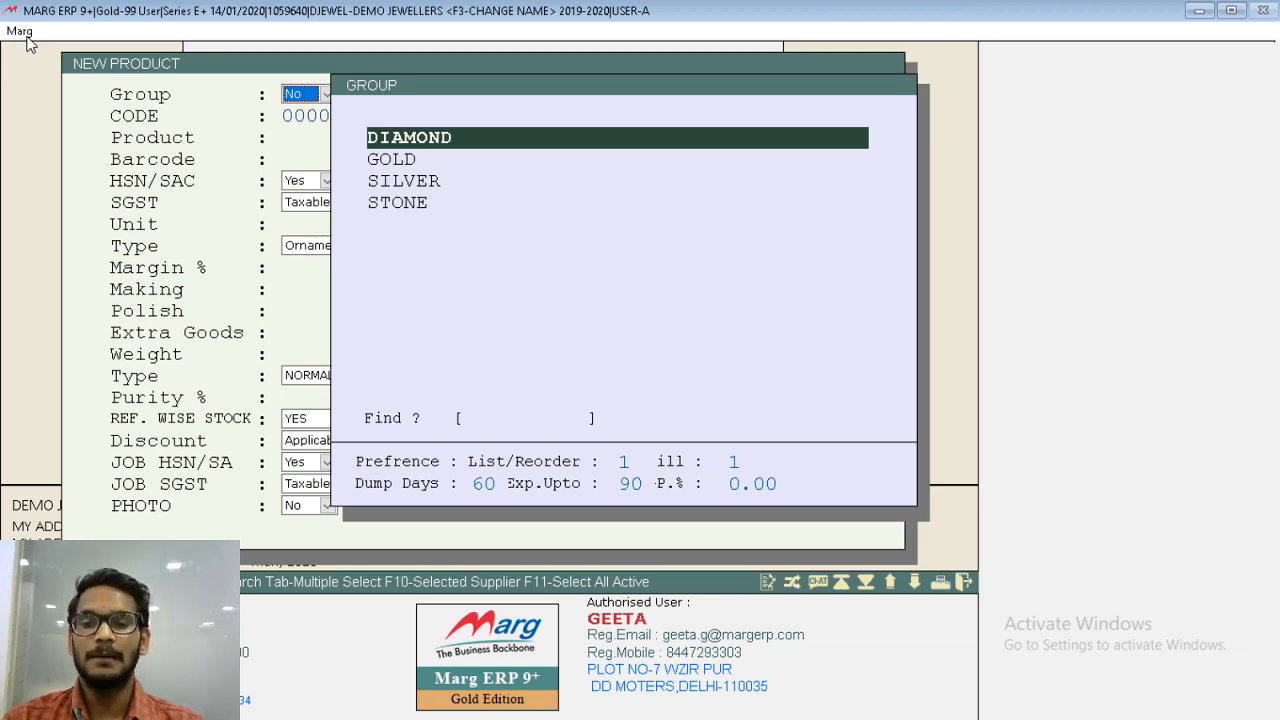
- Create a new product group named GOLD 22 KT, keeping the default preferences and main group setting
{"action": "key", "text": "F2"}
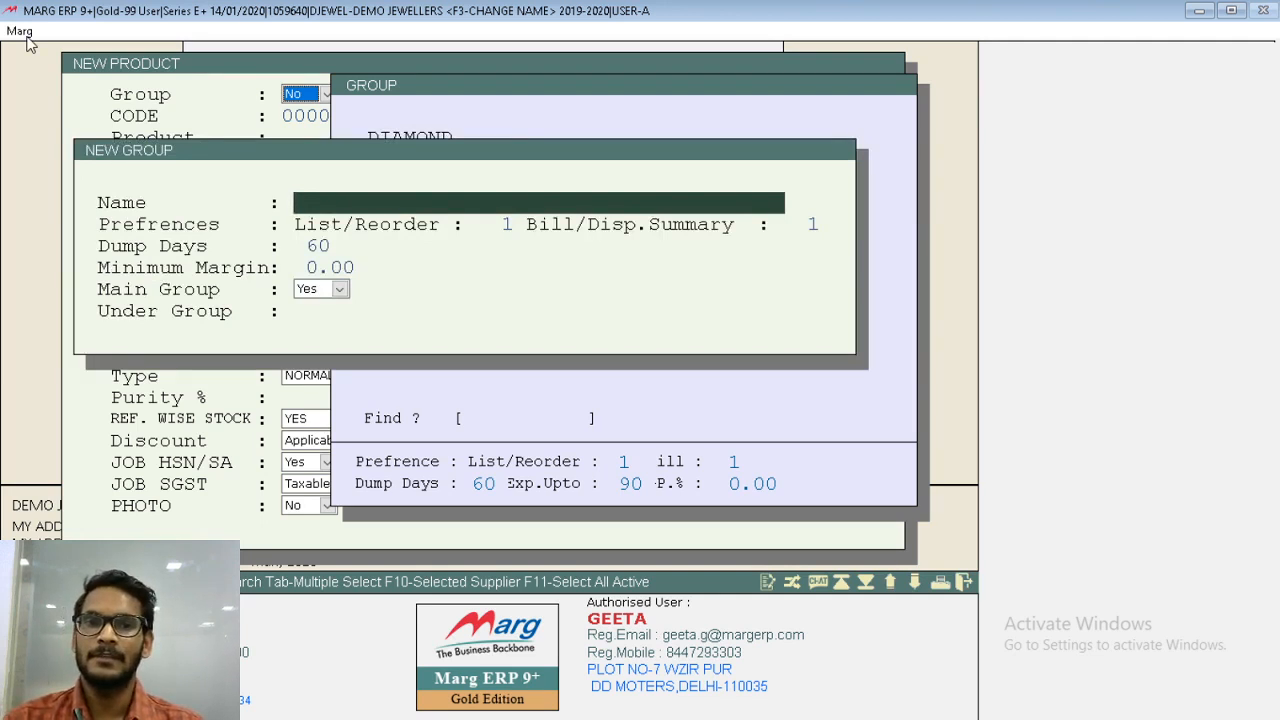
{"action": "type", "text": "GO,D"}
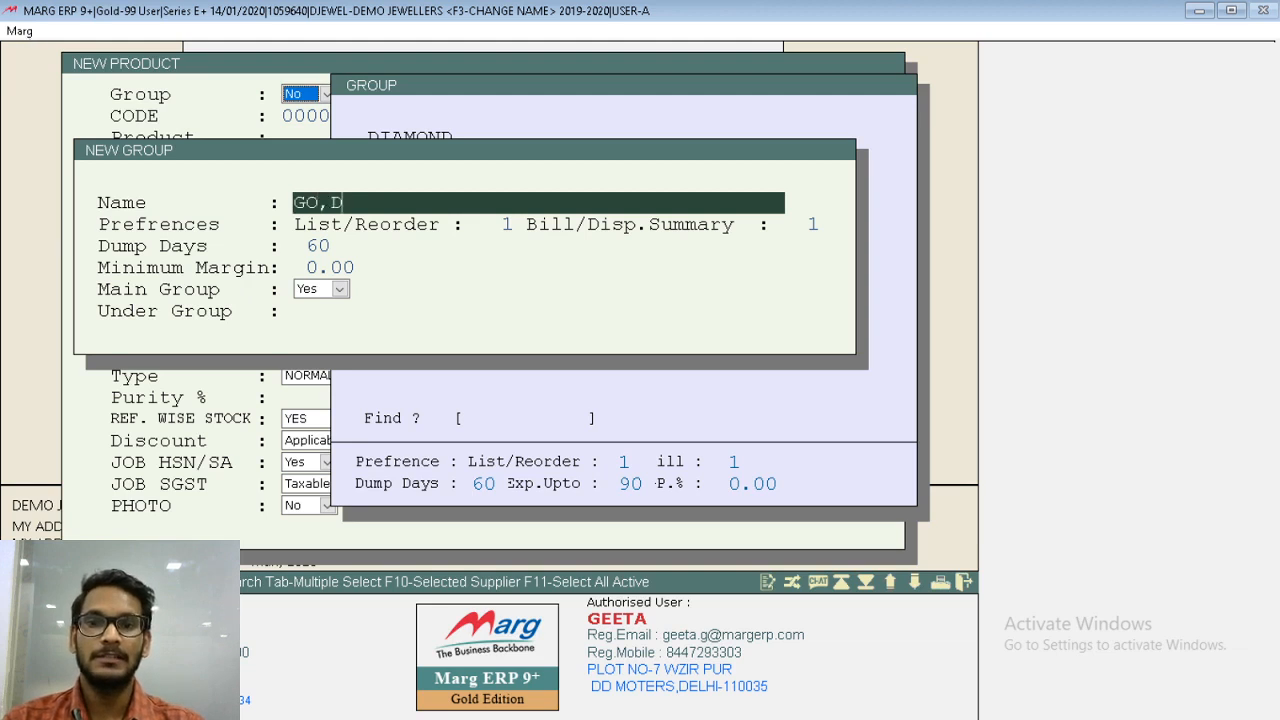
{"action": "key", "text": "BackSpace"}
{"action": "key", "text": "BackSpace"}
{"action": "type", "text": "LD"}
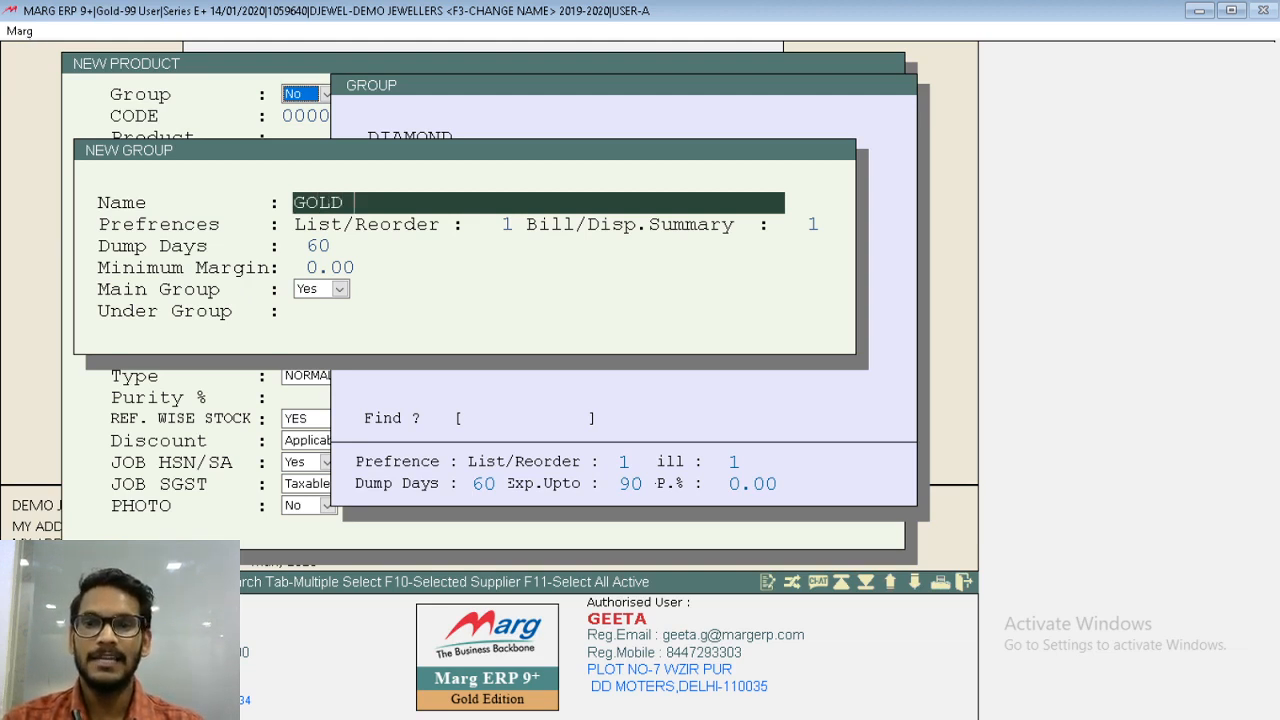
{"action": "type", "text": " 22 KT"}
{"action": "key", "text": "Return"}
{"action": "key", "text": "Return"}
{"action": "key", "text": "Return"}
{"action": "key", "text": "Page_Down"}
{"action": "key", "text": "Return"}
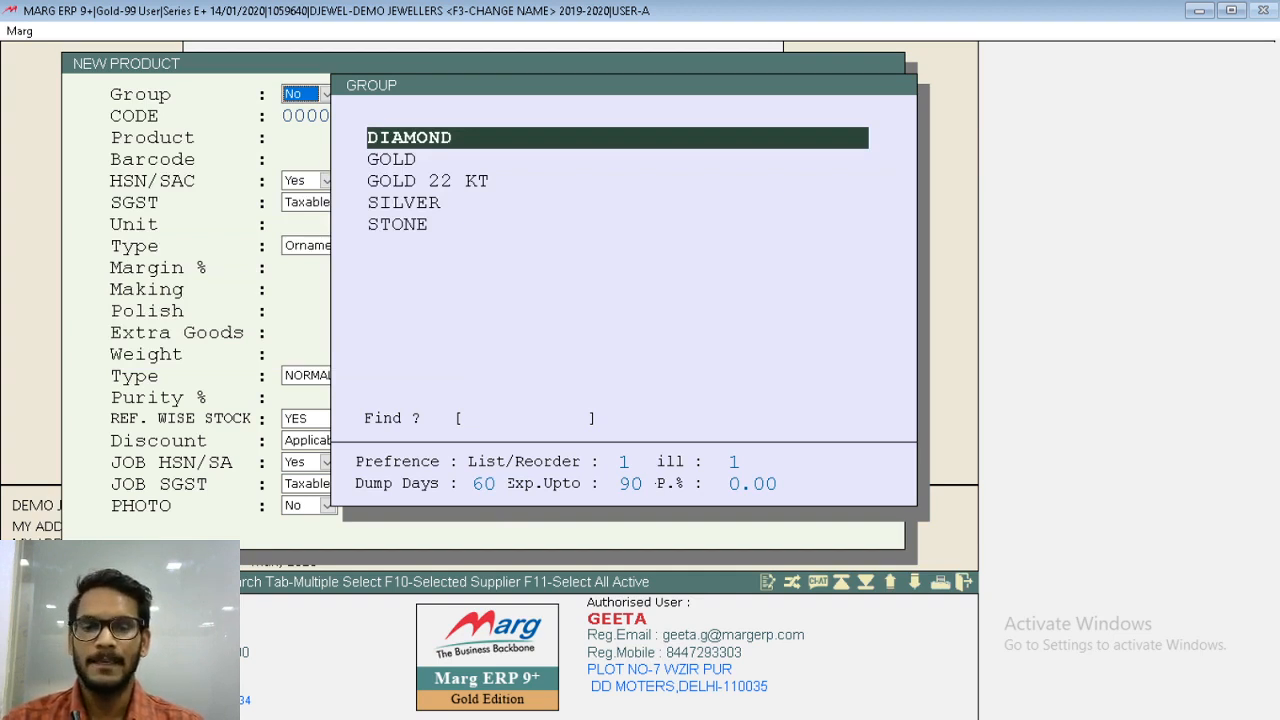
- Assign the new product to the GOLD group and keep the proposed product code
{"action": "key", "text": "Down"}
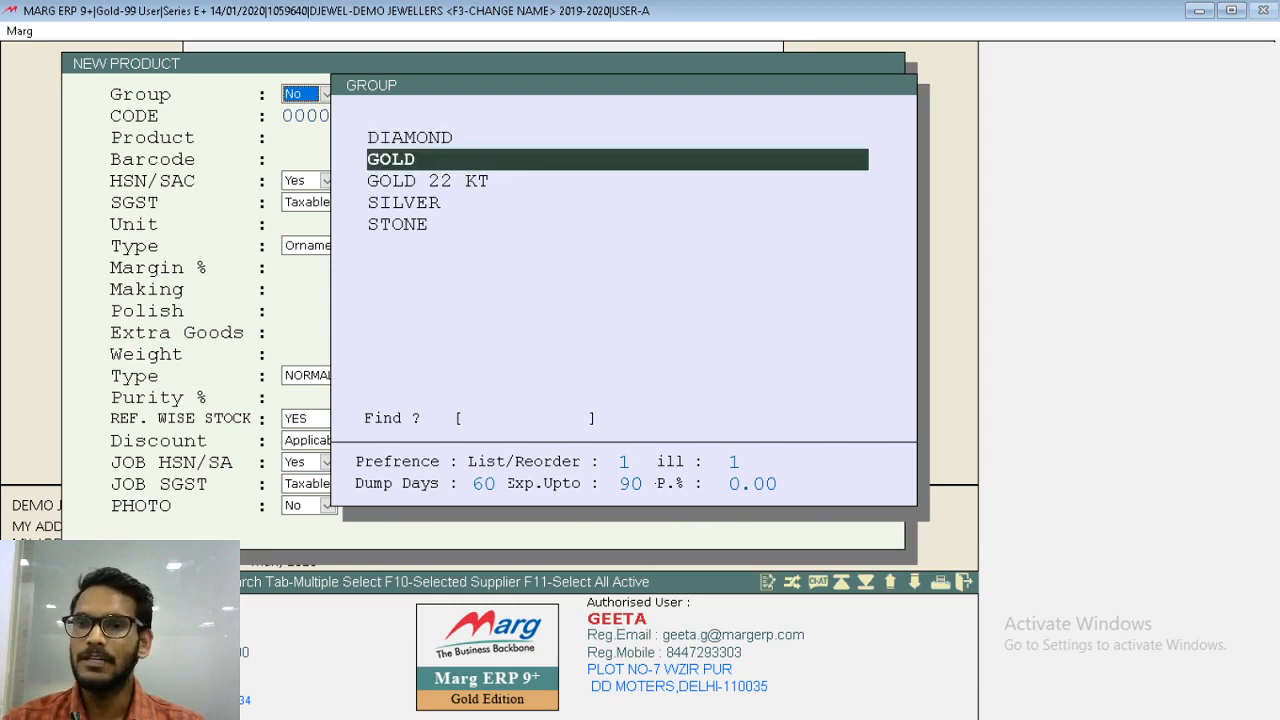
{"action": "key", "text": "Return"}
{"action": "key", "text": "Return"}
{"action": "key", "text": "Return"}
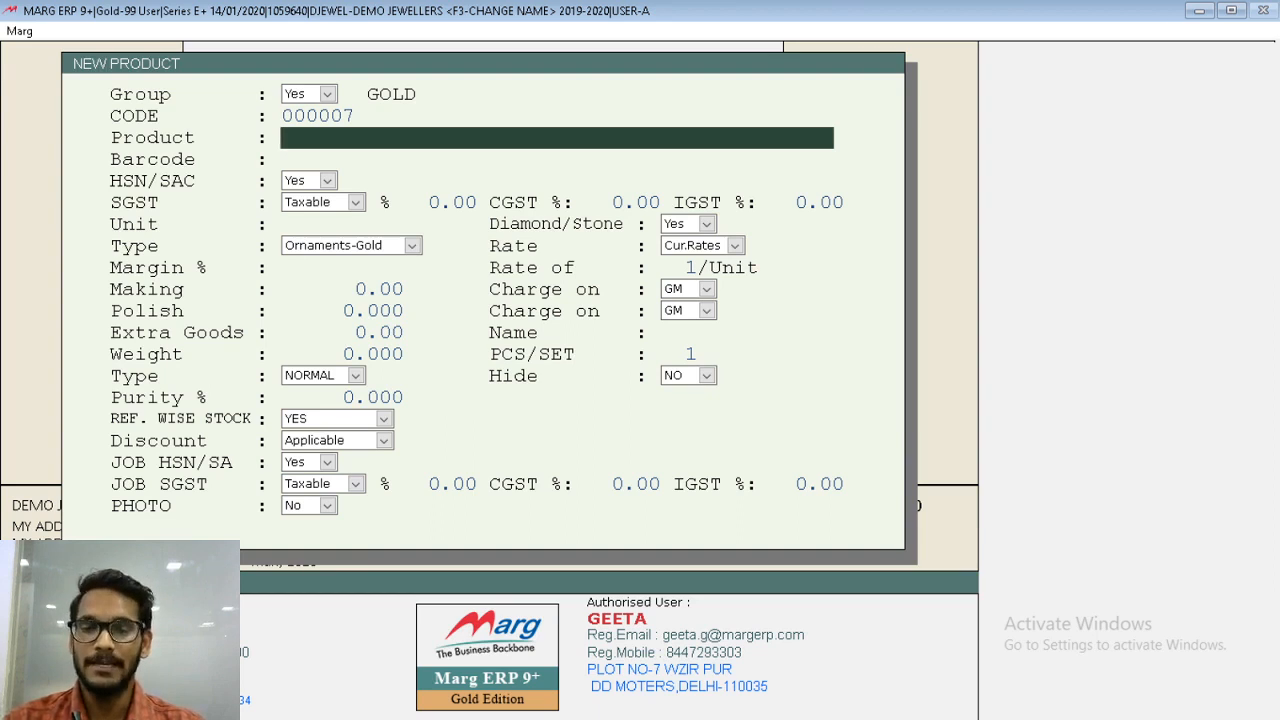
- Name the product GENTS RING and leave its barcode blank
{"action": "type", "text": "GE"}
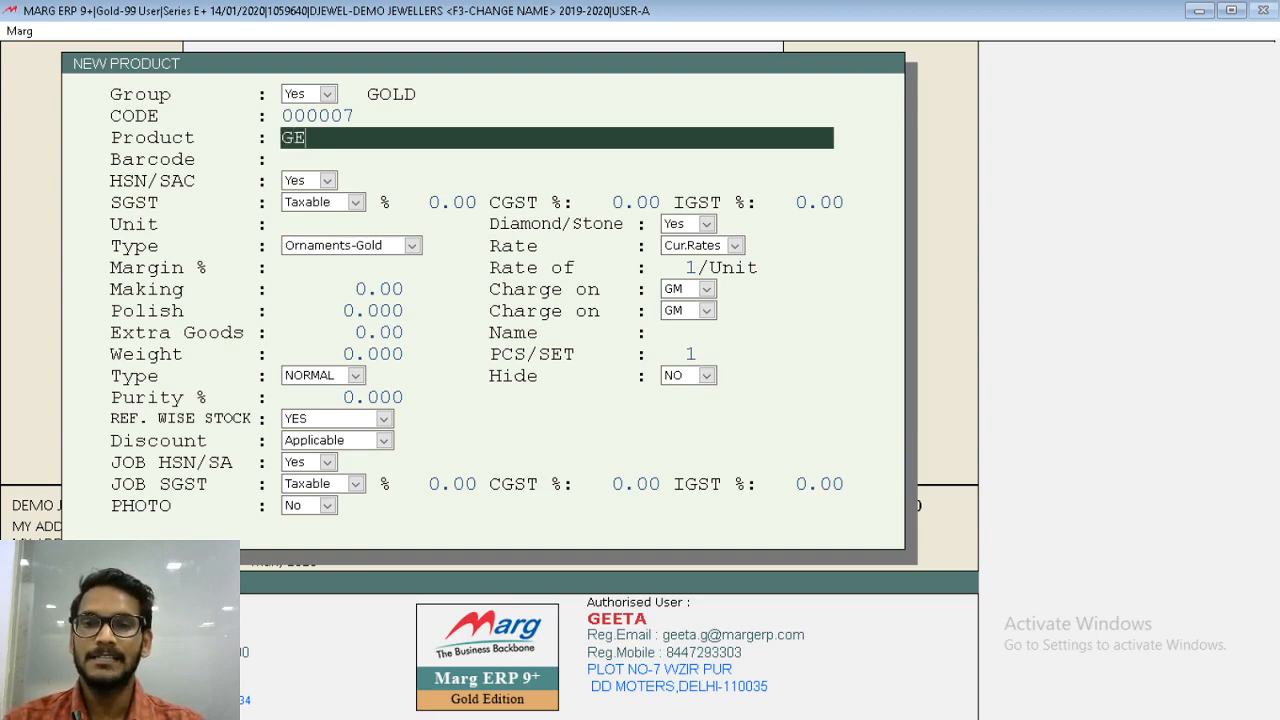
{"action": "type", "text": "NTS RING"}
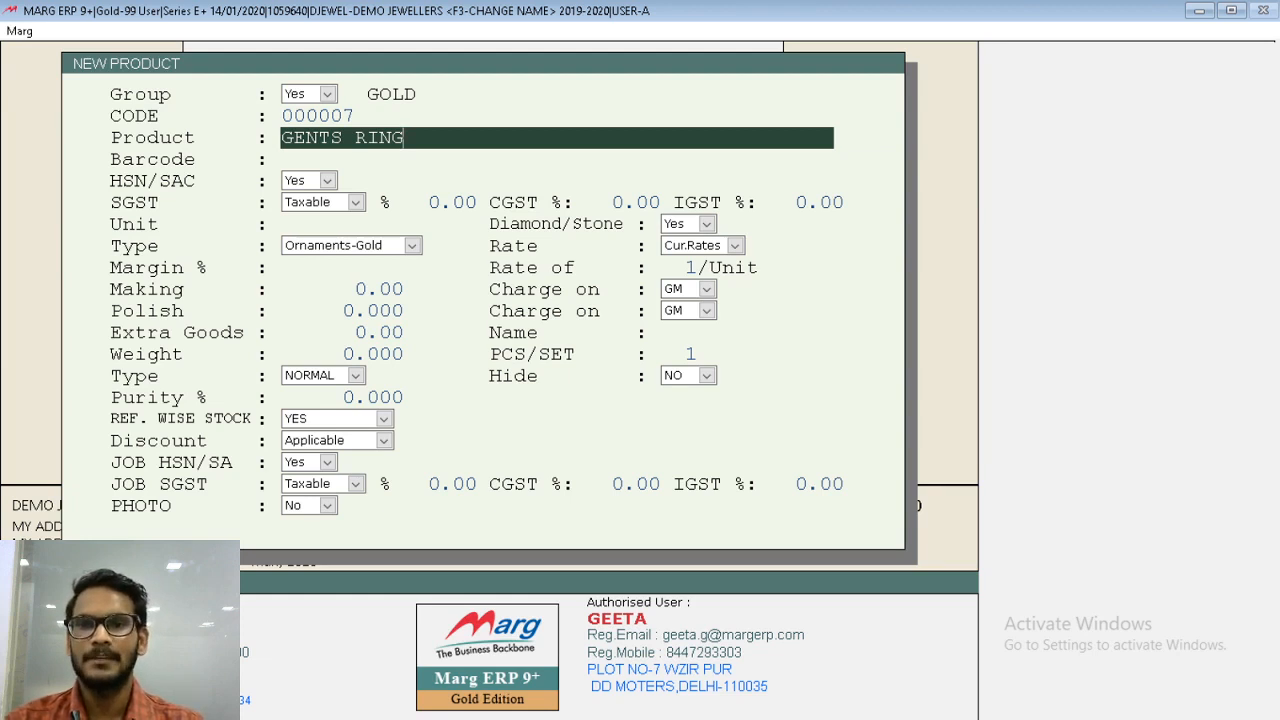
{"action": "key", "text": "Return"}
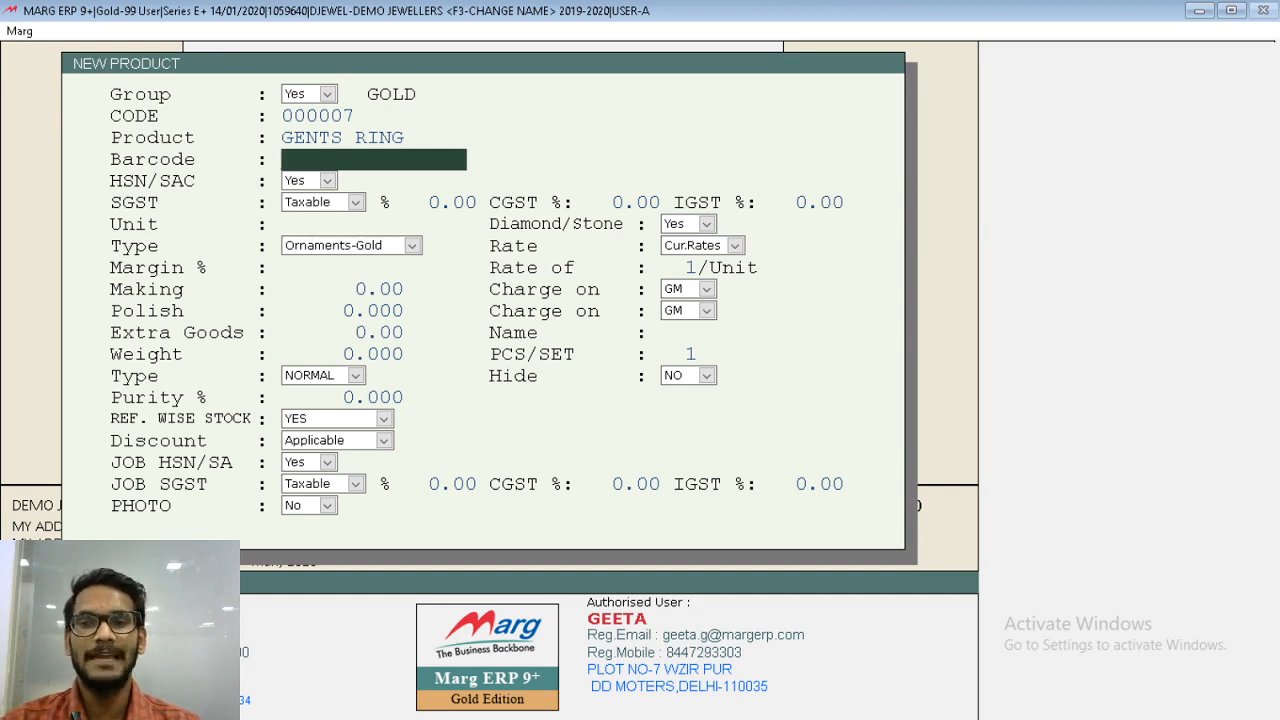
{"action": "key", "text": "Return"}
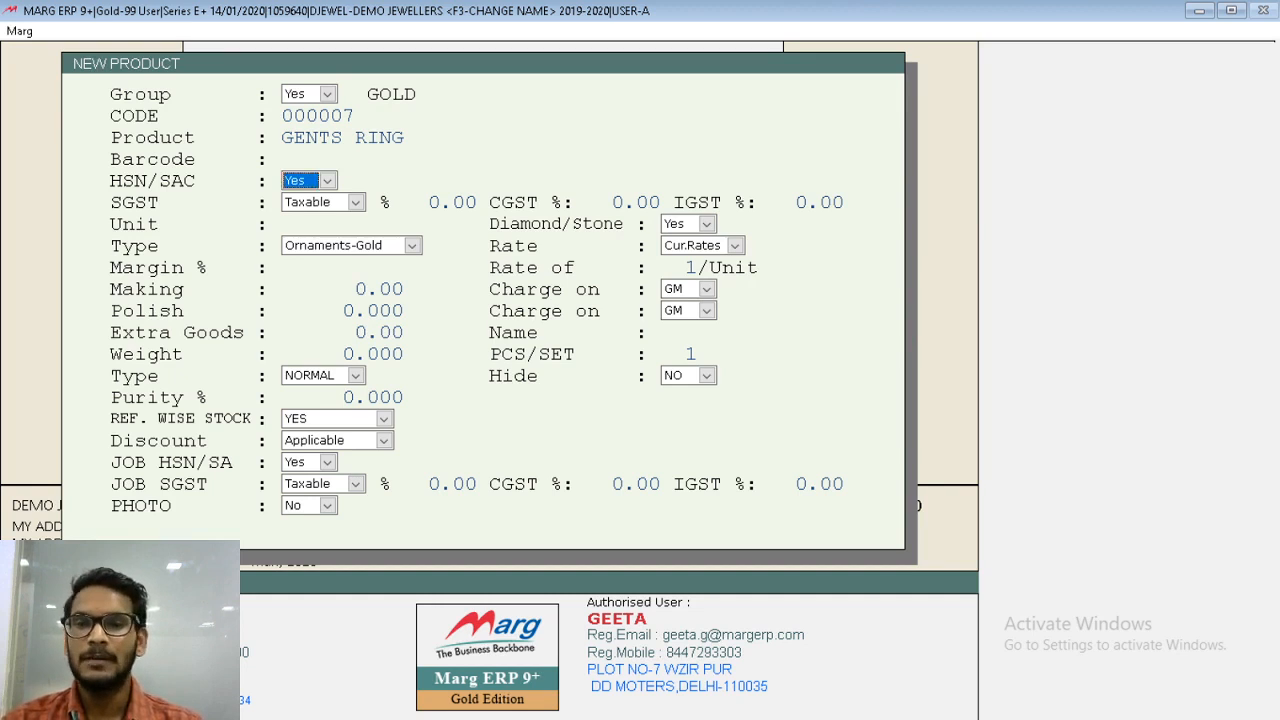
- Extend the short name of HSN 70010012 to GOLD/ SILVER JEWELLERY and assign that HSN code to the product
{"action": "key", "text": "Return"}
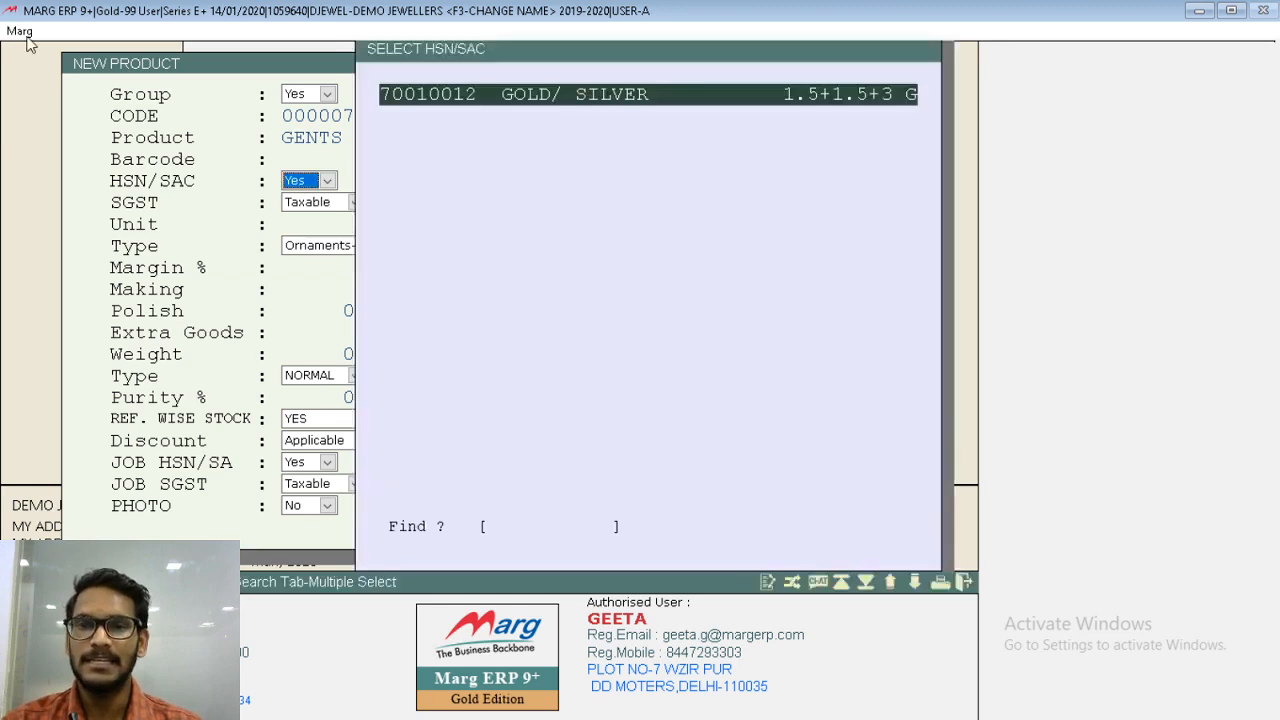
{"action": "key", "text": "Return"}
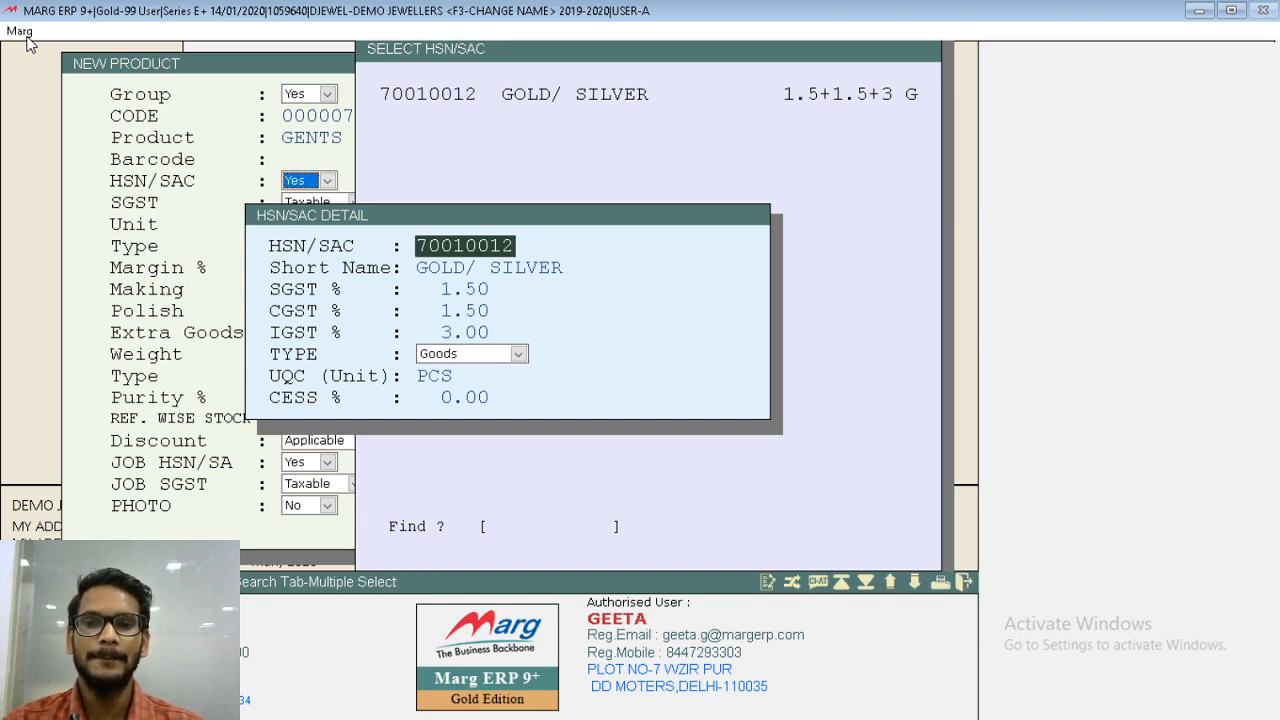
{"action": "key", "text": "Return"}
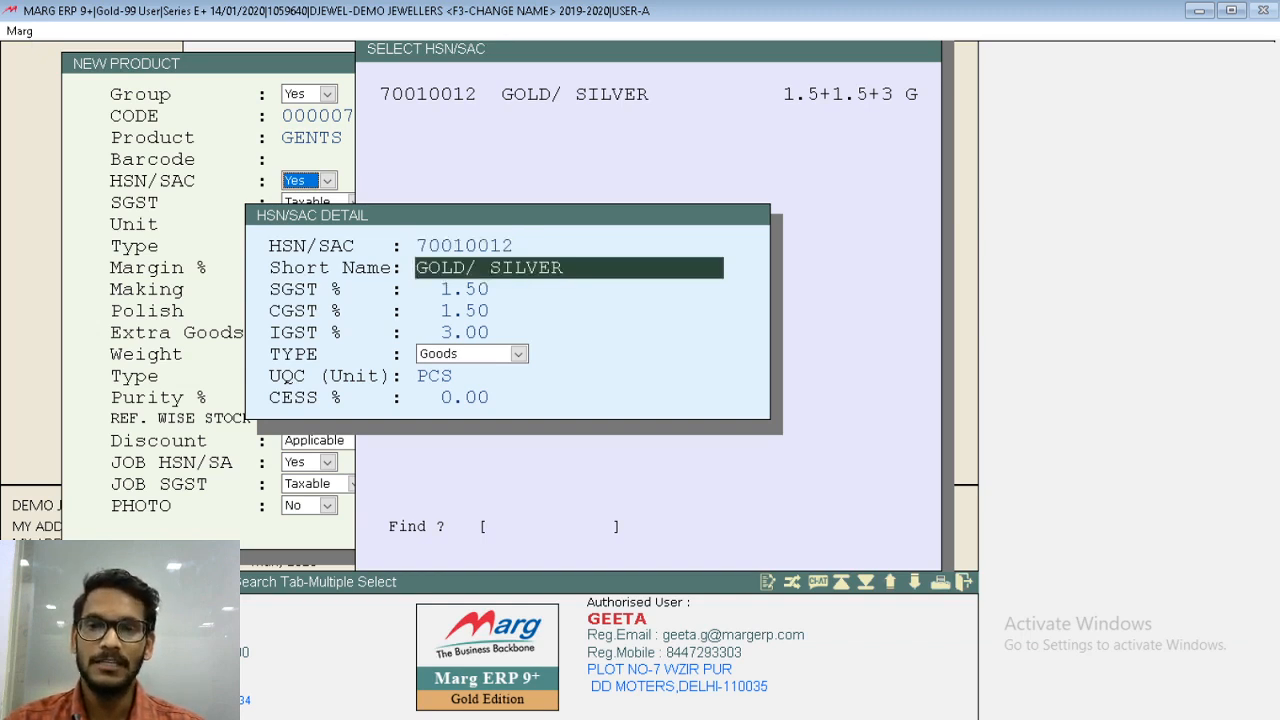
{"action": "key", "text": "Right"}
{"action": "key", "text": "Right"}
{"action": "key", "text": "Right"}
{"action": "key", "text": "Right"}
{"action": "key", "text": "Right"}
{"action": "key", "text": "Right"}
{"action": "key", "text": "Right"}
{"action": "key", "text": "Right"}
{"action": "key", "text": "Right"}
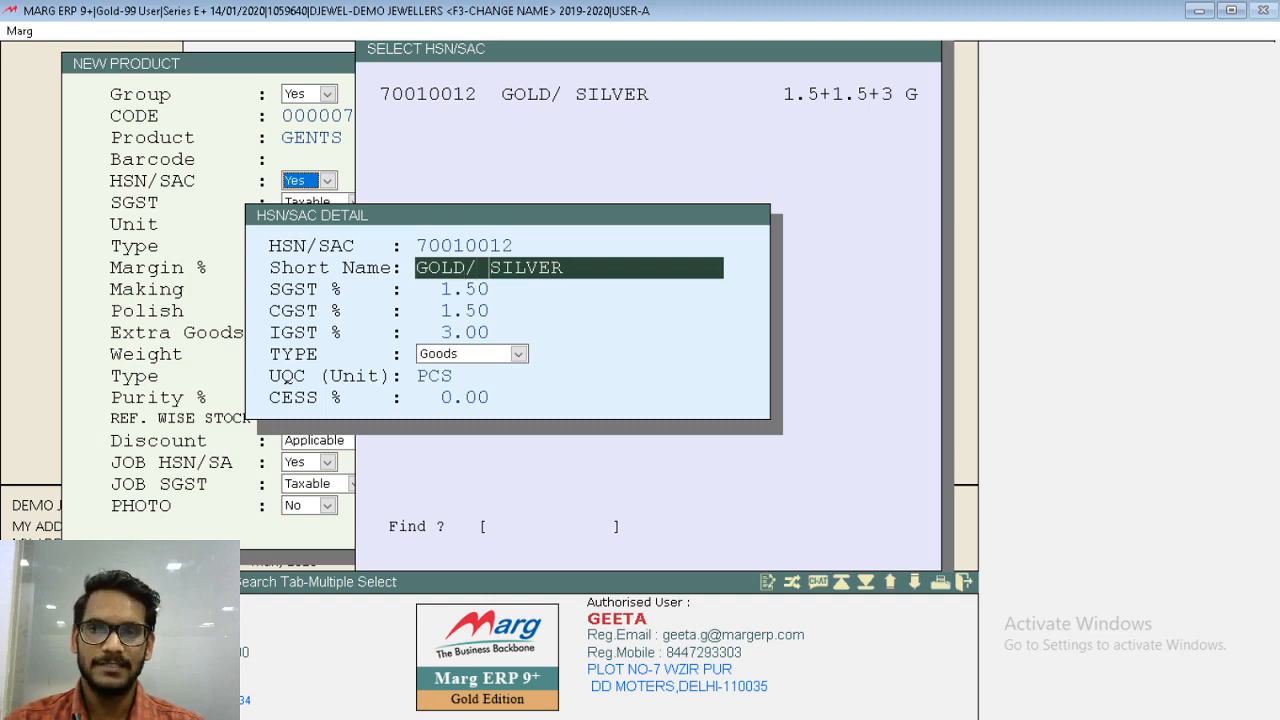
{"action": "key", "text": "Right"}
{"action": "key", "text": "Right"}
{"action": "key", "text": "Right"}
{"action": "key", "text": "Right"}
{"action": "type", "text": "JEWELLERY"}
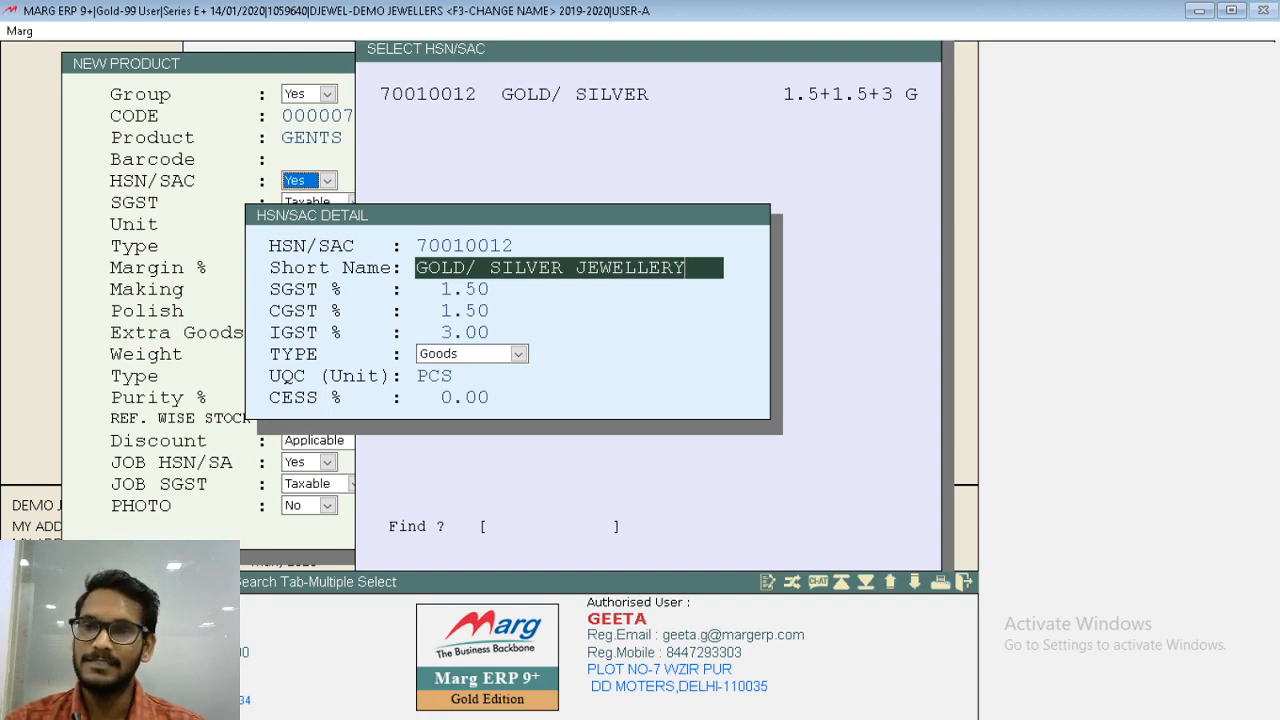
{"action": "key", "text": "Return"}
{"action": "key", "text": "Return"}
{"action": "key", "text": "Return"}
{"action": "key", "text": "Return"}
{"action": "key", "text": "Return"}
{"action": "key", "text": "Return"}
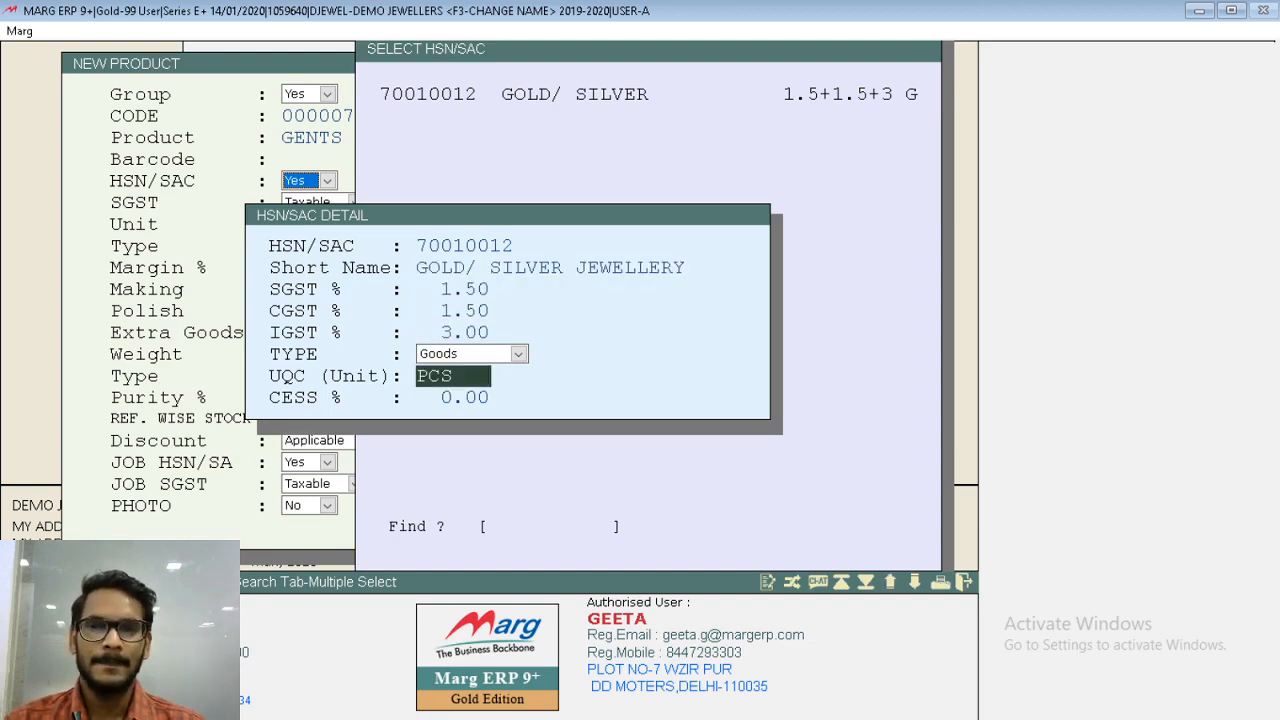
{"action": "key", "text": "Return"}
{"action": "key", "text": "Return"}
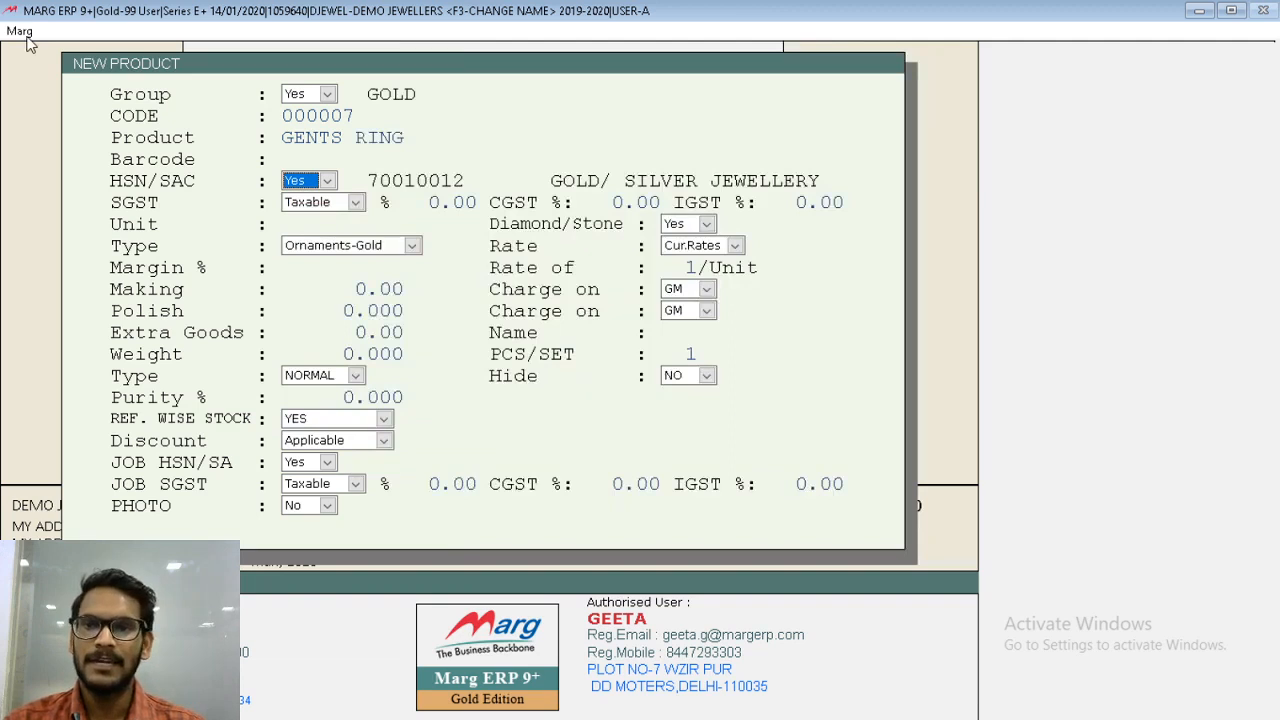
- Accept the product as Taxable with SGST 1.50%, CGST 1.50% and IGST 3.00%
{"action": "key", "text": "Return"}
{"action": "key", "text": "Return"}
{"action": "key", "text": "Return"}
{"action": "key", "text": "Return"}
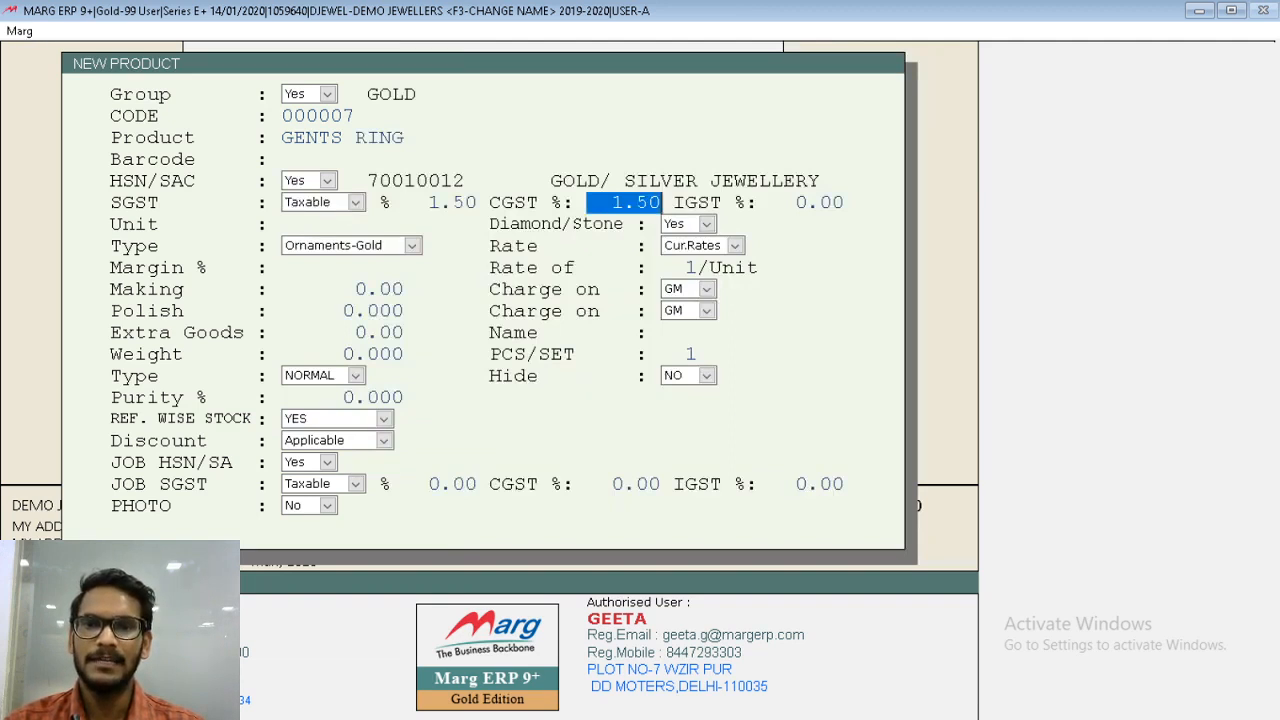
{"action": "key", "text": "Return"}
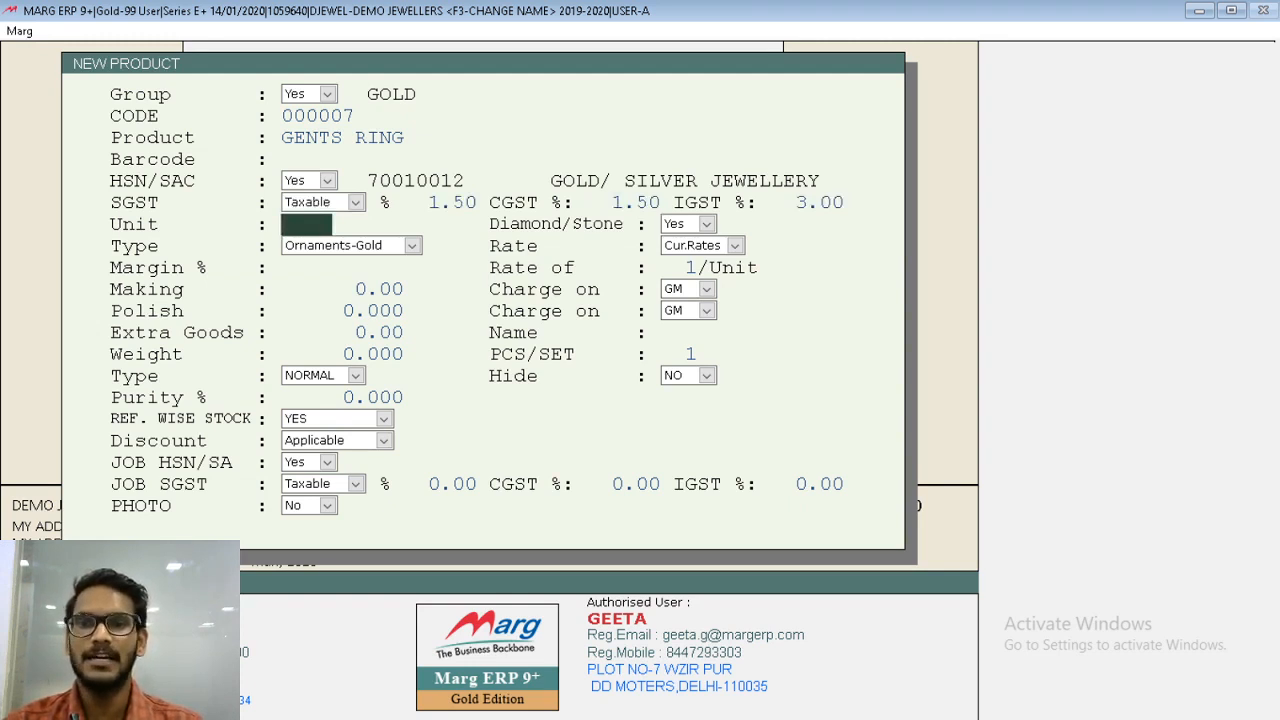
{"action": "type", "text": "PCS"}
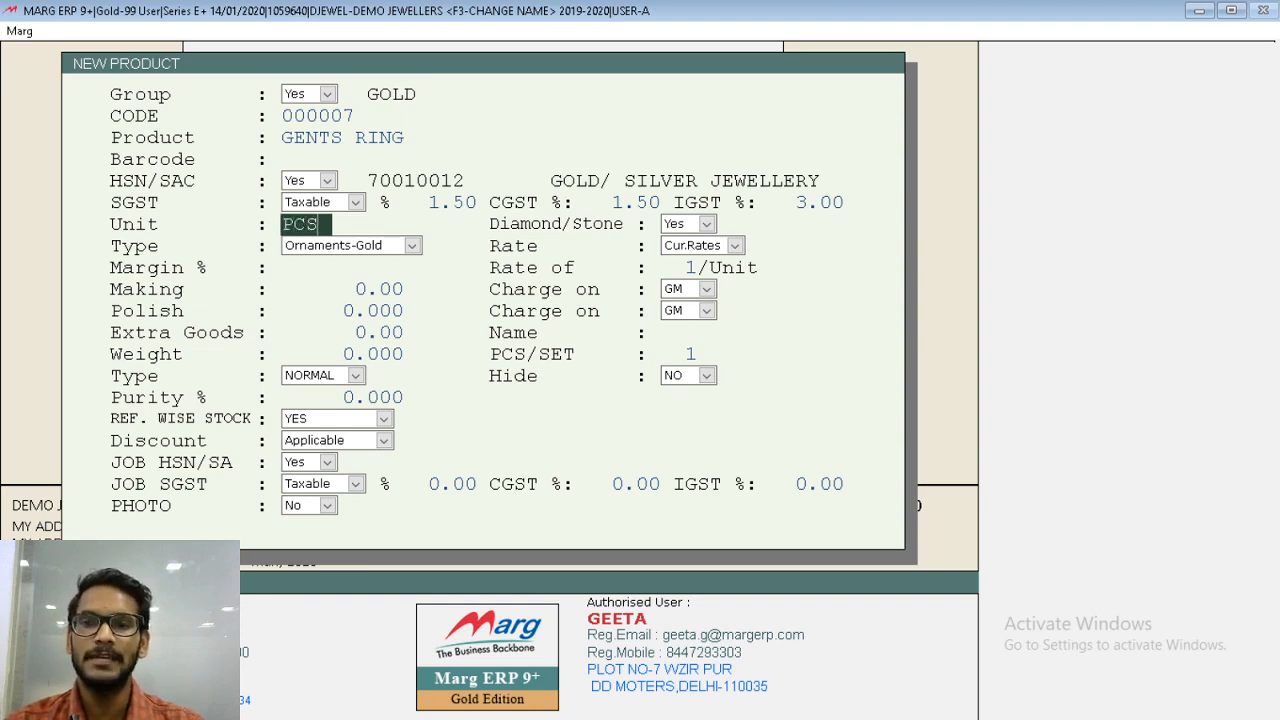
{"action": "key", "text": "BackSpace"}
{"action": "key", "text": "BackSpace"}
{"action": "key", "text": "BackSpace"}
- Set the product's unit to GM and keep the Diamond/Stone option at Yes
{"action": "type", "text": "GM"}
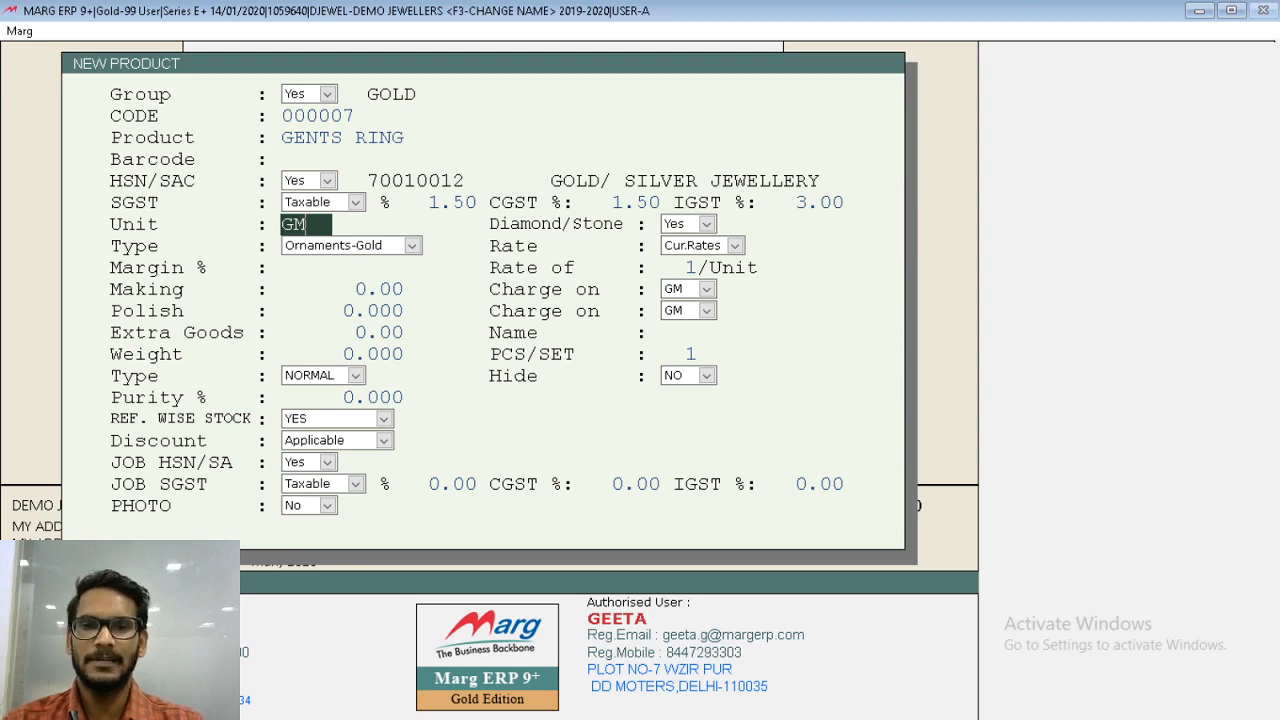
{"action": "key", "text": "Return"}
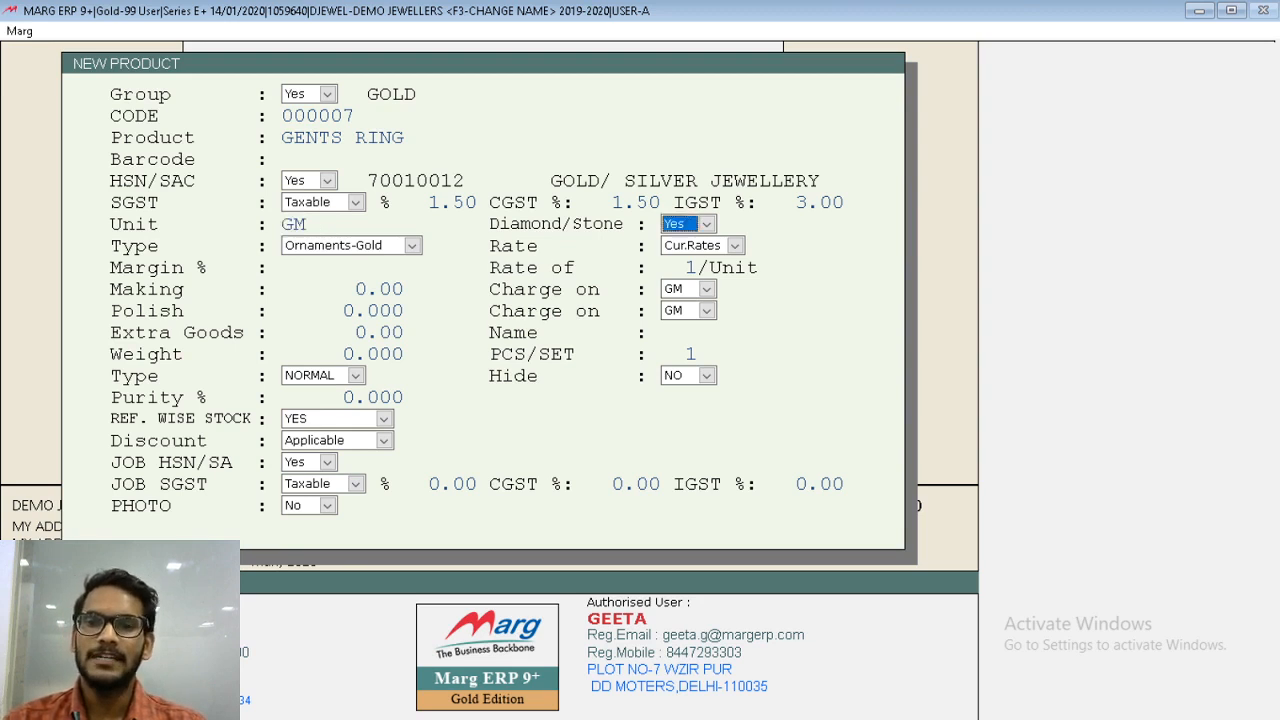
{"action": "key", "text": "alt+Down"}
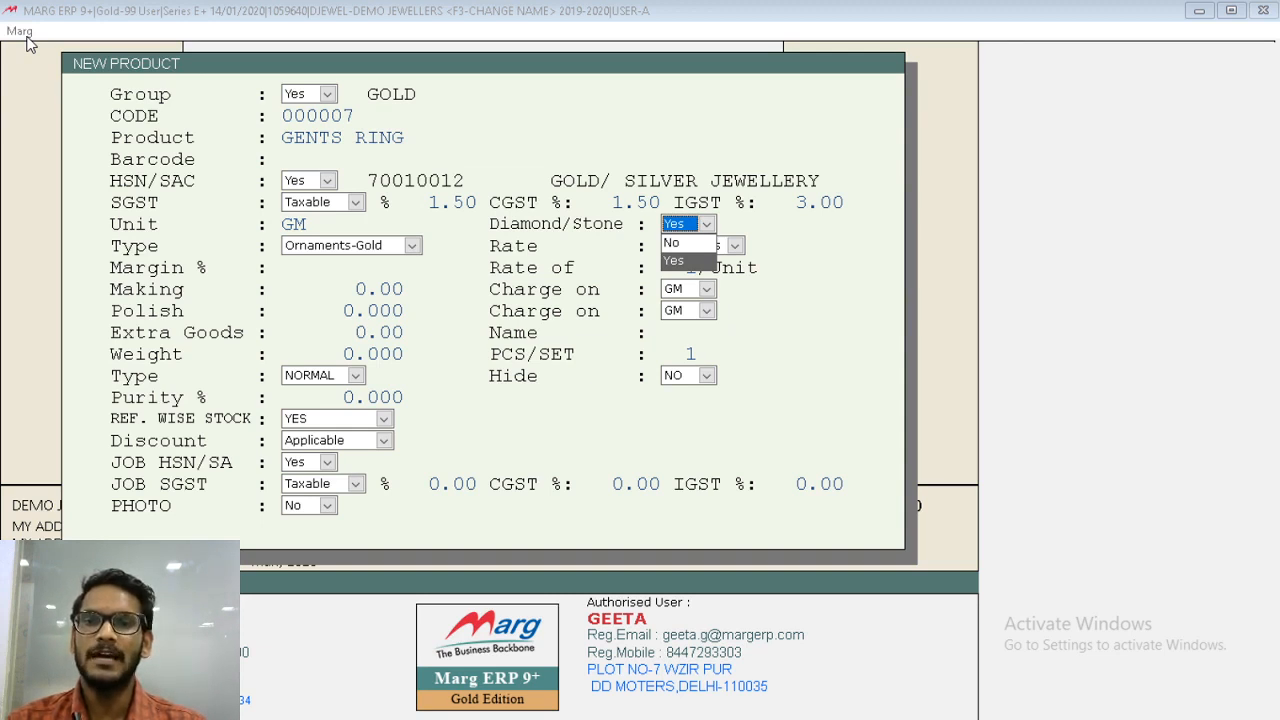
{"action": "key", "text": "Up"}
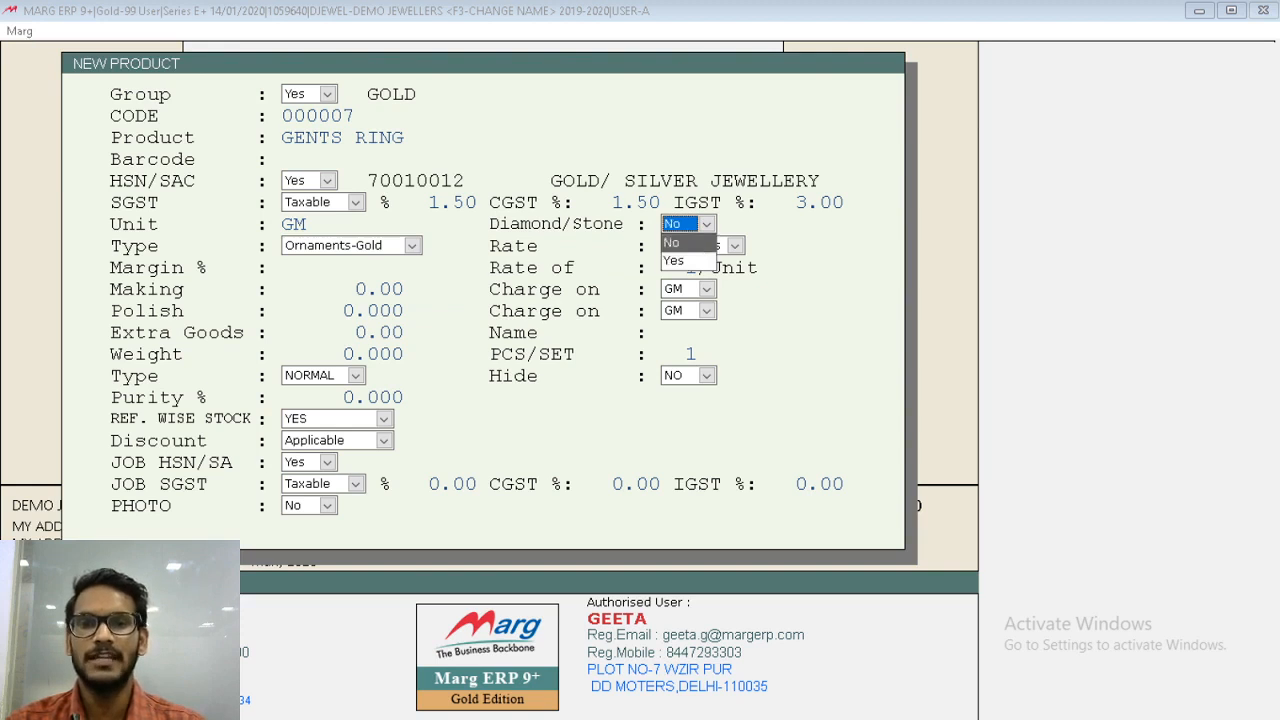
{"action": "key", "text": "Down"}
{"action": "key", "text": "Return"}
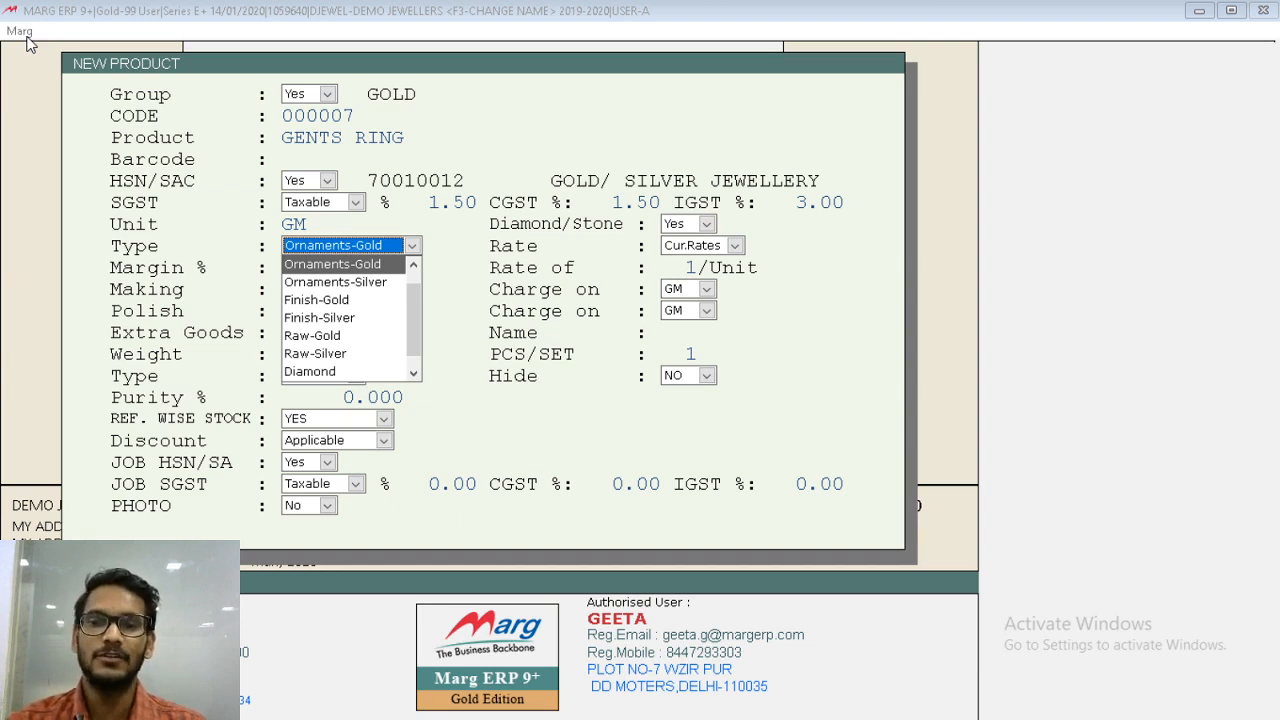
- Review the available product types from Ornaments-Gold through Stone, ending back on Ornaments-Gold
{"action": "key", "text": "Down"}
{"action": "key", "text": "Down"}
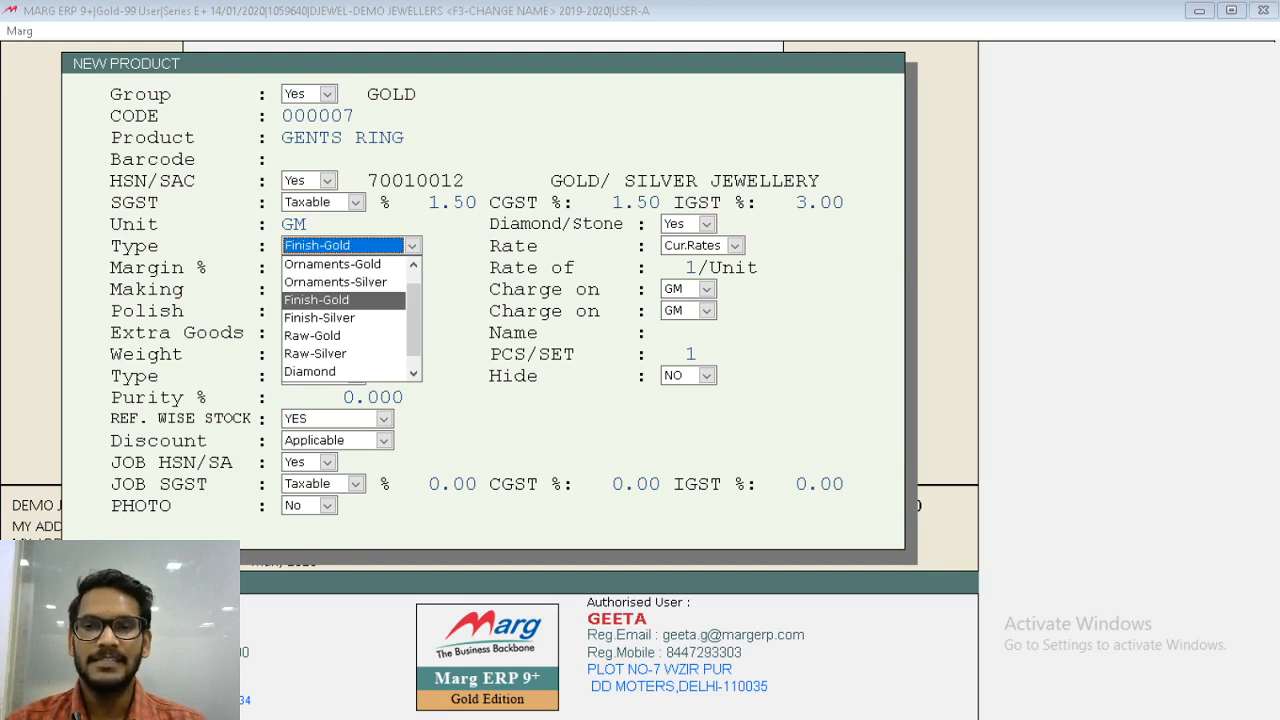
{"action": "key", "text": "Up"}
{"action": "key", "text": "Up"}
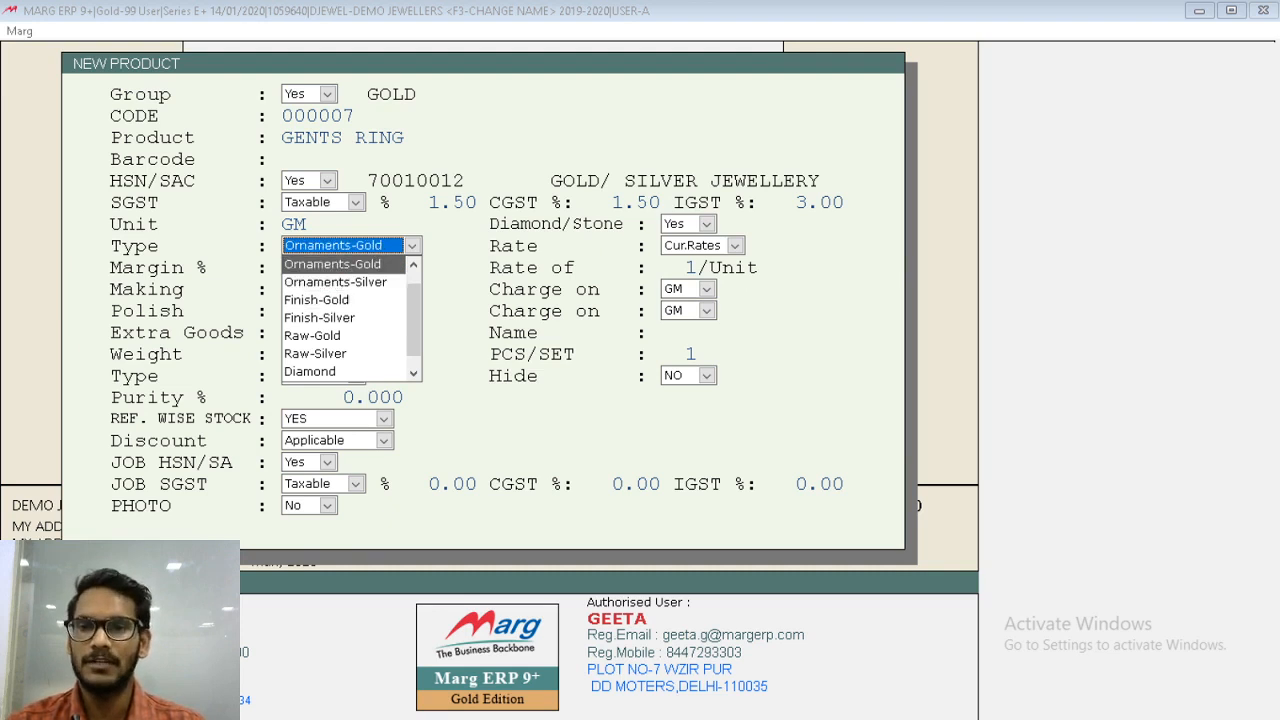
{"action": "key", "text": "Down"}
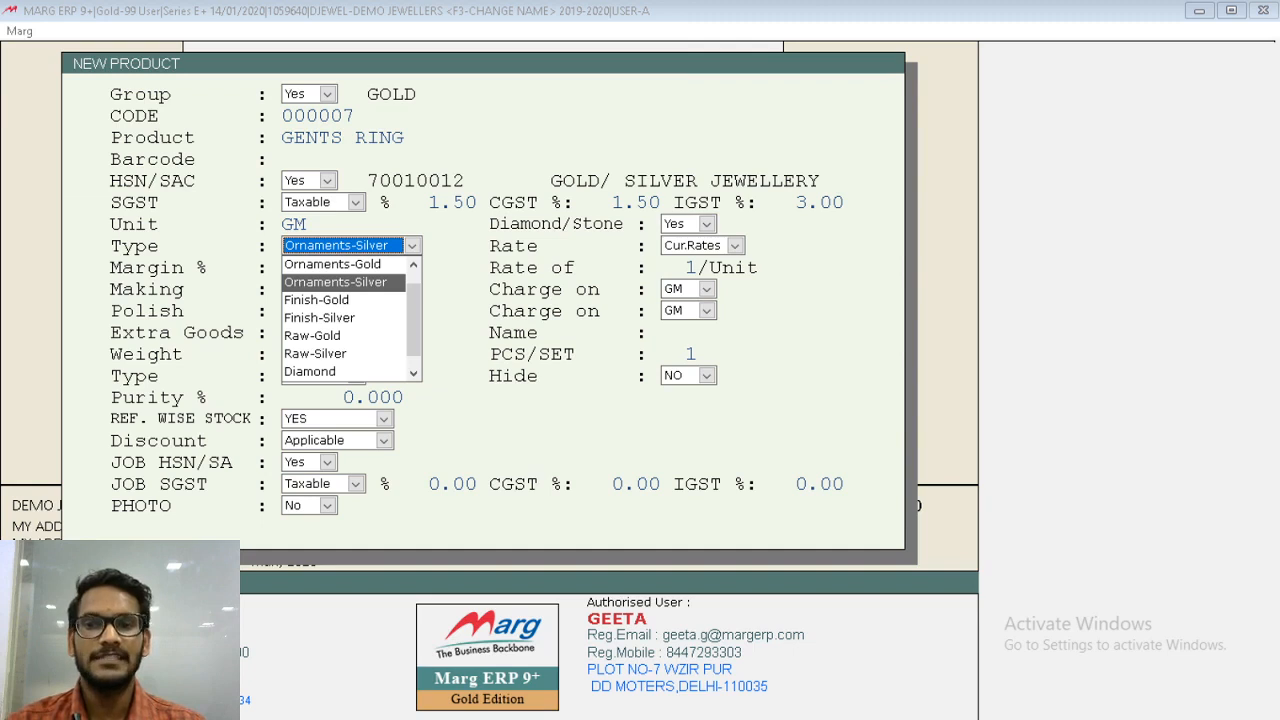
{"action": "key", "text": "Down"}
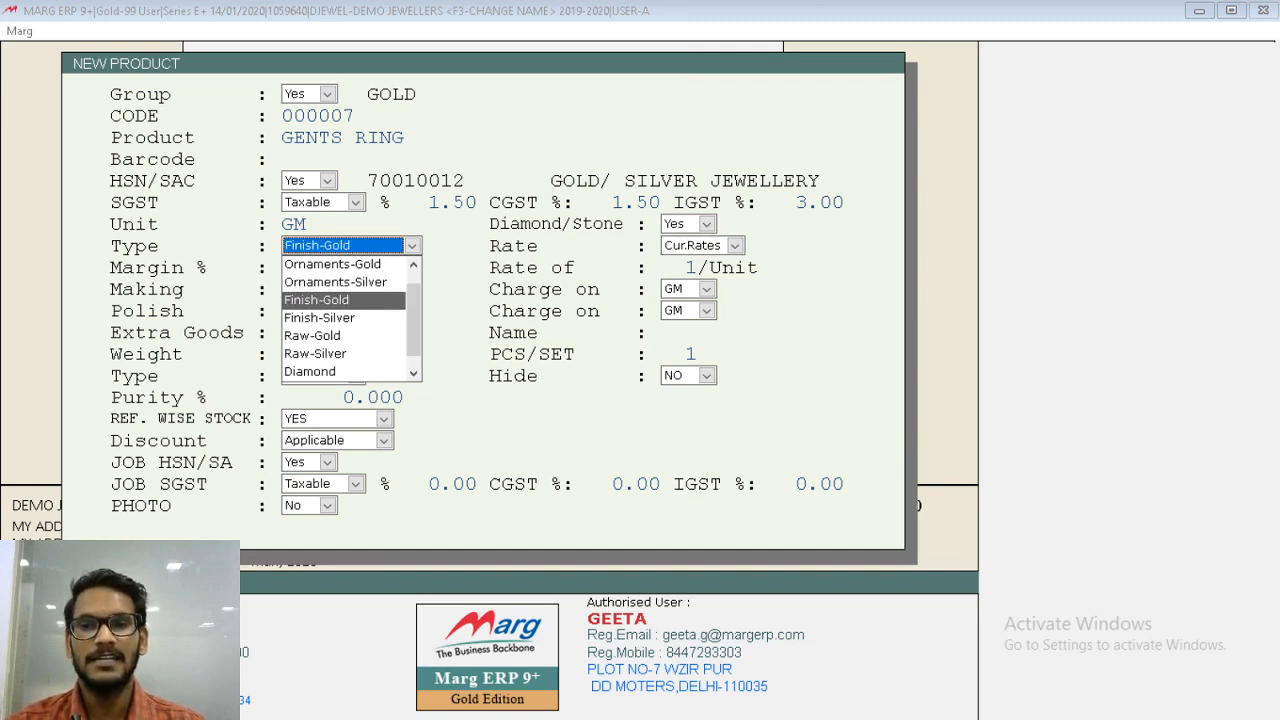
{"action": "key", "text": "Down"}
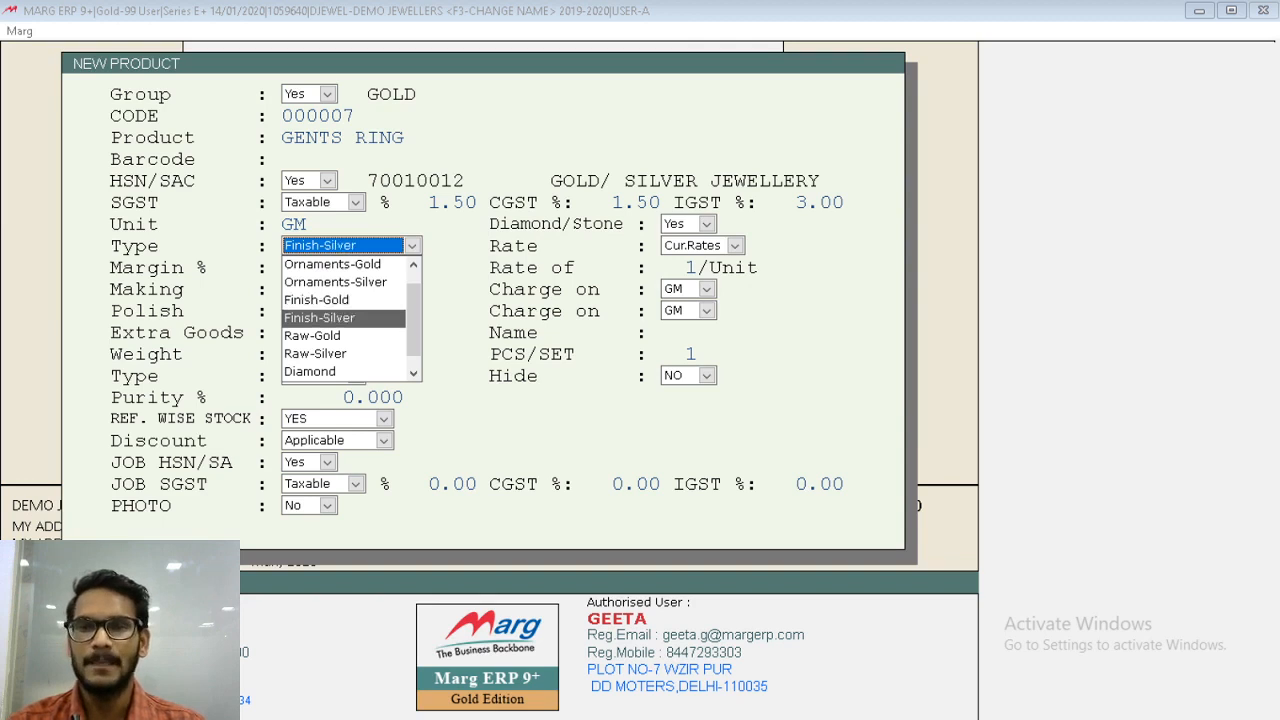
{"action": "key", "text": "Down"}
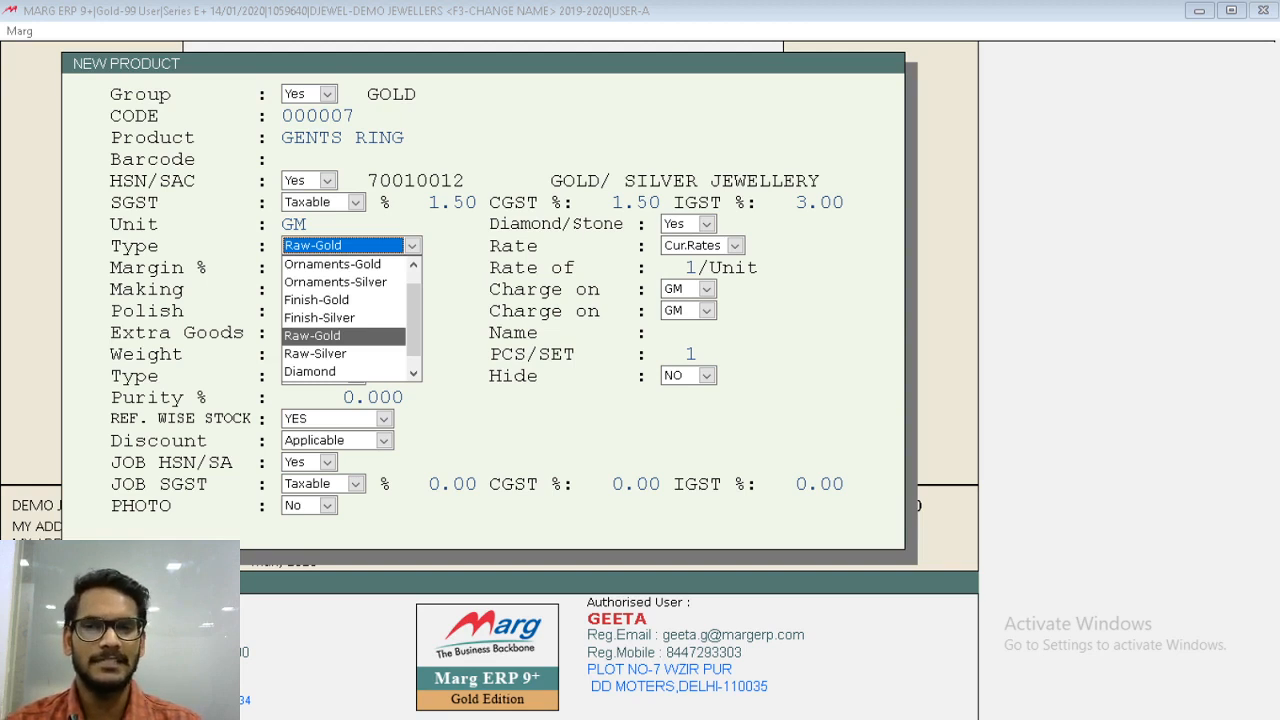
{"action": "key", "text": "Down"}
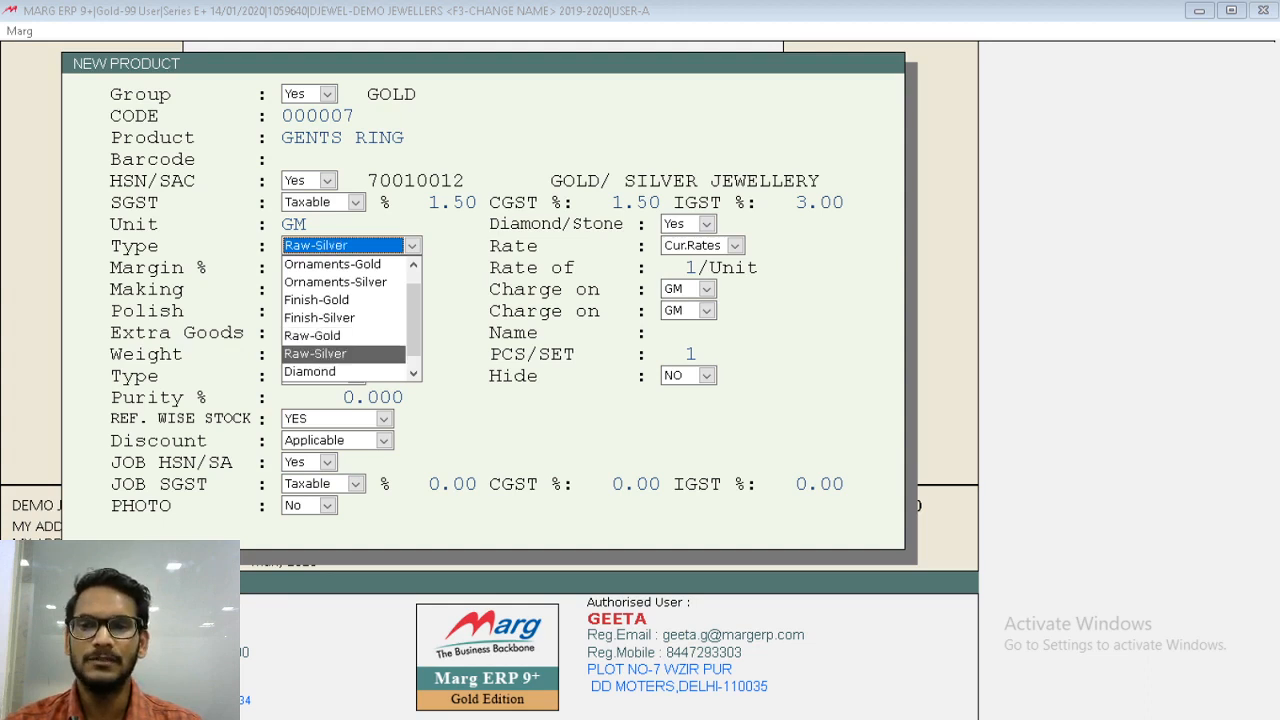
{"action": "key", "text": "Down"}
{"action": "key", "text": "Down"}
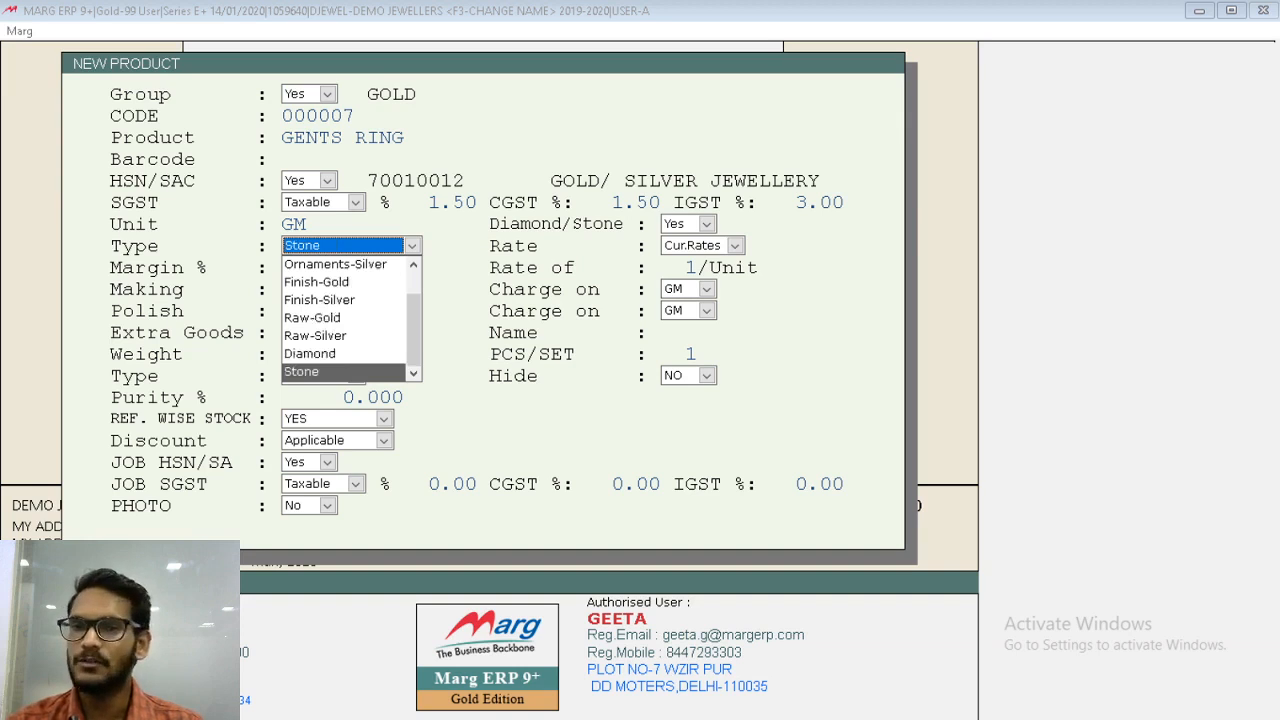
{"action": "key", "text": "Up"}
{"action": "key", "text": "Up"}
{"action": "key", "text": "Up"}
{"action": "key", "text": "Up"}
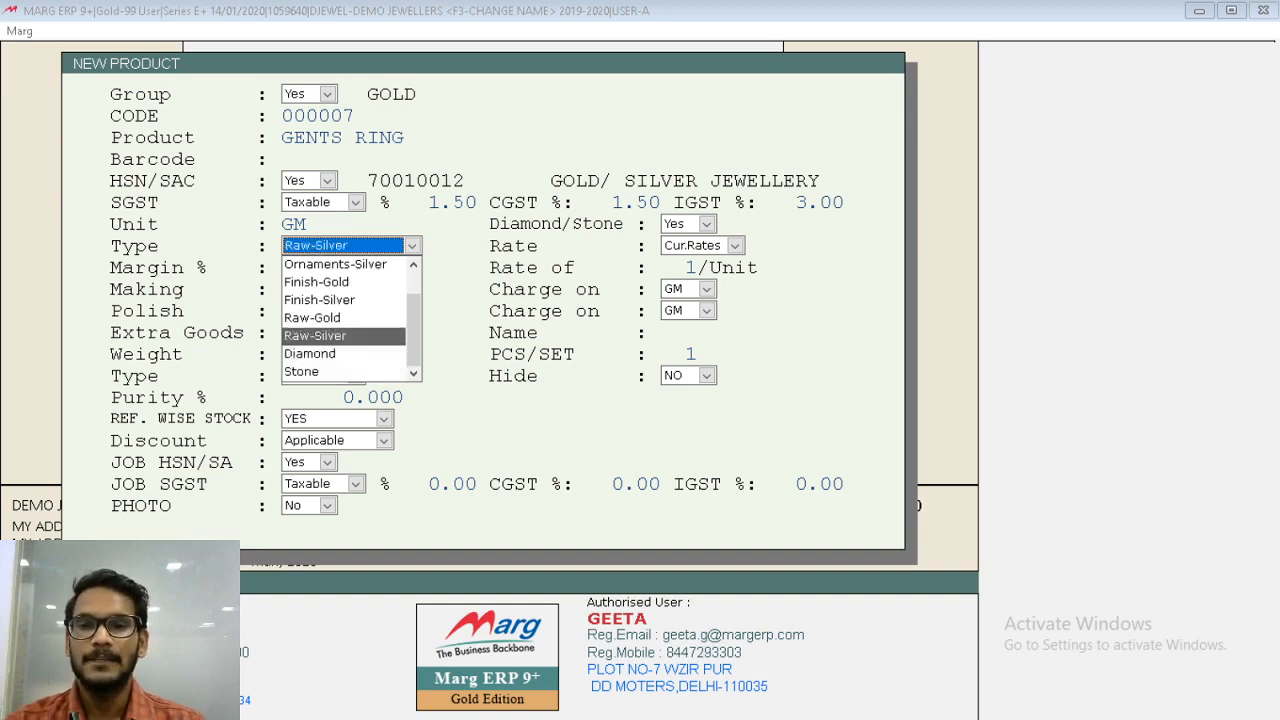
{"action": "key", "text": "Up"}
{"action": "key", "text": "Up"}
{"action": "key", "text": "Up"}
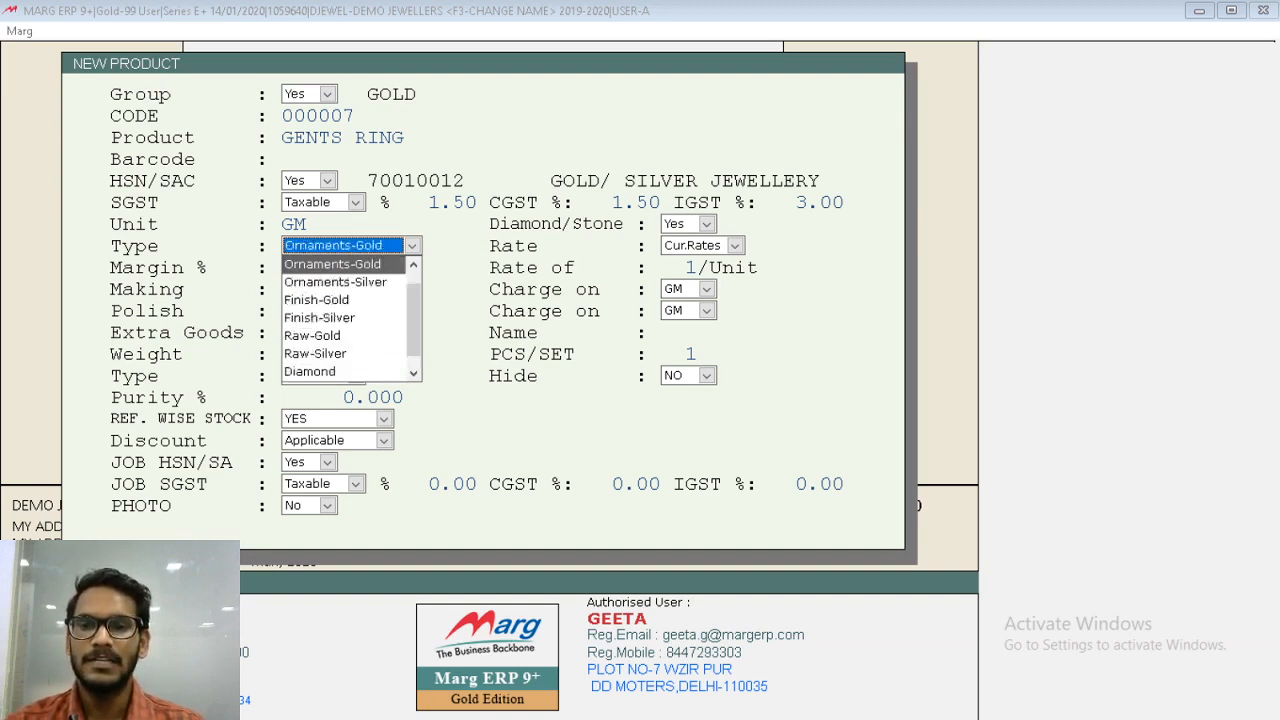
- Confirm the product type Ornaments-Gold, compare the Fix Rates and Cur.Rates options, and keep Rate at Cur.Rates
{"action": "key", "text": "Return"}
{"action": "key", "text": "Return"}
{"action": "key", "text": "space"}
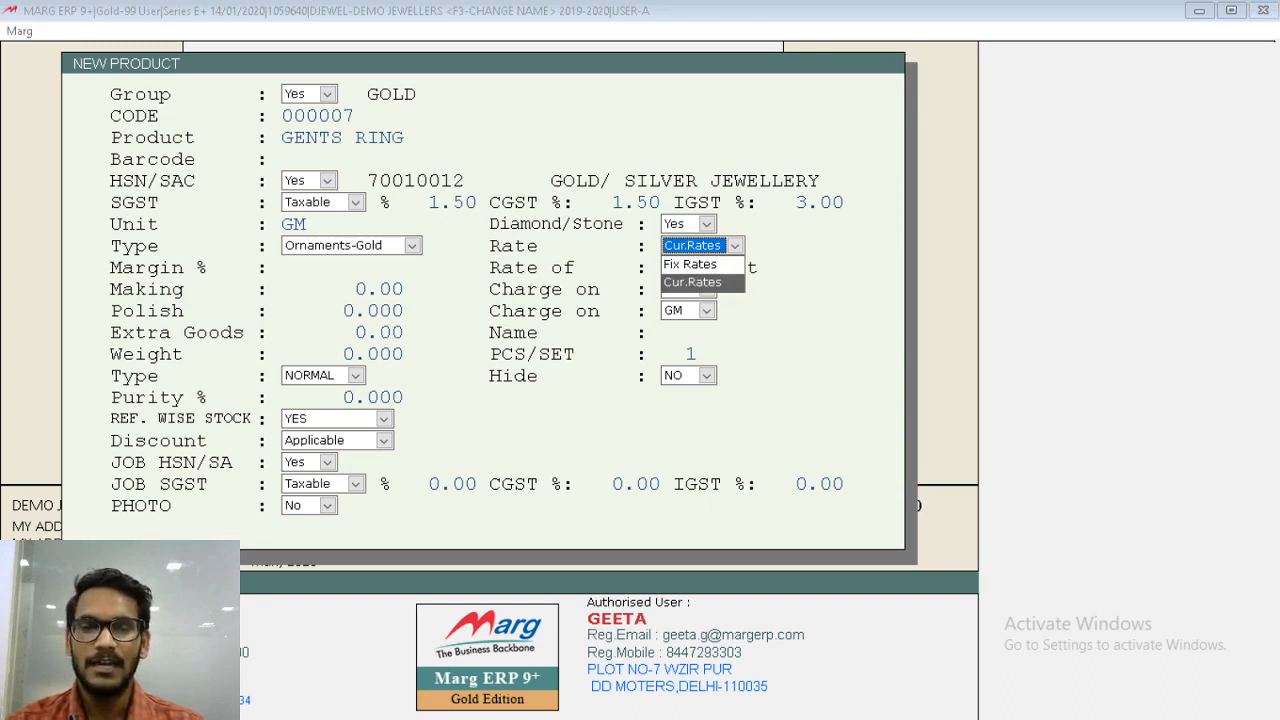
{"action": "key", "text": "Up"}
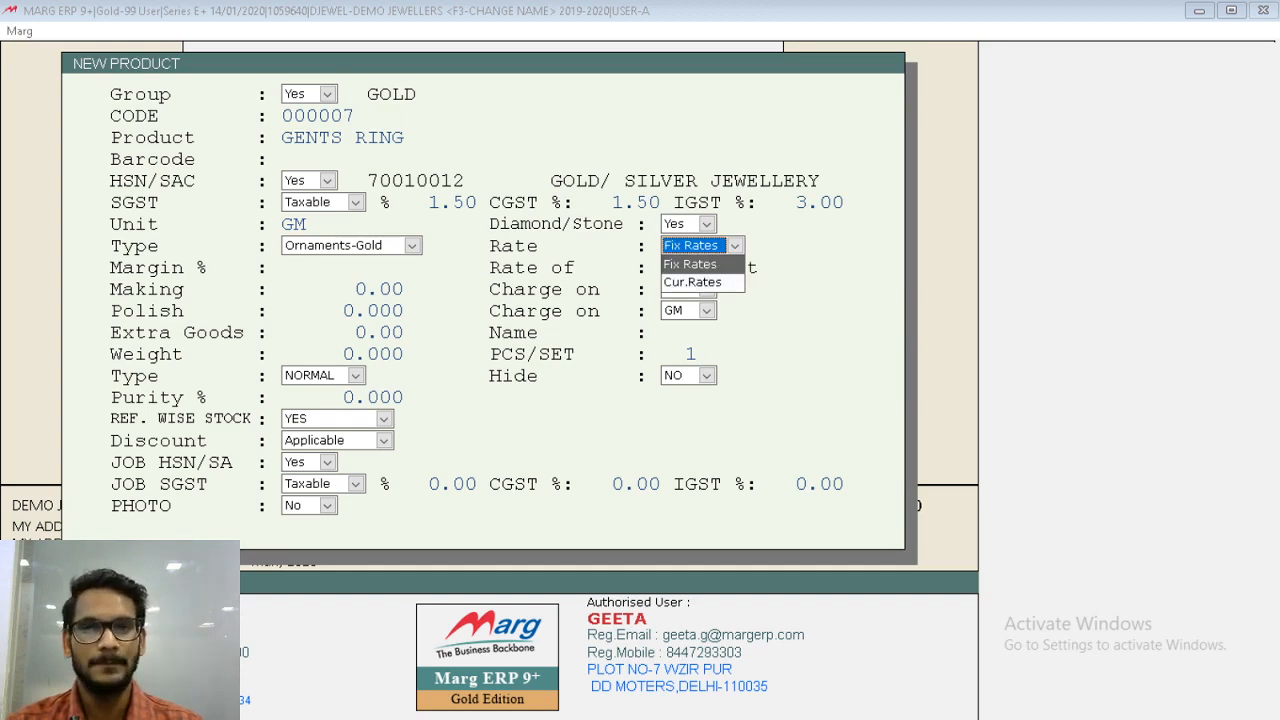
{"action": "key", "text": "Down"}
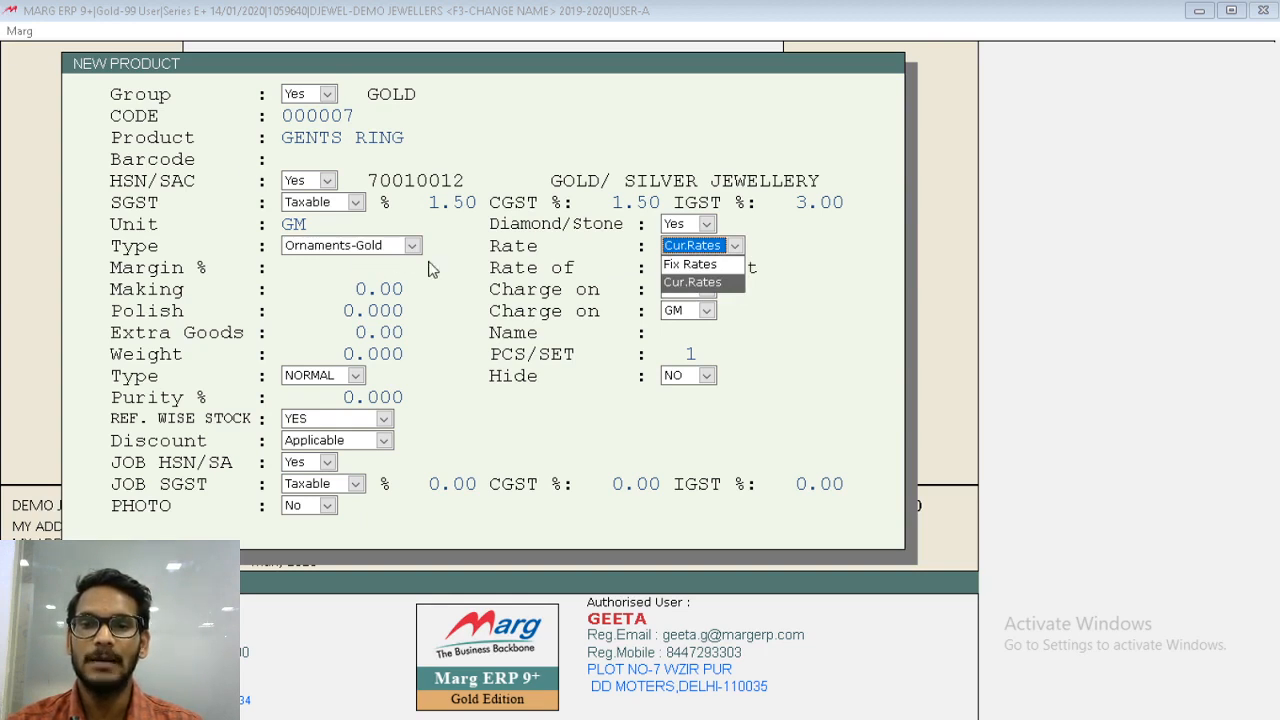
{"action": "key", "text": "Return"}
{"action": "key", "text": "Return"}
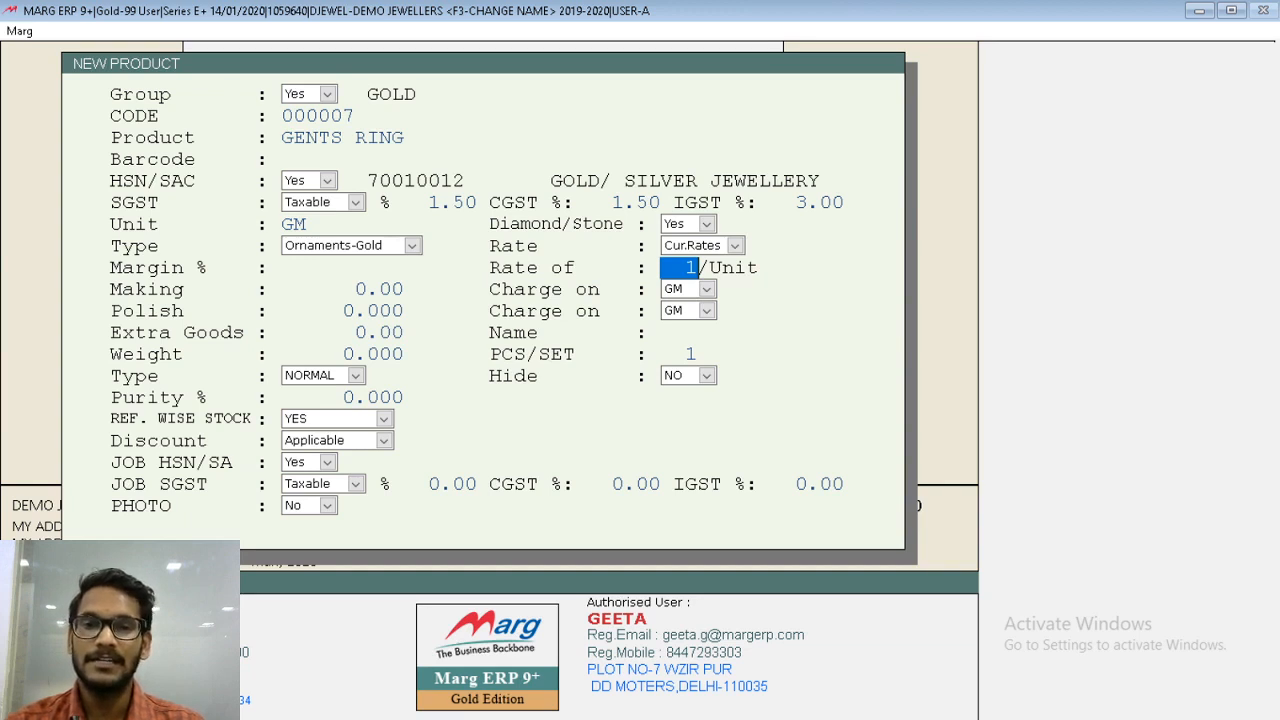
- Try a Rate of 10 per unit for the product and restore it to 1 per unit
{"action": "type", "text": "10"}
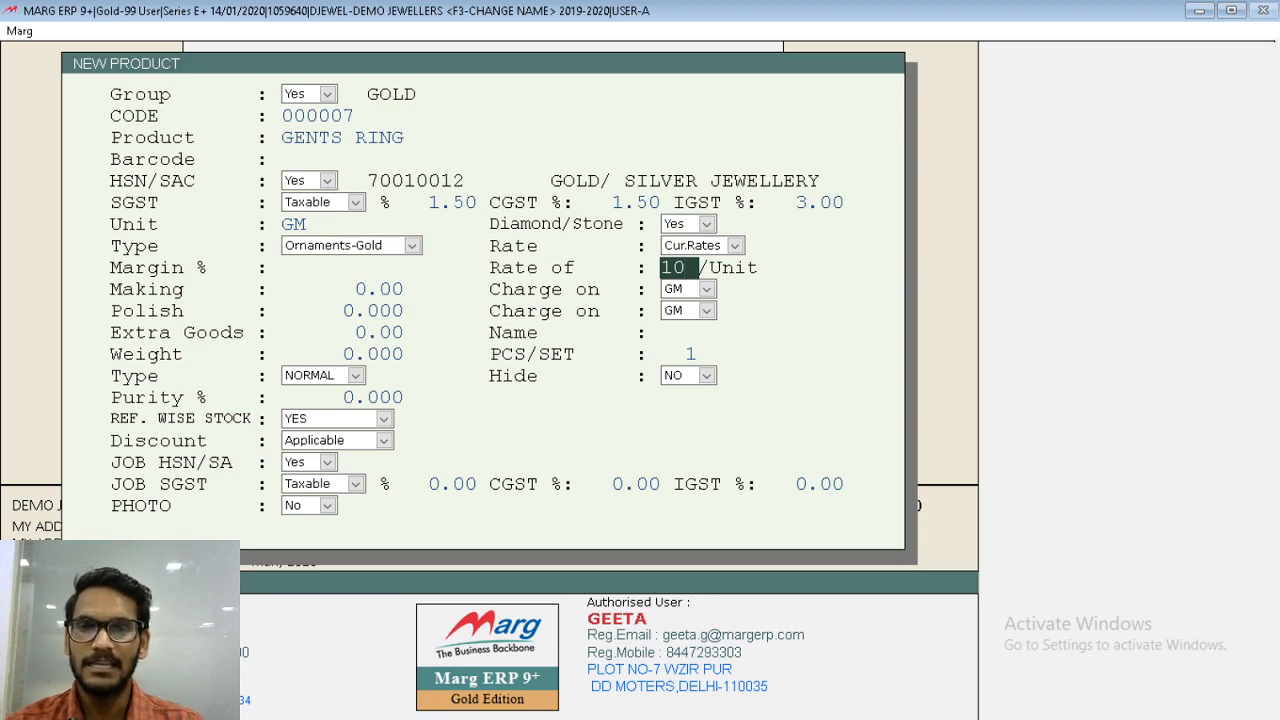
{"action": "key", "text": "Return"}
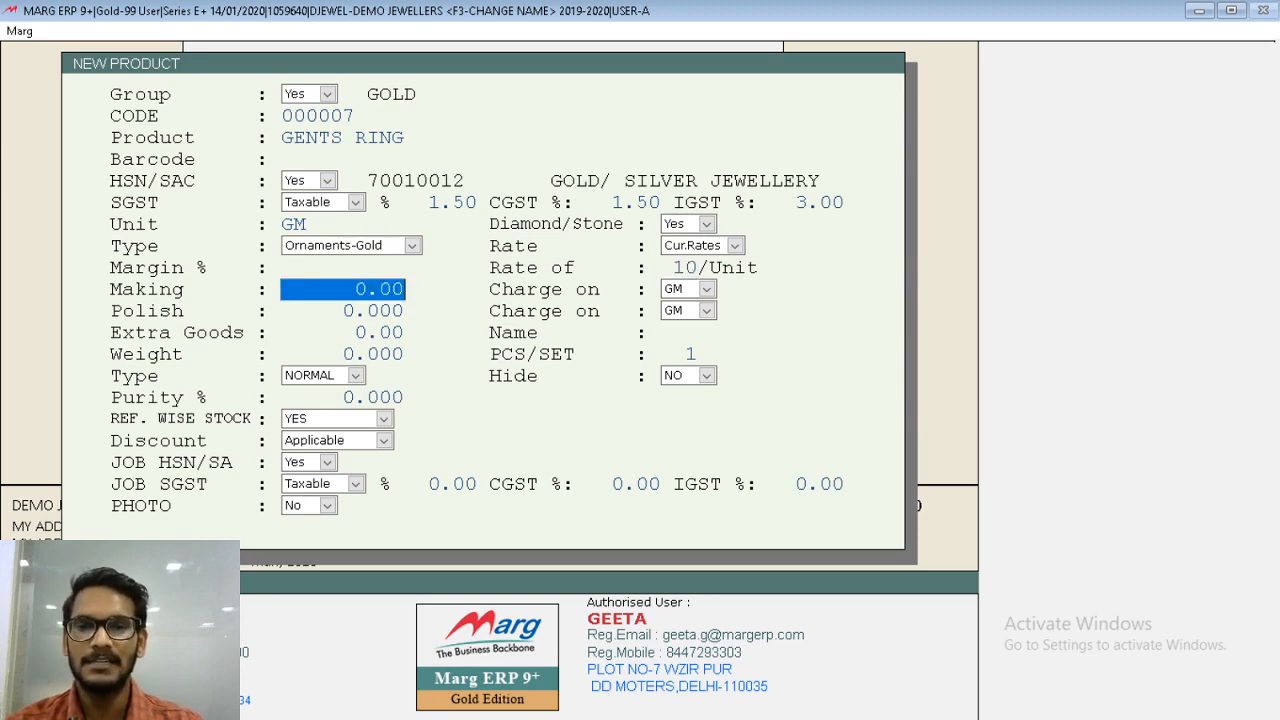
{"action": "key", "text": "Up"}
{"action": "type", "text": "1"}
{"action": "key", "text": "Return"}
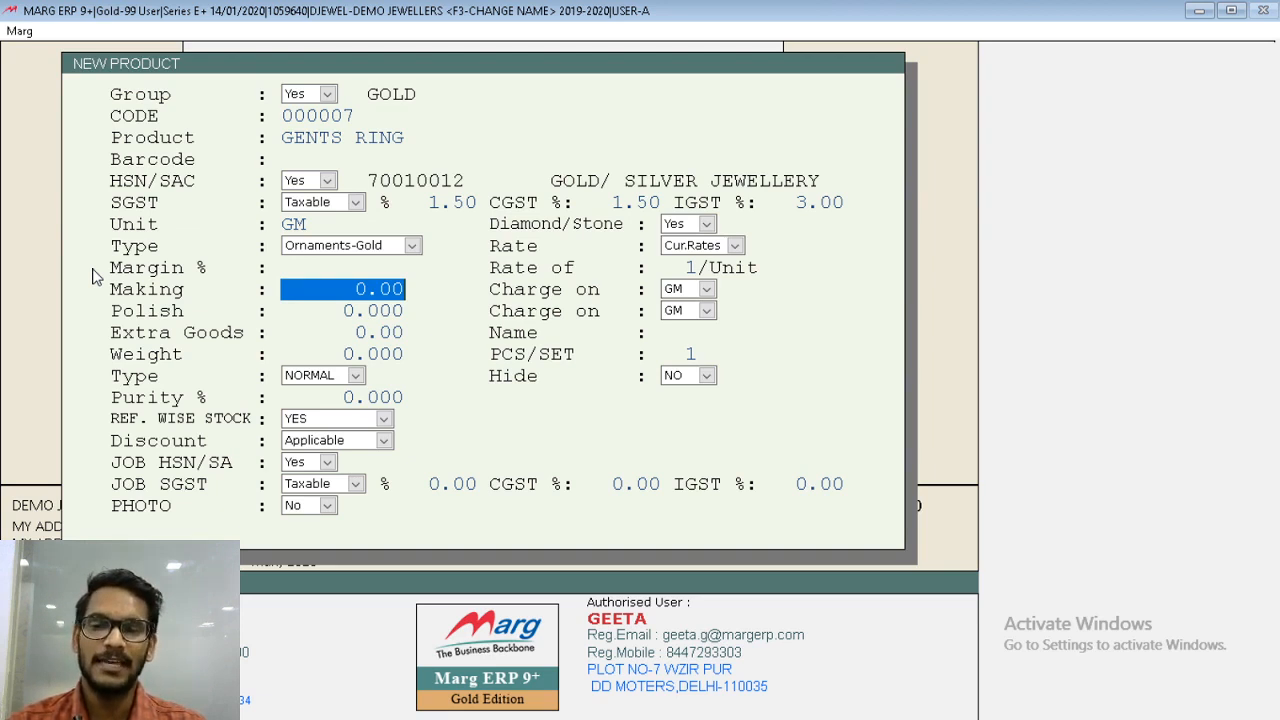
- Save the GENTS RING product and close the blank new product form
{"action": "key", "text": "Escape"}
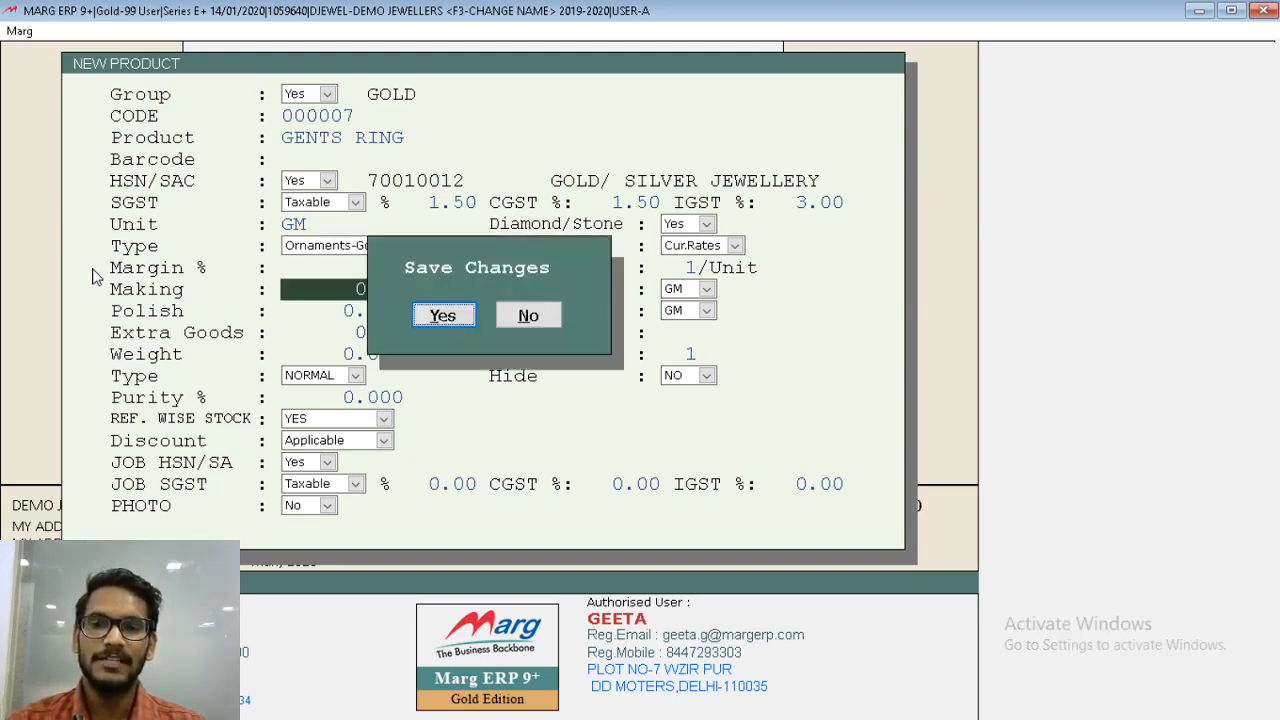
{"action": "key", "text": "Return"}
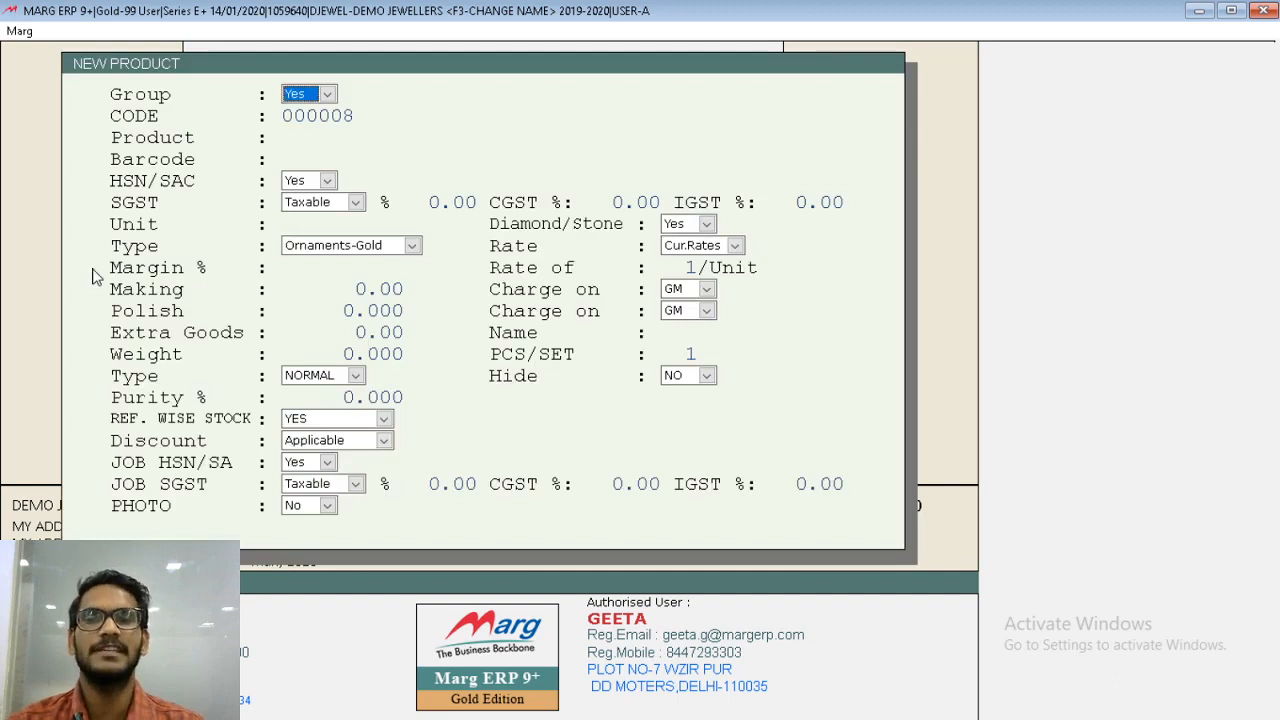
{"action": "key", "text": "Escape"}
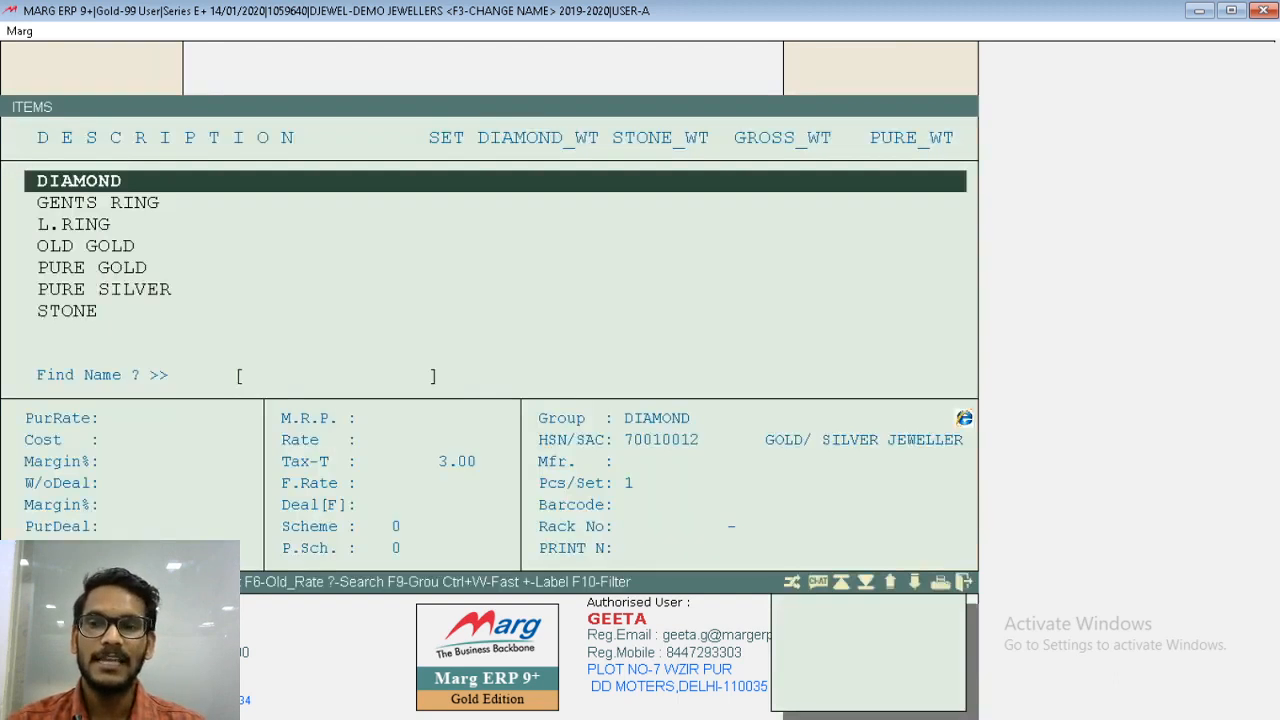
- Open GENTS RING from the item list to check its details, save it and leave the item list
{"action": "key", "text": "Down"}
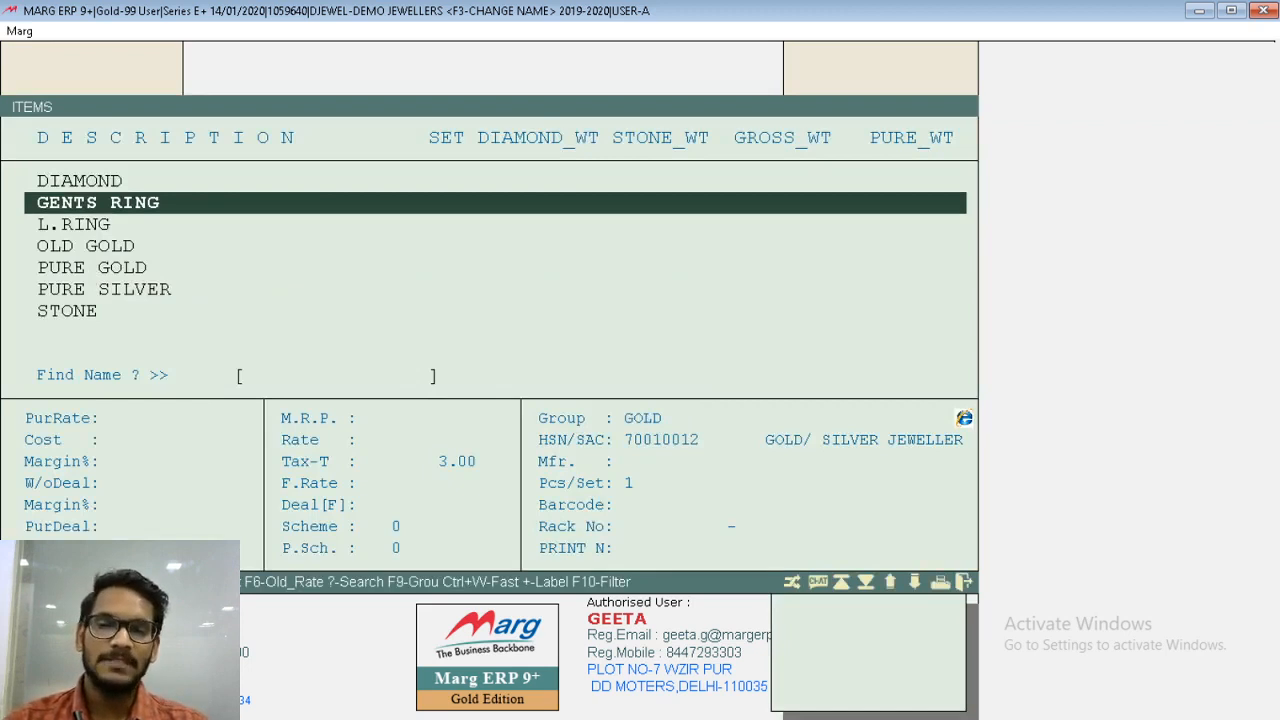
{"action": "key", "text": "Return"}
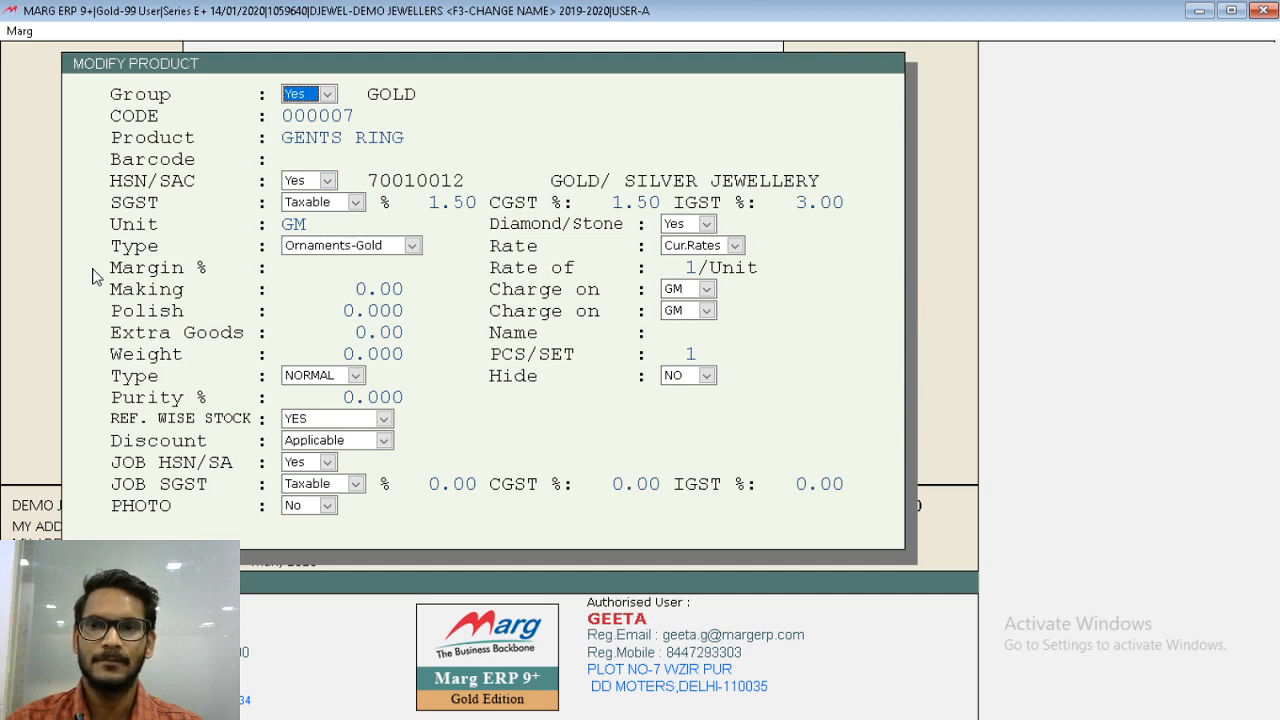
{"action": "key", "text": "Return"}
{"action": "key", "text": "Return"}
{"action": "key", "text": "Escape"}
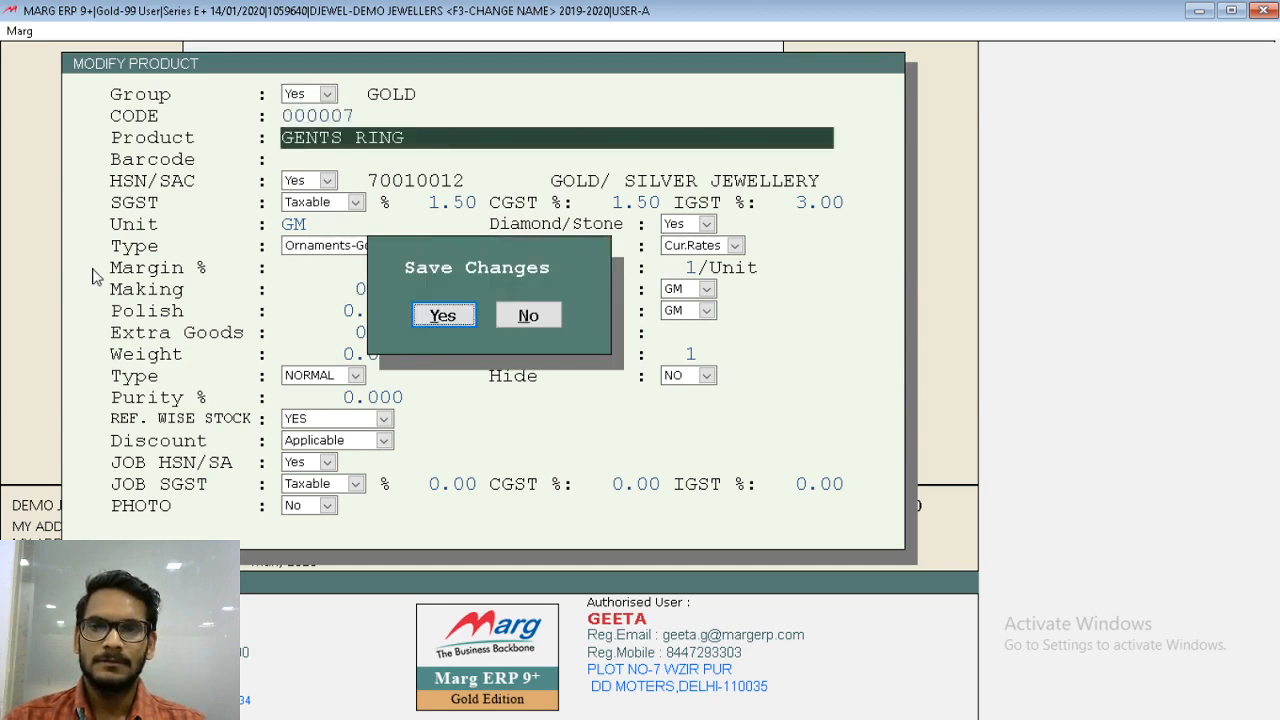
{"action": "key", "text": "Return"}
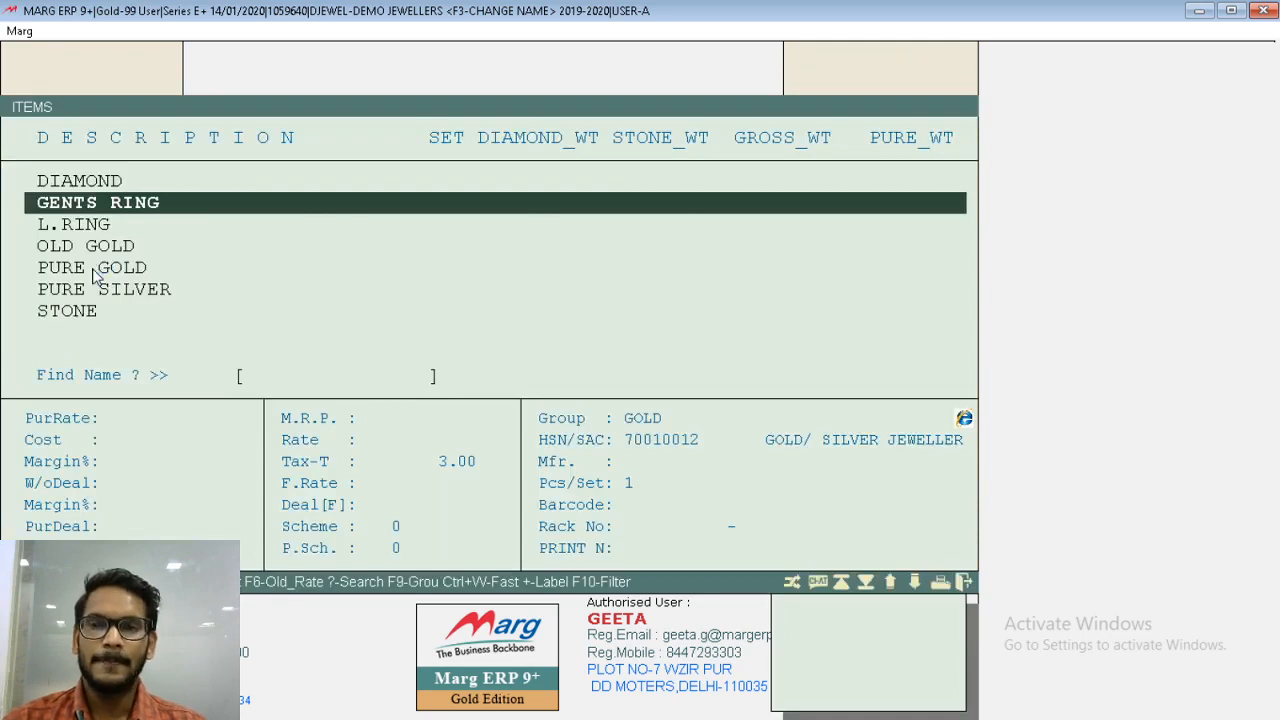
{"action": "key", "text": "Escape"}
- Open Today's Gold Rates from the rate and discount masters and accept the date 01/04/2019
{"action": "key", "text": "alt"}
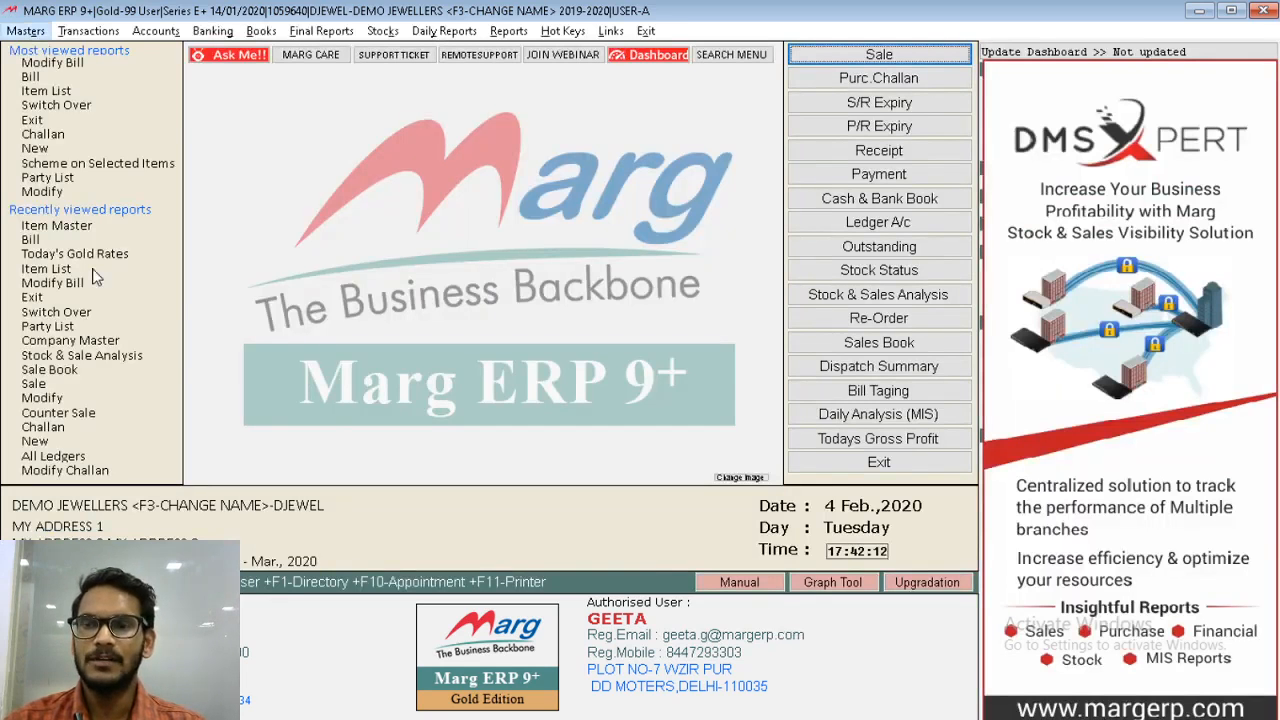
{"action": "key", "text": "Down"}
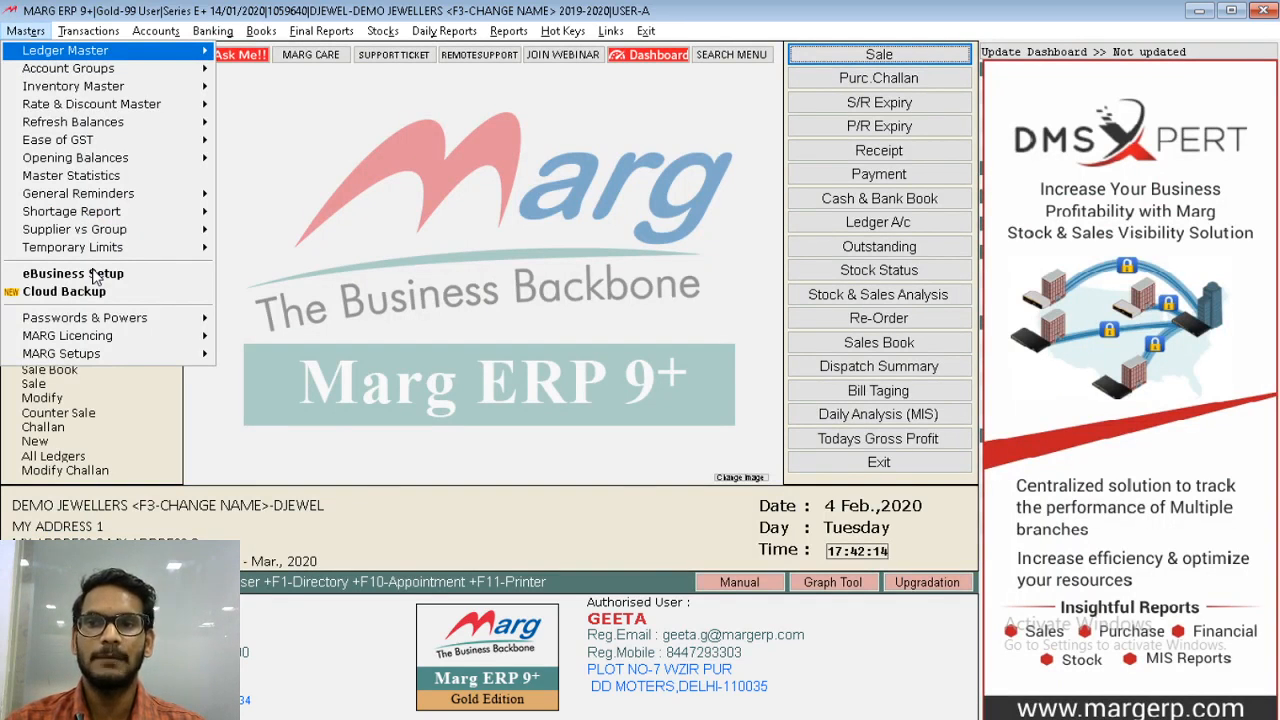
{"action": "key", "text": "Down"}
{"action": "key", "text": "Down"}
{"action": "key", "text": "Down"}
{"action": "key", "text": "Right"}
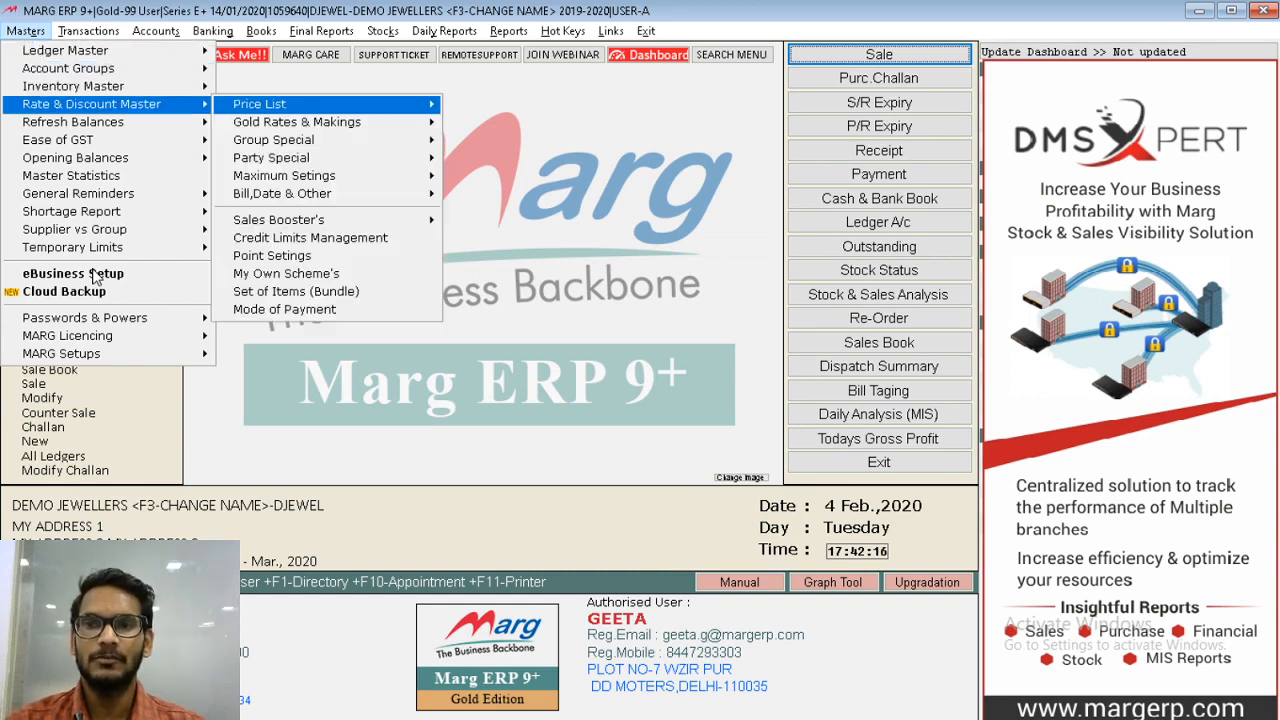
{"action": "key", "text": "Down"}
{"action": "key", "text": "Right"}
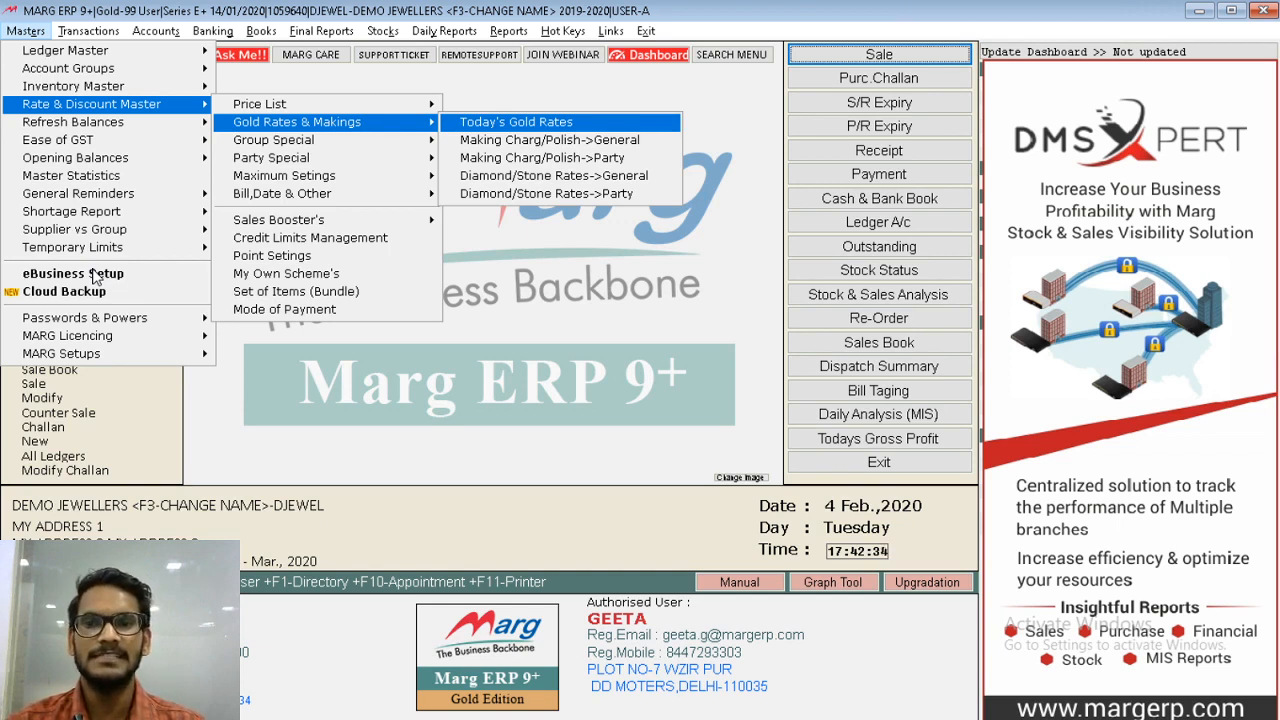
{"action": "key", "text": "Return"}
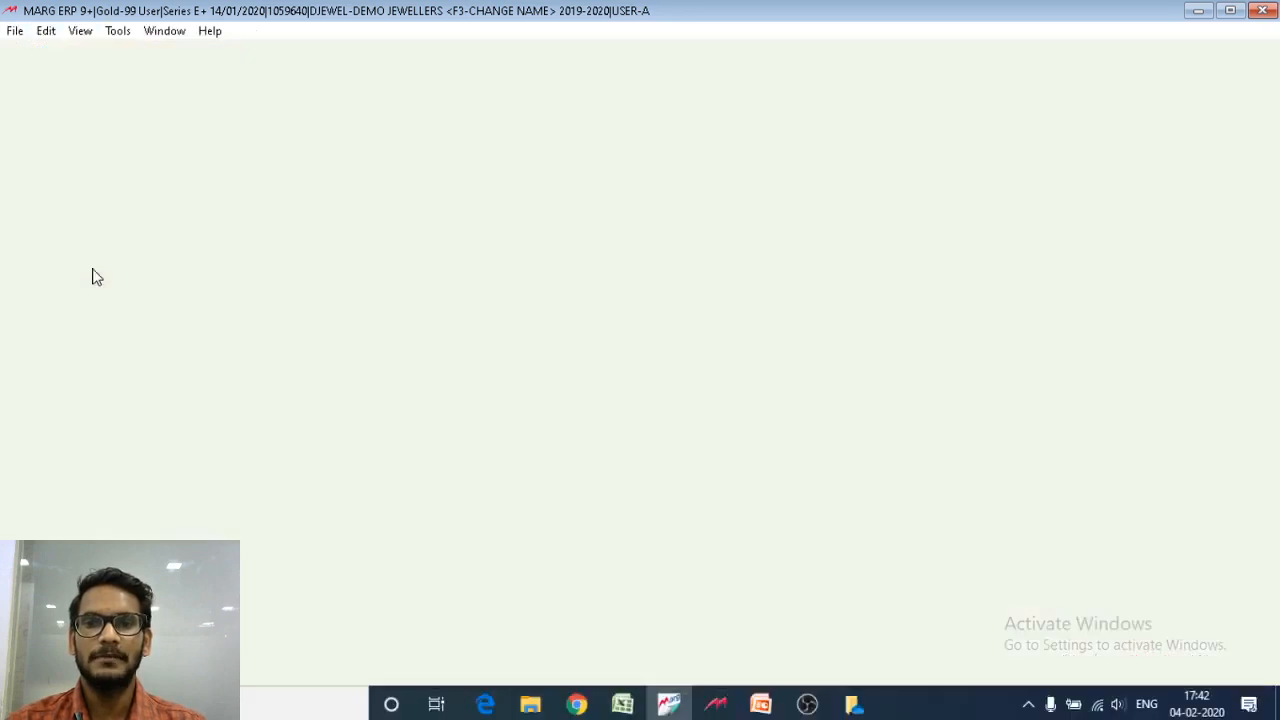
{"action": "key", "text": "Return"}
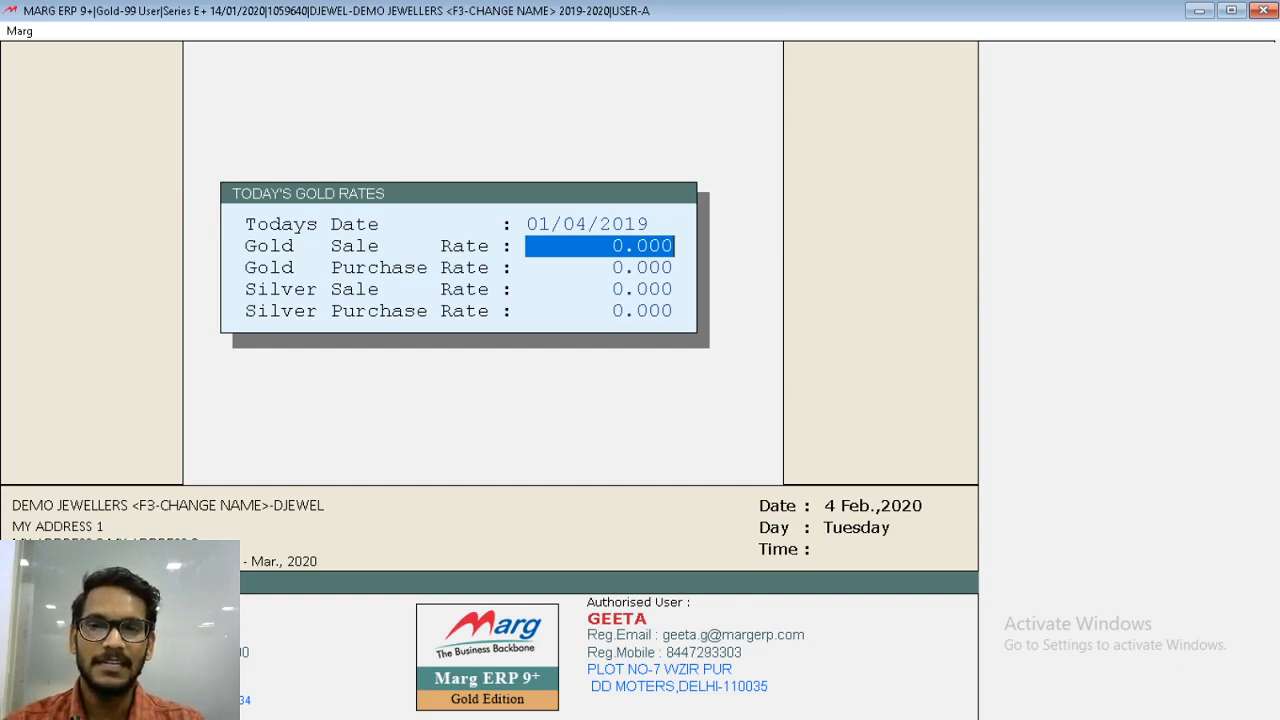
- Set the Gold Sale Rate to 40000, accept the other rates at 0 and save the entry
{"action": "type", "text": "40000"}
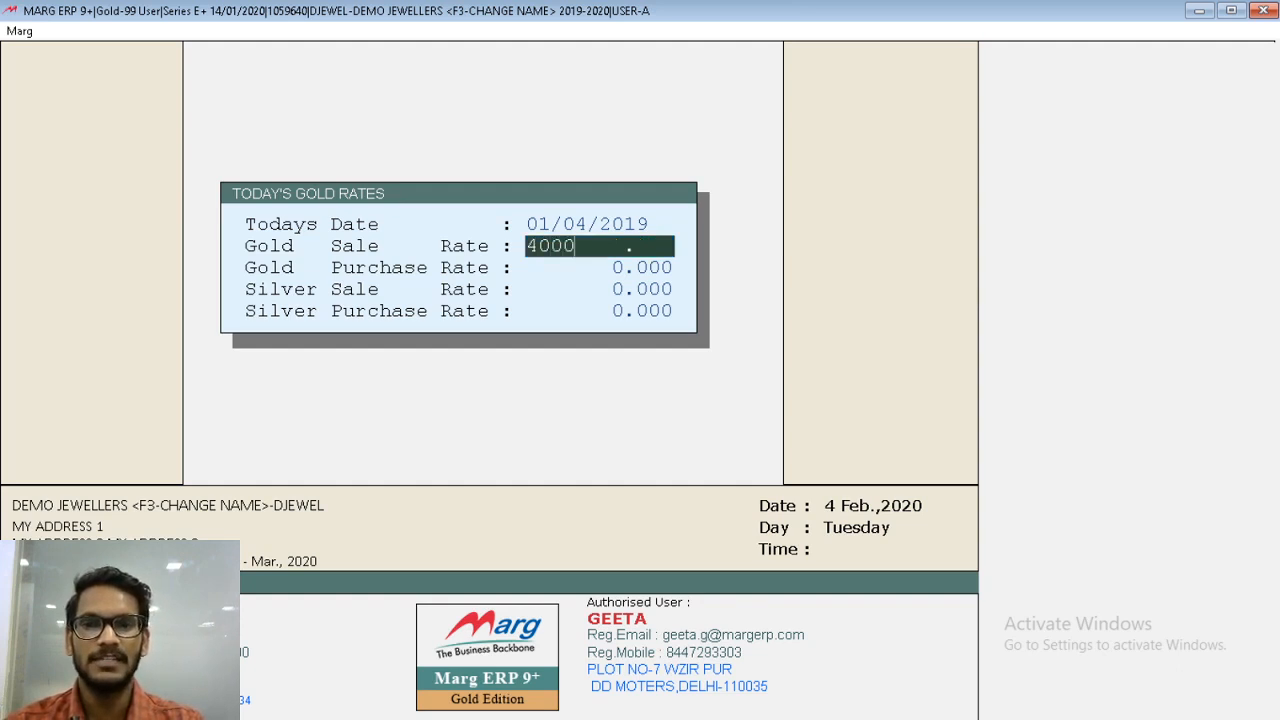
{"action": "key", "text": "Return"}
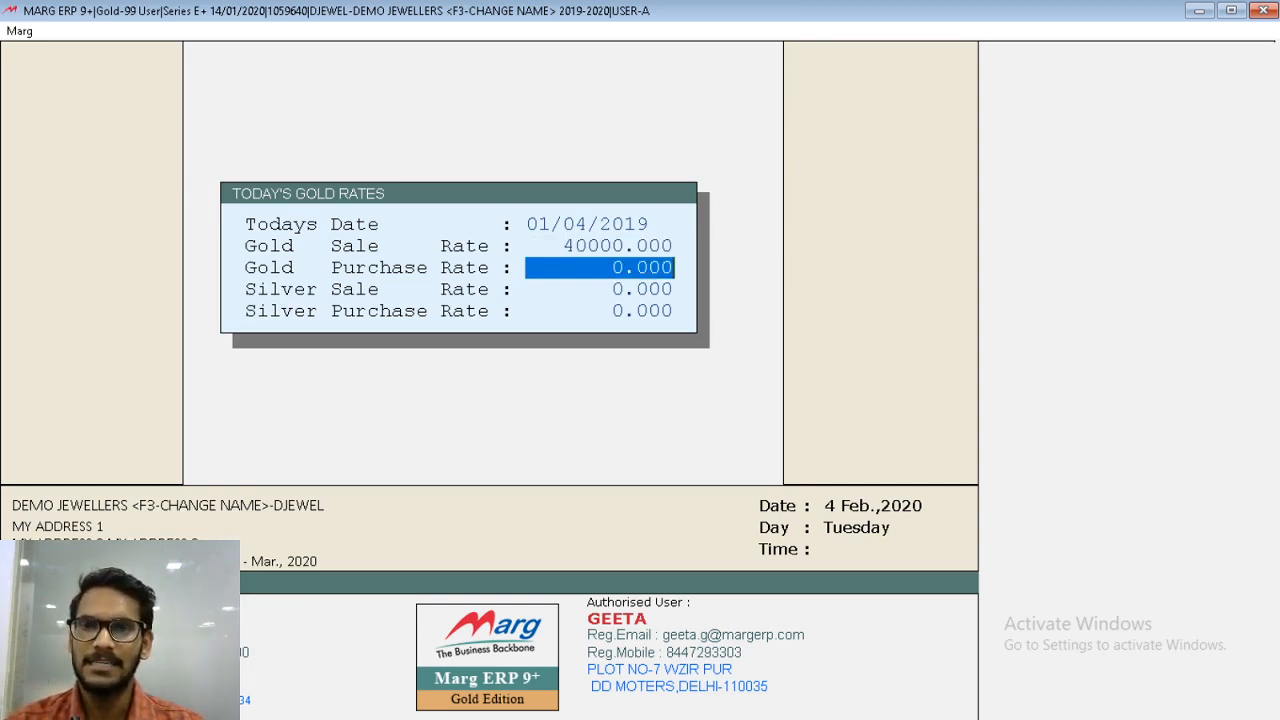
{"action": "key", "text": "Return"}
{"action": "key", "text": "Return"}
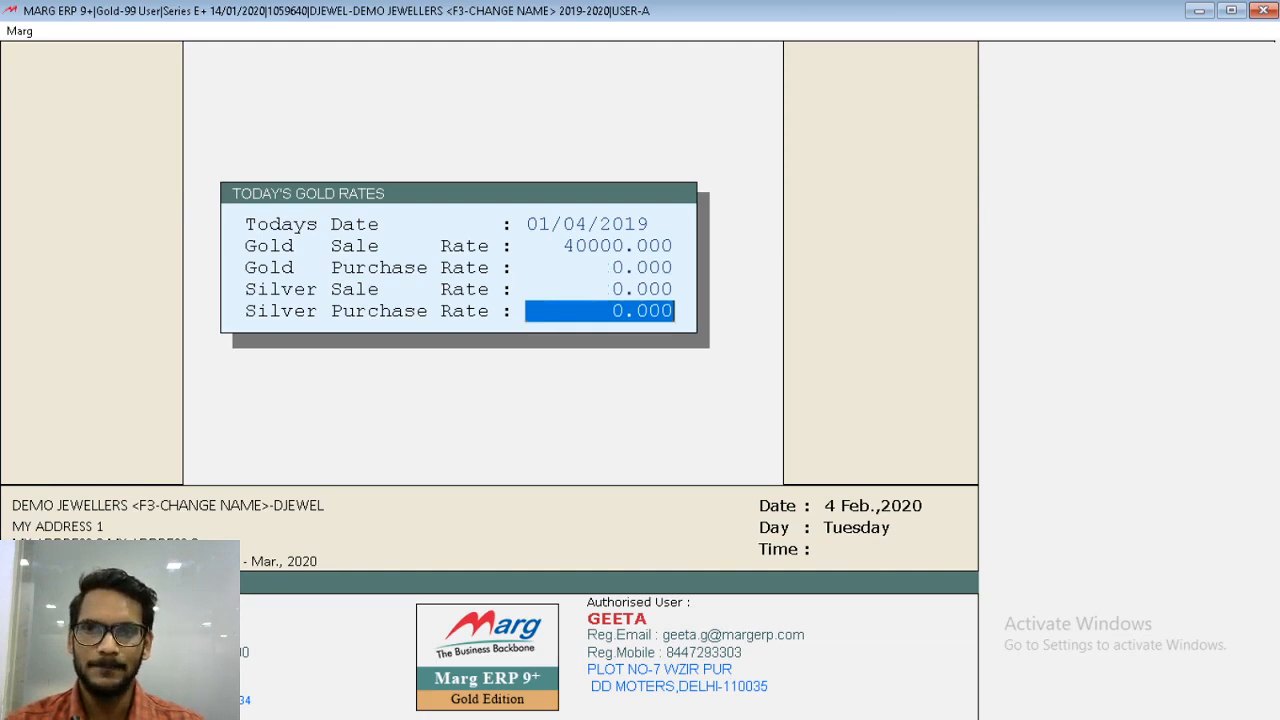
{"action": "key", "text": "Return"}
{"action": "key", "text": "Escape"}
- Reopen Today's Gold Rates and set the date to 03/04/2019
{"action": "key", "text": "alt"}
{"action": "key", "text": "Down"}
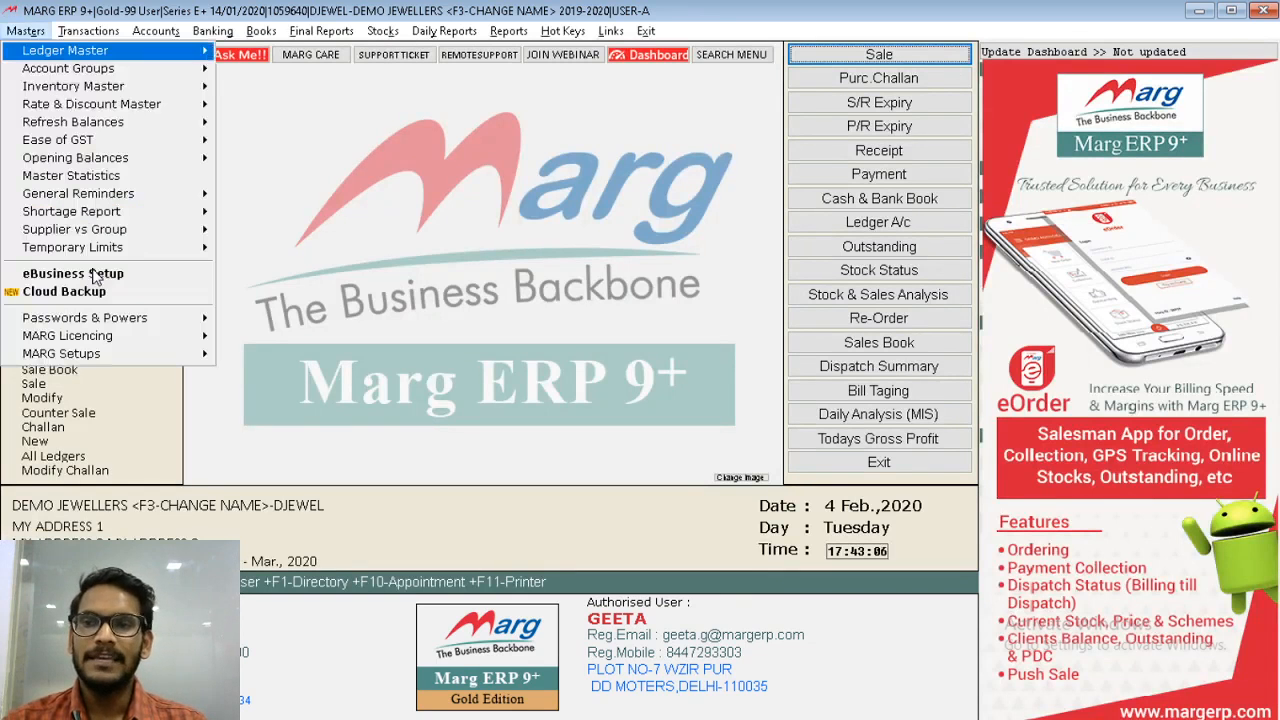
{"action": "key", "text": "Down"}
{"action": "key", "text": "Down"}
{"action": "key", "text": "Down"}
{"action": "key", "text": "Right"}
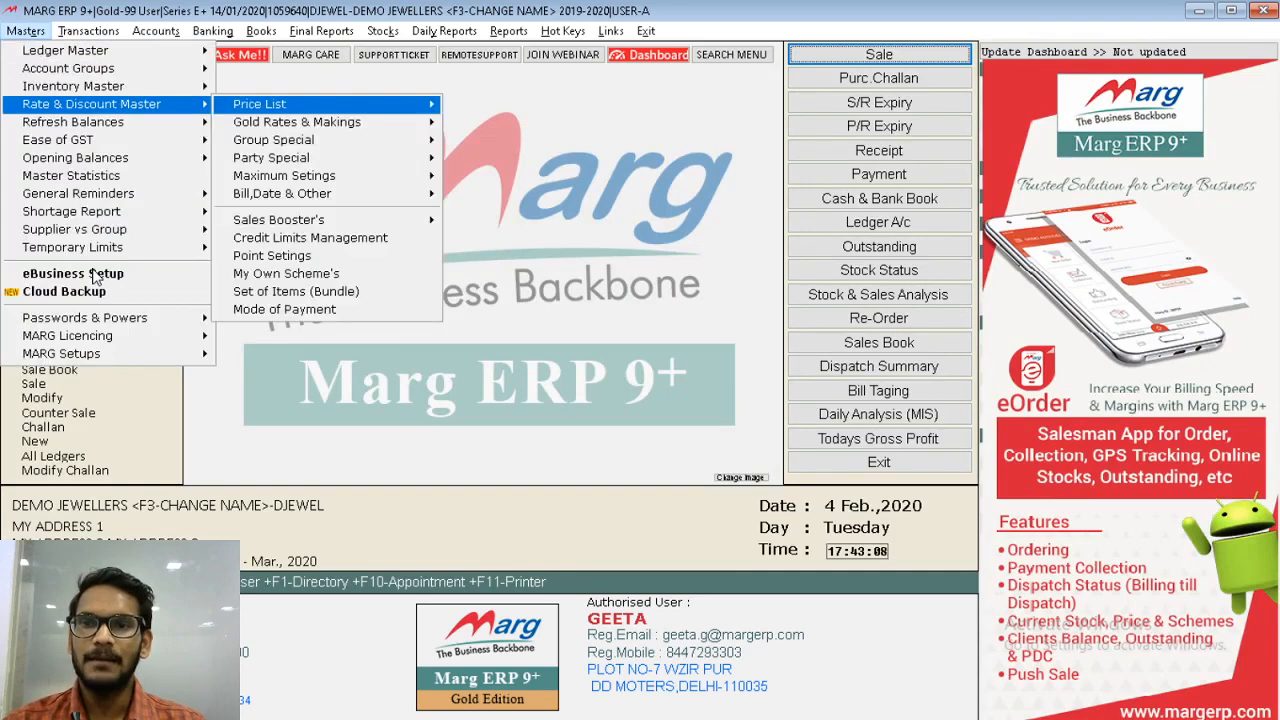
{"action": "key", "text": "Down"}
{"action": "key", "text": "Right"}
{"action": "key", "text": "Return"}
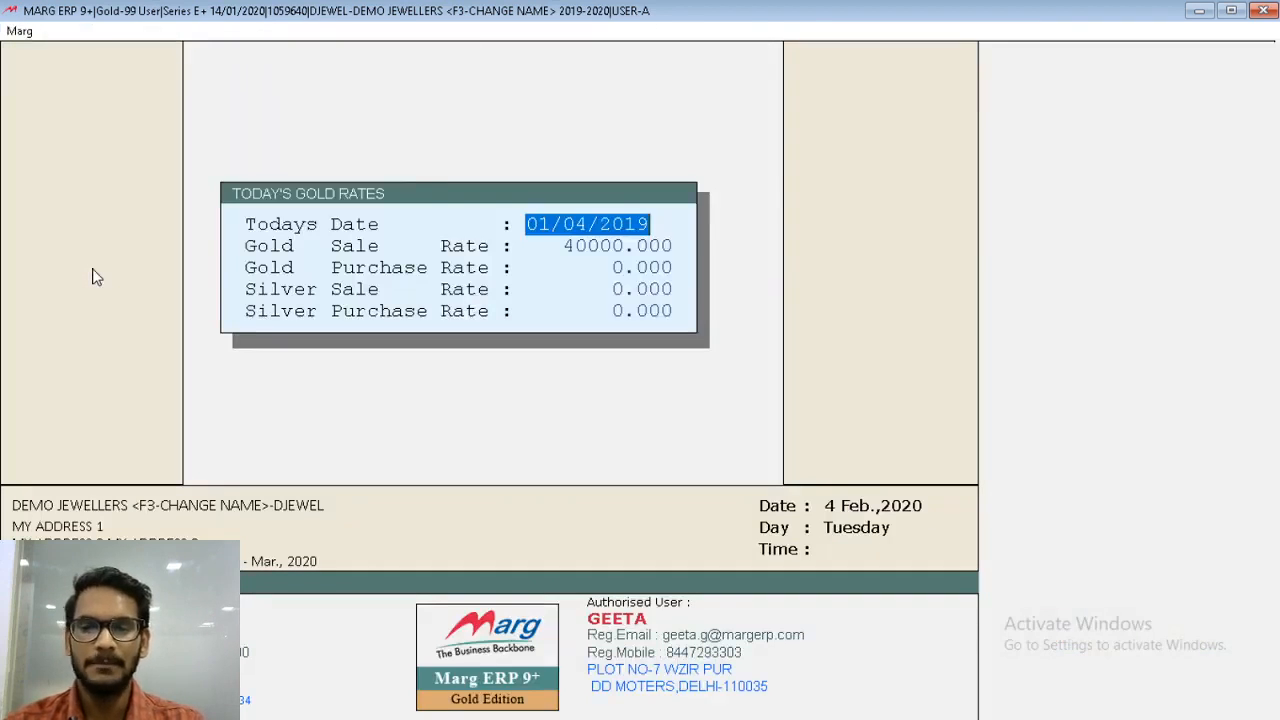
{"action": "type", "text": "03040"}
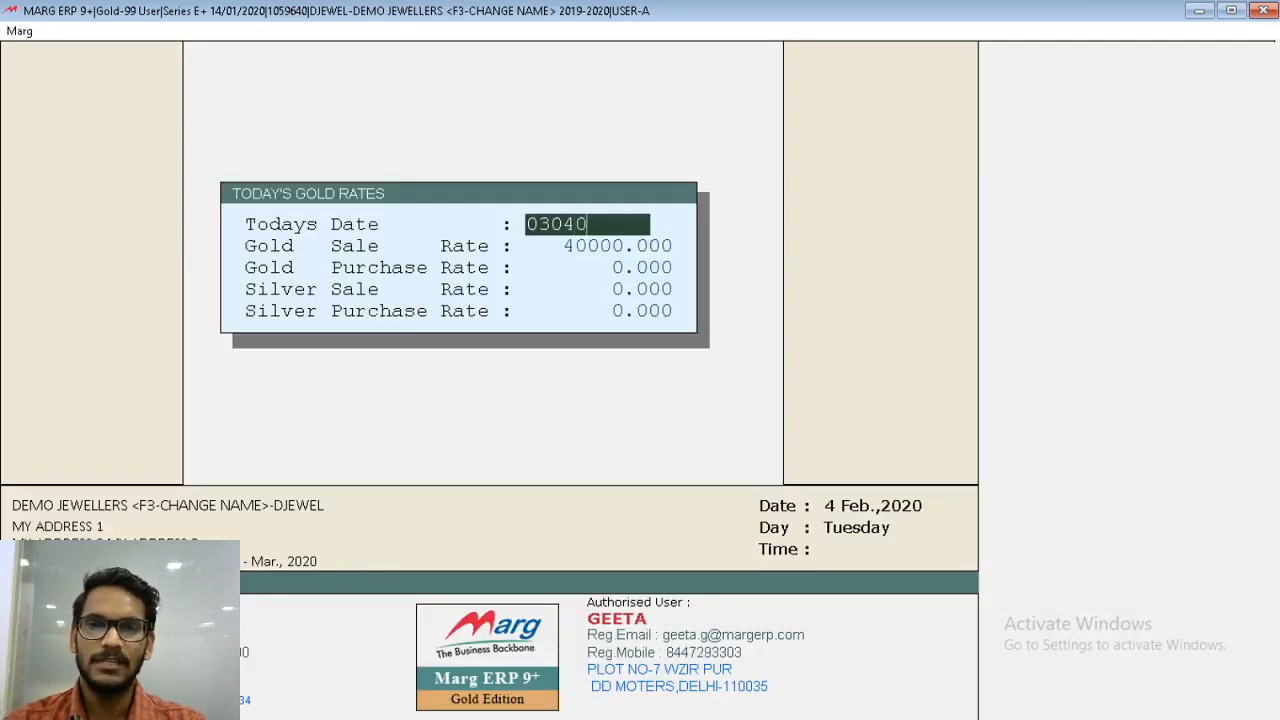
{"action": "key", "text": "BackSpace"}
{"action": "type", "text": "2019"}
{"action": "key", "text": "Return"}
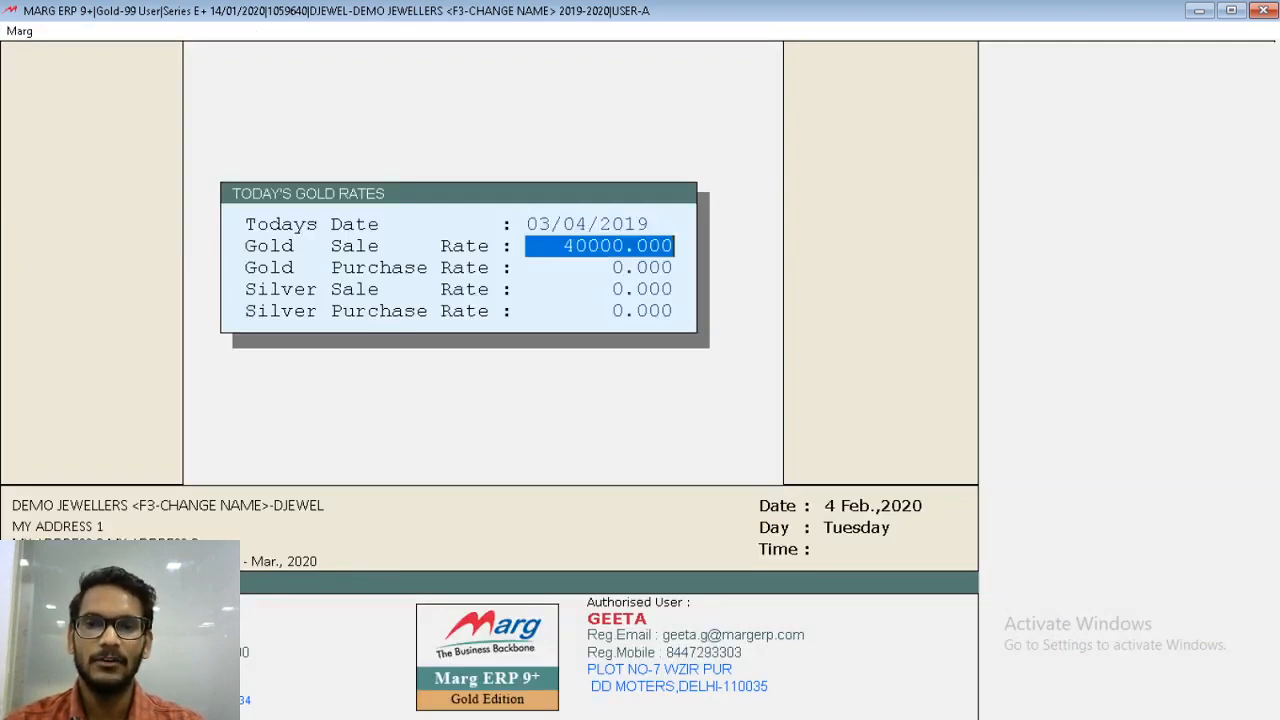
- Set the Gold Sale Rate to 42000, accept the remaining rates at 0 and save the entry
{"action": "type", "text": "4"}
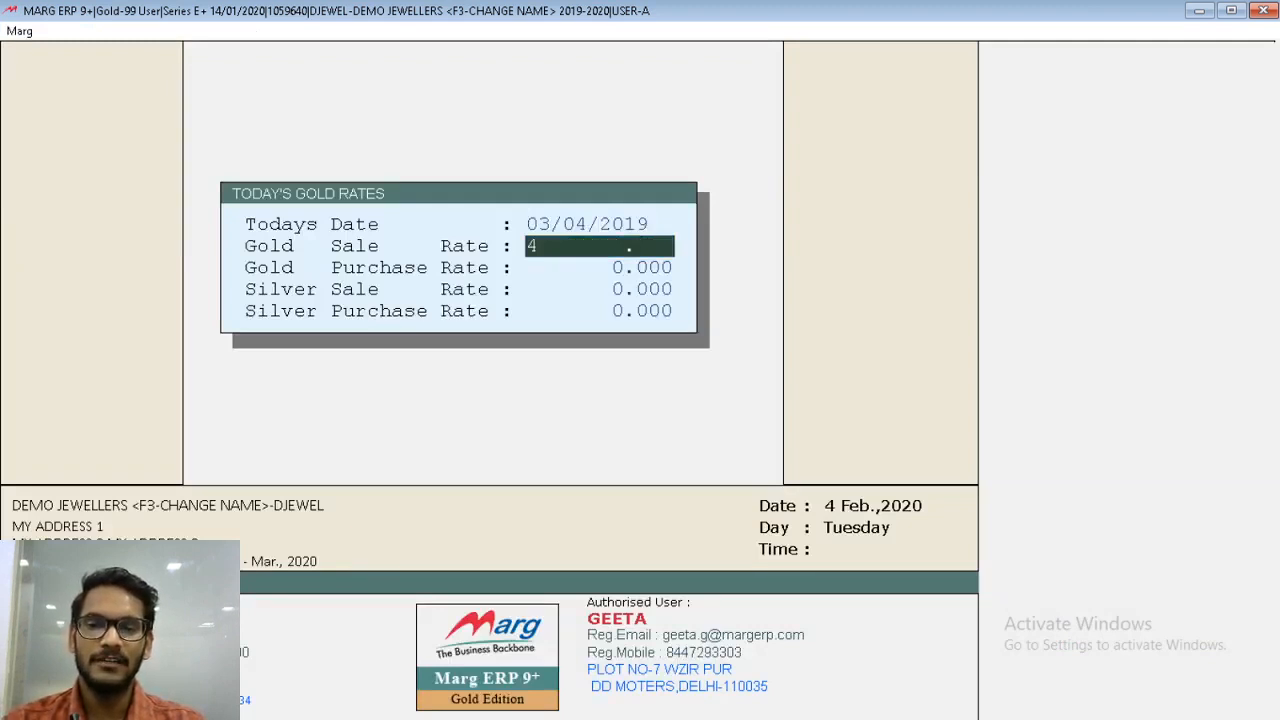
{"action": "type", "text": "2000"}
{"action": "key", "text": "Return"}
{"action": "key", "text": "Return"}
{"action": "key", "text": "Return"}
{"action": "key", "text": "Return"}
{"action": "key", "text": "Escape"}
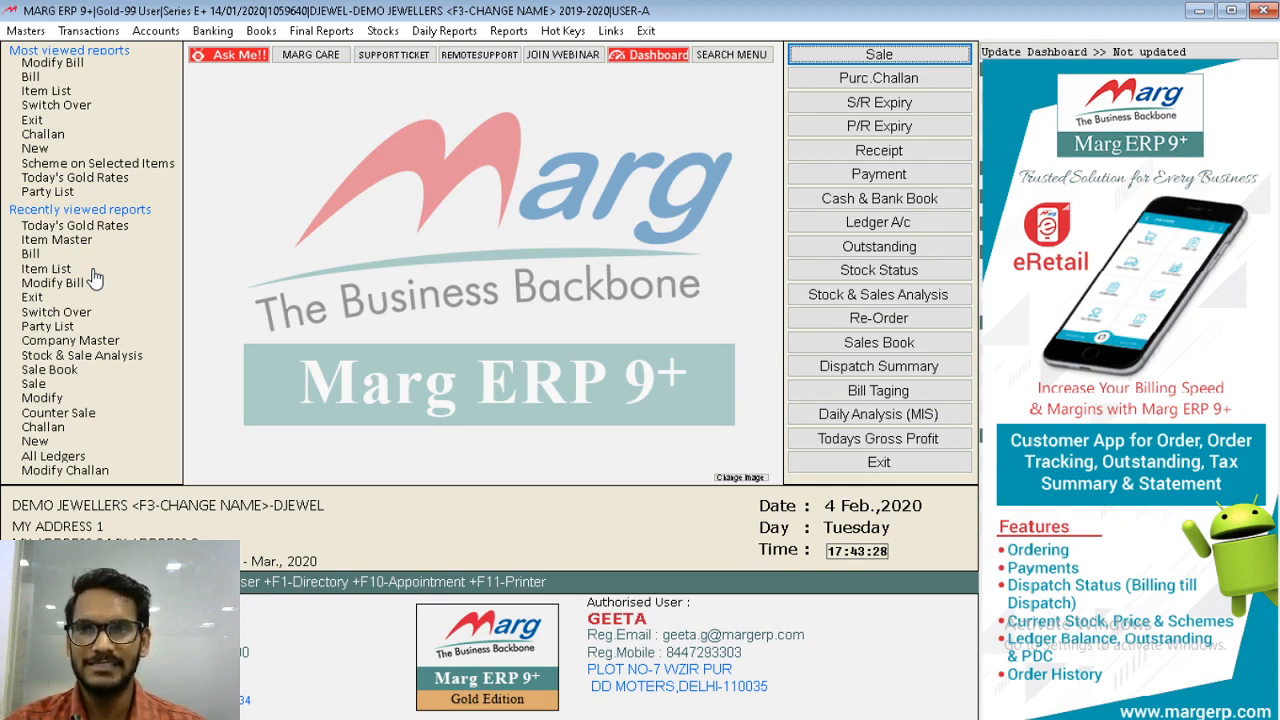
- Reopen Today's Gold Rates and look up the rates stored for 03/04/2019
{"action": "key", "text": "alt+m"}
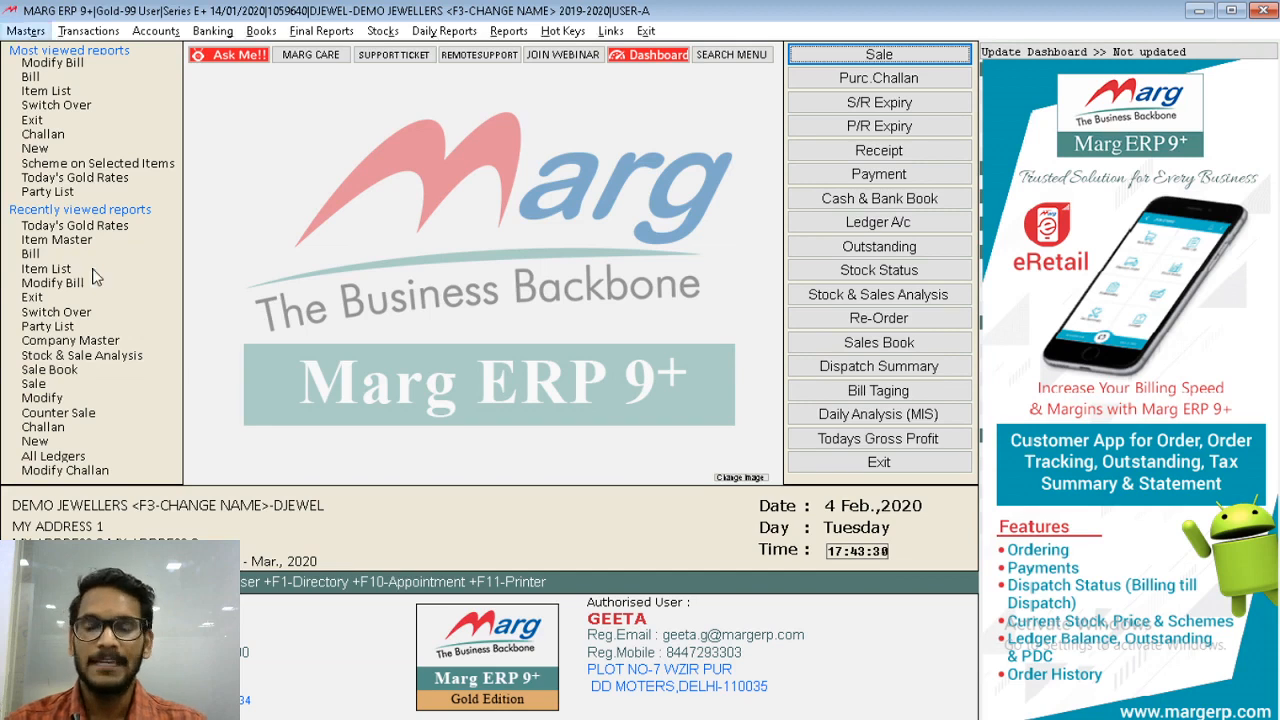
{"action": "key", "text": "Down"}
{"action": "key", "text": "Down"}
{"action": "key", "text": "Down"}
{"action": "key", "text": "Right"}
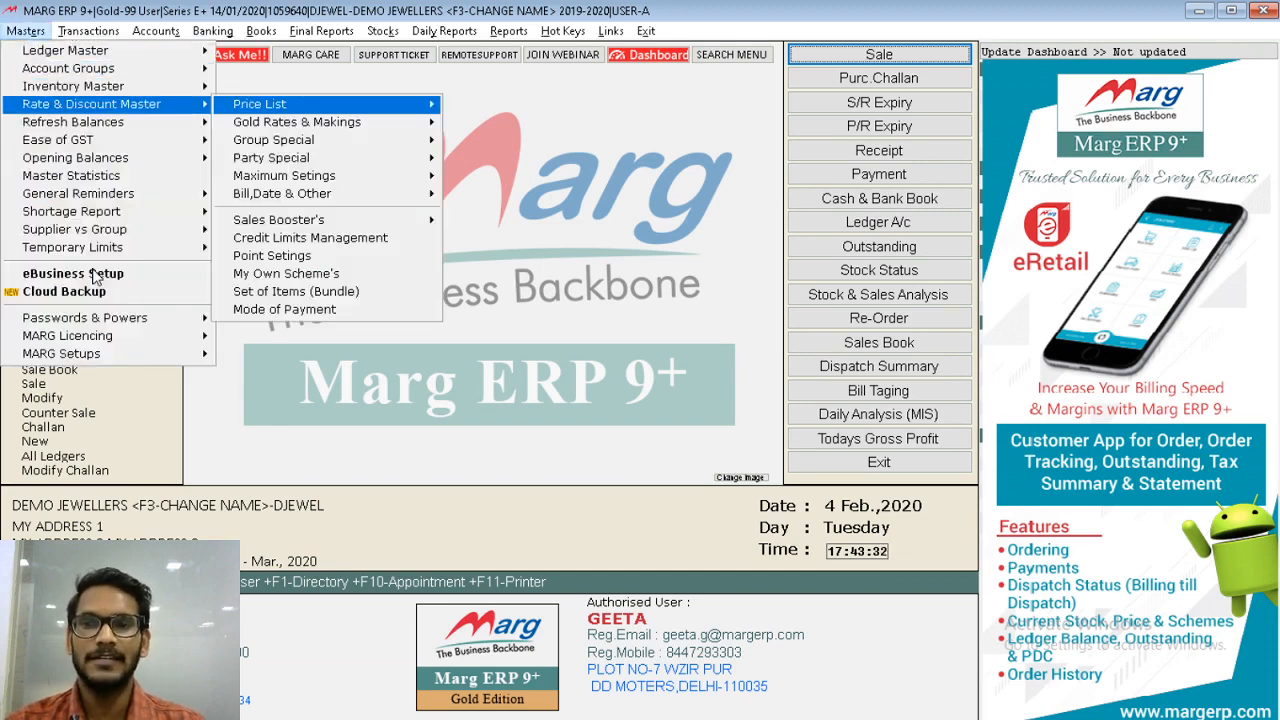
{"action": "key", "text": "Down"}
{"action": "key", "text": "Right"}
{"action": "key", "text": "Return"}
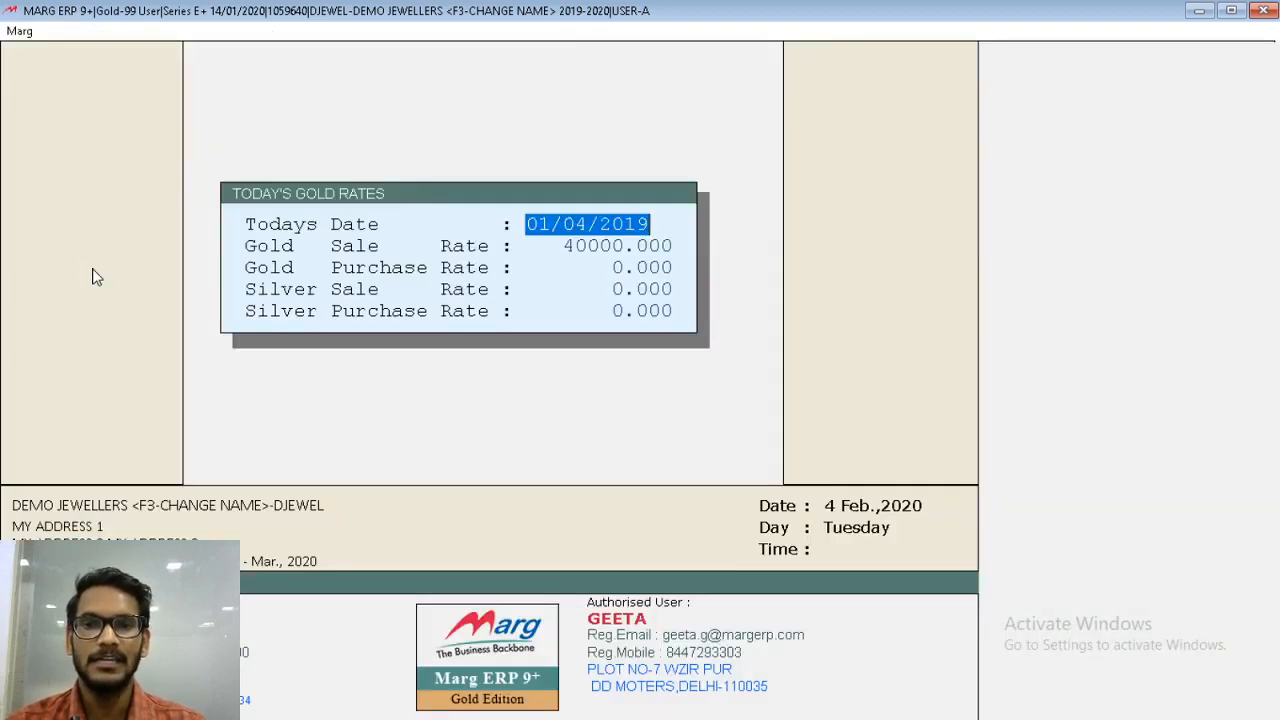
{"action": "type", "text": "0304"}
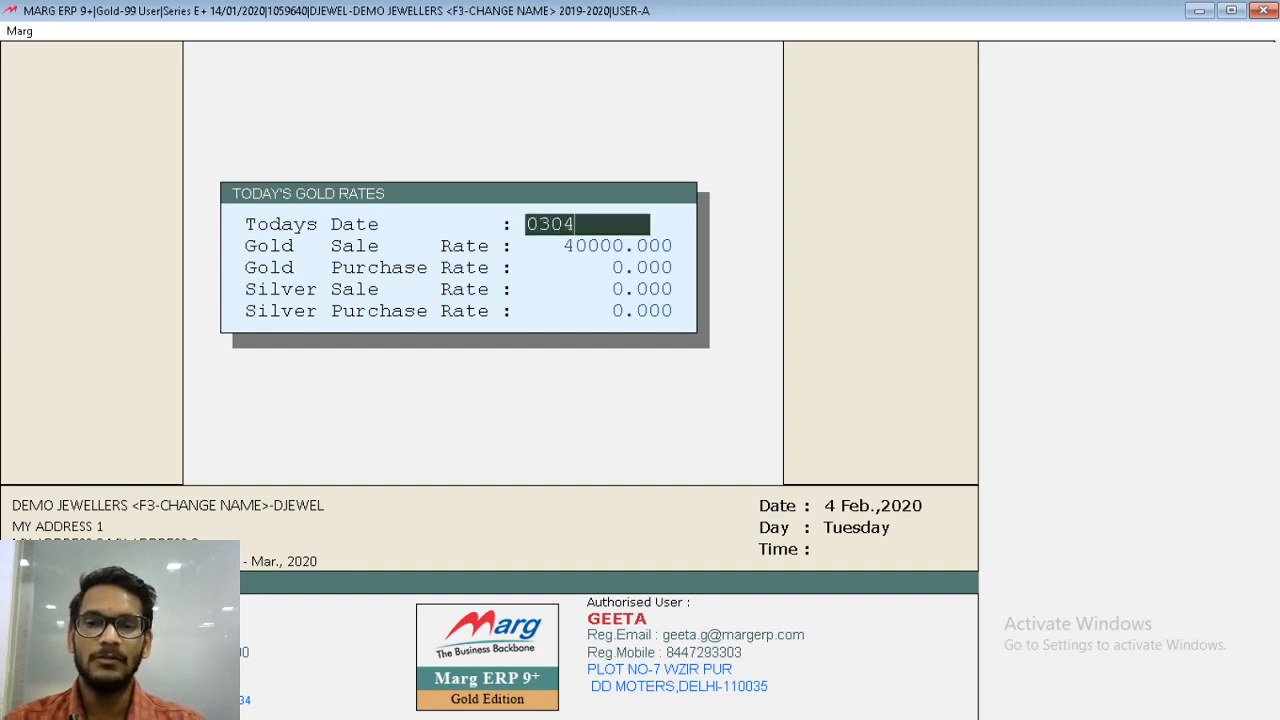
{"action": "key", "text": "Return"}
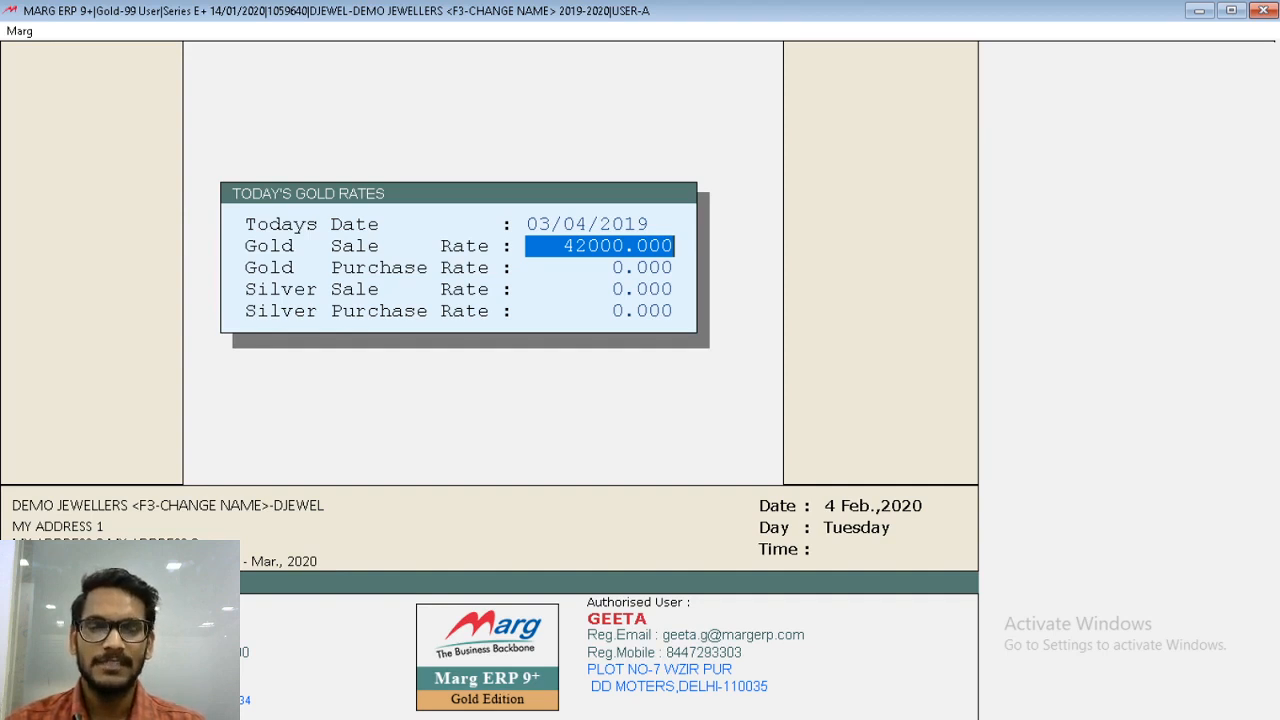
- Look up the gold rates stored for 01/04/2019
{"action": "key", "text": "Up"}
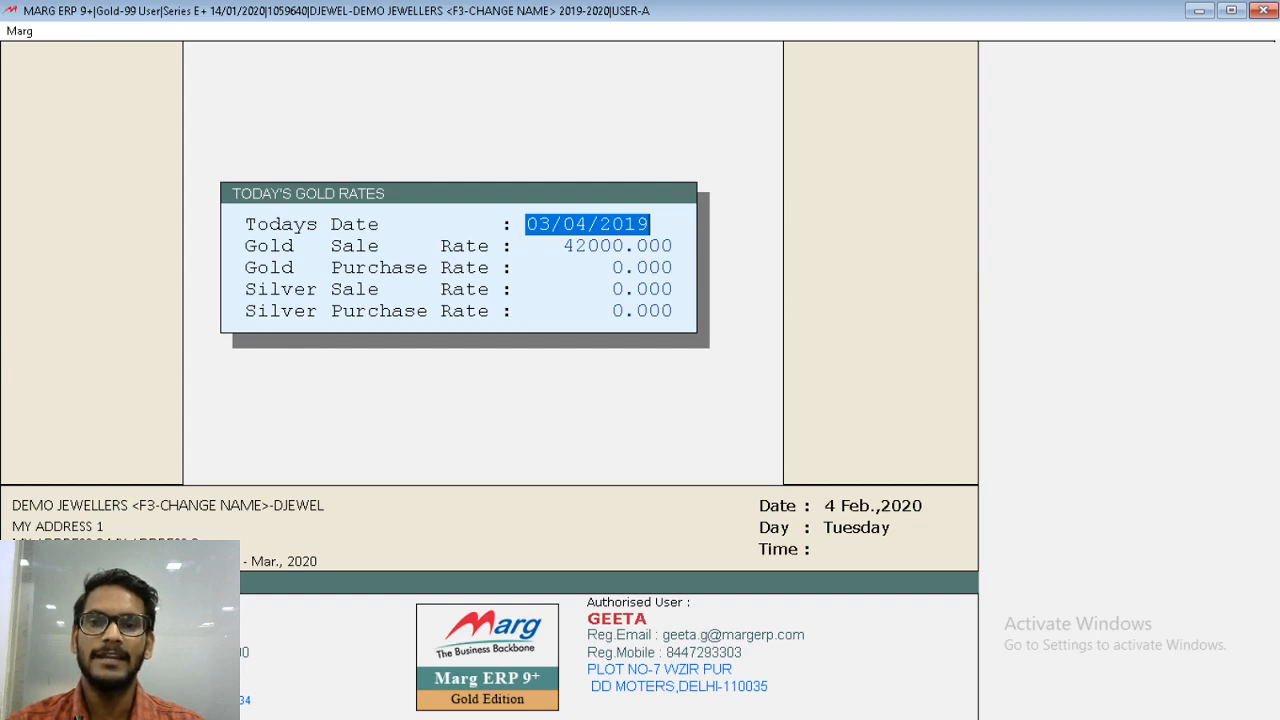
{"action": "key", "text": "Return"}
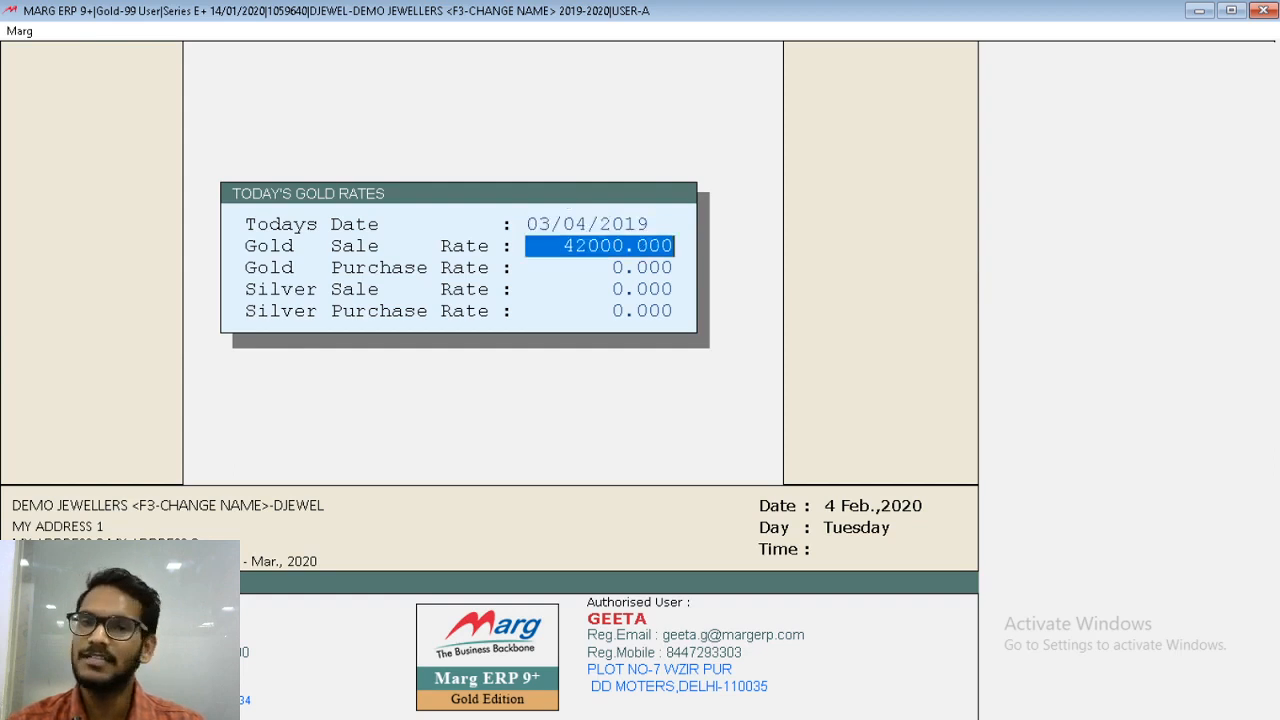
{"action": "key", "text": "Up"}
{"action": "type", "text": "0"}
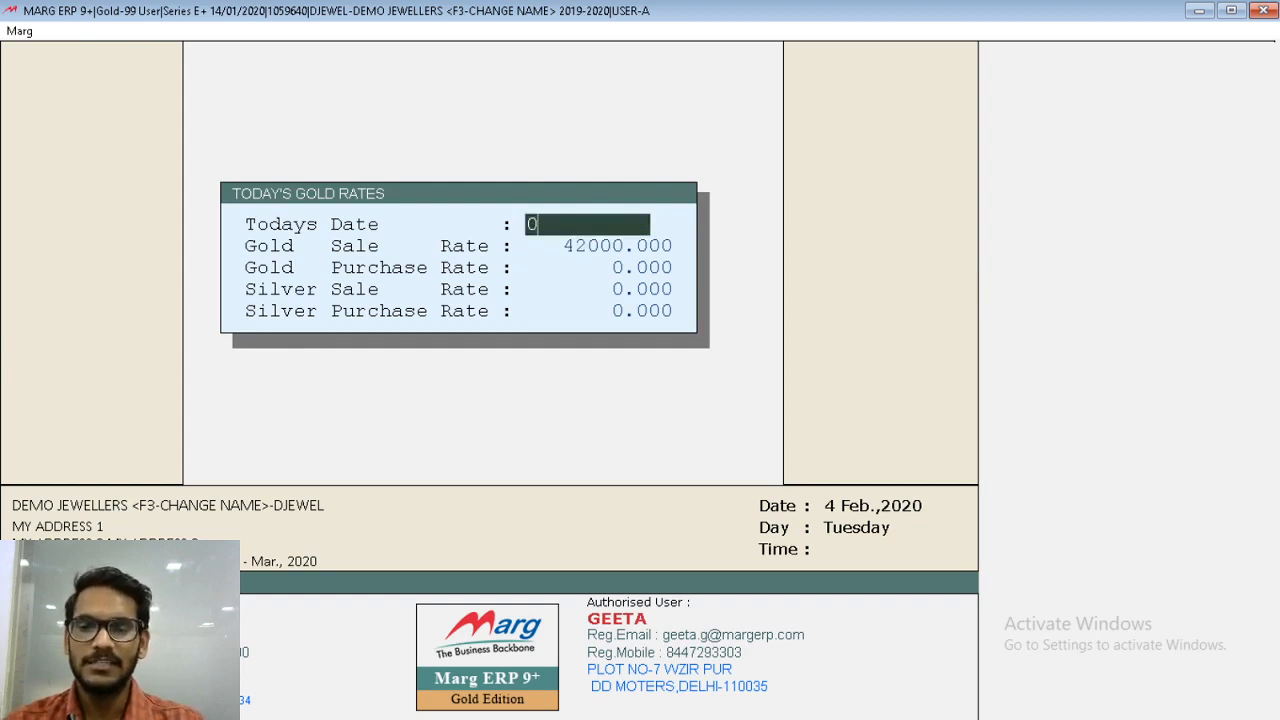
{"action": "type", "text": "104/2019"}
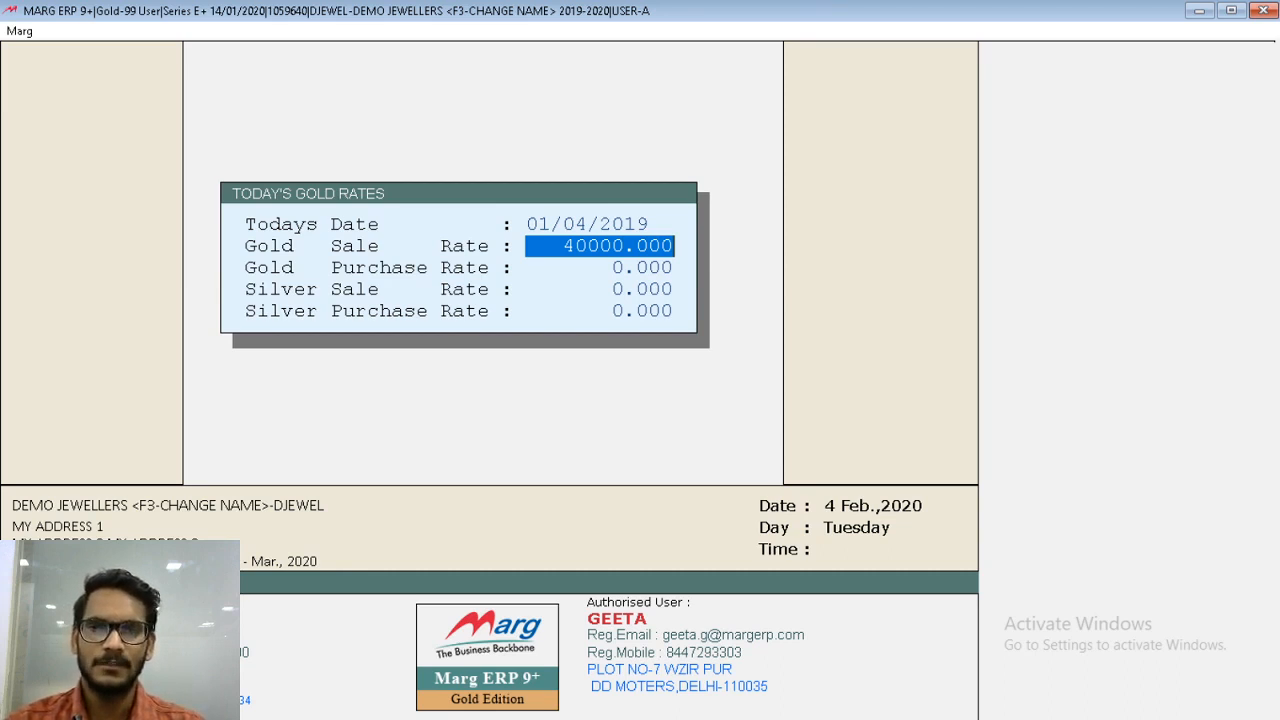
- Accept the 01/04/2019 rates and set the GOLD group's sale rate to 4100 in the group-wise rate list
{"action": "key", "text": "Return"}
{"action": "key", "text": "Return"}
{"action": "key", "text": "Return"}
{"action": "key", "text": "Return"}
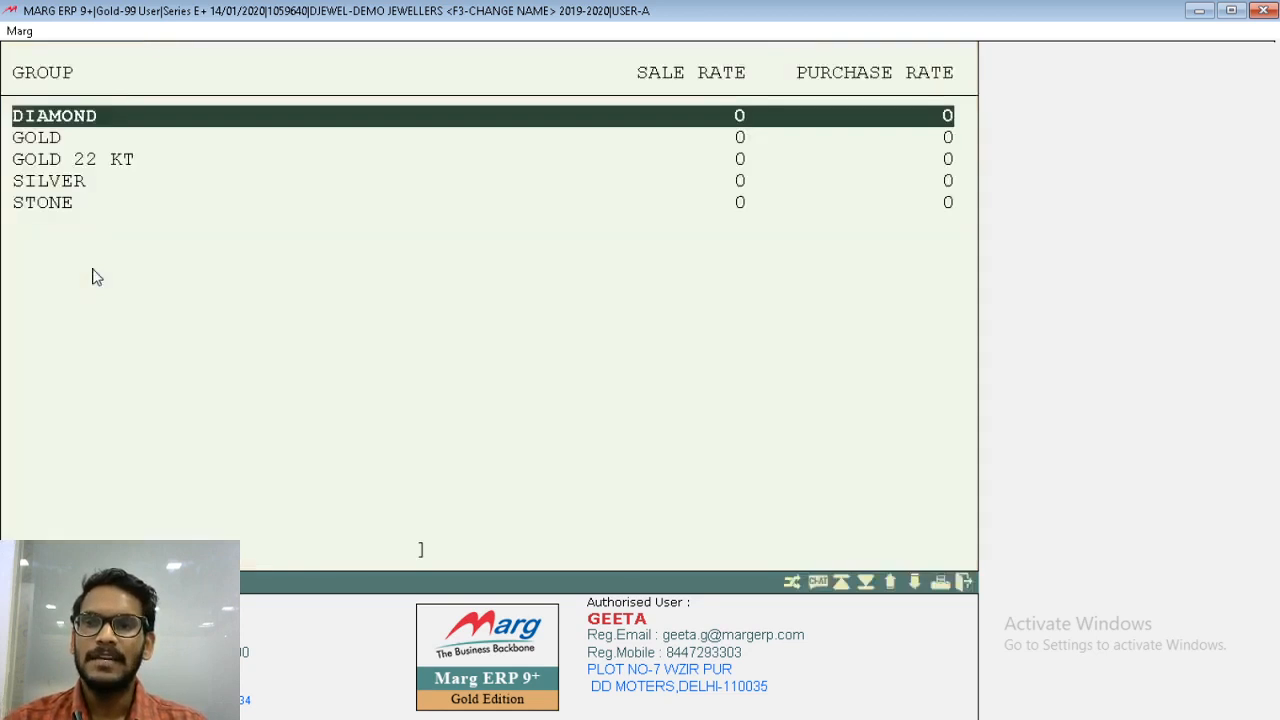
{"action": "key", "text": "Down"}
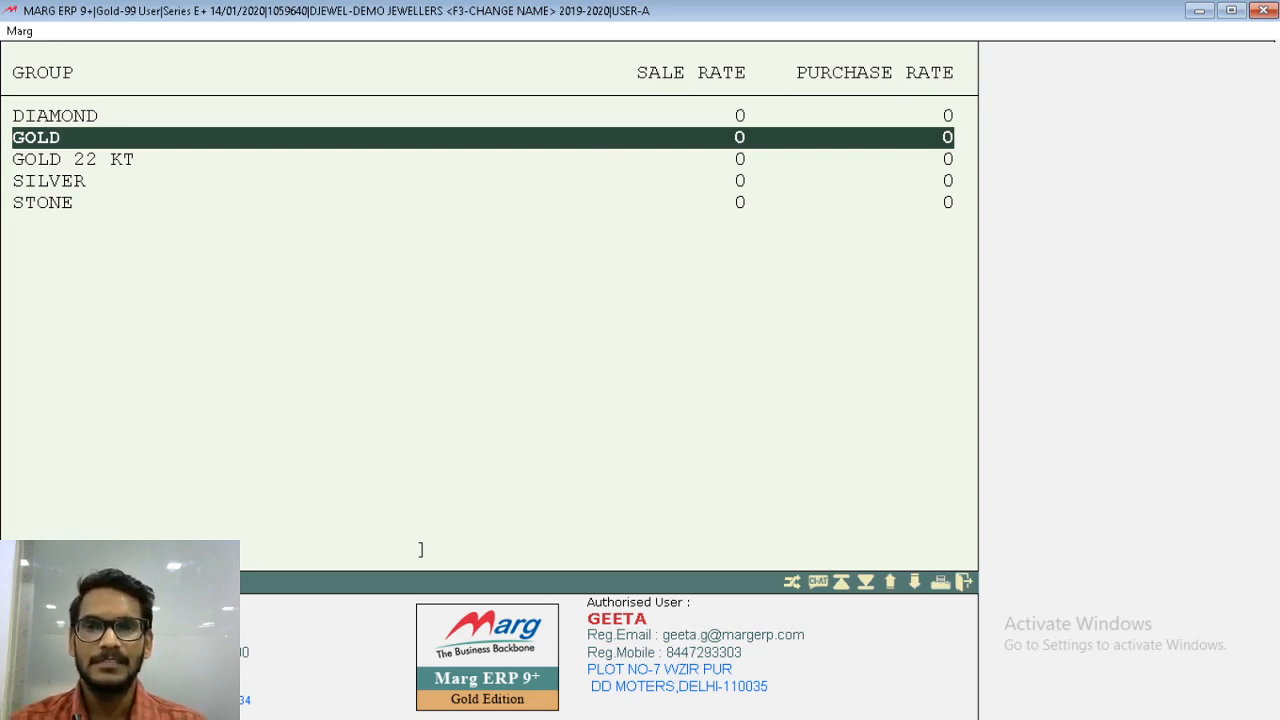
{"action": "key", "text": "Return"}
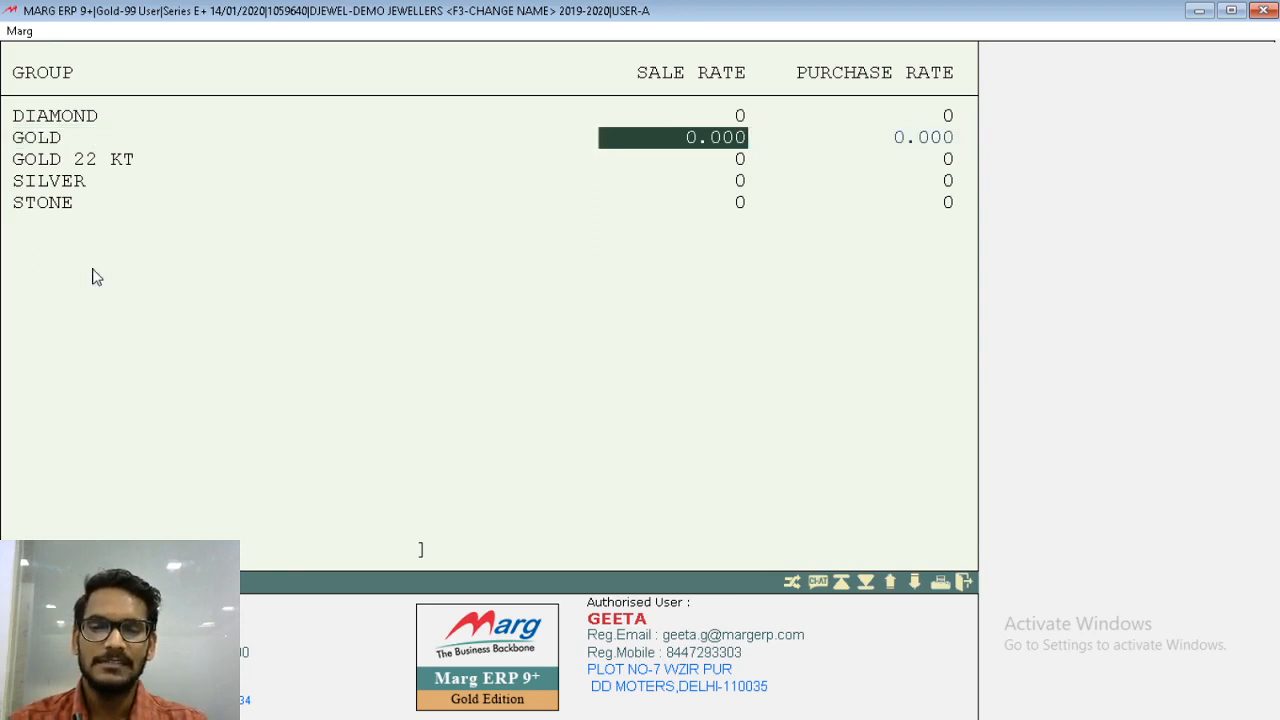
{"action": "type", "text": "41"}
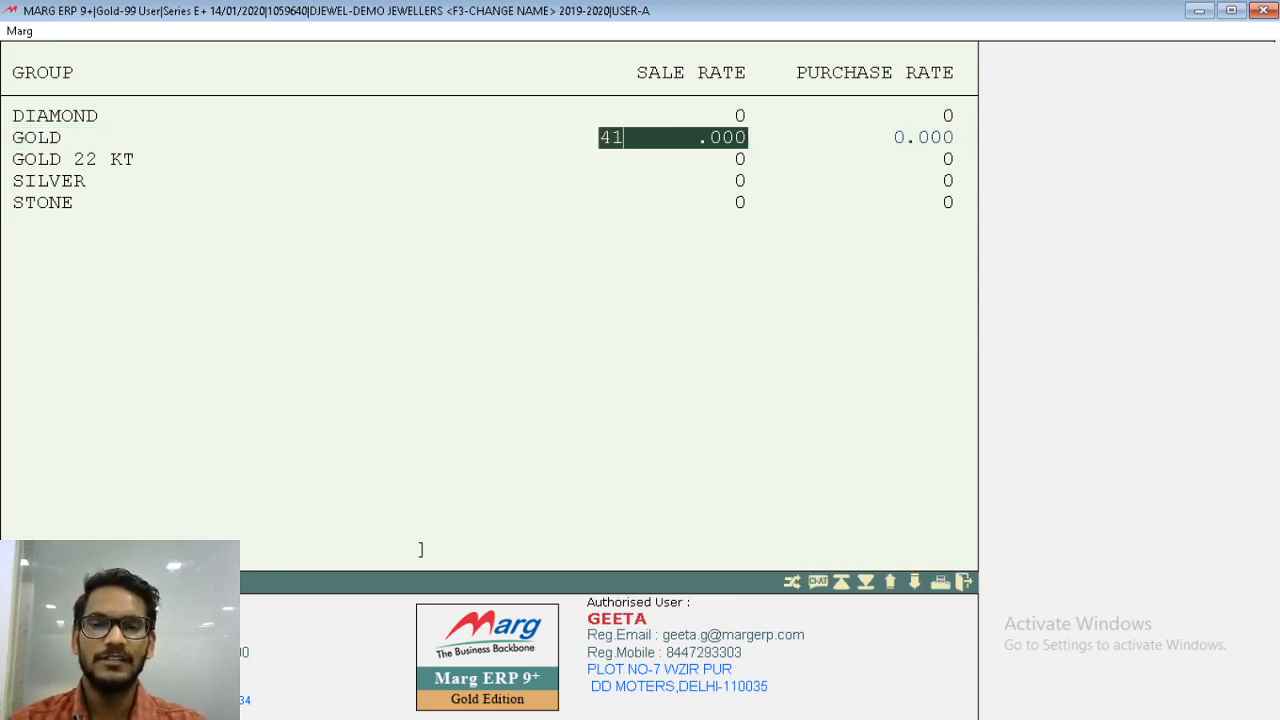
{"action": "type", "text": "00"}
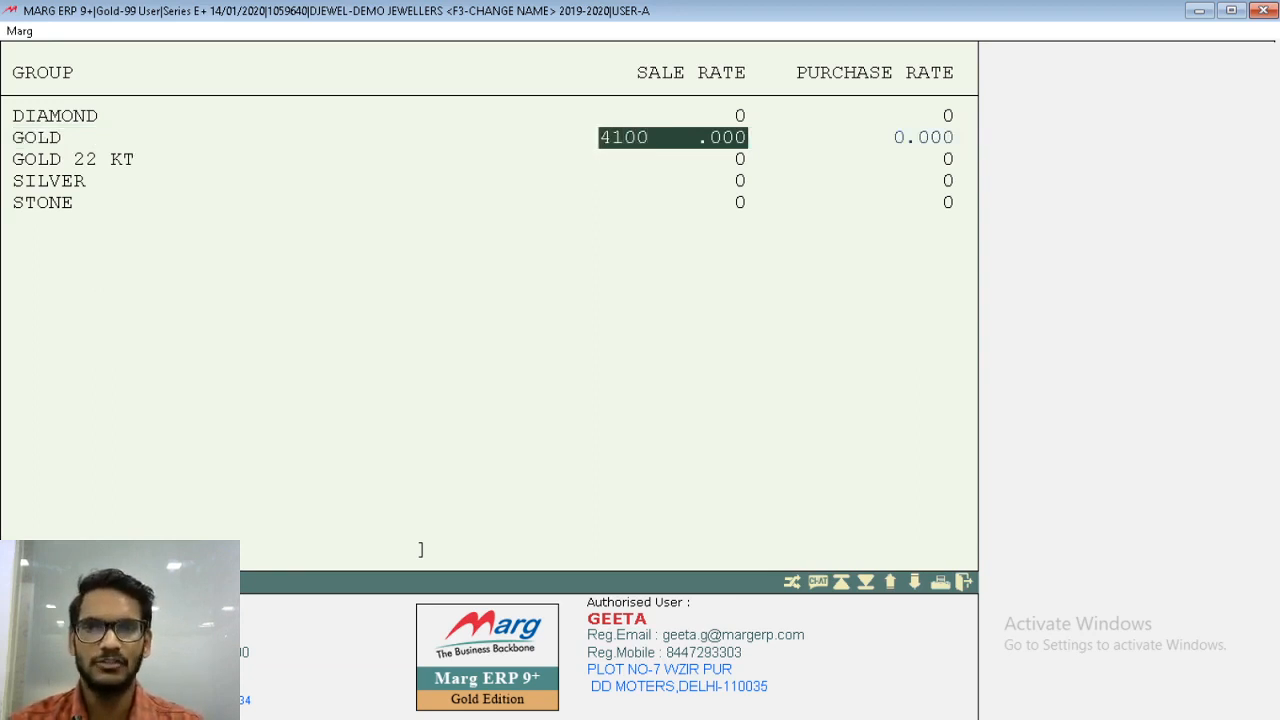
{"action": "key", "text": "Return"}
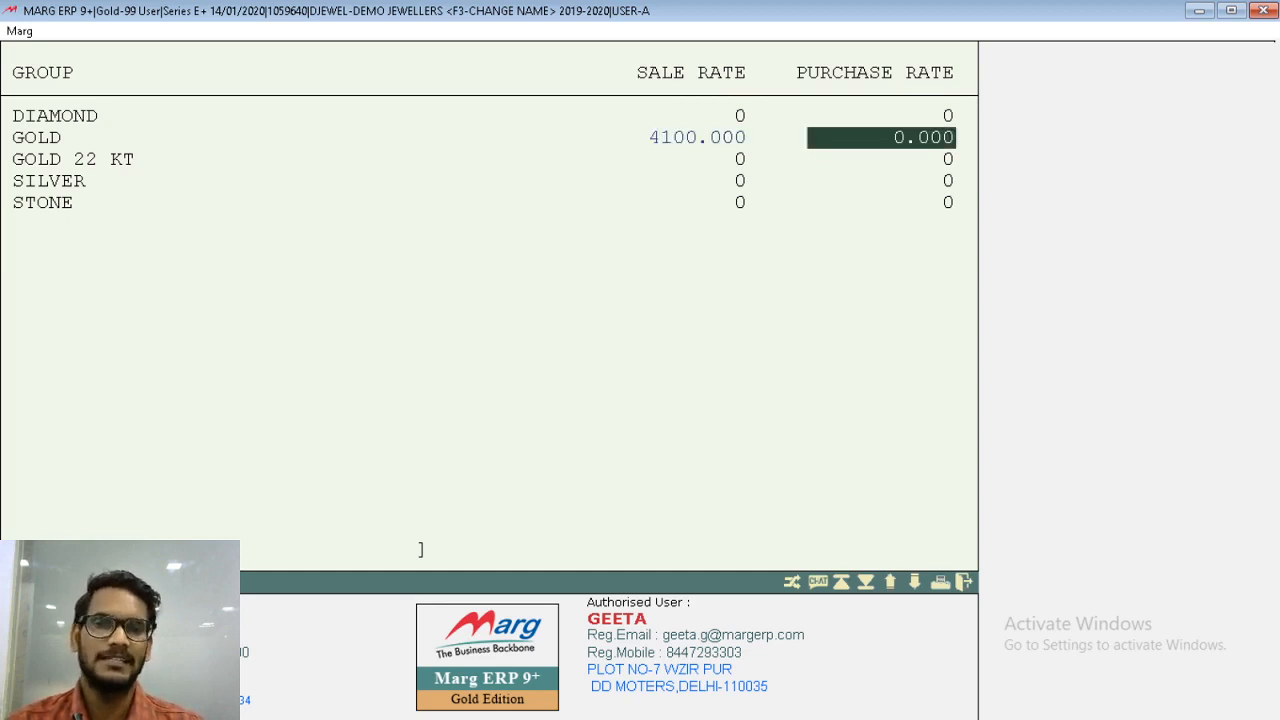
- Set the GOLD group's purchase rate to 3950 and close the group-wise rate list
{"action": "type", "text": "39 "}
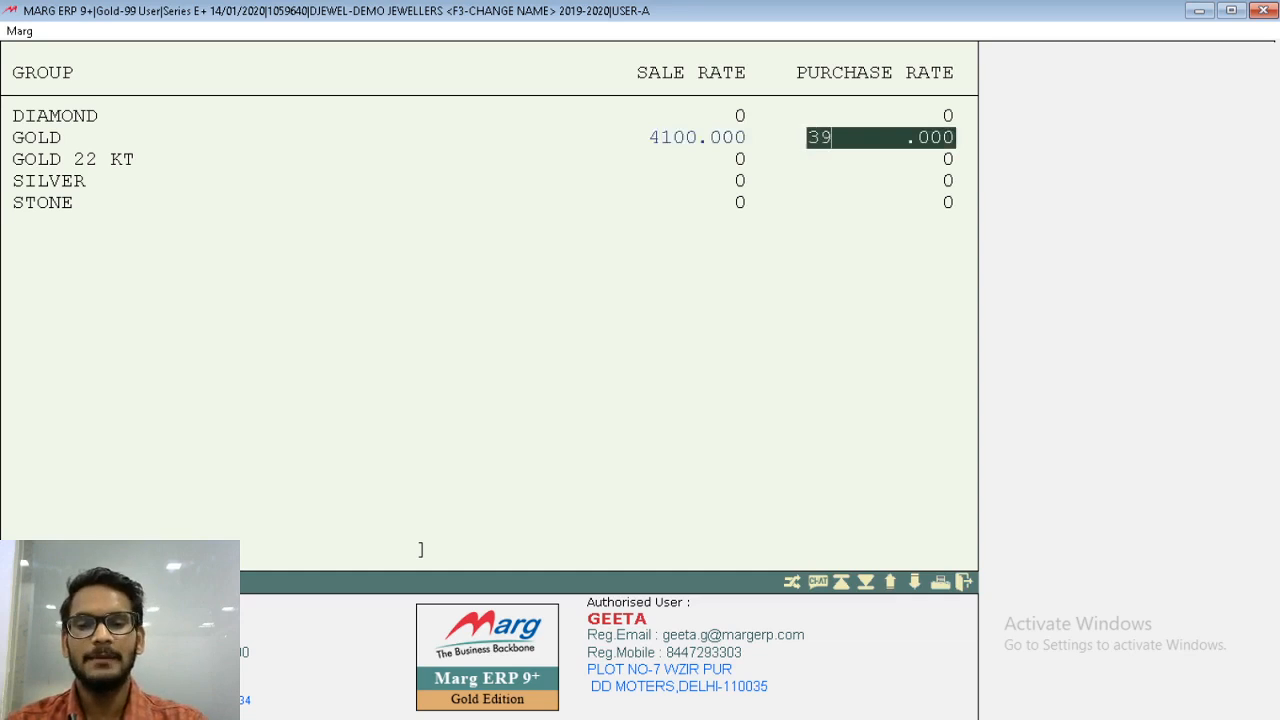
{"action": "type", "text": "50"}
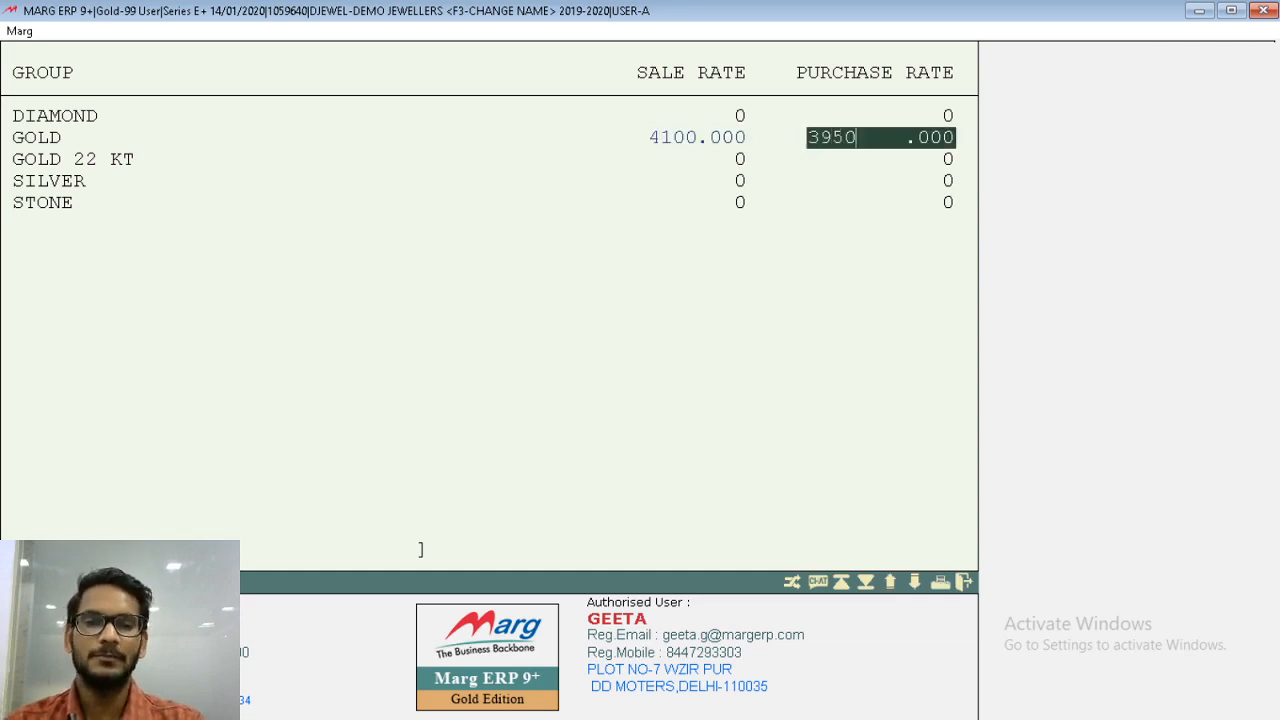
{"action": "key", "text": "Return"}
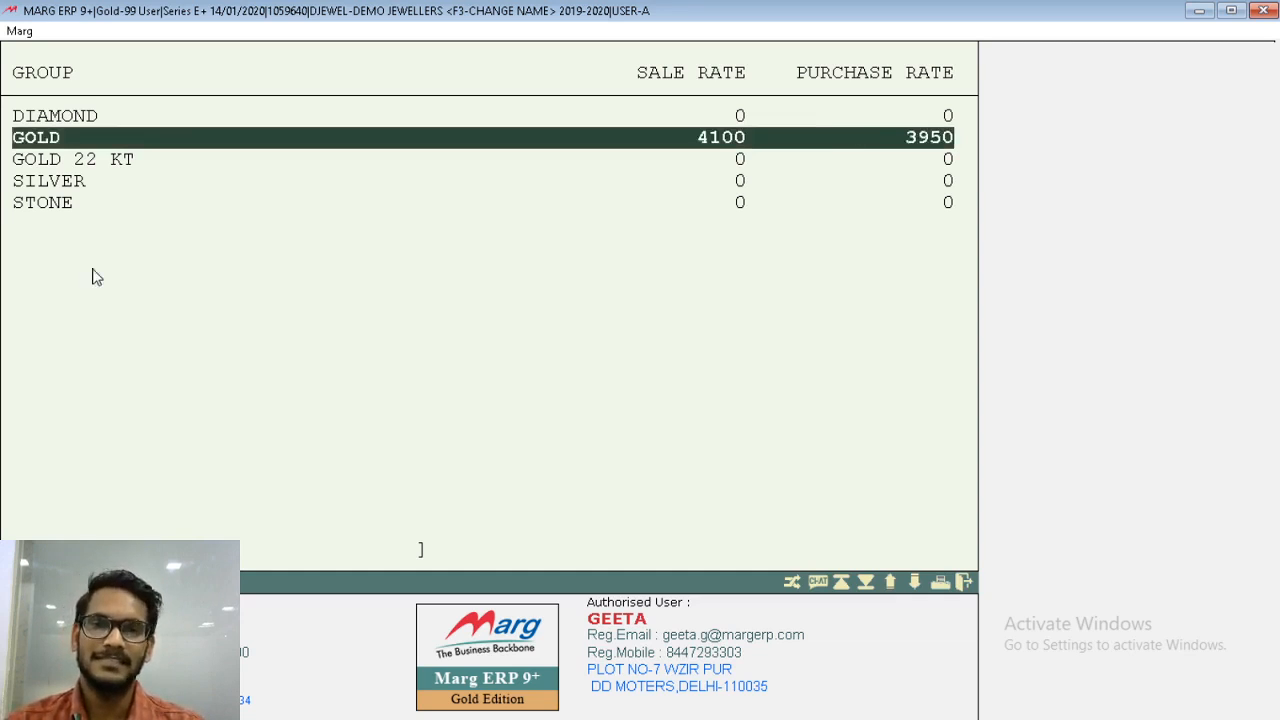
{"action": "key", "text": "Escape"}
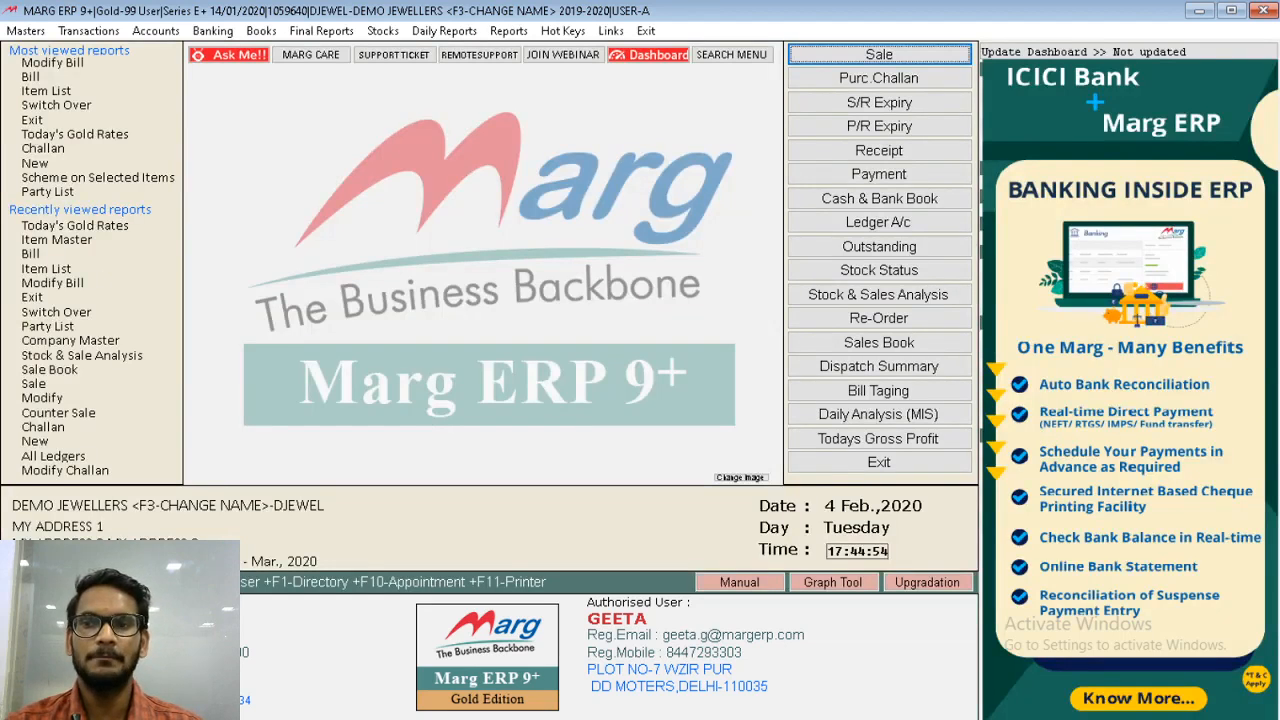
- Reopen Today's Gold Rates
{"action": "key", "text": "alt"}
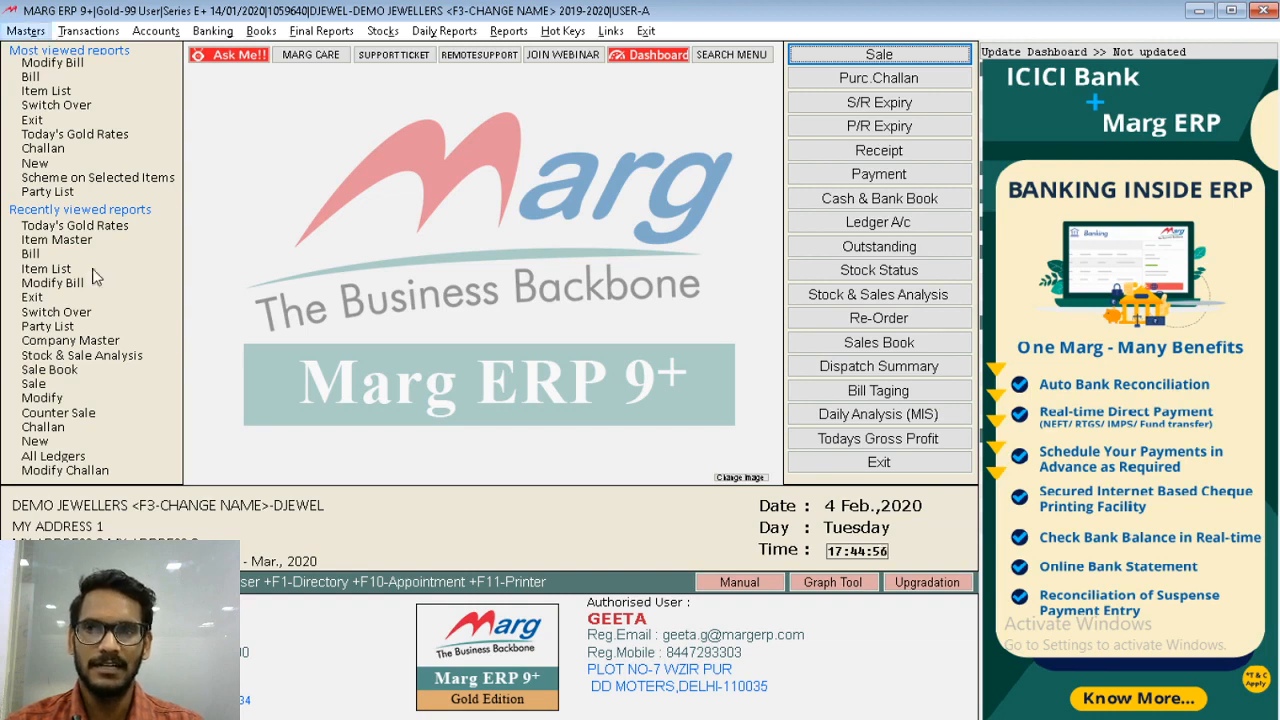
{"action": "key", "text": "Down"}
{"action": "key", "text": "Down"}
{"action": "key", "text": "Down"}
{"action": "key", "text": "Down"}
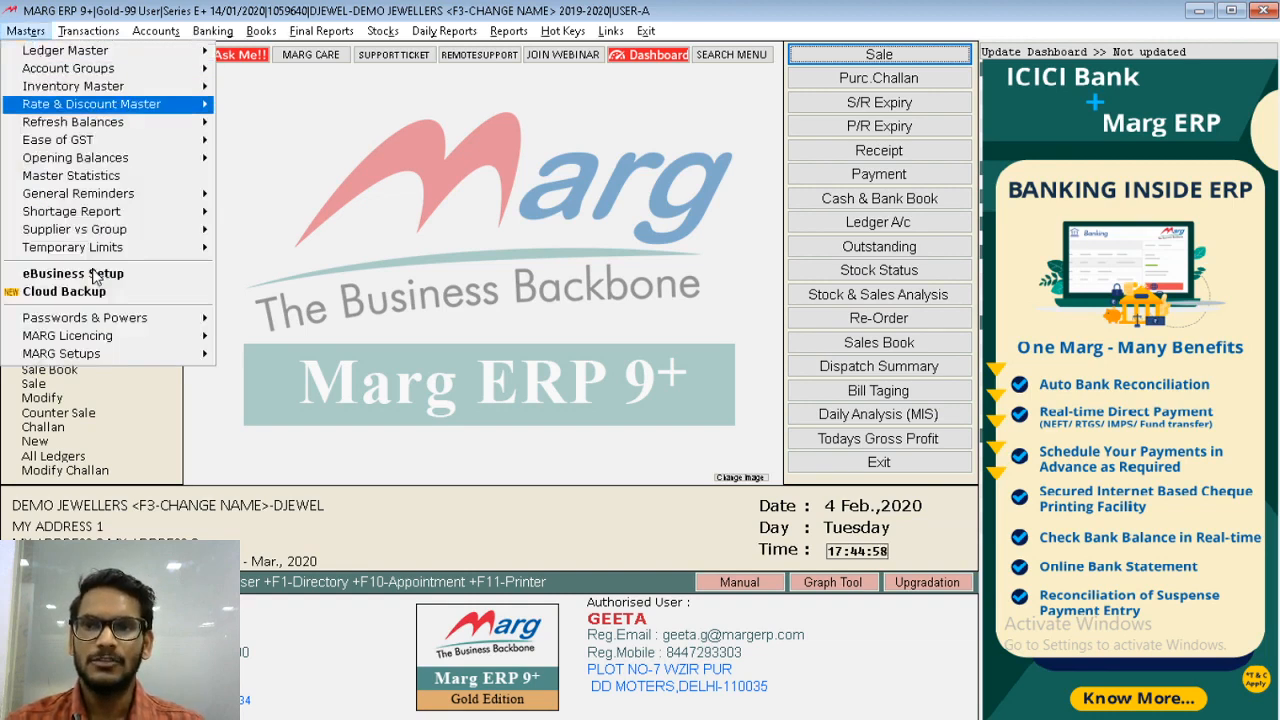
{"action": "key", "text": "Right"}
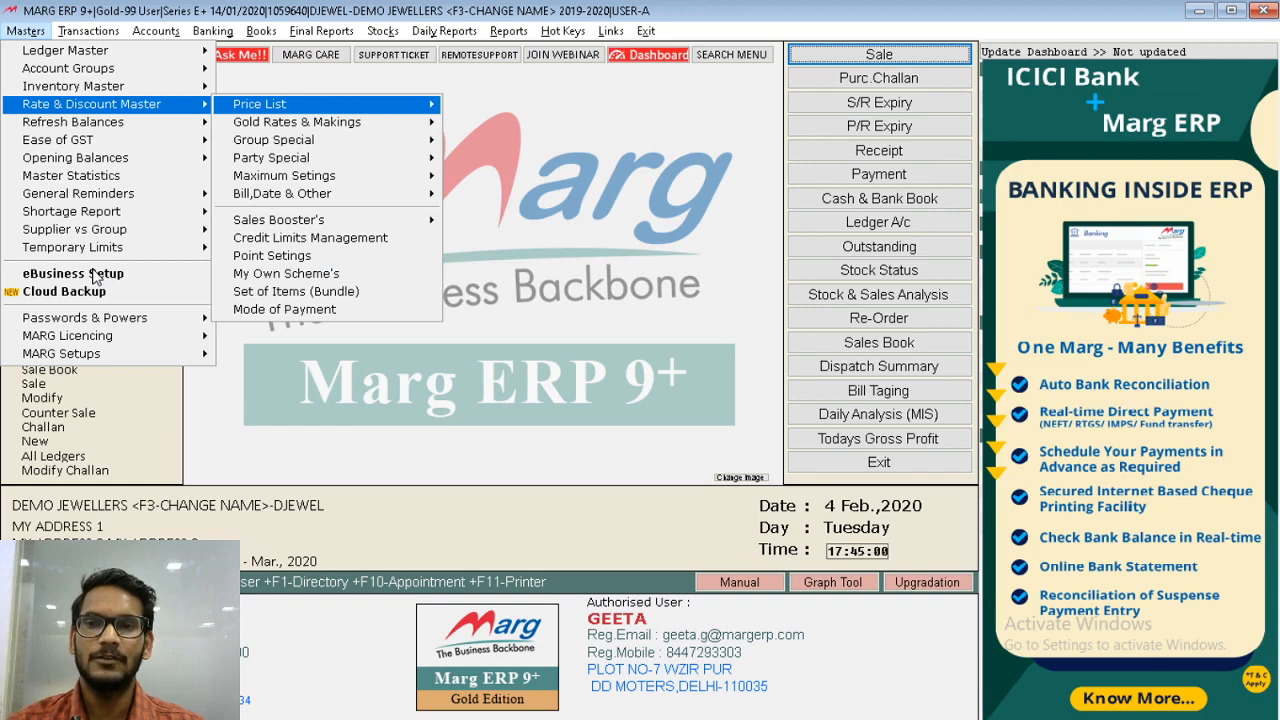
{"action": "key", "text": "Down"}
{"action": "key", "text": "Right"}
{"action": "key", "text": "Return"}
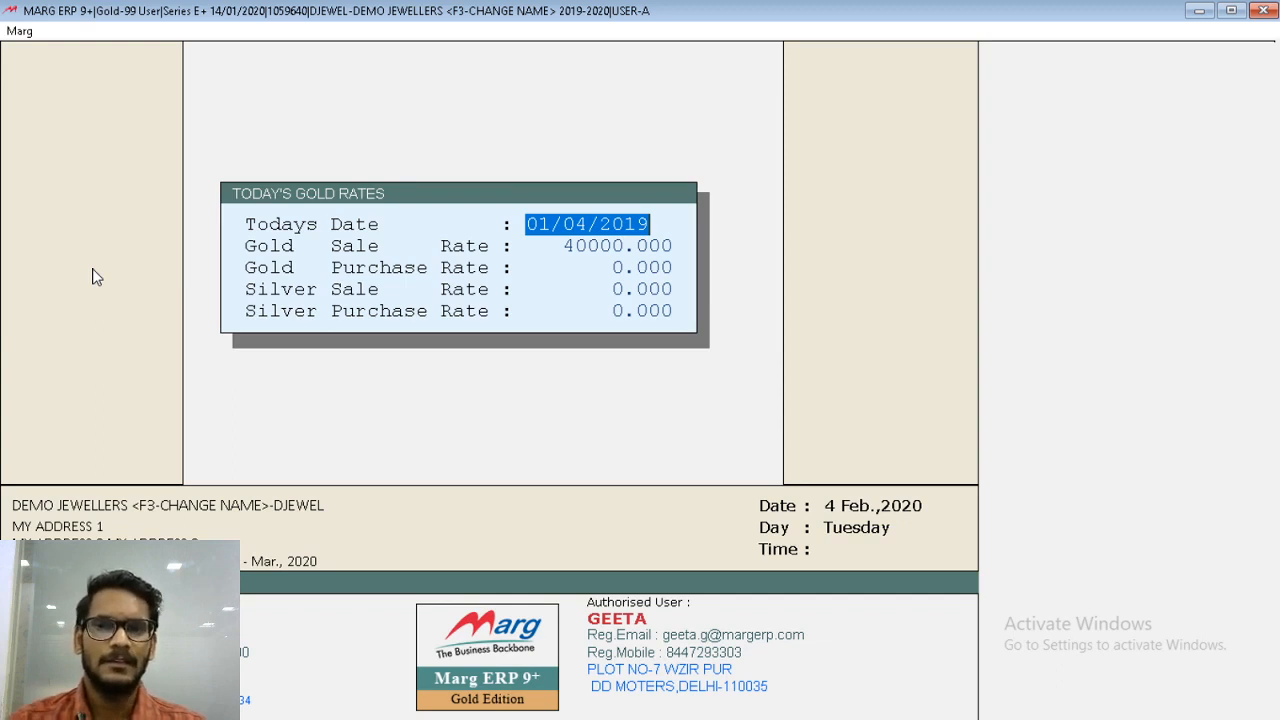
- Keep the 01/04/2019 date and rates, review the group-wise rate list, and close it
{"action": "key", "text": "Return"}
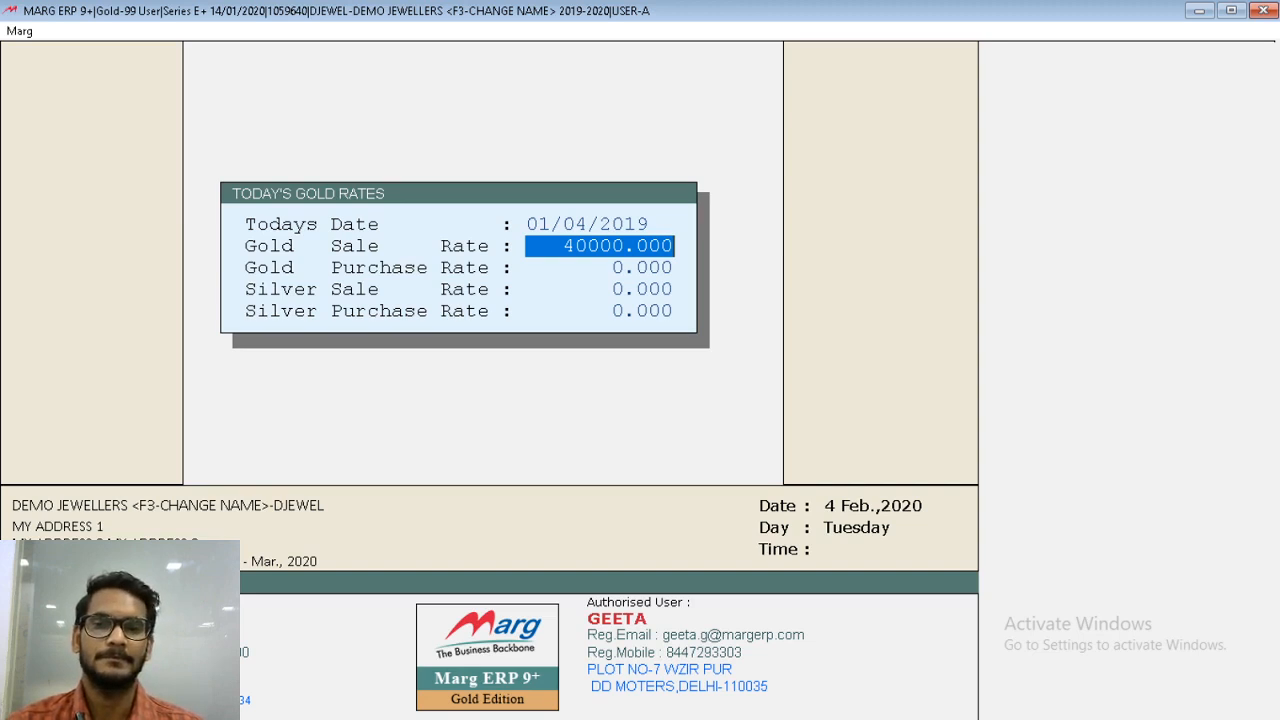
{"action": "key", "text": "Return"}
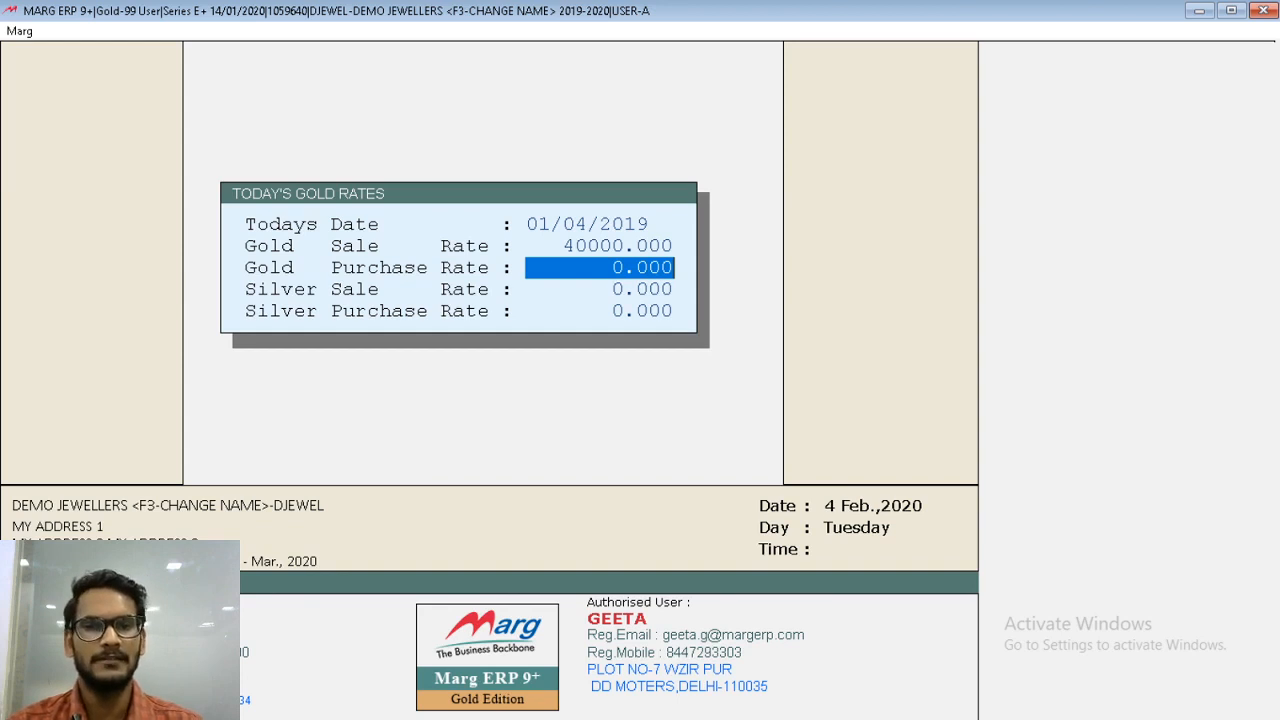
{"action": "key", "text": "Return"}
{"action": "key", "text": "Return"}
{"action": "key", "text": "Return"}
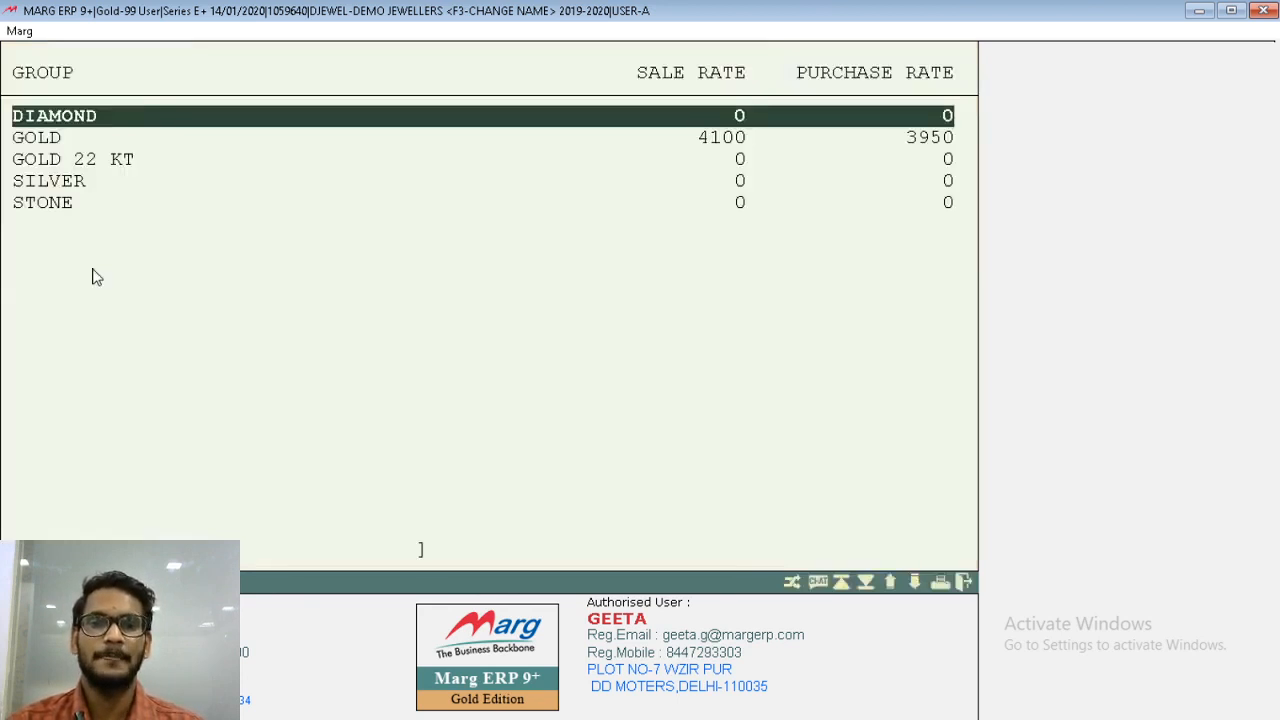
{"action": "key", "text": "Escape"}
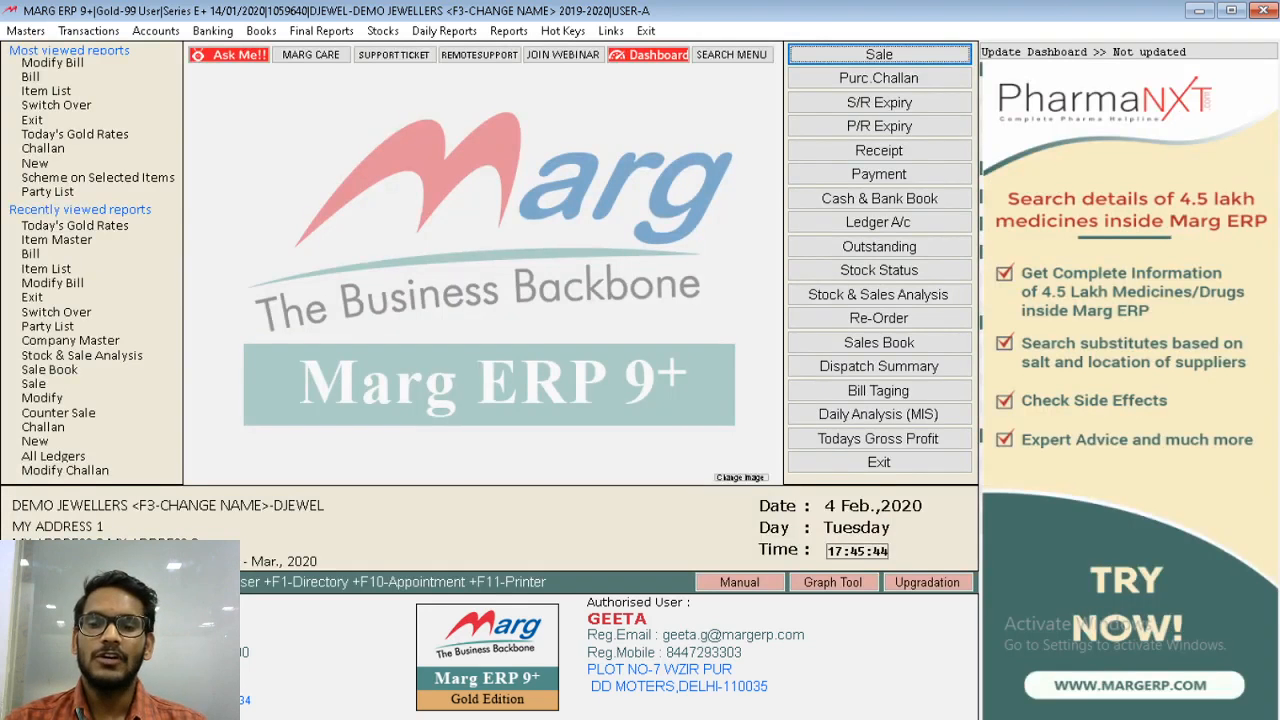
- Start a new purchase bill and accept 04/02/2020 as its date
{"action": "key", "text": "alt"}
{"action": "key", "text": "Right"}
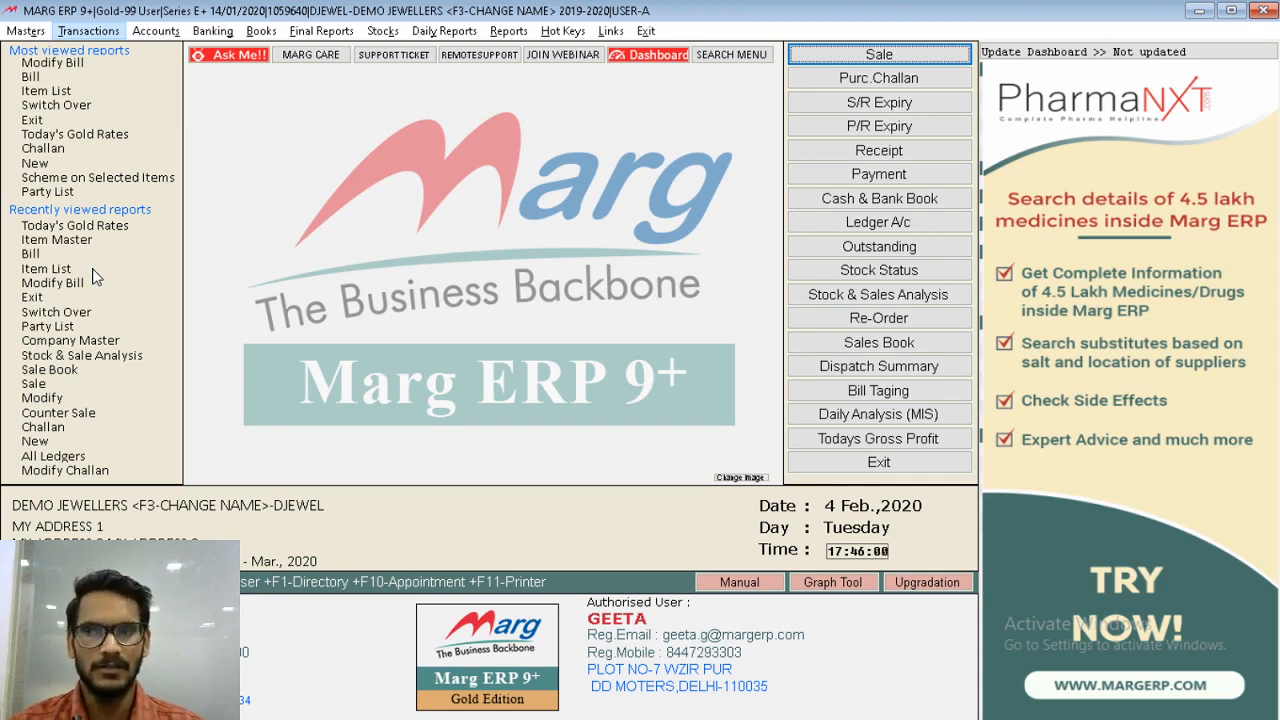
{"action": "key", "text": "alt+t"}
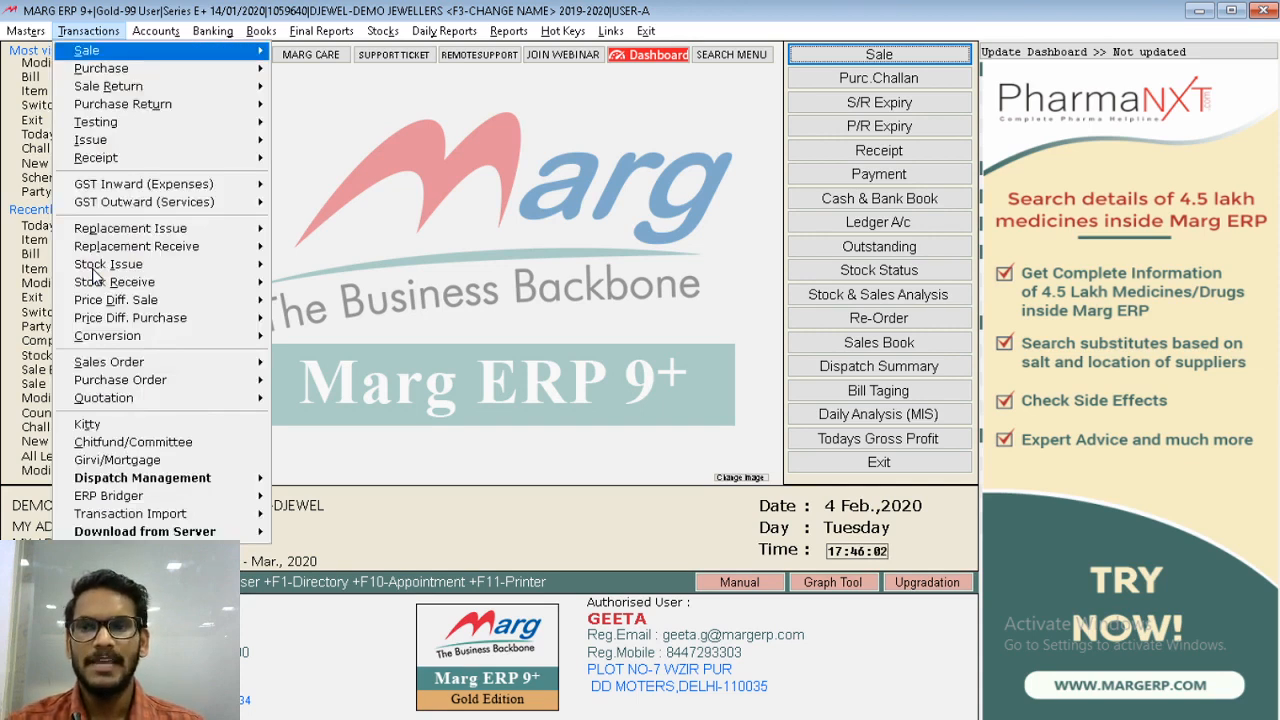
{"action": "key", "text": "Down"}
{"action": "key", "text": "Return"}
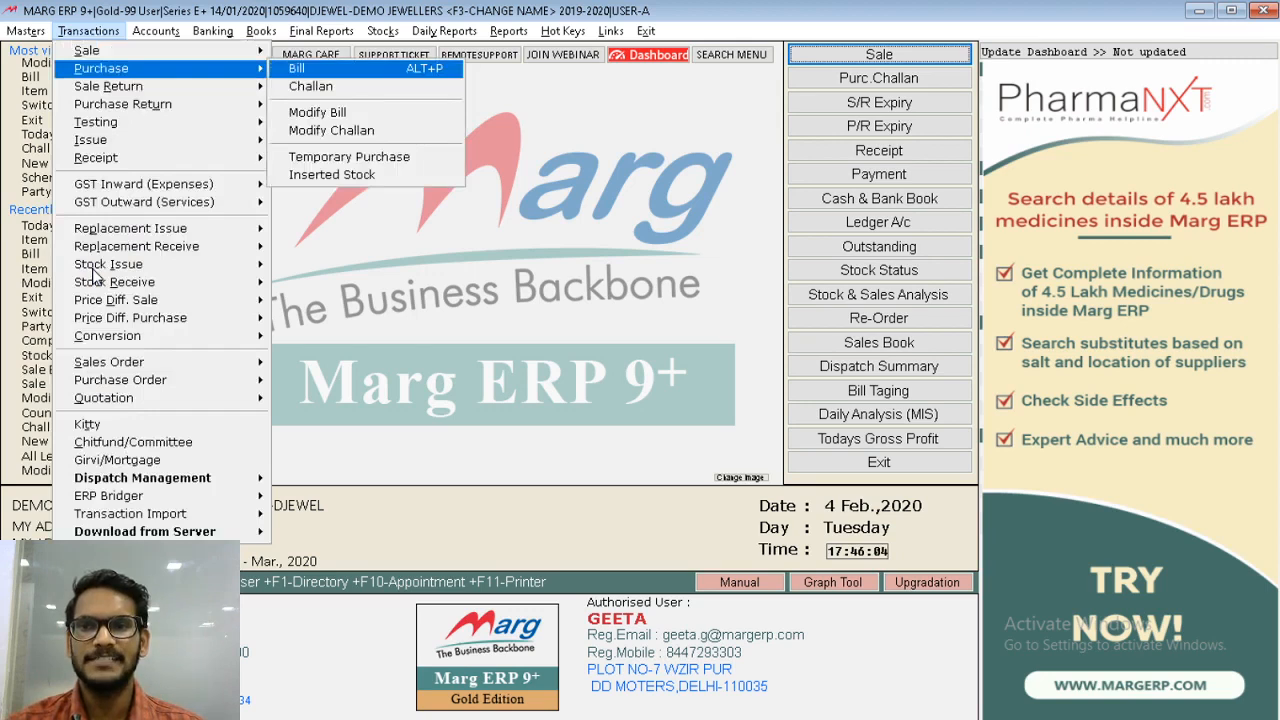
{"action": "key", "text": "Return"}
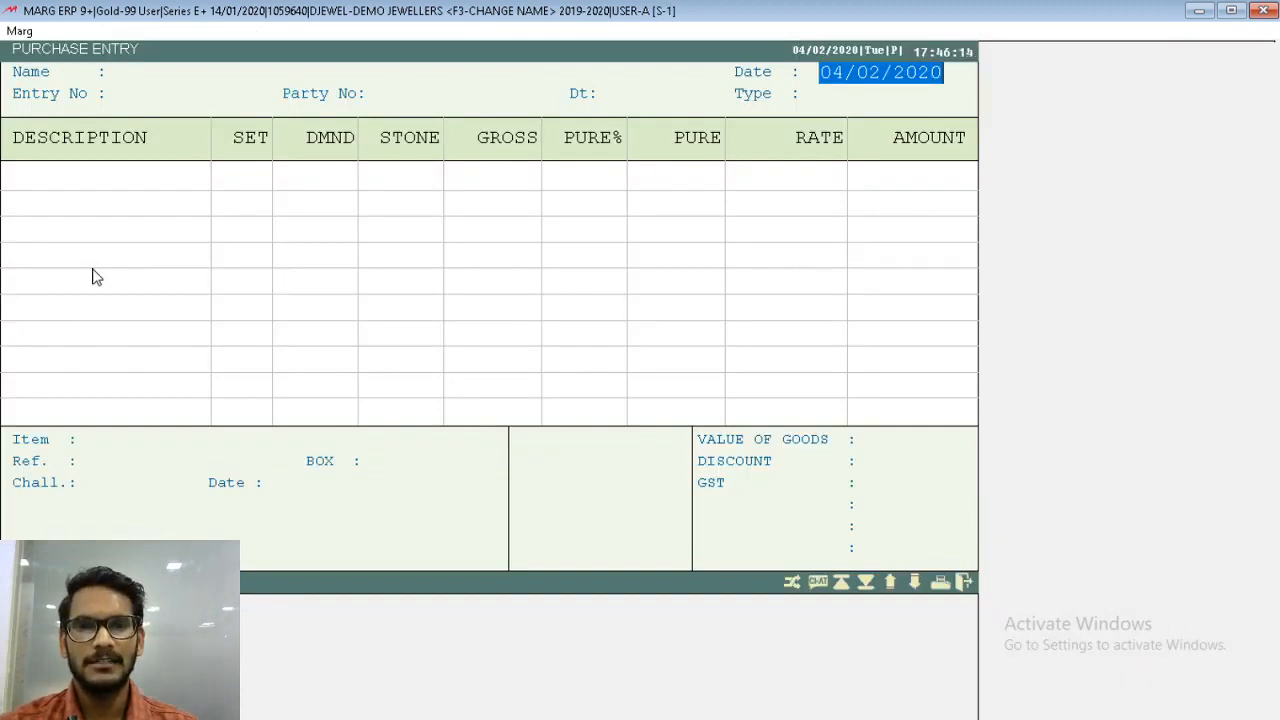
{"action": "key", "text": "Return"}
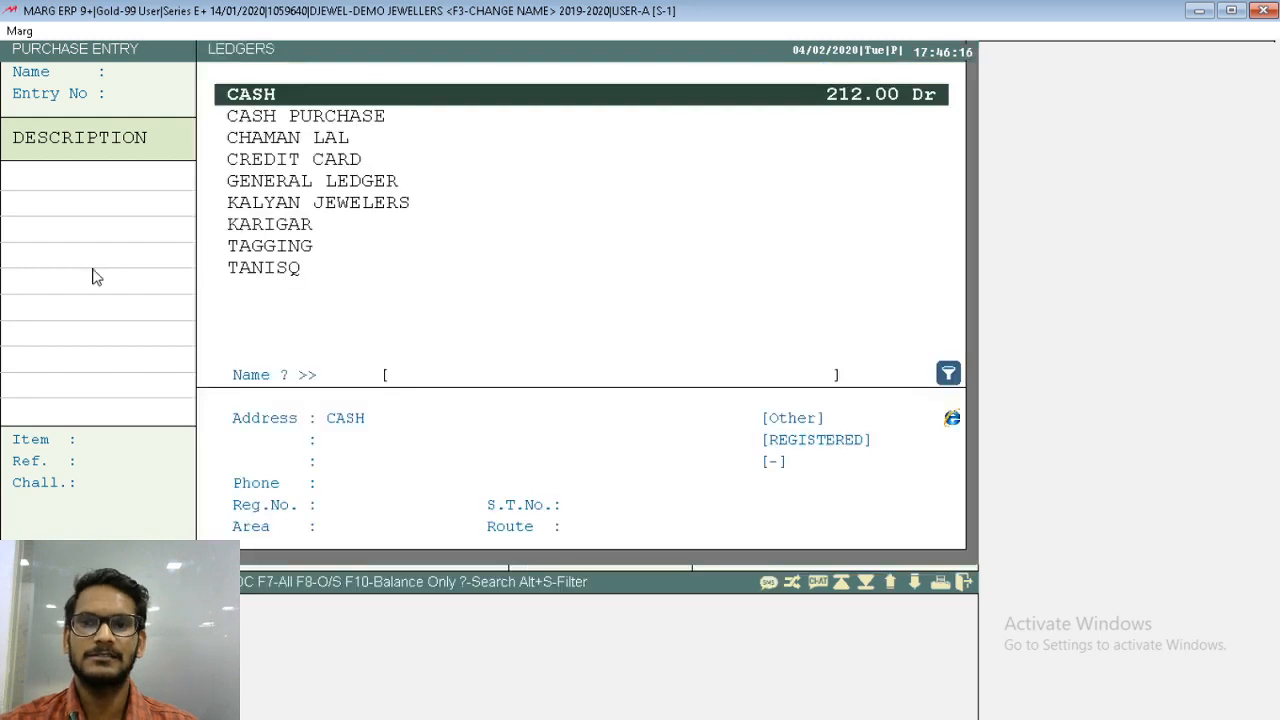
- Select KALYAN JEWELERS as the supplier ledger for the purchase bill
{"action": "key", "text": "Down"}
{"action": "key", "text": "Down"}
{"action": "key", "text": "Down"}
{"action": "key", "text": "Down"}
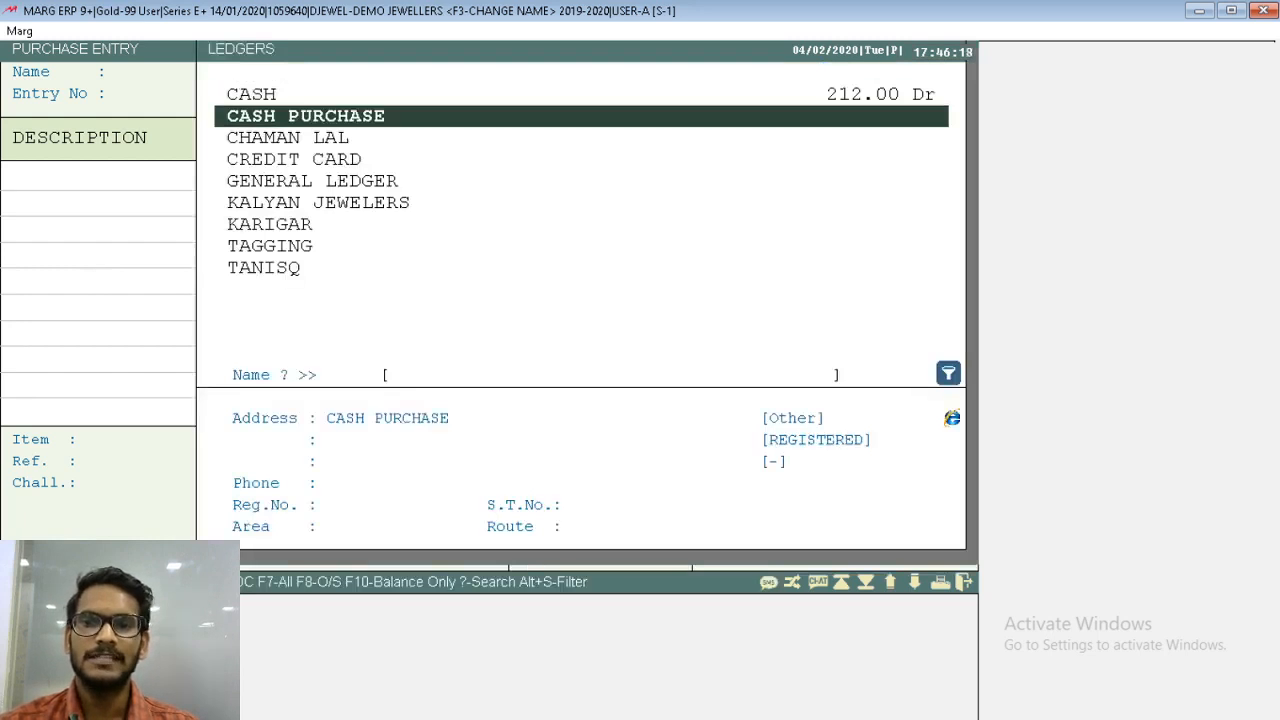
{"action": "key", "text": "Down"}
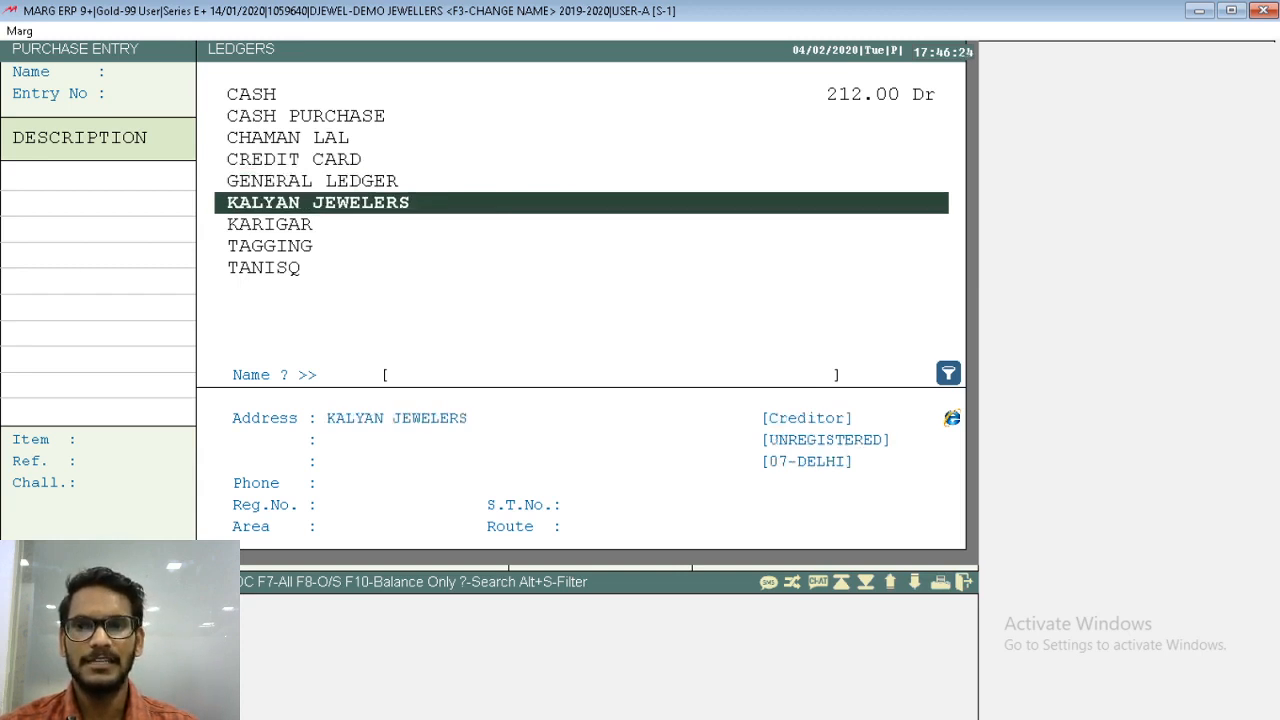
{"action": "key", "text": "Return"}
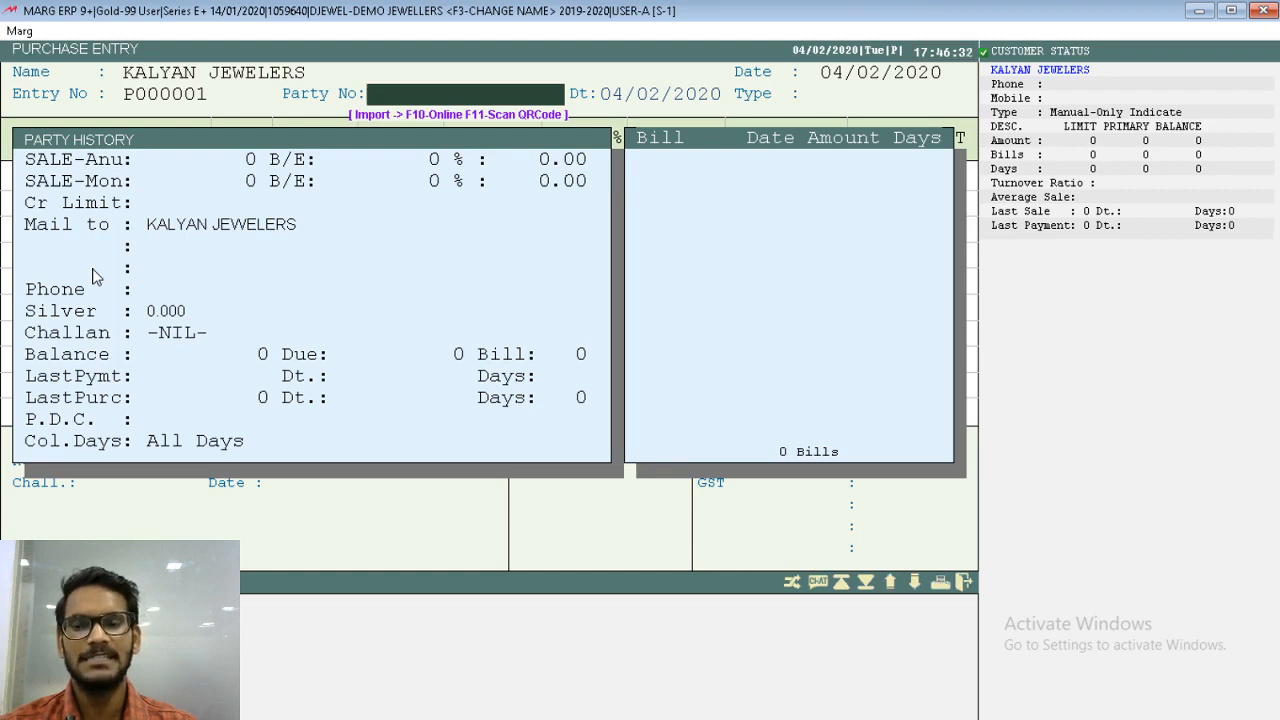
- Enter 123 as the Party No, keep its date 04/02/2020, and leave TAX at No
{"action": "type", "text": "123"}
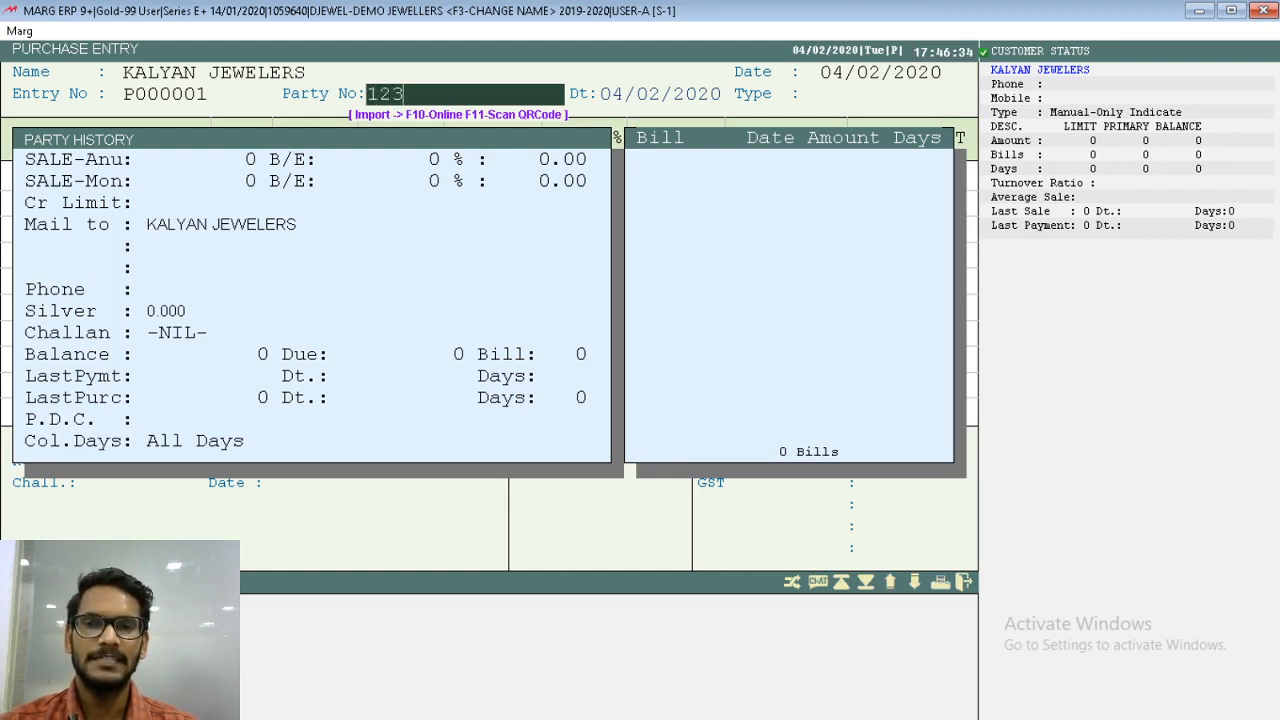
{"action": "key", "text": "Return"}
{"action": "key", "text": "Return"}
{"action": "key", "text": "Return"}
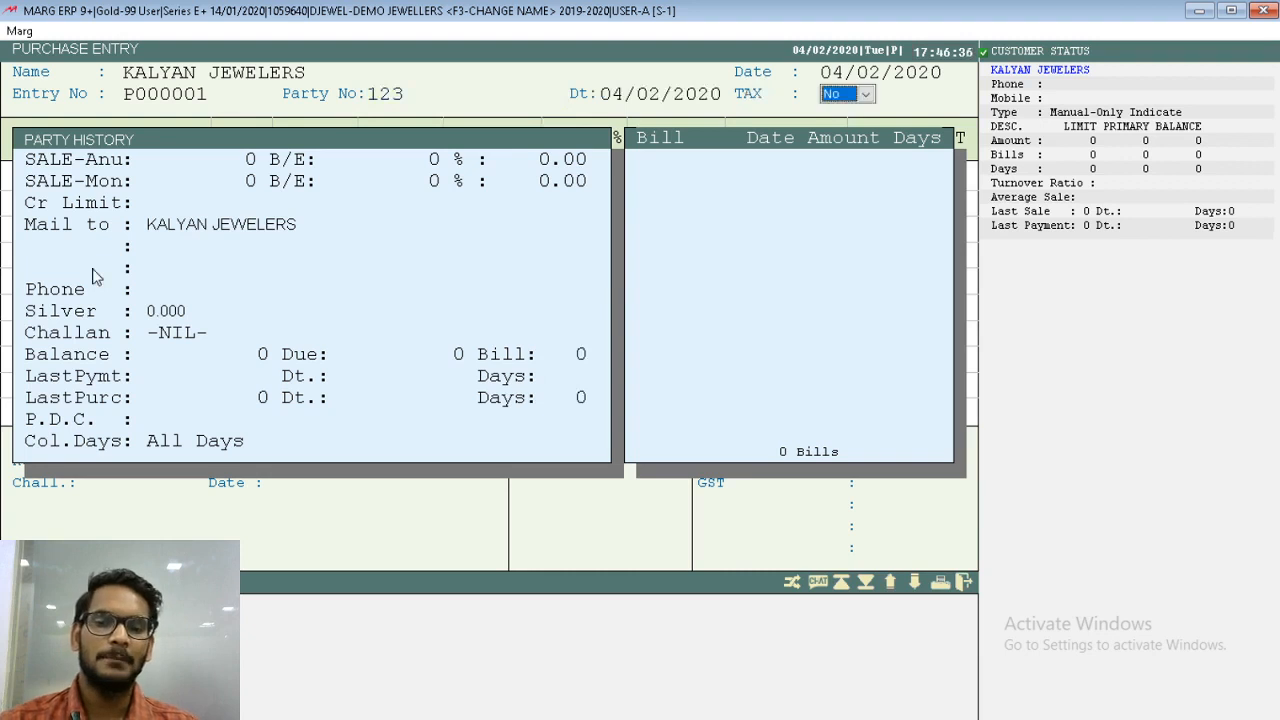
- Re-enter Party No 123, acknowledge the unregistered supplier alert, and bring up LP TAX FREE as the purchase type
{"action": "key", "text": "Return"}
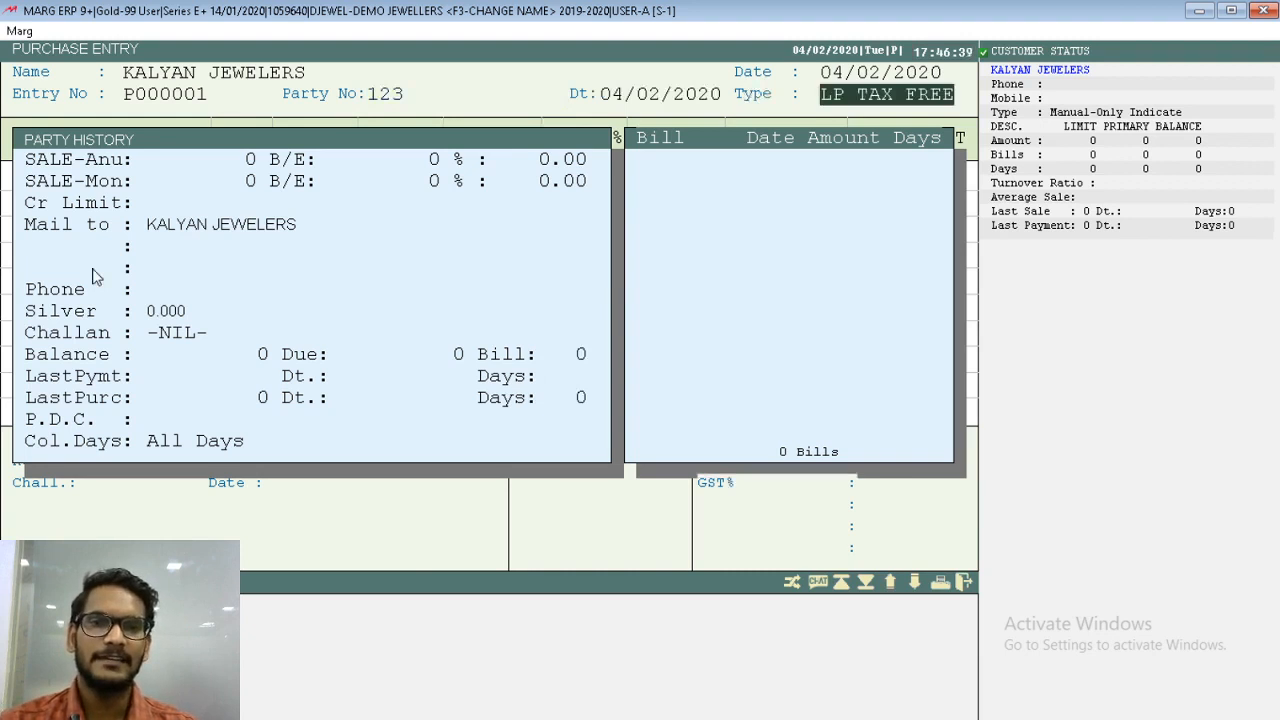
{"action": "key", "text": "Return"}
{"action": "key", "text": "Escape"}
{"action": "key", "text": "Return"}
{"action": "type", "text": "123"}
{"action": "key", "text": "Return"}
{"action": "key", "text": "Return"}
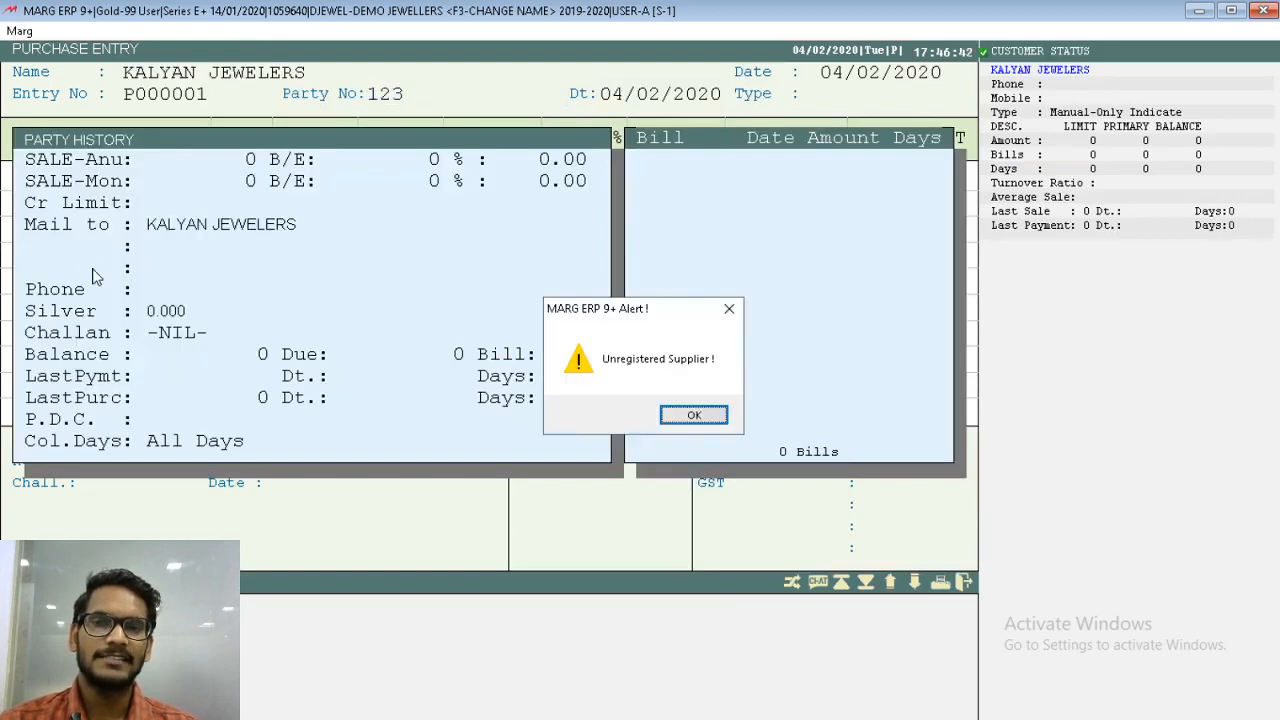
{"action": "key", "text": "Return"}
- Go back to the purchase bill header, change the Party No to 234 and keep its date 04/02/2020
{"action": "key", "text": "Return"}
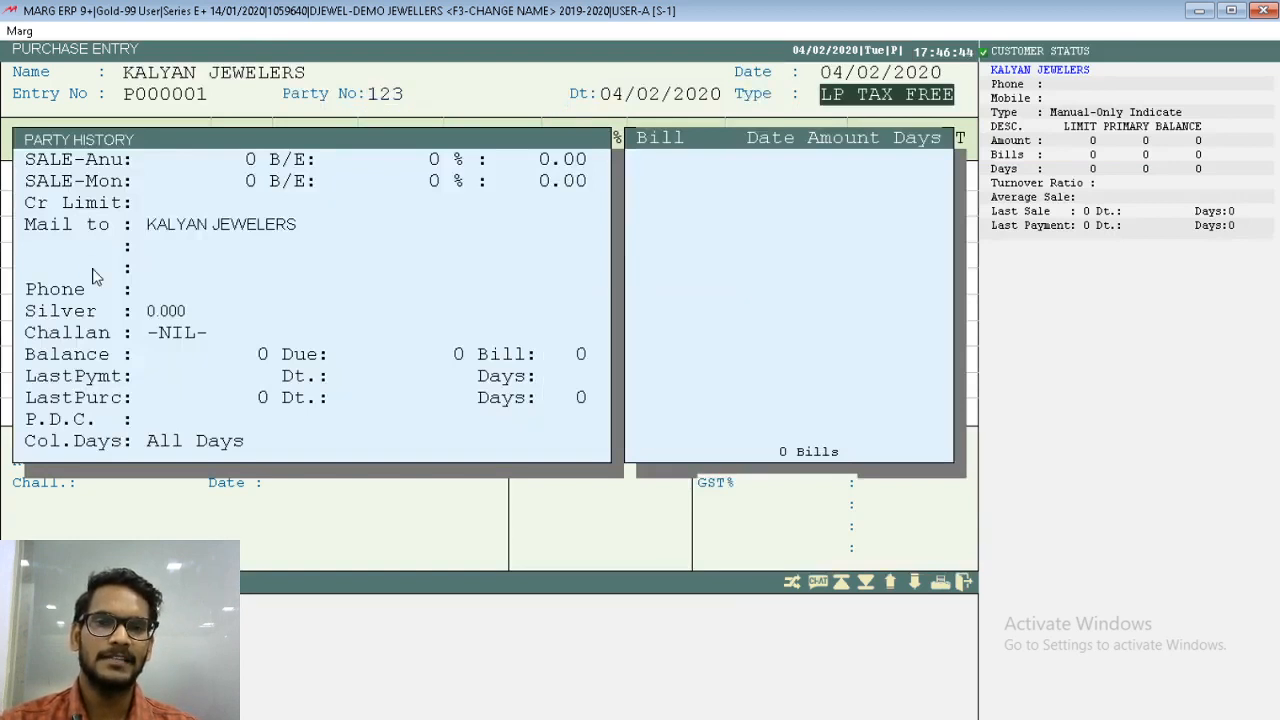
{"action": "key", "text": "Return"}
{"action": "key", "text": "Escape"}
{"action": "key", "text": "Return"}
{"action": "type", "text": "234"}
{"action": "key", "text": "Return"}
{"action": "key", "text": "Return"}
- Accept TAX as Yes and choose LP-GST 3 % as the purchase type for the bill
{"action": "key", "text": "Return"}
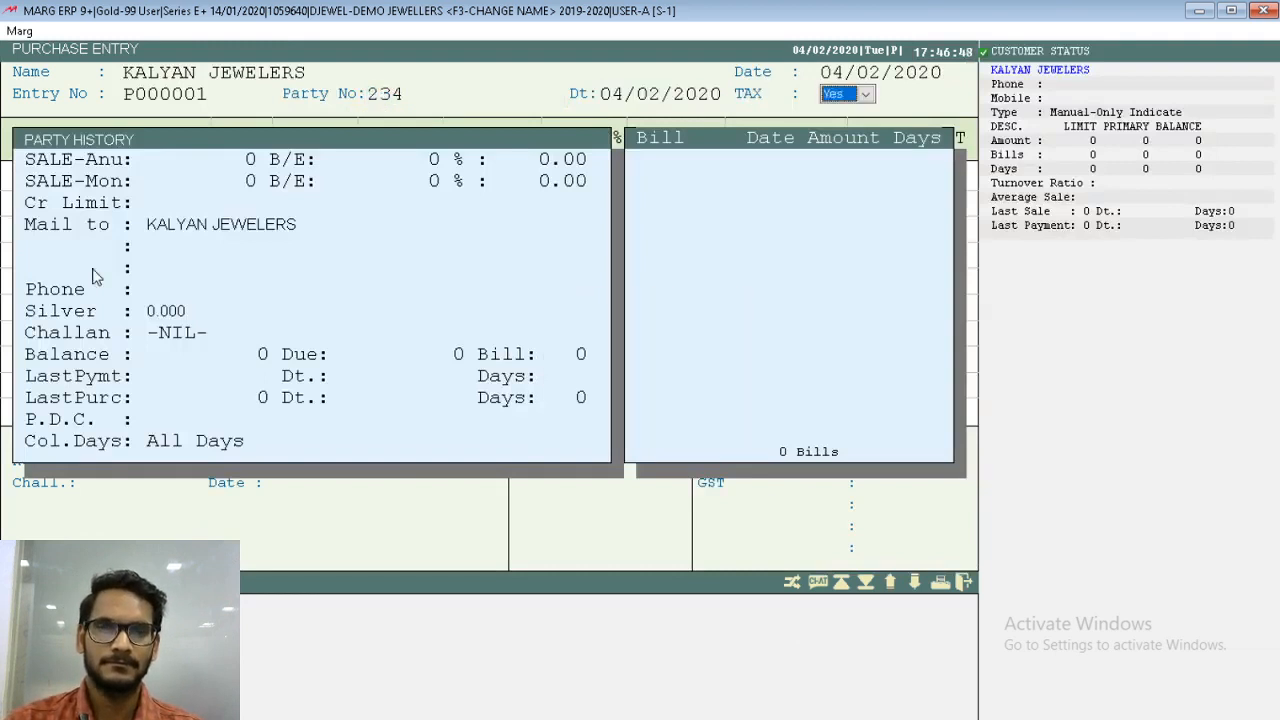
{"action": "key", "text": "Return"}
{"action": "key", "text": "Return"}
{"action": "key", "text": "Down"}
{"action": "key", "text": "Down"}
{"action": "key", "text": "Return"}
- Add L.RING from the items list to the first line of the purchase bill
{"action": "key", "text": "Return"}
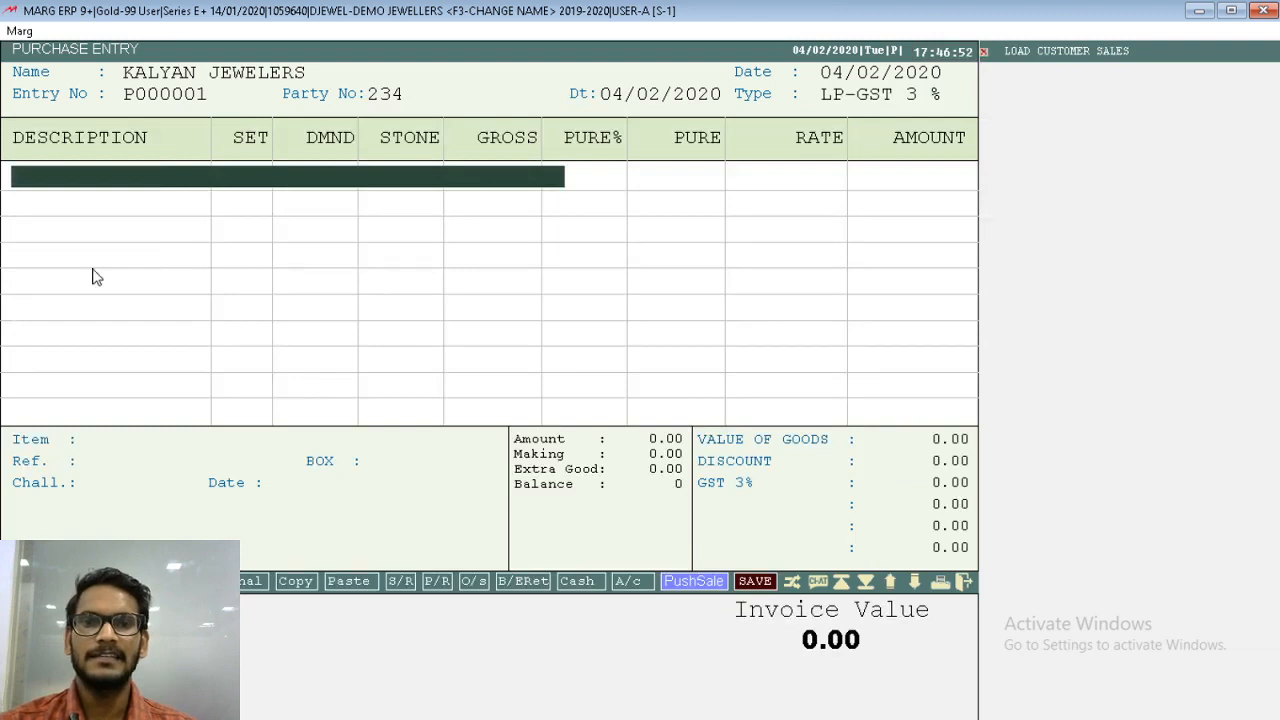
{"action": "key", "text": "Return"}
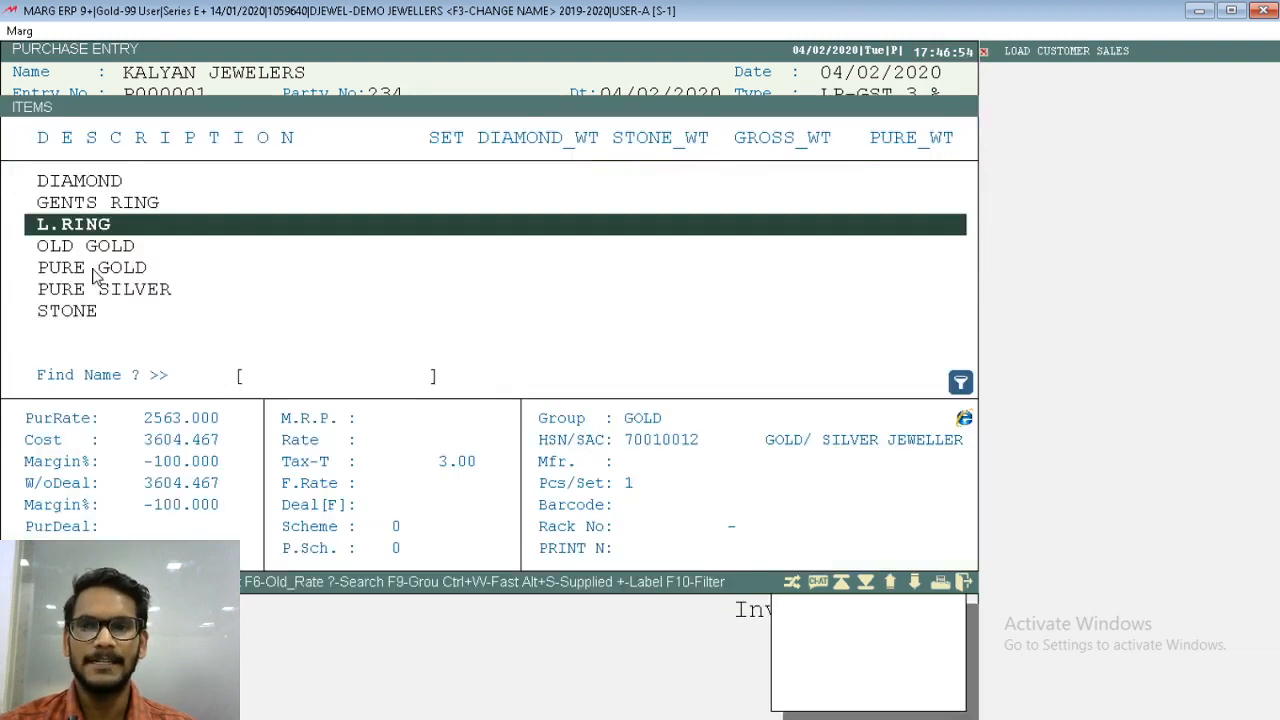
{"action": "key", "text": "Up"}
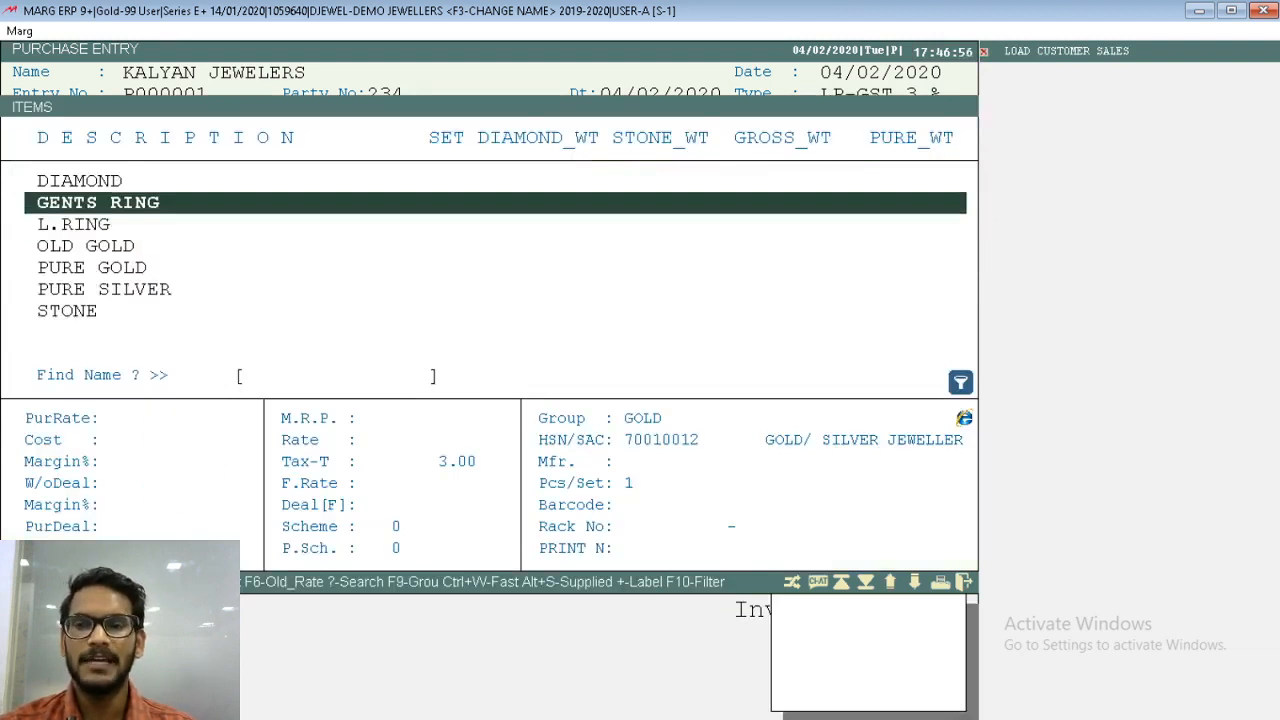
{"action": "key", "text": "Down"}
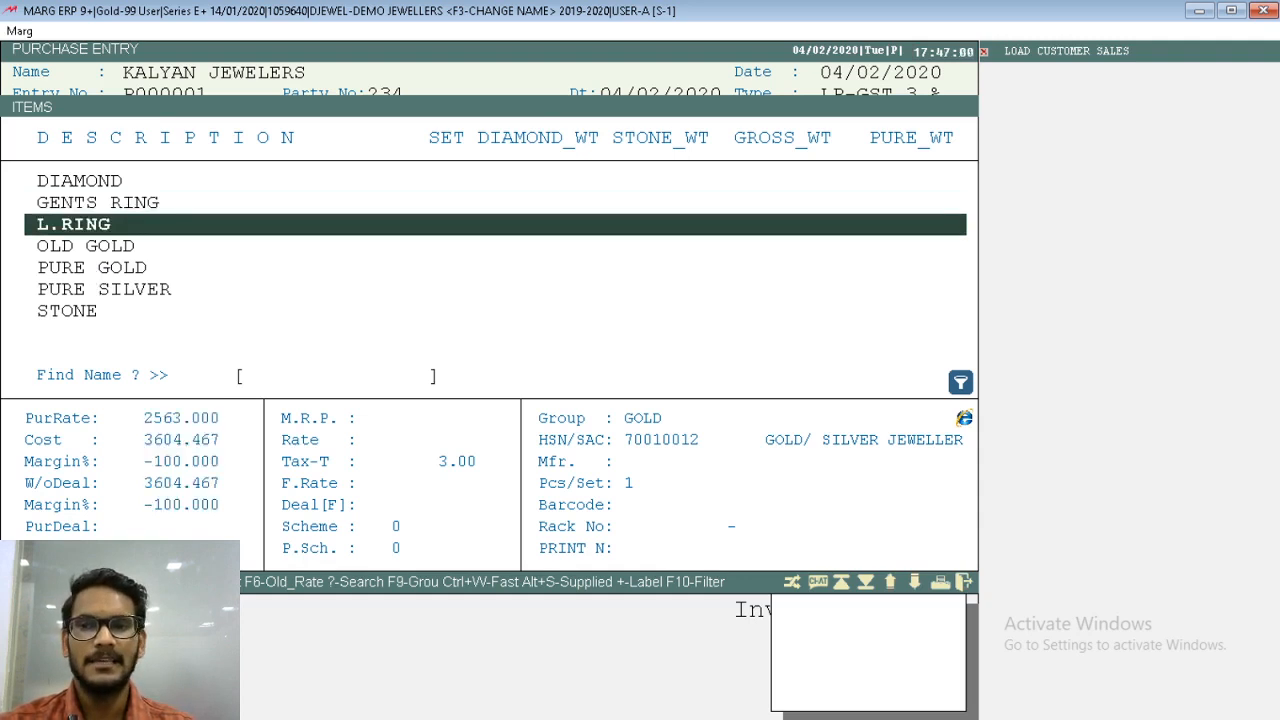
{"action": "key", "text": "Return"}
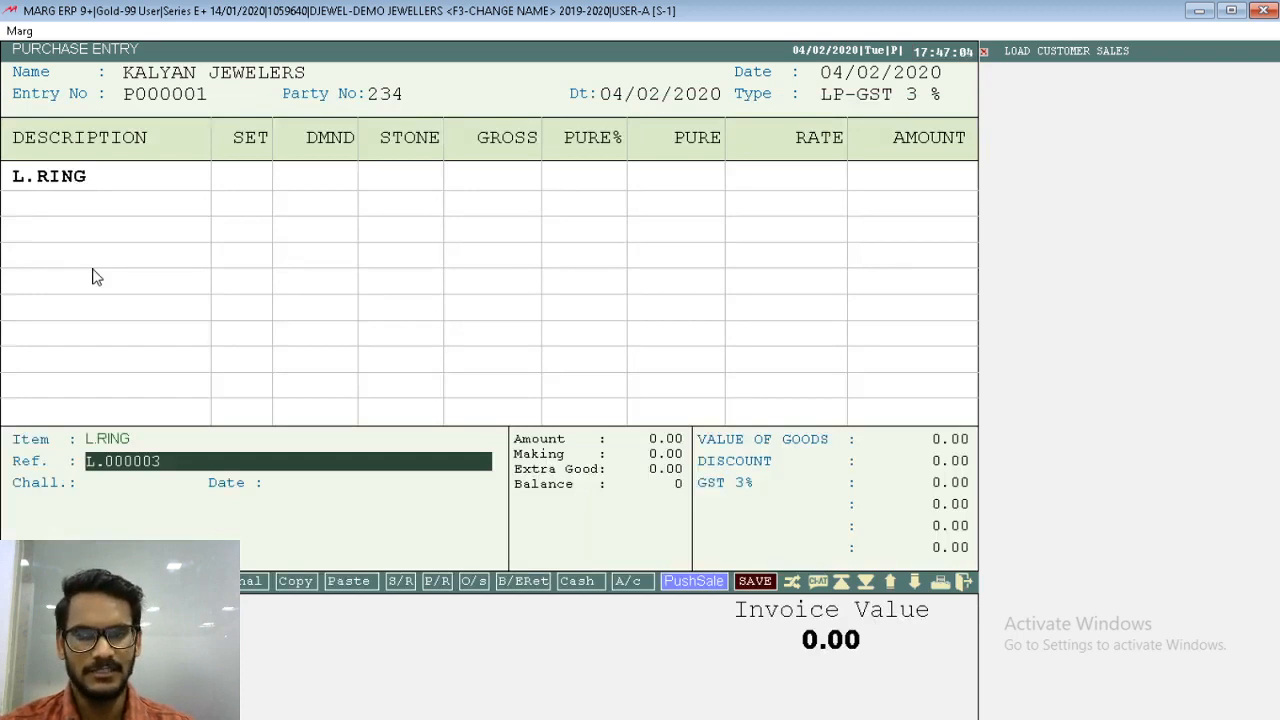
- Shorten the L.RING line's Ref. to L003 and proceed to its item description
{"action": "key", "text": "ctrl+a"}
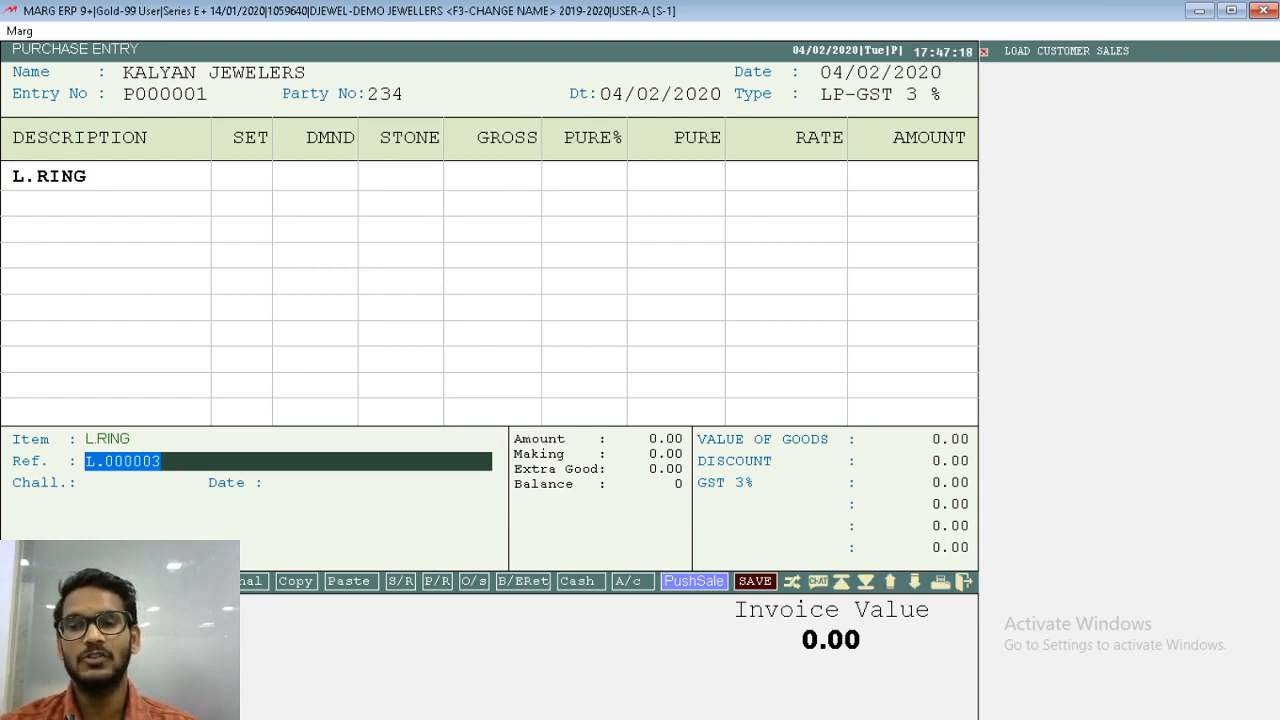
{"action": "key", "text": "Right"}
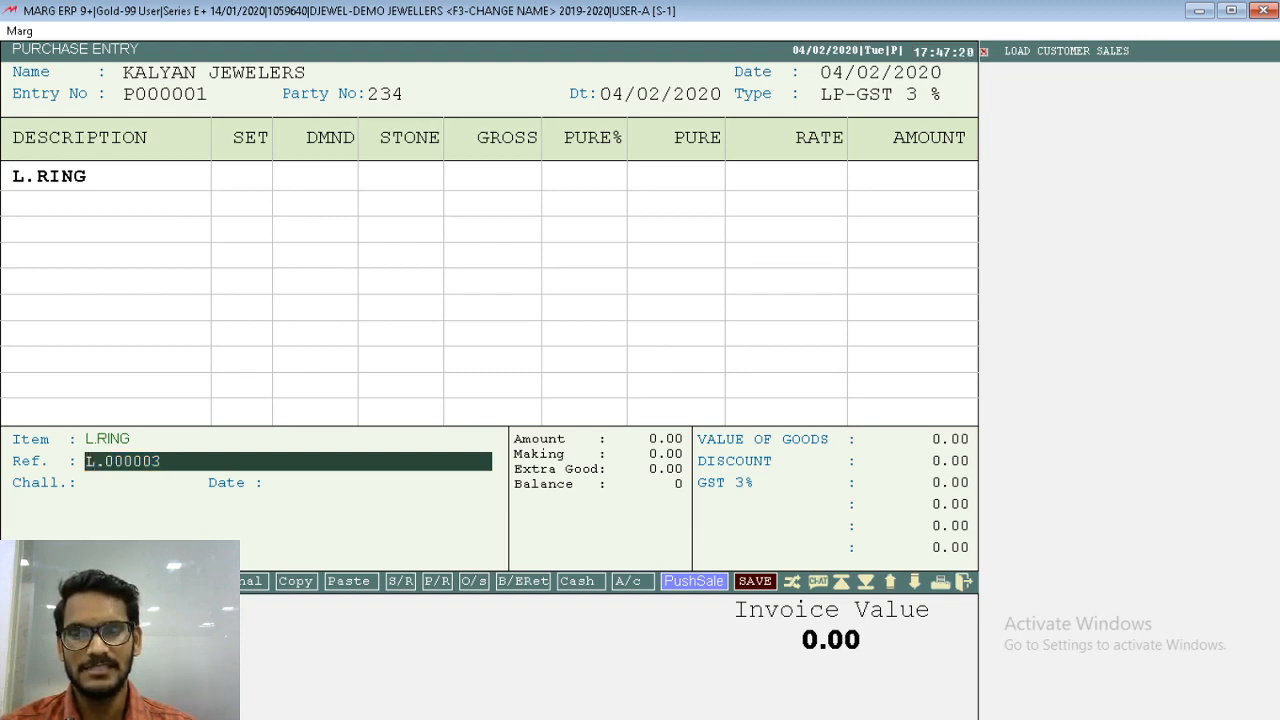
{"action": "key", "text": "shift+Right"}
{"action": "key", "text": "shift+Right"}
{"action": "key", "text": "shift+Right"}
{"action": "key", "text": "shift+Right"}
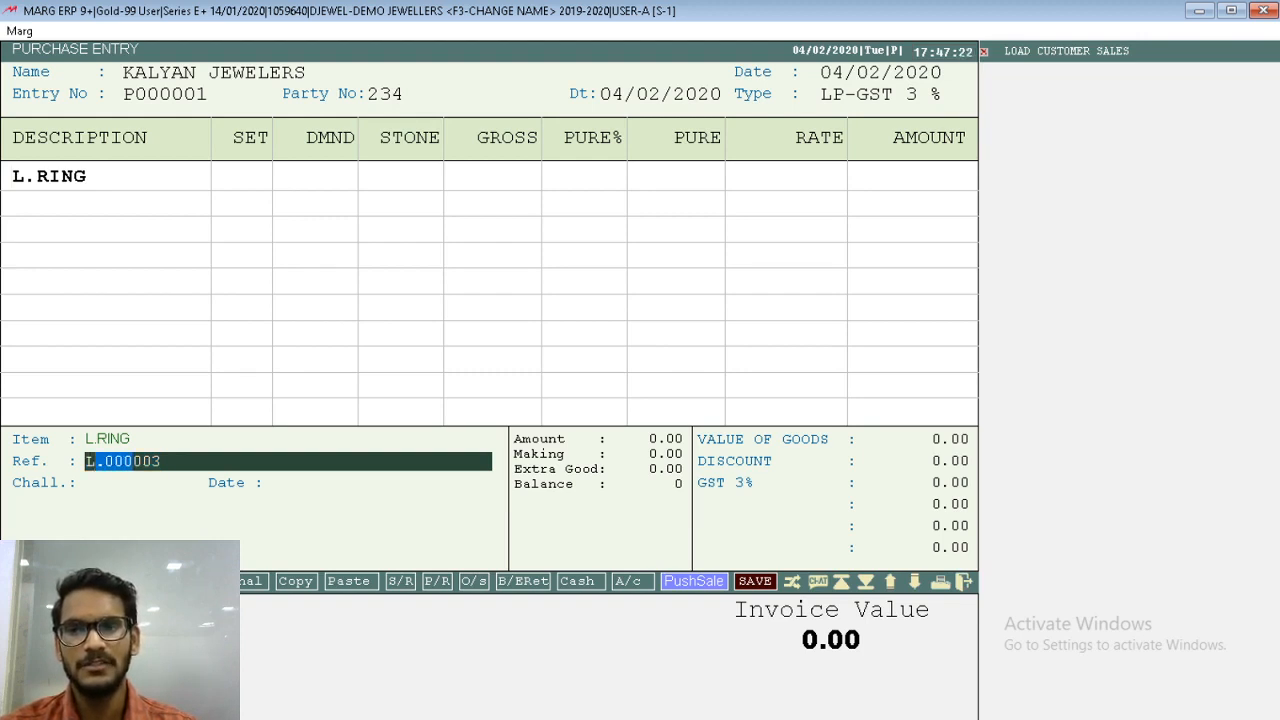
{"action": "key", "text": "Delete"}
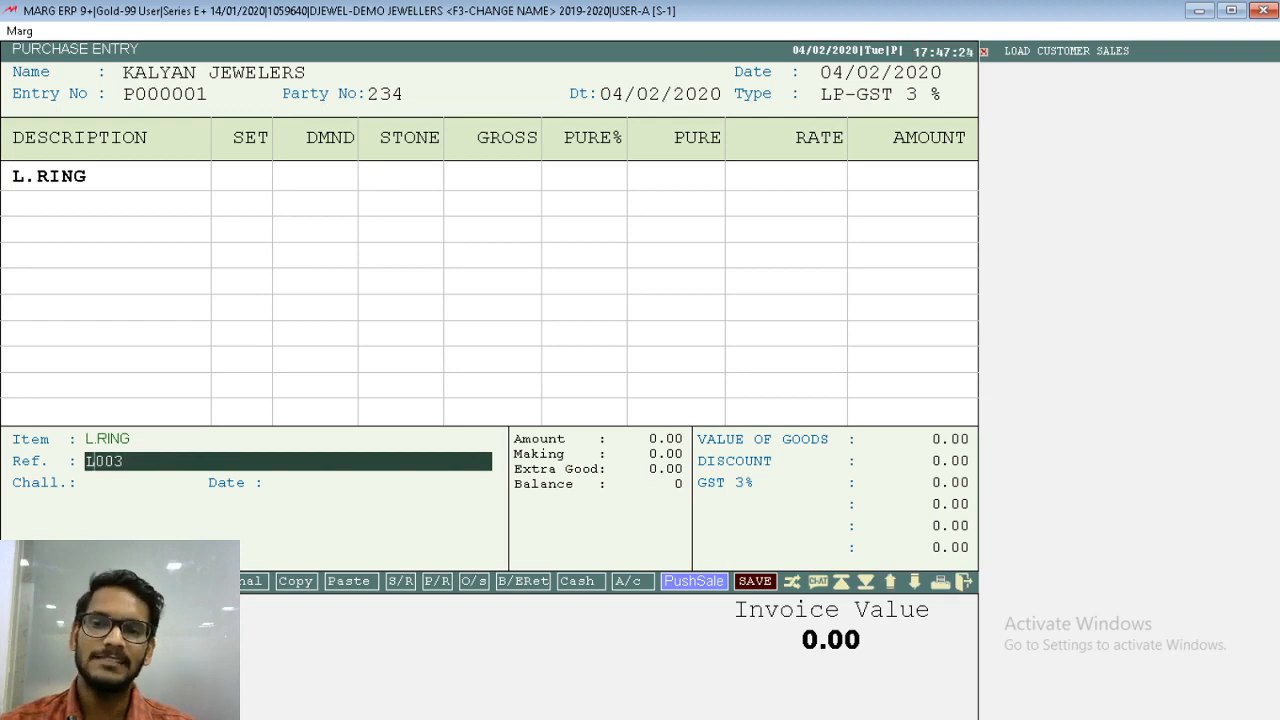
{"action": "key", "text": "Return"}
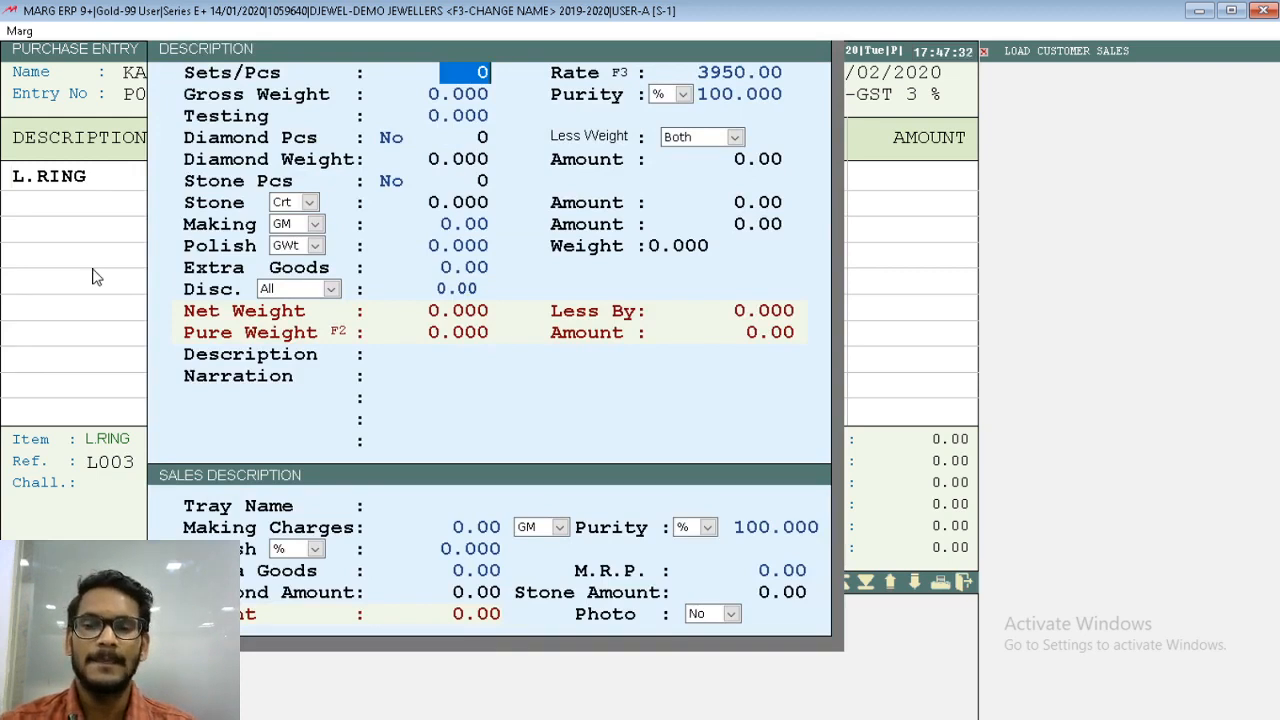
- Set the ring's Sets/Pcs to 1, Rate to 4000 and Gross Weight to 9
{"action": "type", "text": "1"}
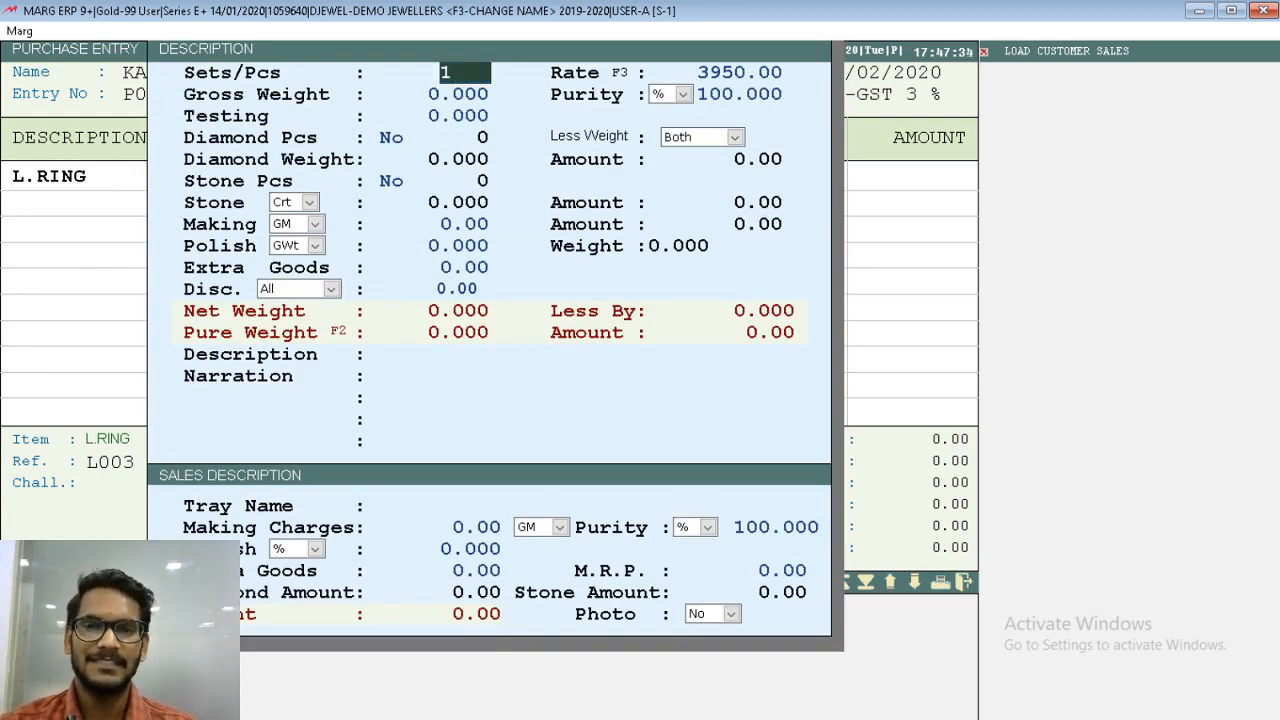
{"action": "key", "text": "Return"}
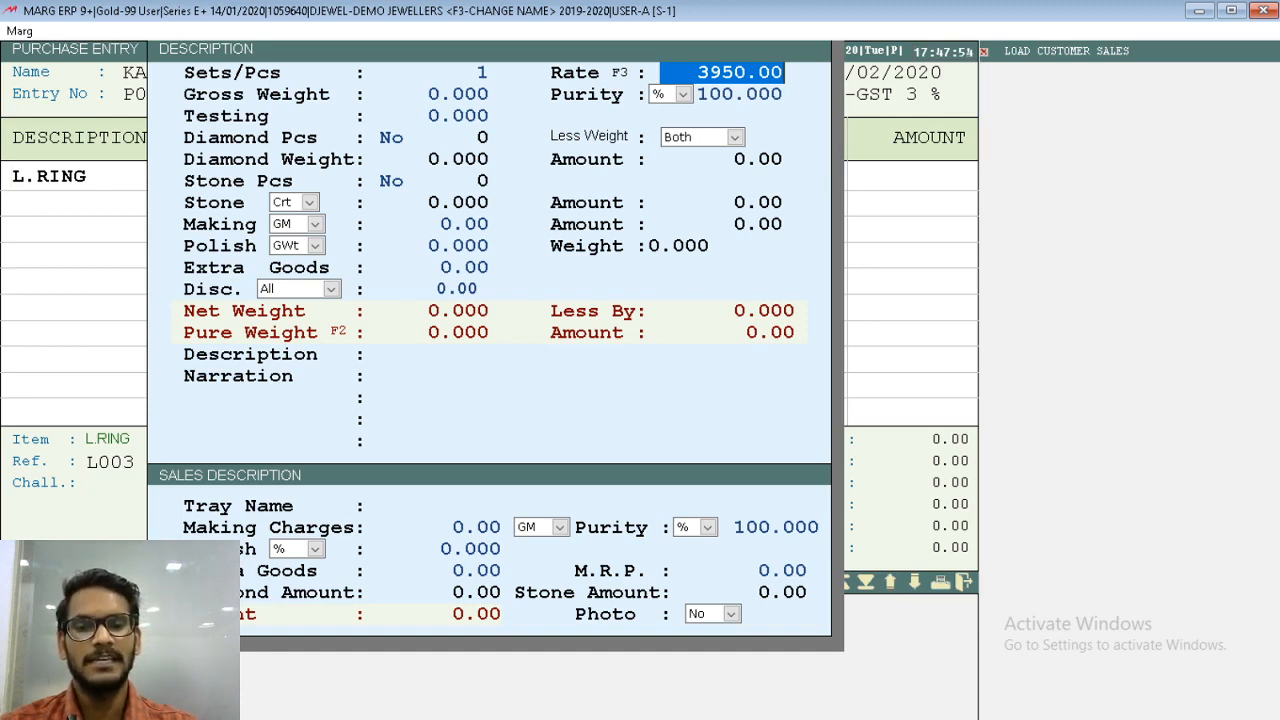
{"action": "type", "text": "4000"}
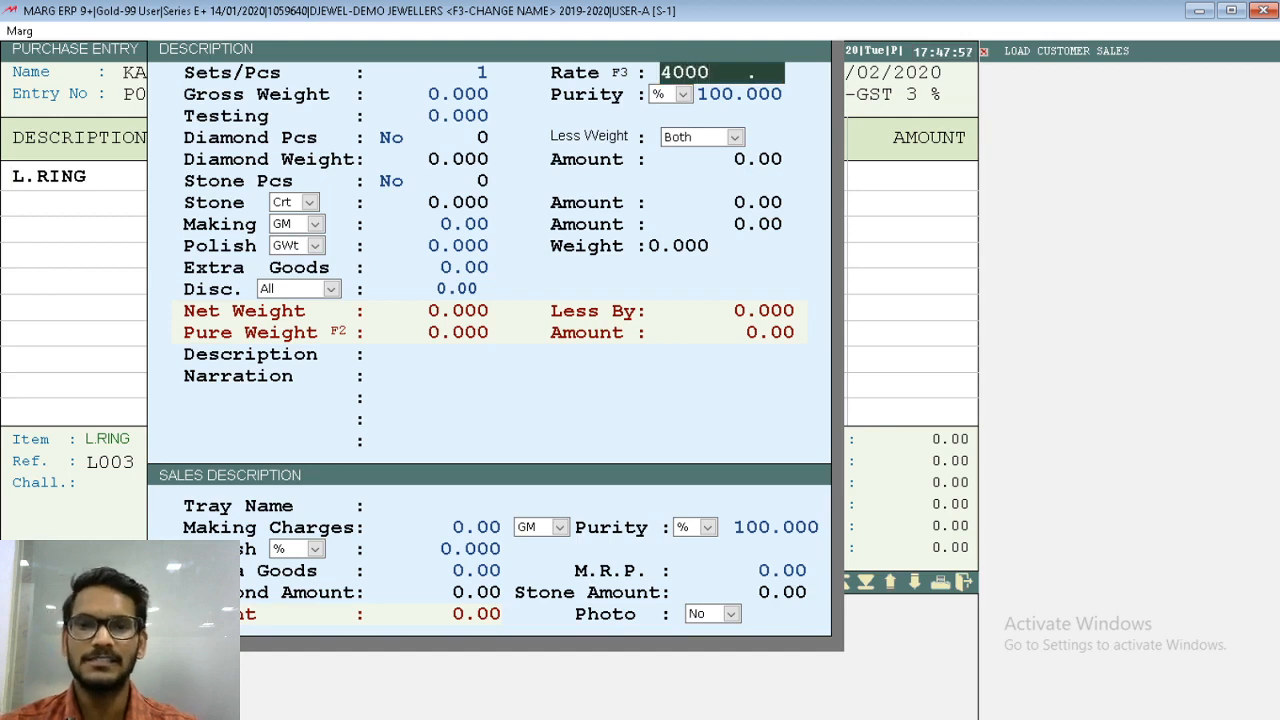
{"action": "key", "text": "Return"}
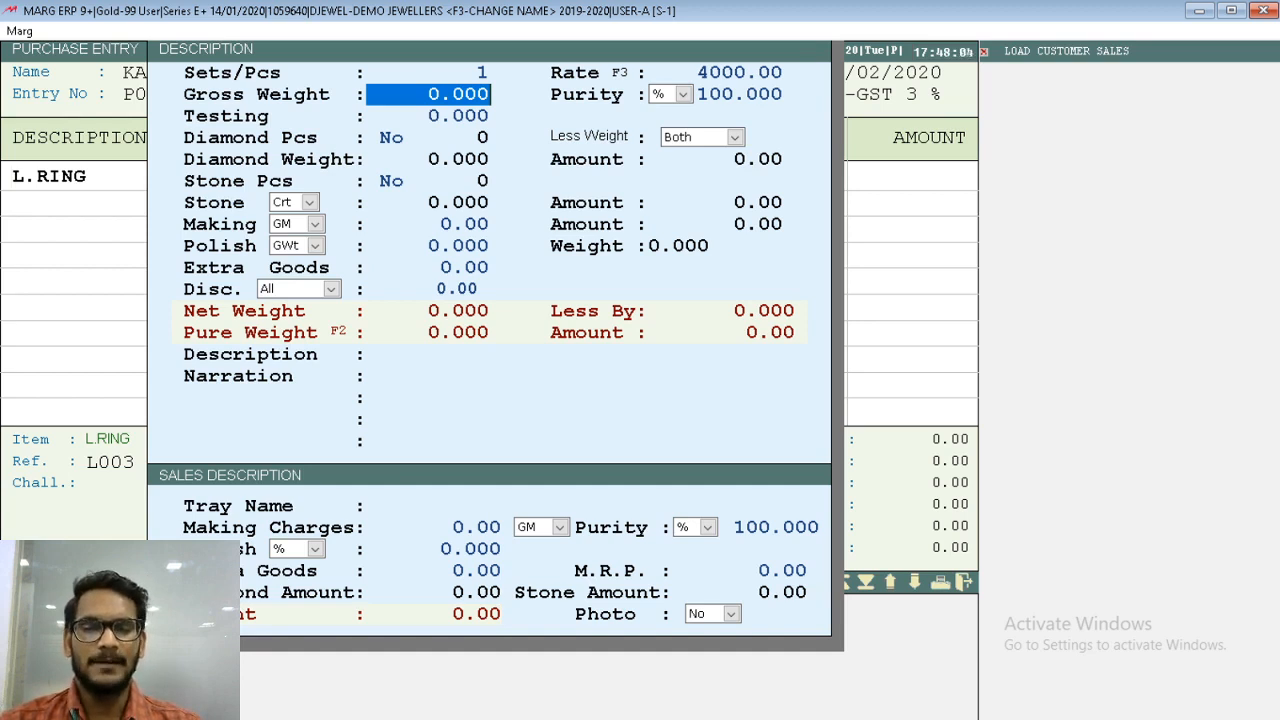
{"action": "type", "text": "9"}
{"action": "key", "text": "Return"}
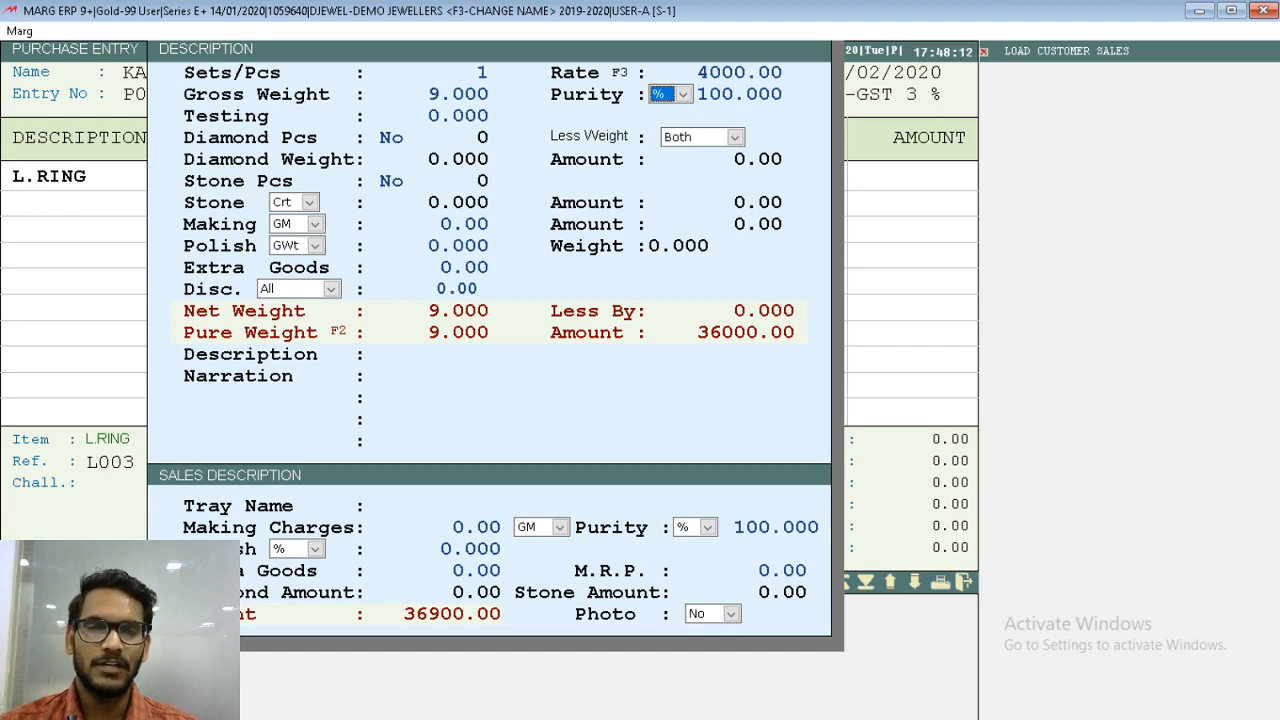
- Switch the ring's purity unit to Crt and enter a purity of 22
{"action": "key", "text": "alt+Down"}
{"action": "key", "text": "Down"}
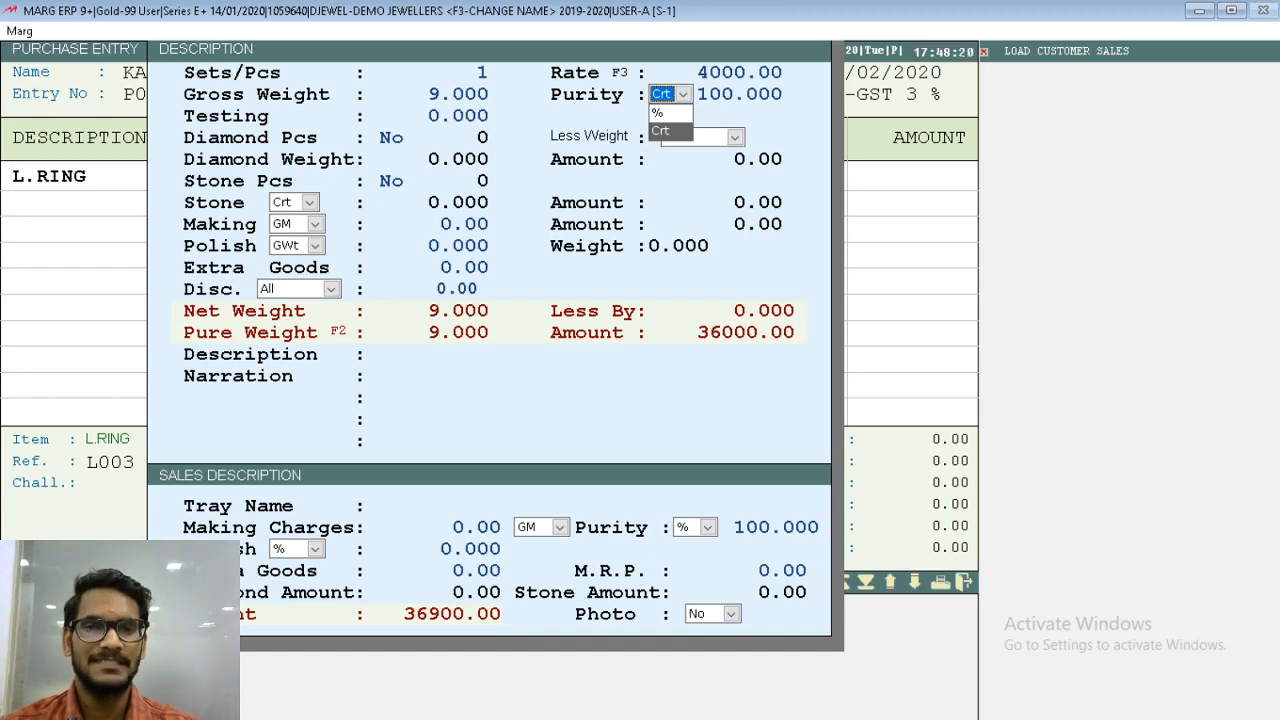
{"action": "key", "text": "Up"}
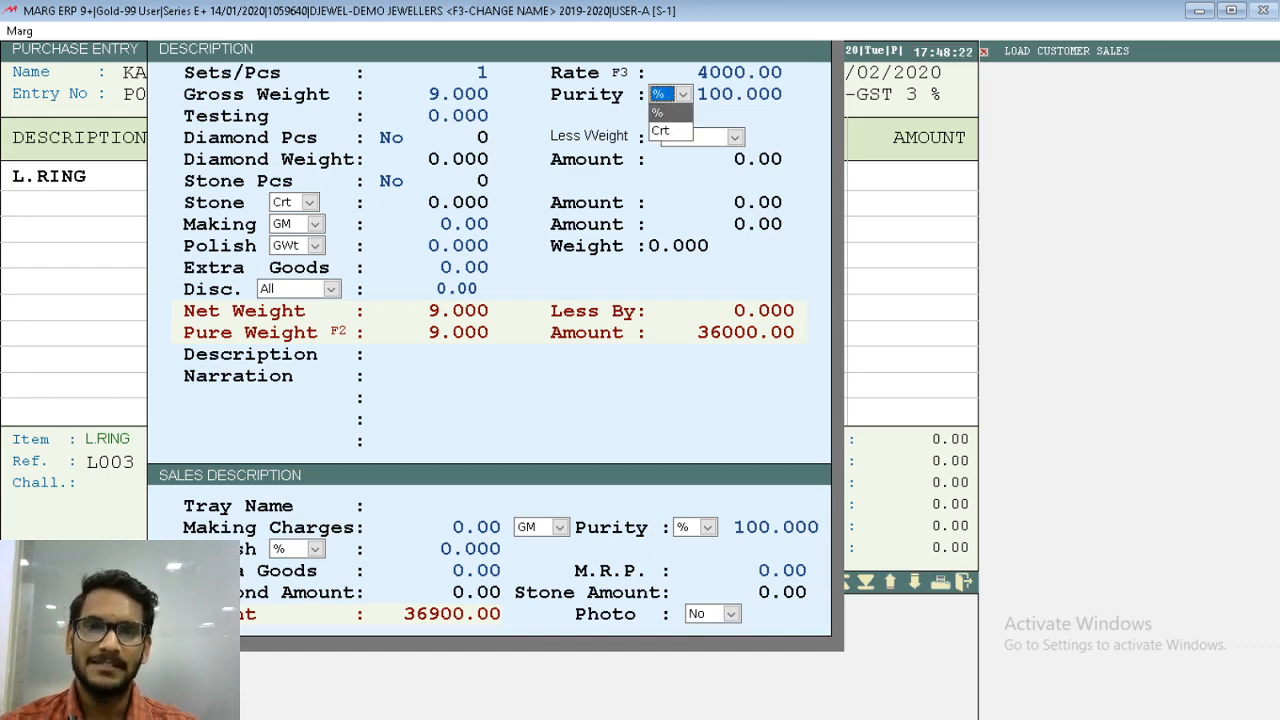
{"action": "key", "text": "Down"}
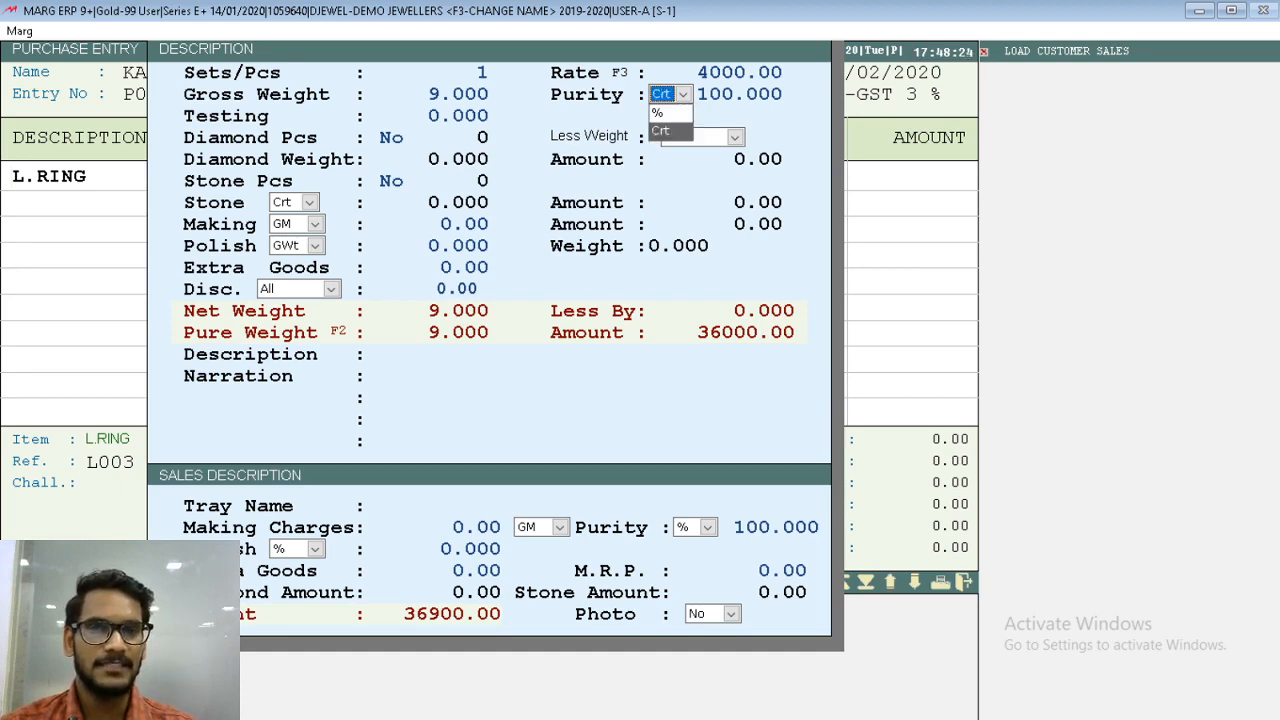
{"action": "key", "text": "Up"}
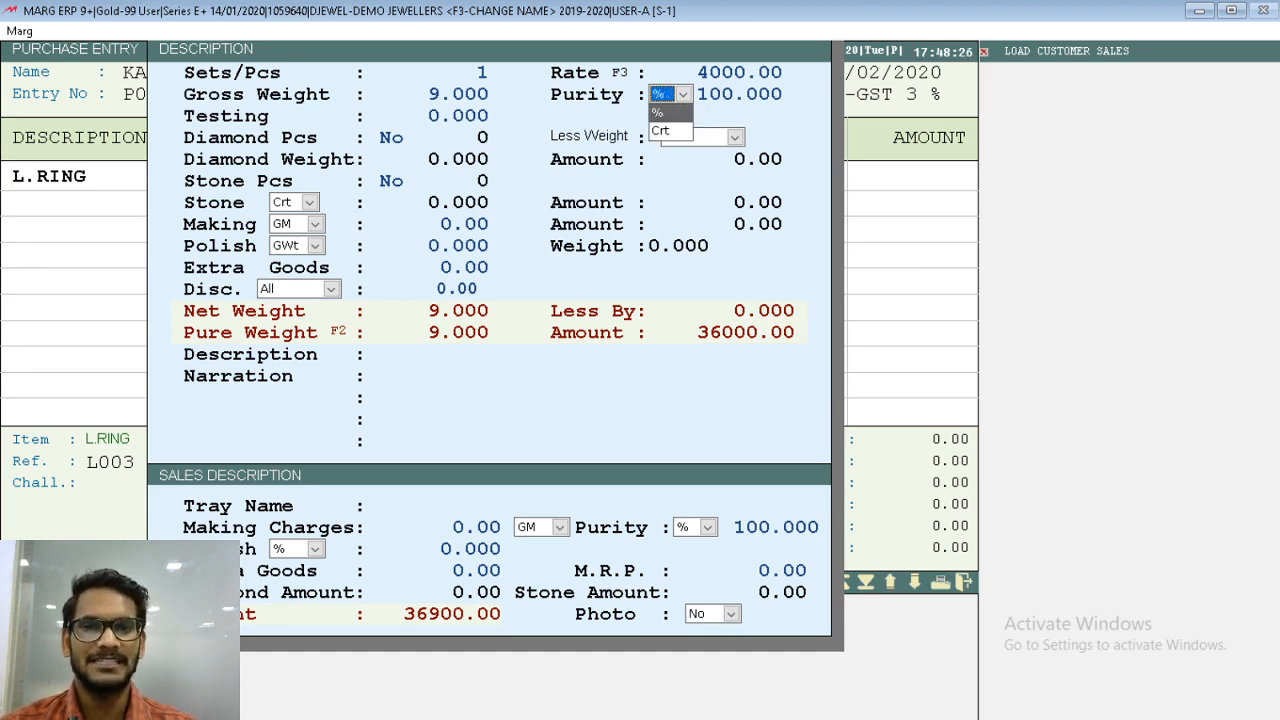
{"action": "key", "text": "Down"}
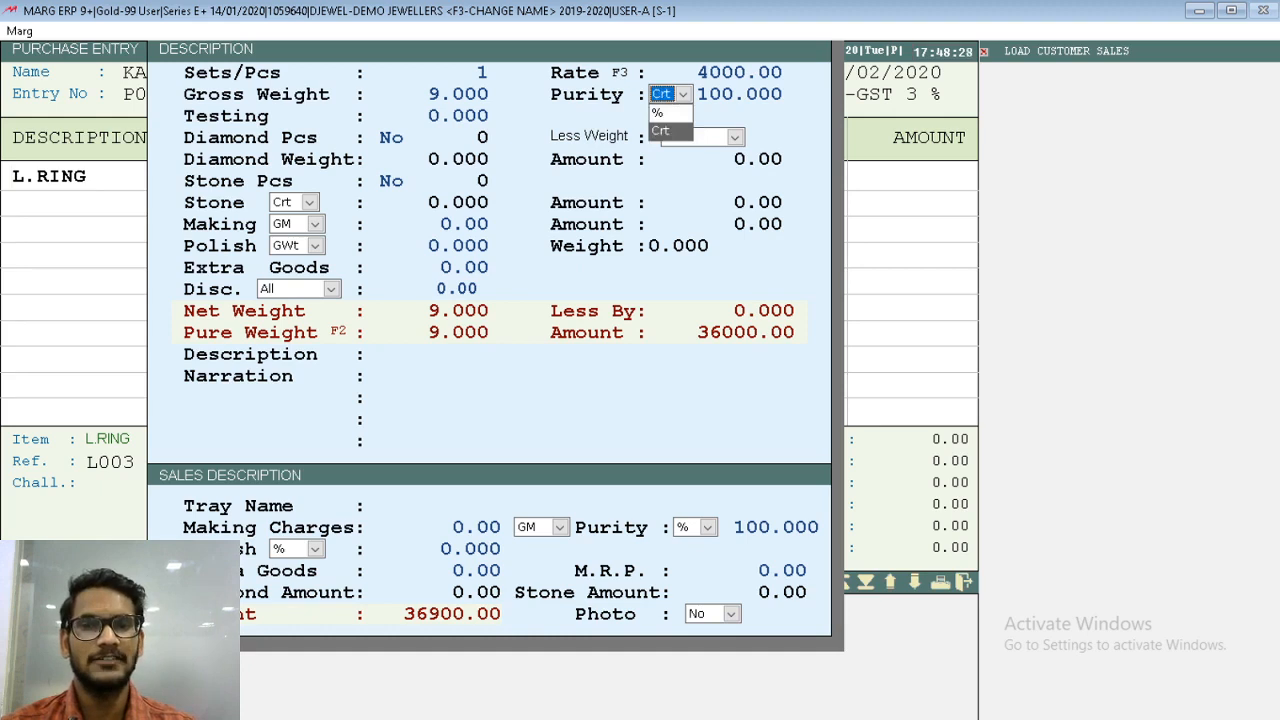
{"action": "key", "text": "Return"}
{"action": "key", "text": "Return"}
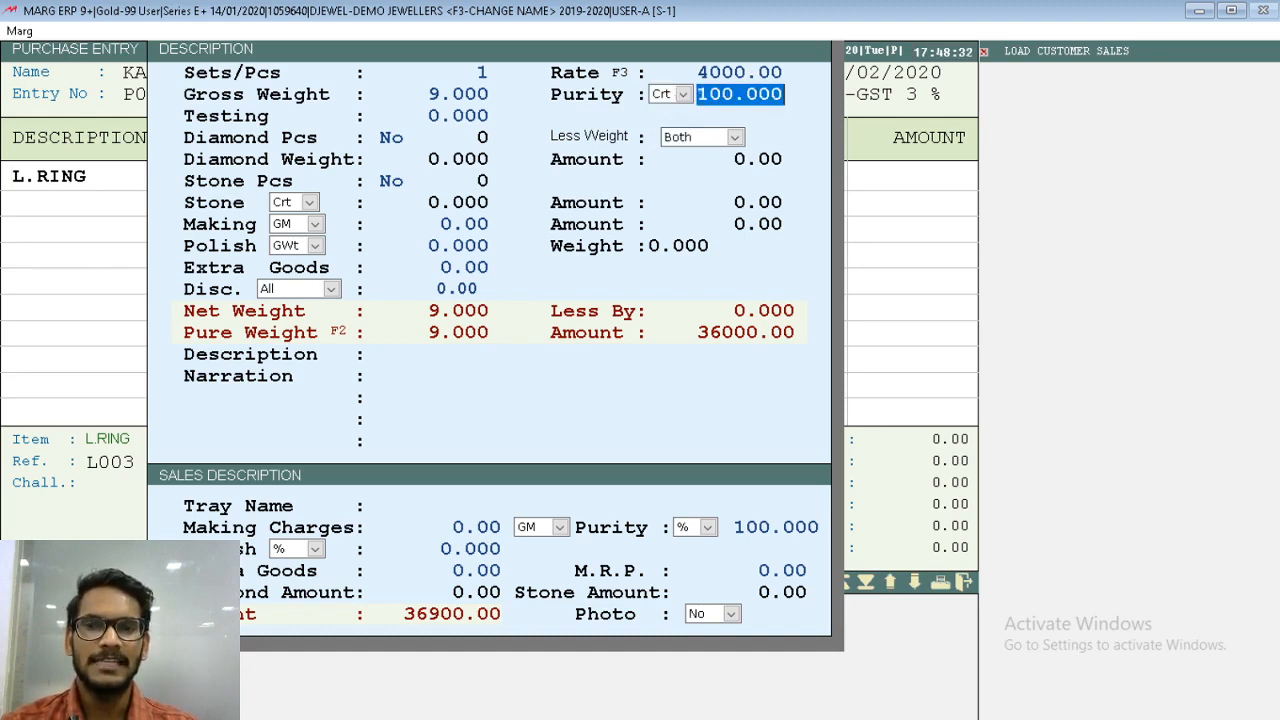
{"action": "type", "text": "22 ."}
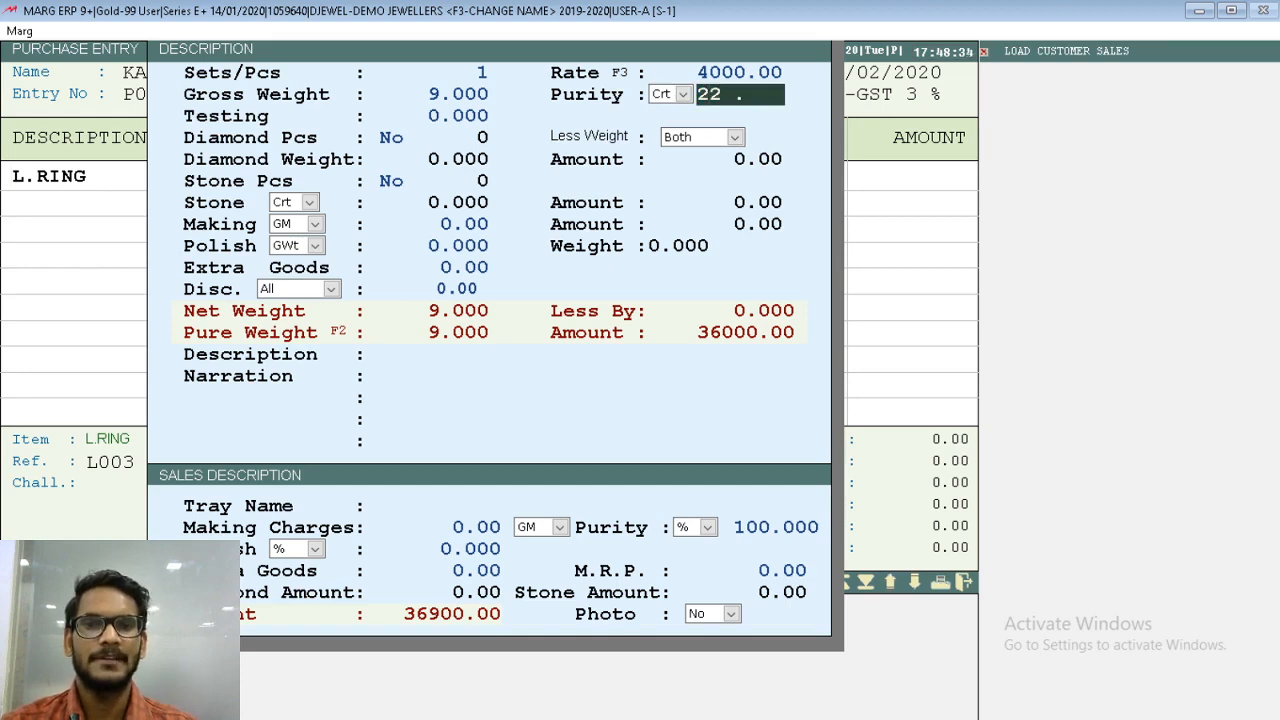
{"action": "key", "text": "Return"}
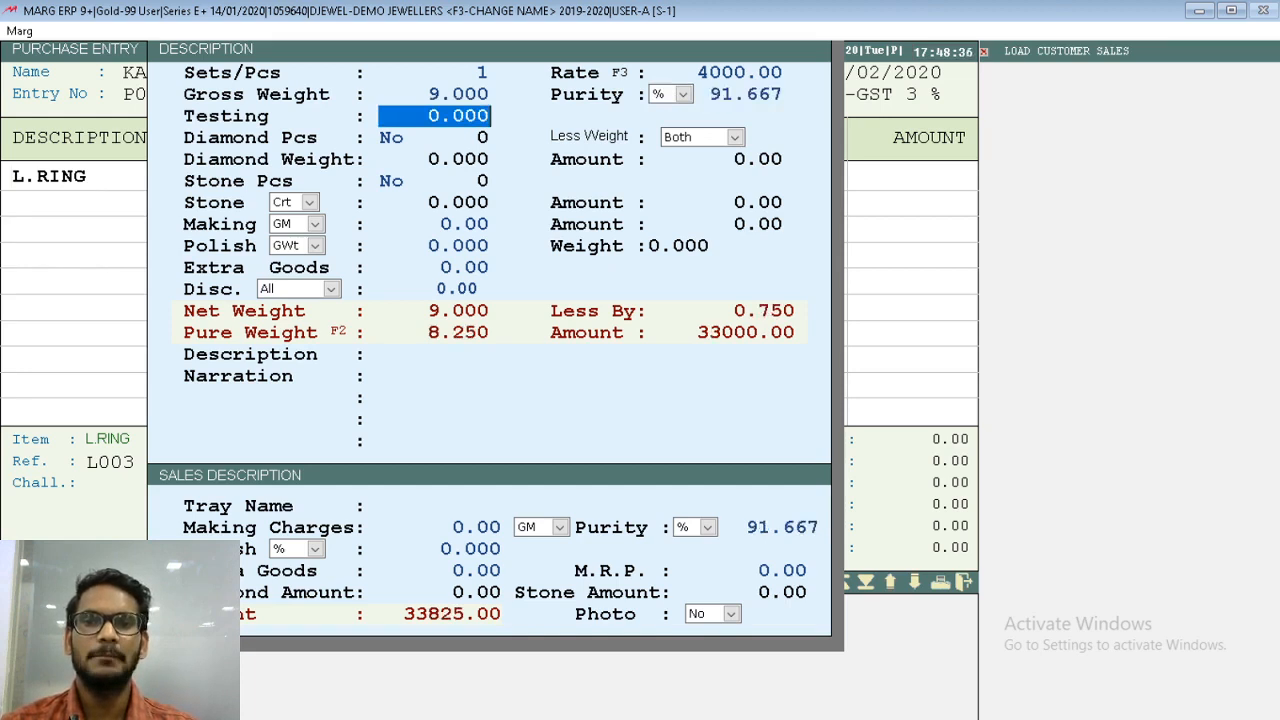
- Recheck the ring's purity, leave Testing at zero, and set Diamond Pcs to Yes with DIAMOND as the diamond item
{"action": "key", "text": "Up"}
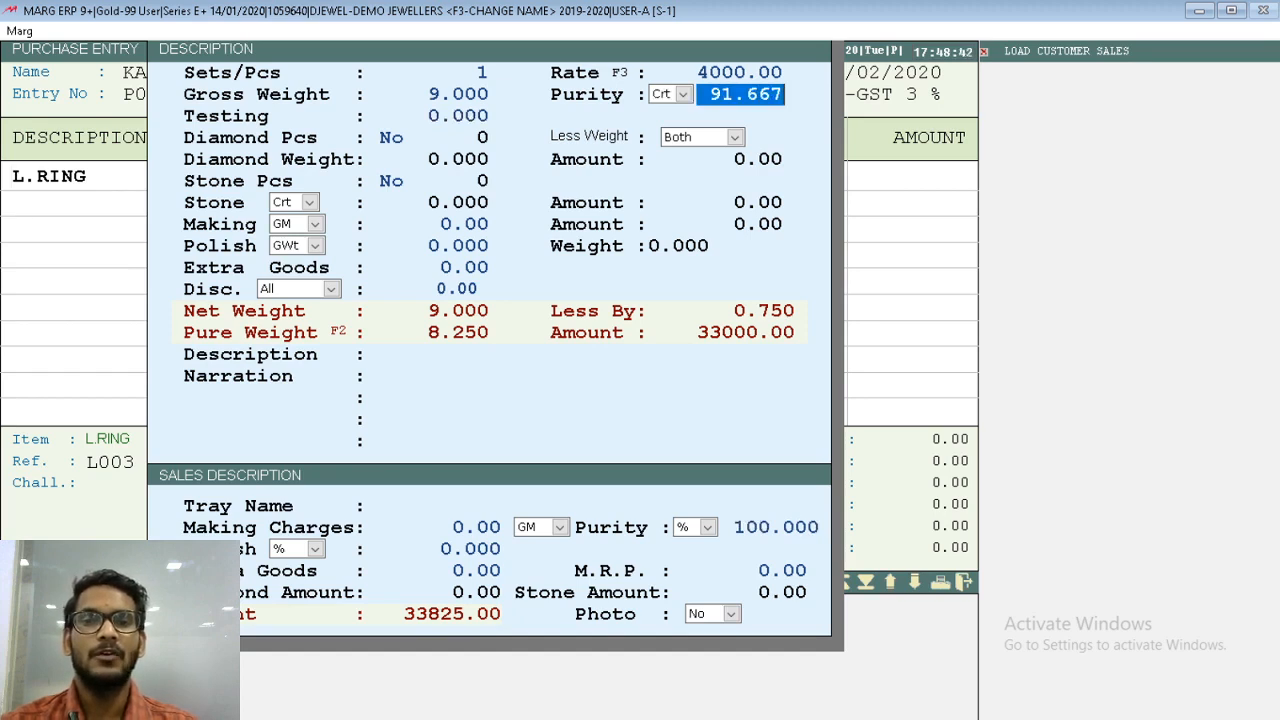
{"action": "key", "text": "Return"}
{"action": "key", "text": "Return"}
{"action": "key", "text": "Return"}
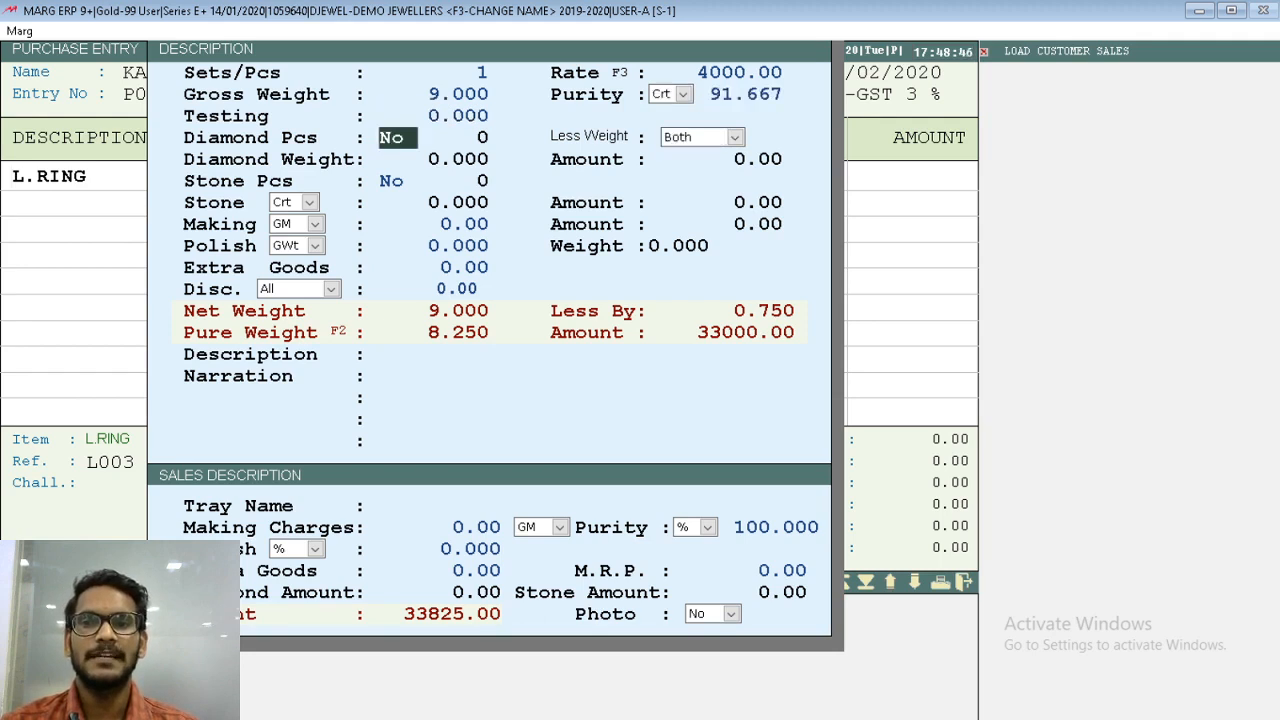
{"action": "key", "text": "y"}
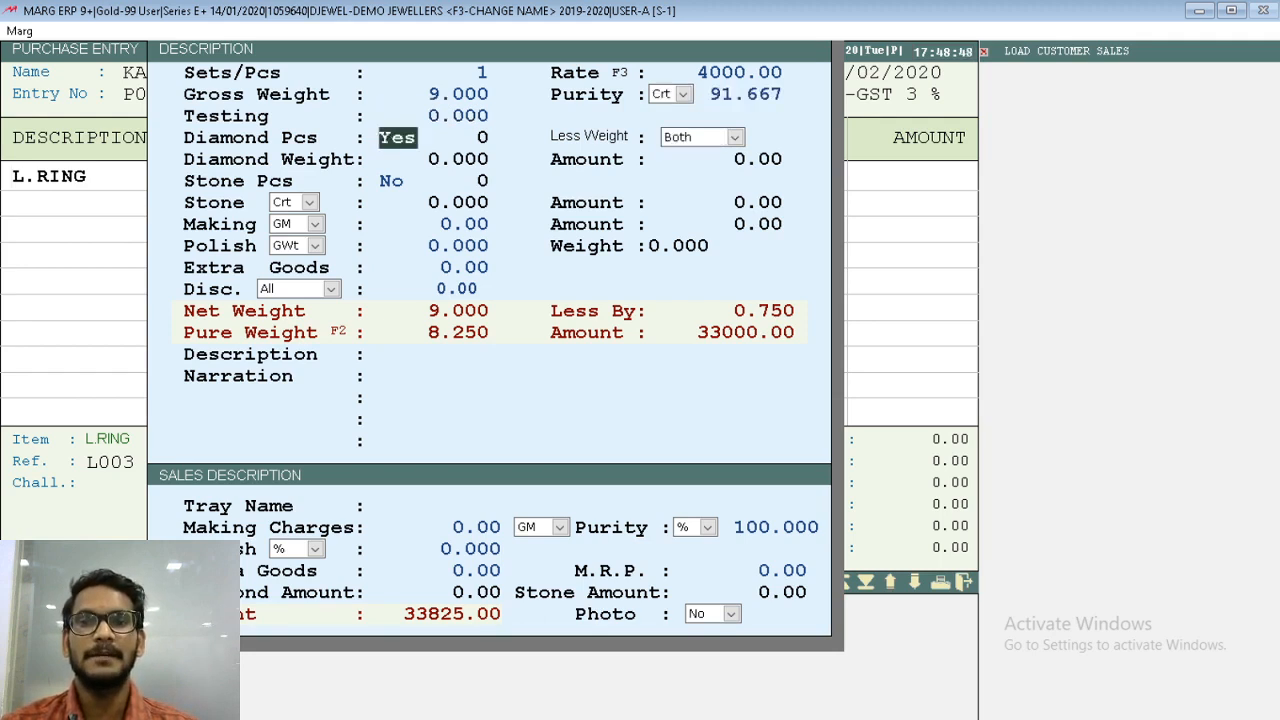
{"action": "key", "text": "Return"}
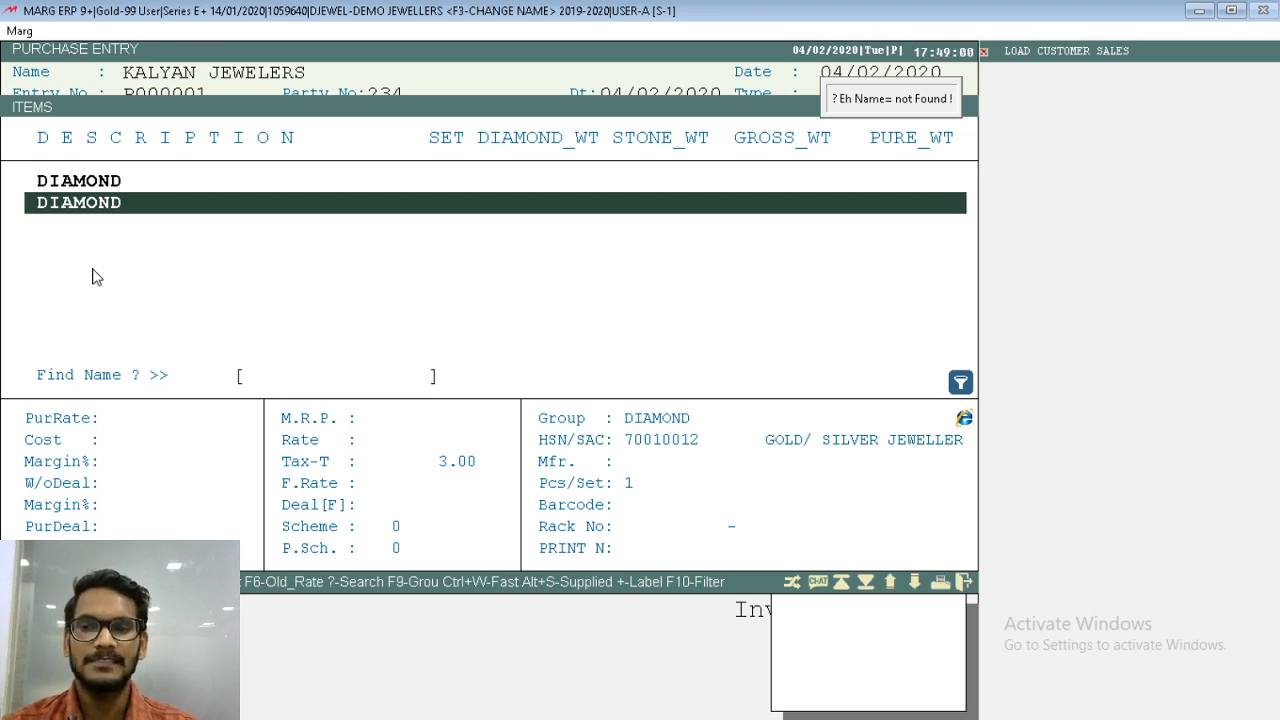
{"action": "key", "text": "Return"}
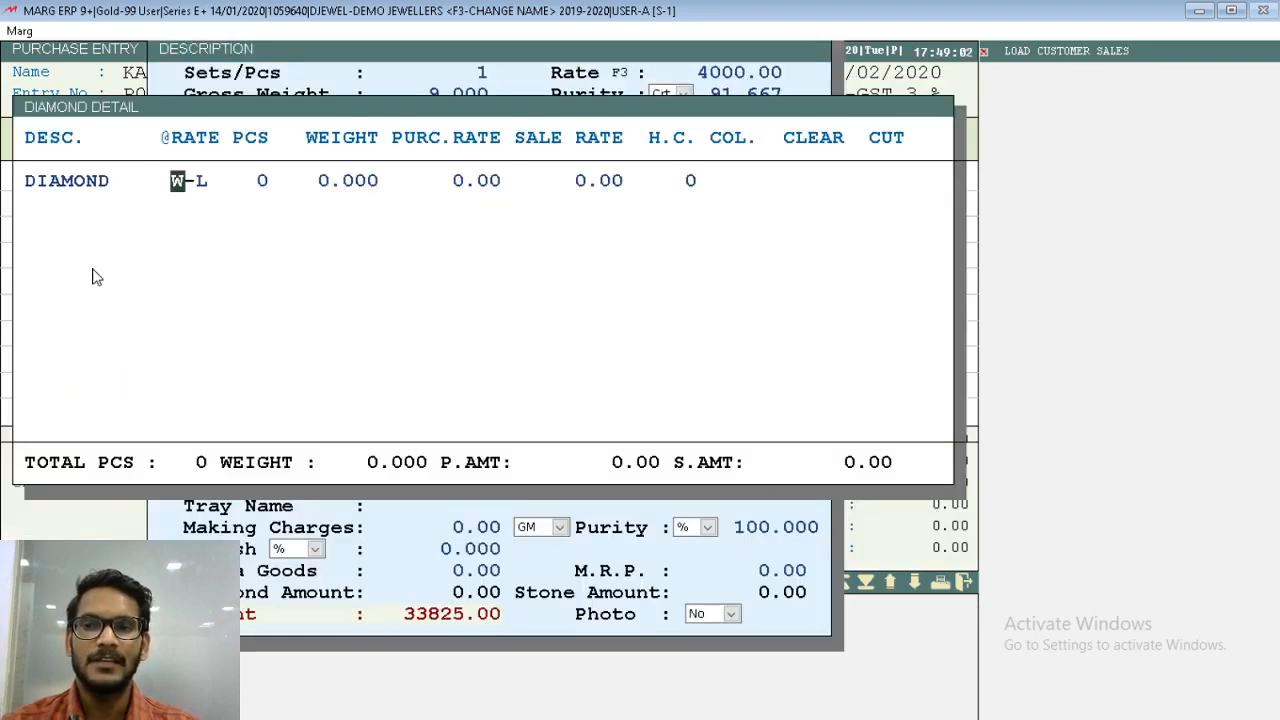
- Keep the diamond's rate basis at W-L and set its Pcs to 2 and Weight to 1
{"action": "key", "text": "Right"}
{"action": "key", "text": "Return"}
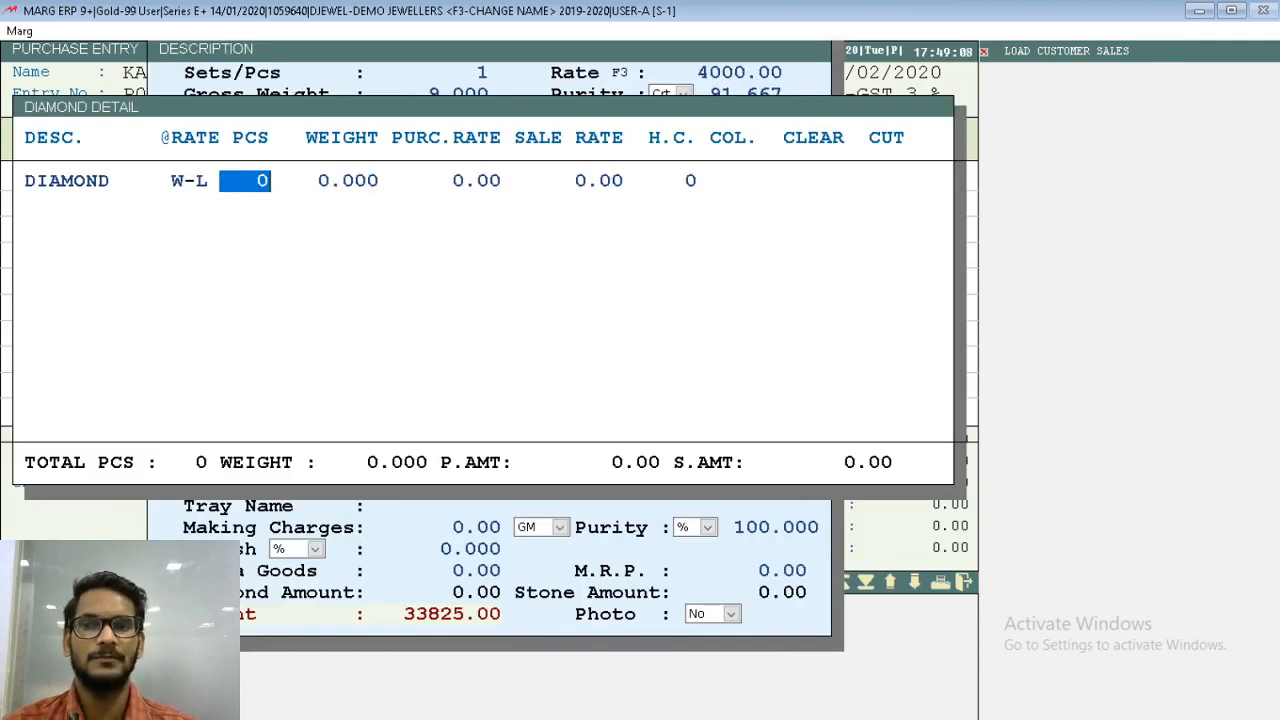
{"action": "type", "text": "2"}
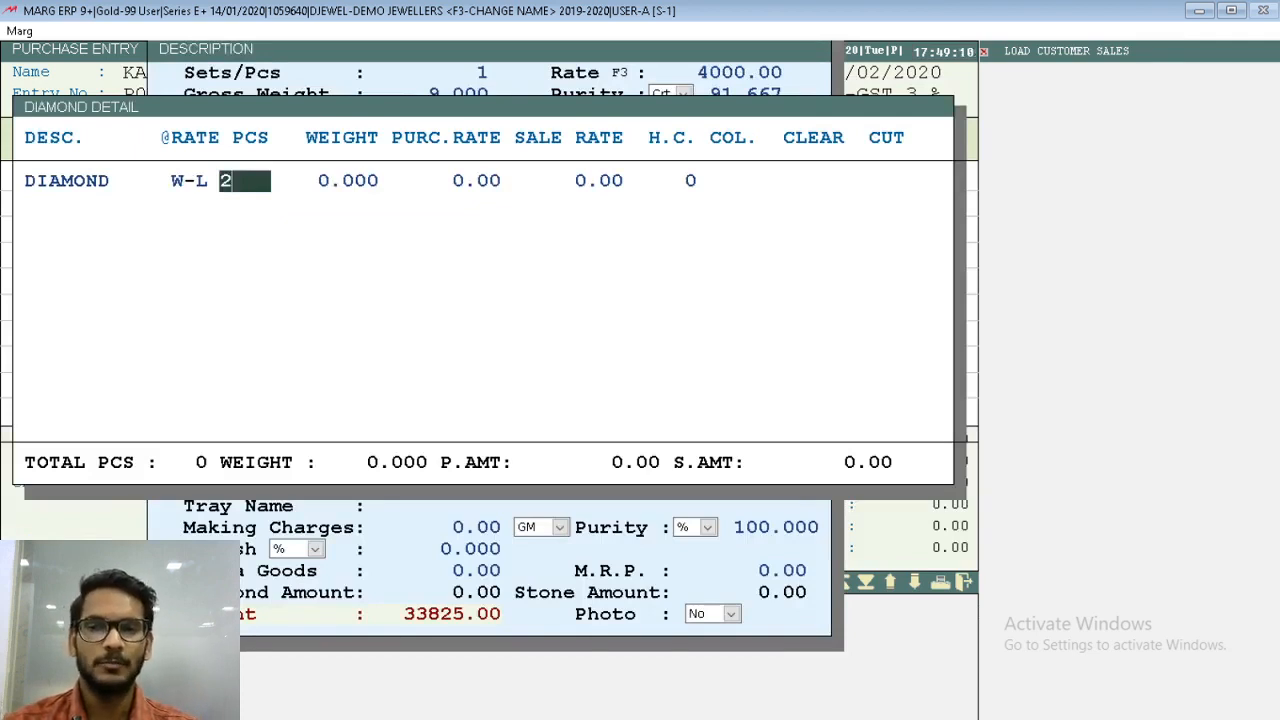
{"action": "key", "text": "Return"}
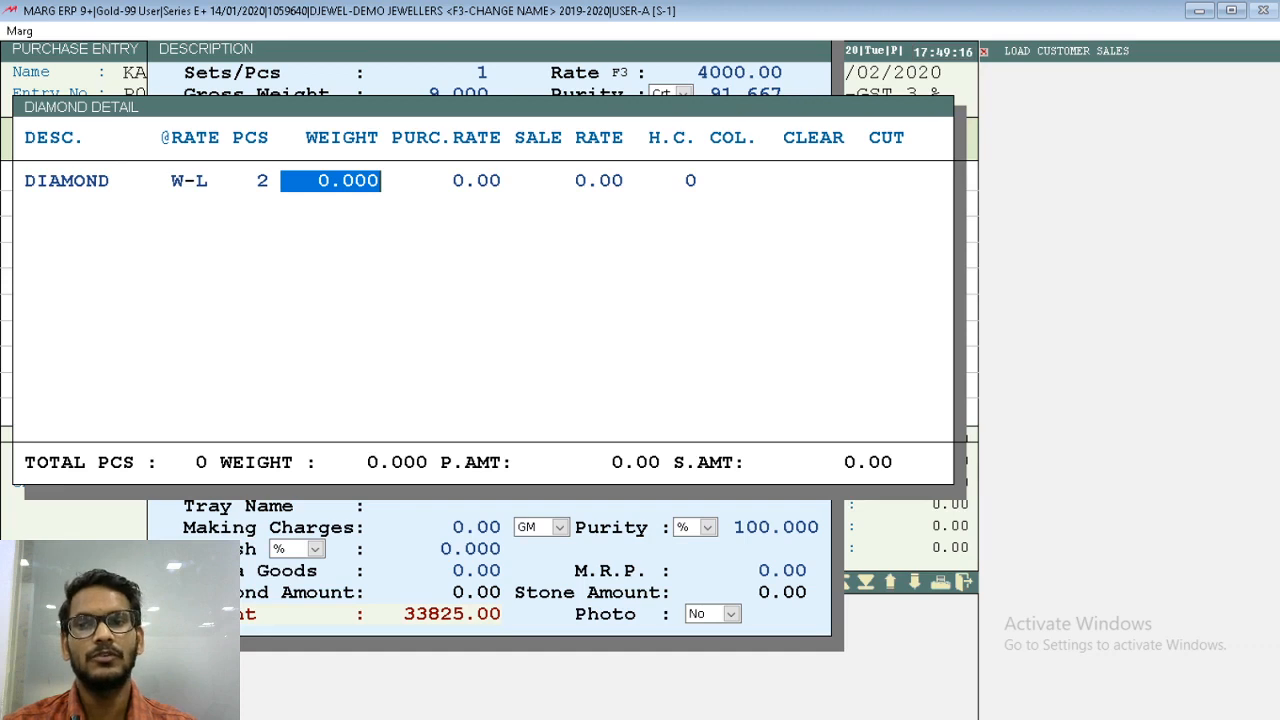
{"action": "type", "text": "1   ."}
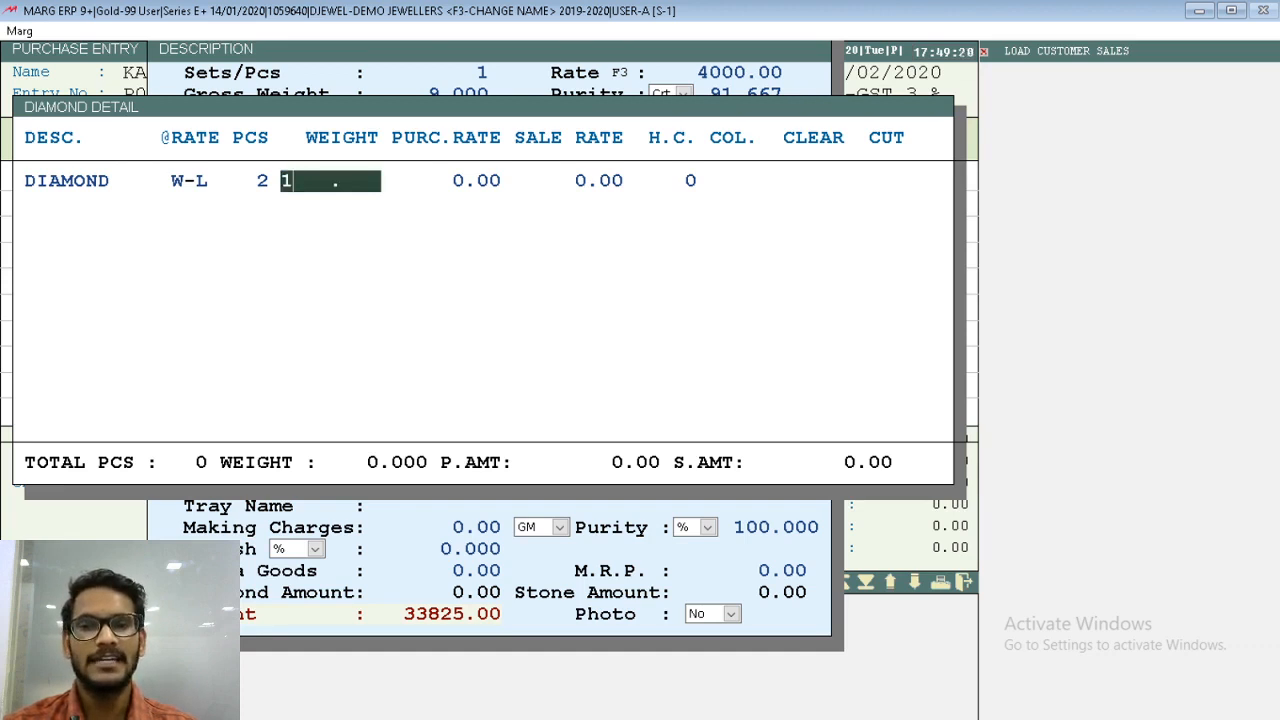
{"action": "key", "text": "Return"}
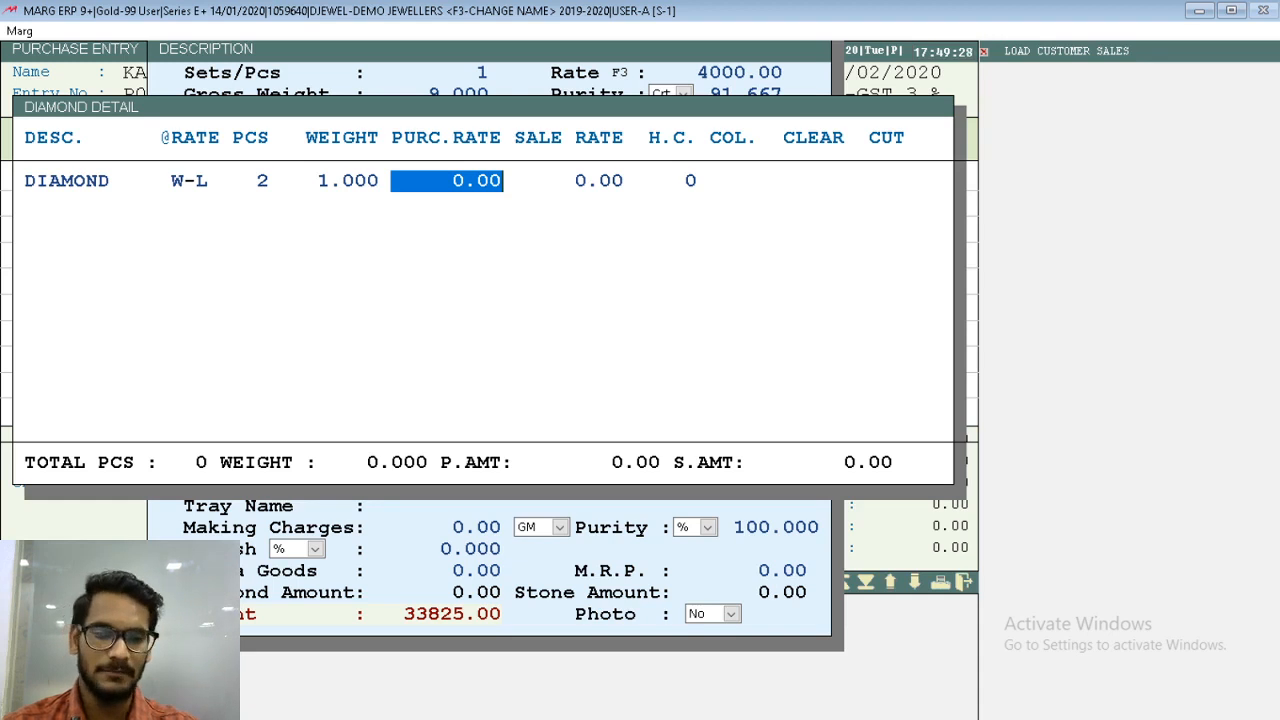
- Set the diamond's purchase rate to 10000 and sale rate to 12000, leaving H.C. at zero
{"action": "type", "text": "1000"}
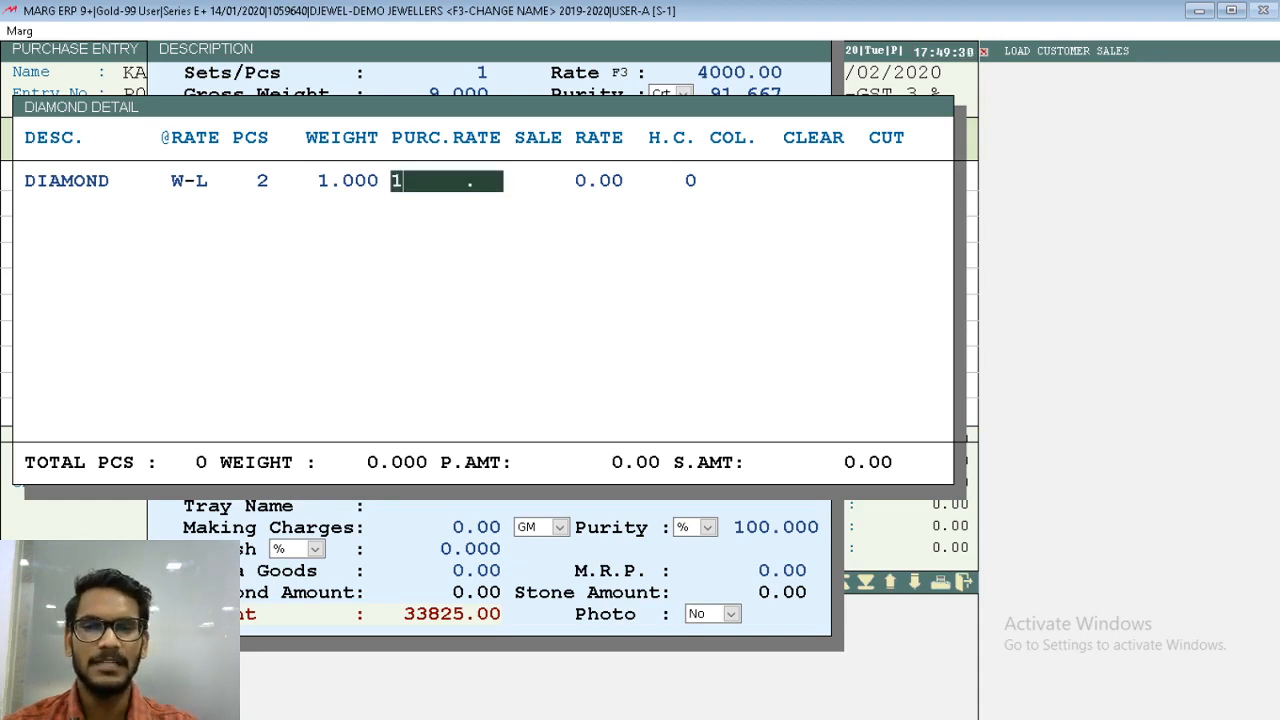
{"action": "type", "text": "0"}
{"action": "key", "text": "Return"}
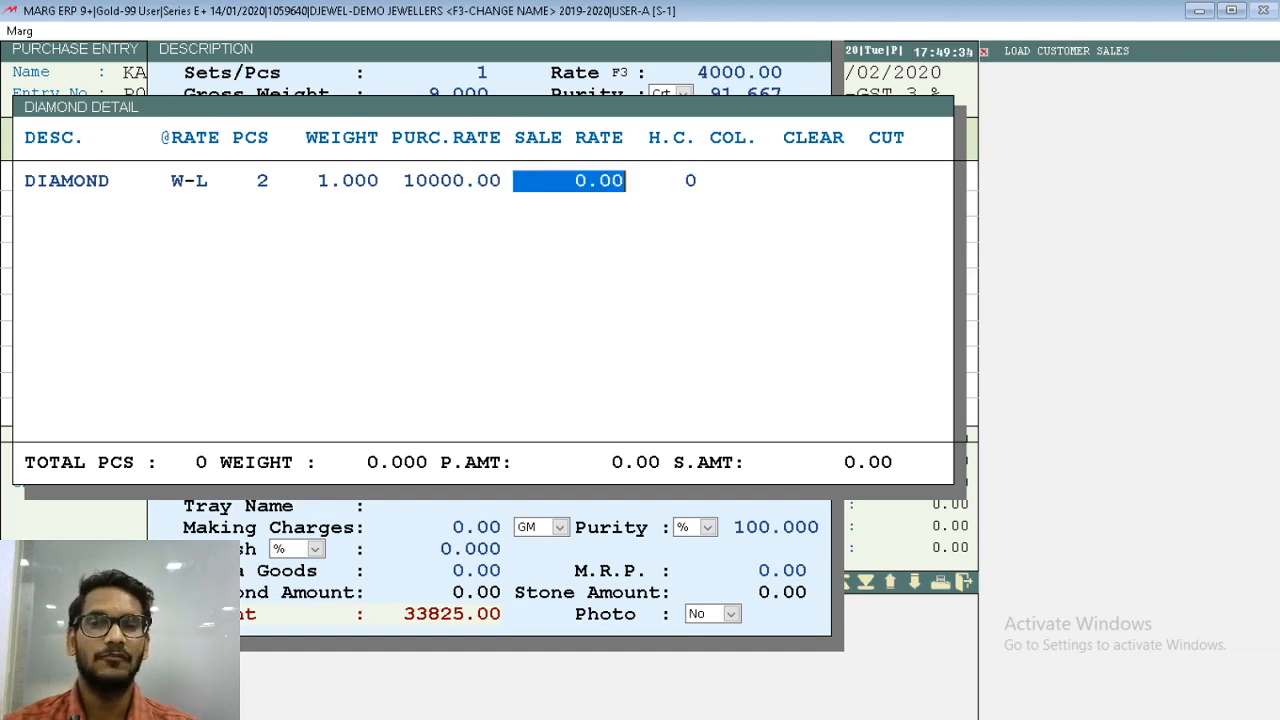
{"action": "type", "text": "12000 ."}
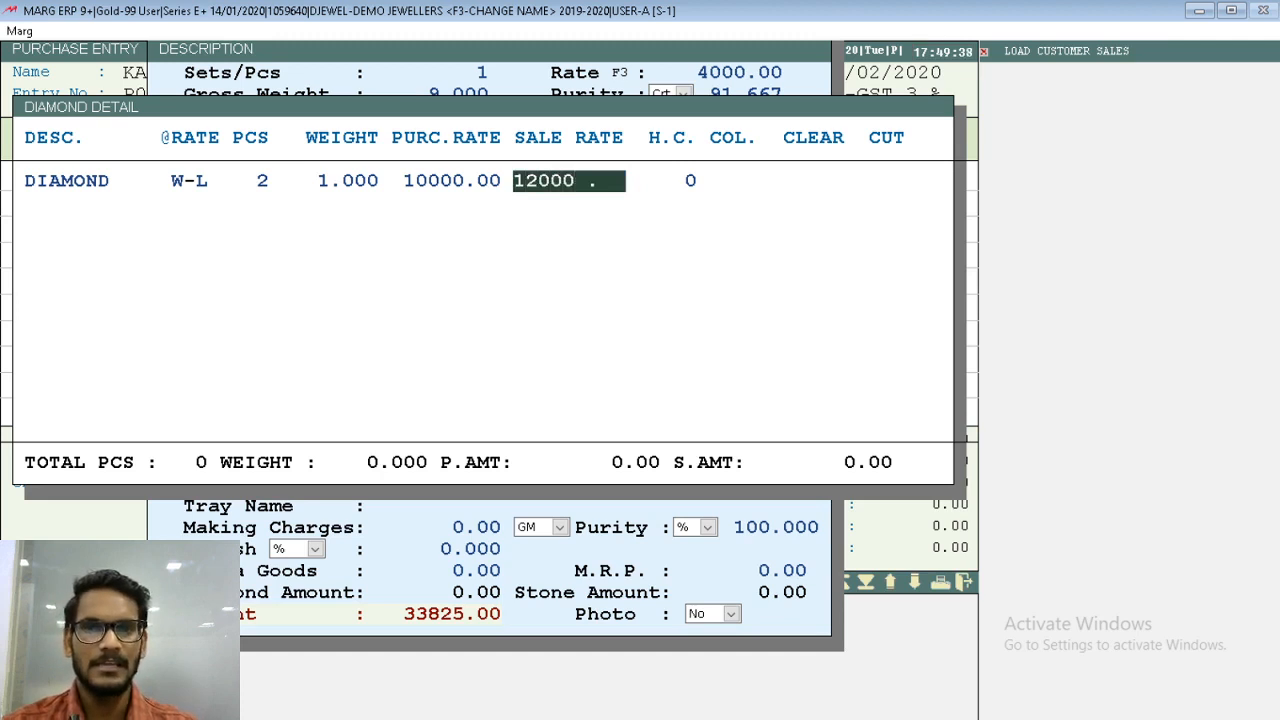
{"action": "key", "text": "Return"}
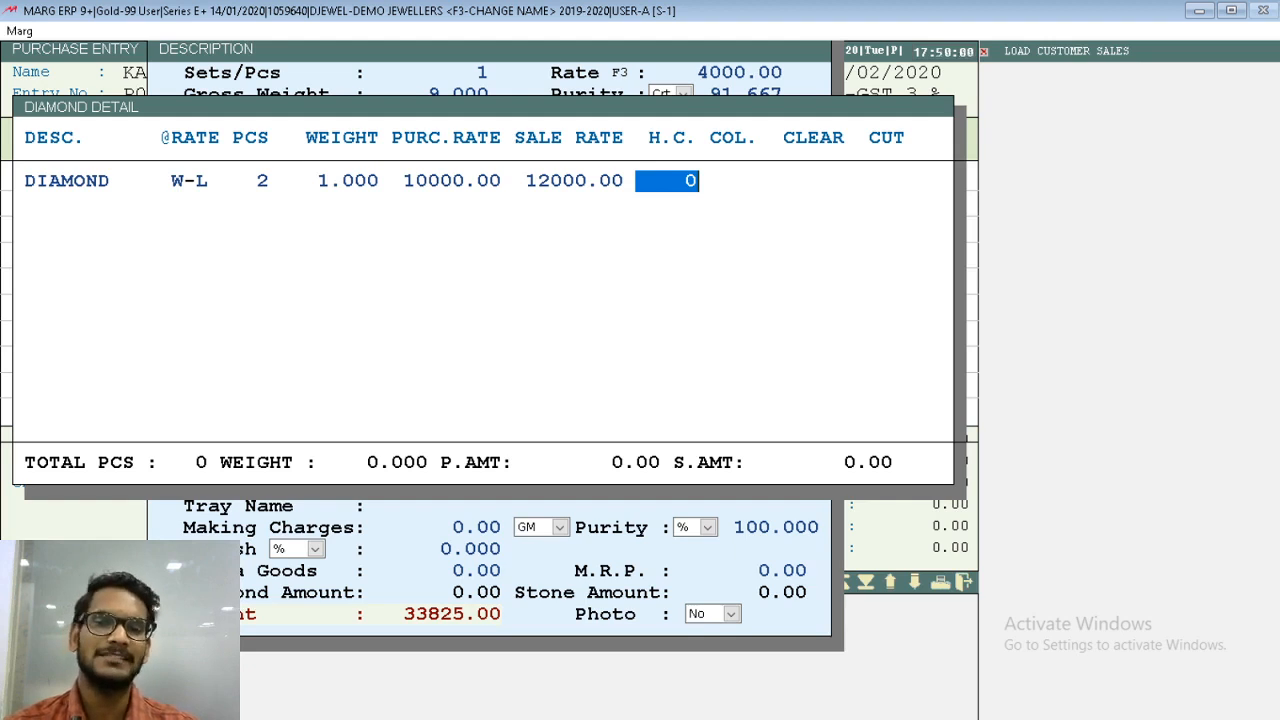
{"action": "key", "text": "Return"}
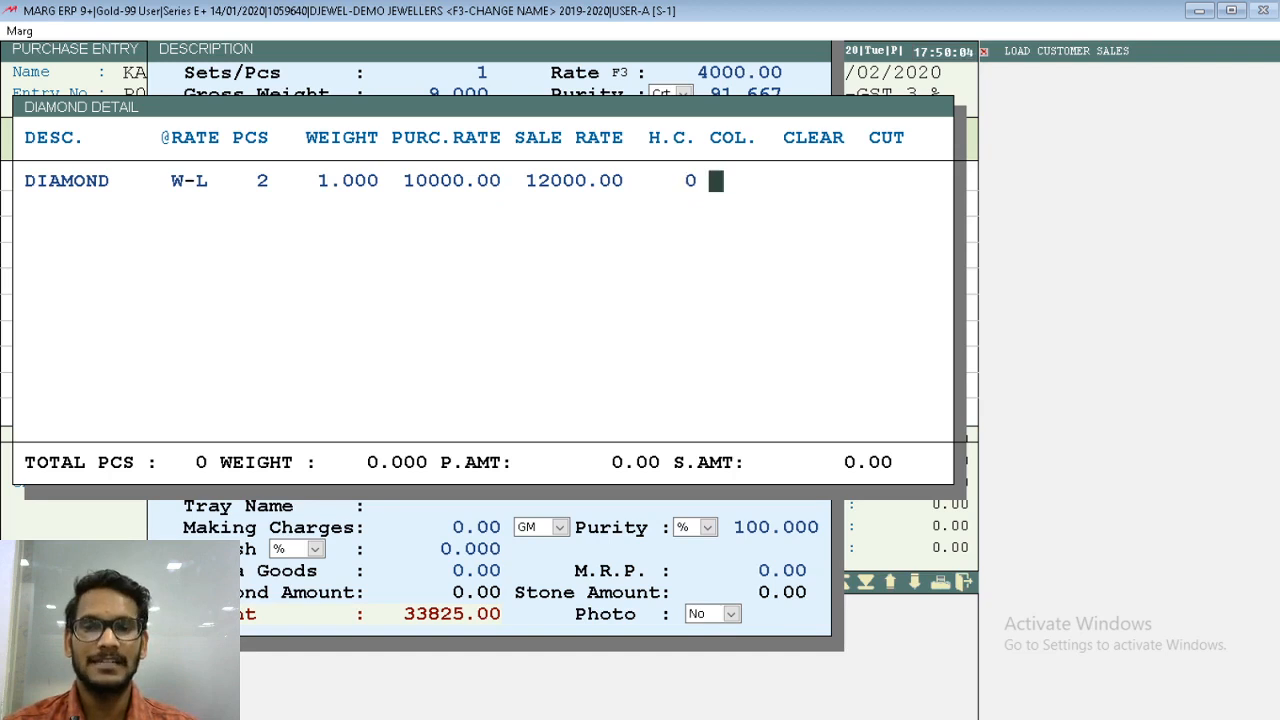
- Set the diamond's colour to R-B, clarity to VVXI and cut to ROUND, and finish the diamond detail
{"action": "type", "text": "R"}
{"action": "key", "text": "Return"}
{"action": "type", "text": "B"}
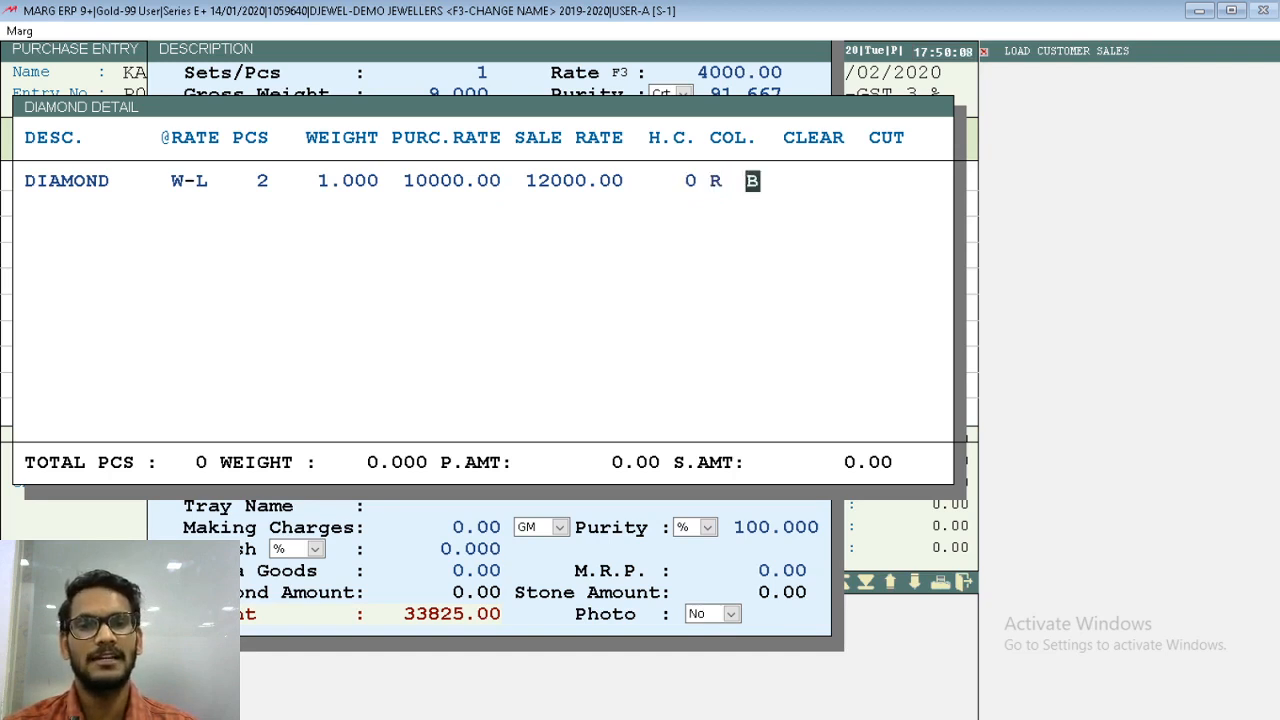
{"action": "key", "text": "Return"}
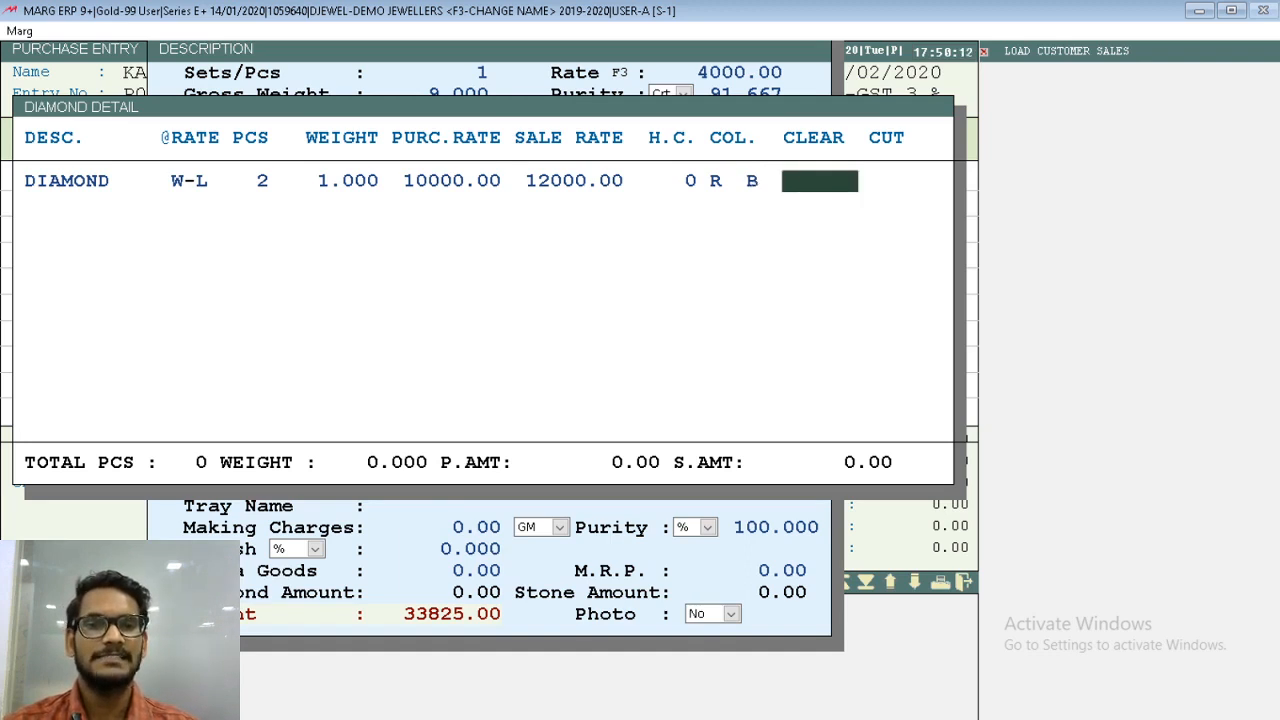
{"action": "type", "text": "VVXI"}
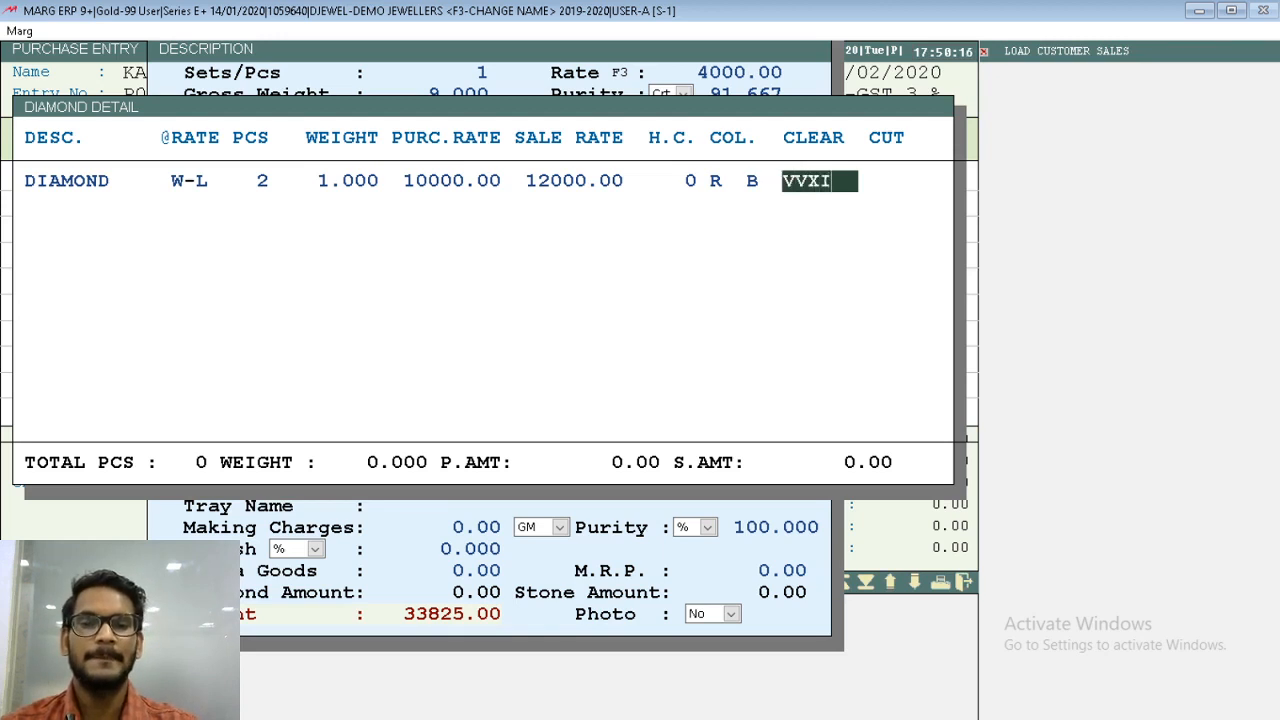
{"action": "key", "text": "Return"}
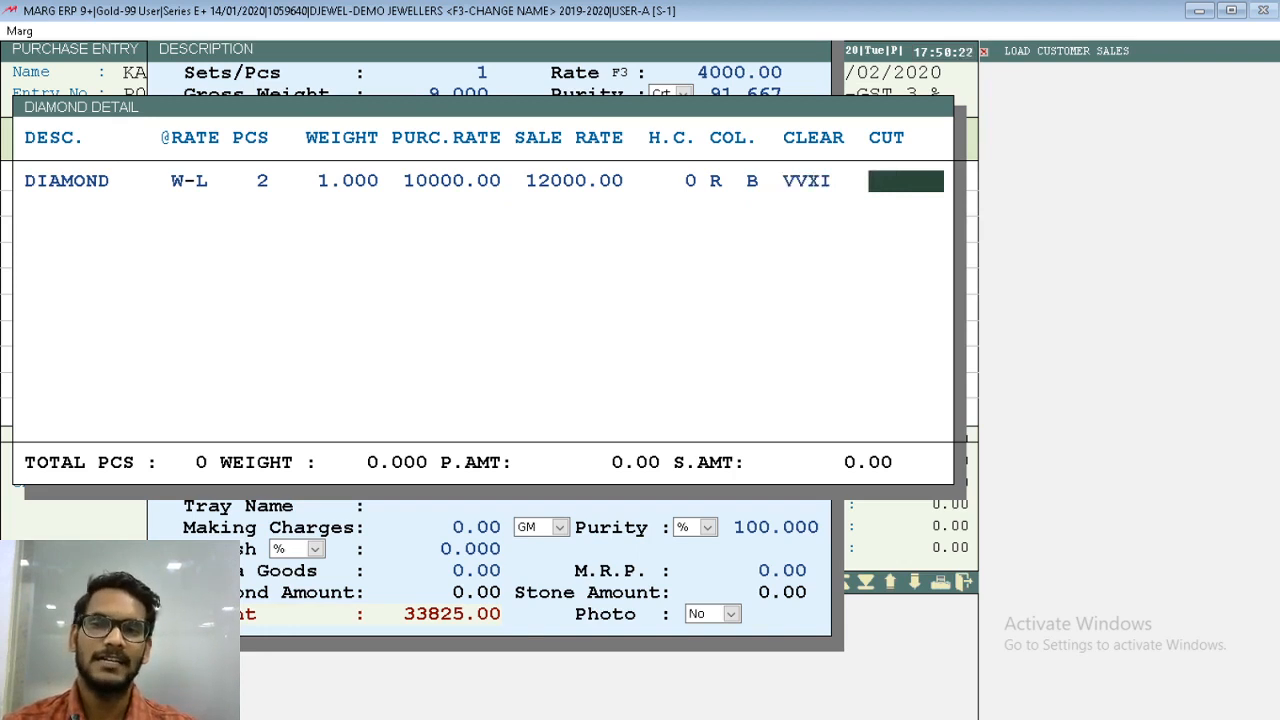
{"action": "type", "text": "ROUND"}
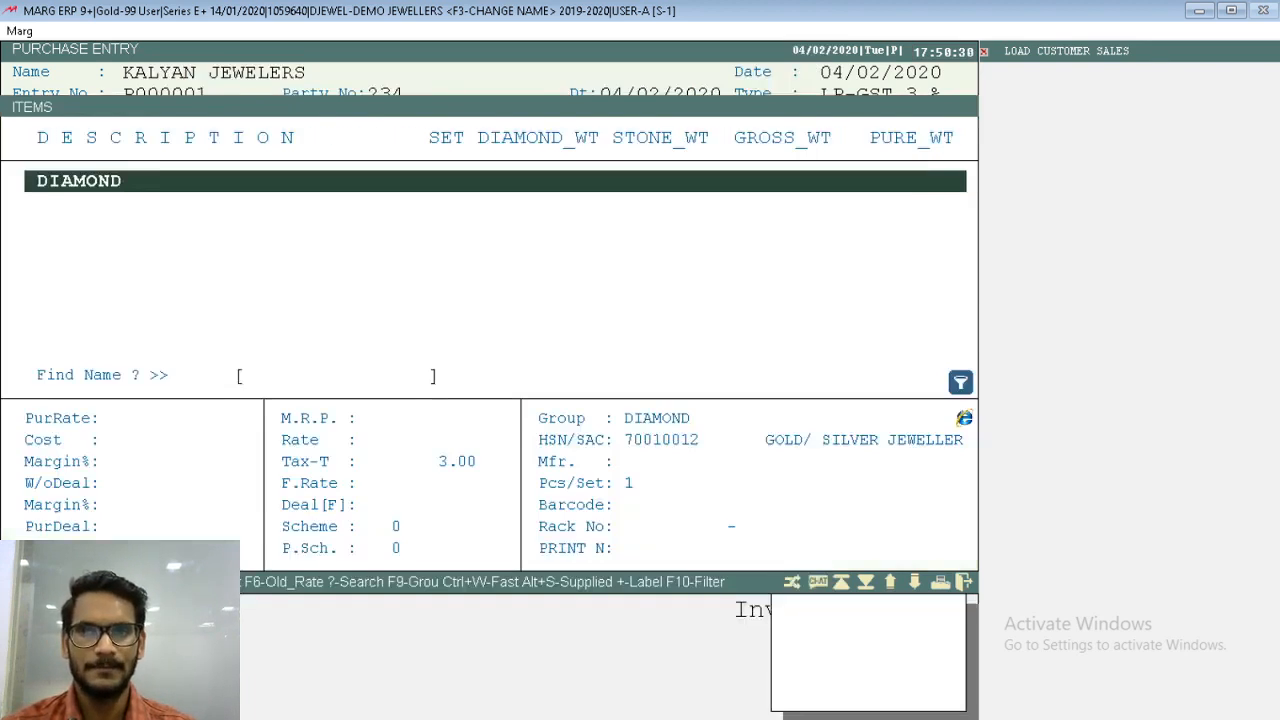
{"action": "key", "text": "Return"}
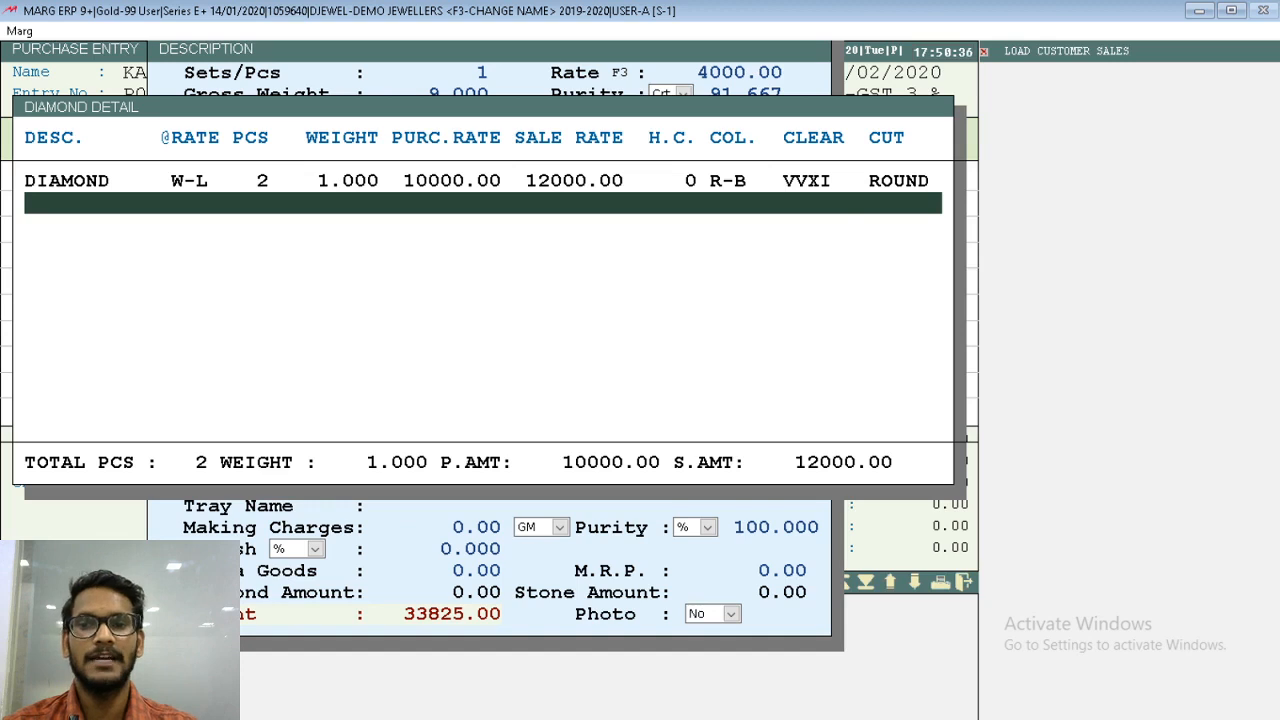
{"action": "key", "text": "Escape"}
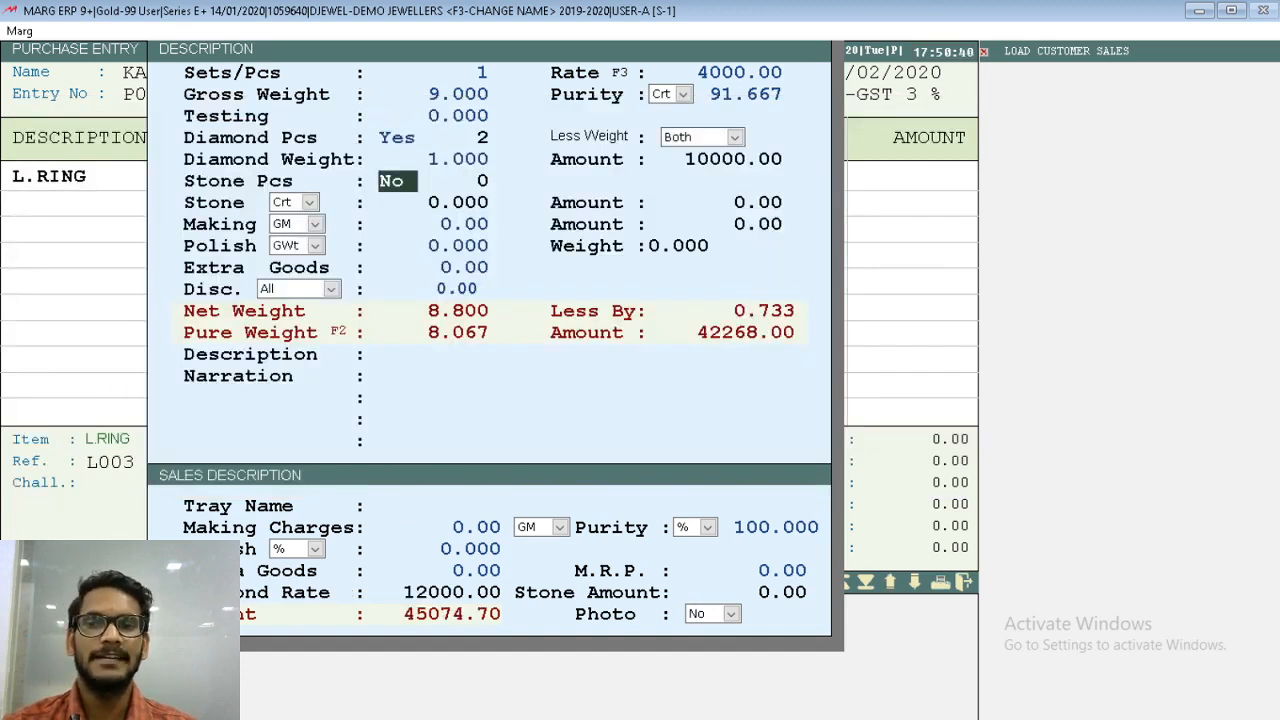
- Set the ring's Stone Pcs to Yes with STONE as the stone item
{"action": "key", "text": "y"}
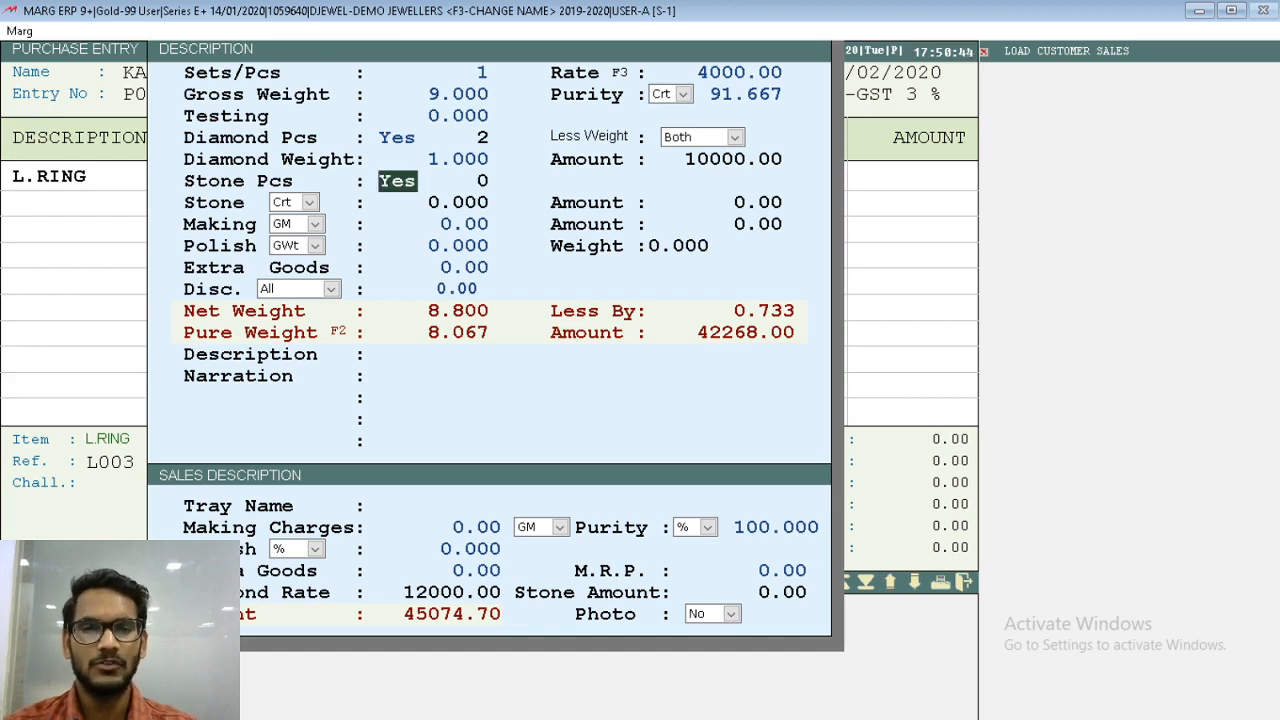
{"action": "key", "text": "Return"}
{"action": "key", "text": "Down"}
{"action": "key", "text": "Return"}
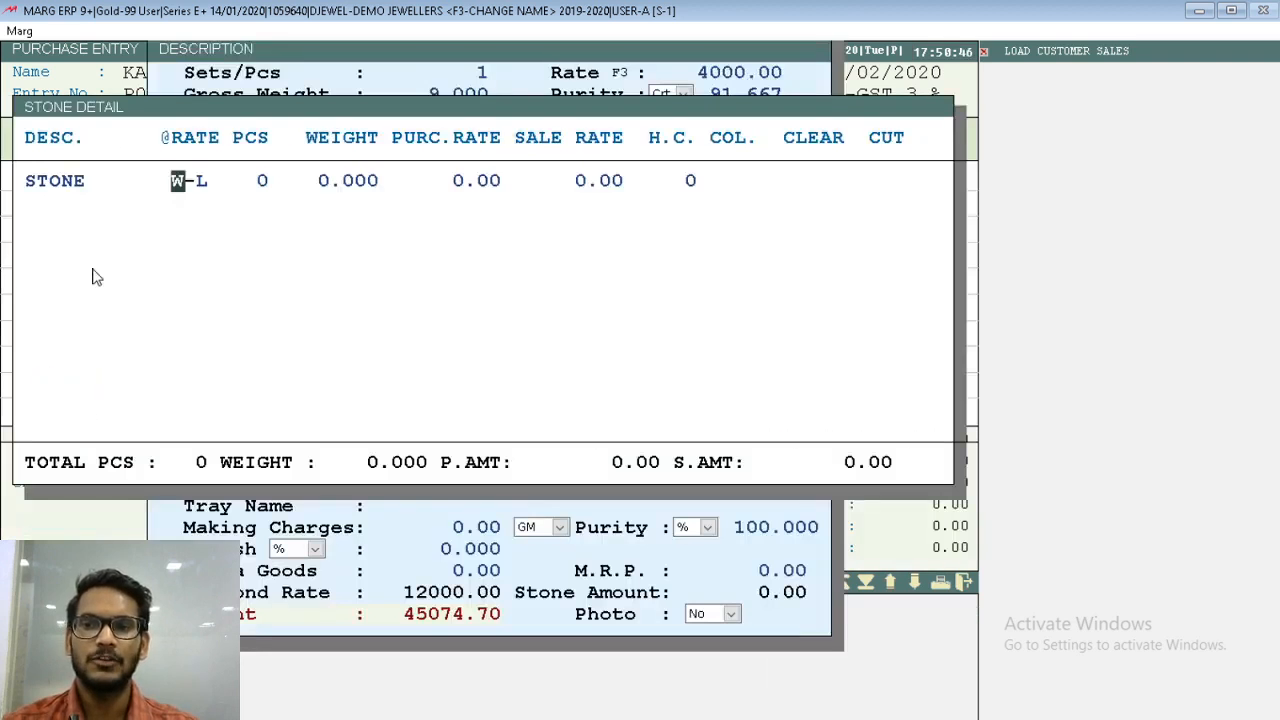
- Keep the stone's rate basis at W-L and set its Pcs to 3 and Weight to 4
{"action": "key", "text": "Return"}
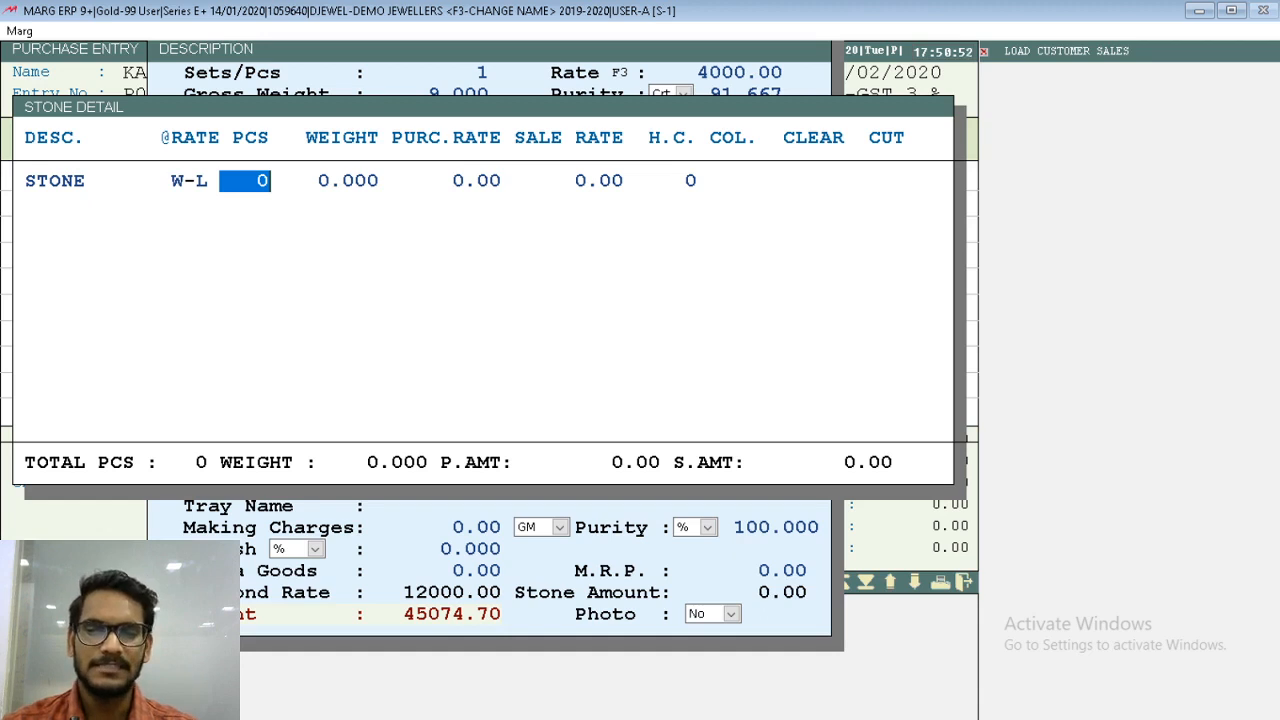
{"action": "type", "text": "3"}
{"action": "key", "text": "Return"}
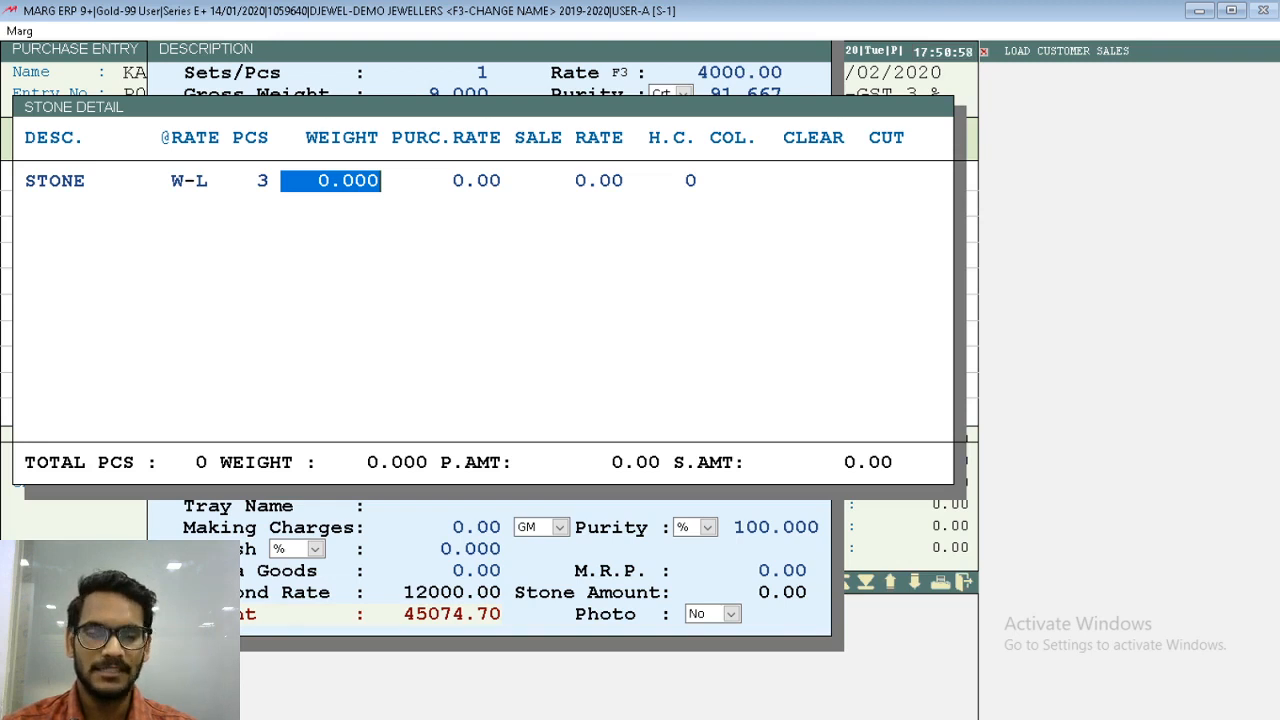
{"action": "type", "text": "4"}
{"action": "key", "text": "Return"}
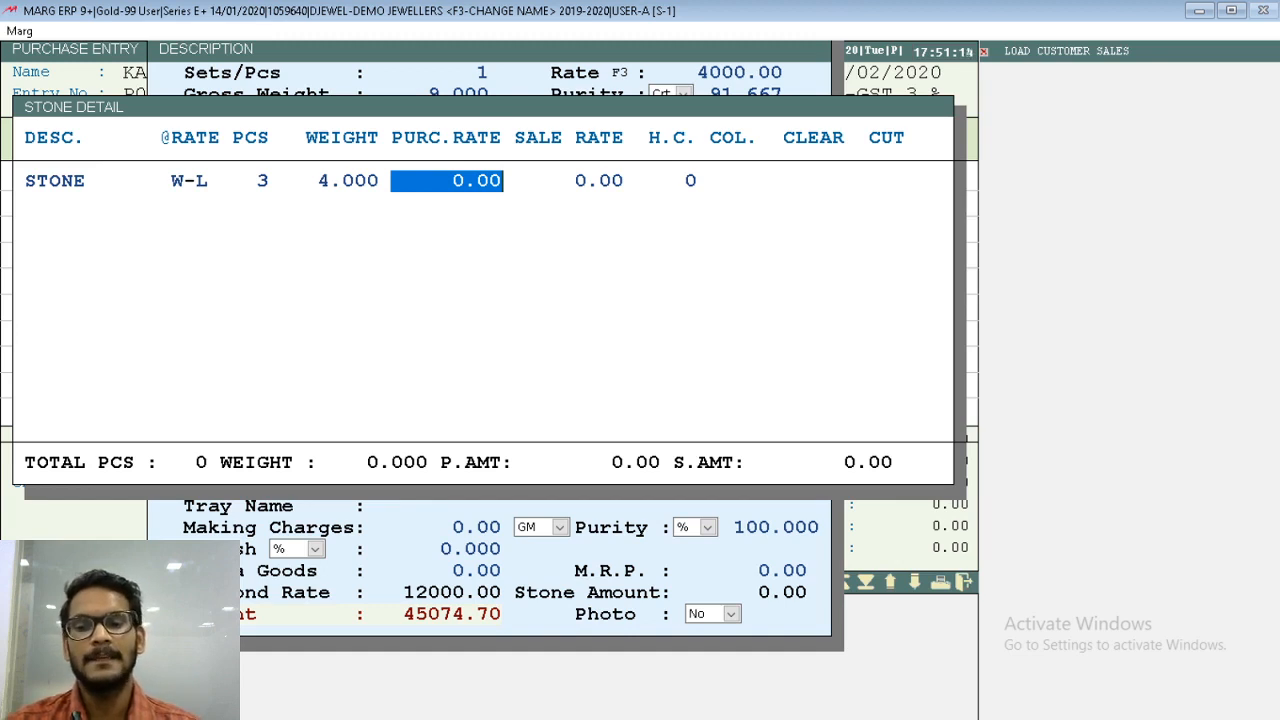
- Set the stone's purchase rate to 300 and sale rate to 400, leave its remaining attributes unfilled, and finish the stone detail
{"action": "type", "text": "300 ."}
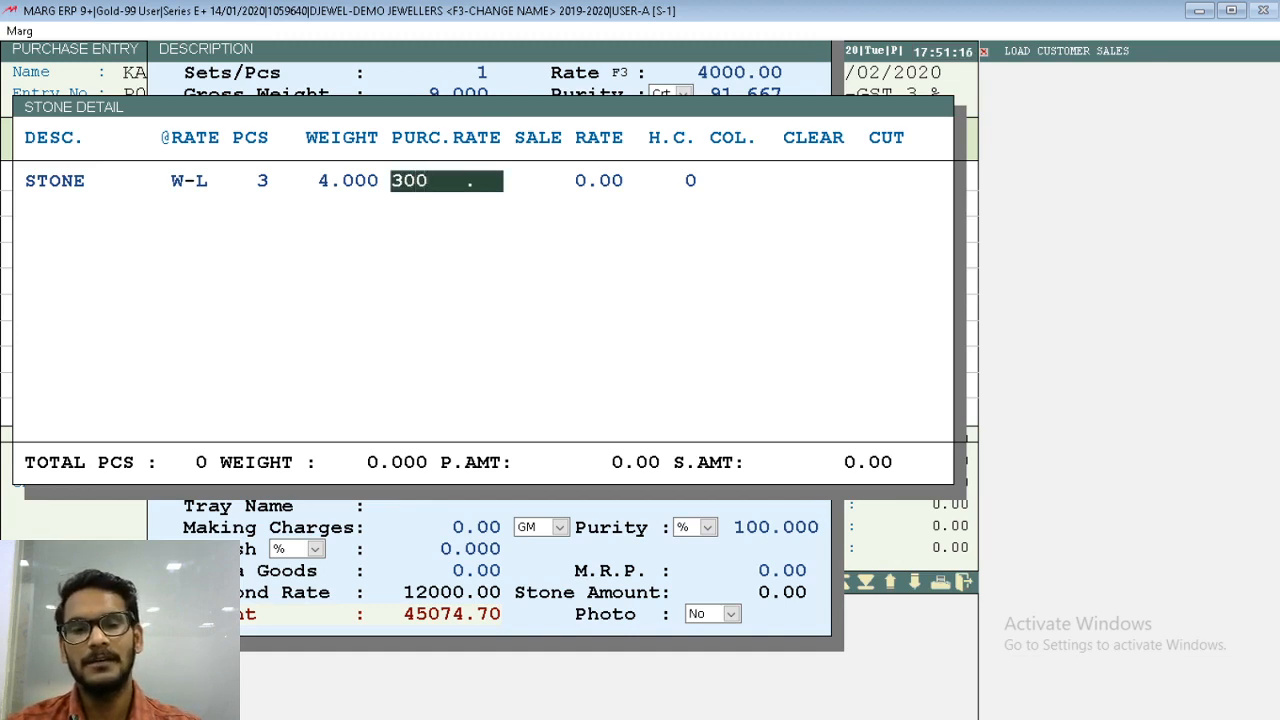
{"action": "key", "text": "Return"}
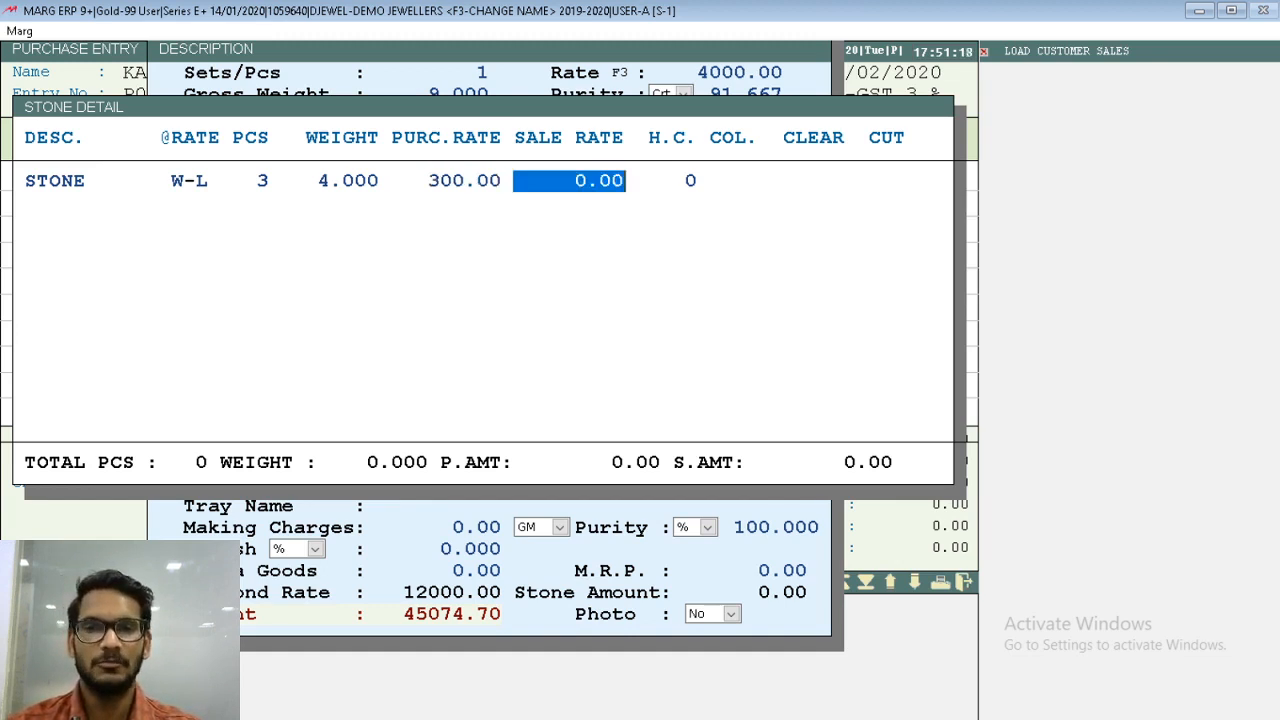
{"action": "type", "text": "400"}
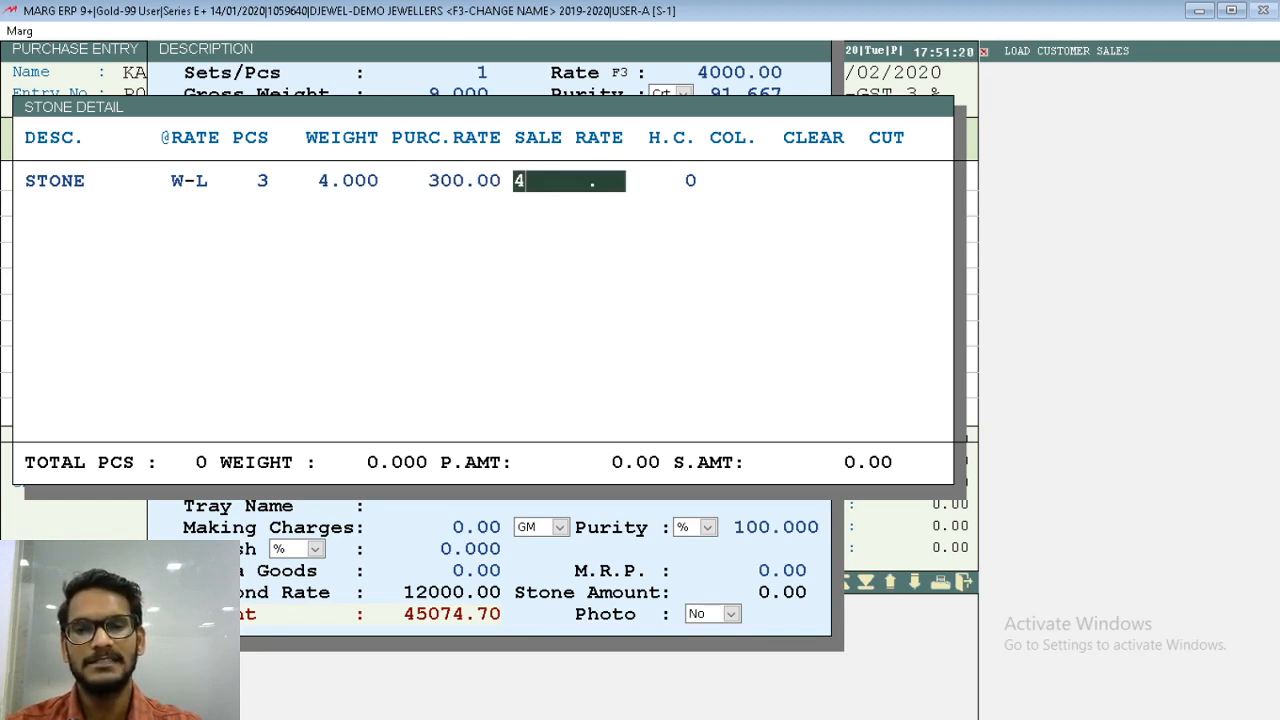
{"action": "key", "text": "Return"}
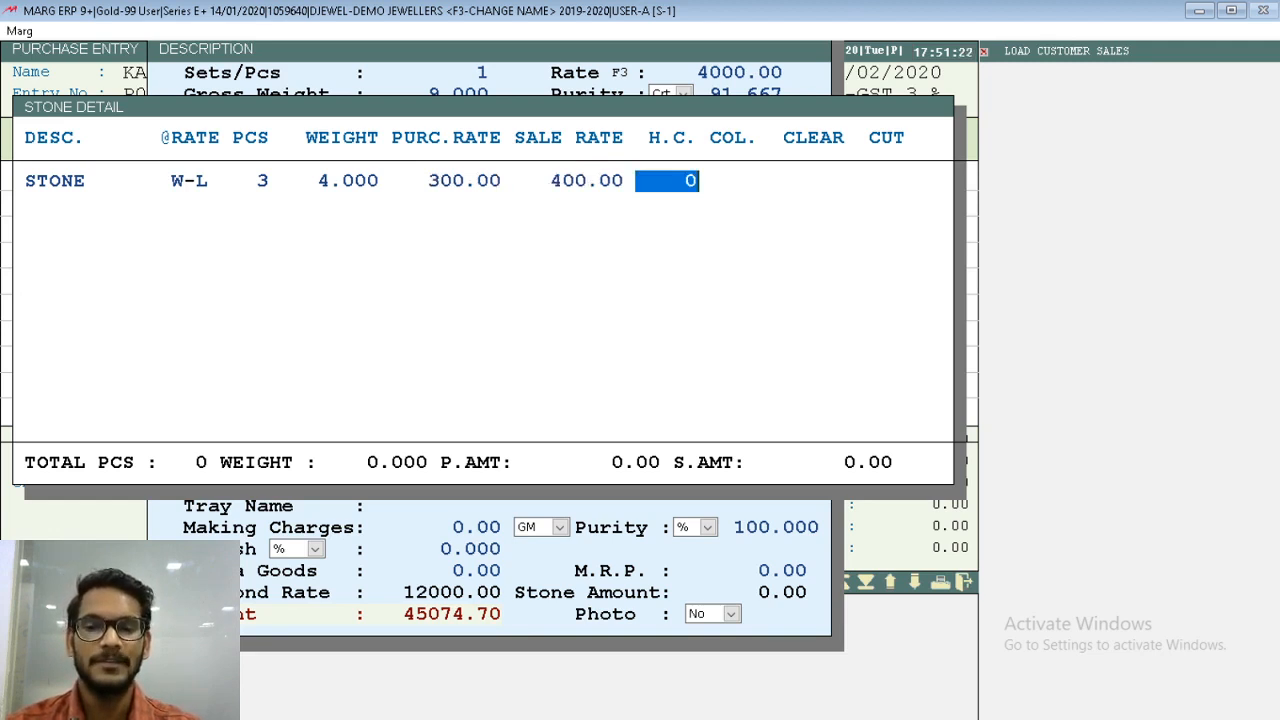
{"action": "key", "text": "Return"}
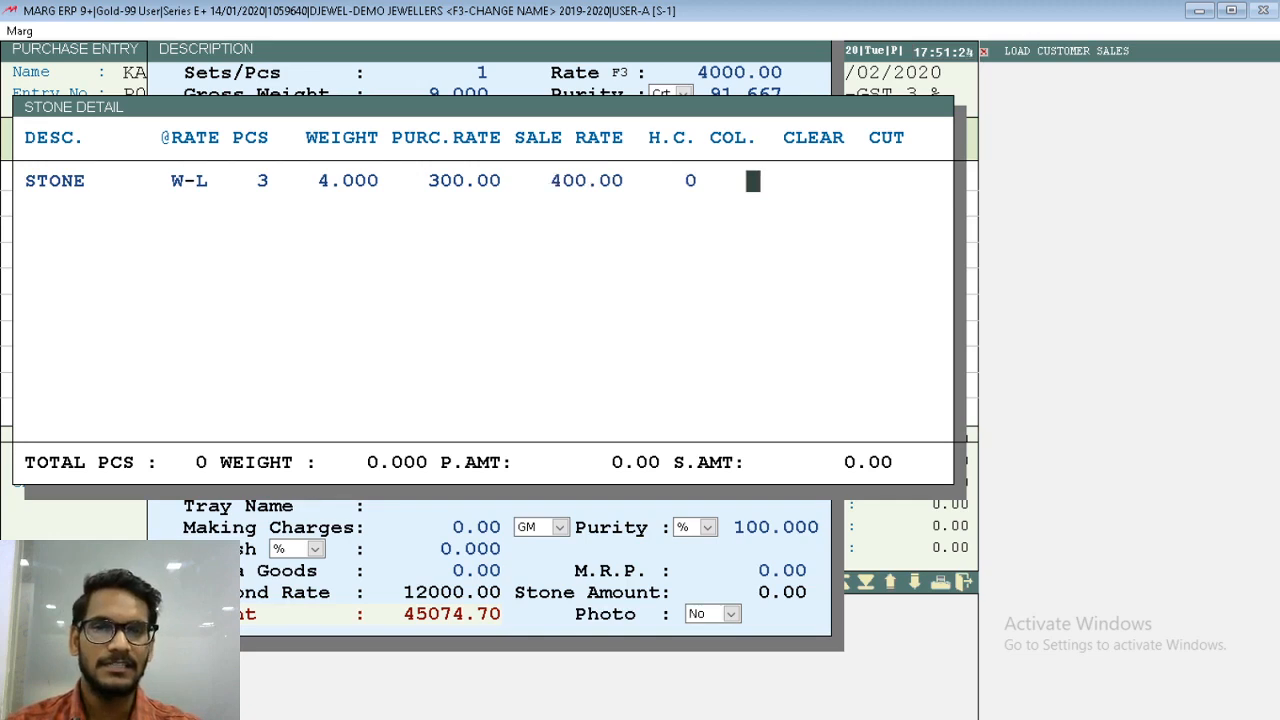
{"action": "key", "text": "Return"}
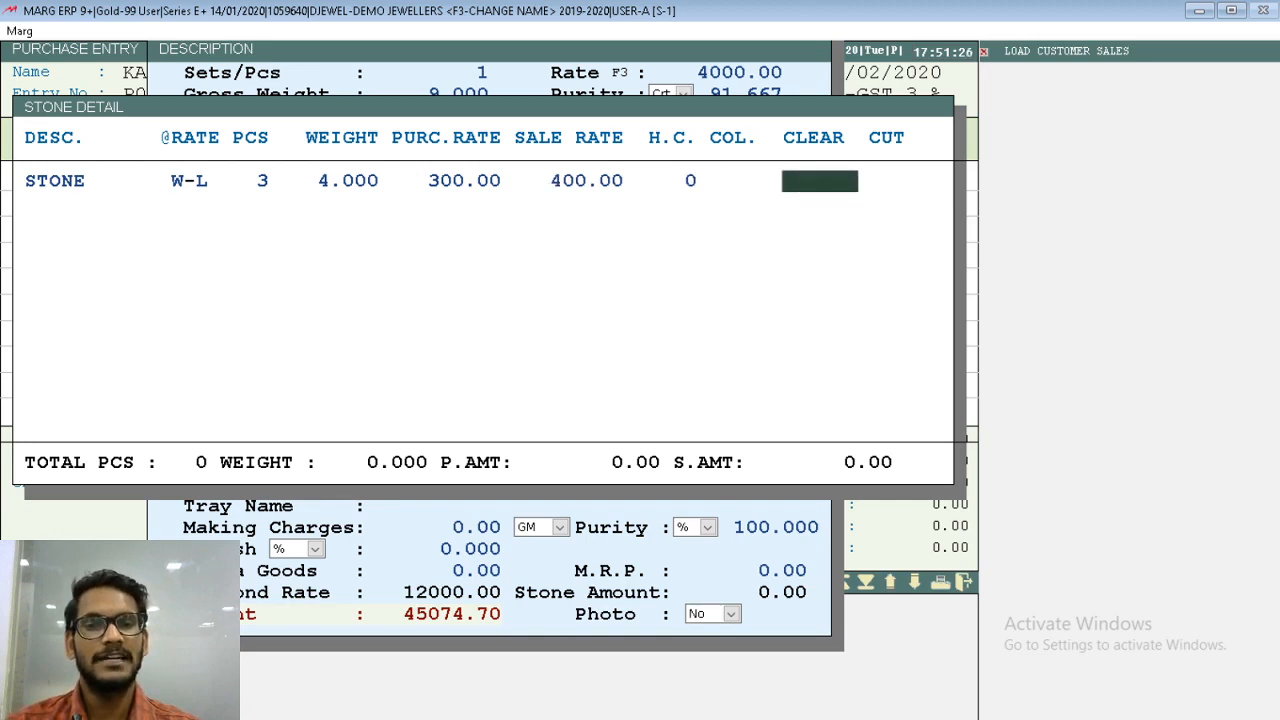
{"action": "key", "text": "Return"}
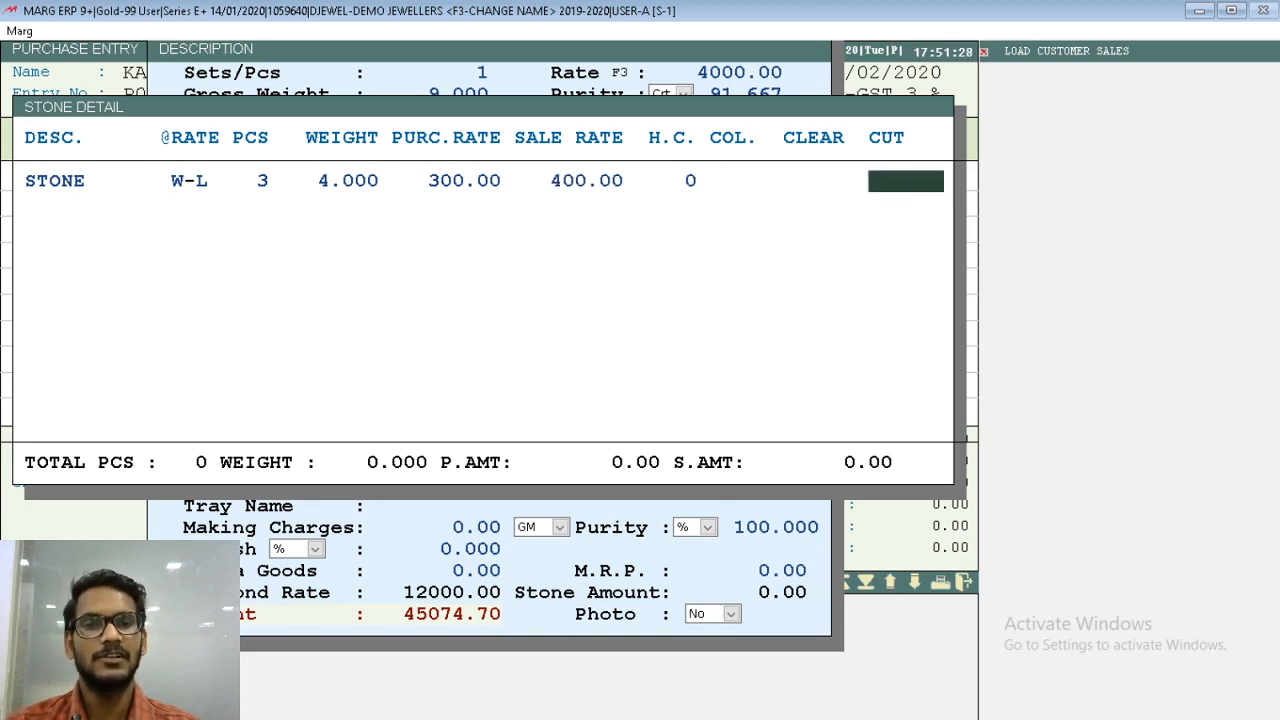
{"action": "key", "text": "Return"}
{"action": "key", "text": "Escape"}
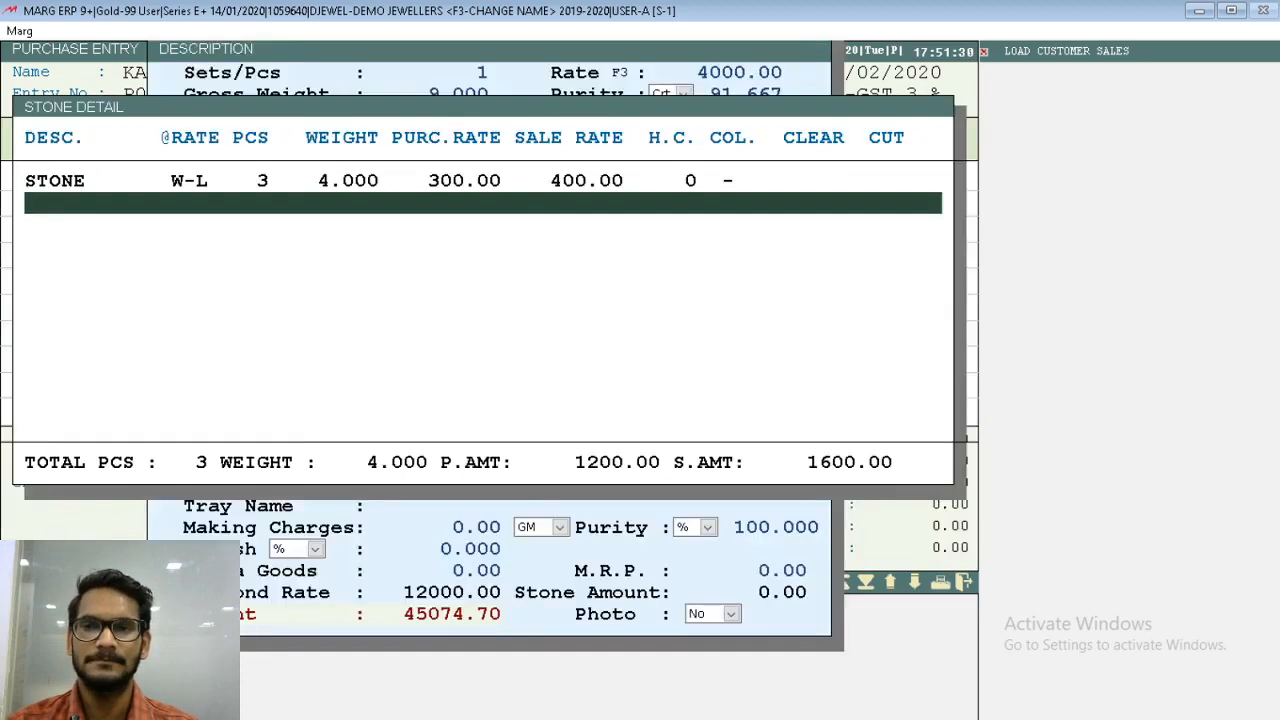
{"action": "key", "text": "Escape"}
- Try Gm as the weight unit for the ring's stone
{"action": "key", "text": "alt+Down"}
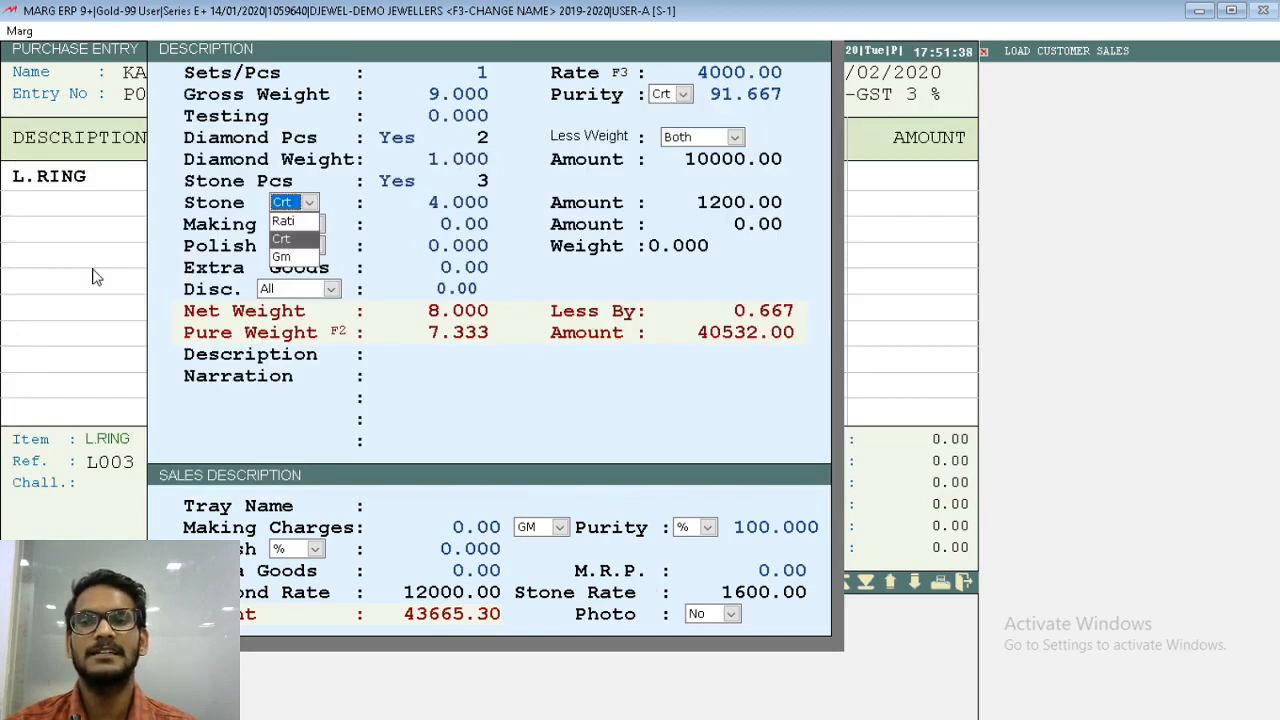
{"action": "key", "text": "Up"}
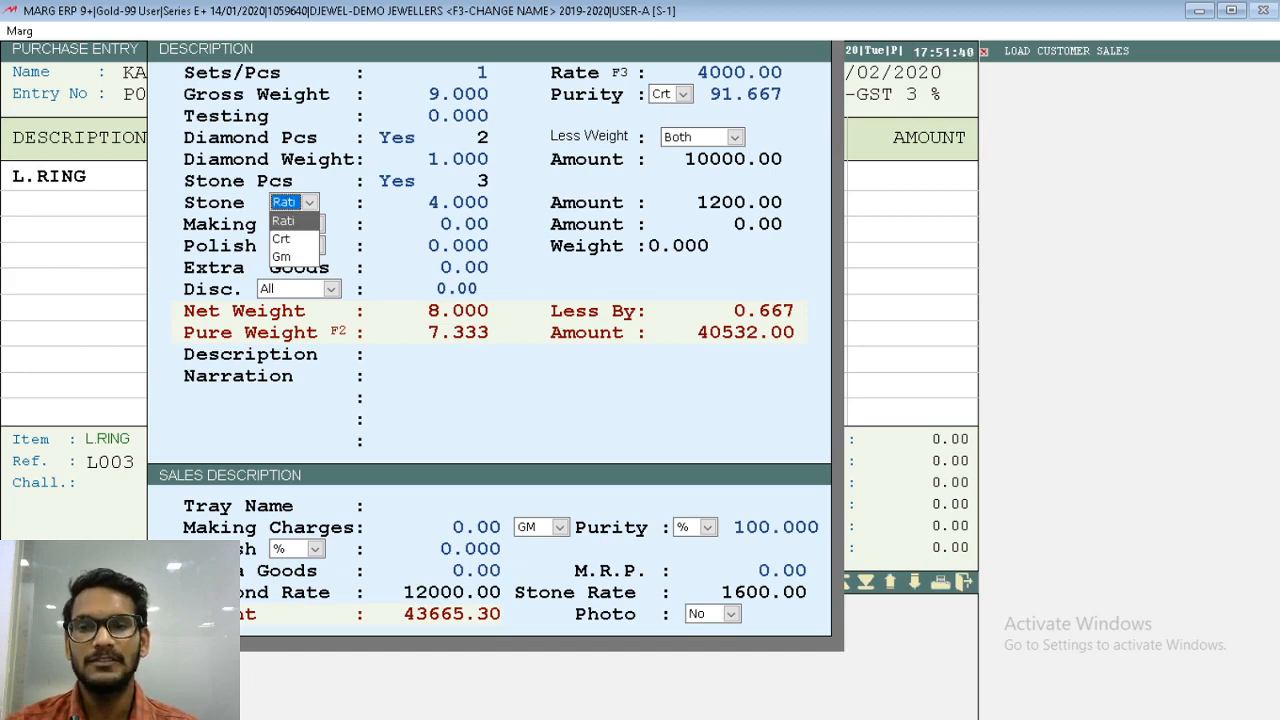
{"action": "key", "text": "Down"}
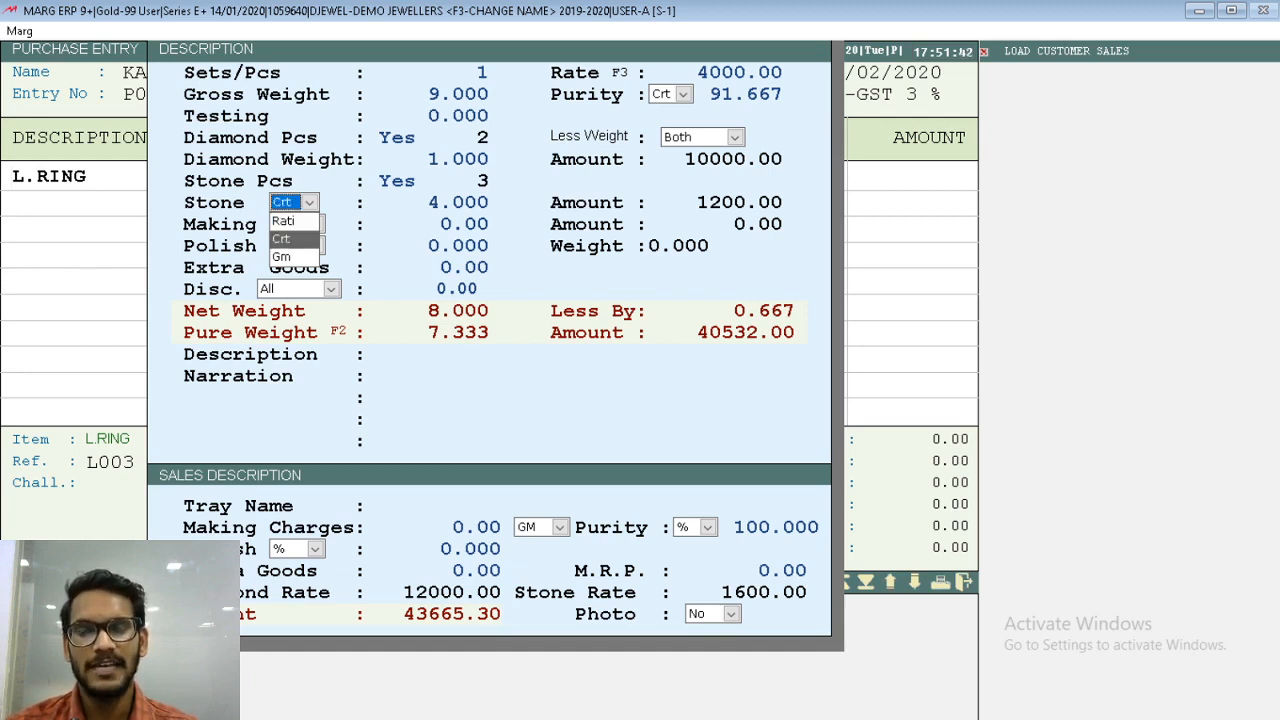
{"action": "key", "text": "Down"}
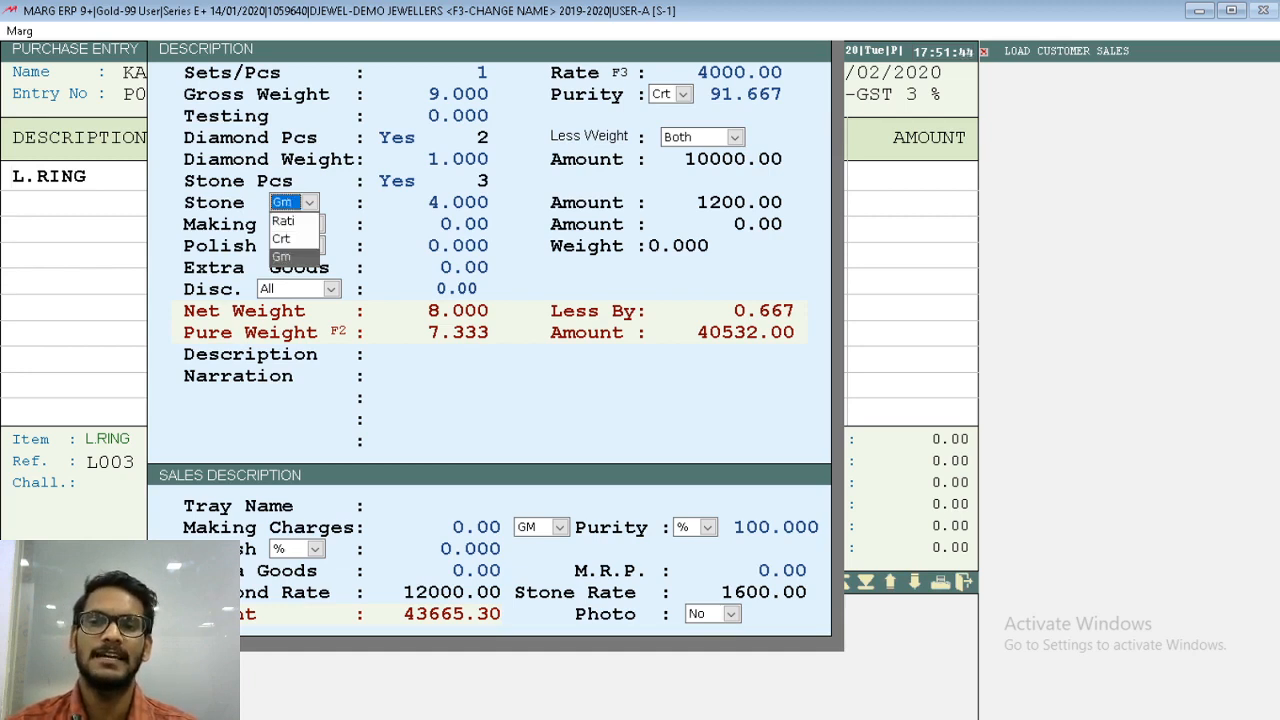
{"action": "key", "text": "Up"}
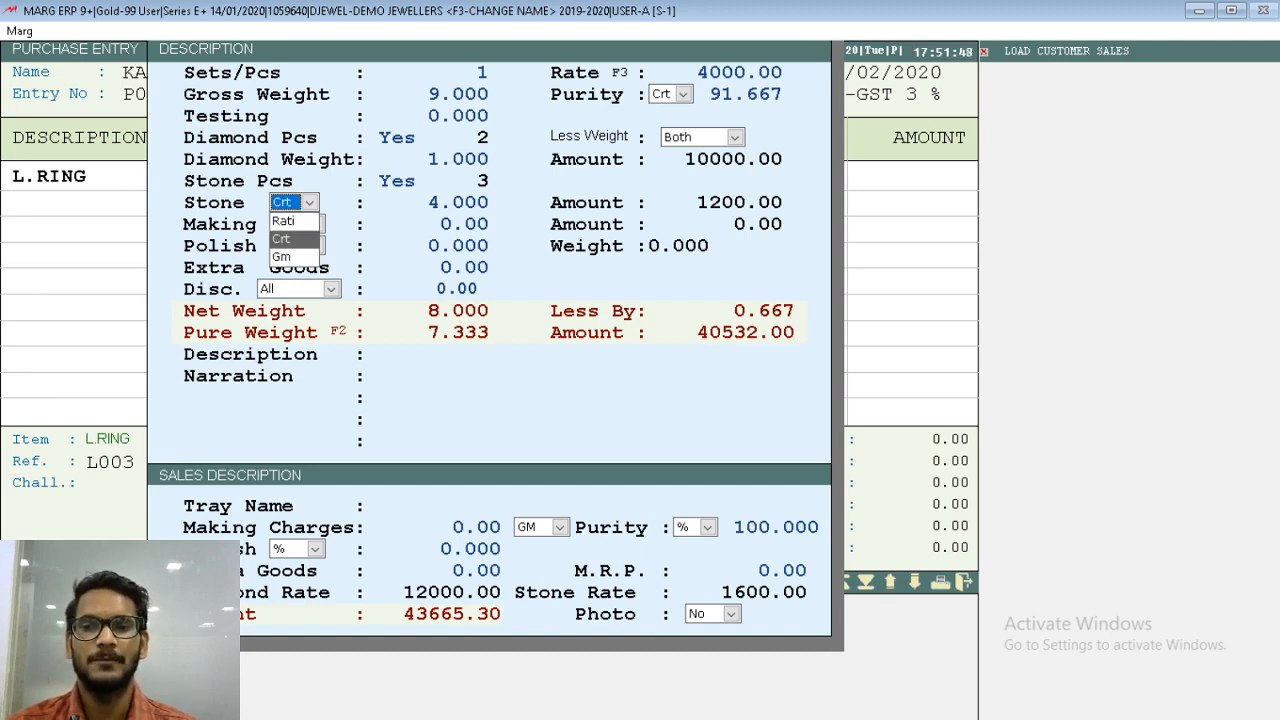
{"action": "key", "text": "Down"}
{"action": "key", "text": "Return"}
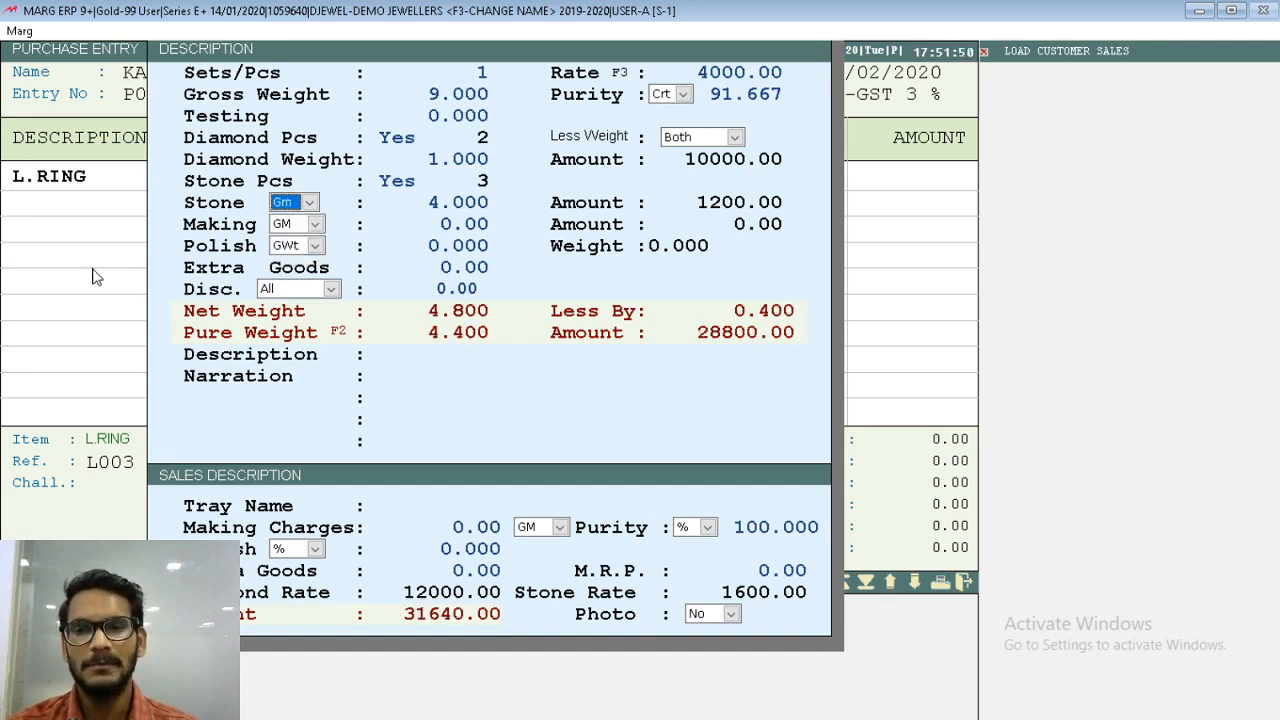
- Set the stone's weight unit to Crt
{"action": "key", "text": "alt+Down"}
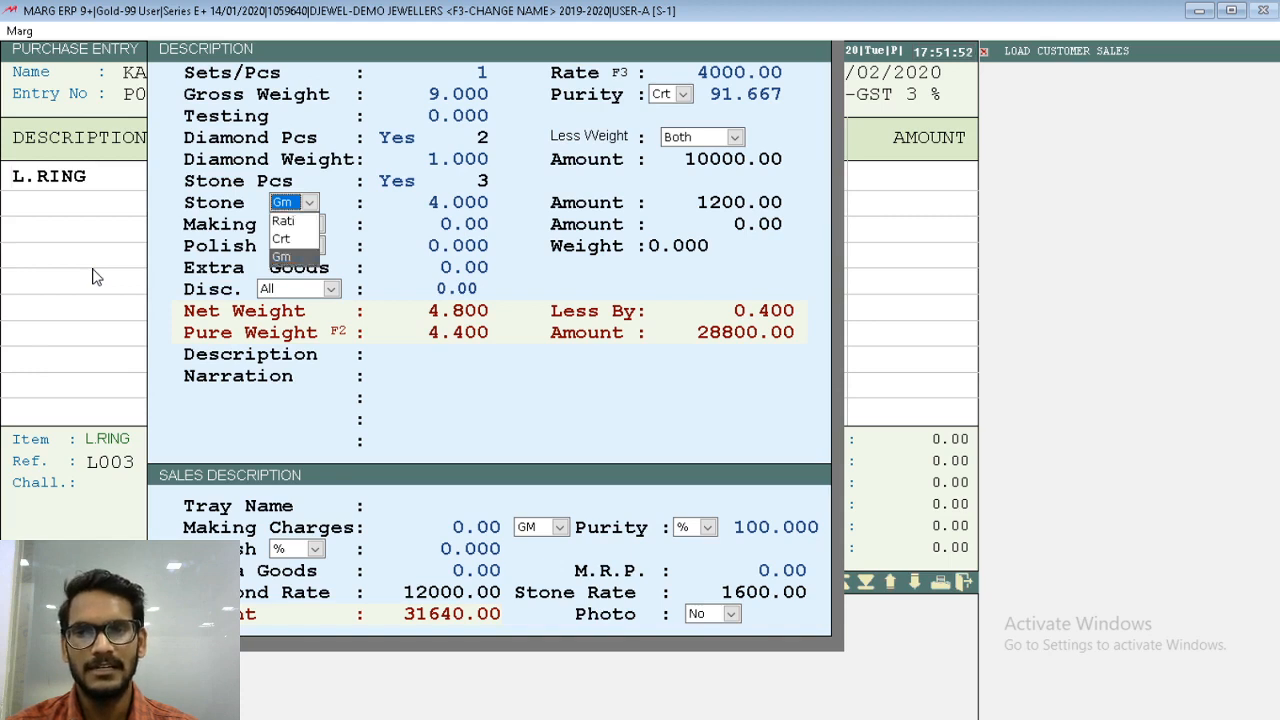
{"action": "key", "text": "Up"}
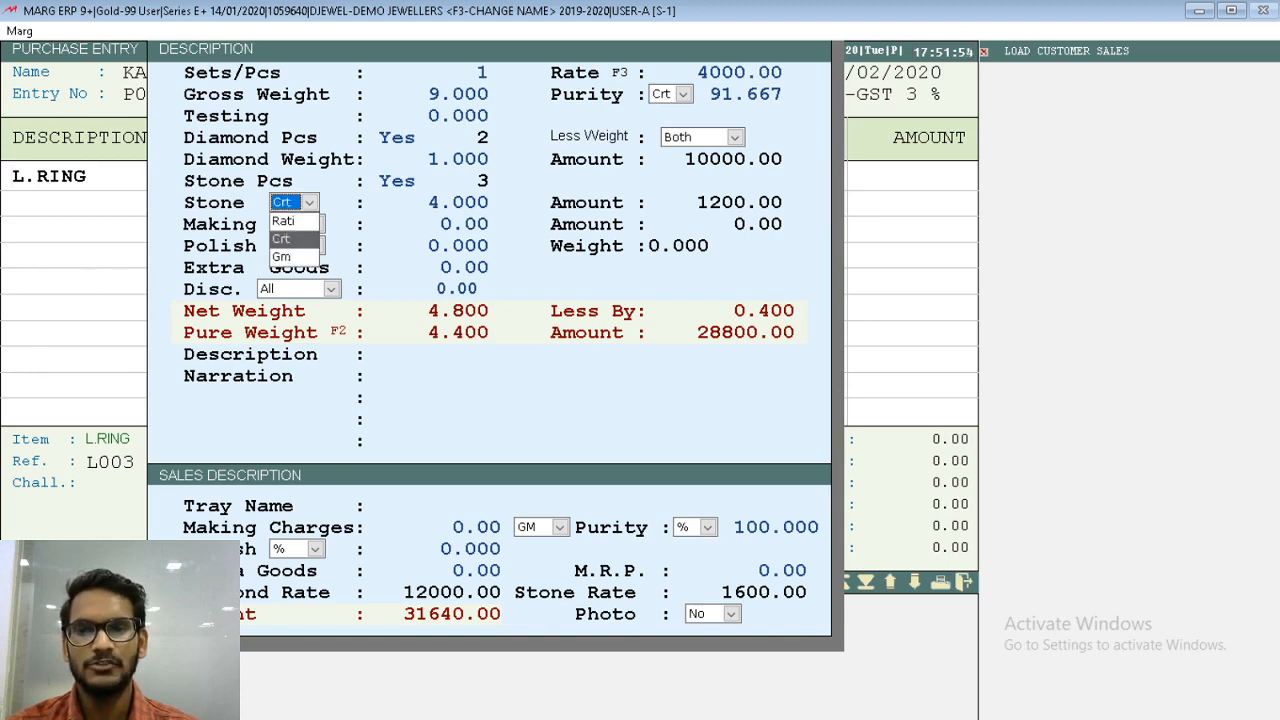
{"action": "key", "text": "Return"}
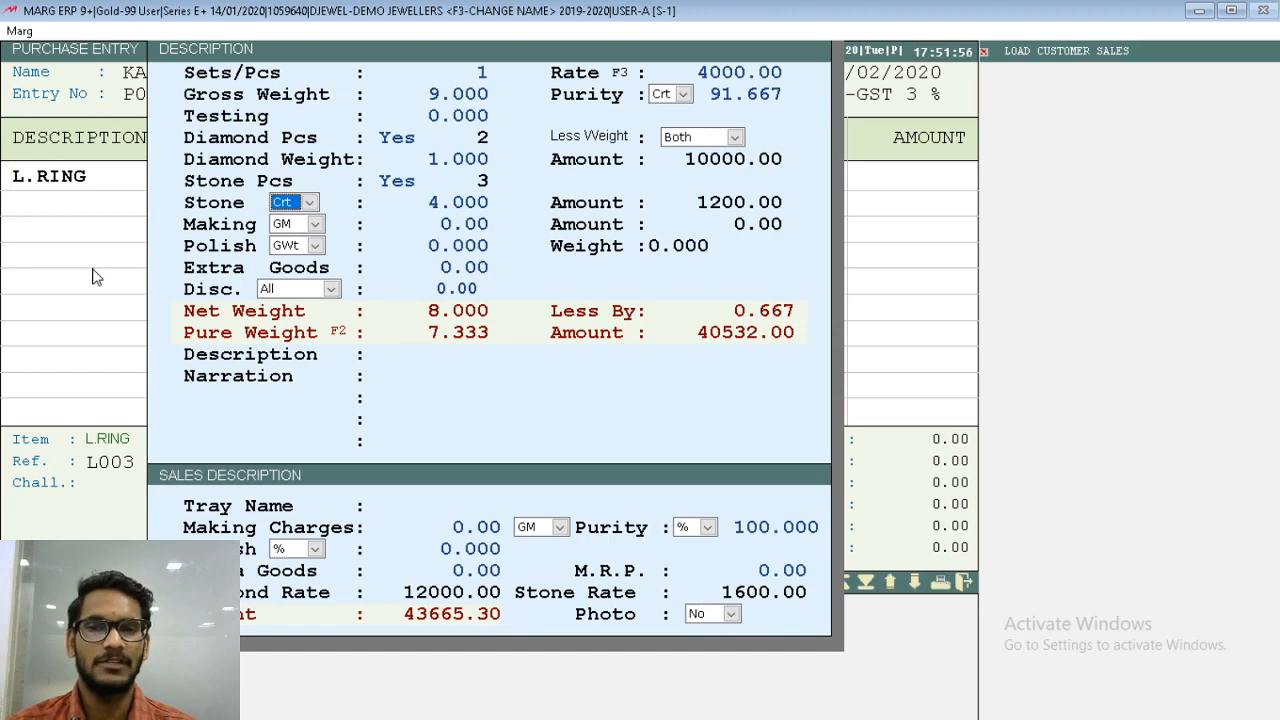
{"action": "key", "text": "Return"}
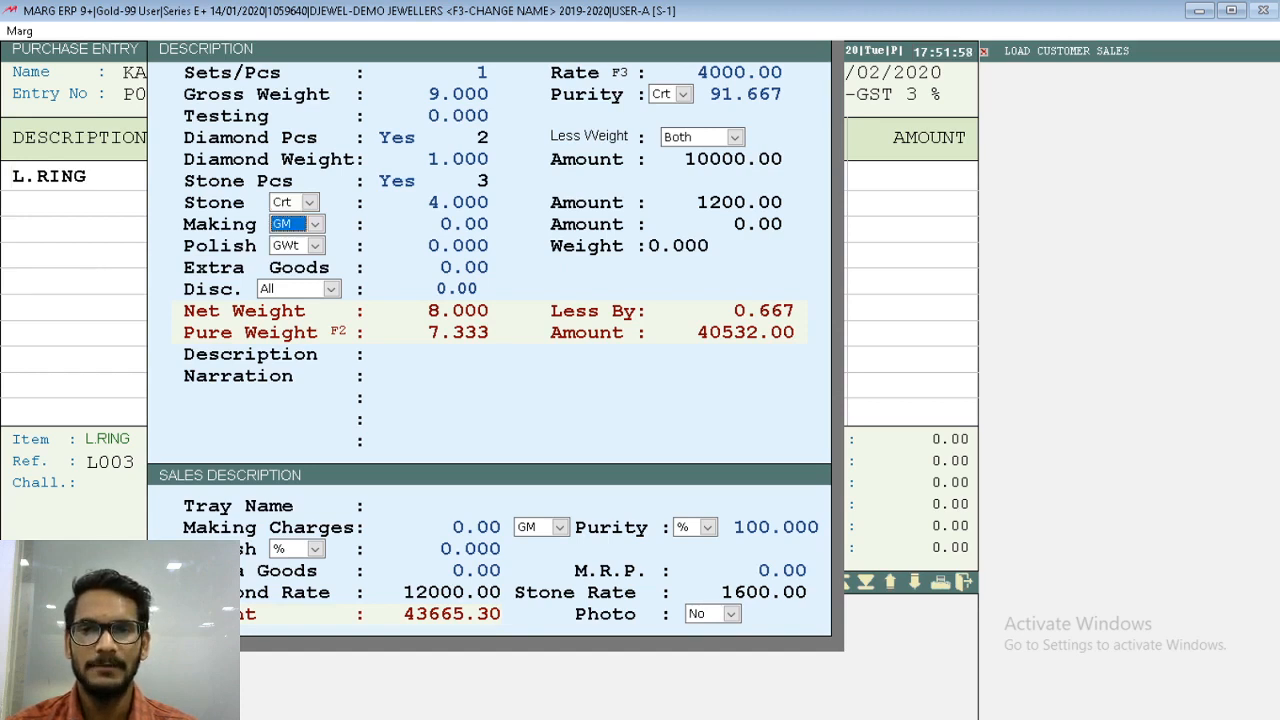
- Keep the purchase making charge basis at GM and leave its rate at 0.00
{"action": "key", "text": "Return"}
{"action": "key", "text": "Up"}
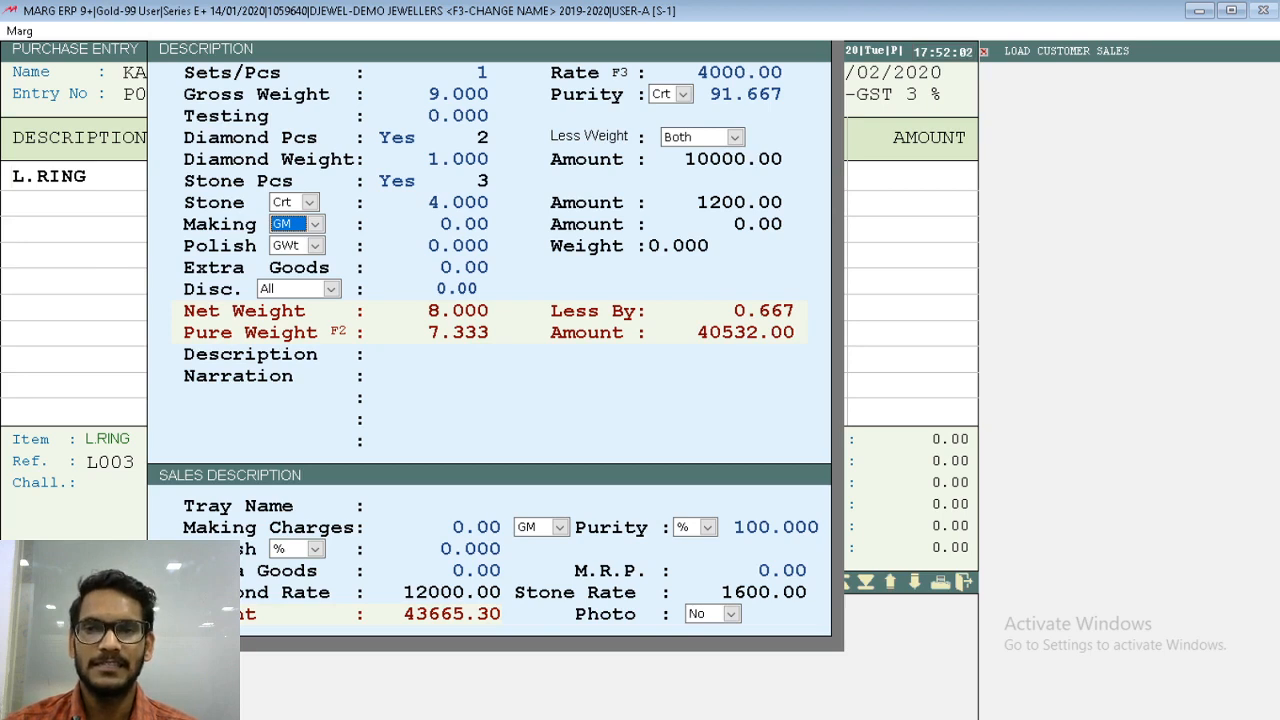
{"action": "key", "text": "alt+Down"}
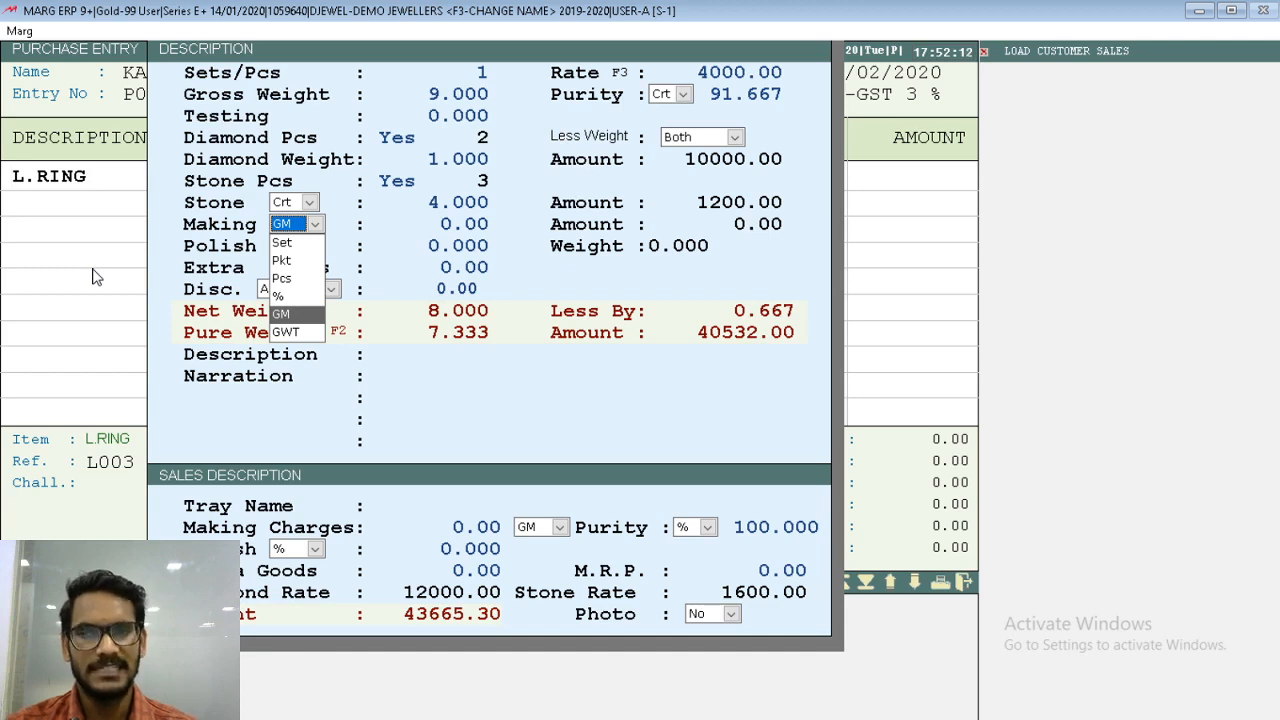
{"action": "key", "text": "Return"}
{"action": "key", "text": "Return"}
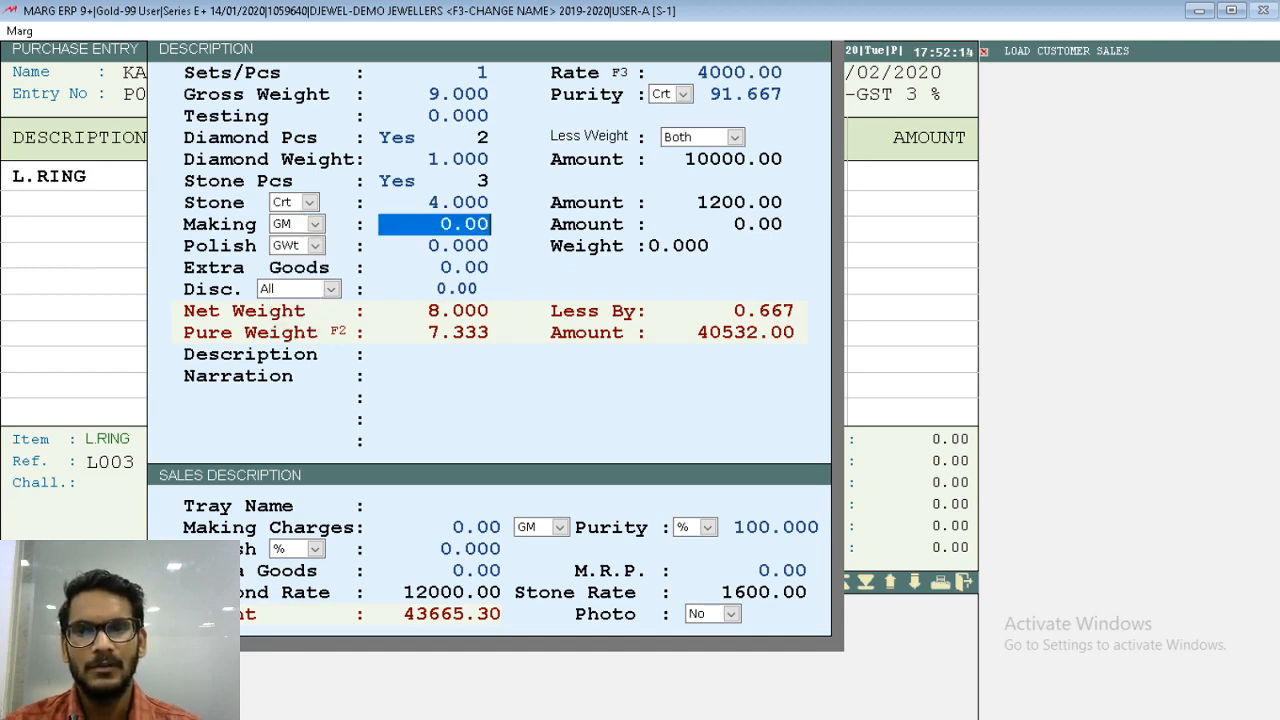
{"action": "key", "text": "Return"}
- Set the purchase polish basis to % and leave the polish value at 0.000
{"action": "key", "text": "space"}
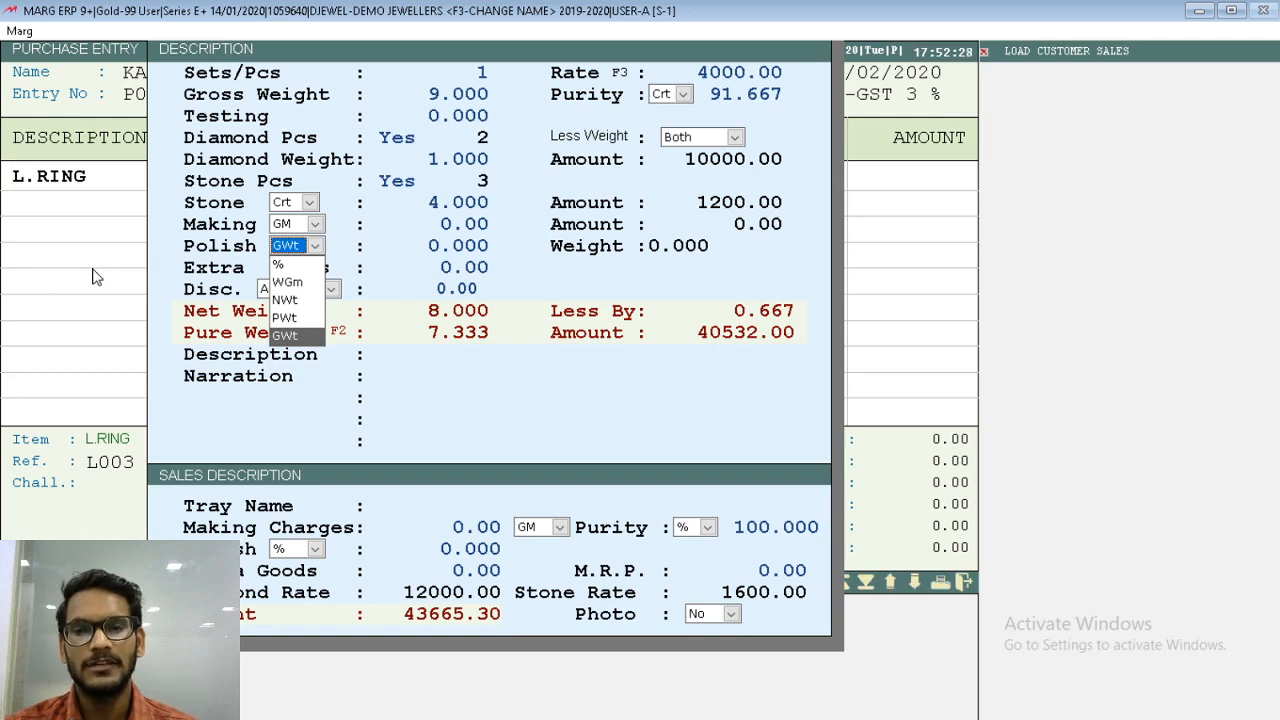
{"action": "key", "text": "Up"}
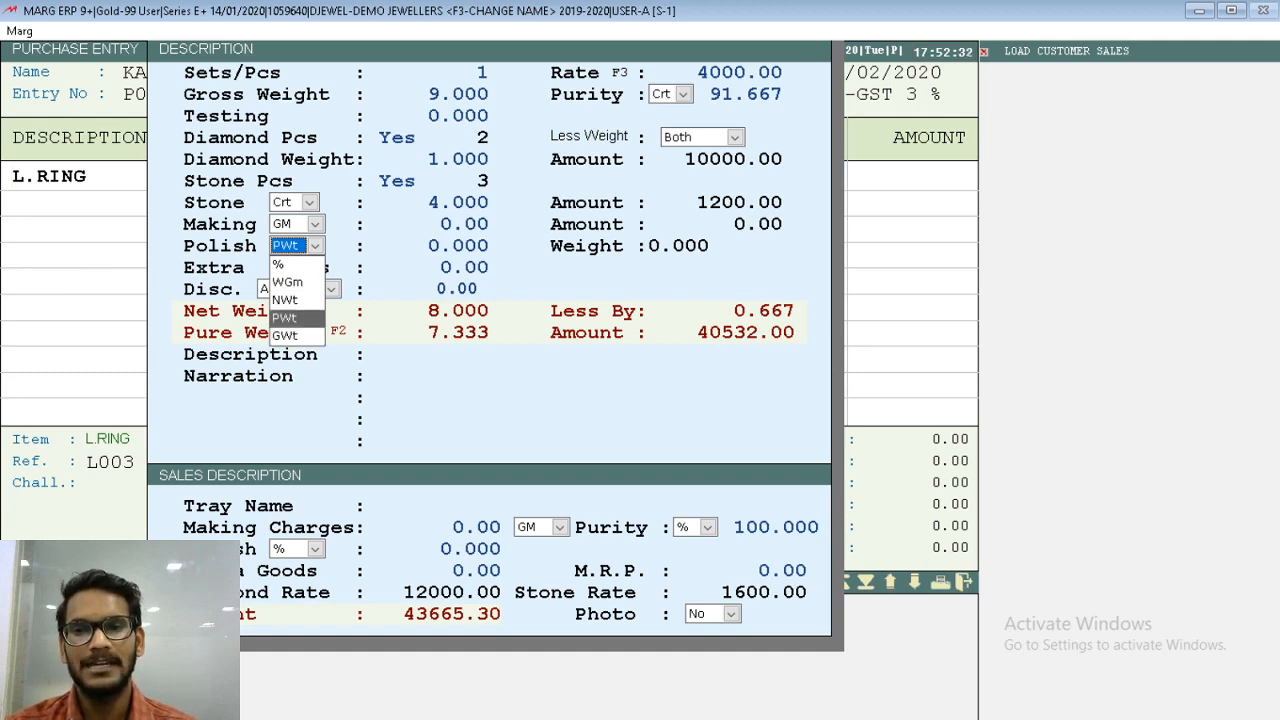
{"action": "key", "text": "Up"}
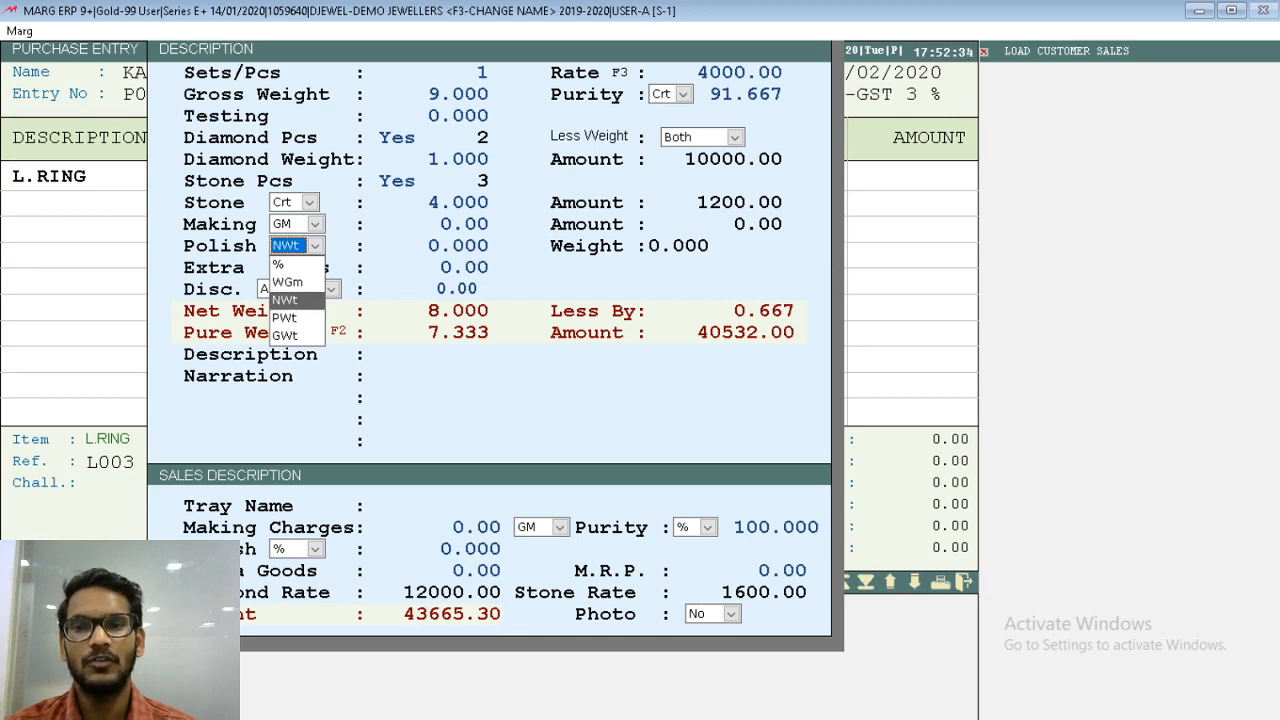
{"action": "key", "text": "Up"}
{"action": "key", "text": "Up"}
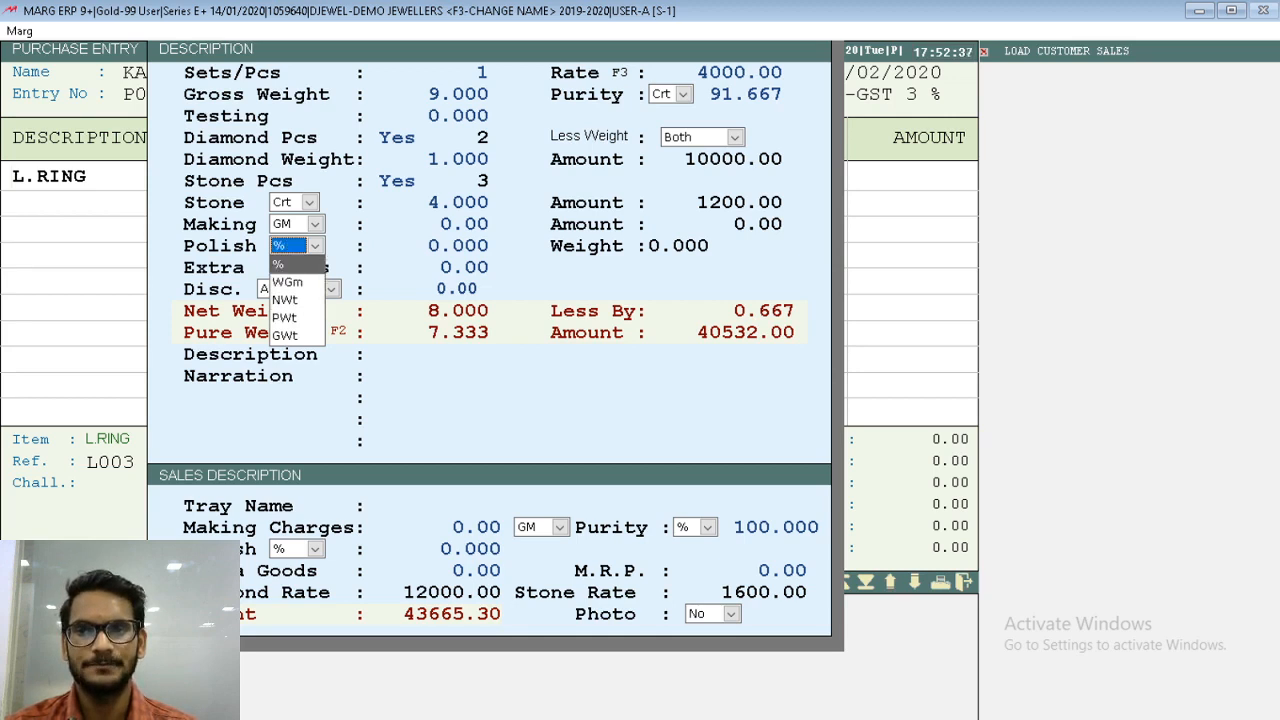
{"action": "key", "text": "Return"}
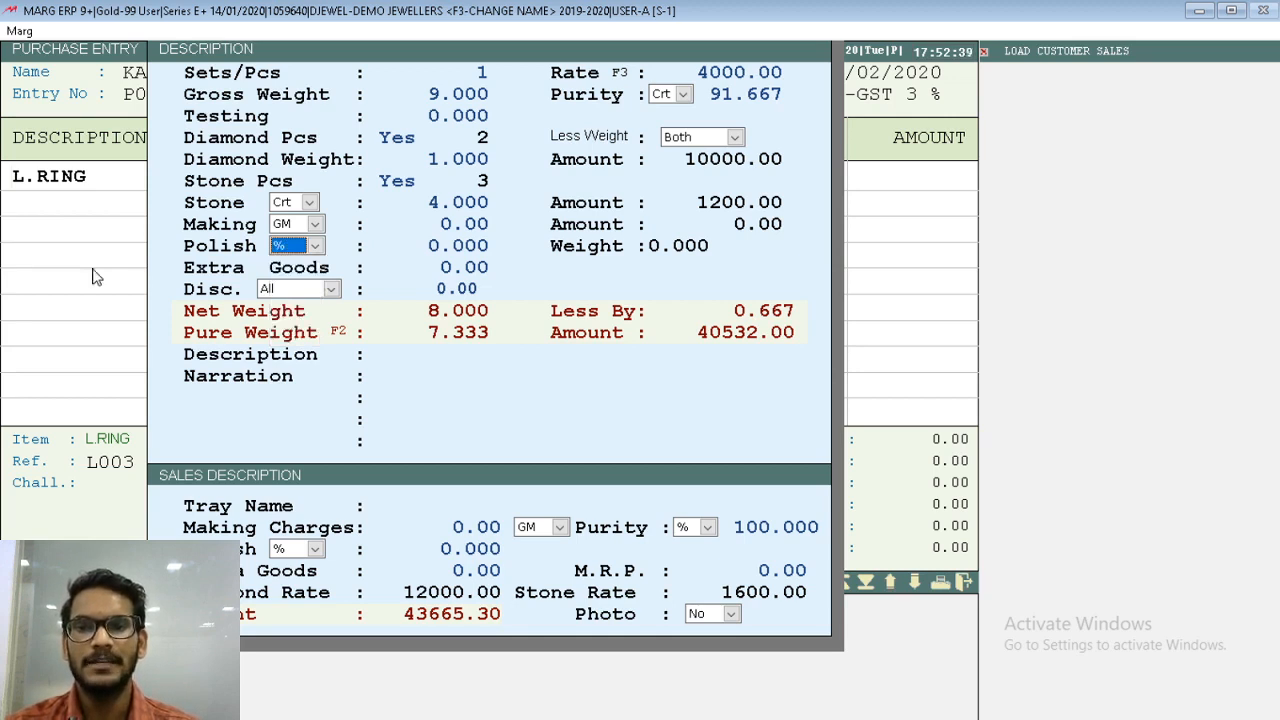
{"action": "key", "text": "Return"}
{"action": "key", "text": "Return"}
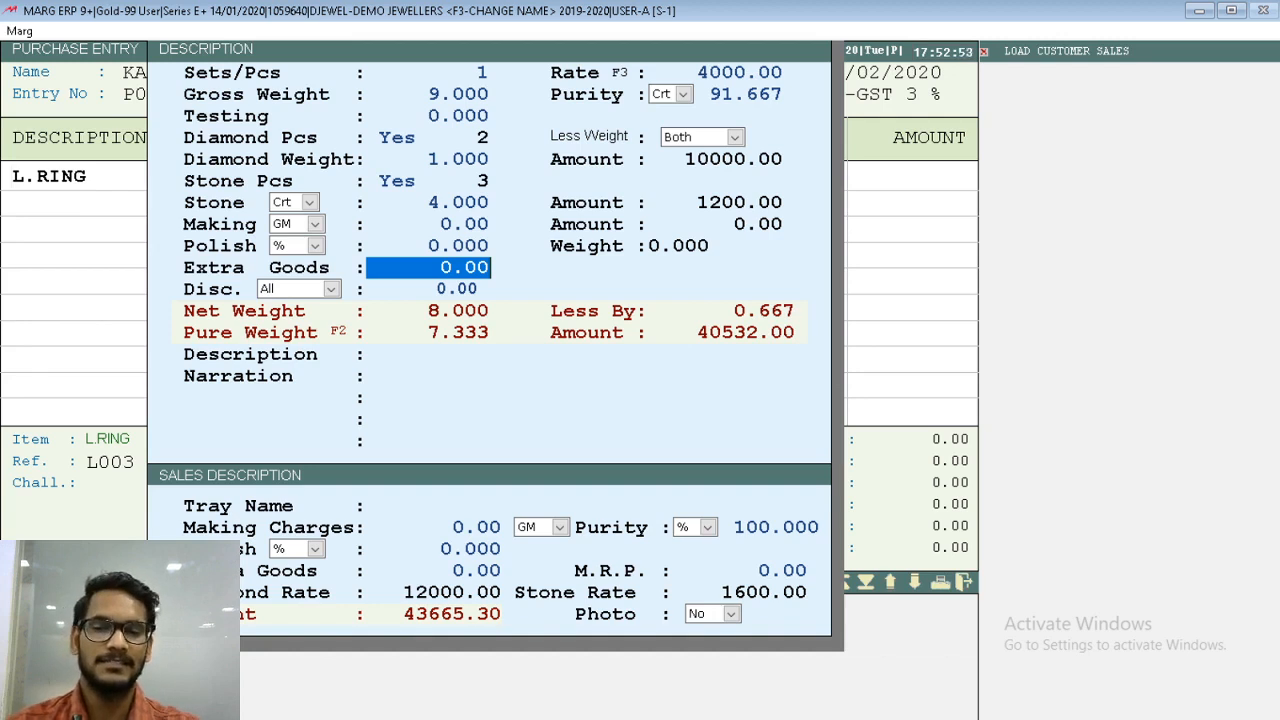
- Enter 40 as the purchase extra goods amount, described as HALL MARK CHARGES
{"action": "type", "text": "40"}
{"action": "key", "text": "Return"}
{"action": "type", "text": "HAAL"}
{"action": "key", "text": "BackSpace"}
{"action": "key", "text": "BackSpace"}
{"action": "type", "text": "LL"}
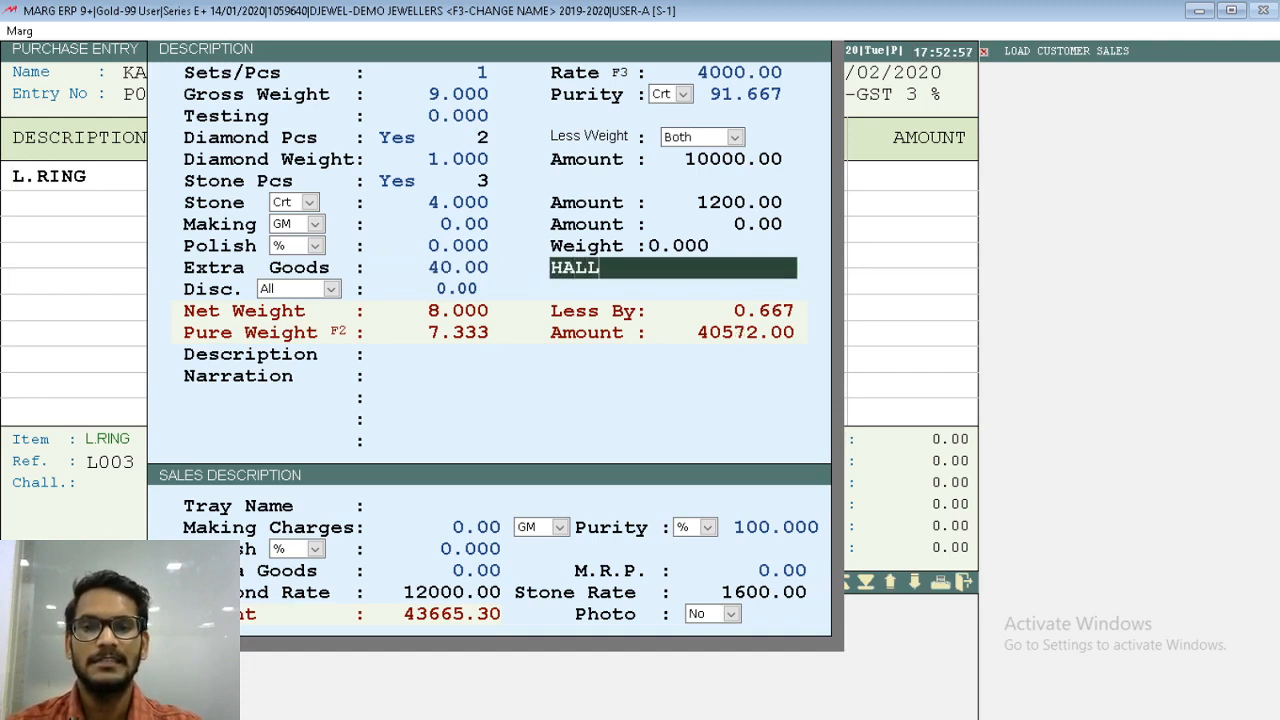
{"action": "type", "text": " MARK CHAR"}
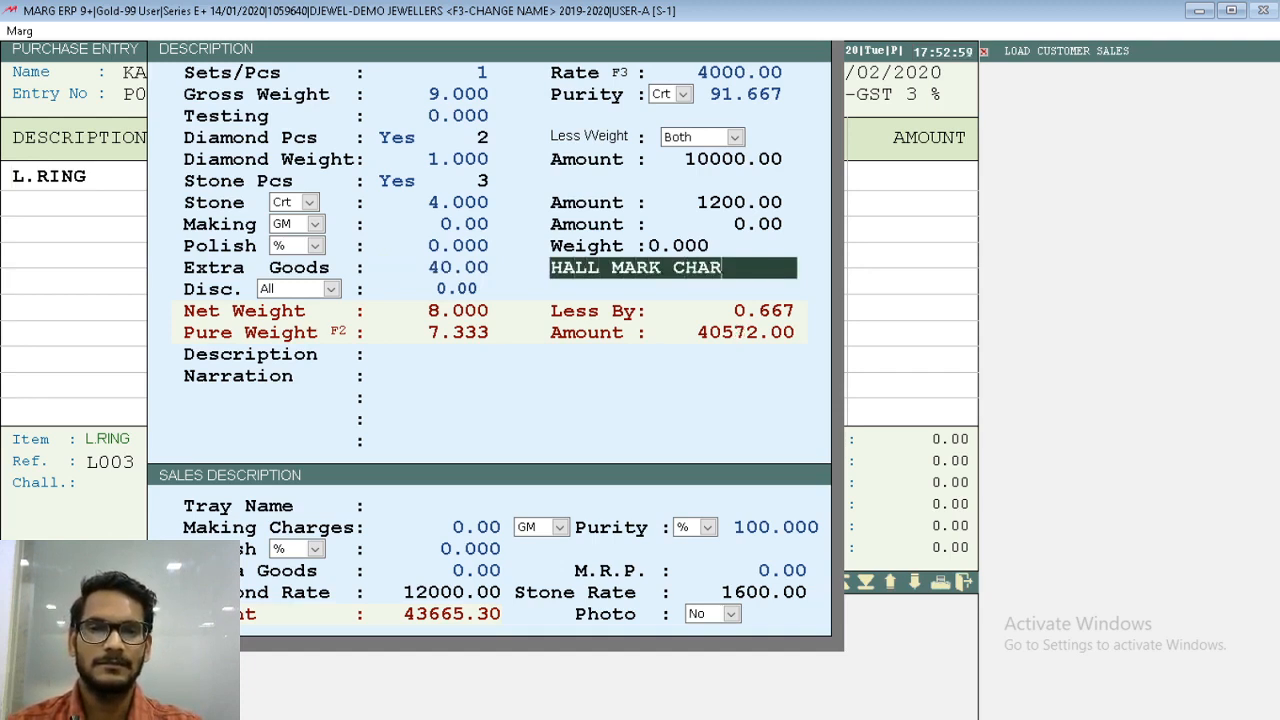
{"action": "type", "text": "GES"}
{"action": "key", "text": "Return"}
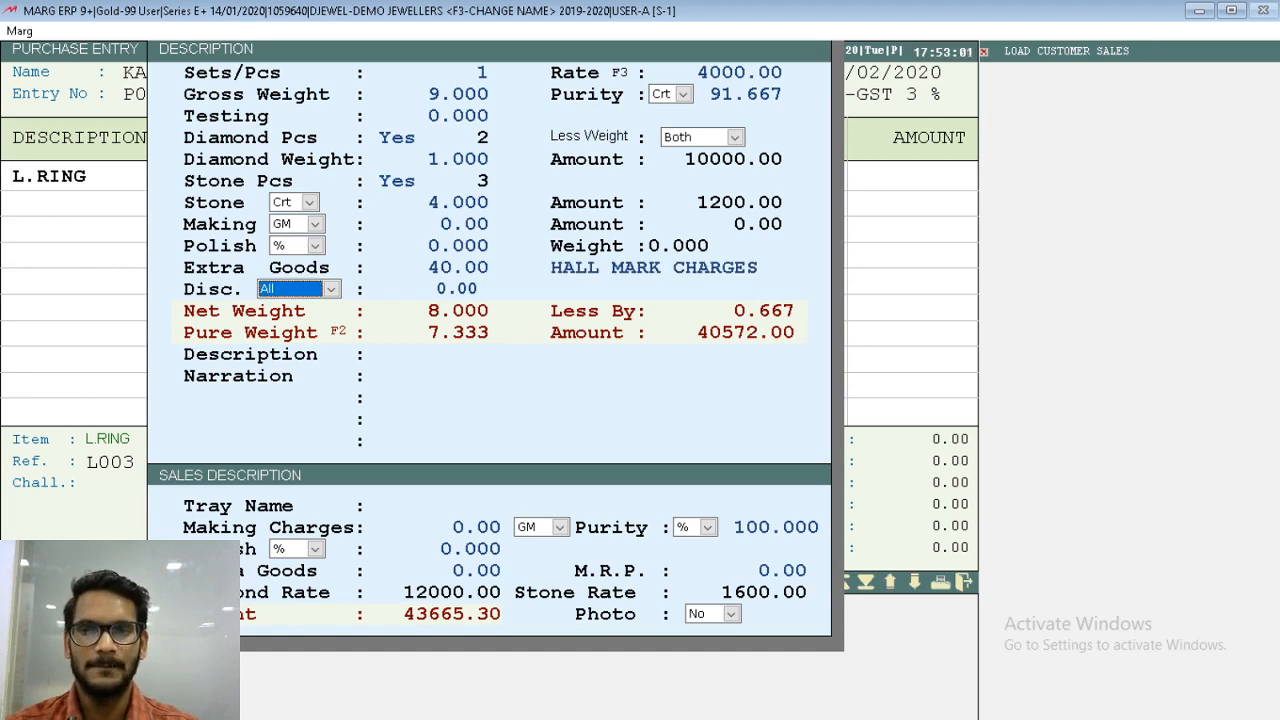
- Keep the discount basis at All and leave the discount value at 0.00
{"action": "key", "text": "space"}
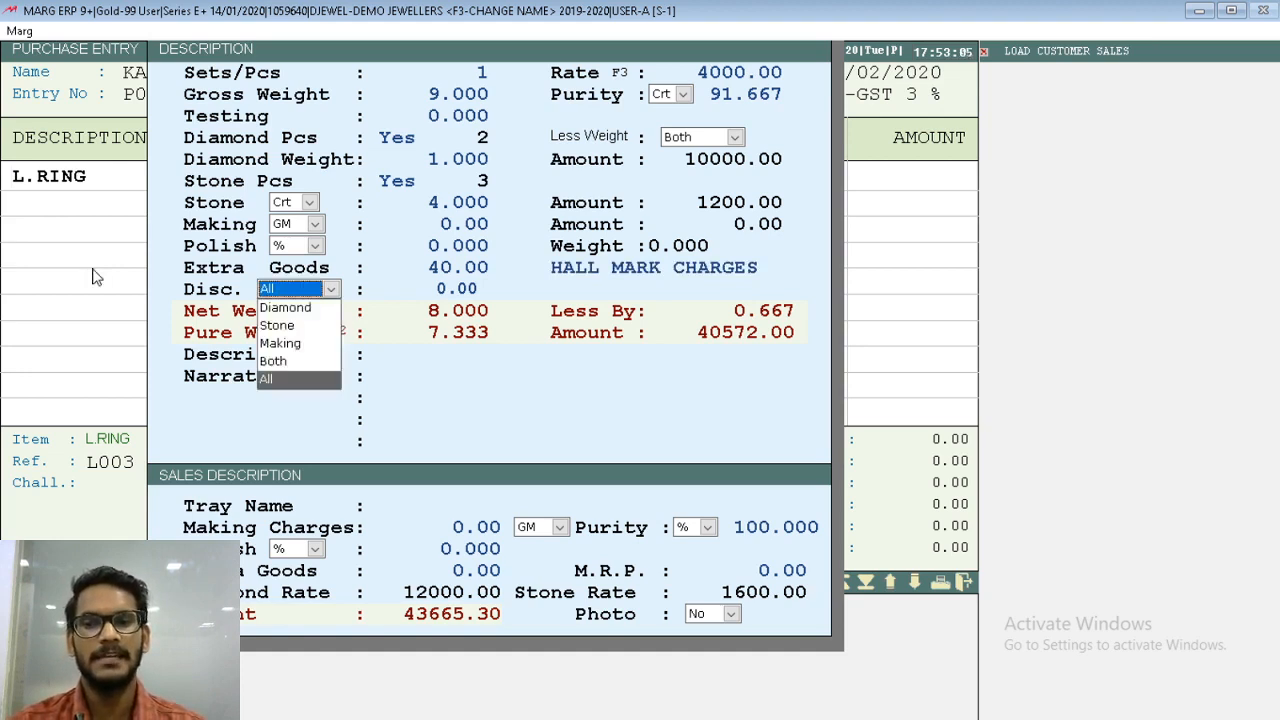
{"action": "key", "text": "Return"}
{"action": "key", "text": "Return"}
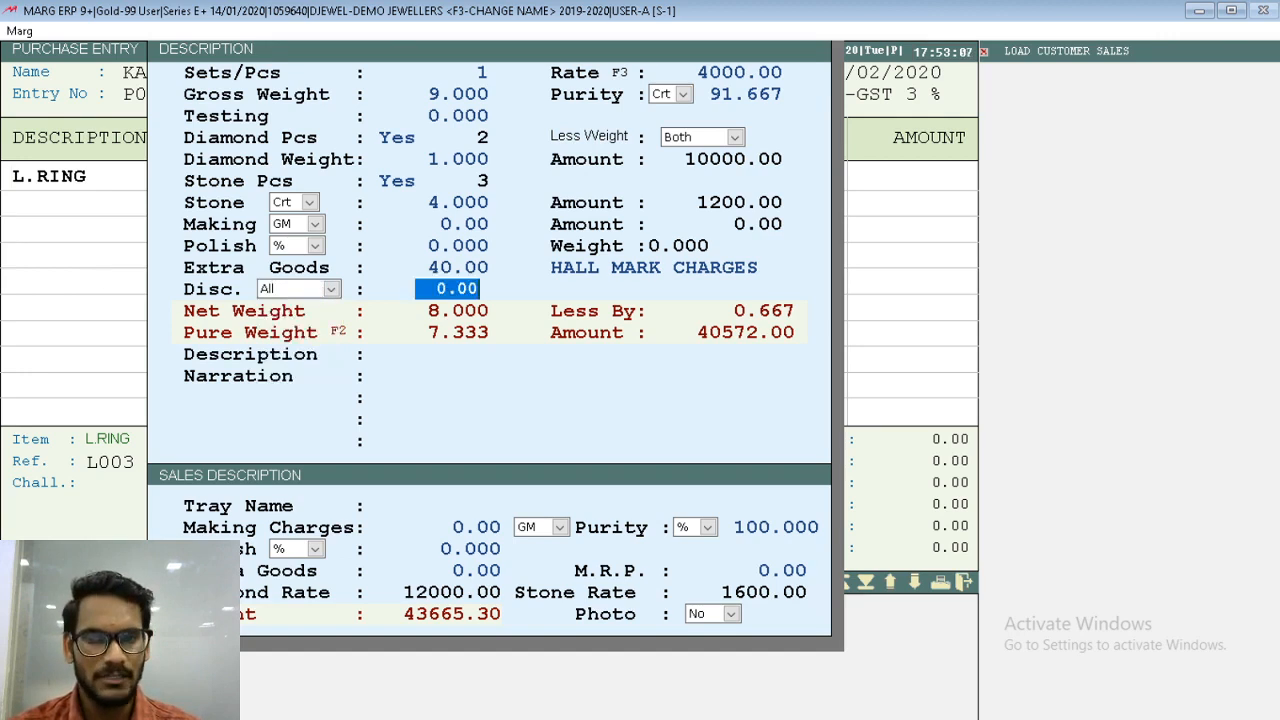
{"action": "key", "text": "Return"}
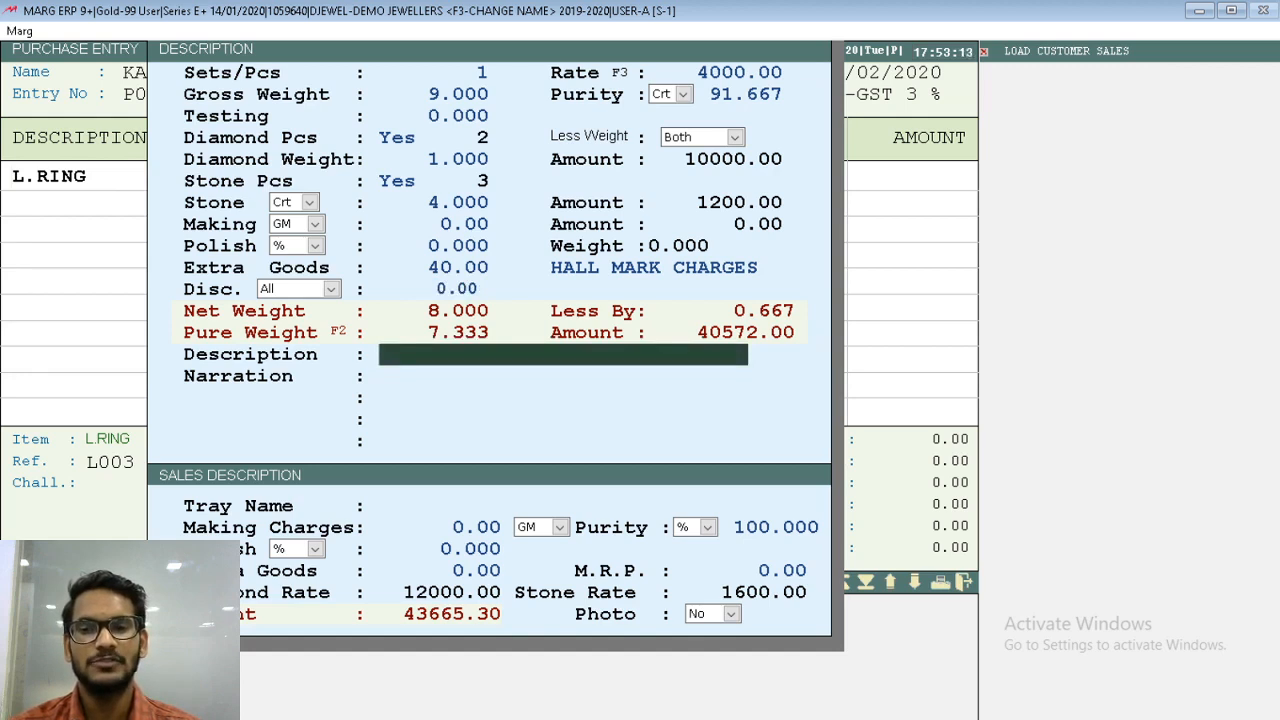
- Leave the ring's description and narration blank and enter ABCD as the tray name
{"action": "key", "text": "Return"}
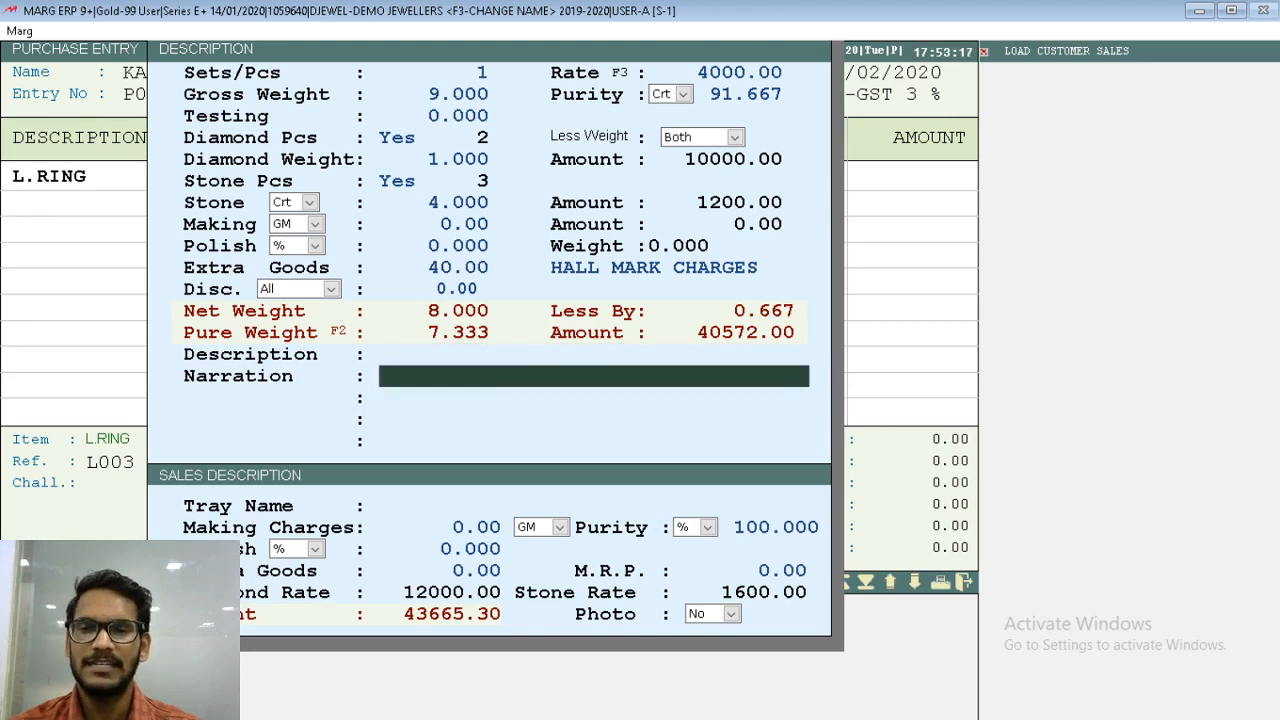
{"action": "key", "text": "Return"}
{"action": "key", "text": "Return"}
{"action": "key", "text": "Return"}
{"action": "key", "text": "Return"}
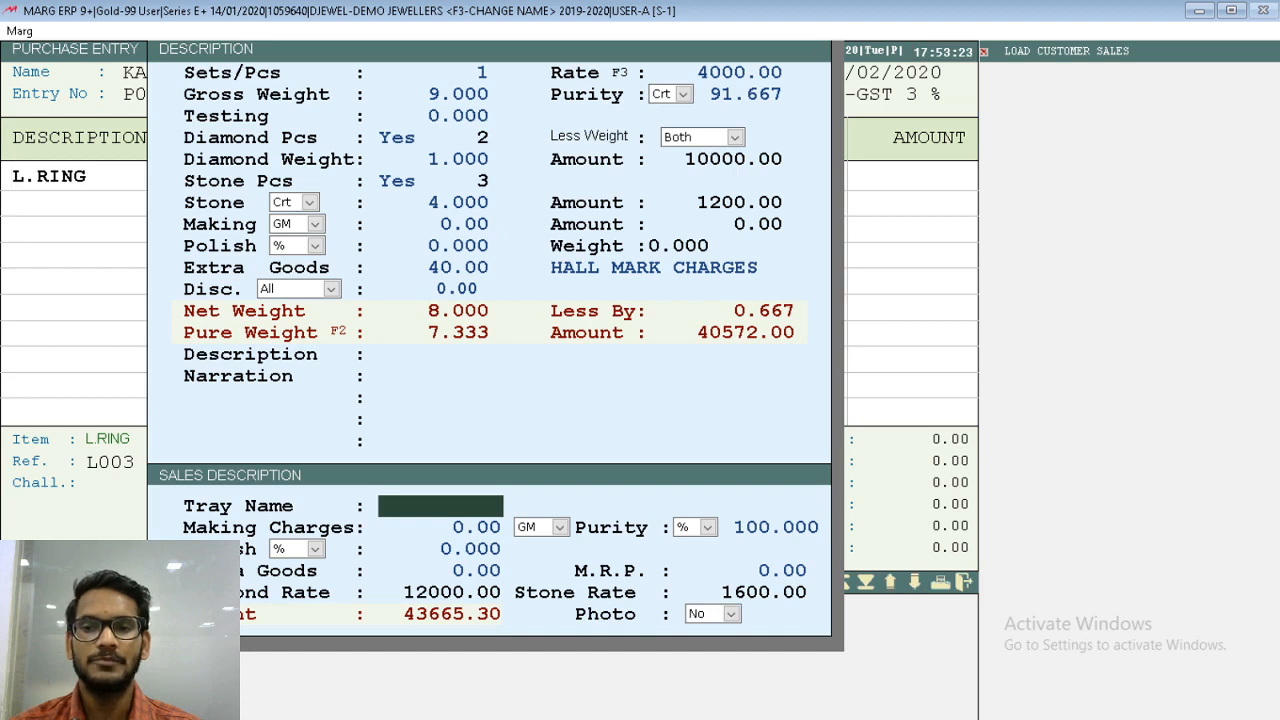
{"action": "type", "text": "ABCD"}
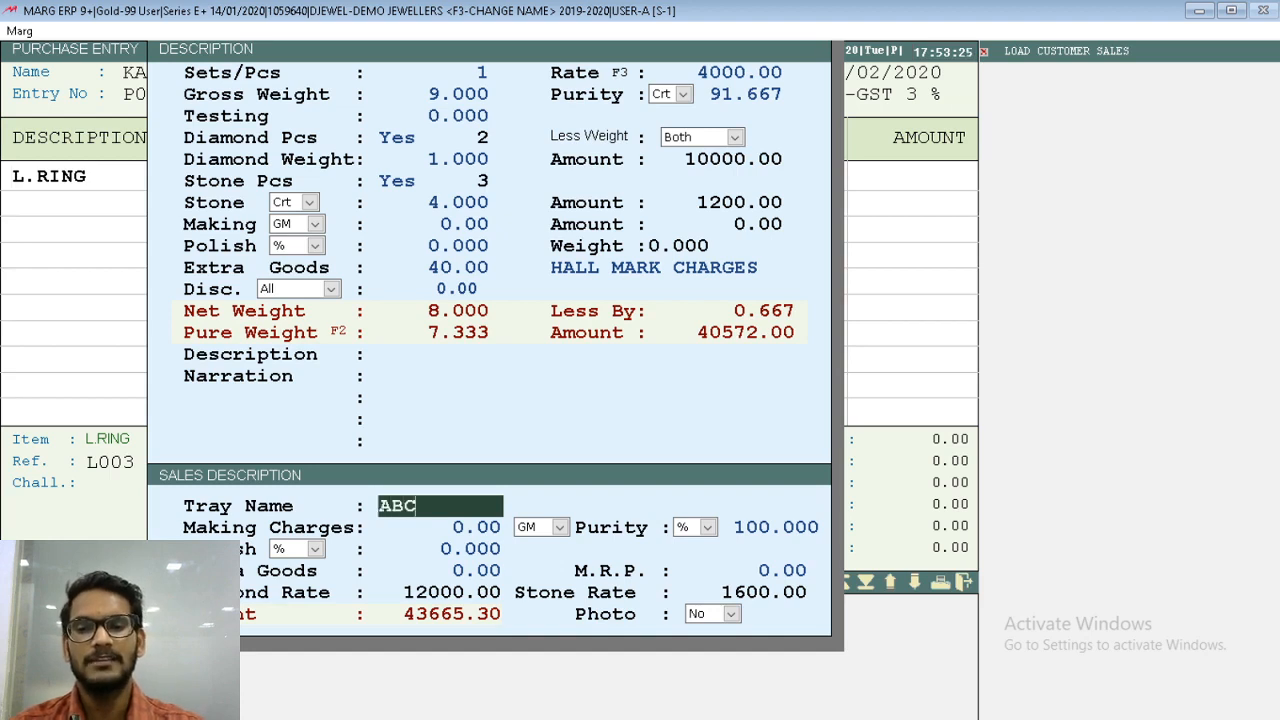
{"action": "key", "text": "Return"}
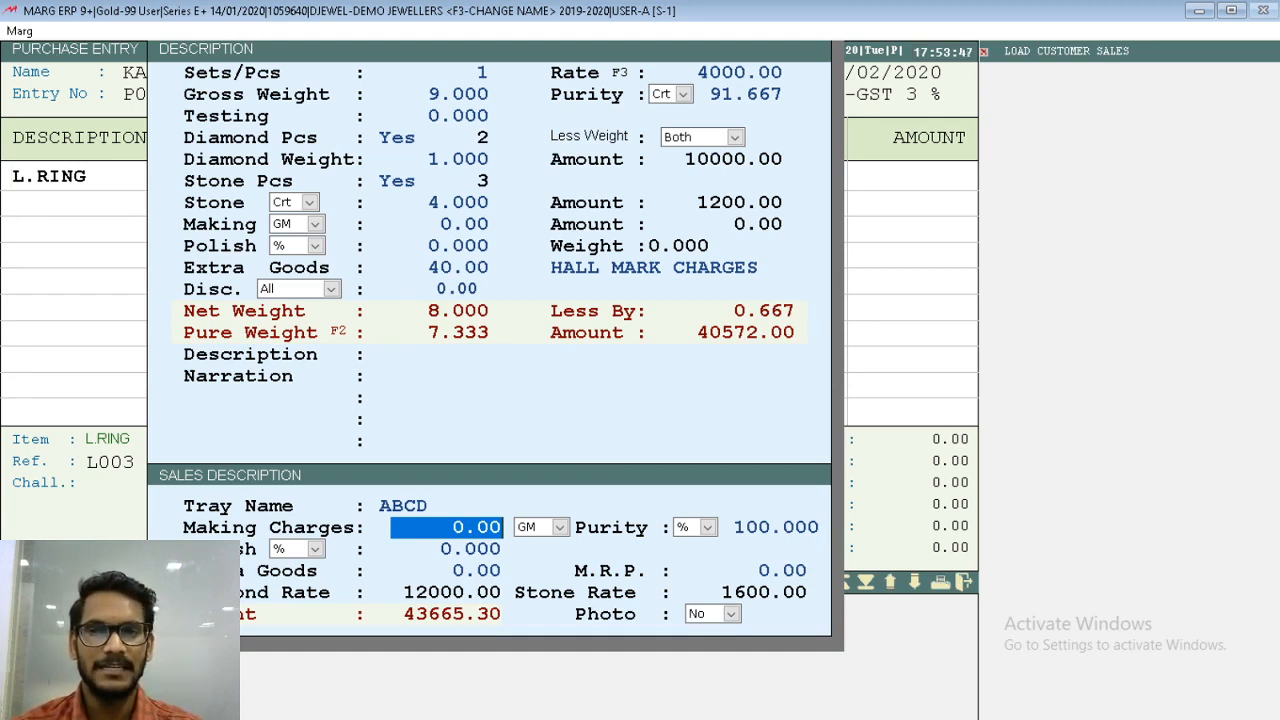
- Set the sales making charges to 450 on the GM basis and accept a sales purity of 91.667 %
{"action": "type", "text": "4"}
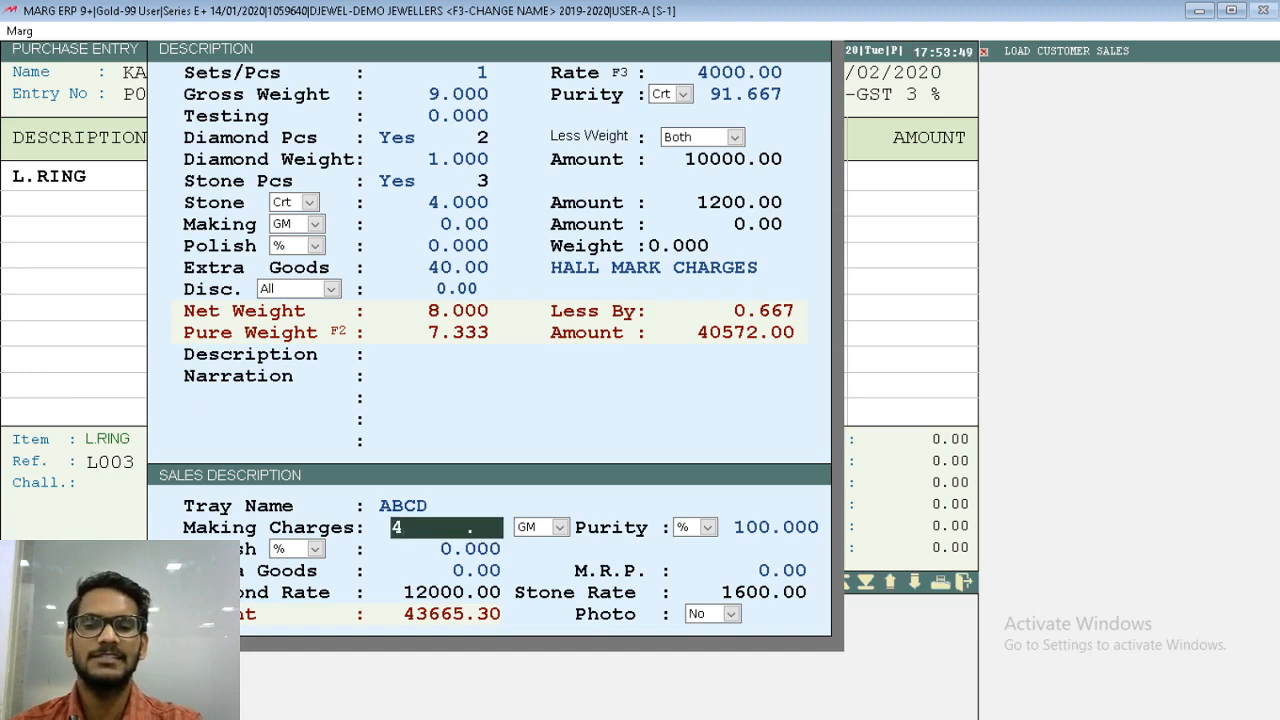
{"action": "type", "text": "50"}
{"action": "key", "text": "Return"}
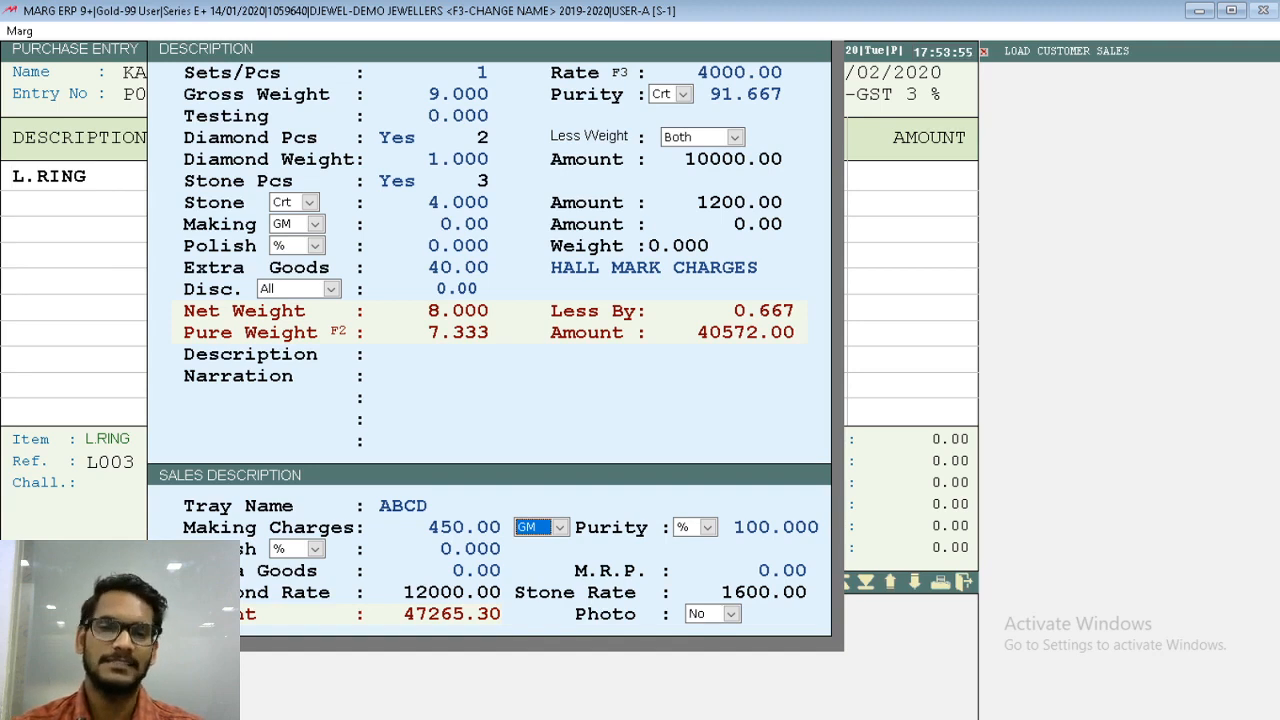
{"action": "key", "text": "Return"}
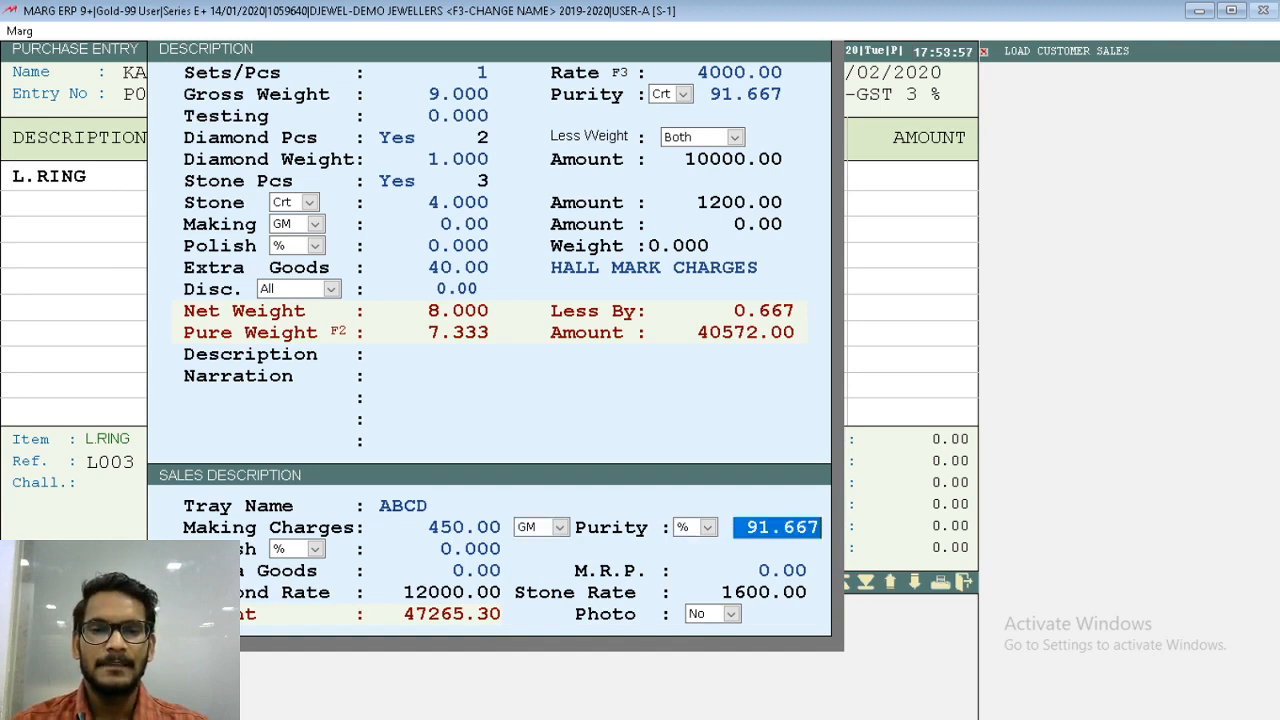
{"action": "key", "text": "Return"}
- Set the sales extra goods amount to 50, leaving the sales polish and M.R.P. at zero
{"action": "key", "text": "Return"}
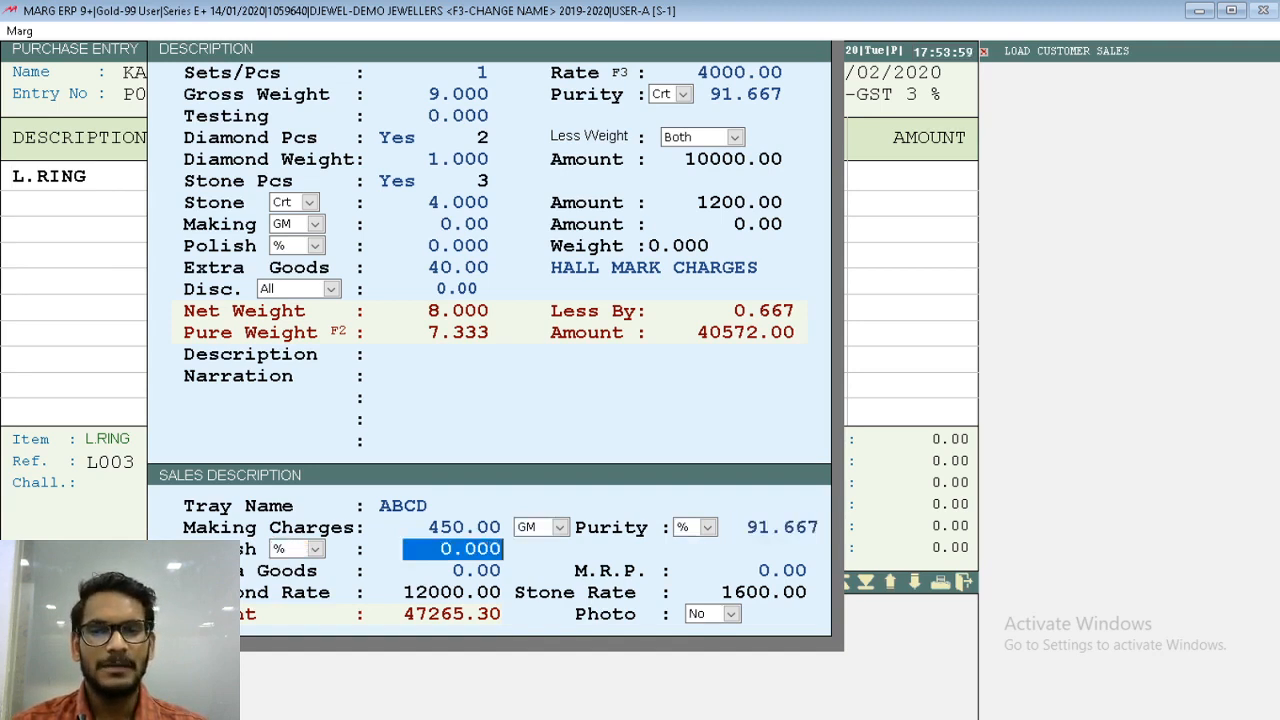
{"action": "key", "text": "Return"}
{"action": "type", "text": "50"}
{"action": "key", "text": "Return"}
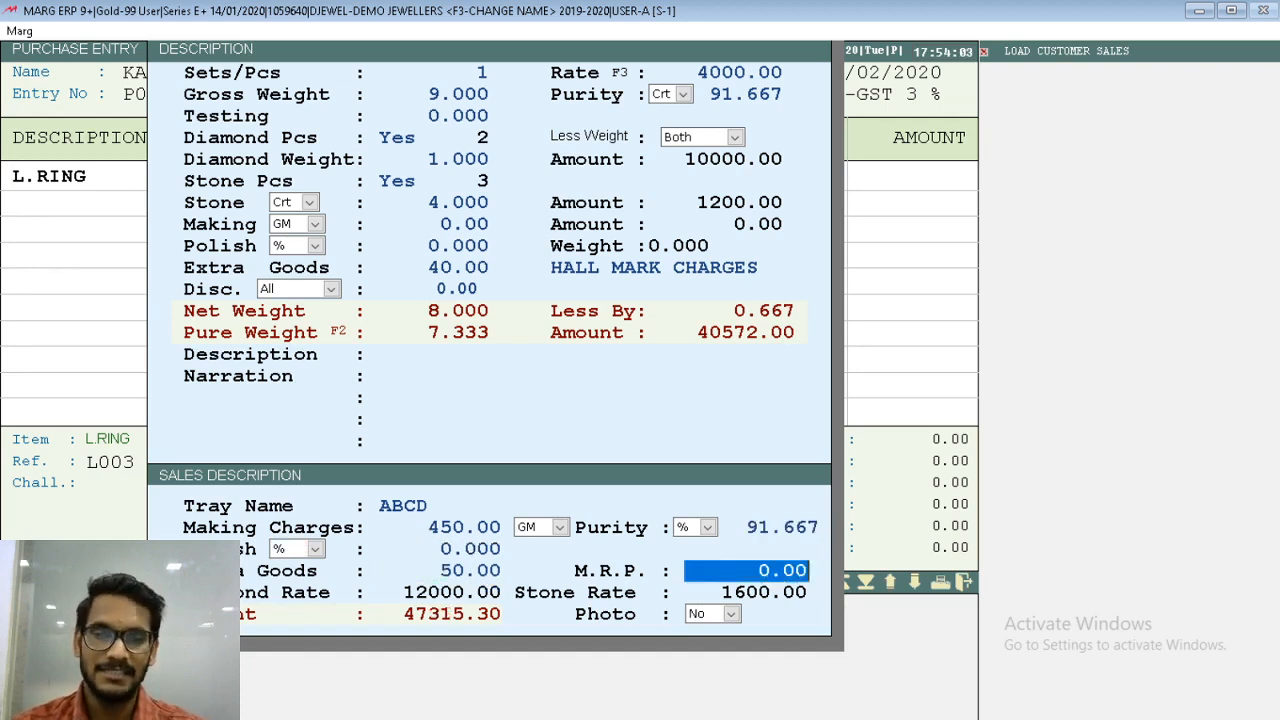
{"action": "key", "text": "Return"}
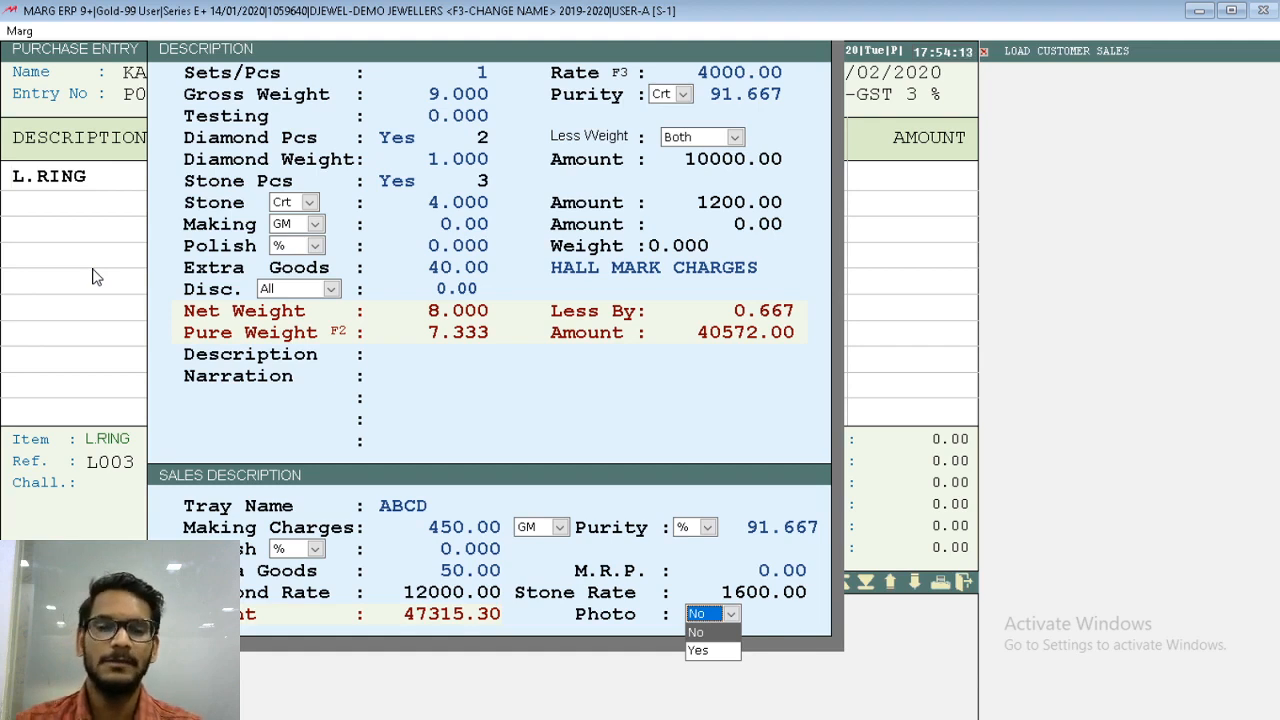
- Attach the photo RING.JPG from E:\DEVMARGDEV\PHOTO to the L.RING item and accept its entry
{"action": "key", "text": "Down"}
{"action": "key", "text": "Return"}
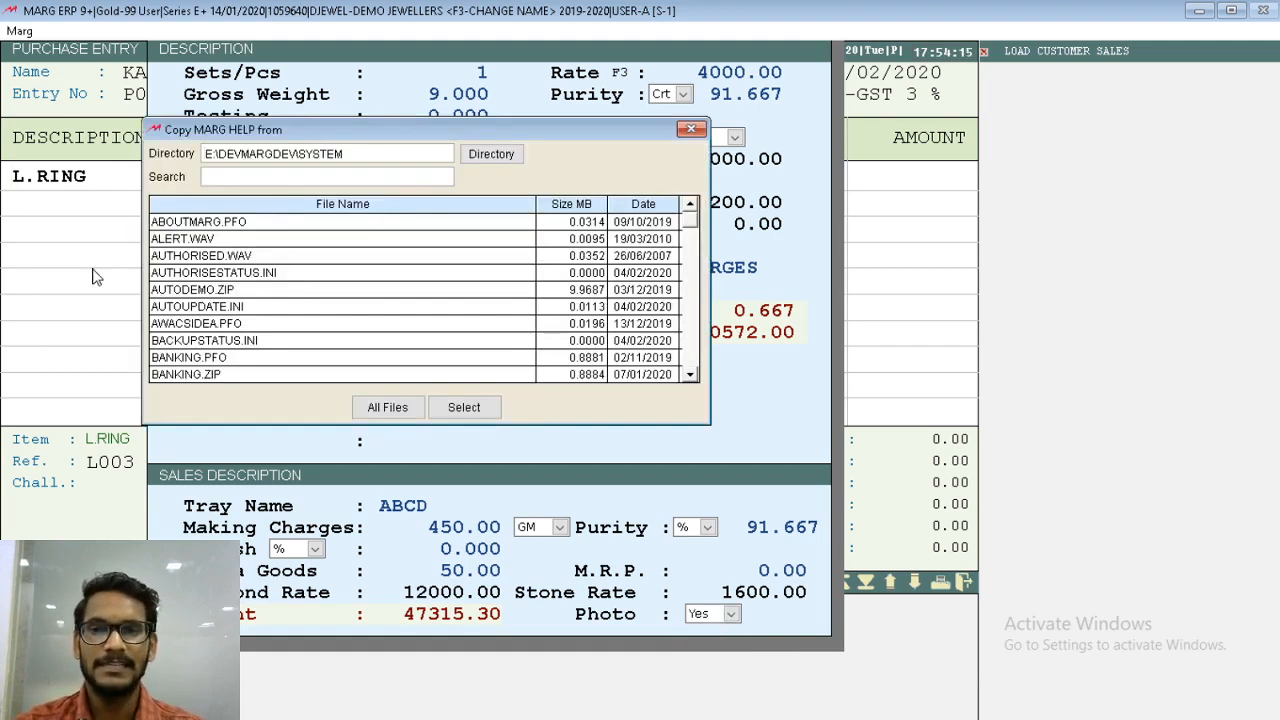
{"action": "key", "text": "Tab"}
{"action": "key", "text": "Return"}
{"action": "key", "text": "Up"}
{"action": "key", "text": "Up"}
{"action": "key", "text": "Up"}
{"action": "key", "text": "Return"}
{"action": "key", "text": "Tab"}
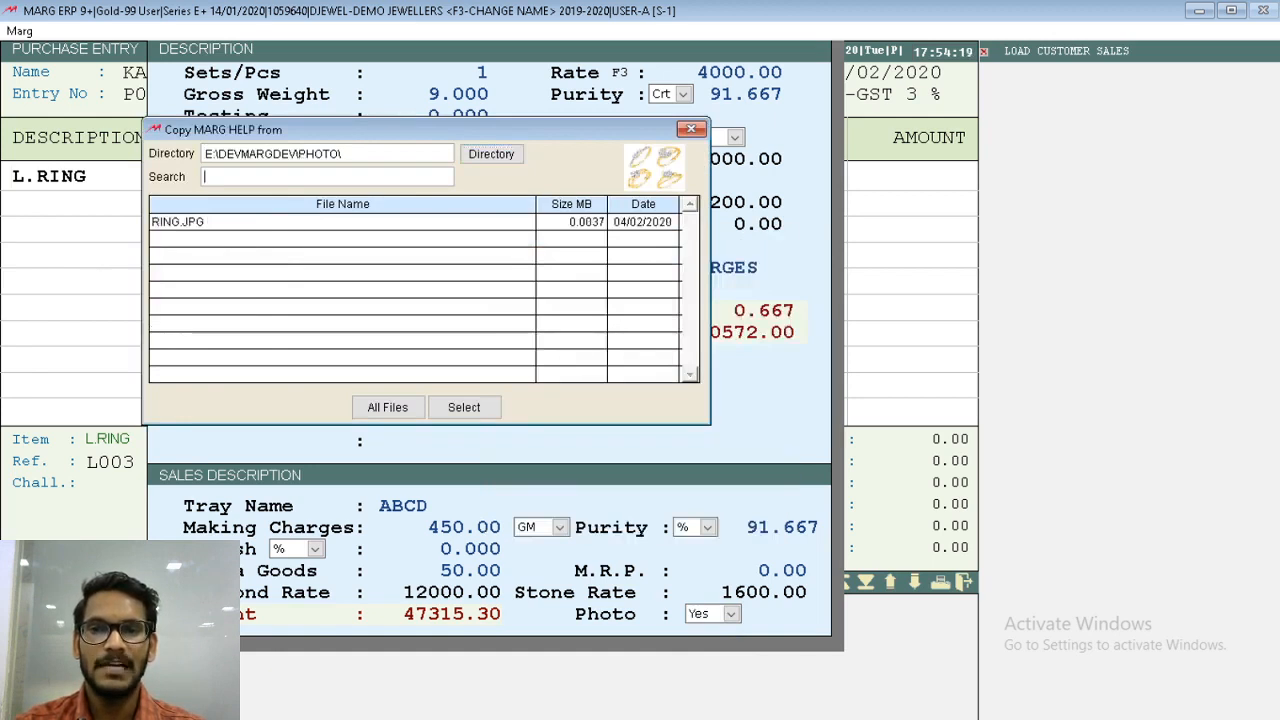
{"action": "key", "text": "Return"}
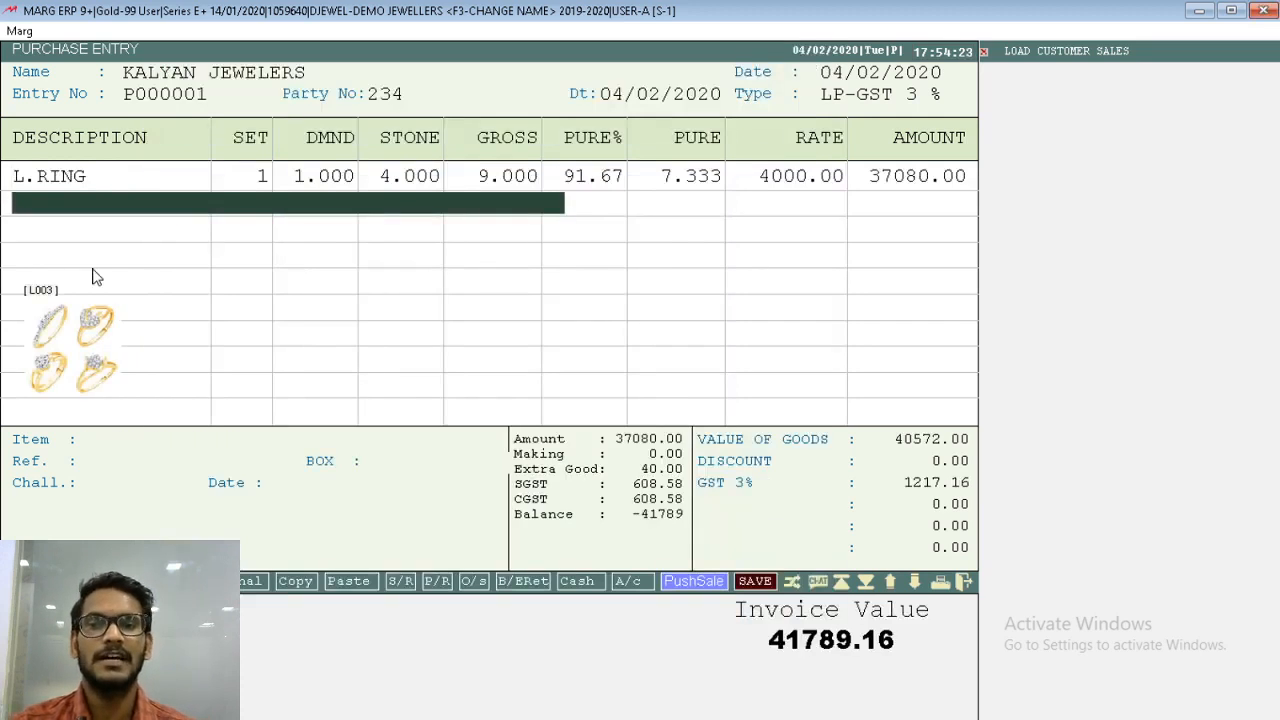
- Save the L.RING purchase bill with no extra charges or cash paid, then leave bill adjustment and purchase entry
{"action": "key", "text": "Escape"}
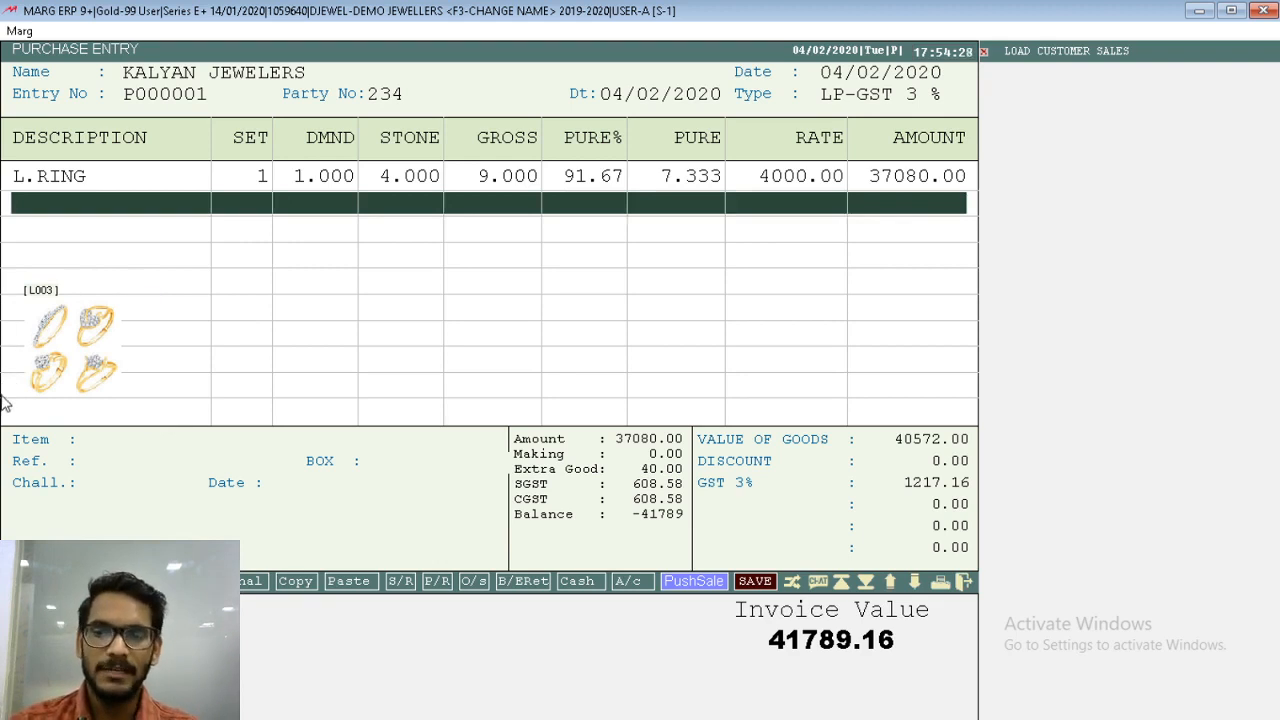
{"action": "key", "text": "Return"}
{"action": "key", "text": "Return"}
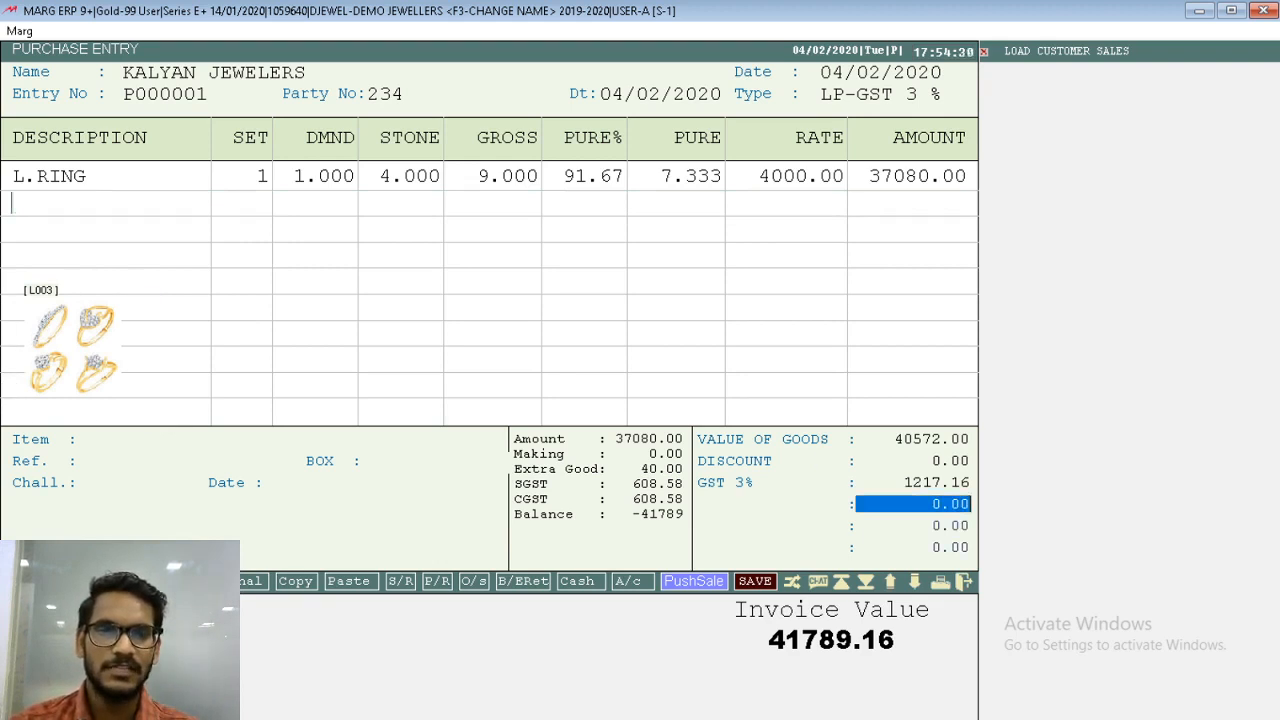
{"action": "key", "text": "Return"}
{"action": "key", "text": "Return"}
{"action": "key", "text": "Return"}
{"action": "key", "text": "Return"}
{"action": "key", "text": "Return"}
{"action": "key", "text": "Return"}
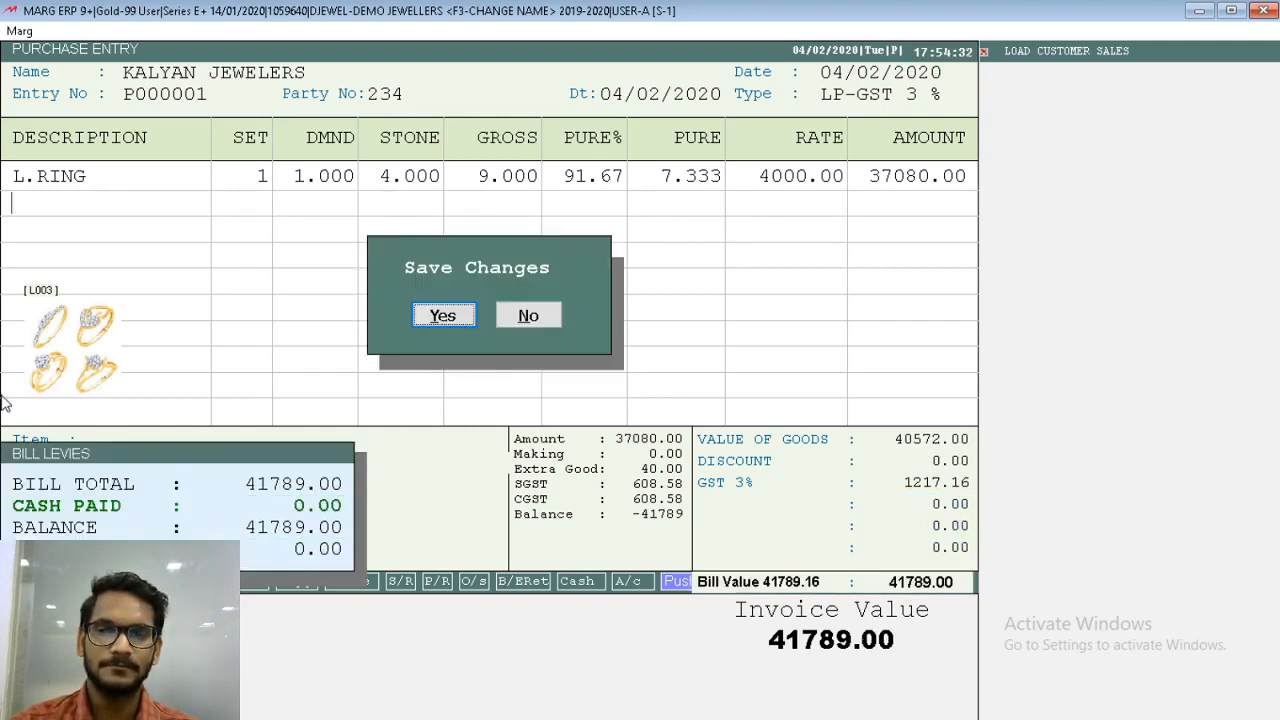
{"action": "key", "text": "Return"}
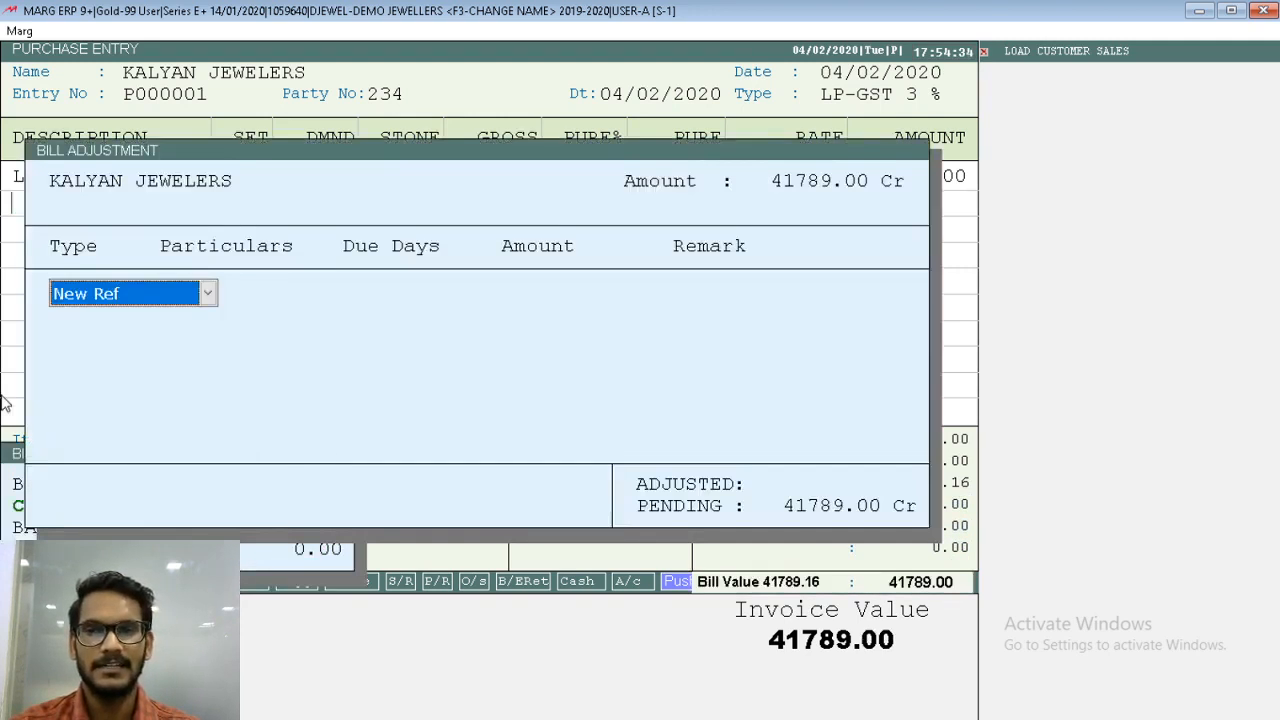
{"action": "key", "text": "Escape"}
{"action": "key", "text": "Escape"}
{"action": "key", "text": "Escape"}
{"action": "key", "text": "Escape"}
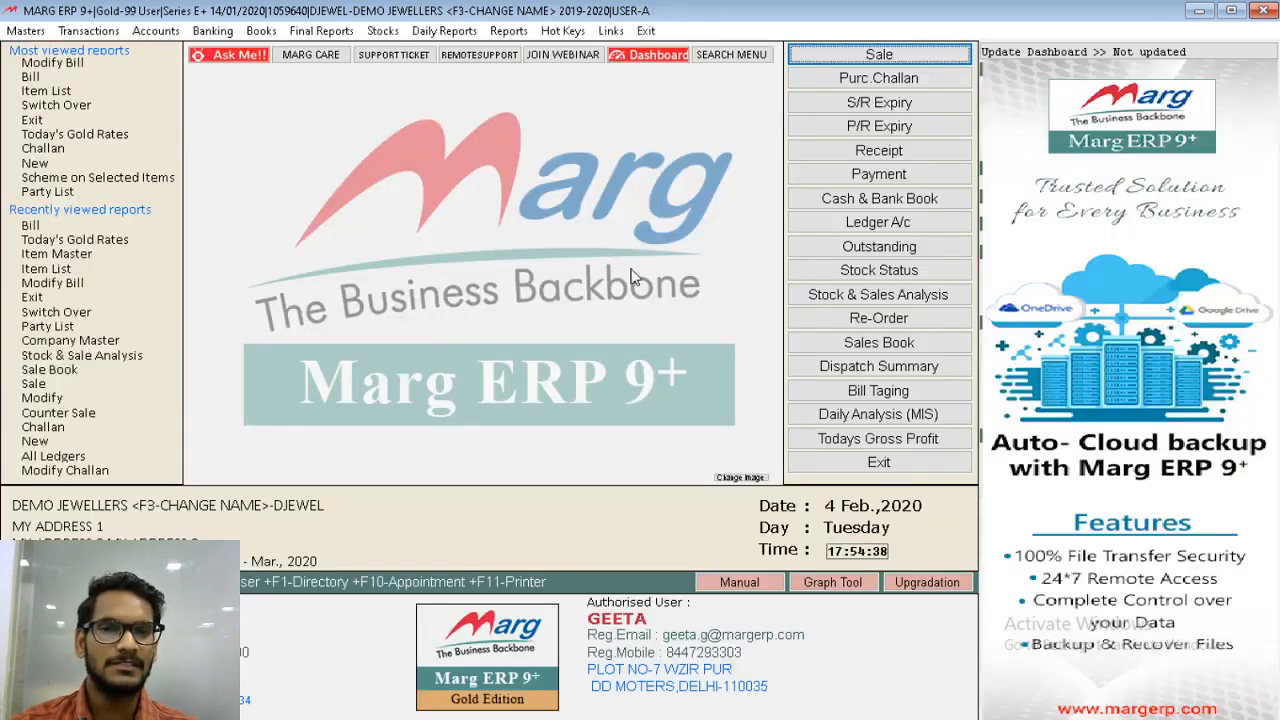
- Look up the reference detail of L.RING in the stock status report
{"action": "left_click", "coordinate": [820, 274]}
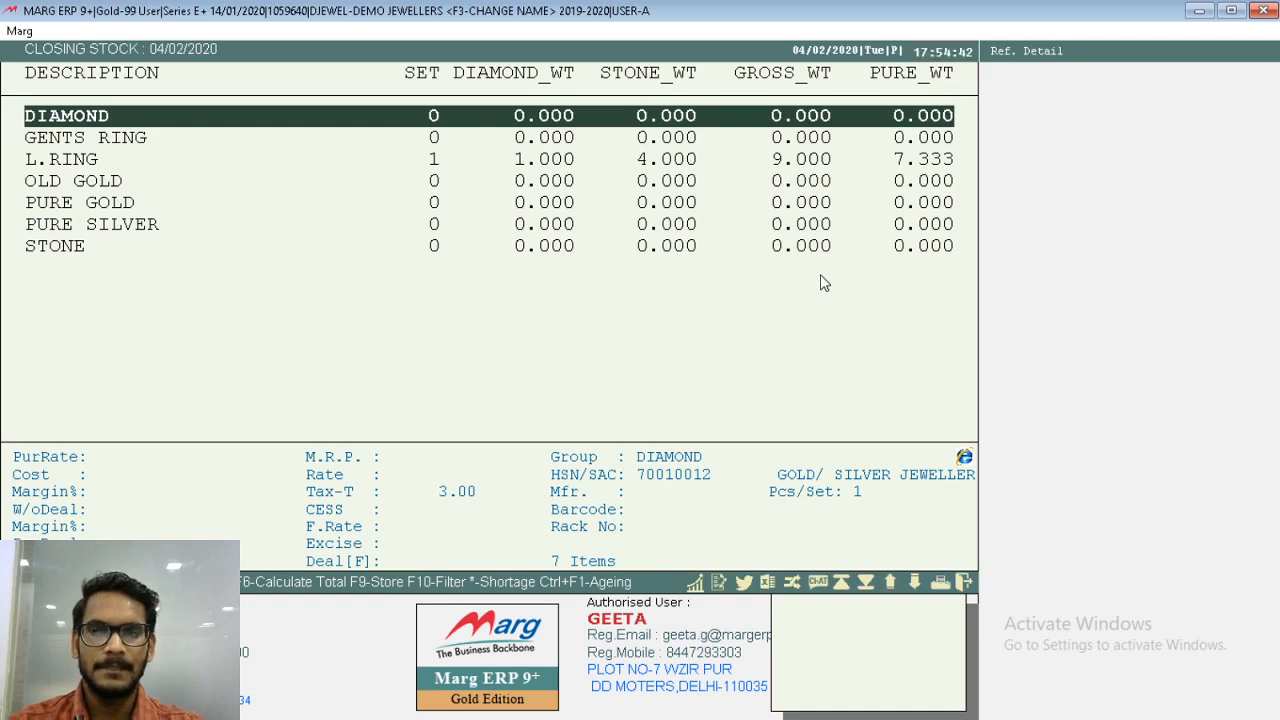
{"action": "type", "text": "L"}
{"action": "key", "text": "Return"}
{"action": "key", "text": "Right"}
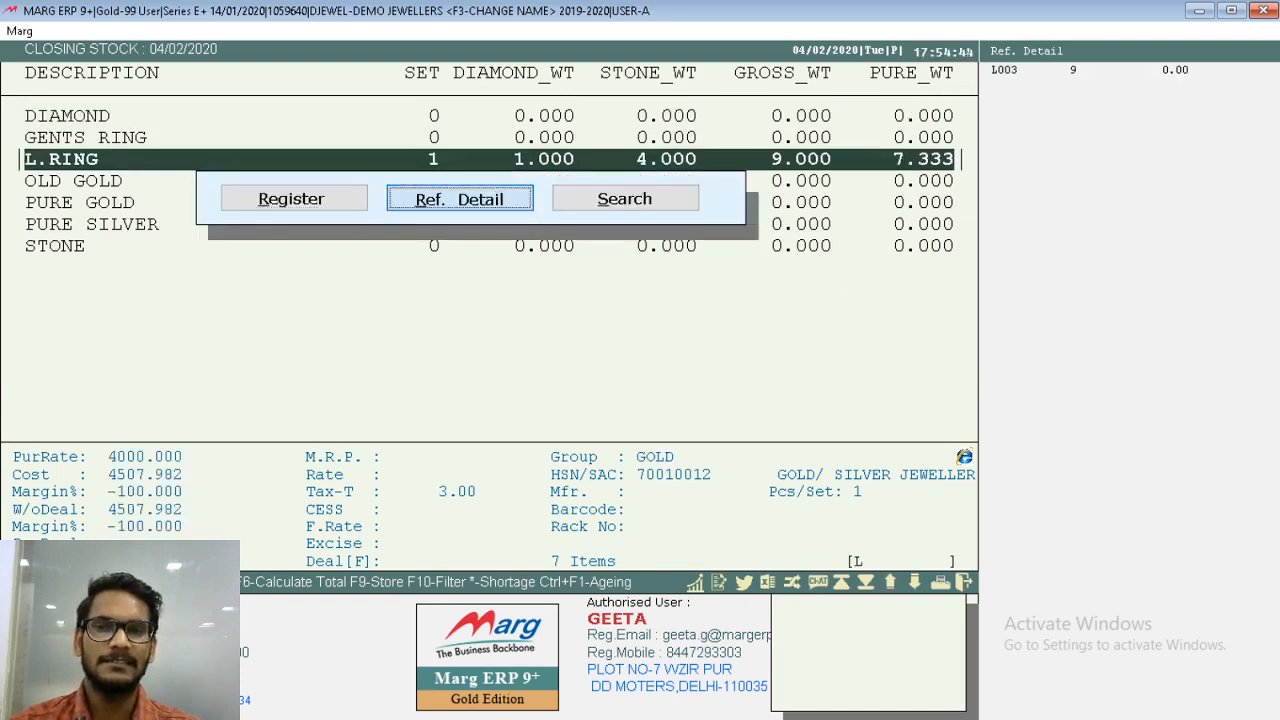
{"action": "key", "text": "Return"}
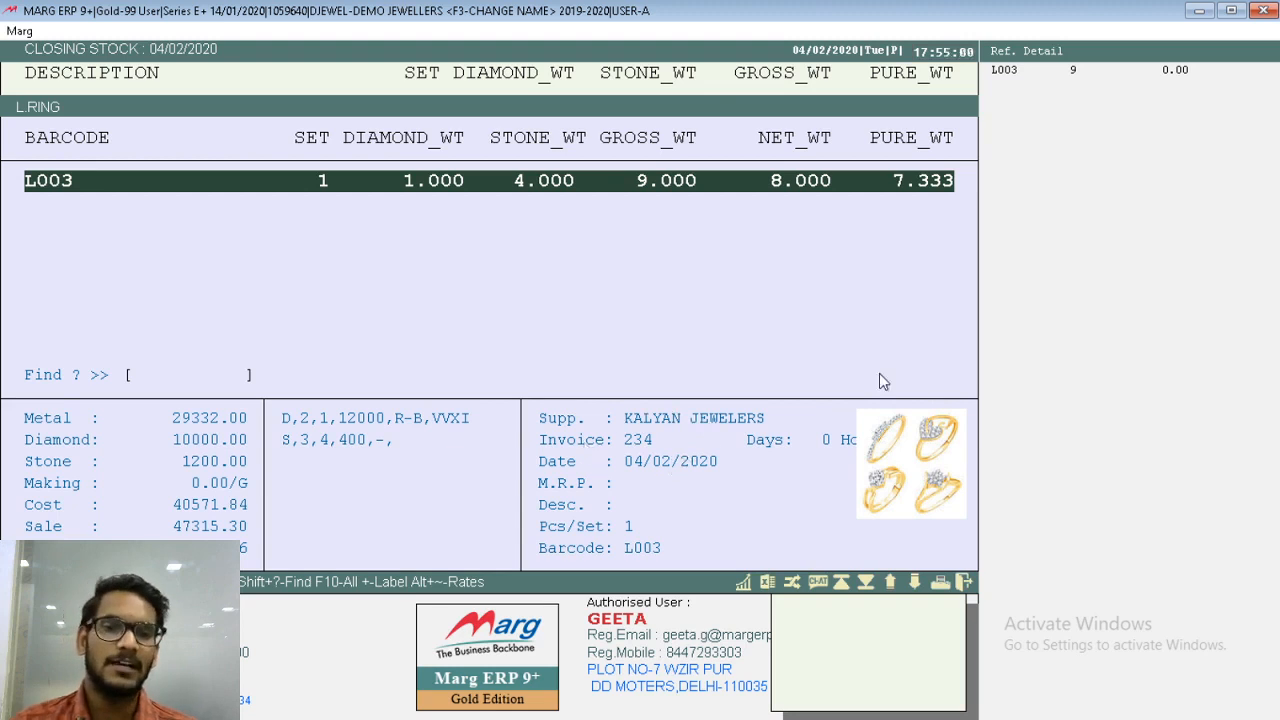
- Enlarge the photo of ring L003, then close the stock report
{"action": "left_click", "coordinate": [948, 498]}
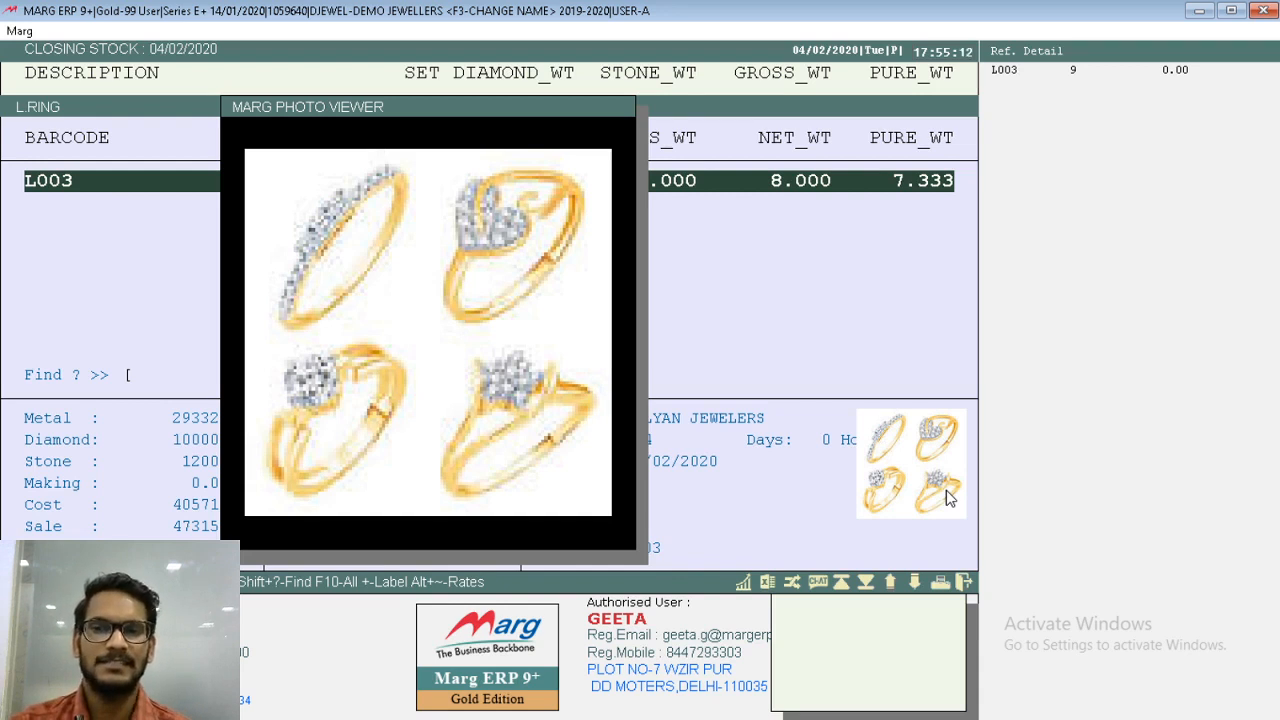
{"action": "key", "text": "Escape"}
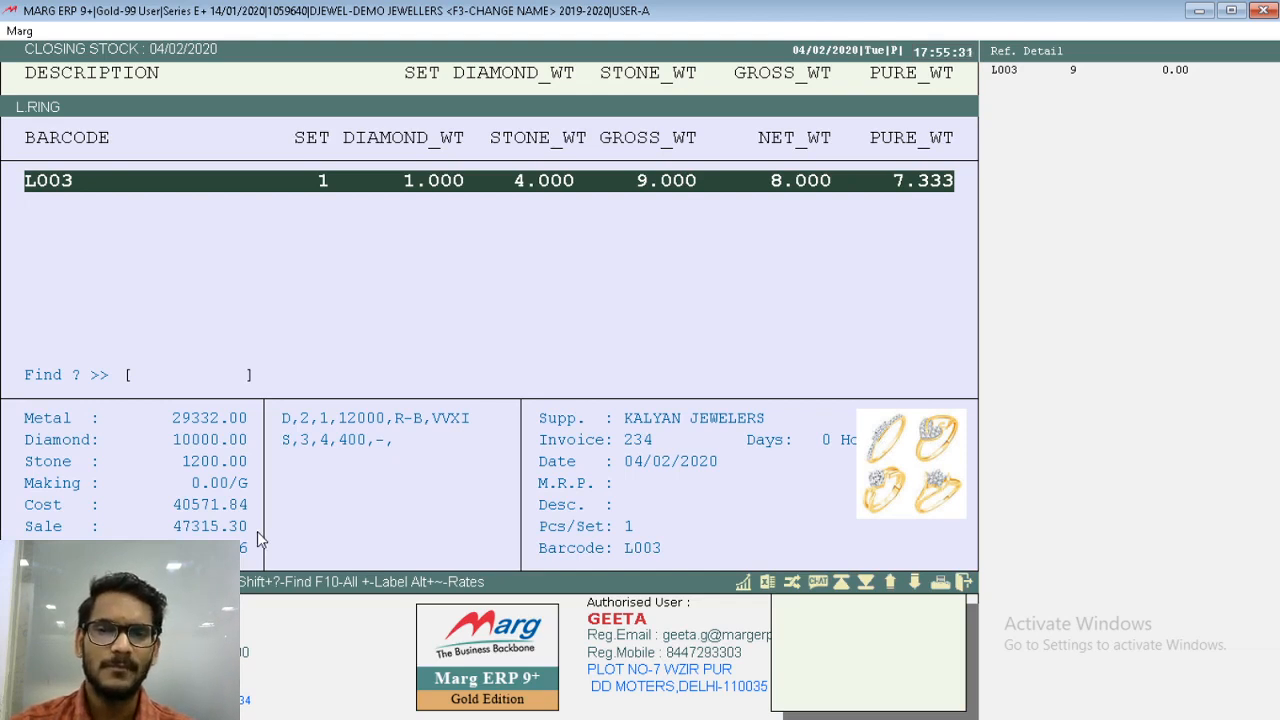
{"action": "key", "text": "Escape"}
{"action": "key", "text": "Escape"}
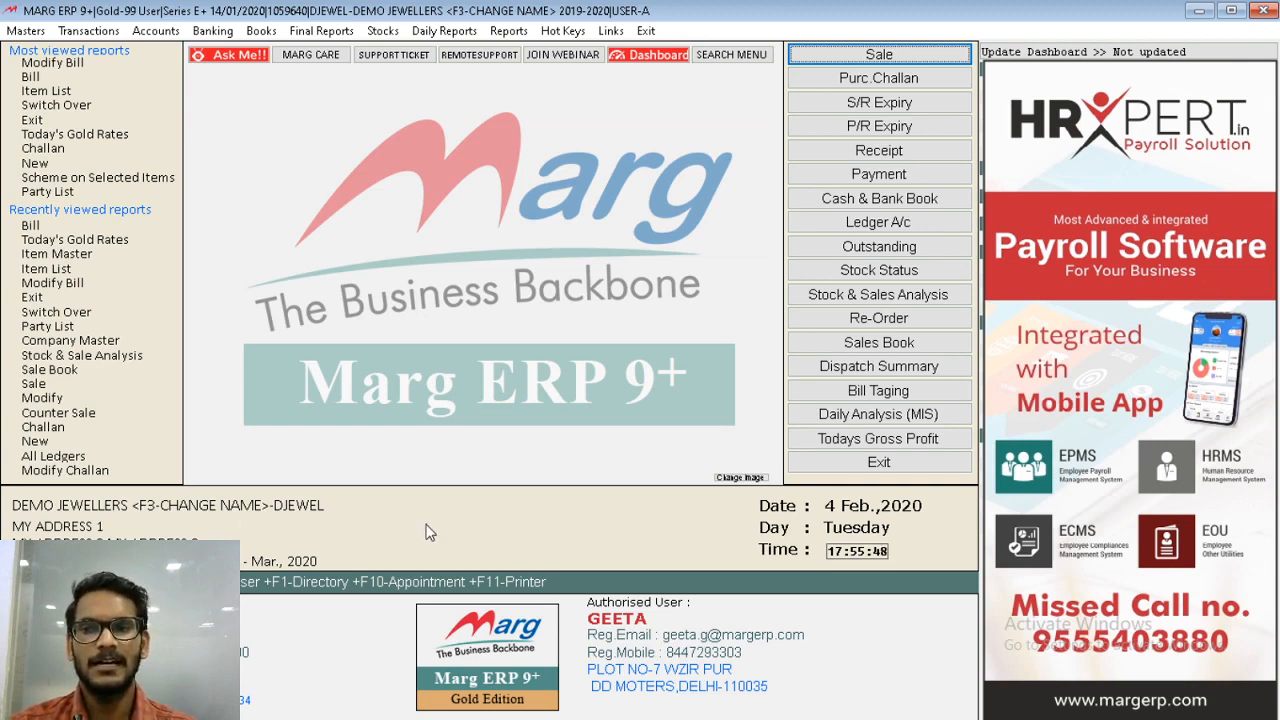
- Start a new purchase bill for the supplier KALYAN JEWELERS
{"action": "key", "text": "alt"}
{"action": "key", "text": "Right"}
{"action": "key", "text": "Down"}
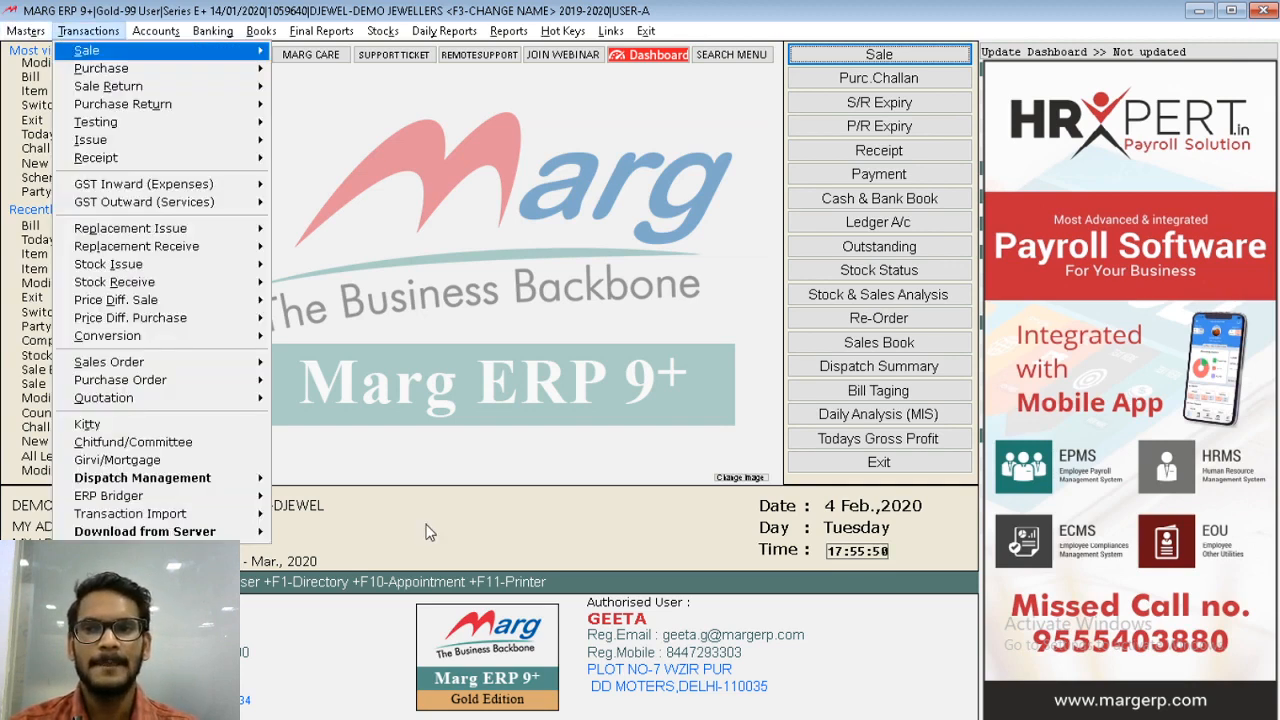
{"action": "key", "text": "Down"}
{"action": "key", "text": "Right"}
{"action": "key", "text": "Return"}
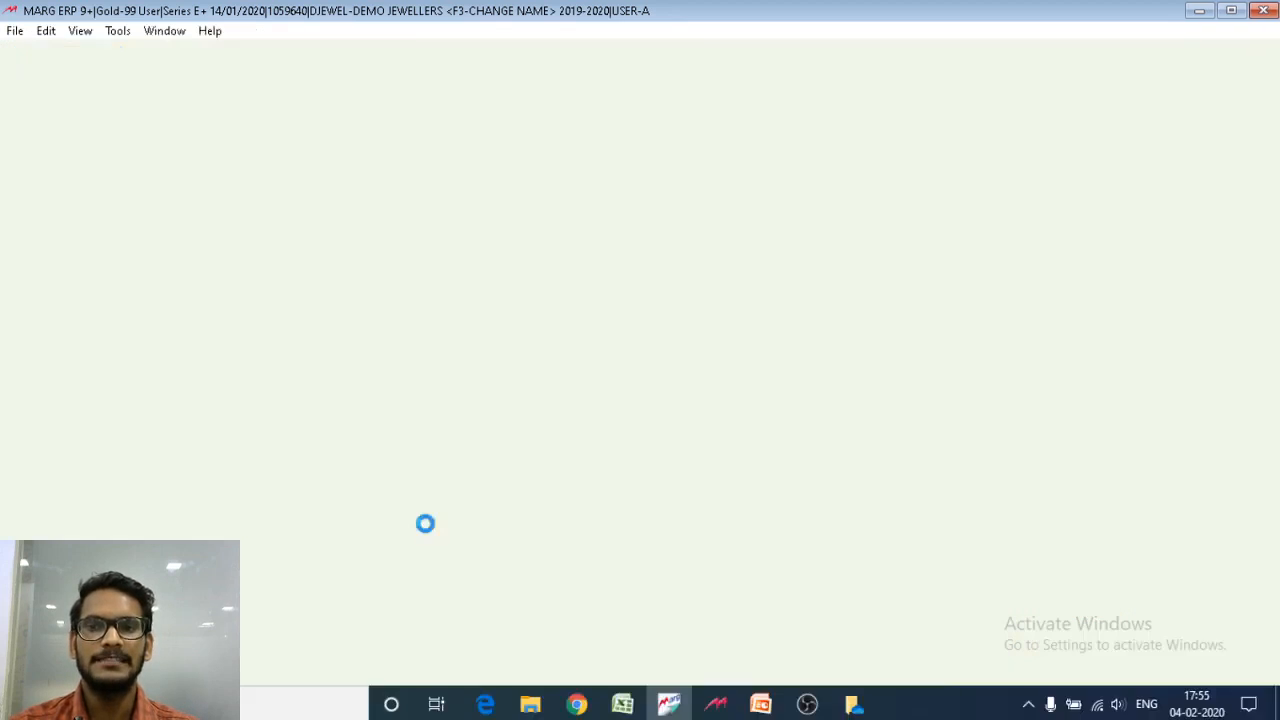
{"action": "key", "text": "Return"}
- Enter party number 345 dated 04/02/2020, keep TAX at No and accept the LP-GST 3 % bill type
{"action": "key", "text": "Return"}
{"action": "key", "text": "Return"}
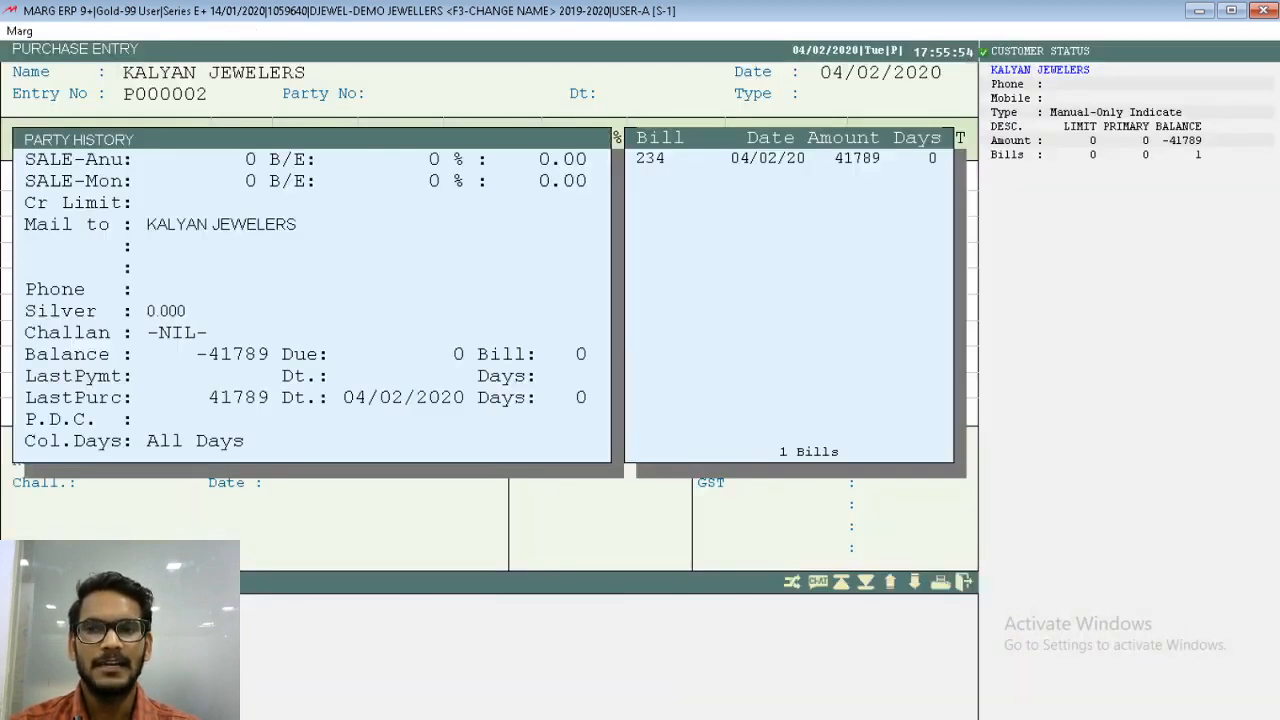
{"action": "type", "text": "345"}
{"action": "key", "text": "Return"}
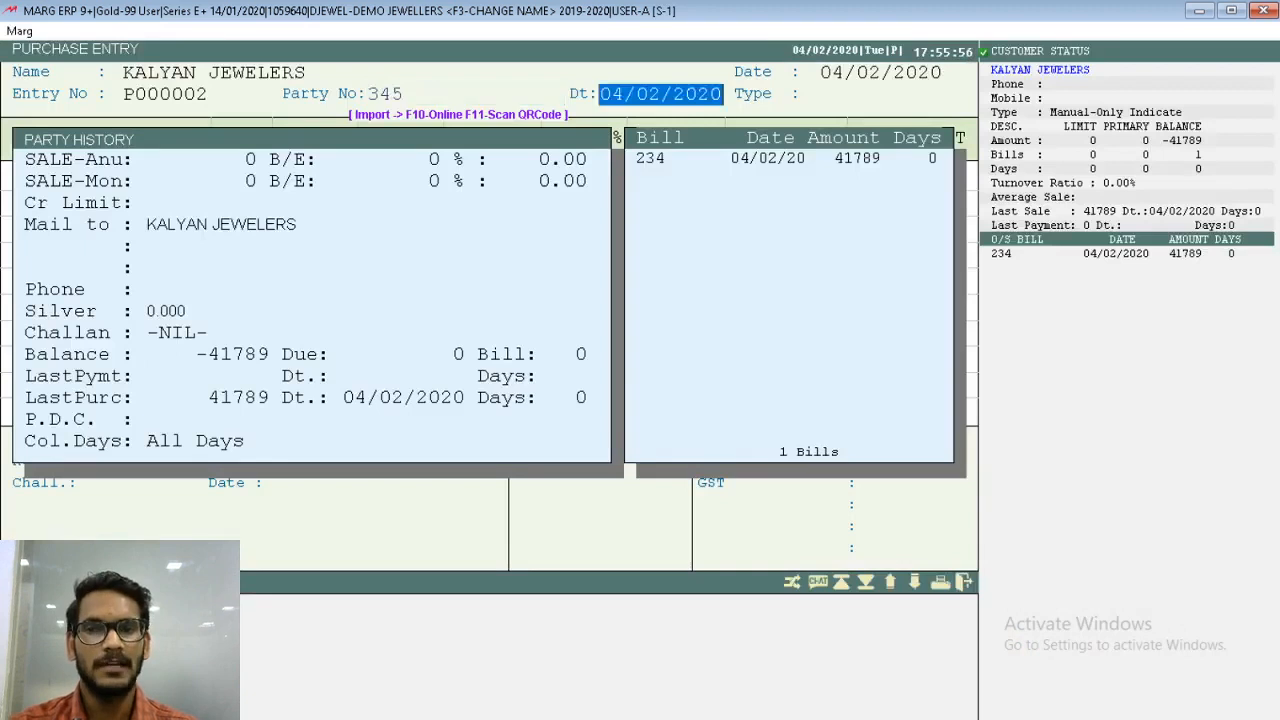
{"action": "key", "text": "Return"}
{"action": "key", "text": "Return"}
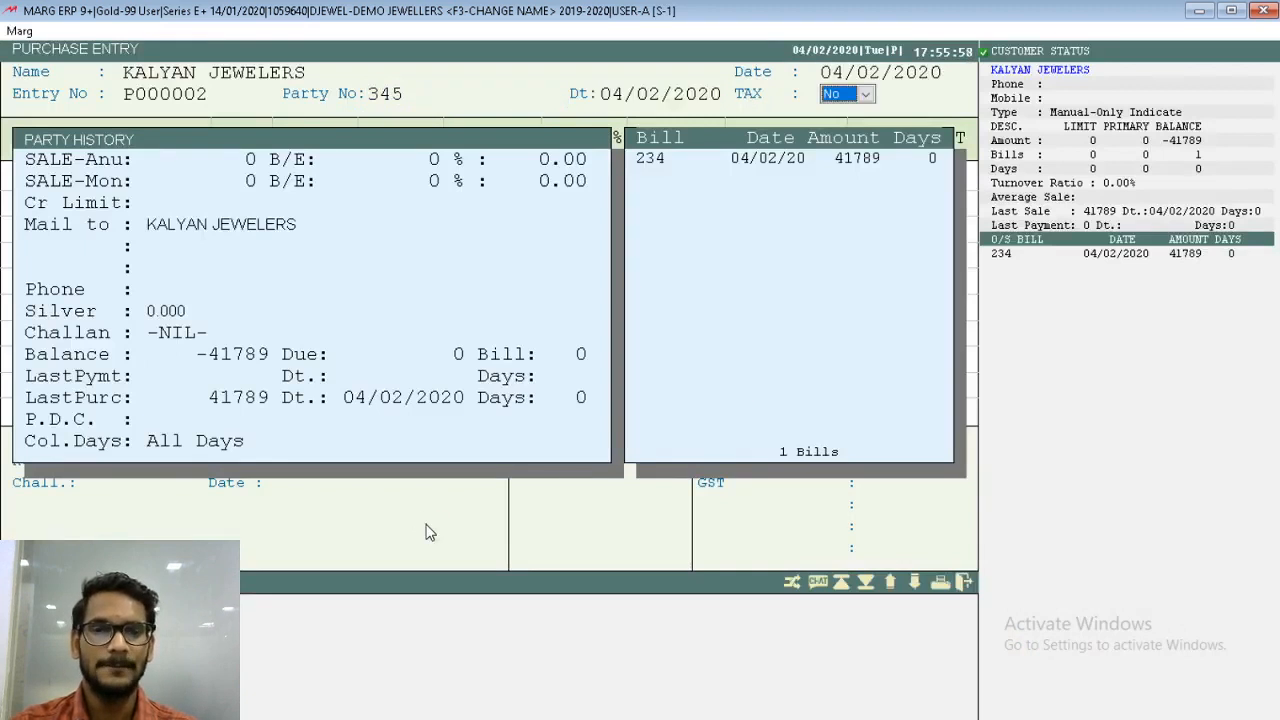
{"action": "key", "text": "Return"}
- Add PURE GOLD to the purchase bill at a rate of 0
{"action": "key", "text": "Return"}
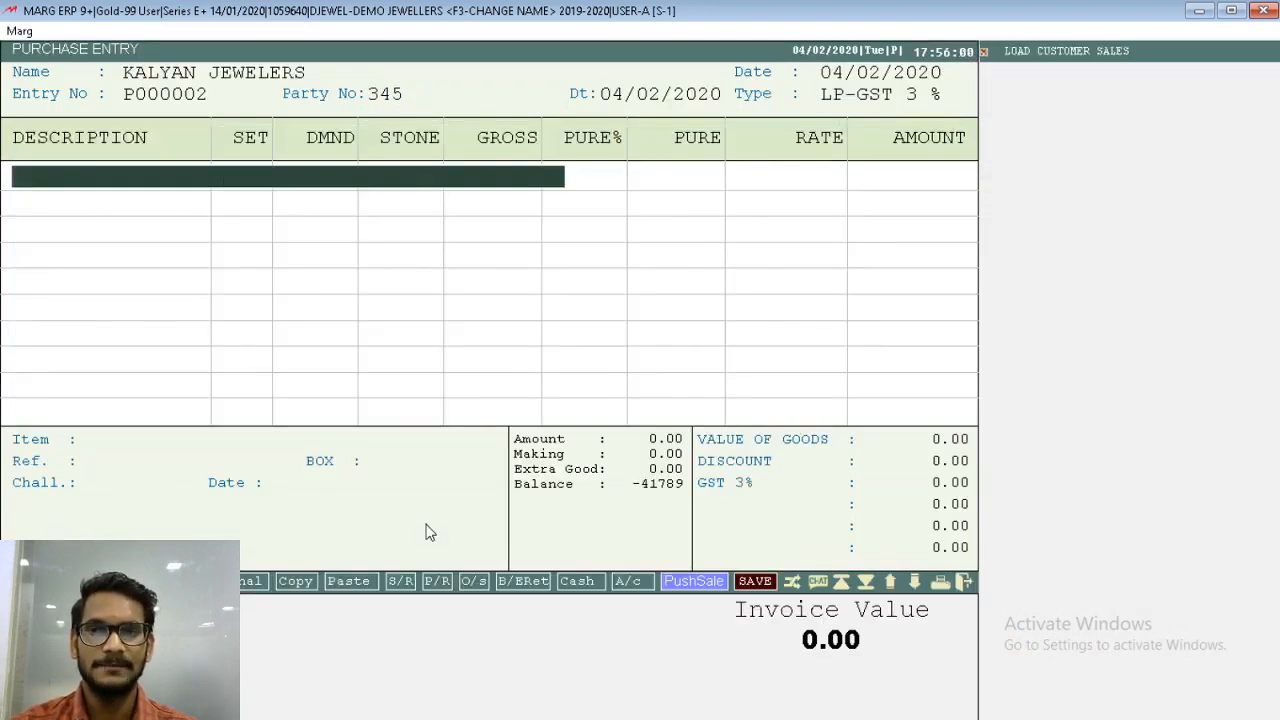
{"action": "key", "text": "Return"}
{"action": "key", "text": "Up"}
{"action": "key", "text": "Up"}
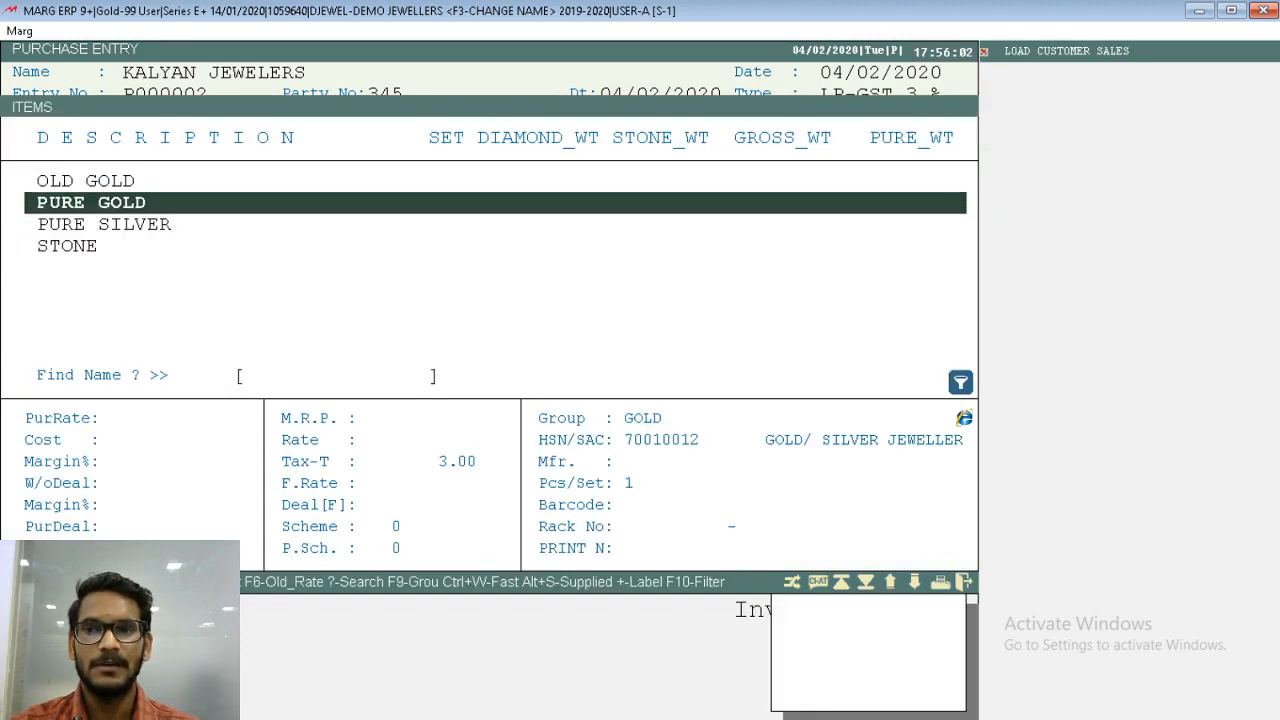
{"action": "key", "text": "Return"}
{"action": "type", "text": "0"}
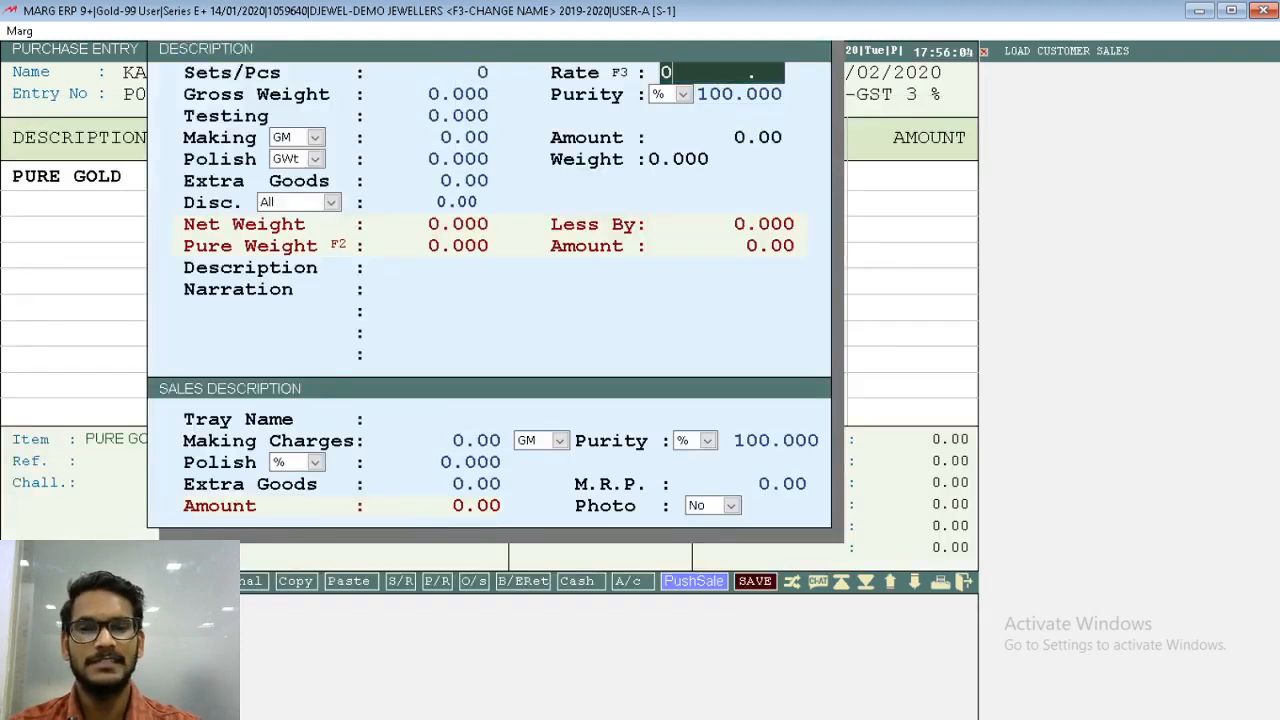
{"action": "key", "text": "Return"}
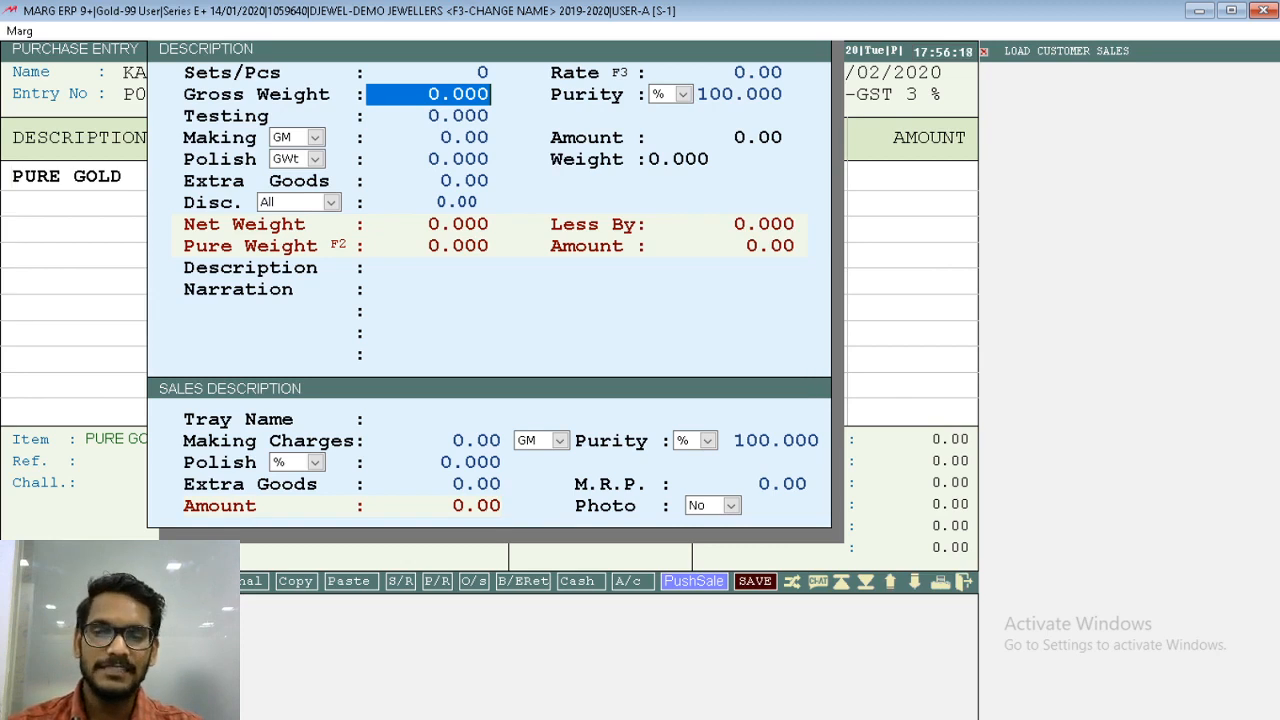
- Set the pure gold's gross weight to 100 at 100 % purity and accept the item line
{"action": "type", "text": "100"}
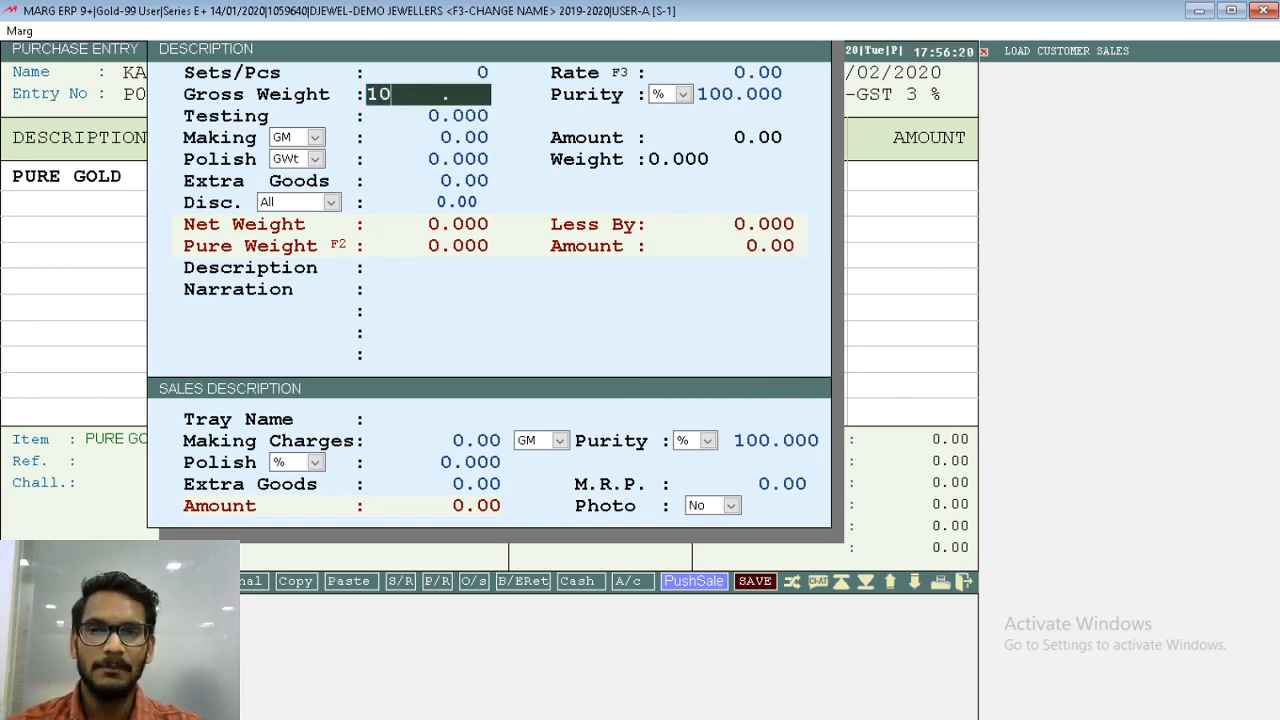
{"action": "key", "text": "Return"}
{"action": "key", "text": "Return"}
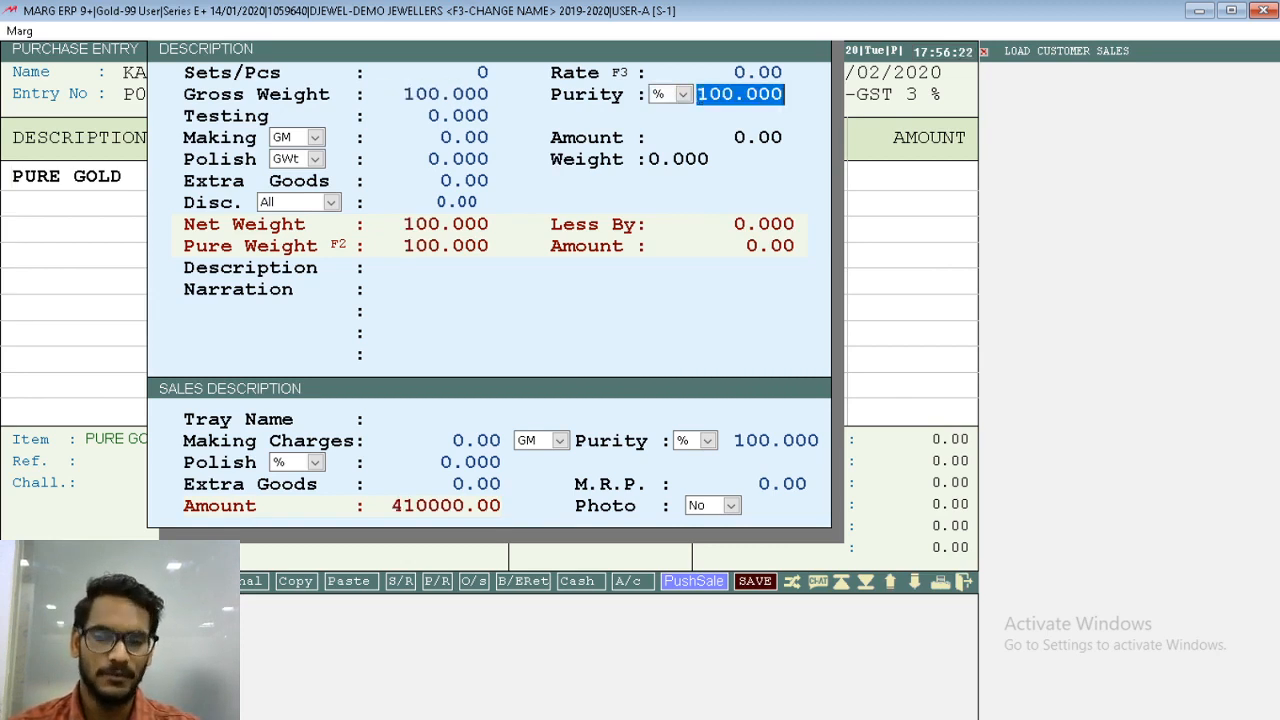
{"action": "key", "text": "Return"}
- Save the pure gold purchase bill without extra charges and close purchase entry
{"action": "key", "text": "Return"}
{"action": "key", "text": "Return"}
{"action": "key", "text": "Return"}
{"action": "key", "text": "Return"}
{"action": "key", "text": "Return"}
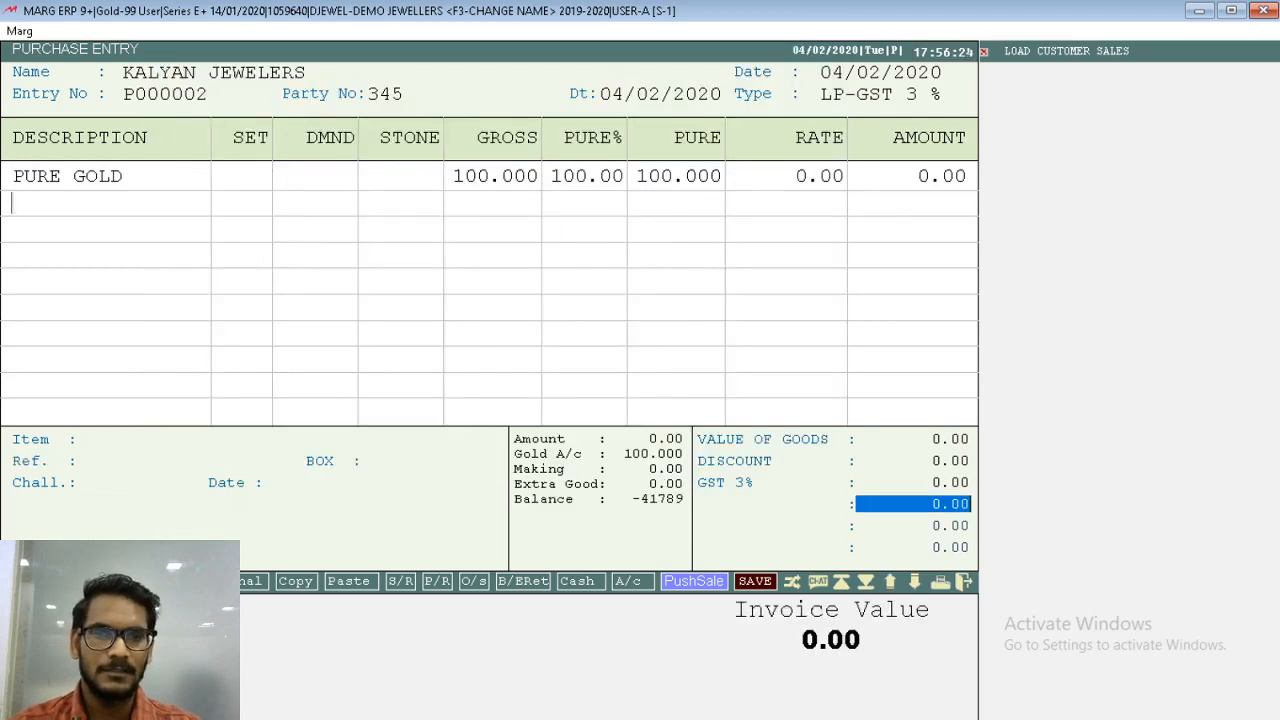
{"action": "key", "text": "Return"}
{"action": "key", "text": "Return"}
{"action": "key", "text": "Return"}
{"action": "key", "text": "Escape"}
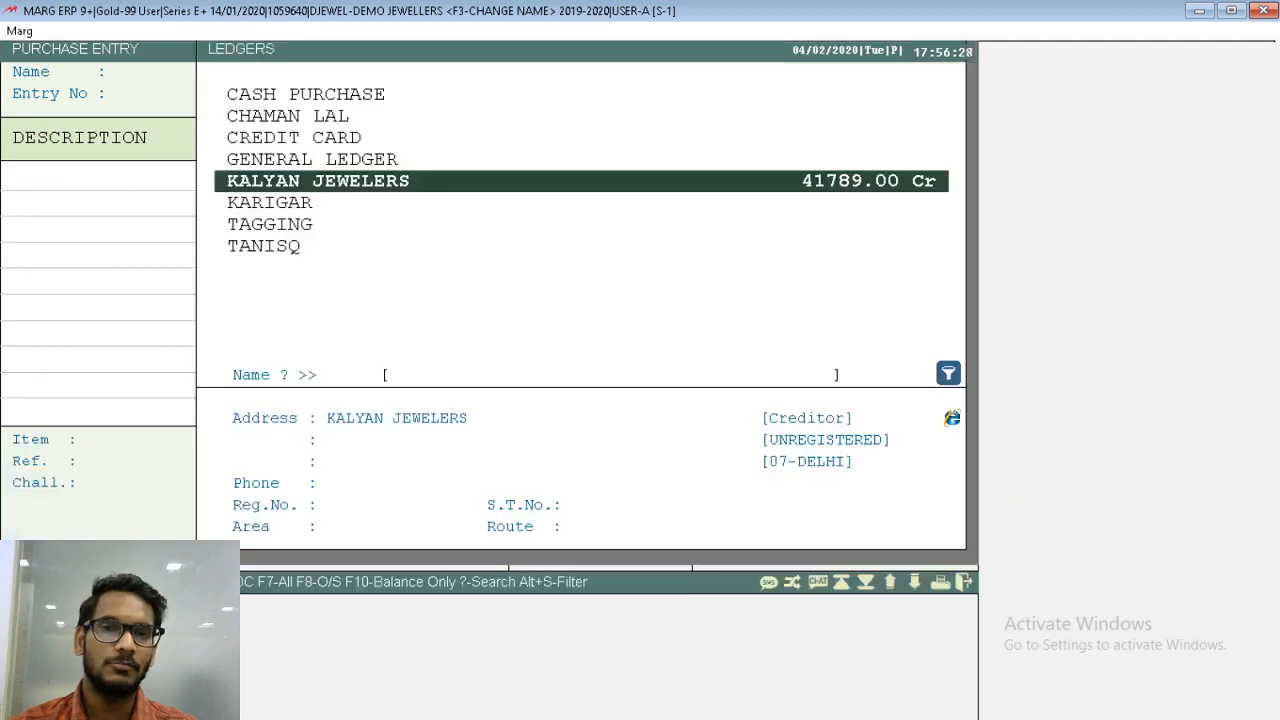
{"action": "key", "text": "Escape"}
{"action": "key", "text": "Escape"}
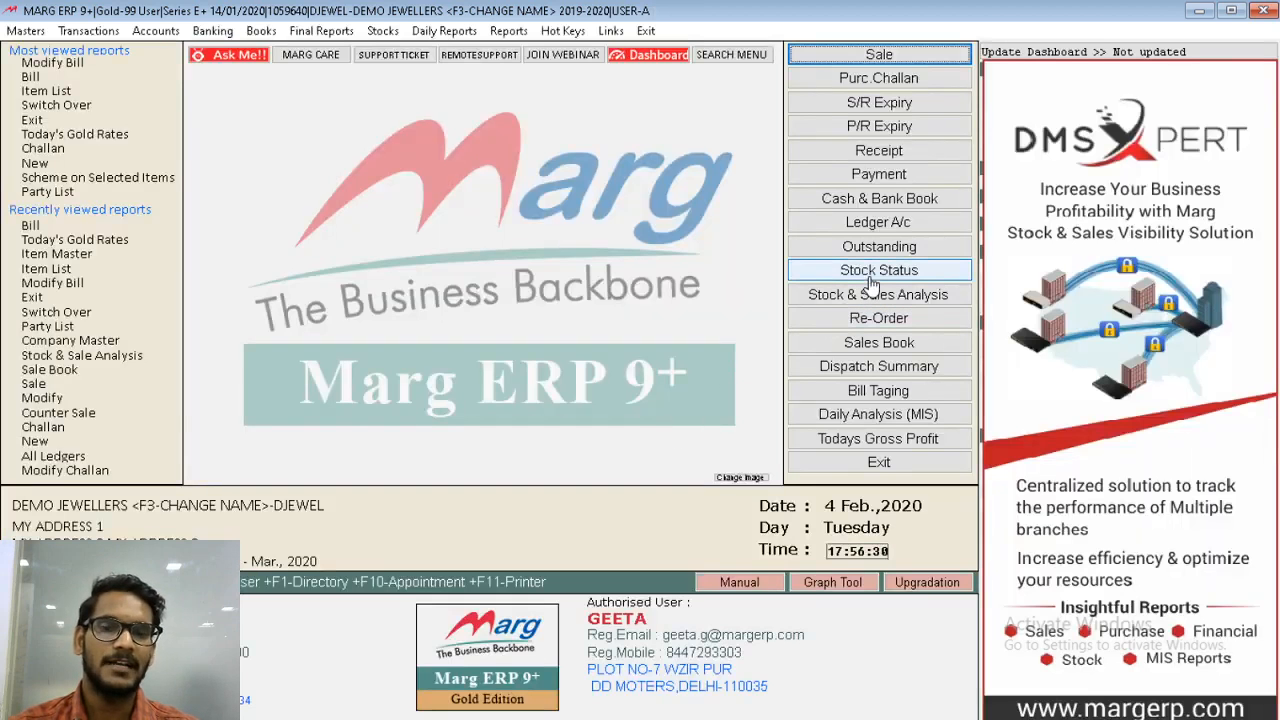
- Check the PURE GOLD weights in the stock status report, then close it
{"action": "left_click", "coordinate": [866, 272]}
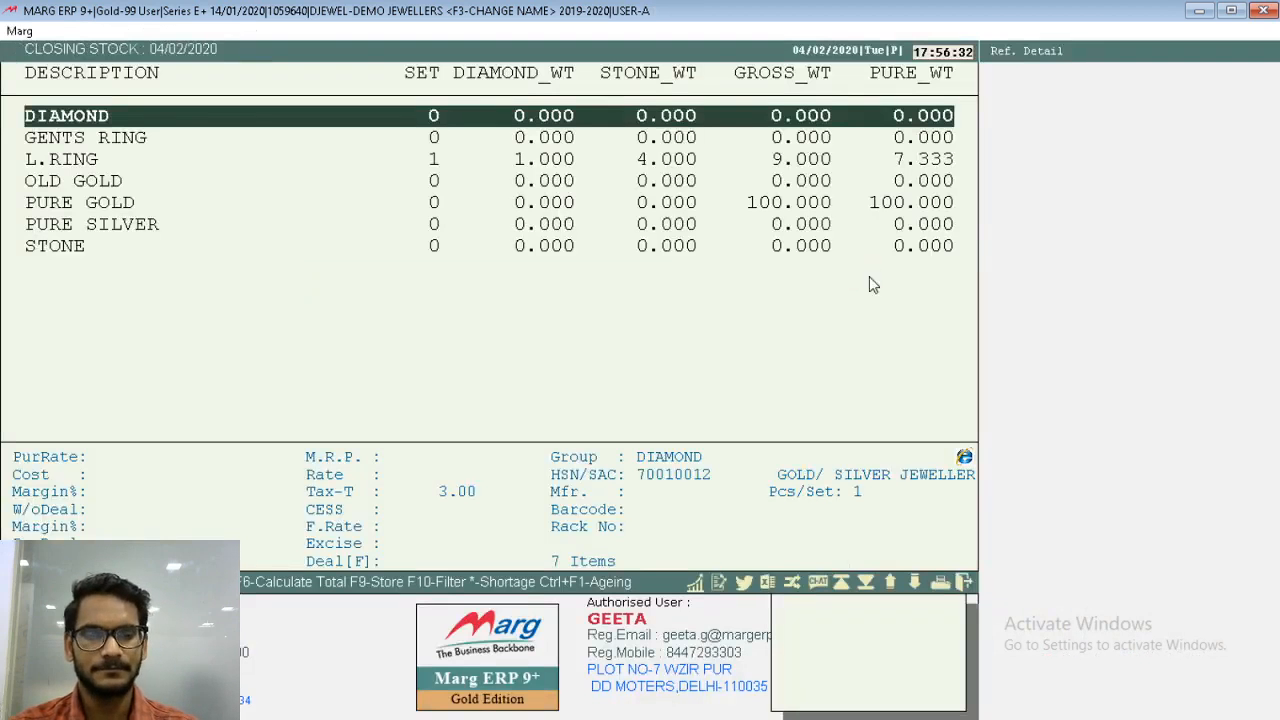
{"action": "type", "text": "PURE"}
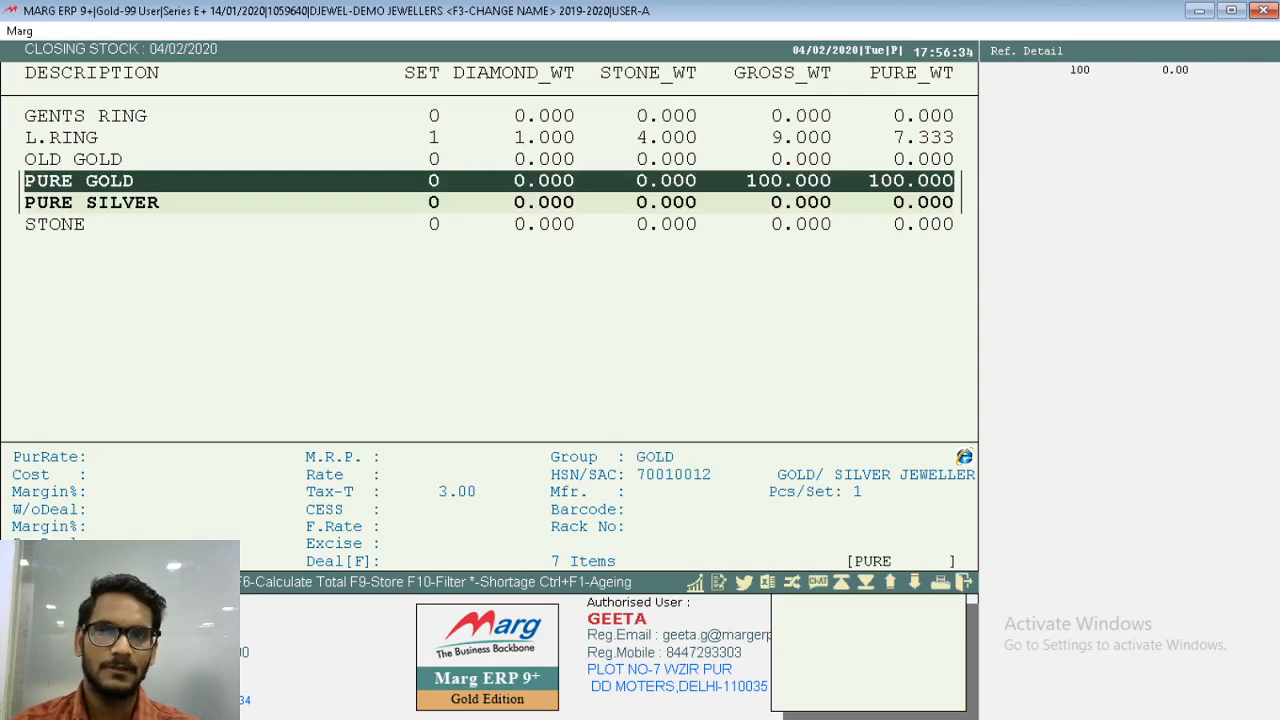
{"action": "key", "text": "Escape"}
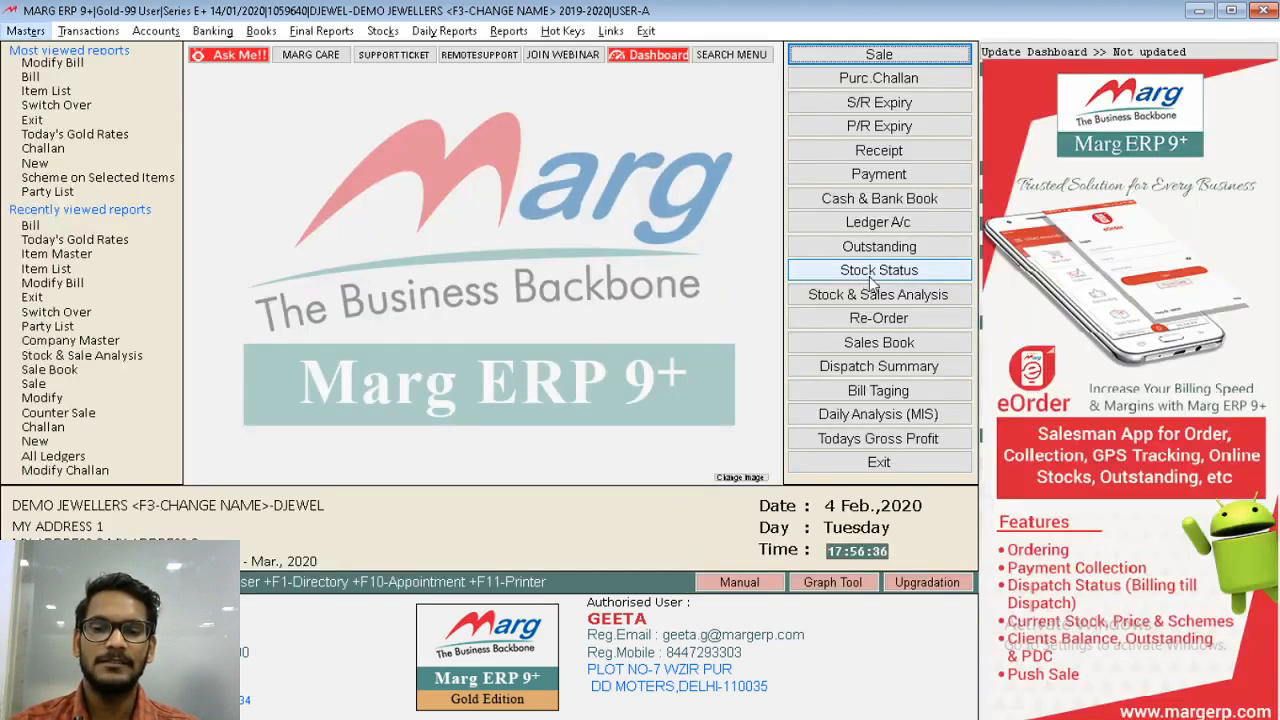
{"action": "key", "text": "alt"}
{"action": "key", "text": "Right"}
{"action": "key", "text": "Down"}
{"action": "key", "text": "Escape"}
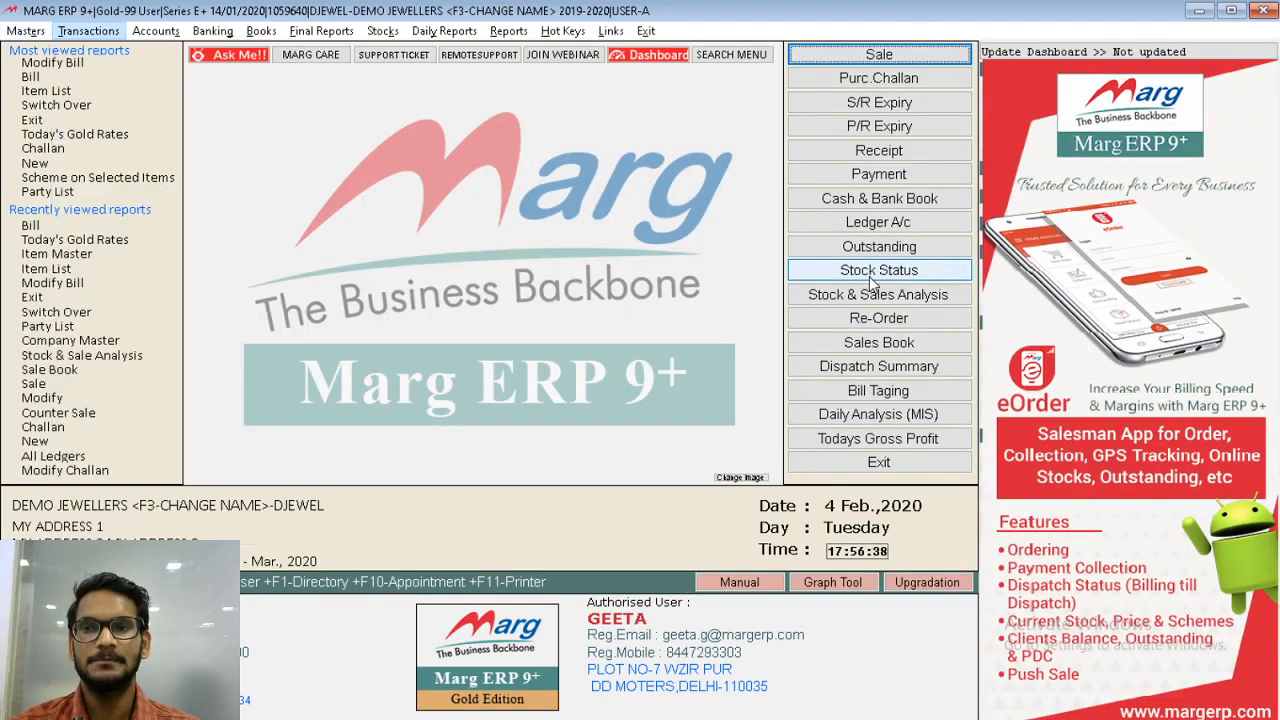
{"action": "key", "text": "Escape"}
- Create a new ledger under SUNDRY CREDITORS (KARIGAR) and enter the artisan's name as the ledger name
{"action": "key", "text": "alt"}
{"action": "key", "text": "Down"}
{"action": "key", "text": "Right"}
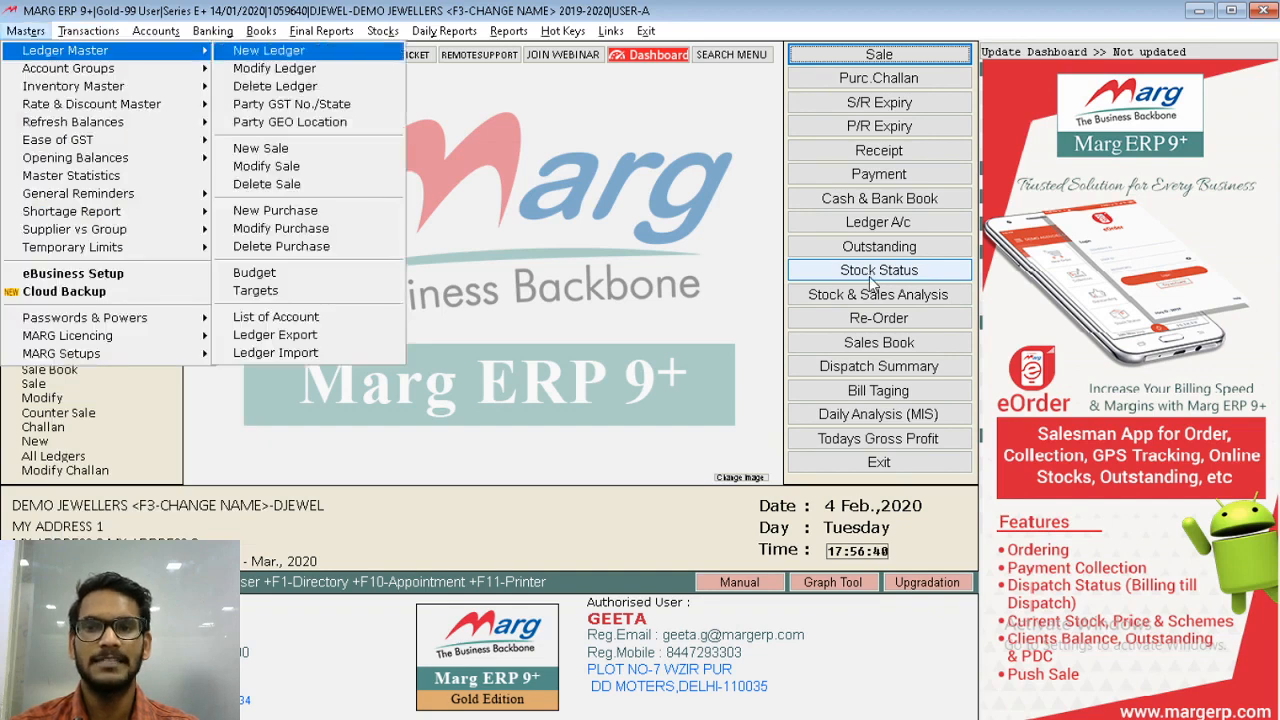
{"action": "key", "text": "Return"}
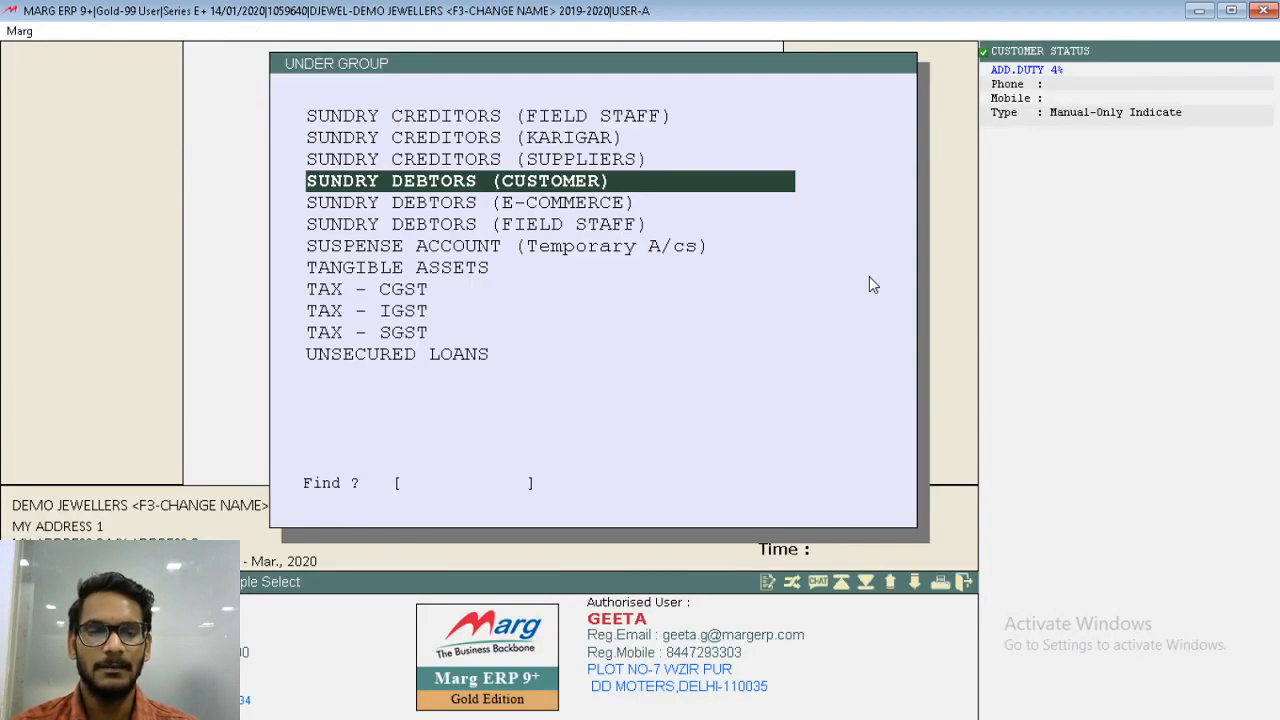
{"action": "key", "text": "Up"}
{"action": "key", "text": "Up"}
{"action": "key", "text": "Return"}
{"action": "type", "text": "TAPAN KARIGAR"}
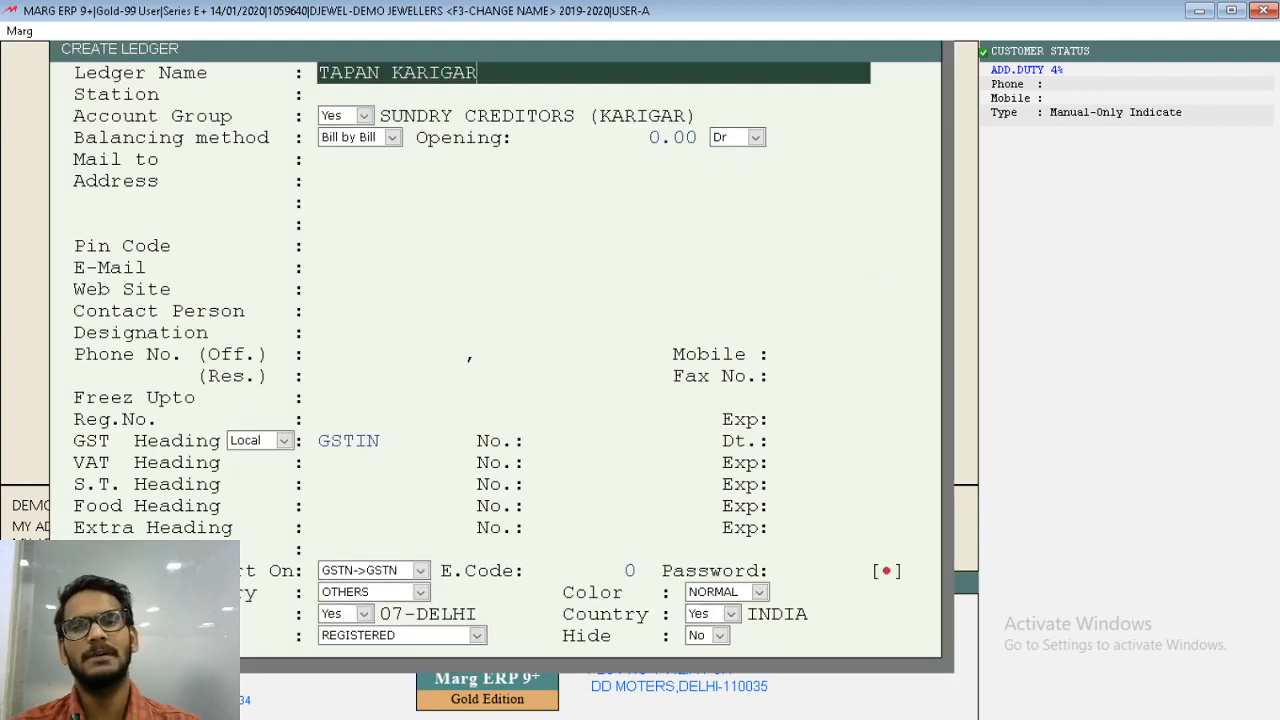
- Save the new karigar ledger with the station left blank and close its detail options
{"action": "key", "text": "Return"}
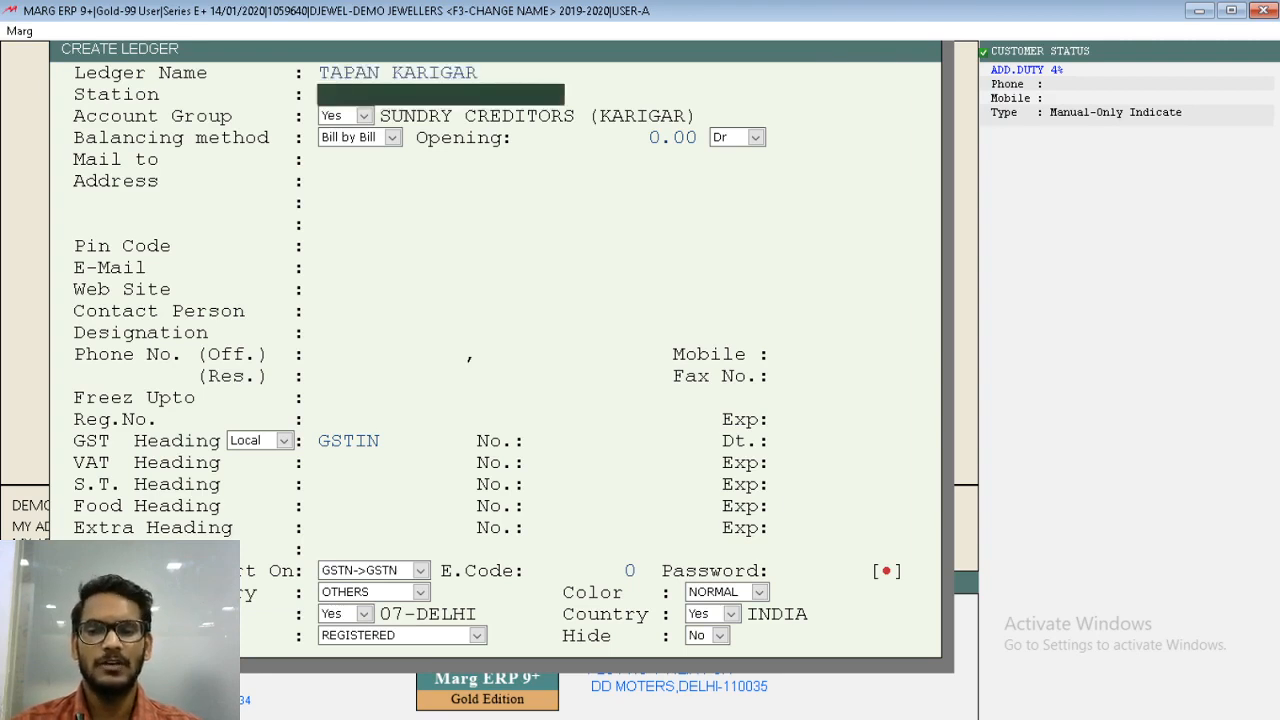
{"action": "key", "text": "Page_Down"}
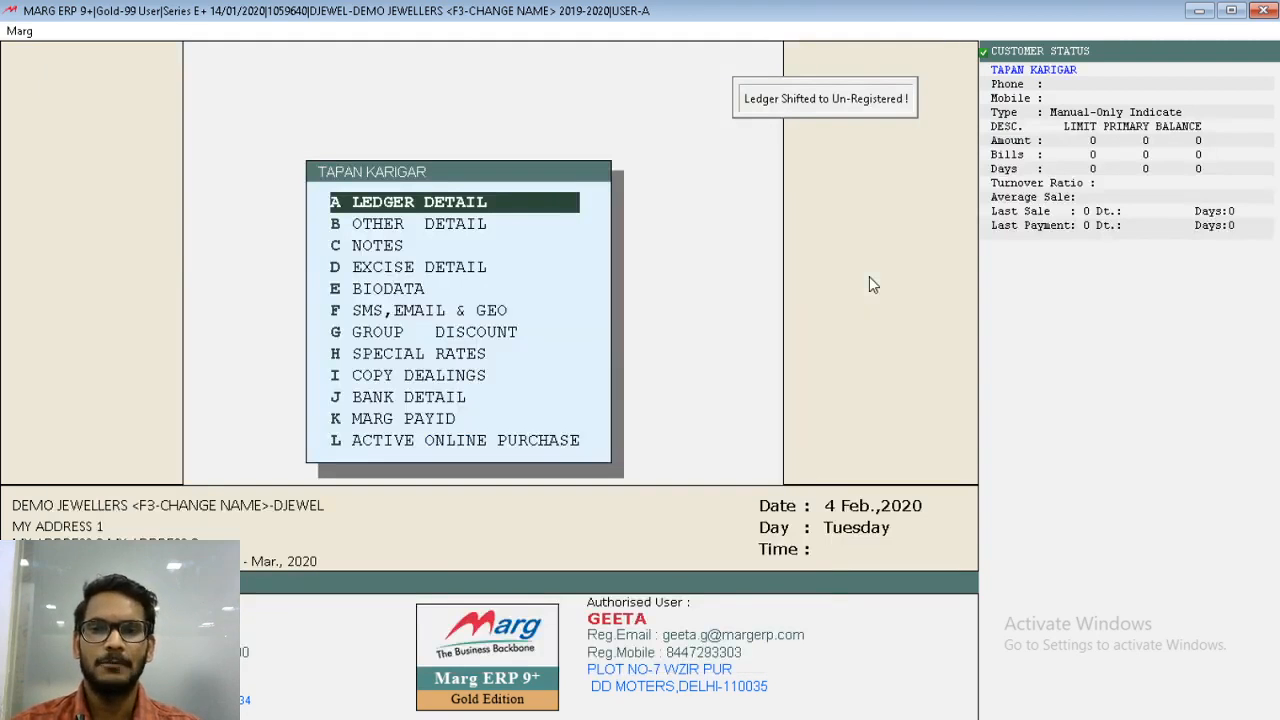
{"action": "key", "text": "Escape"}
- Start a new melter issue entry dated 04/02/2020 for the artisan's ledger with type LS-GST 3 %
{"action": "key", "text": "alt"}
{"action": "key", "text": "Right"}
{"action": "key", "text": "Down"}
{"action": "key", "text": "Down"}
{"action": "key", "text": "Down"}
{"action": "key", "text": "Down"}
{"action": "key", "text": "Down"}
{"action": "key", "text": "Down"}
{"action": "key", "text": "Right"}
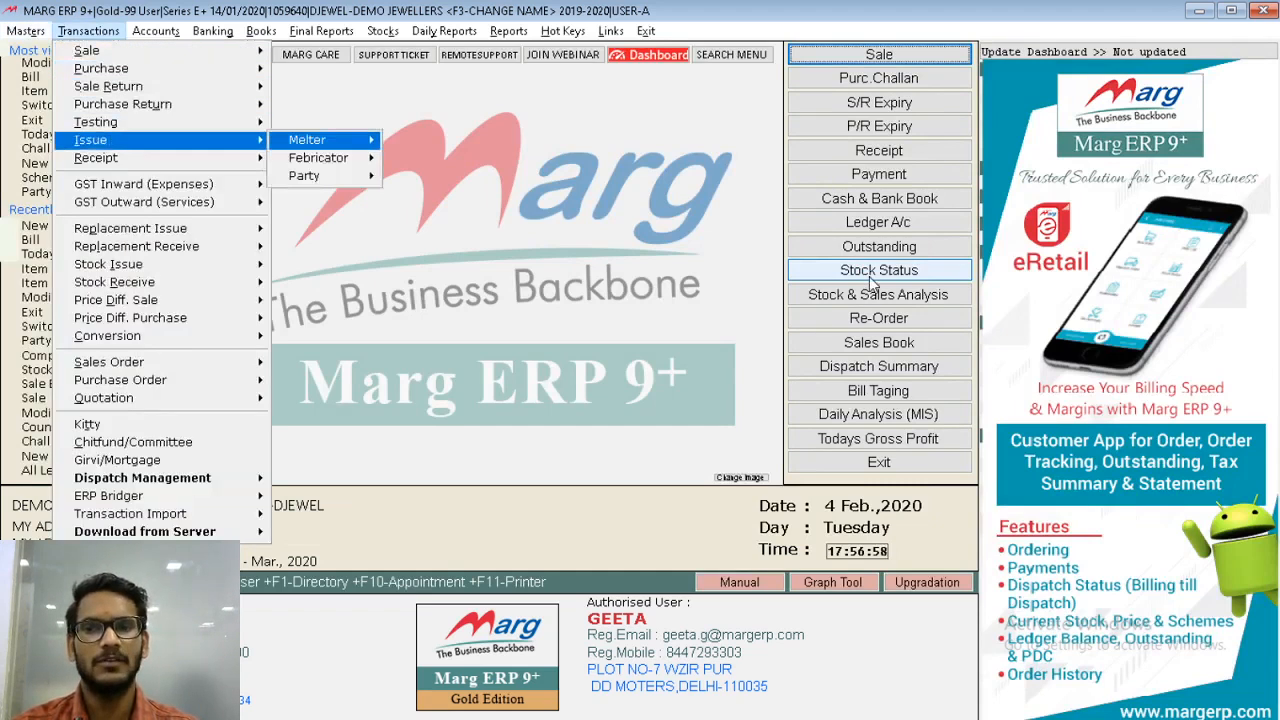
{"action": "key", "text": "Right"}
{"action": "key", "text": "Return"}
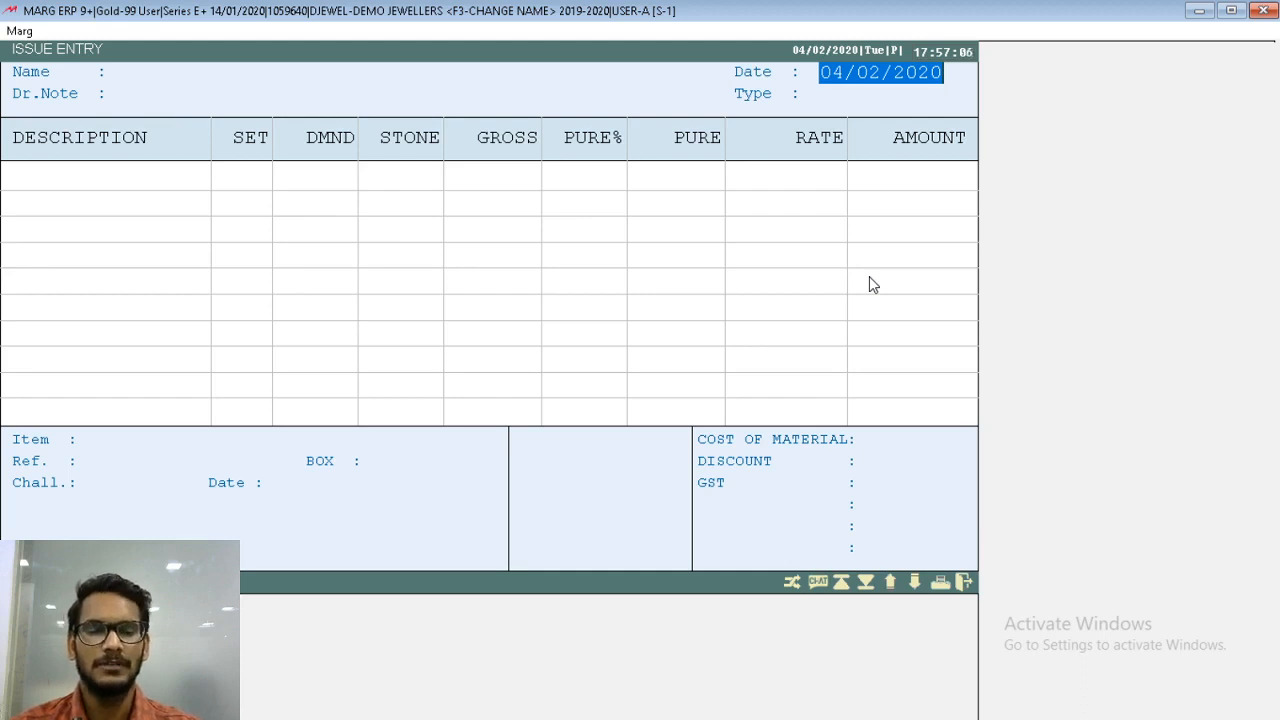
{"action": "key", "text": "Return"}
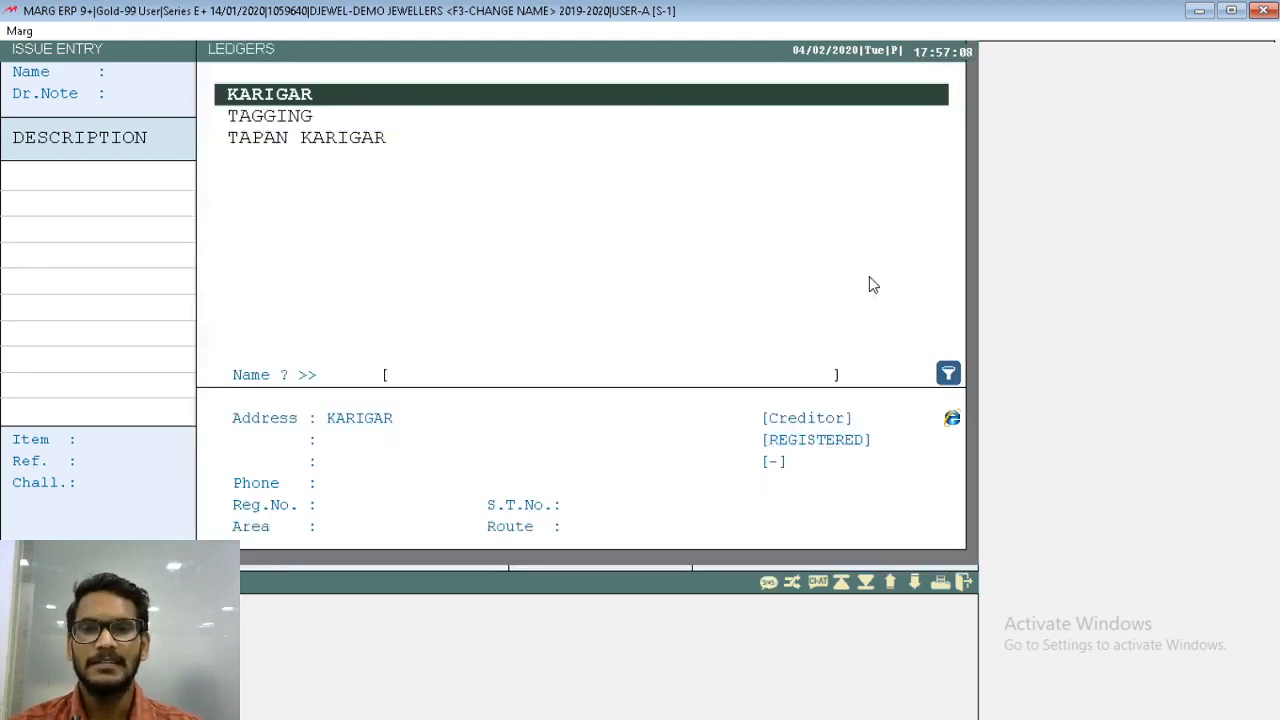
{"action": "key", "text": "Down"}
{"action": "key", "text": "Down"}
{"action": "key", "text": "Return"}
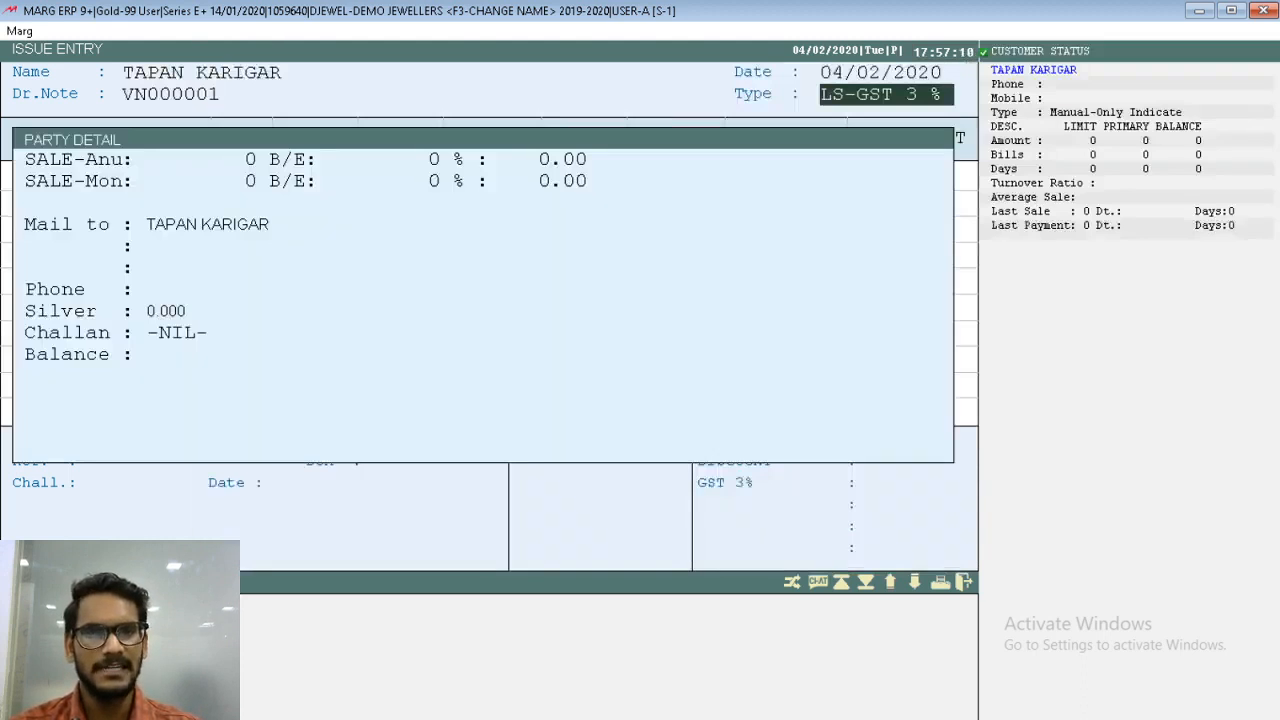
{"action": "key", "text": "Return"}
{"action": "key", "text": "Return"}
- Add PURE GOLD to the issue with rate 0, gross weight 50 and 100 % purity
{"action": "key", "text": "Down"}
{"action": "key", "text": "Down"}
{"action": "key", "text": "Down"}
{"action": "key", "text": "Down"}
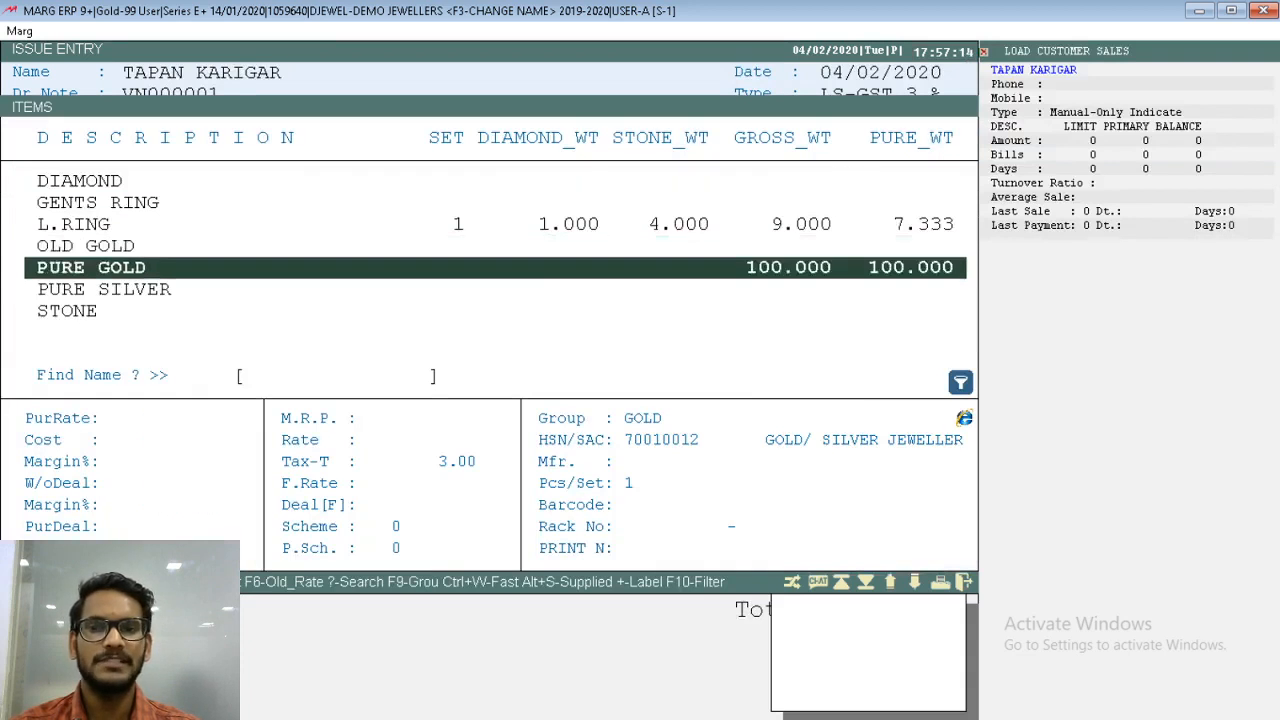
{"action": "key", "text": "Return"}
{"action": "type", "text": "0"}
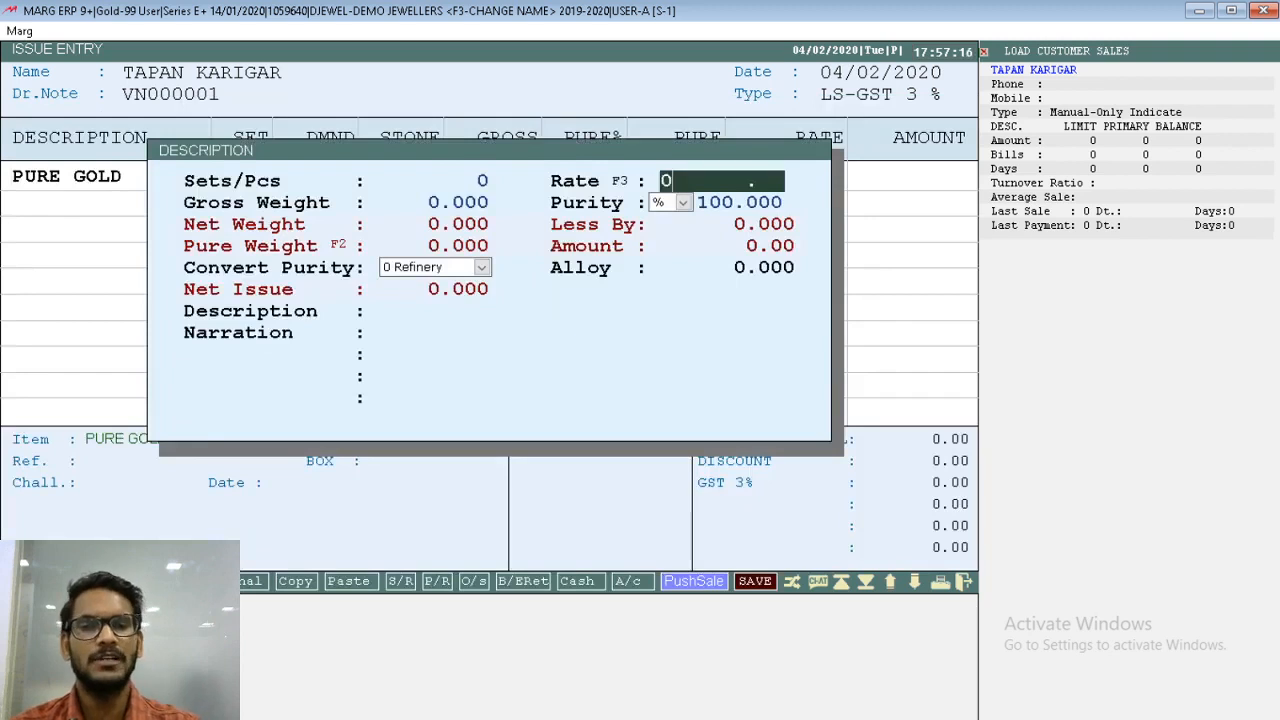
{"action": "key", "text": "Return"}
{"action": "type", "text": "50"}
{"action": "key", "text": "Return"}
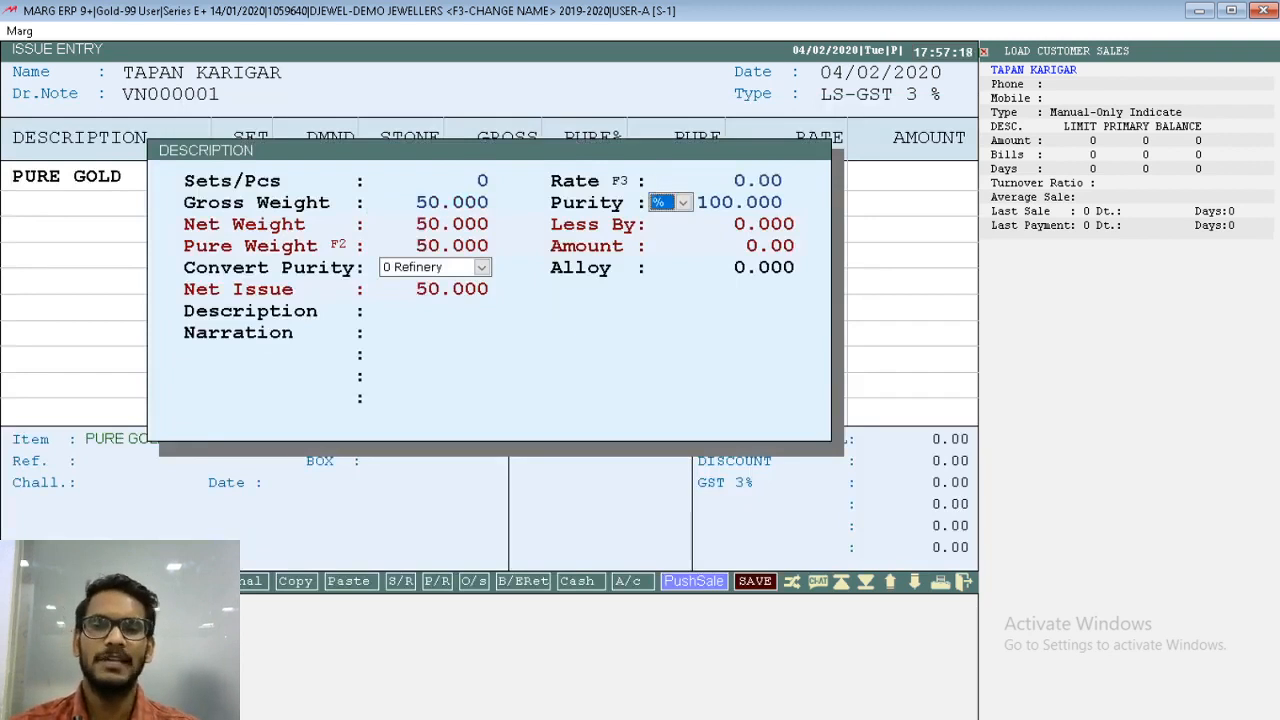
{"action": "key", "text": "Return"}
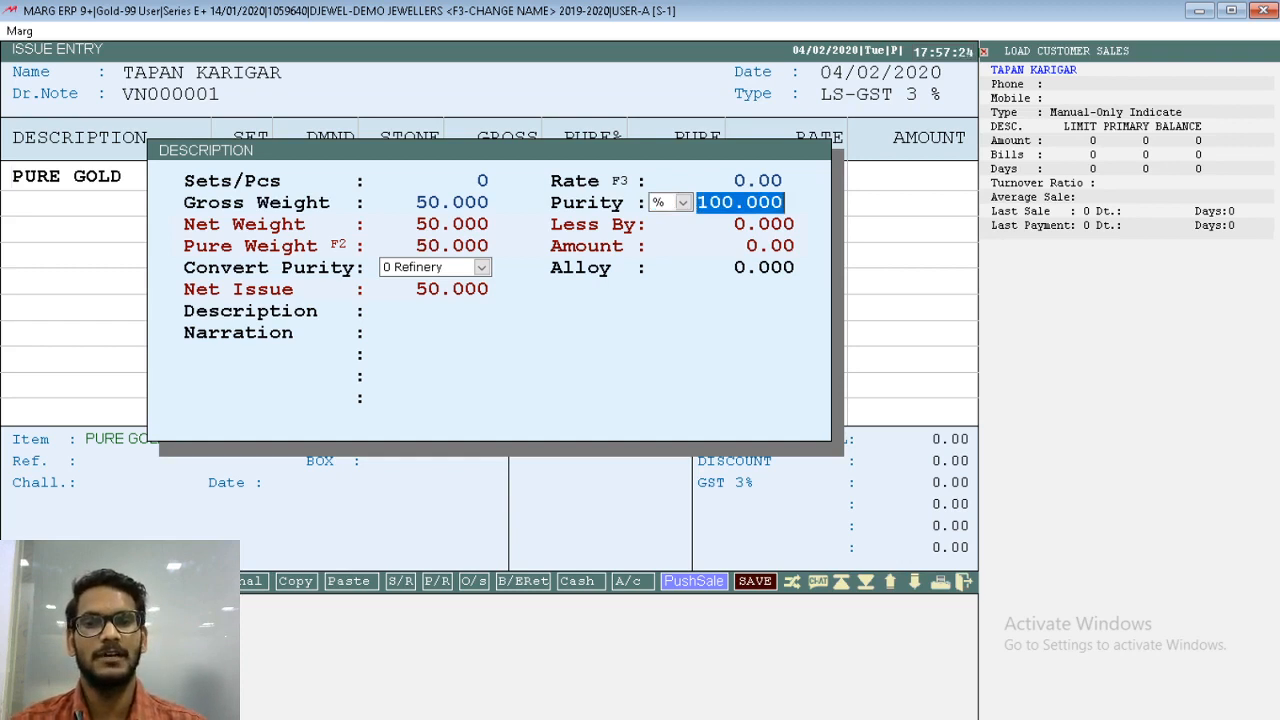
{"action": "key", "text": "Return"}
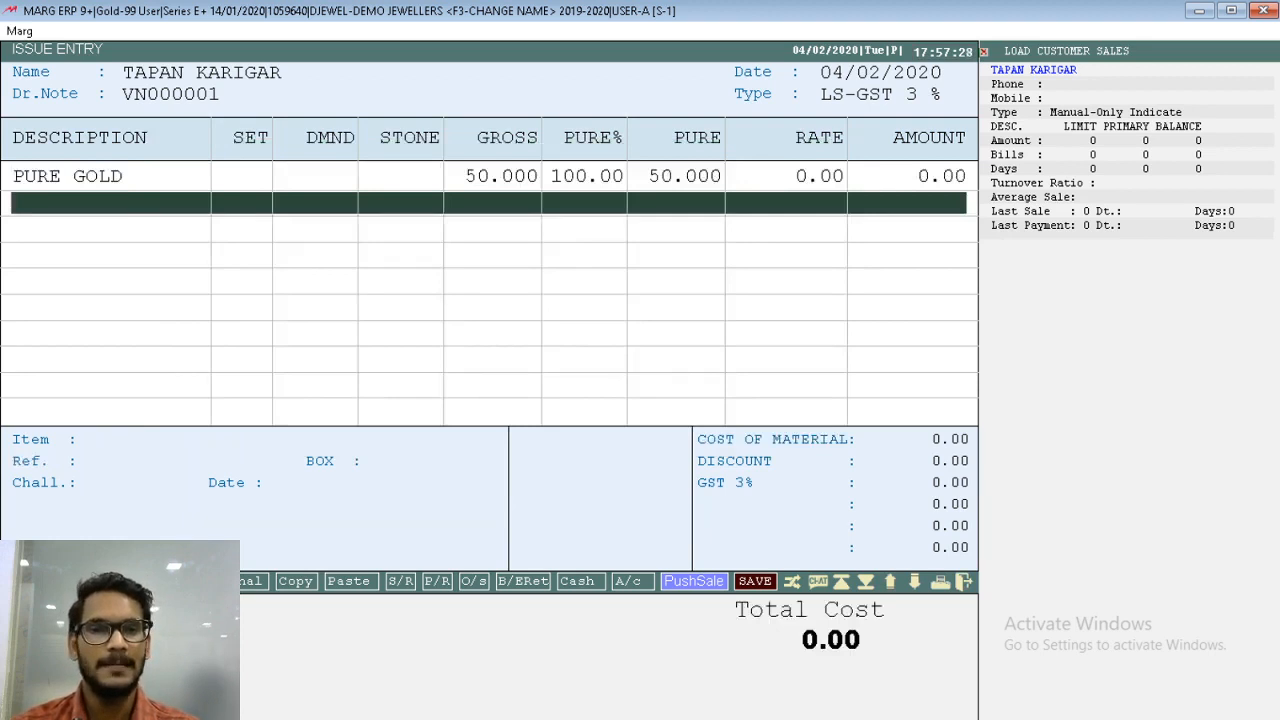
- Save the melter issue without discount or extra charges and close issue entry
{"action": "key", "text": "Return"}
{"action": "key", "text": "Return"}
{"action": "key", "text": "Return"}
{"action": "key", "text": "Return"}
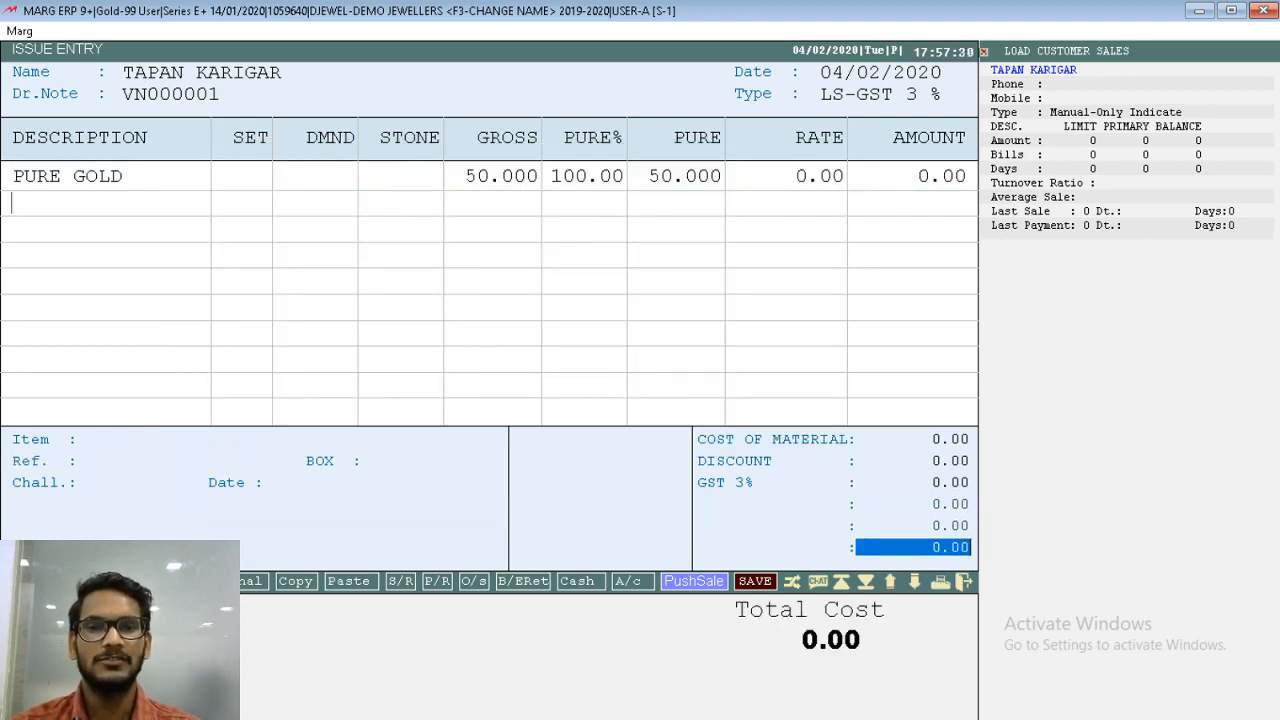
{"action": "key", "text": "Return"}
{"action": "key", "text": "Return"}
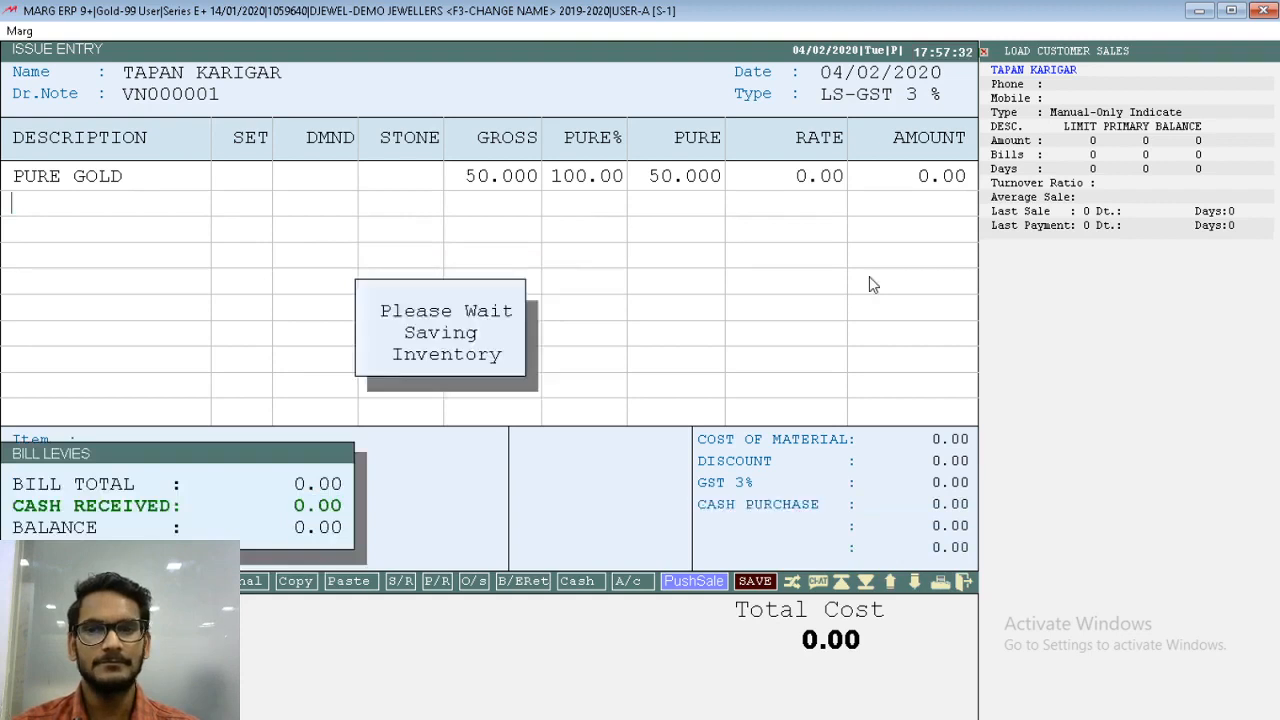
{"action": "key", "text": "Escape"}
{"action": "key", "text": "Escape"}
- Check the remaining PURE GOLD weights in the stock status report, then close it
{"action": "left_click", "coordinate": [869, 276]}
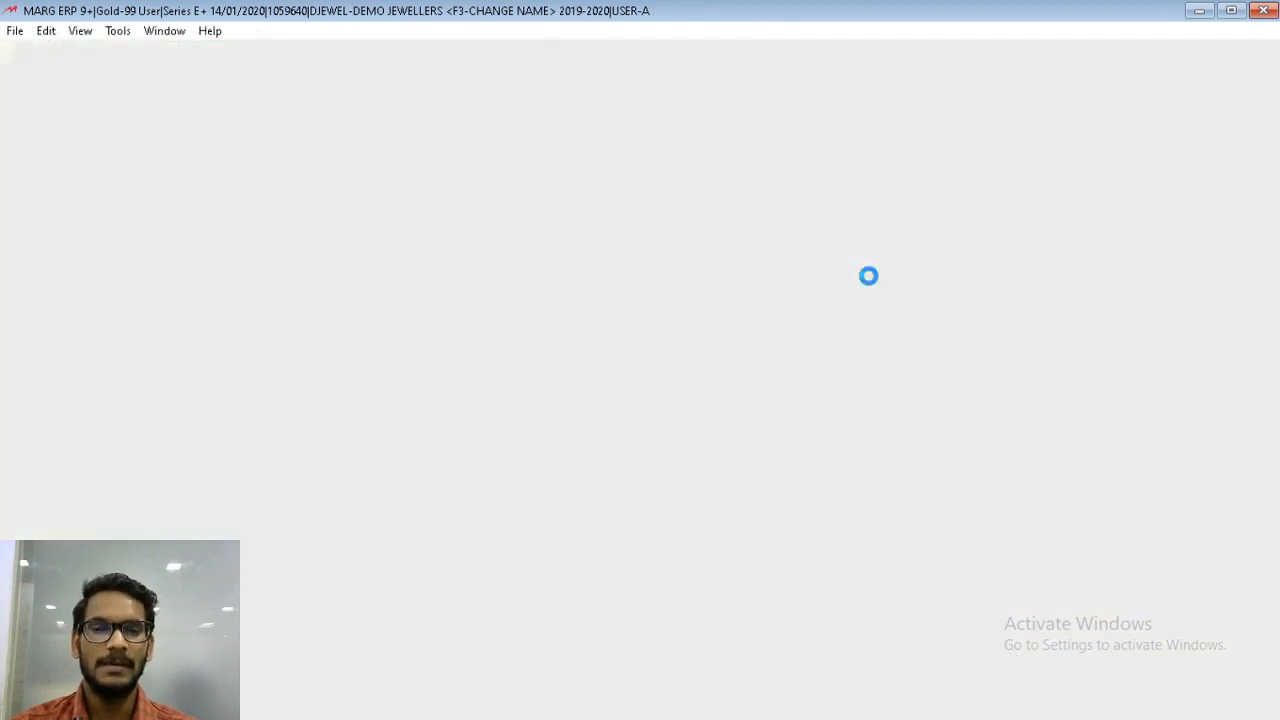
{"action": "key", "text": "Down"}
{"action": "key", "text": "Down"}
{"action": "key", "text": "Down"}
{"action": "key", "text": "Down"}
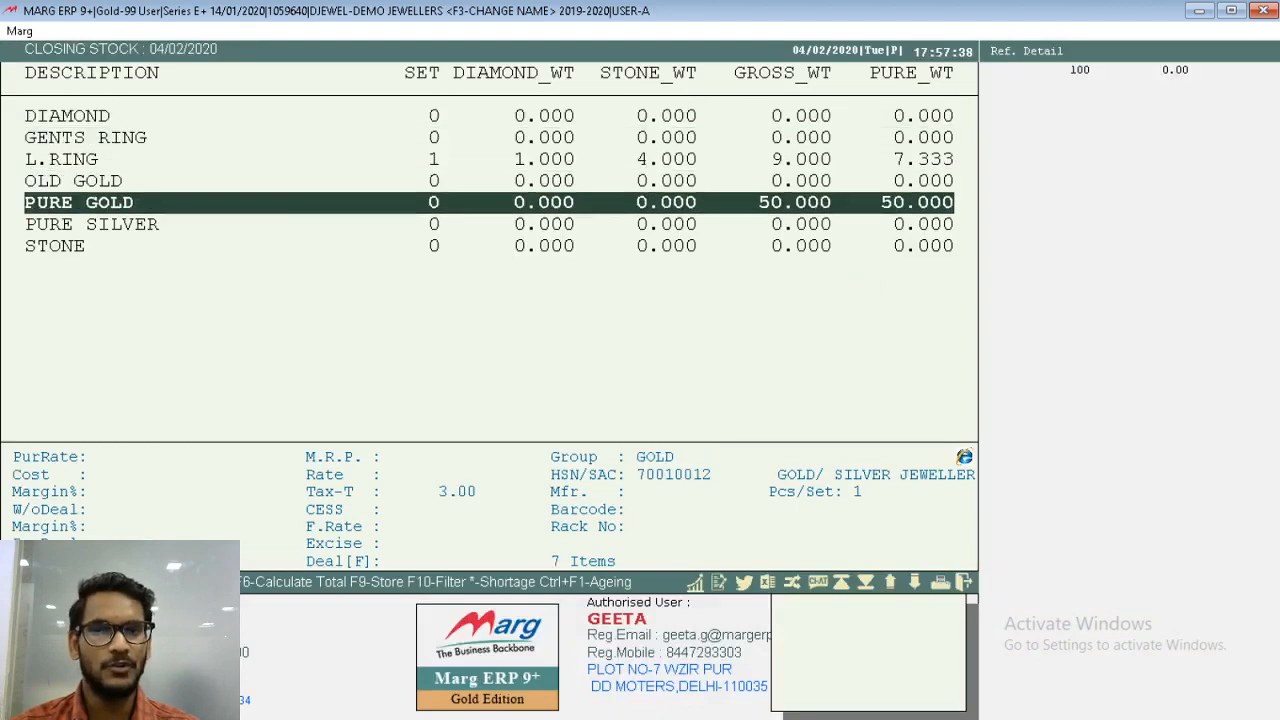
{"action": "key", "text": "Escape"}
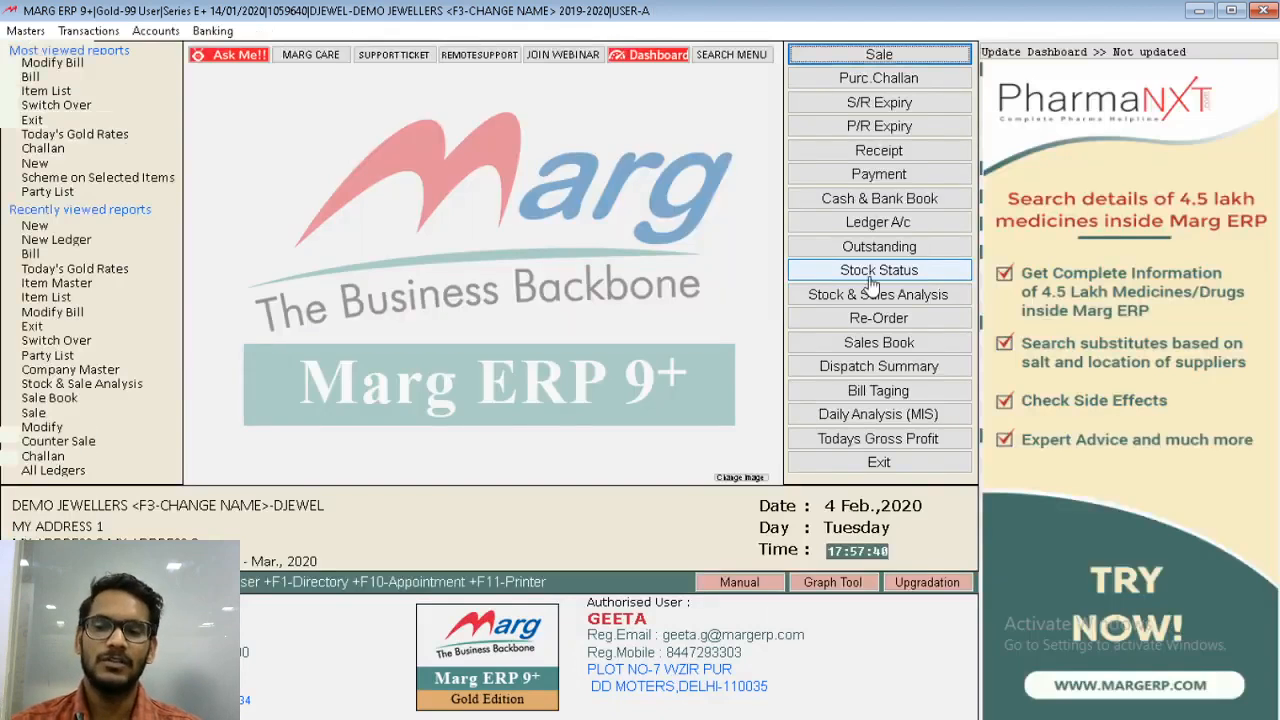
- Find the artisan in the ledger accounts, view the pure gold issue voucher behind the metal balance, then close the ledger views
{"action": "key", "text": "ctrl+l"}
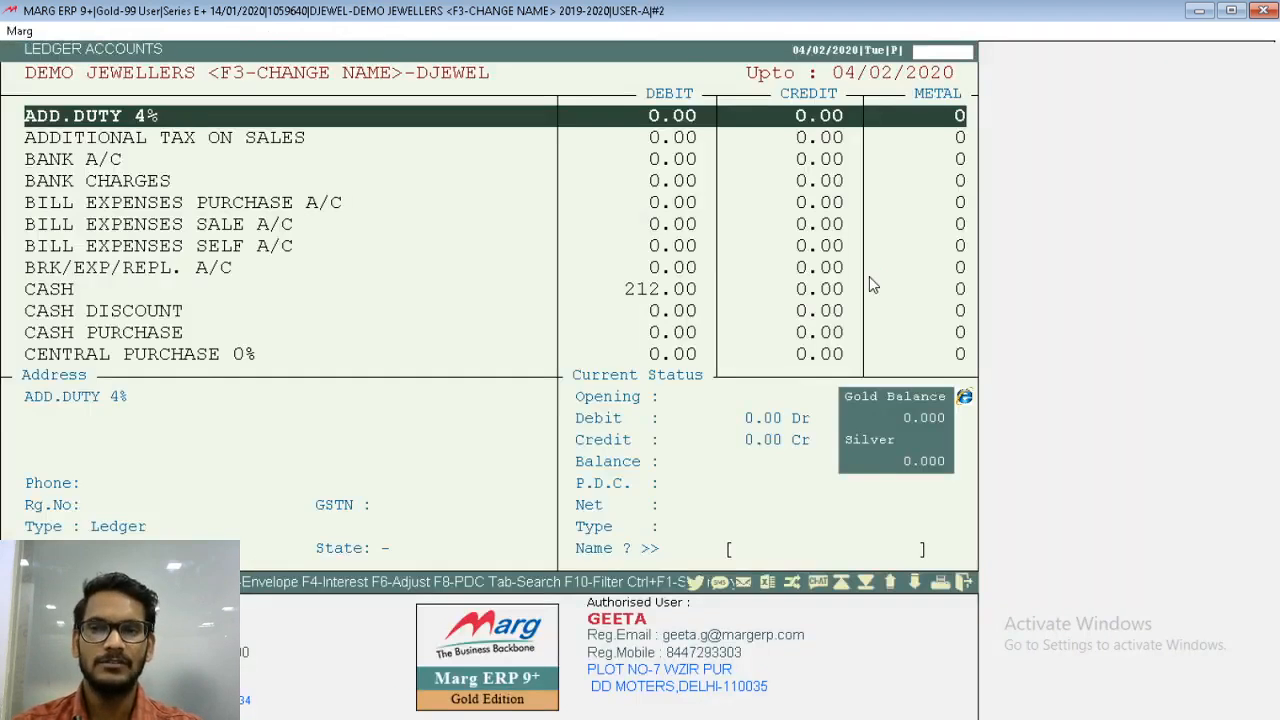
{"action": "type", "text": "TAPA"}
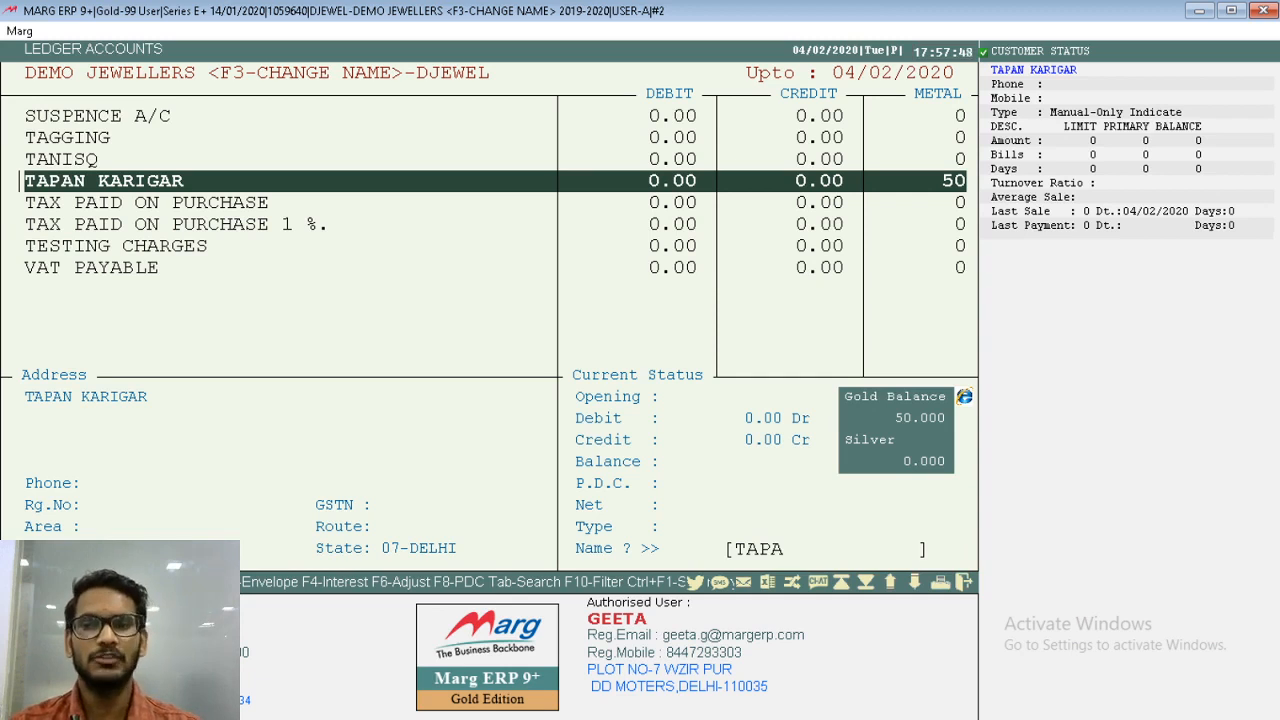
{"action": "key", "text": "Return"}
{"action": "key", "text": "Return"}
{"action": "key", "text": "Return"}
{"action": "key", "text": "Return"}
{"action": "key", "text": "Return"}
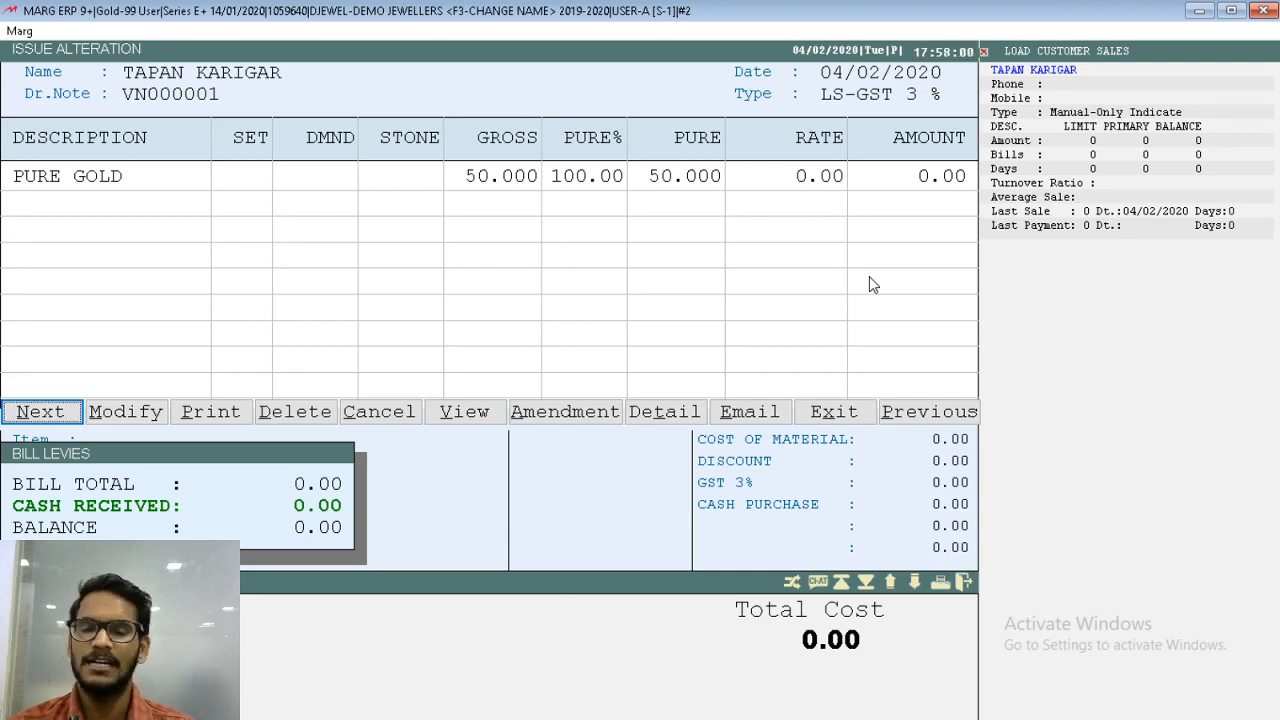
{"action": "key", "text": "Escape"}
{"action": "key", "text": "Escape"}
{"action": "key", "text": "Escape"}
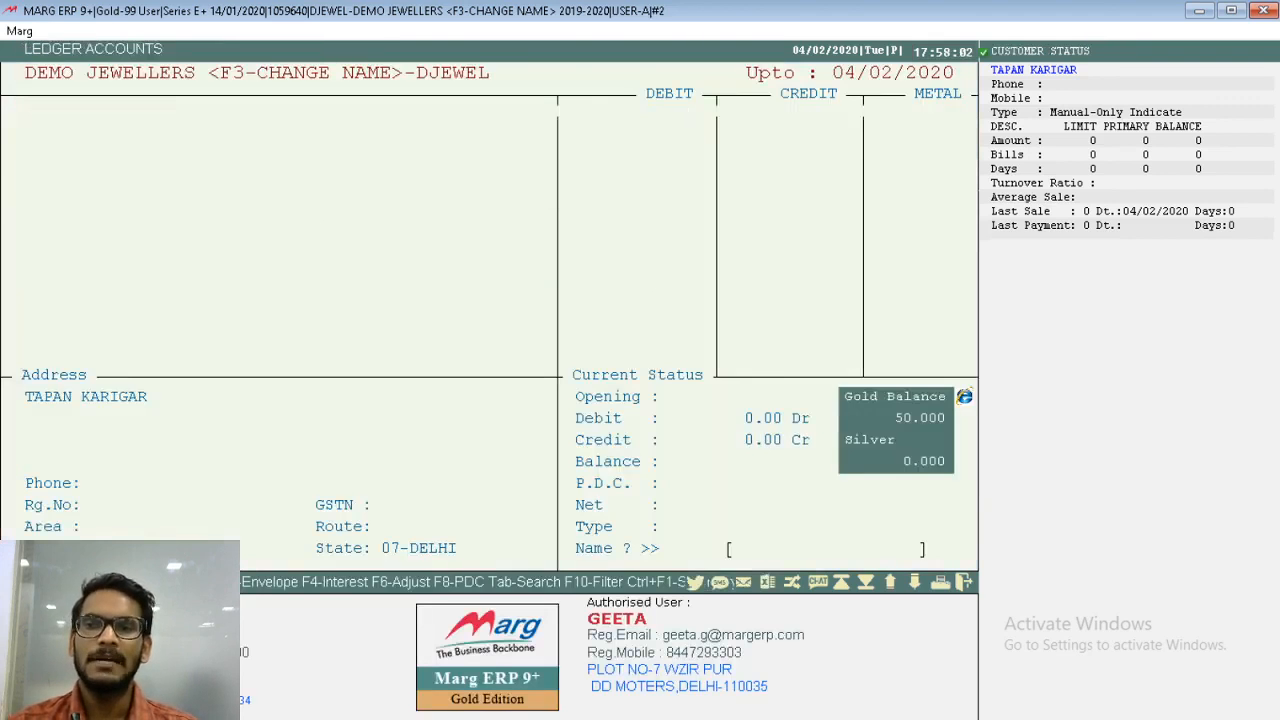
{"action": "key", "text": "Escape"}
- Open the melter pending issues report and display the artisan's register for 04/02/2020
{"action": "key", "text": "alt"}
{"action": "key", "text": "Right"}
{"action": "key", "text": "Down"}
{"action": "key", "text": "Down"}
{"action": "key", "text": "Down"}
{"action": "key", "text": "Down"}
{"action": "key", "text": "Down"}
{"action": "key", "text": "Down"}
{"action": "key", "text": "Right"}
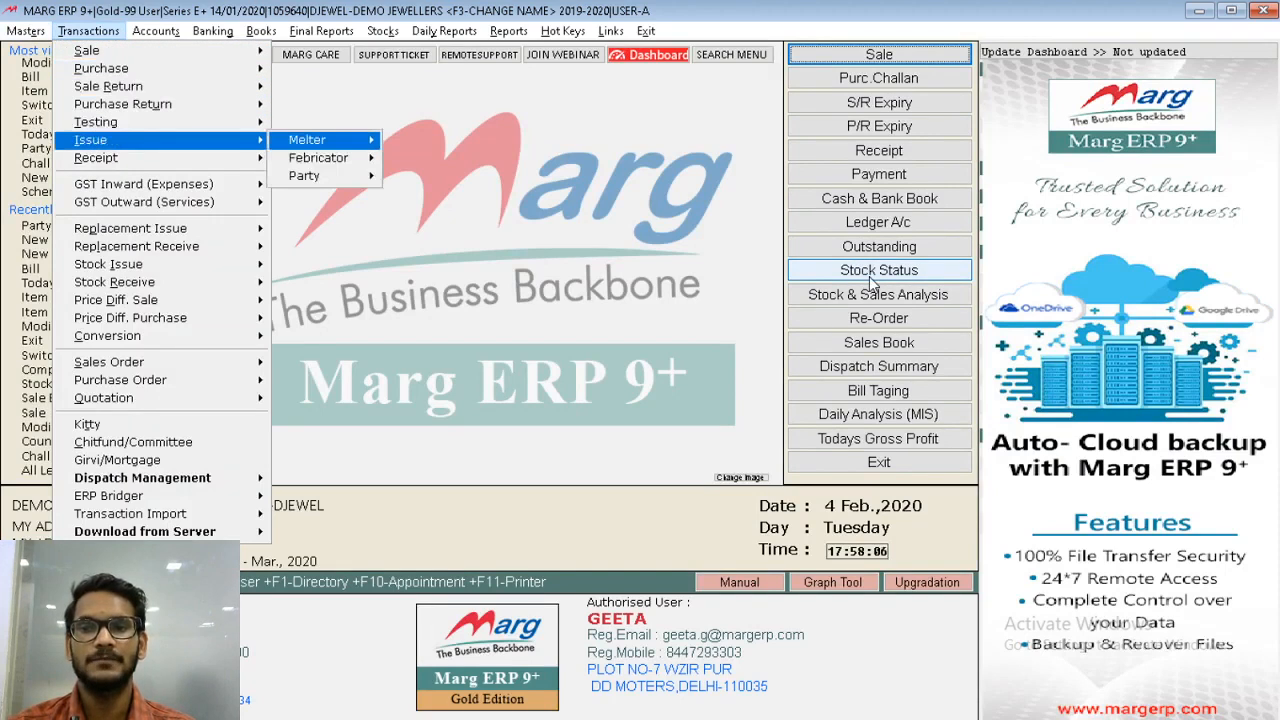
{"action": "key", "text": "Right"}
{"action": "key", "text": "Down"}
{"action": "key", "text": "Down"}
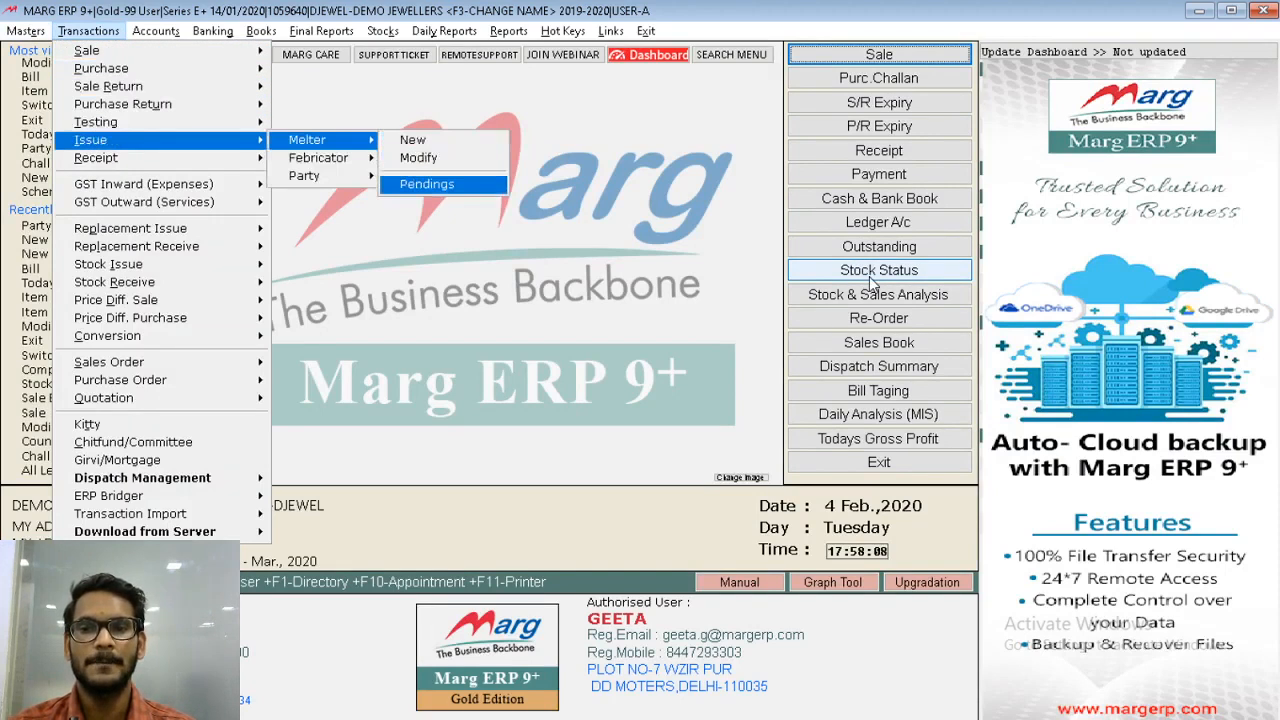
{"action": "key", "text": "Return"}
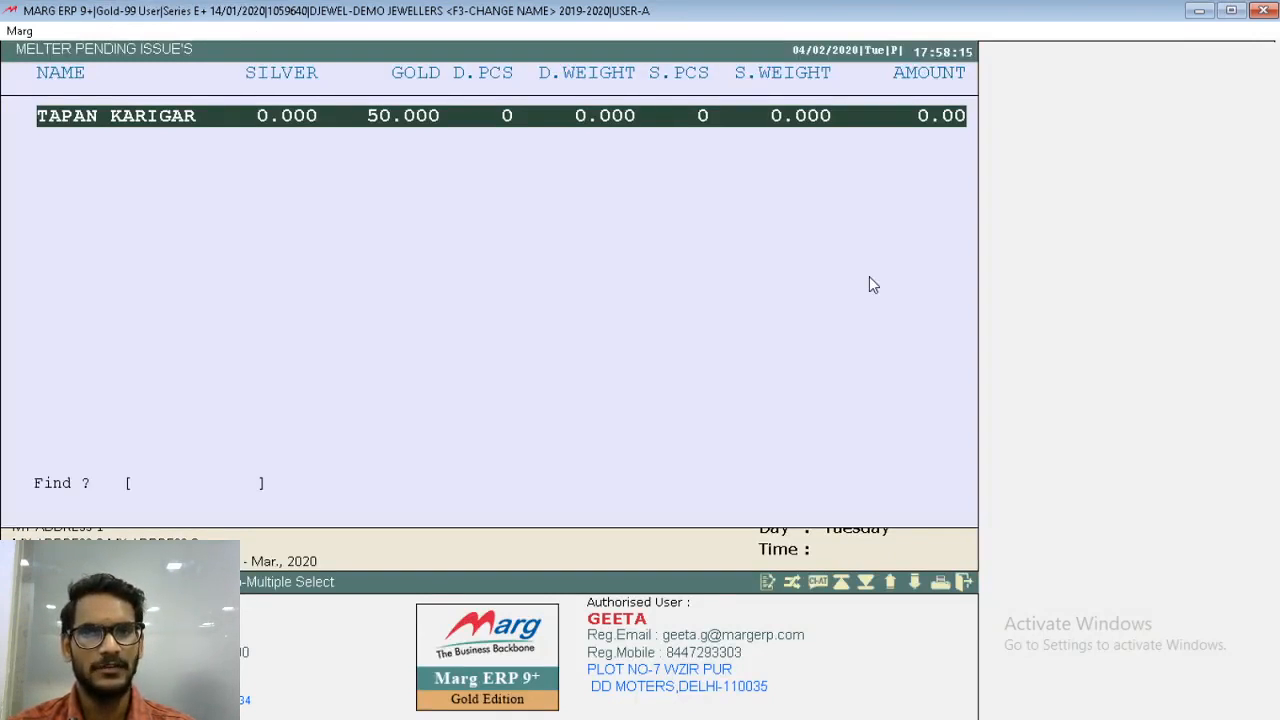
{"action": "key", "text": "Return"}
{"action": "key", "text": "Return"}
{"action": "key", "text": "Return"}
{"action": "key", "text": "Return"}
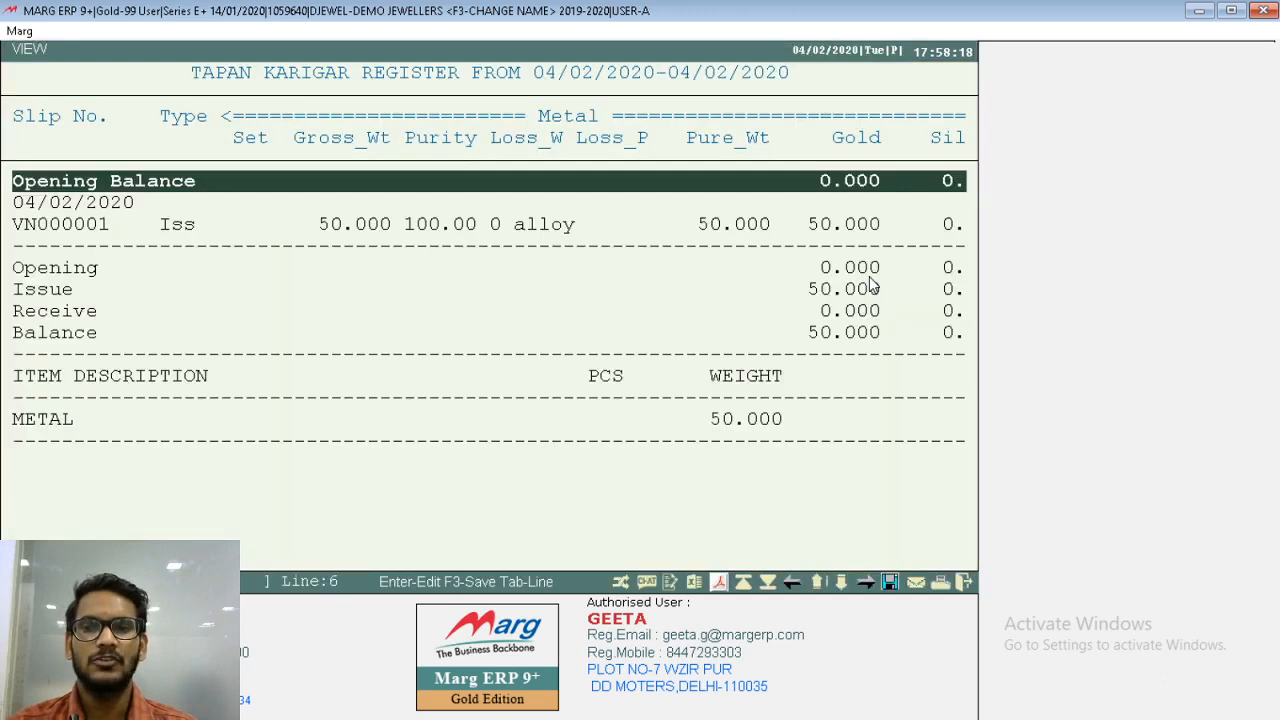
- Review the artisan's register down to its last line and export it as a PDF
{"action": "key", "text": "Down"}
{"action": "key", "text": "Down"}
{"action": "key", "text": "Down"}
{"action": "key", "text": "Down"}
{"action": "key", "text": "Down"}
{"action": "key", "text": "Down"}
{"action": "key", "text": "Down"}
{"action": "key", "text": "Down"}
{"action": "key", "text": "Down"}
{"action": "key", "text": "Down"}
{"action": "key", "text": "Down"}
{"action": "key", "text": "Down"}
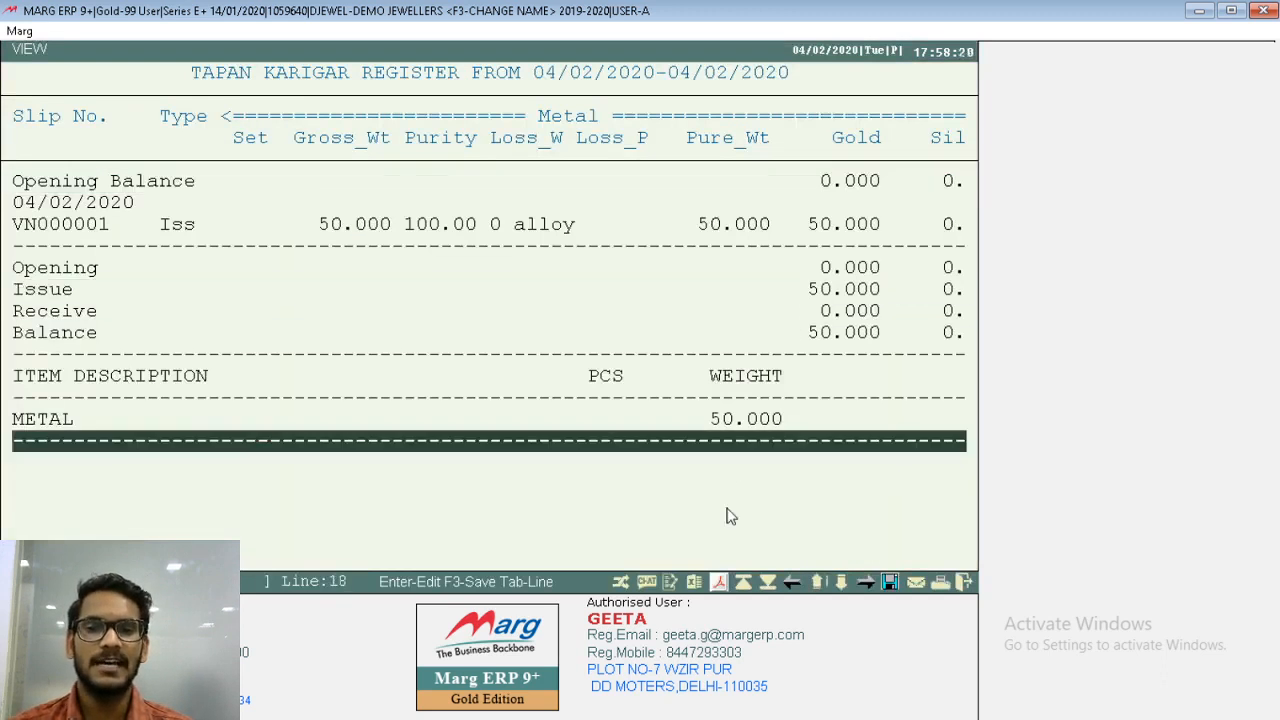
{"action": "left_click", "coordinate": [719, 583]}
{"action": "left_click", "coordinate": [300, 305]}
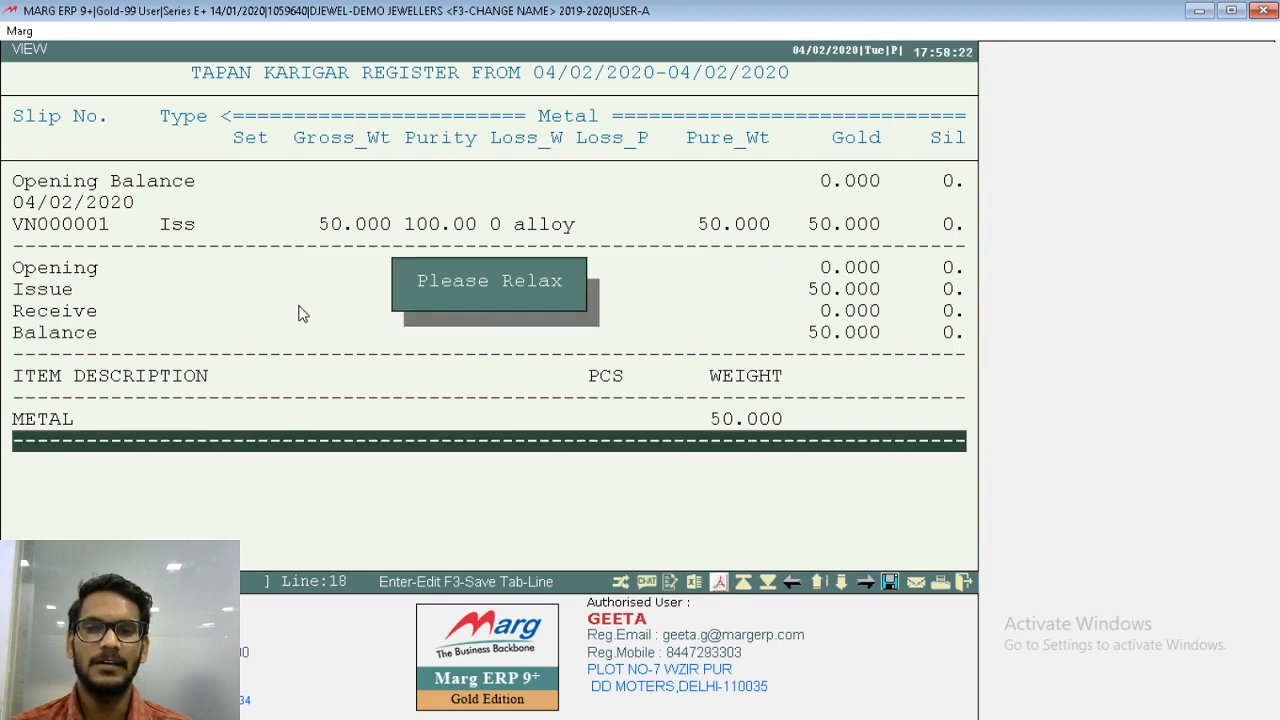
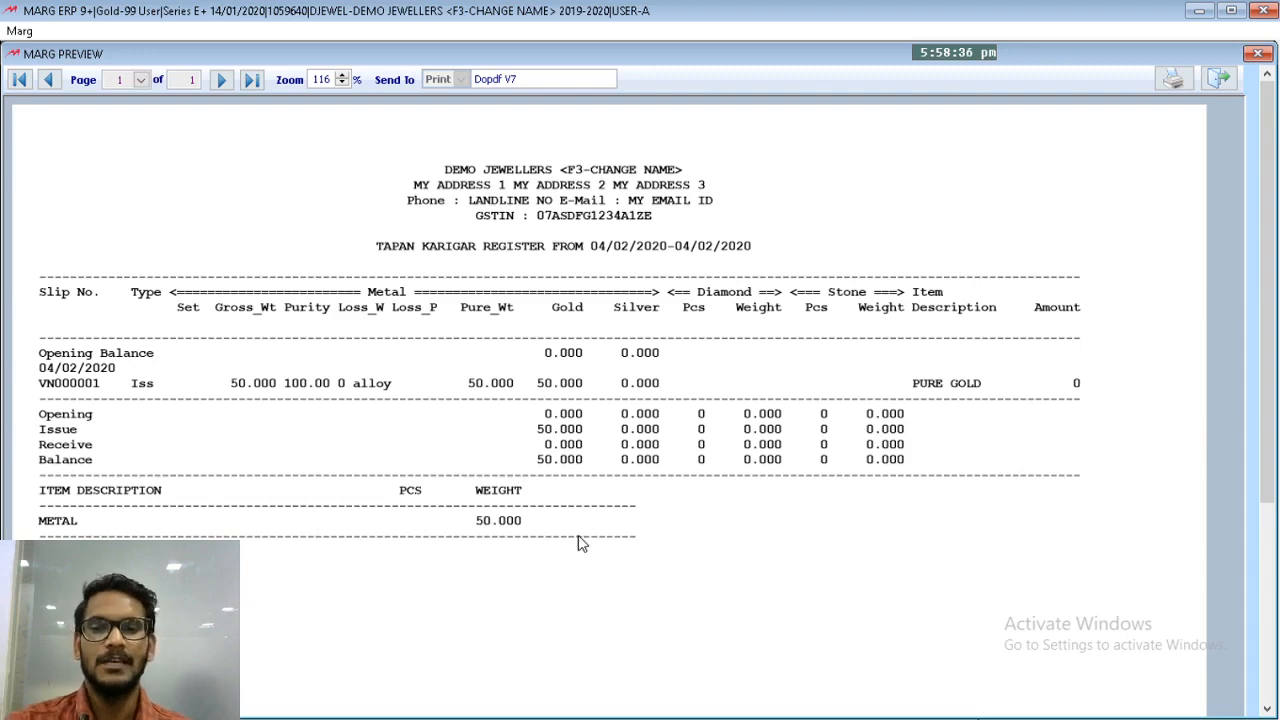
- Close the register preview and open a new melter receipt entry
{"action": "key", "text": "Escape"}
{"action": "key", "text": "Escape"}
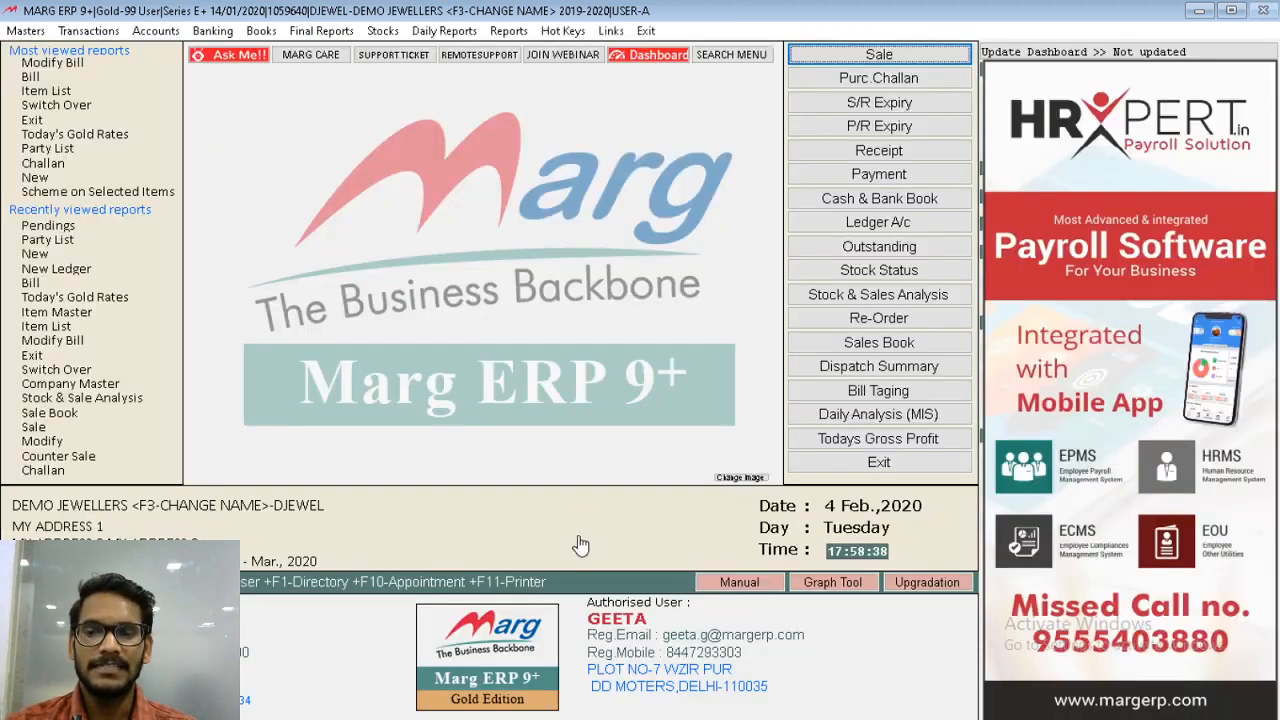
{"action": "key", "text": "alt"}
{"action": "key", "text": "Right"}
{"action": "key", "text": "Down"}
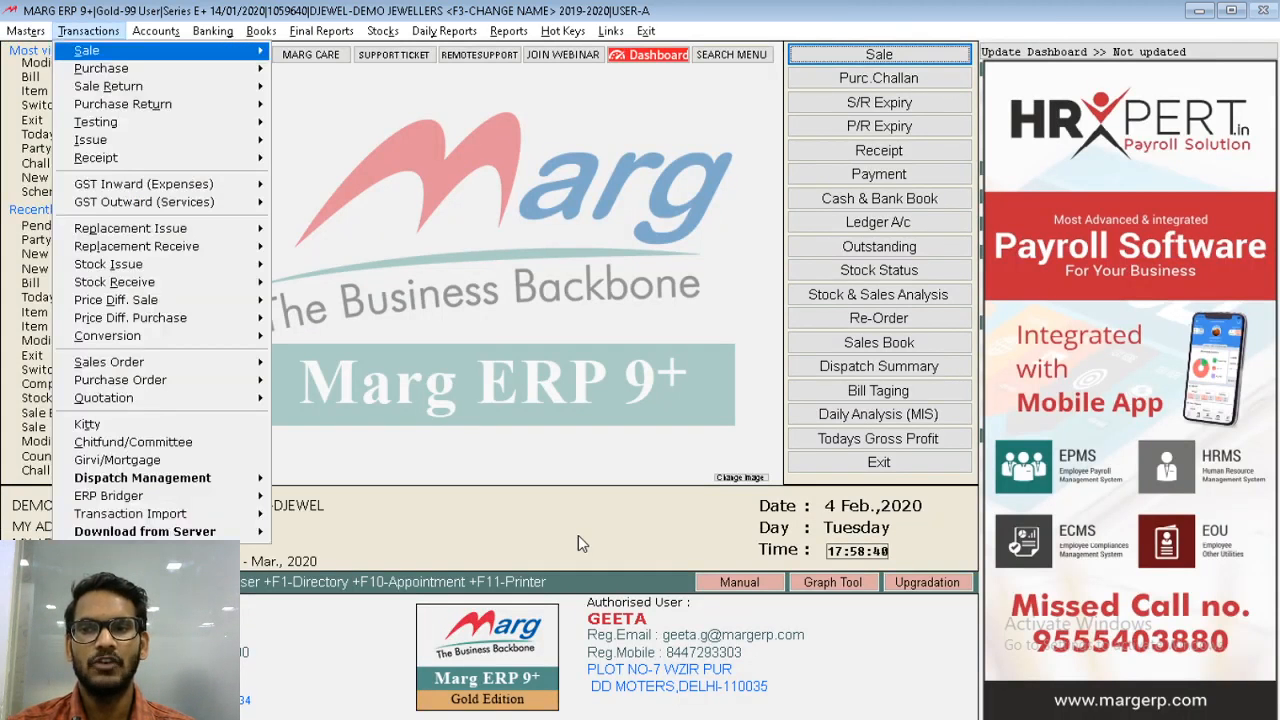
{"action": "key", "text": "Down"}
{"action": "key", "text": "Down"}
{"action": "key", "text": "Down"}
{"action": "key", "text": "Down"}
{"action": "key", "text": "Down"}
{"action": "key", "text": "Down"}
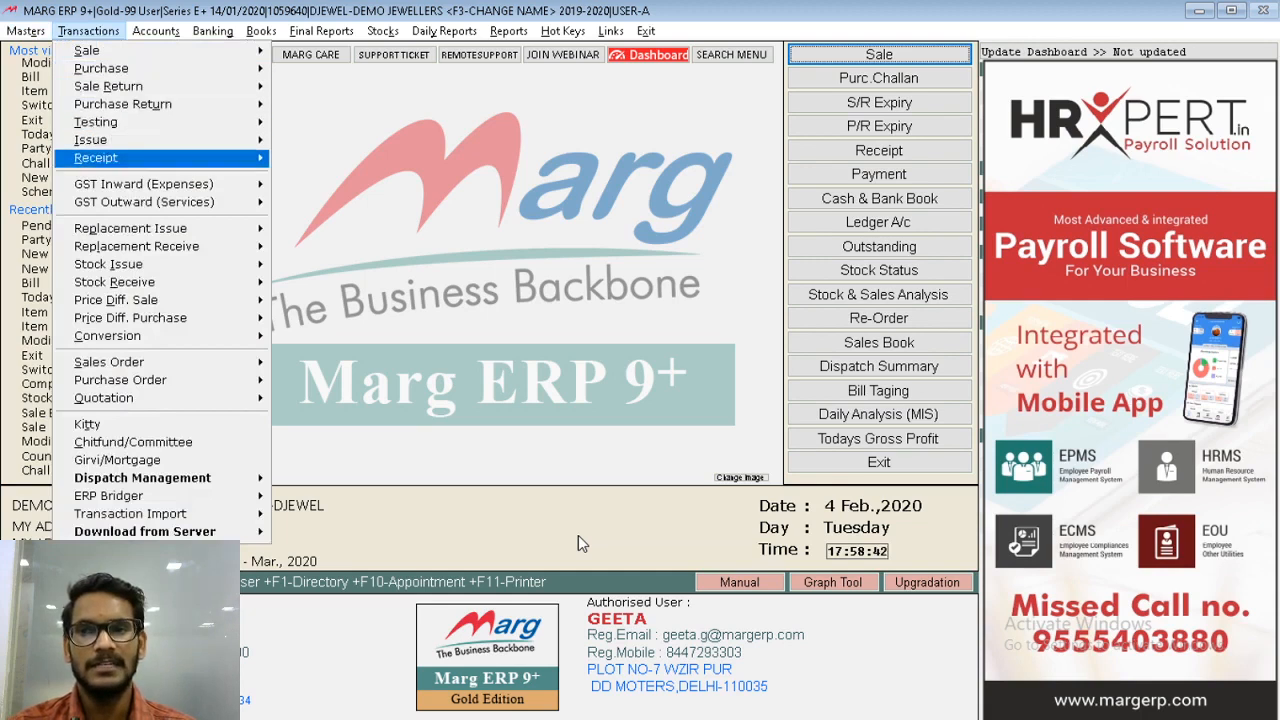
{"action": "key", "text": "Right"}
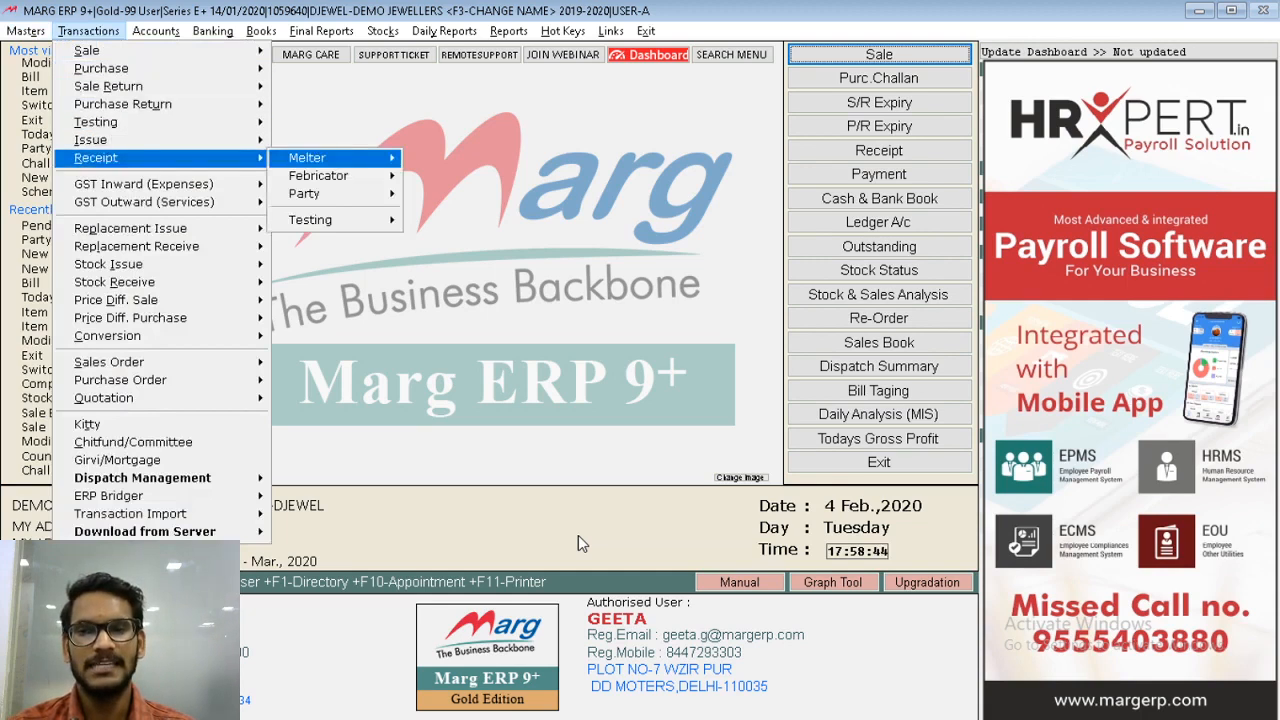
{"action": "key", "text": "Right"}
{"action": "key", "text": "Return"}
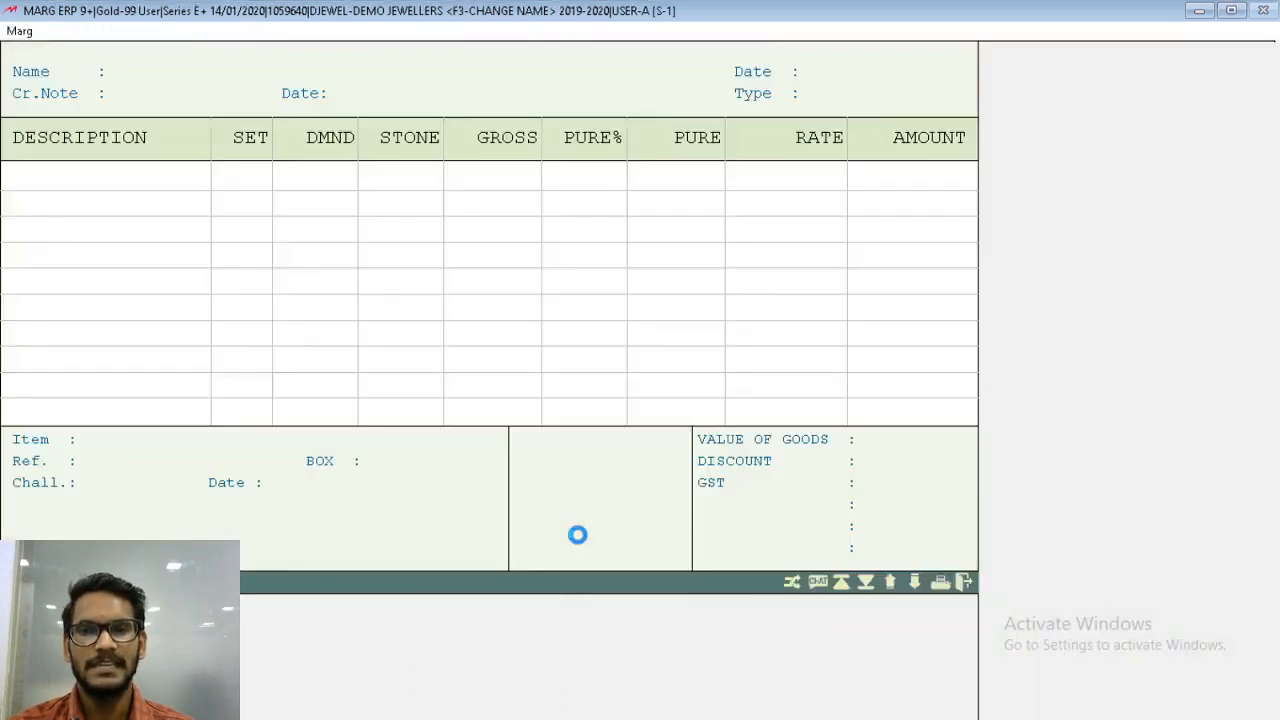
{"action": "key", "text": "Return"}
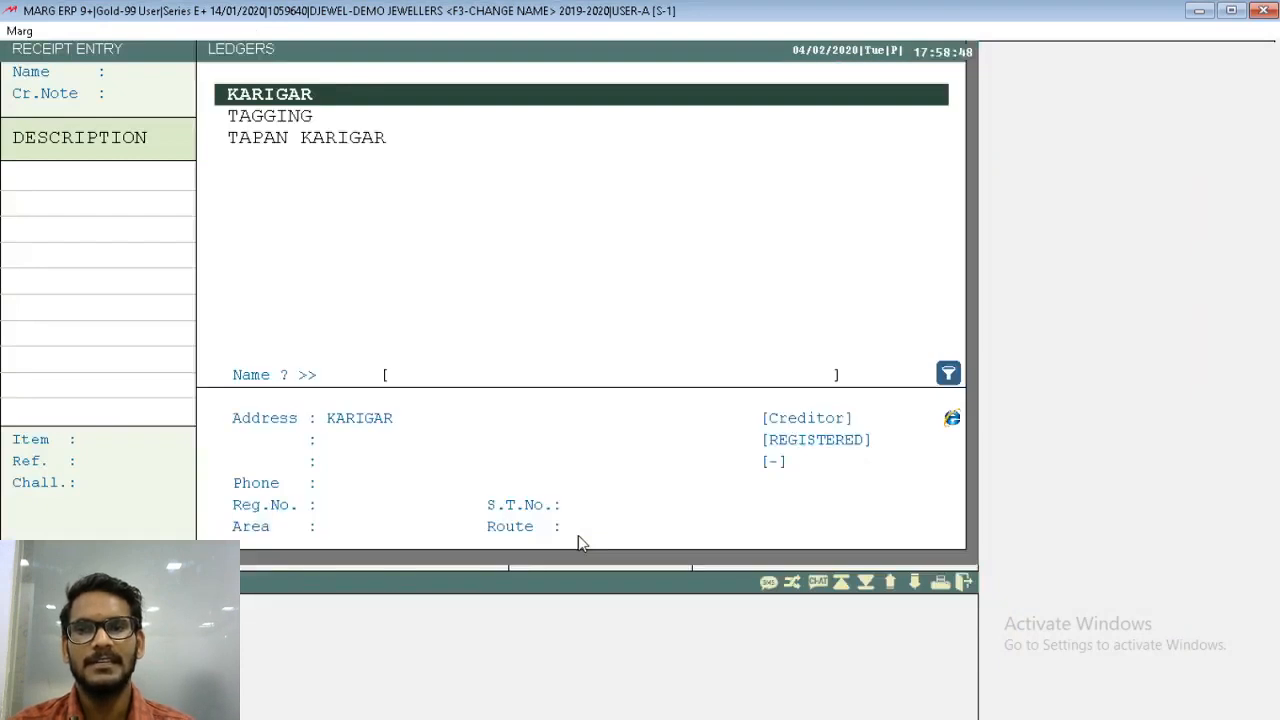
- Select the artisan's ledger for the receipt, keep the date 04/02/2020 and set TAX to No
{"action": "key", "text": "Down"}
{"action": "key", "text": "Down"}
{"action": "key", "text": "Return"}
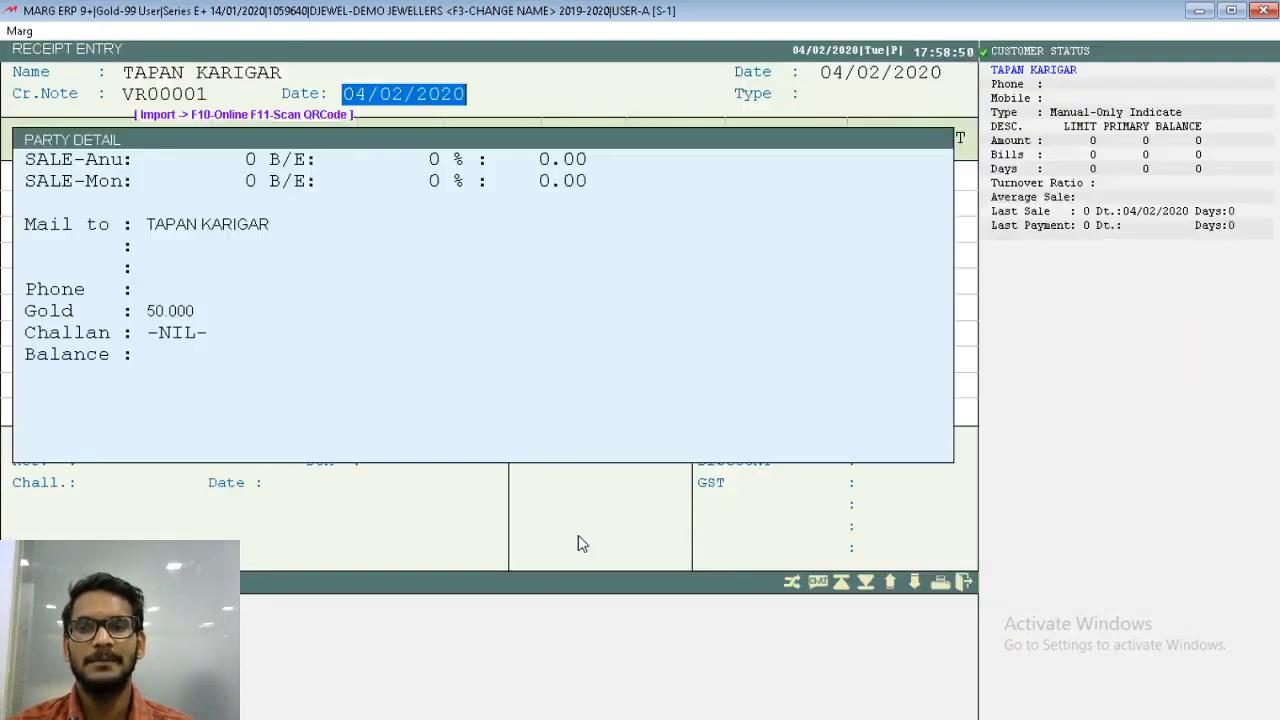
{"action": "key", "text": "Return"}
{"action": "key", "text": "Return"}
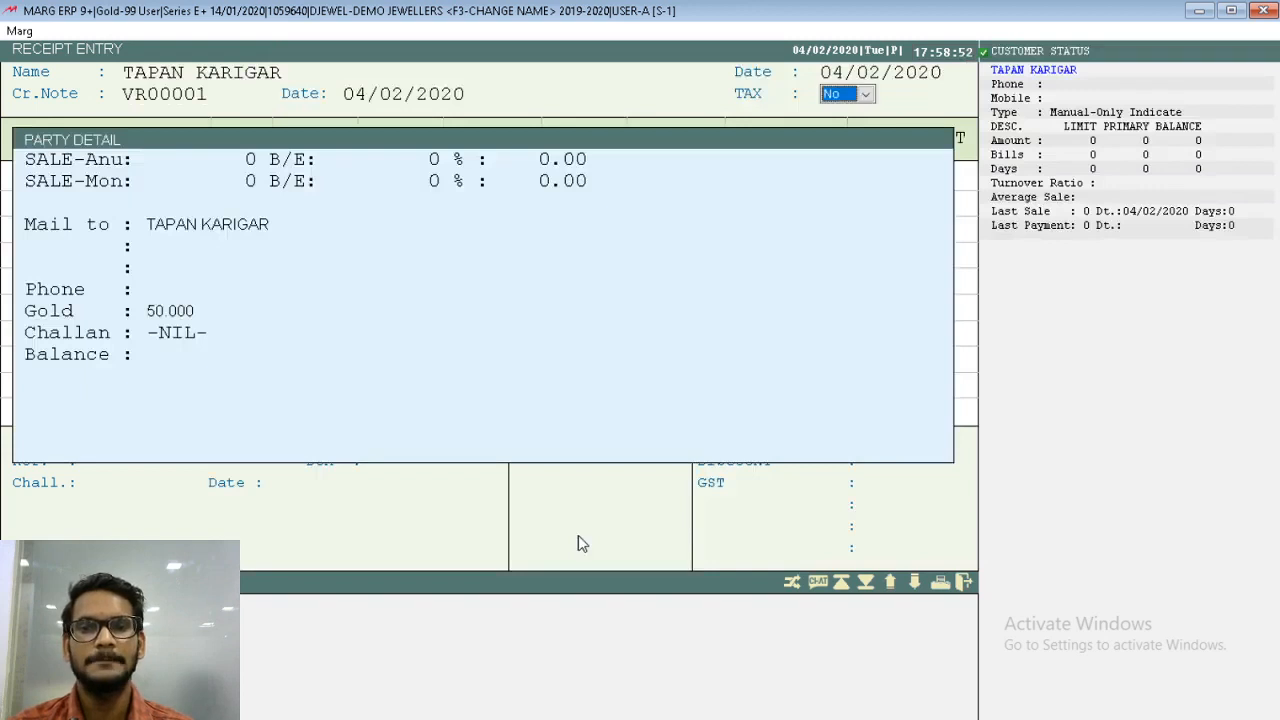
{"action": "key", "text": "Return"}
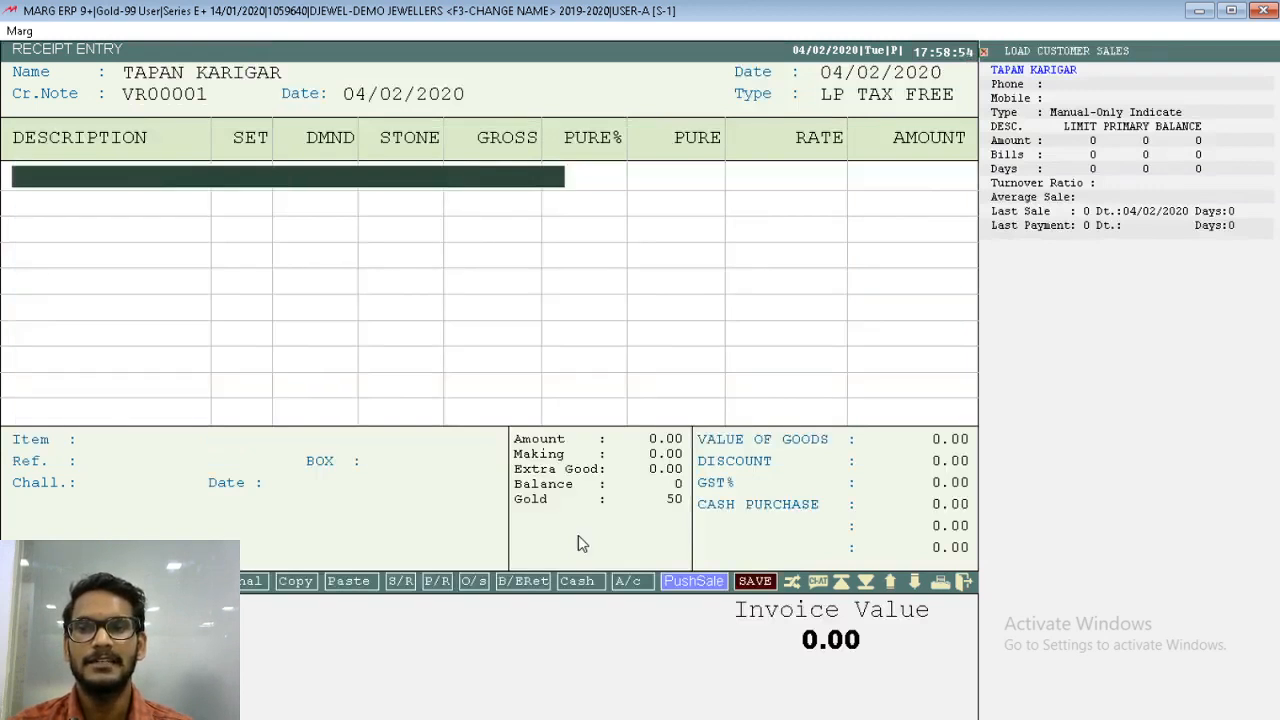
- Modify the GENTS RING item so its Diamond/Stone option is No, and save it
{"action": "key", "text": "Return"}
{"action": "key", "text": "Down"}
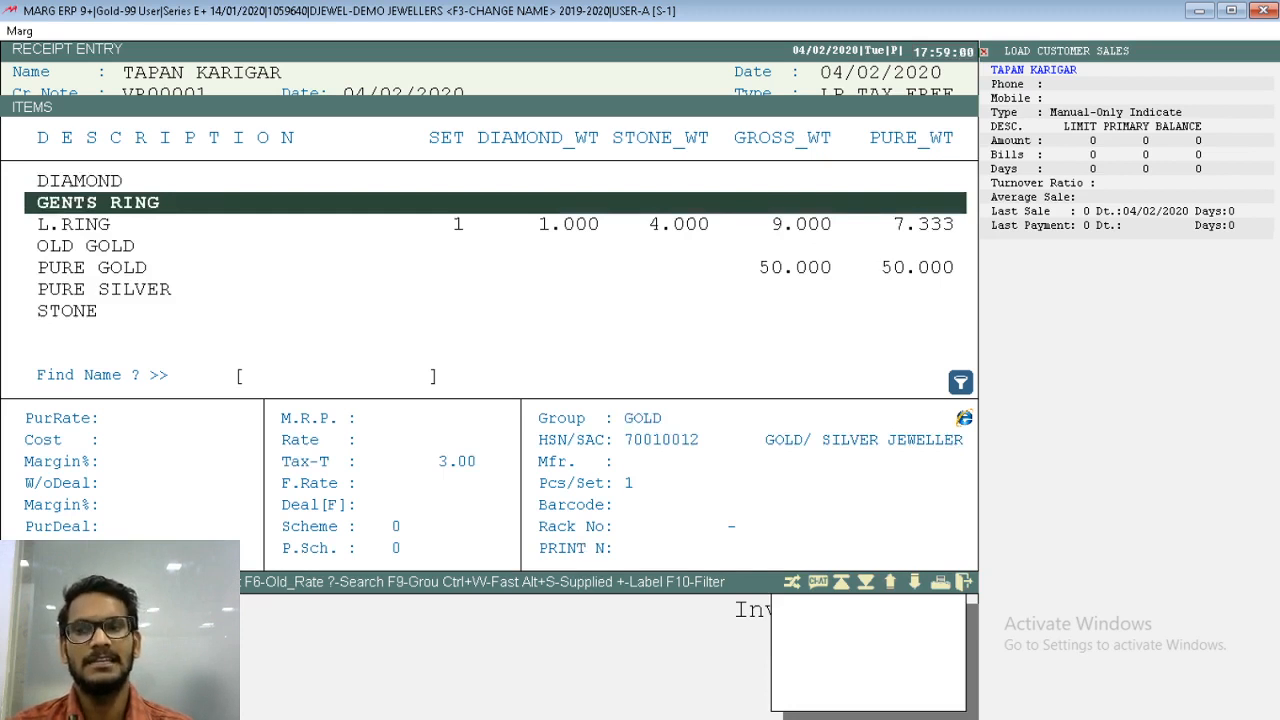
{"action": "key", "text": "F3"}
{"action": "key", "text": "Return"}
{"action": "key", "text": "Return"}
{"action": "key", "text": "Return"}
{"action": "key", "text": "Return"}
{"action": "key", "text": "Return"}
{"action": "key", "text": "Return"}
{"action": "key", "text": "Return"}
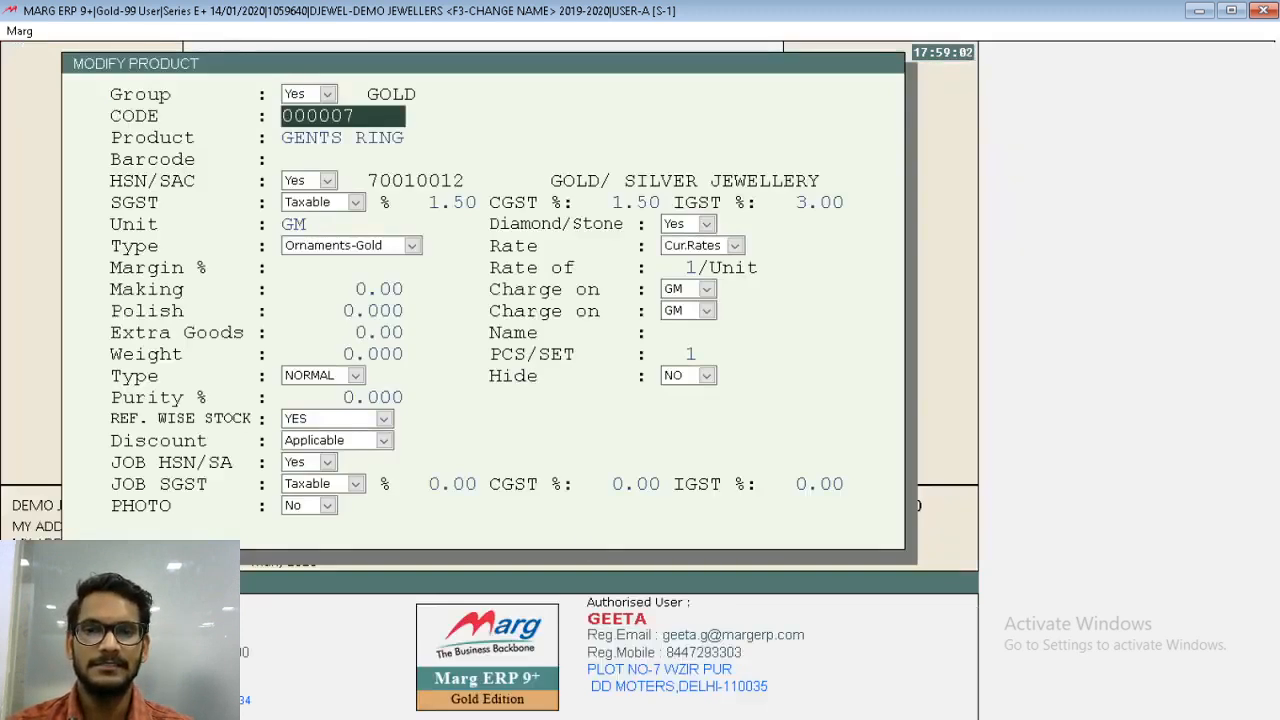
{"action": "key", "text": "Return"}
{"action": "key", "text": "Return"}
{"action": "key", "text": "Return"}
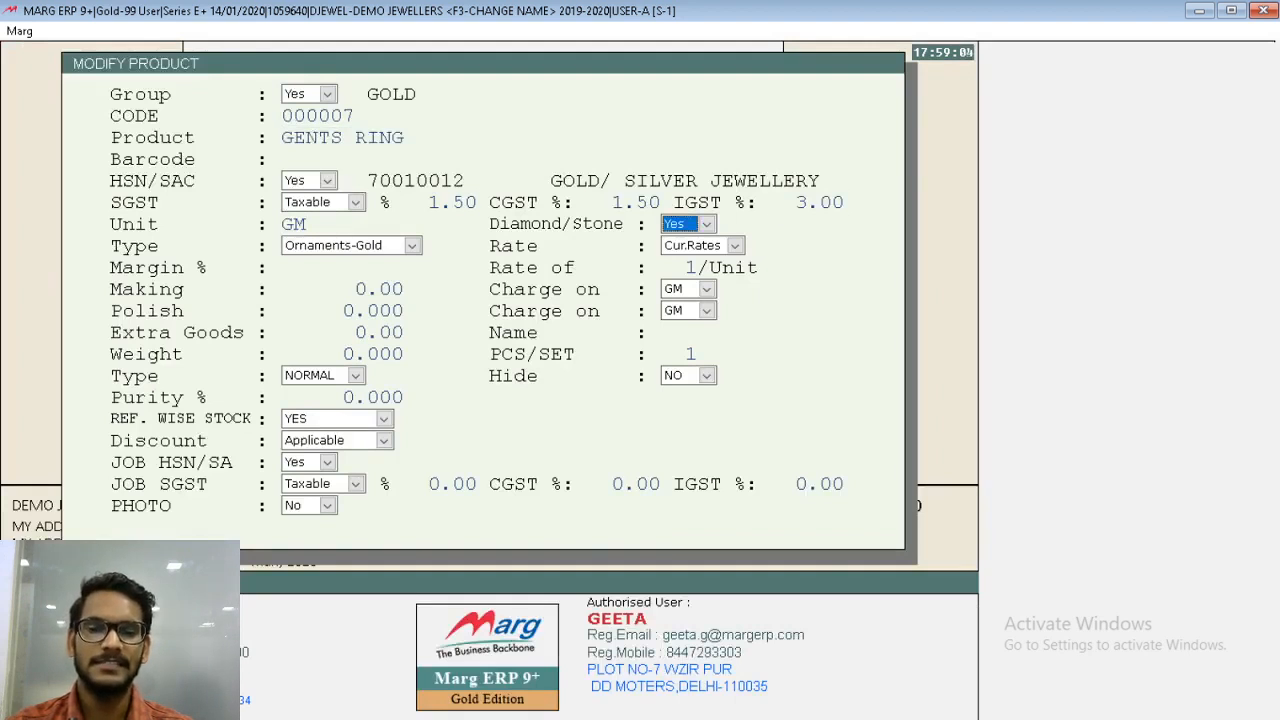
{"action": "key", "text": "n"}
{"action": "key", "text": "Return"}
{"action": "key", "text": "Escape"}
- Add GENTS RING to the receipt with reference GE000001 and a gross weight of 10
{"action": "key", "text": "Return"}
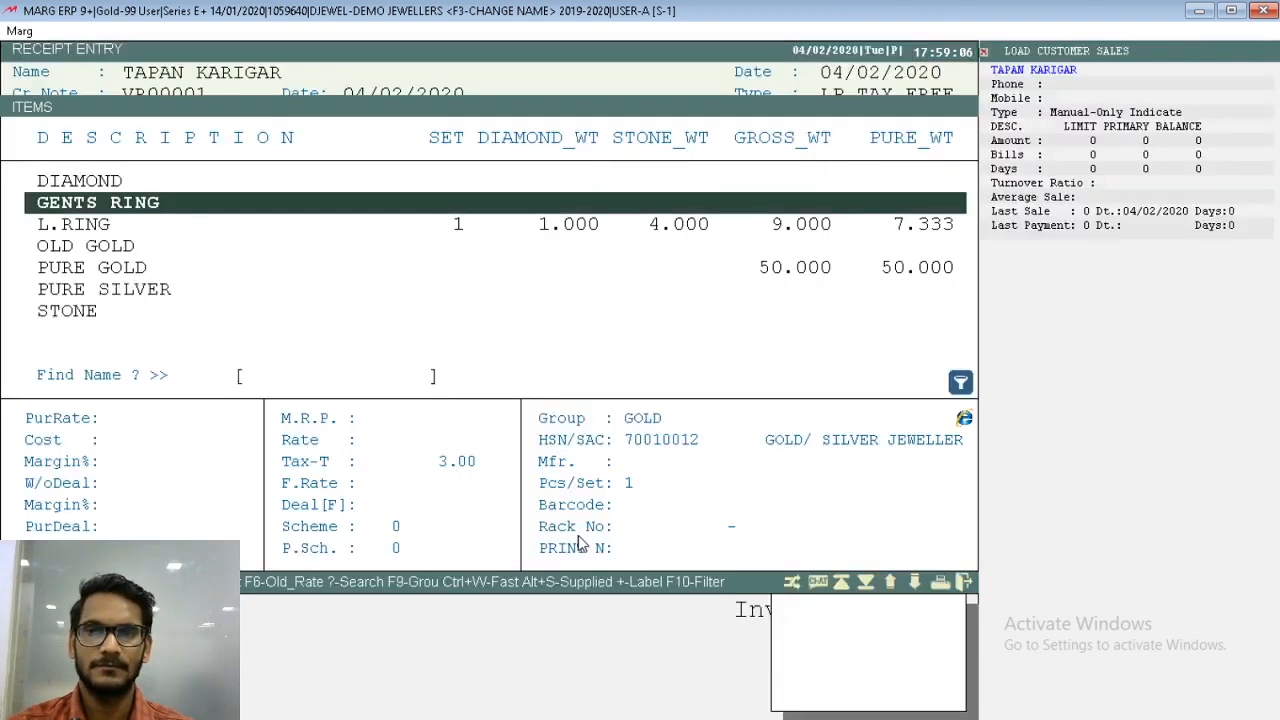
{"action": "key", "text": "Return"}
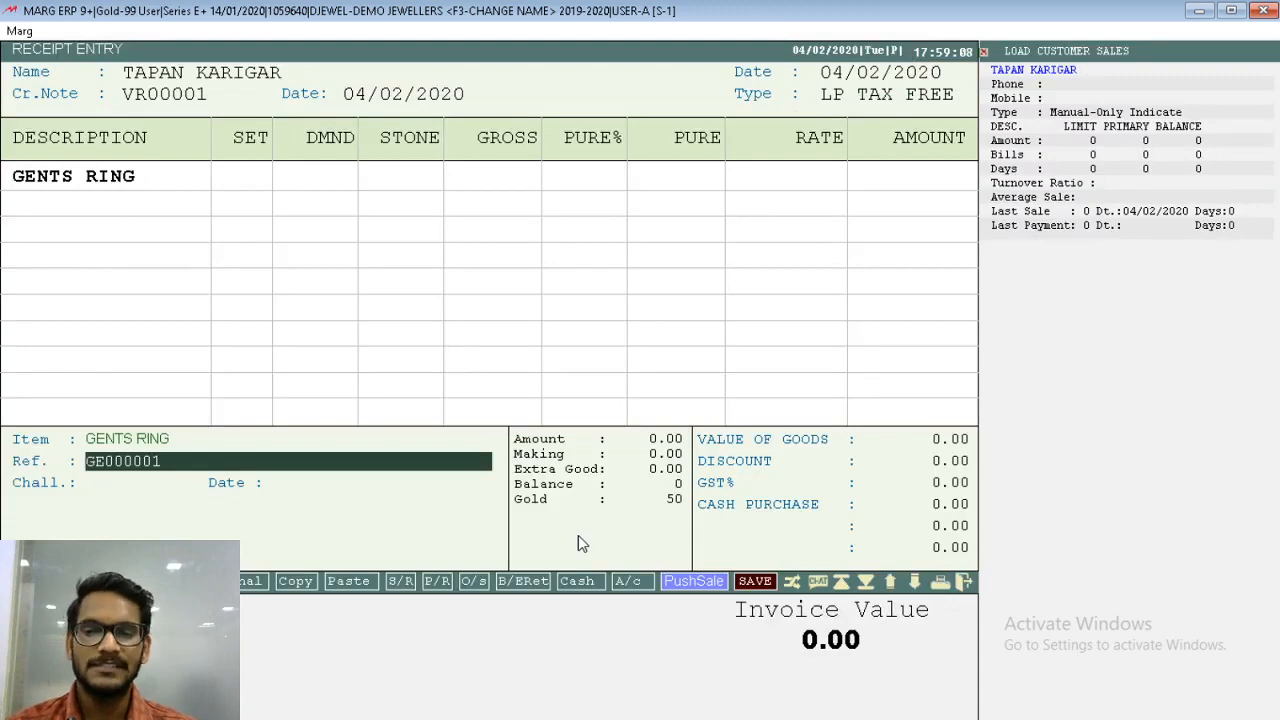
{"action": "key", "text": "ctrl+a"}
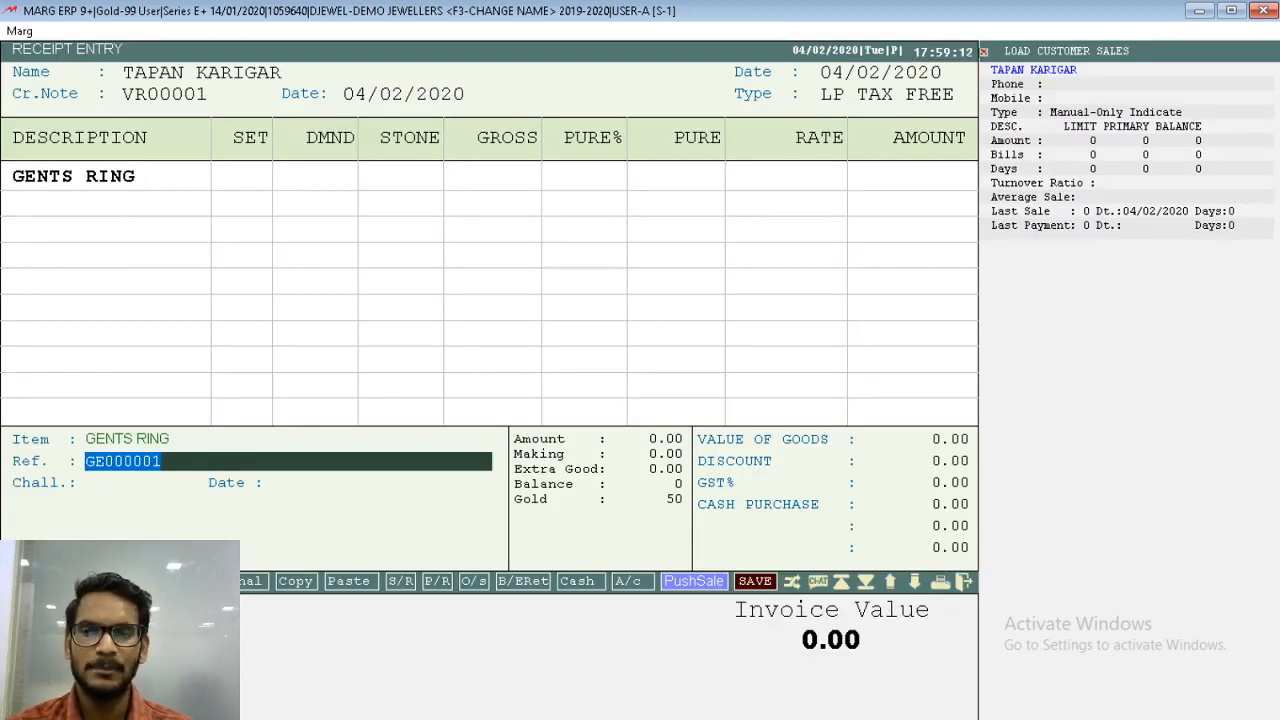
{"action": "key", "text": "Return"}
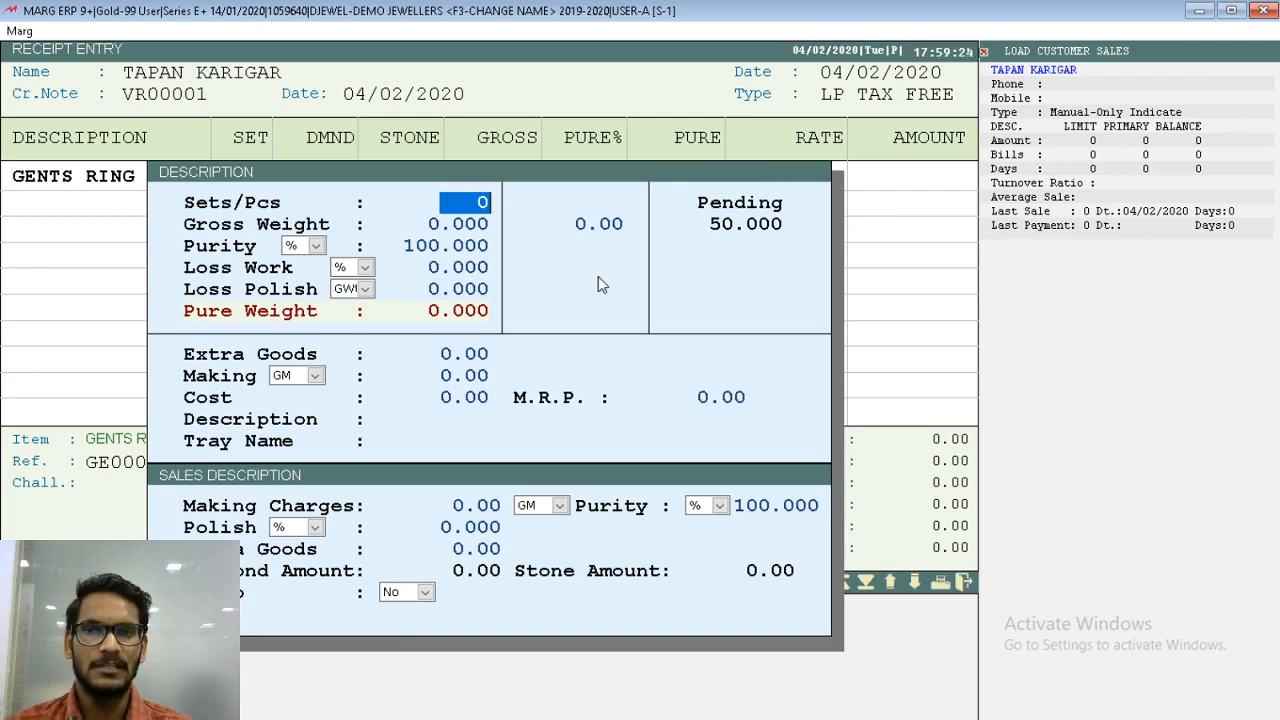
{"action": "key", "text": "Return"}
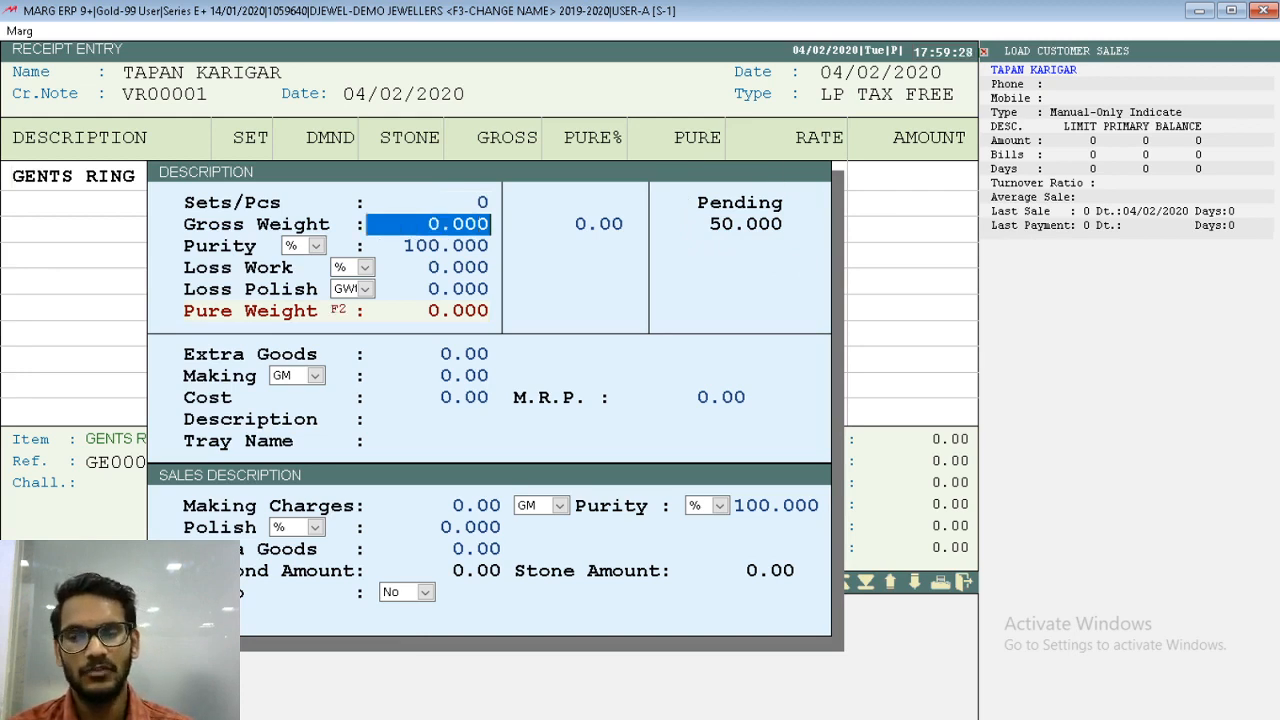
{"action": "type", "text": "10"}
{"action": "key", "text": "Return"}
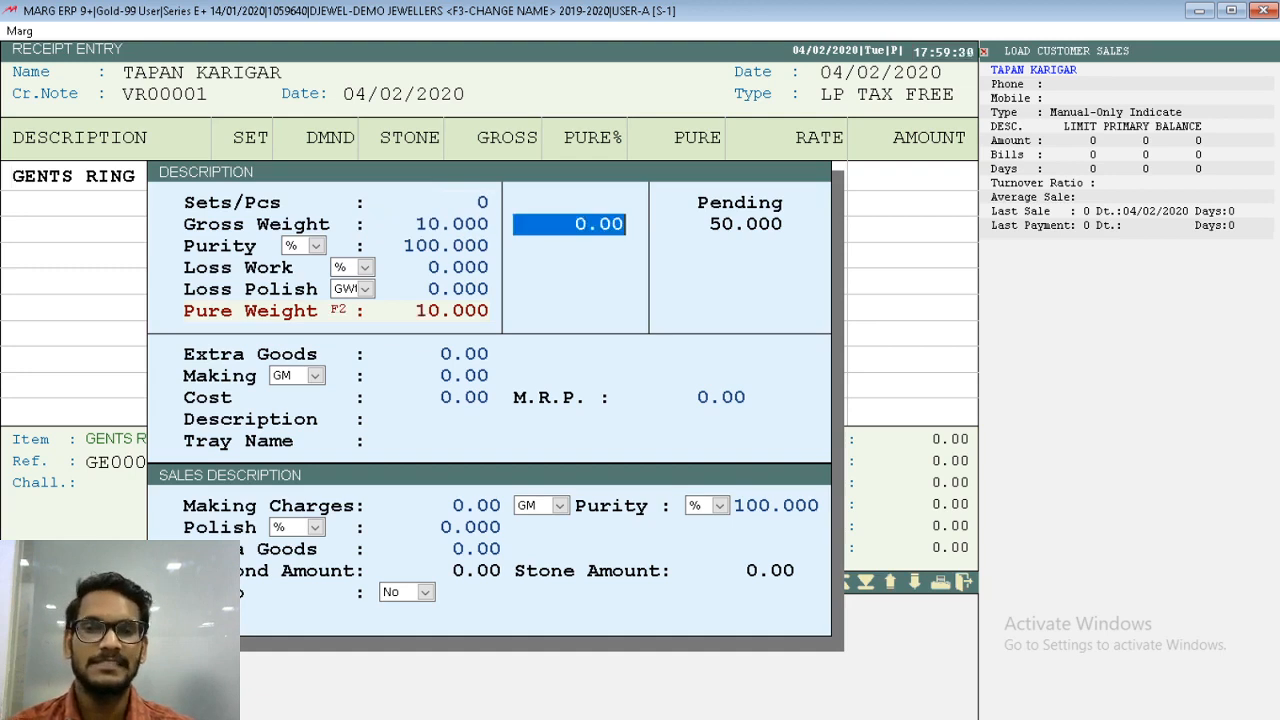
- Set the ring's purity unit to Crt and its purity to 91.667
{"action": "key", "text": "Return"}
{"action": "key", "text": "space"}
{"action": "key", "text": "Down"}
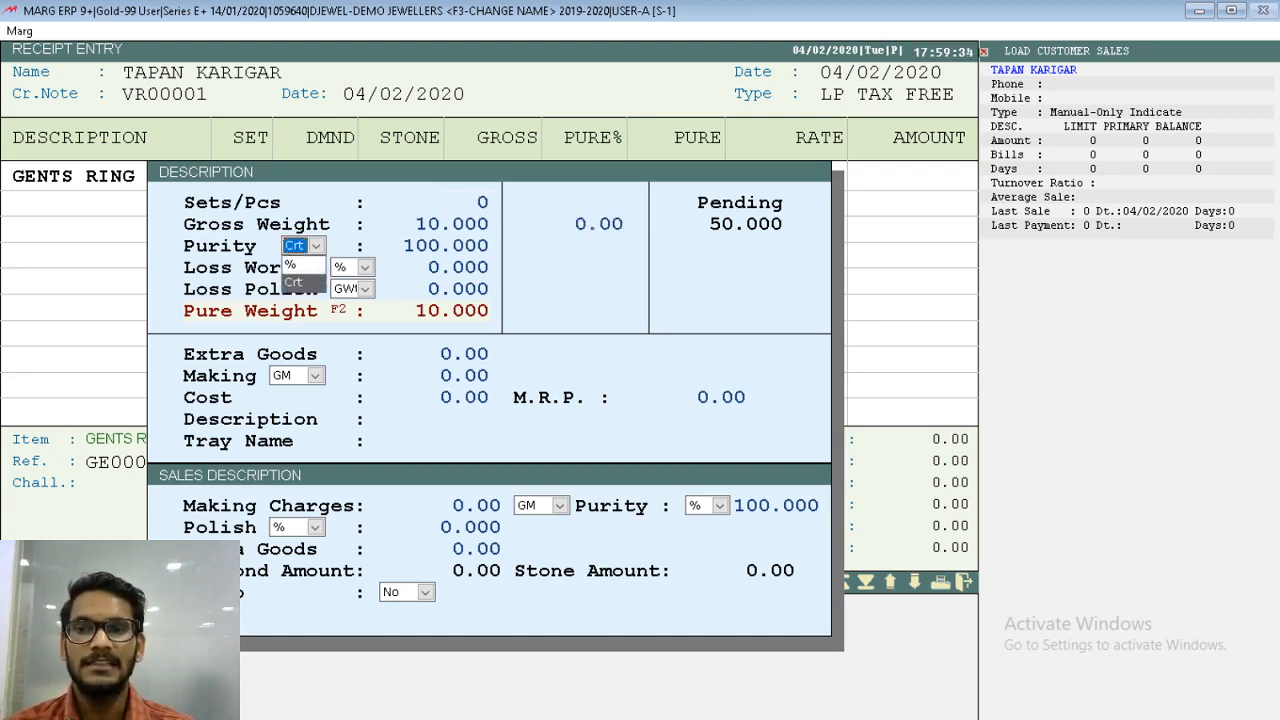
{"action": "key", "text": "Return"}
{"action": "type", "text": "91.6"}
{"action": "type", "text": "7"}
{"action": "key", "text": "BackSpace"}
{"action": "type", "text": "67"}
{"action": "key", "text": "Return"}
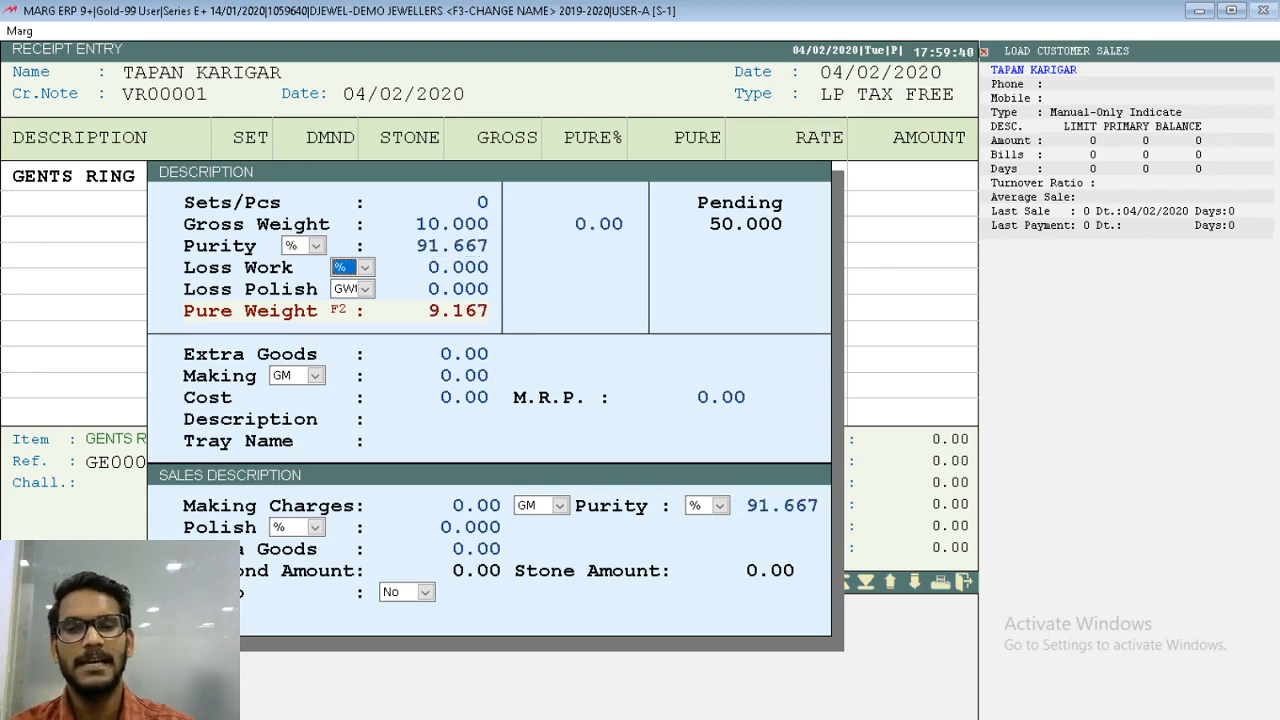
{"action": "key", "text": "Return"}
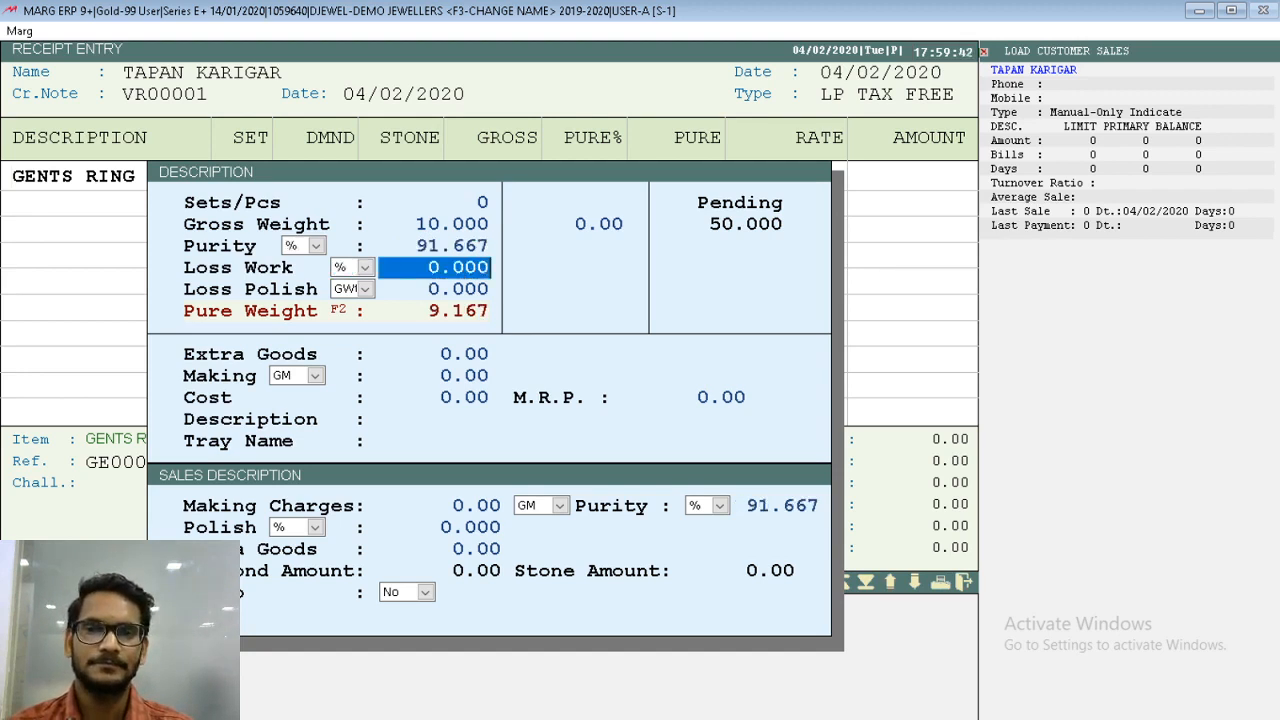
{"action": "key", "text": "Return"}
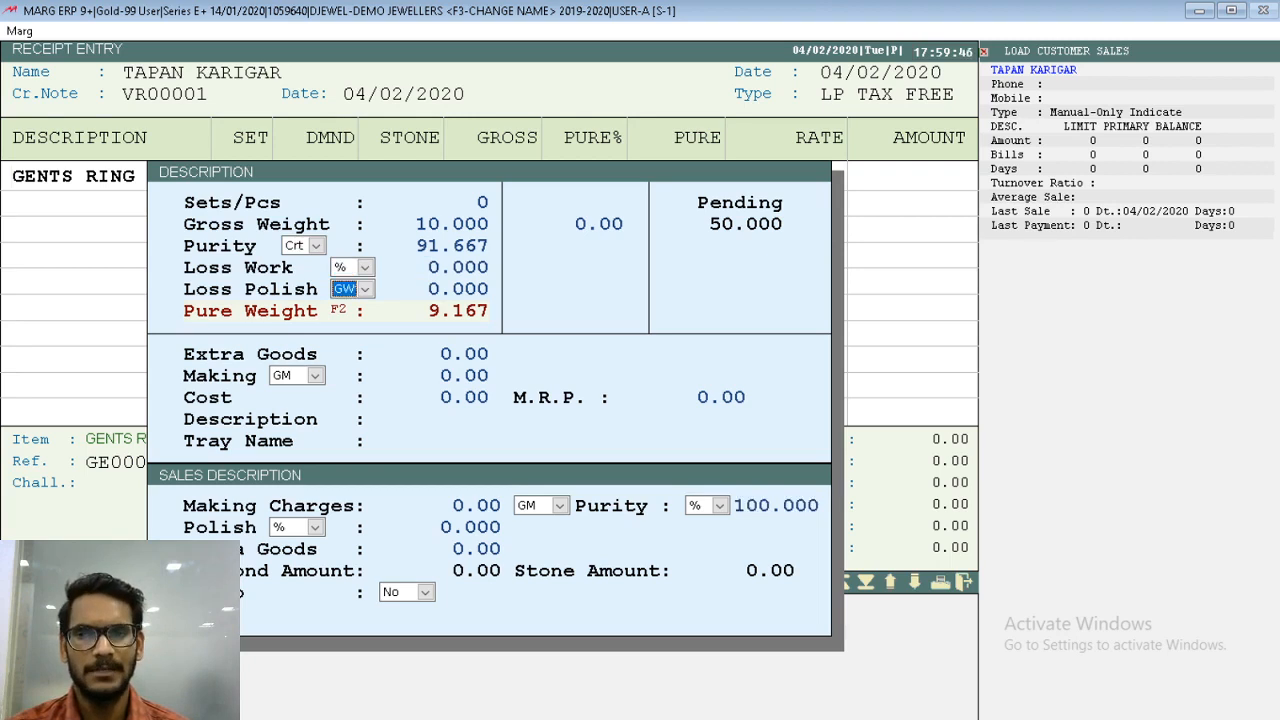
- Review the loss work units, keep %, and leave the loss and extra goods values at zero
{"action": "key", "text": "Up"}
{"action": "key", "text": "Up"}
{"action": "key", "text": "space"}
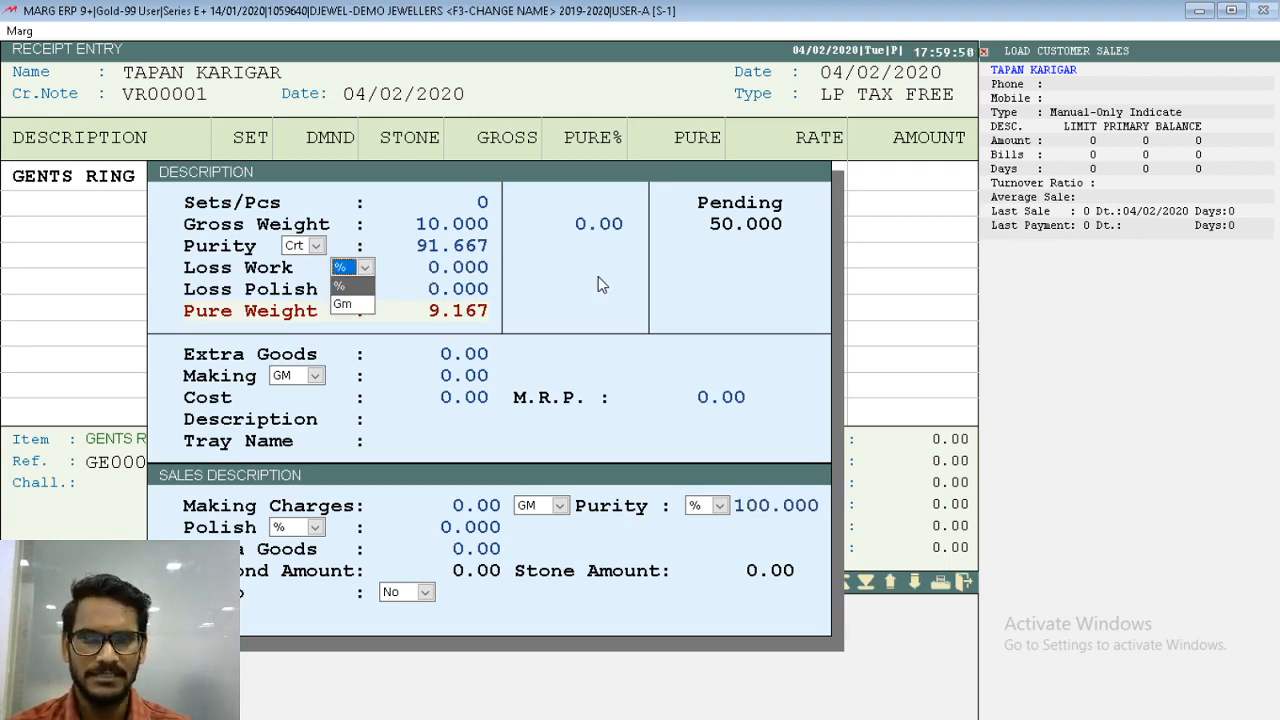
{"action": "key", "text": "Down"}
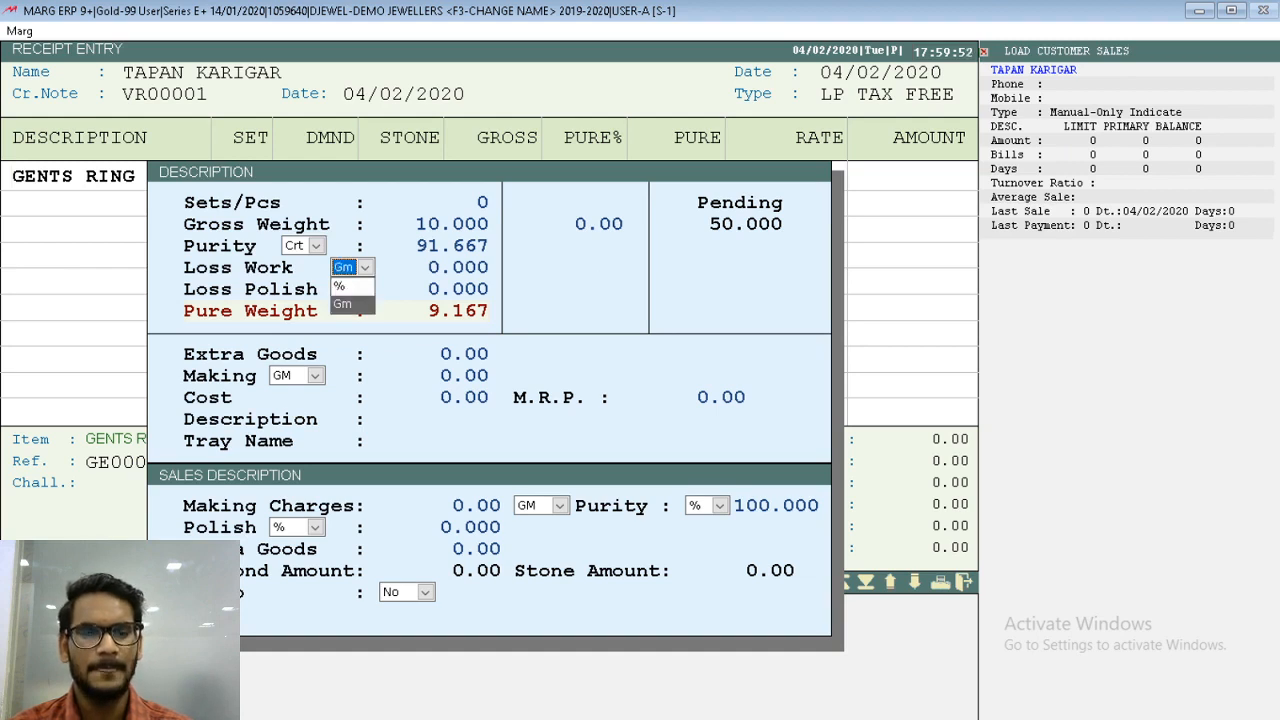
{"action": "key", "text": "Up"}
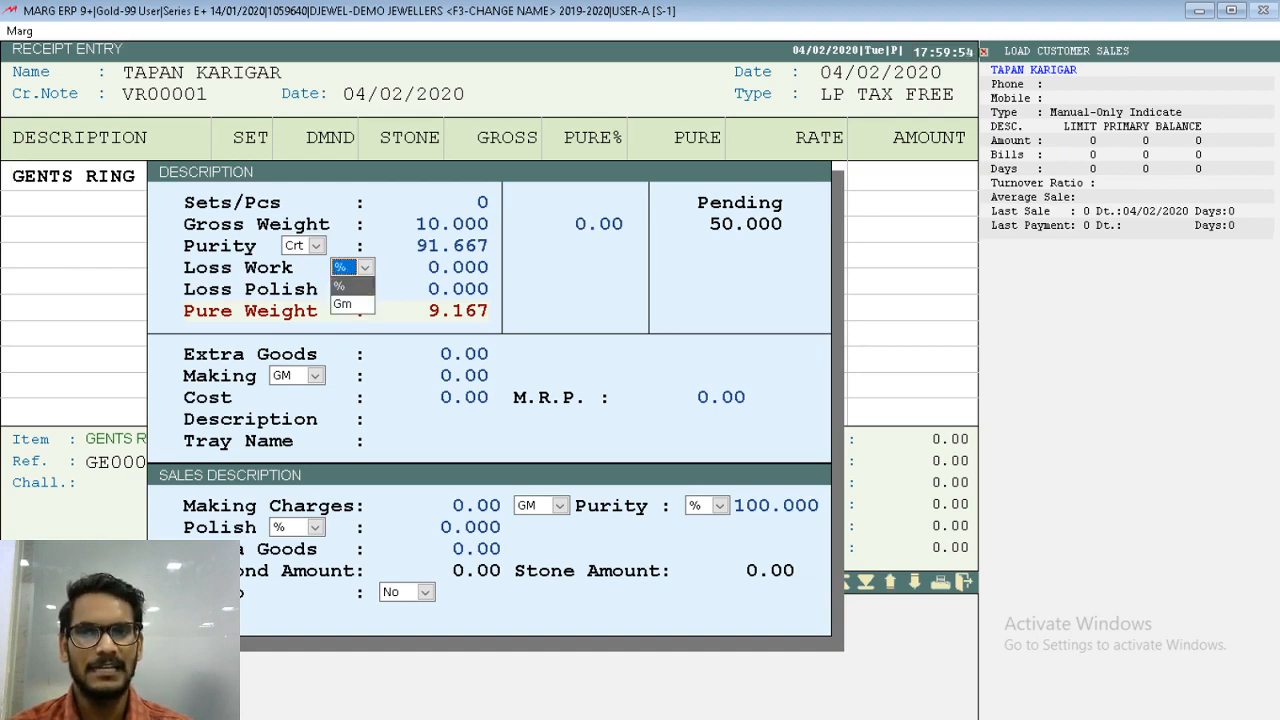
{"action": "key", "text": "Return"}
{"action": "key", "text": "Return"}
{"action": "key", "text": "Return"}
{"action": "key", "text": "Return"}
{"action": "key", "text": "Return"}
{"action": "key", "text": "Return"}
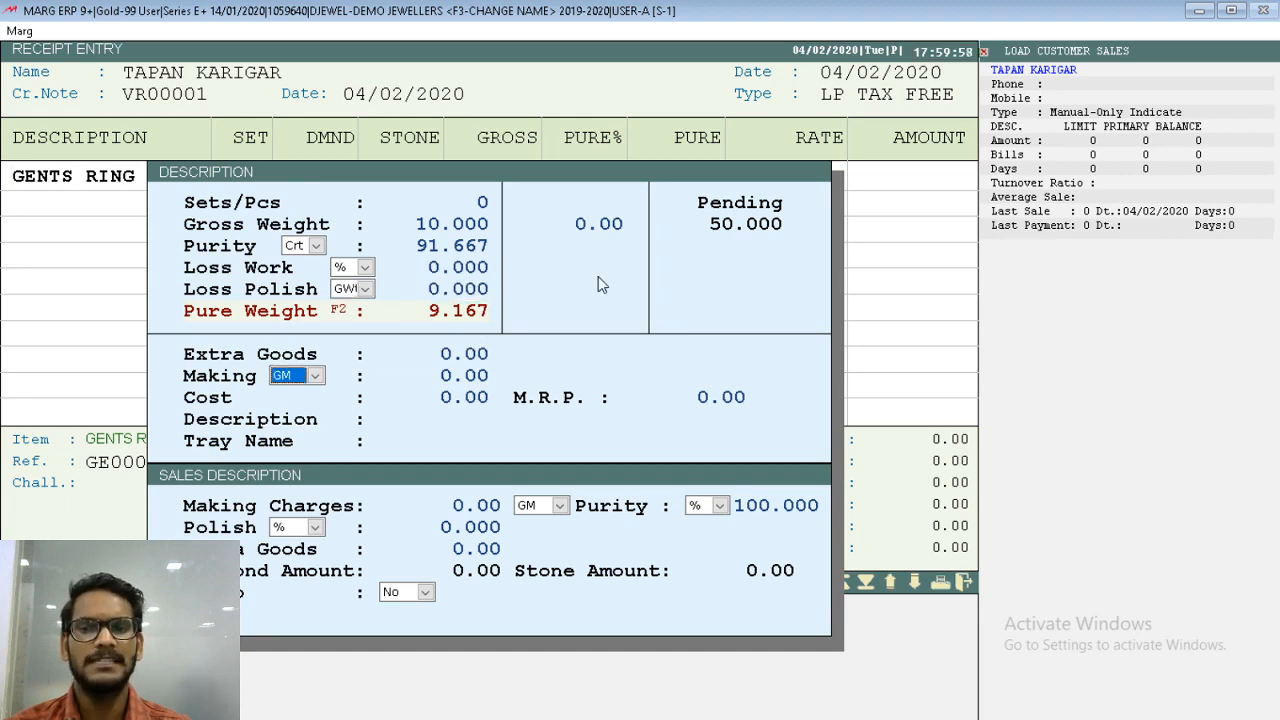
- Set the ring's making charge to 100 per GM and complete the item line
{"action": "key", "text": "alt+Down"}
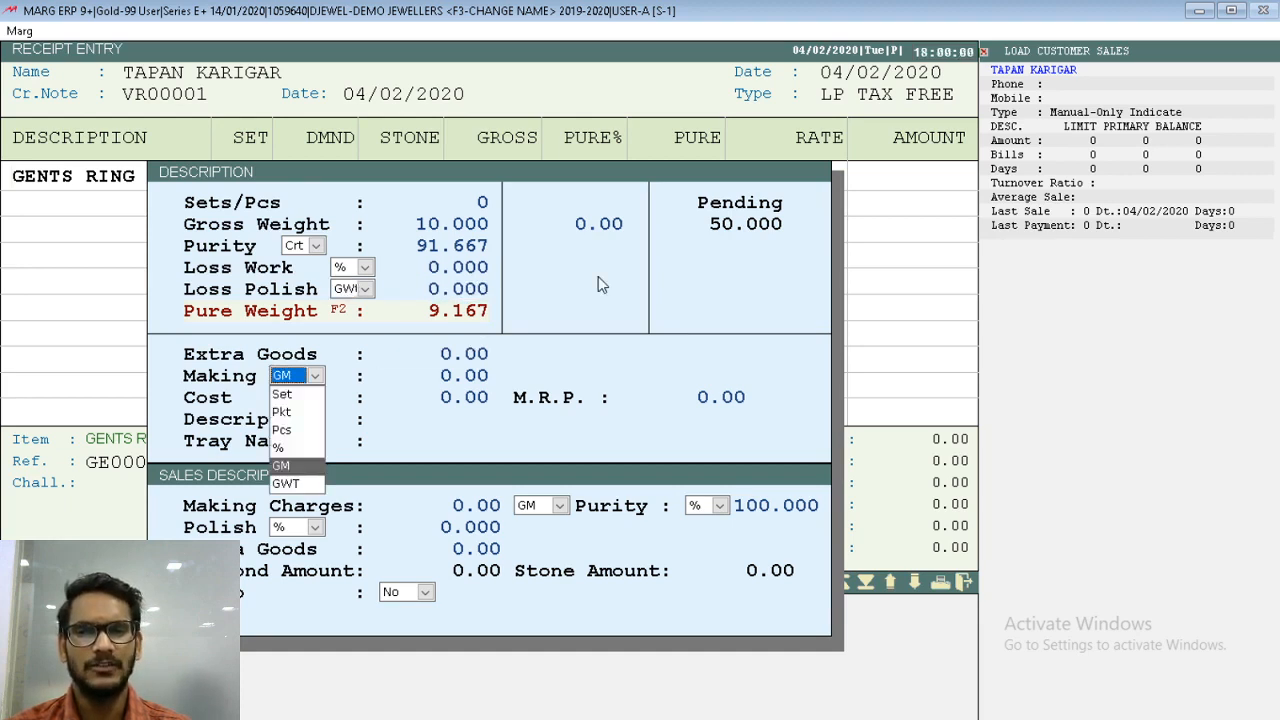
{"action": "key", "text": "Up"}
{"action": "key", "text": "Down"}
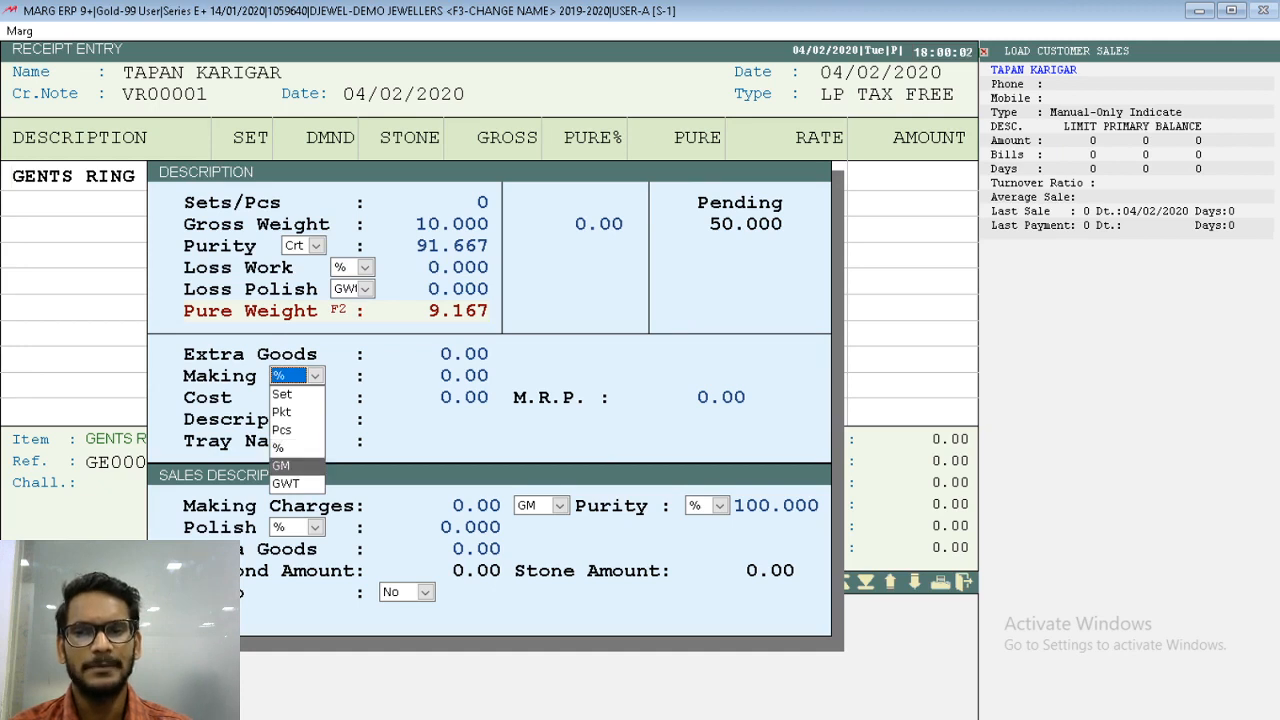
{"action": "key", "text": "Return"}
{"action": "key", "text": "Return"}
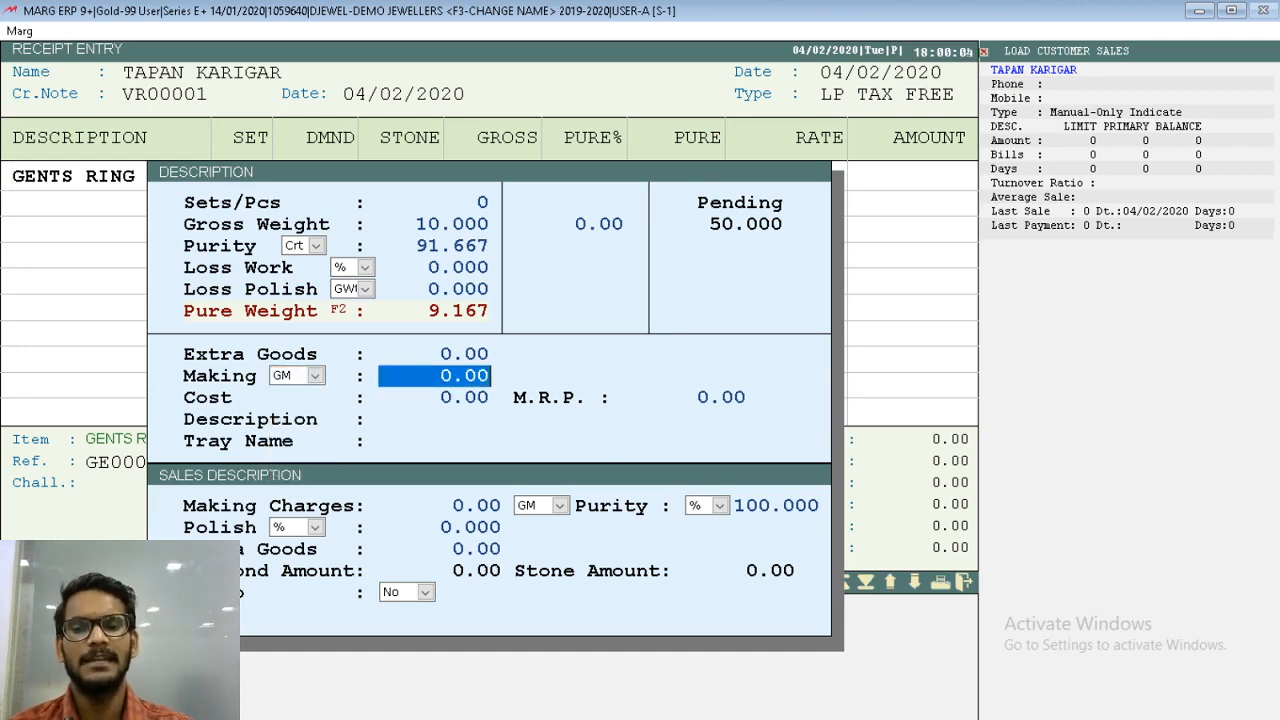
{"action": "type", "text": "100      ."}
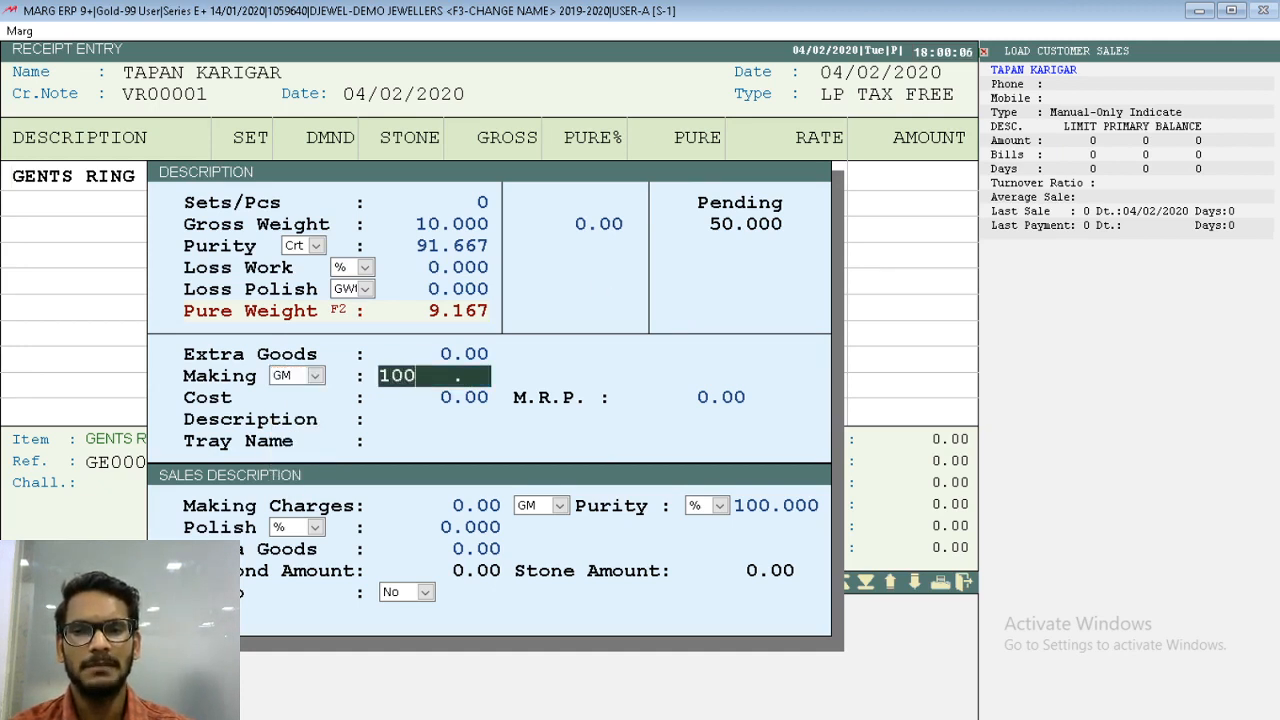
{"action": "key", "text": "Return"}
{"action": "key", "text": "Return"}
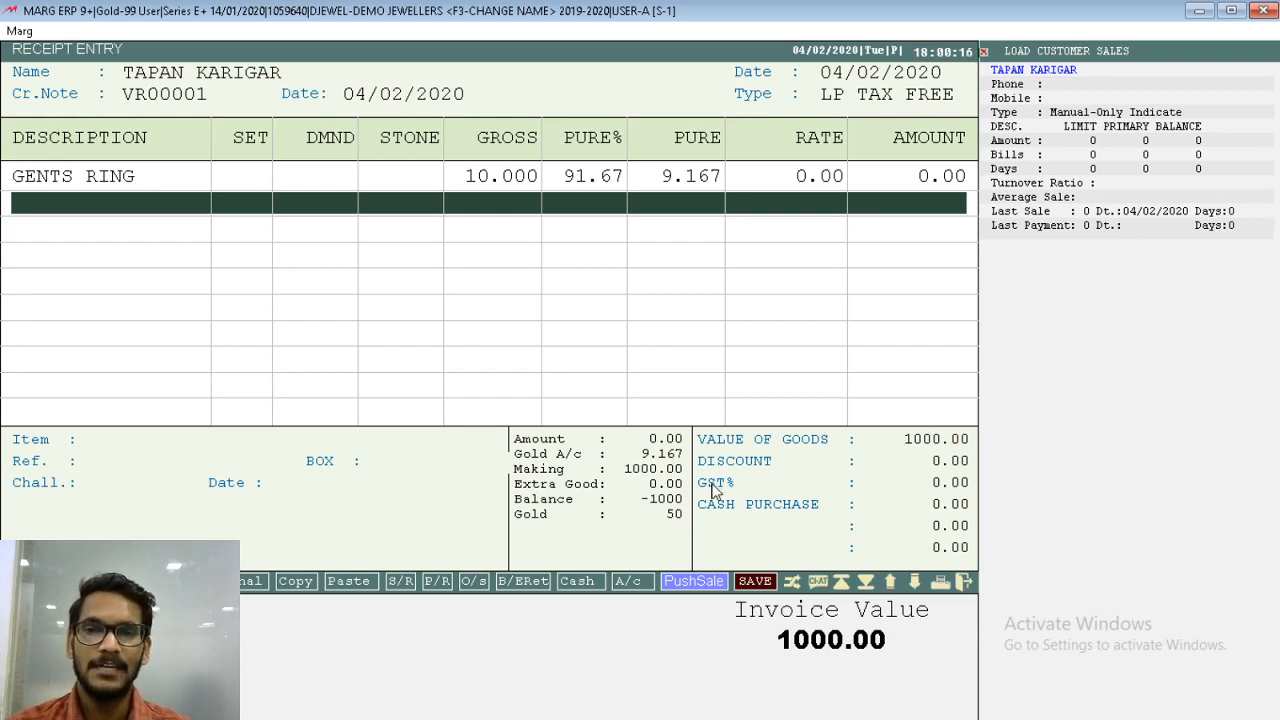
- Finish the item list and accept the bill totals without a discount, proceeding to the bill adjustment
{"action": "key", "text": "Tab"}
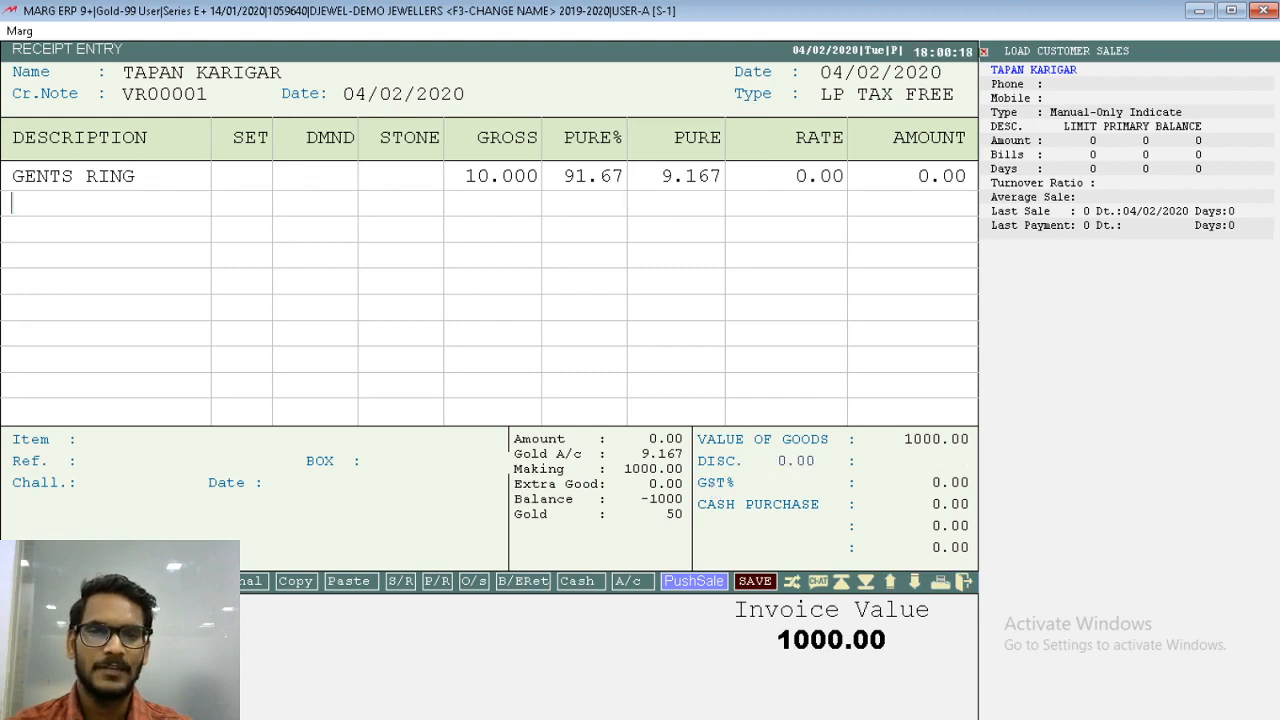
{"action": "key", "text": "Return"}
{"action": "key", "text": "Return"}
{"action": "key", "text": "Return"}
{"action": "key", "text": "Return"}
{"action": "key", "text": "Return"}
- Adjust the full 1000.00 Cr amount as New Ref VR00001 with zero due days and no remark
{"action": "key", "text": "Return"}
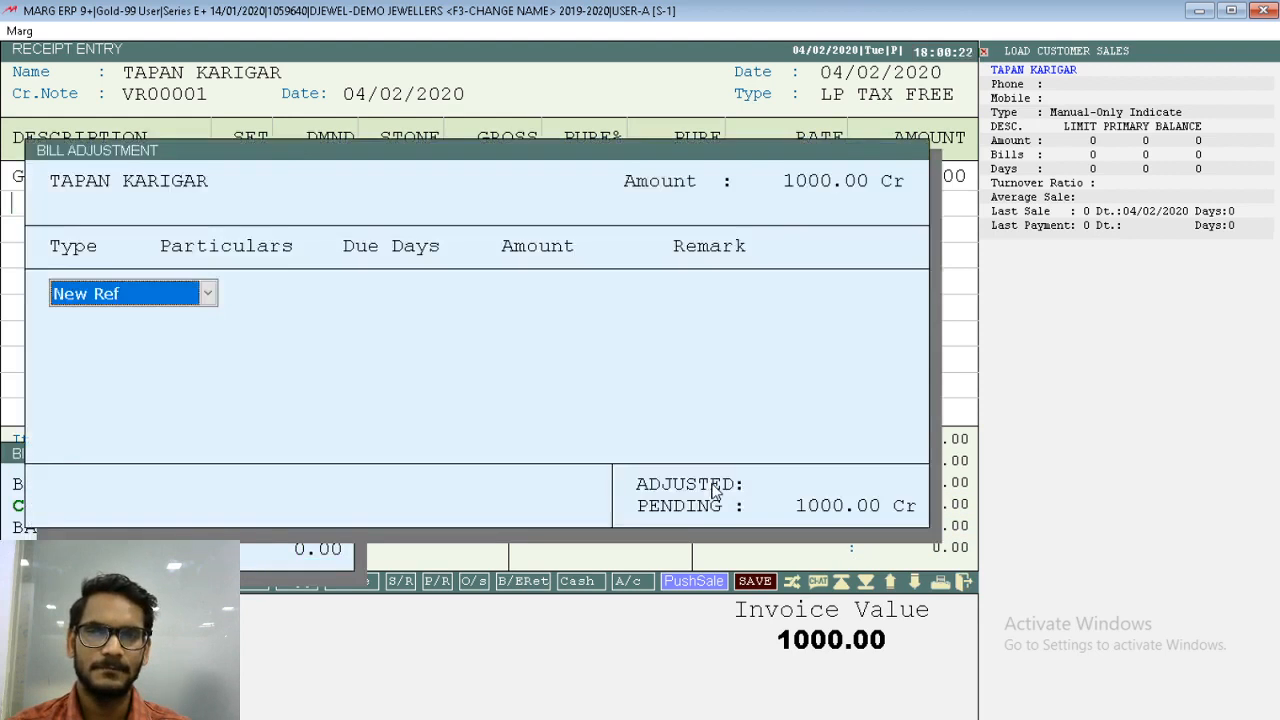
{"action": "key", "text": "Return"}
{"action": "key", "text": "Return"}
{"action": "key", "text": "Return"}
{"action": "key", "text": "Return"}
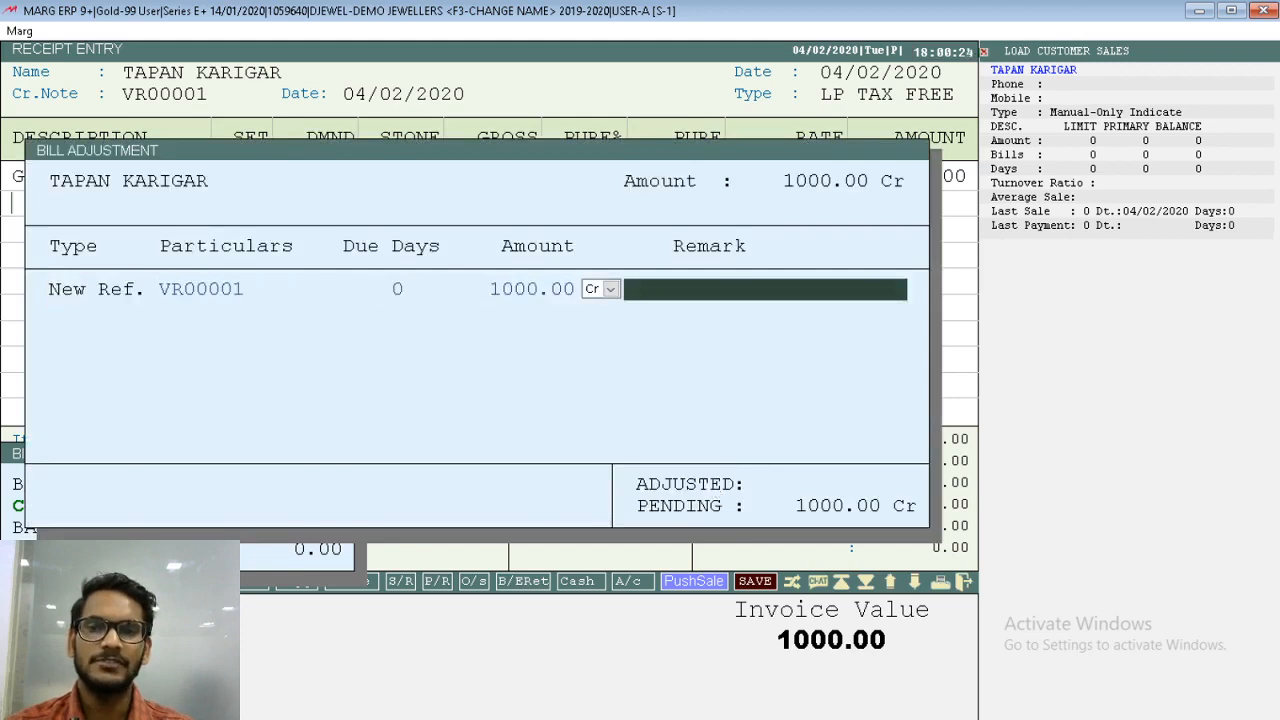
{"action": "key", "text": "Return"}
{"action": "key", "text": "Return"}
{"action": "key", "text": "Escape"}
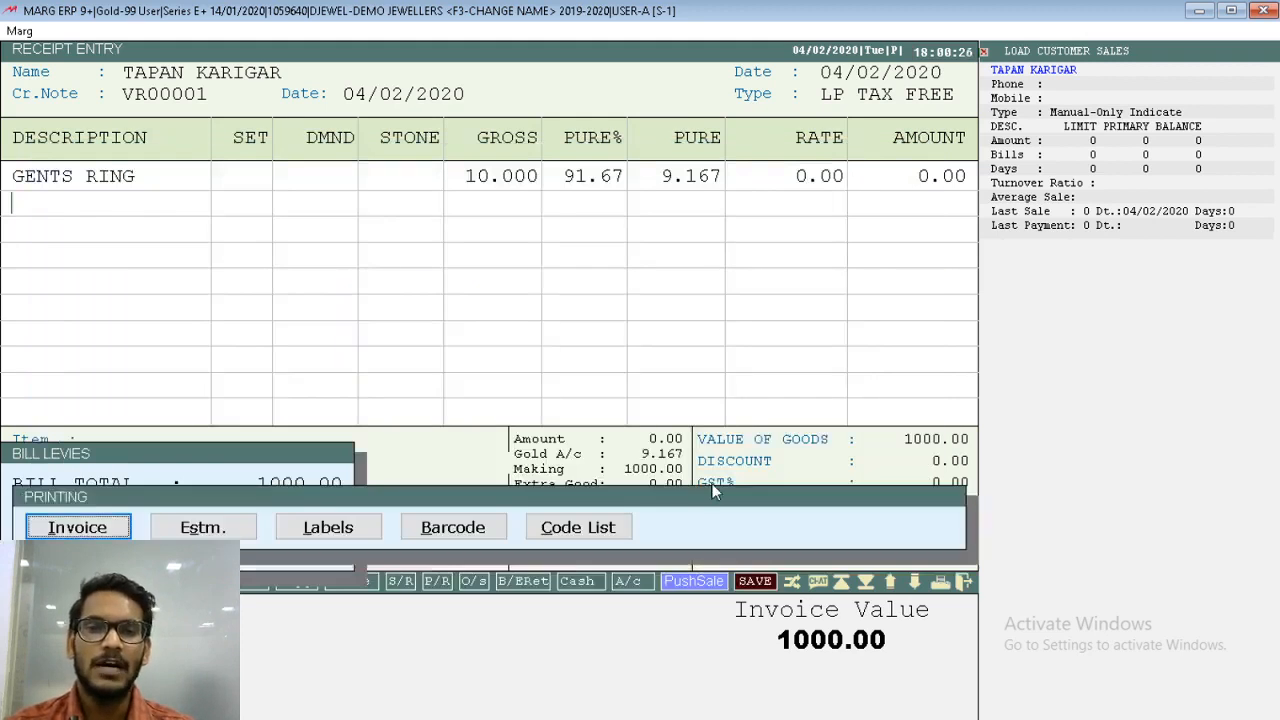
- Skip printing the receipt voucher and close the receipt entry
{"action": "key", "text": "Escape"}
{"action": "key", "text": "Escape"}
{"action": "key", "text": "Escape"}
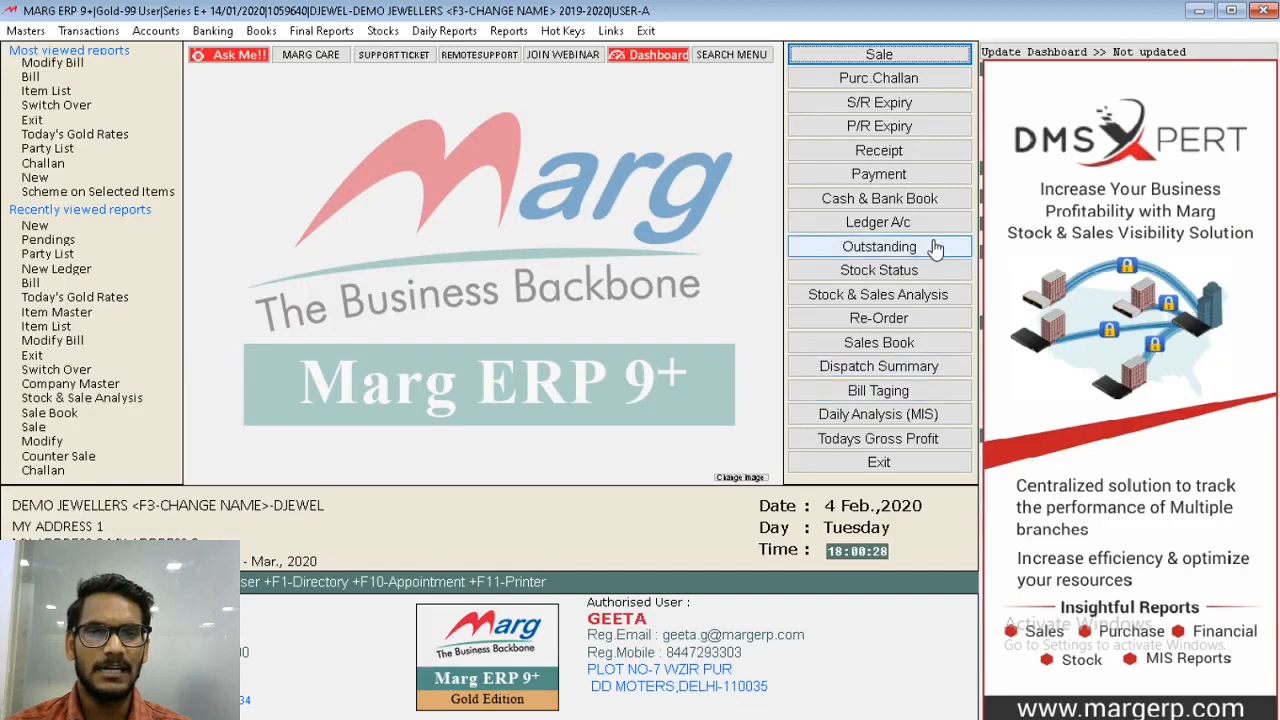
- Open the stock status and view the barcode-wise stock of the GENTS RING
{"action": "left_click", "coordinate": [908, 272]}
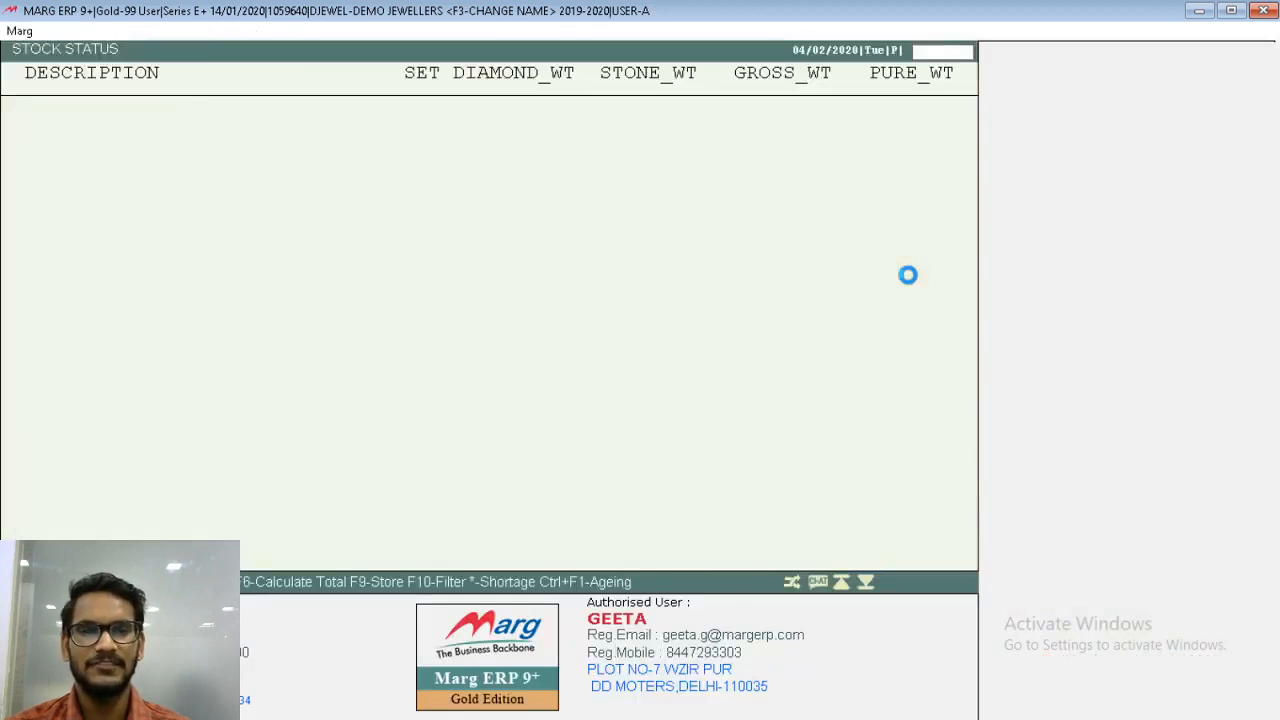
{"action": "key", "text": "Down"}
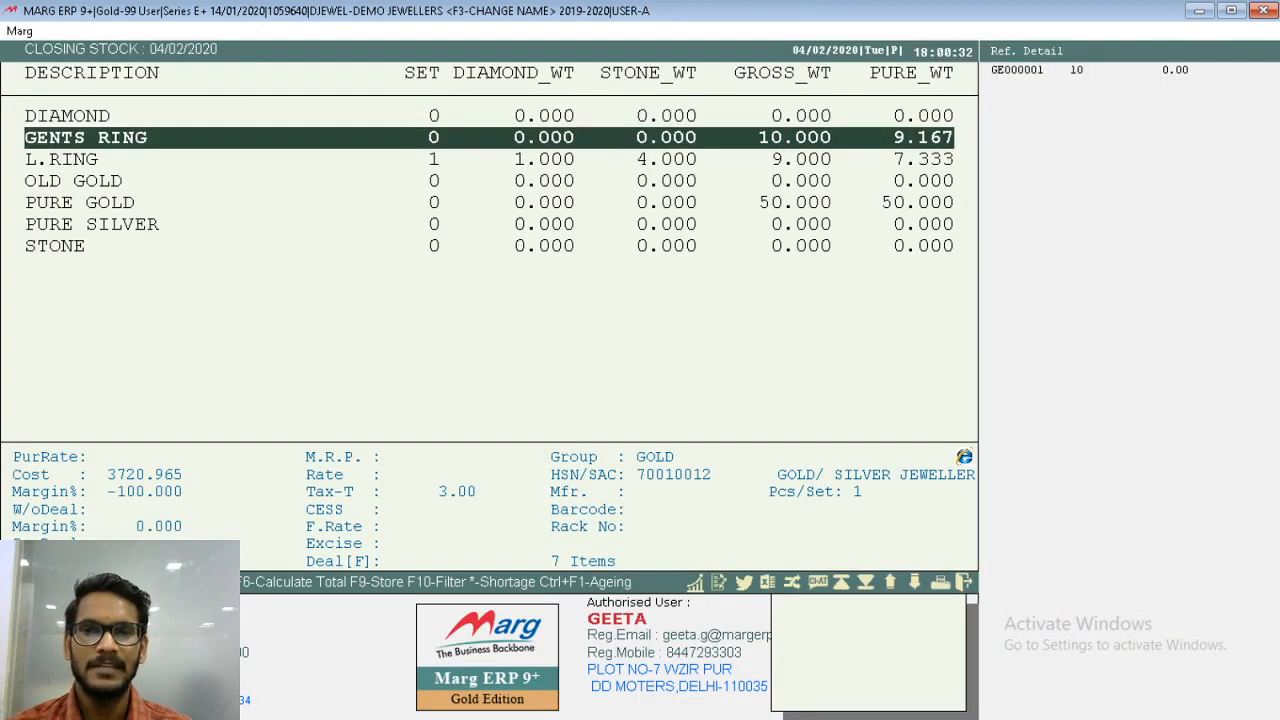
{"action": "key", "text": "Return"}
{"action": "key", "text": "Right"}
{"action": "key", "text": "Return"}
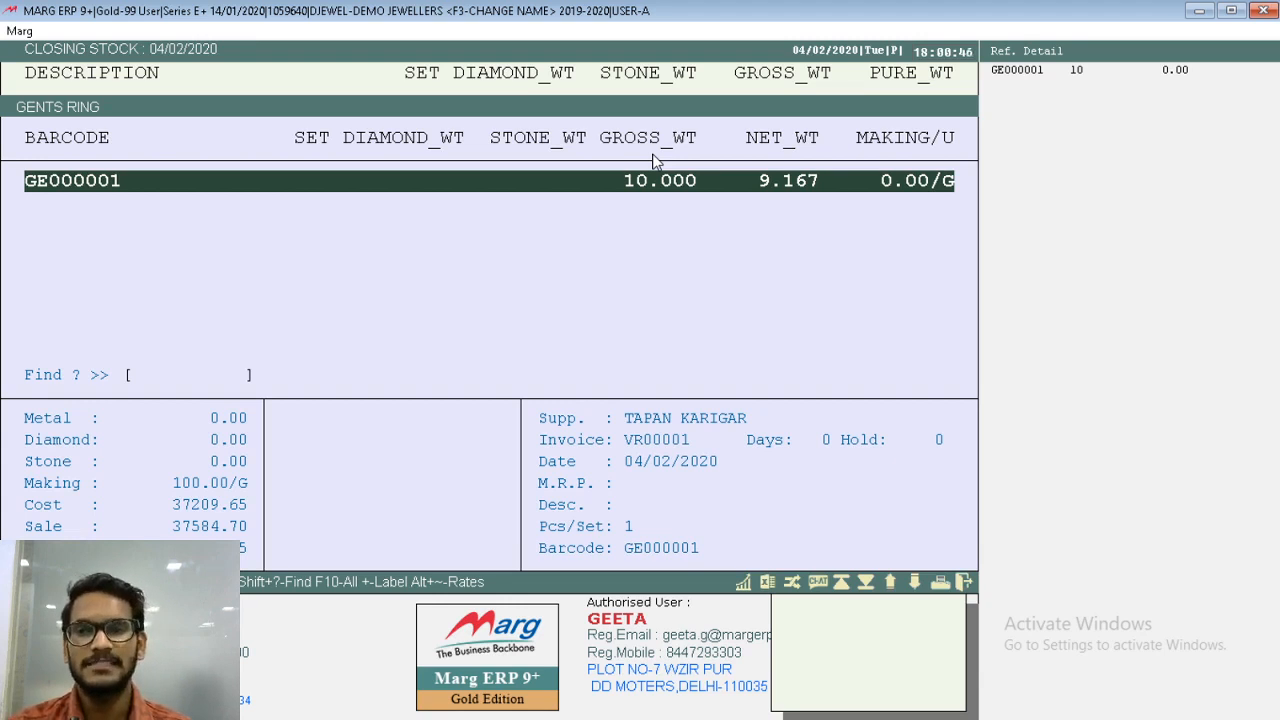
- Review the gents ring's stock register from 01/04/2019 to 04/02/2020, including the receipt weights, and close the stock report
{"action": "key", "text": "Return"}
{"action": "key", "text": "Return"}
{"action": "key", "text": "Return"}
{"action": "key", "text": "Return"}
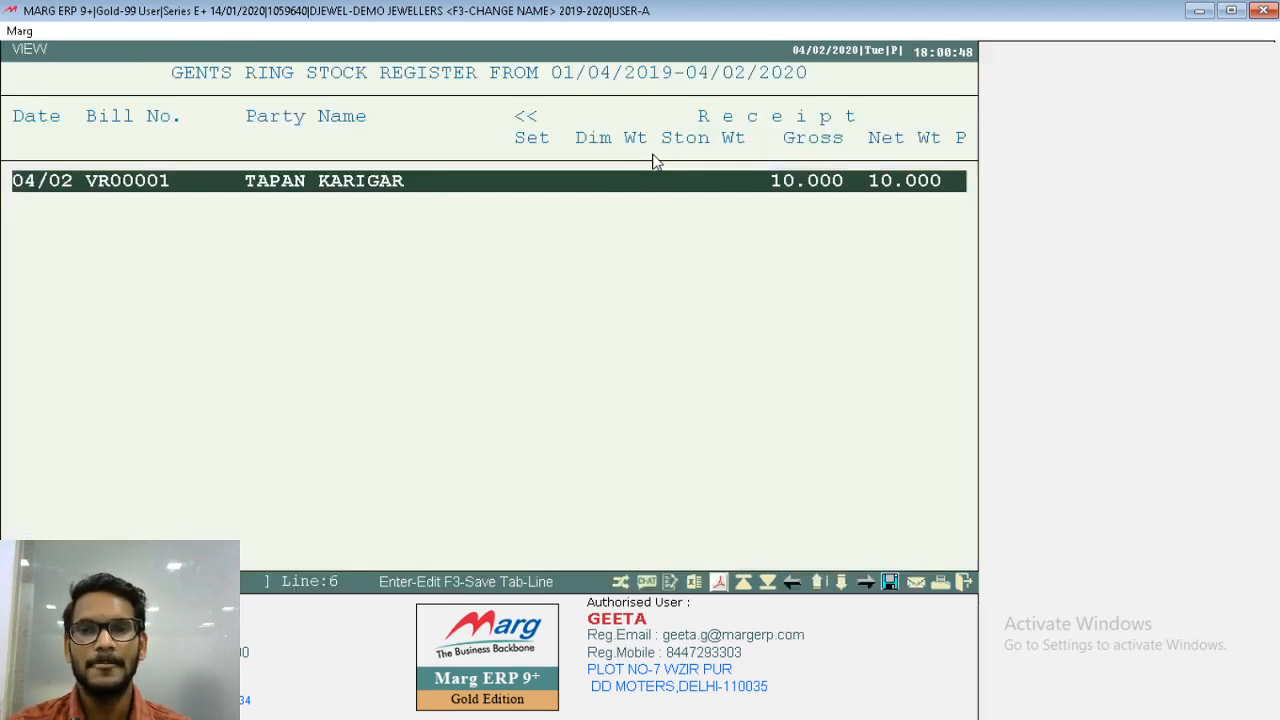
{"action": "key", "text": "Right"}
{"action": "key", "text": "Right"}
{"action": "key", "text": "Right"}
{"action": "key", "text": "Right"}
{"action": "key", "text": "Right"}
{"action": "key", "text": "Right"}
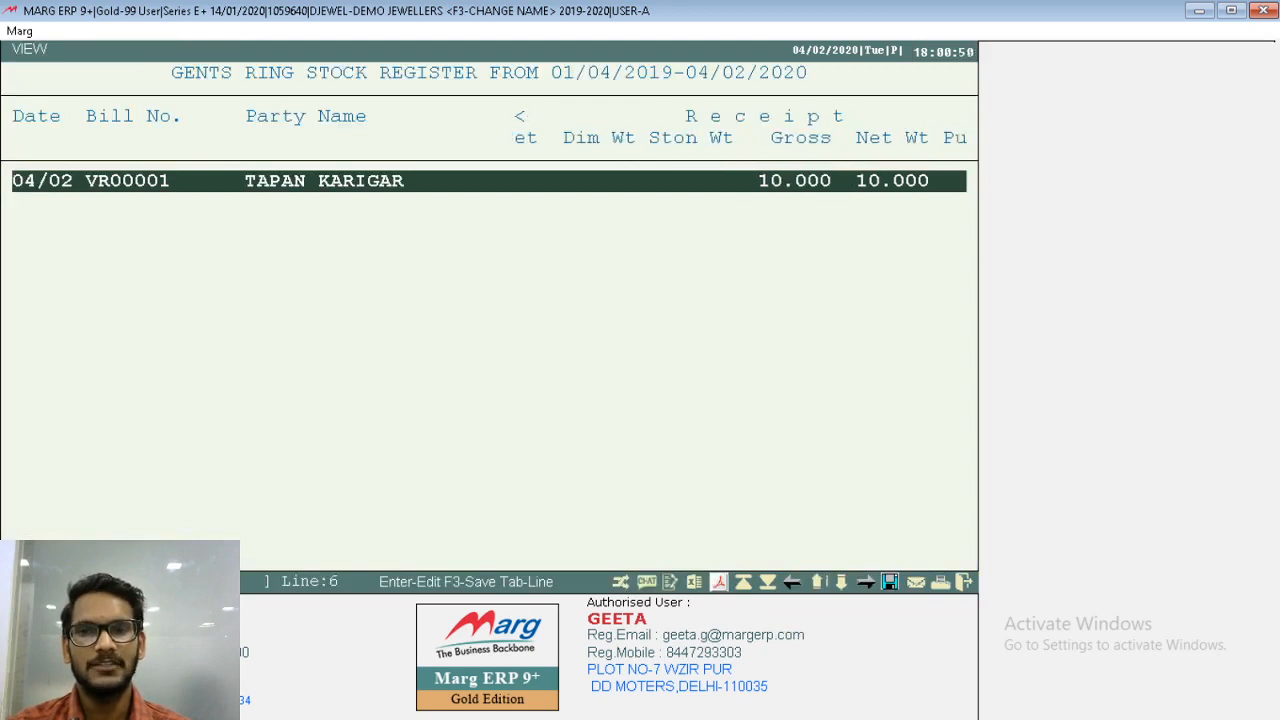
{"action": "key", "text": "Right"}
{"action": "key", "text": "Right"}
{"action": "key", "text": "Right"}
{"action": "key", "text": "Right"}
{"action": "key", "text": "Right"}
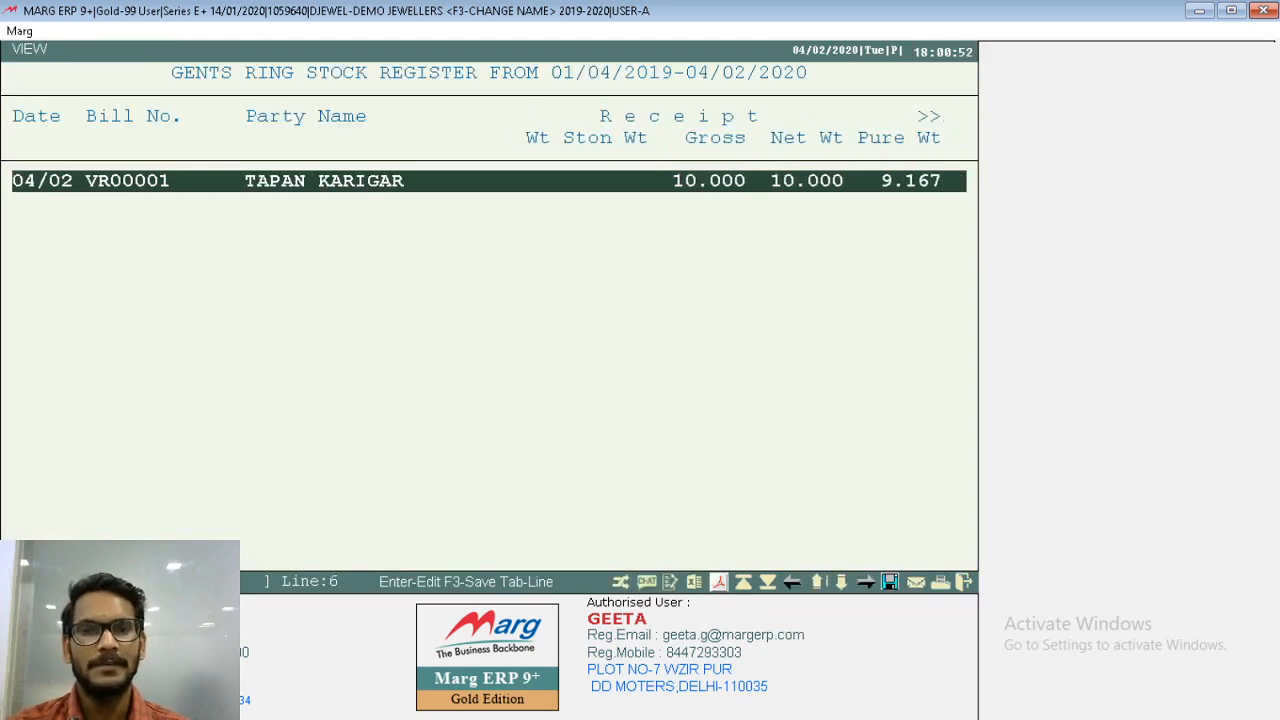
{"action": "key", "text": "Right"}
{"action": "key", "text": "Right"}
{"action": "key", "text": "Right"}
{"action": "key", "text": "Right"}
{"action": "key", "text": "Right"}
{"action": "key", "text": "Right"}
{"action": "key", "text": "Right"}
{"action": "key", "text": "Right"}
{"action": "key", "text": "Right"}
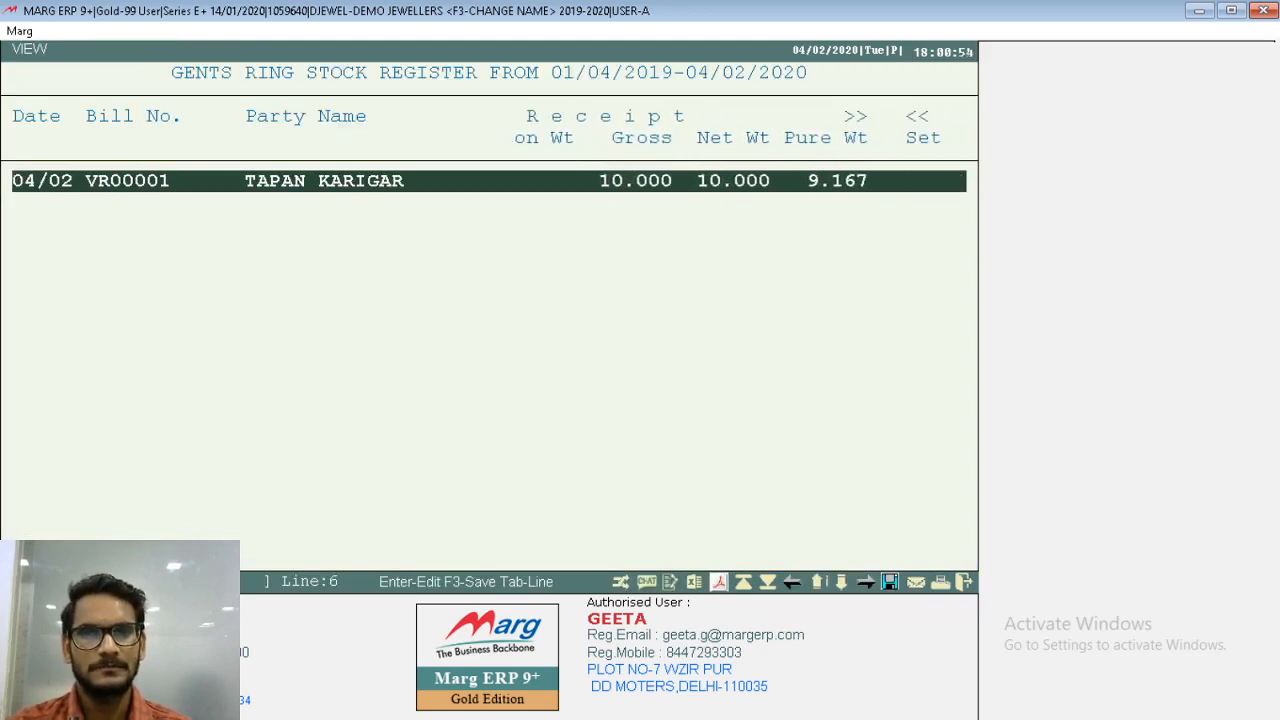
{"action": "key", "text": "Right"}
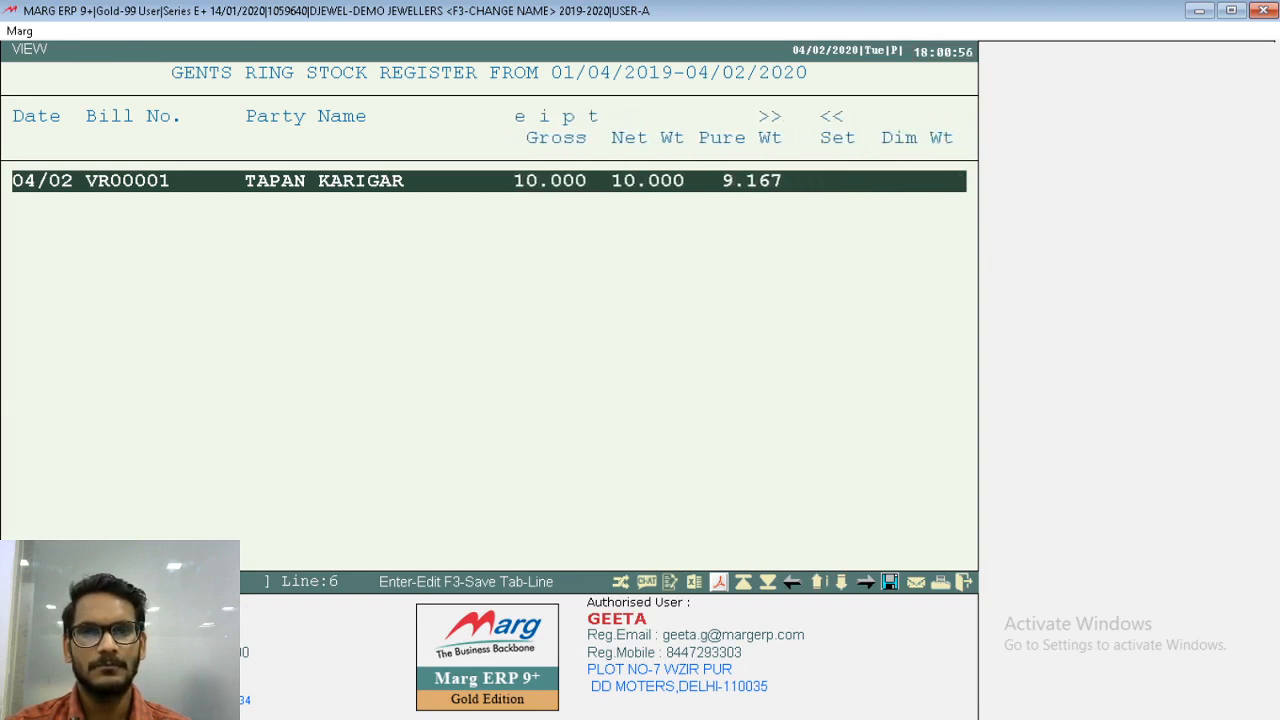
{"action": "key", "text": "Return"}
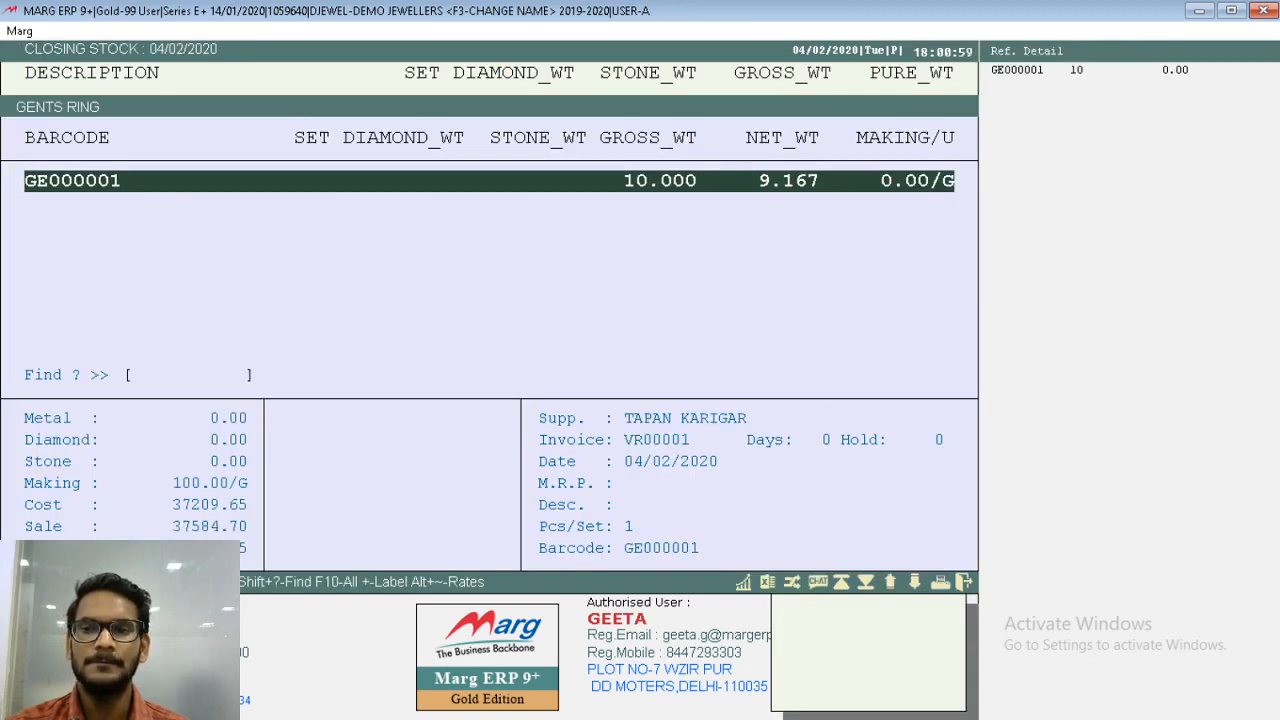
{"action": "key", "text": "Escape"}
{"action": "key", "text": "Escape"}
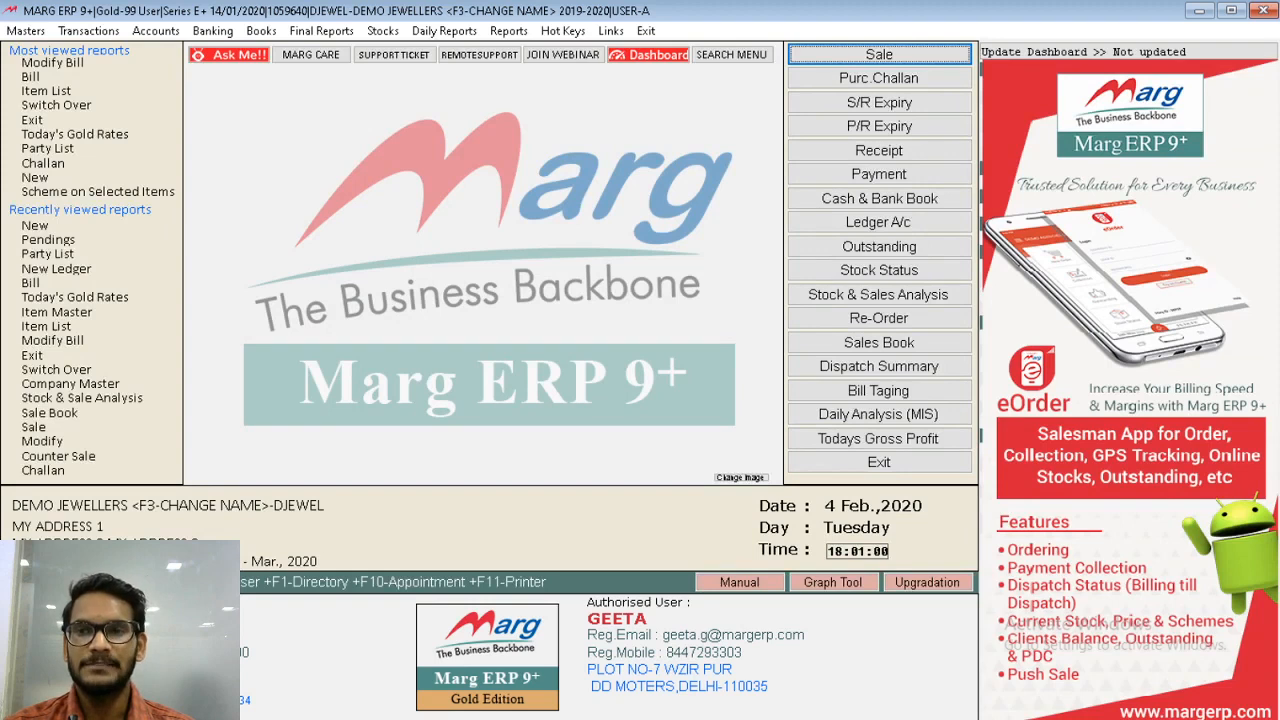
- Find the artisan's account in the party list and display its ledger from 01/04/2019 to 04/02/2020
{"action": "key", "text": "ctrl+l"}
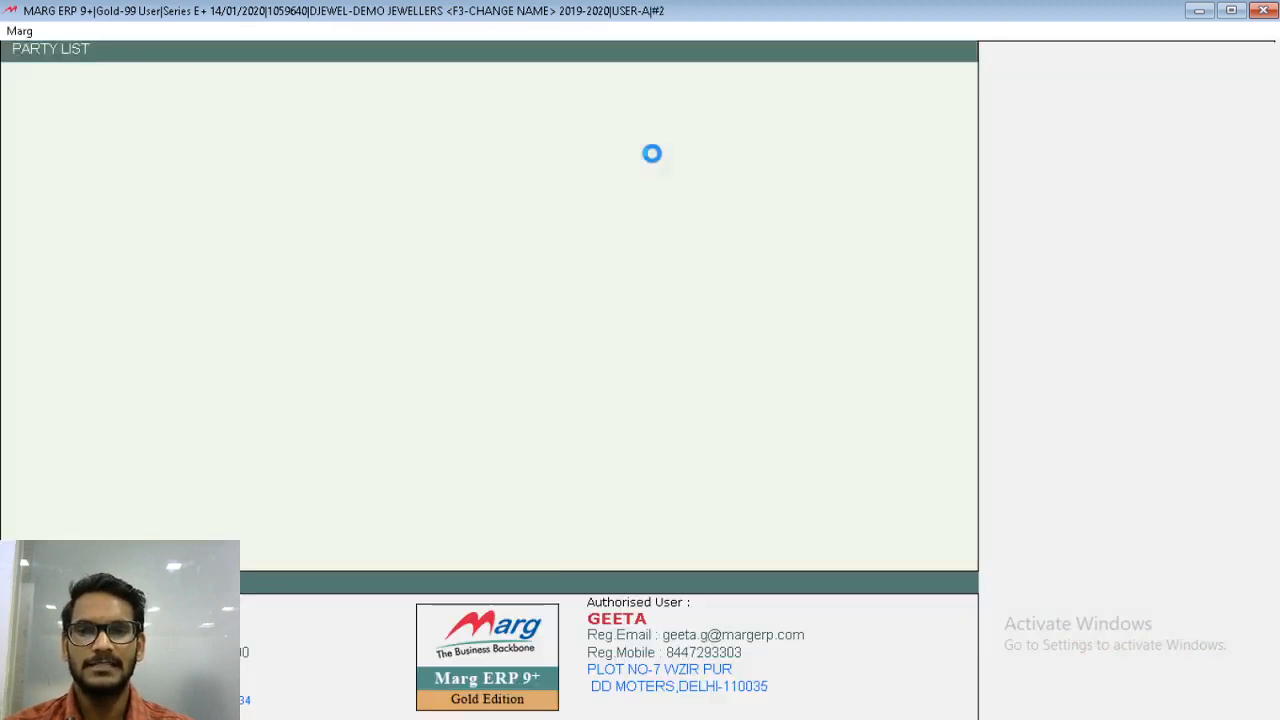
{"action": "type", "text": "TAPA"}
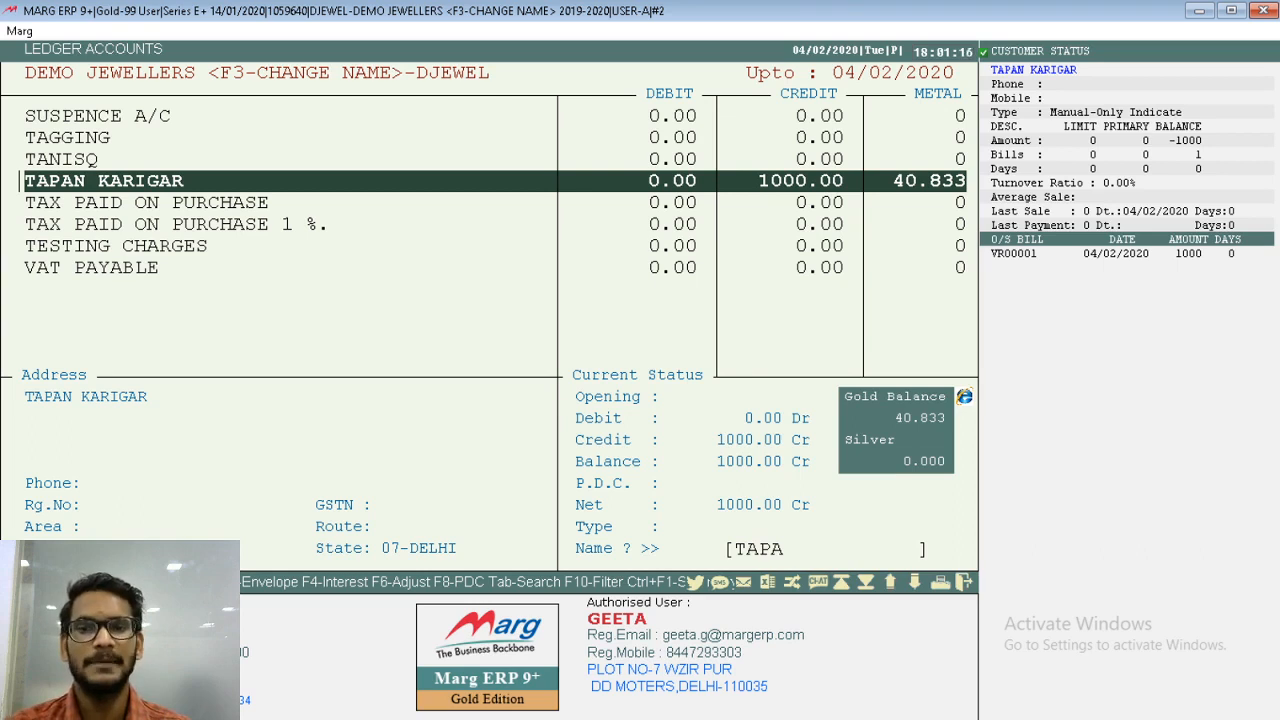
{"action": "key", "text": "Return"}
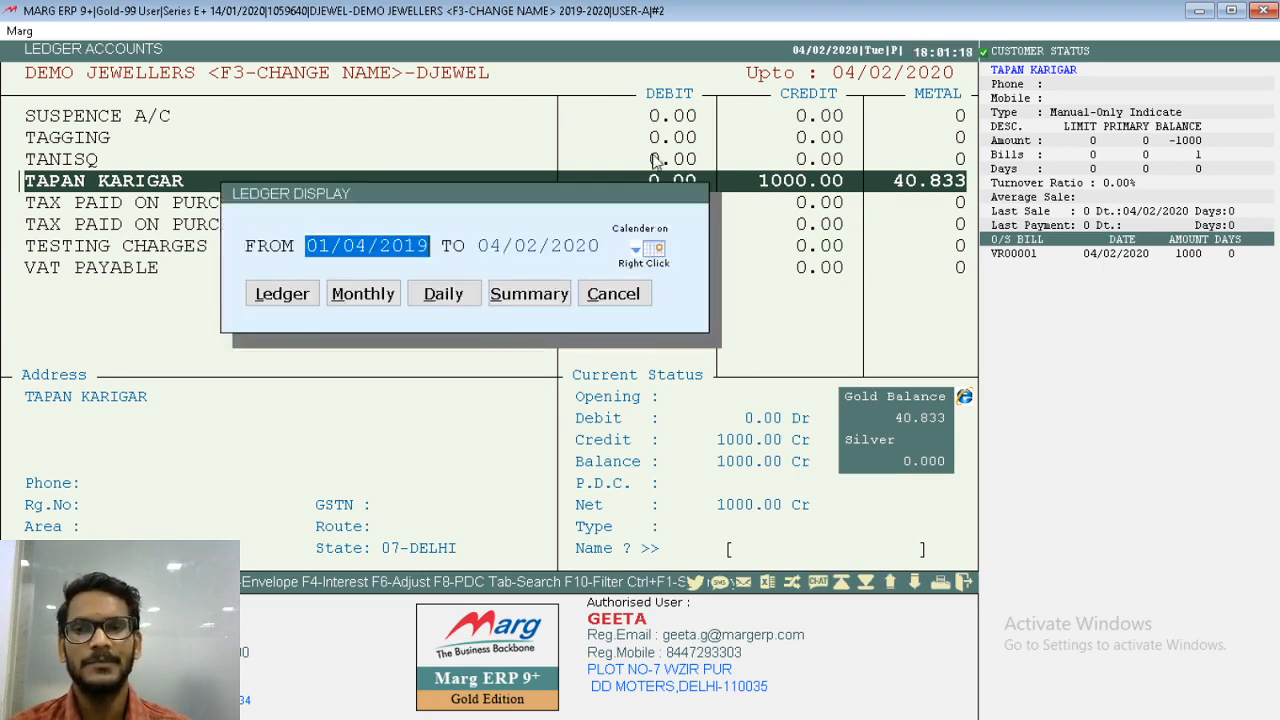
{"action": "key", "text": "Return"}
{"action": "key", "text": "Return"}
{"action": "key", "text": "Return"}
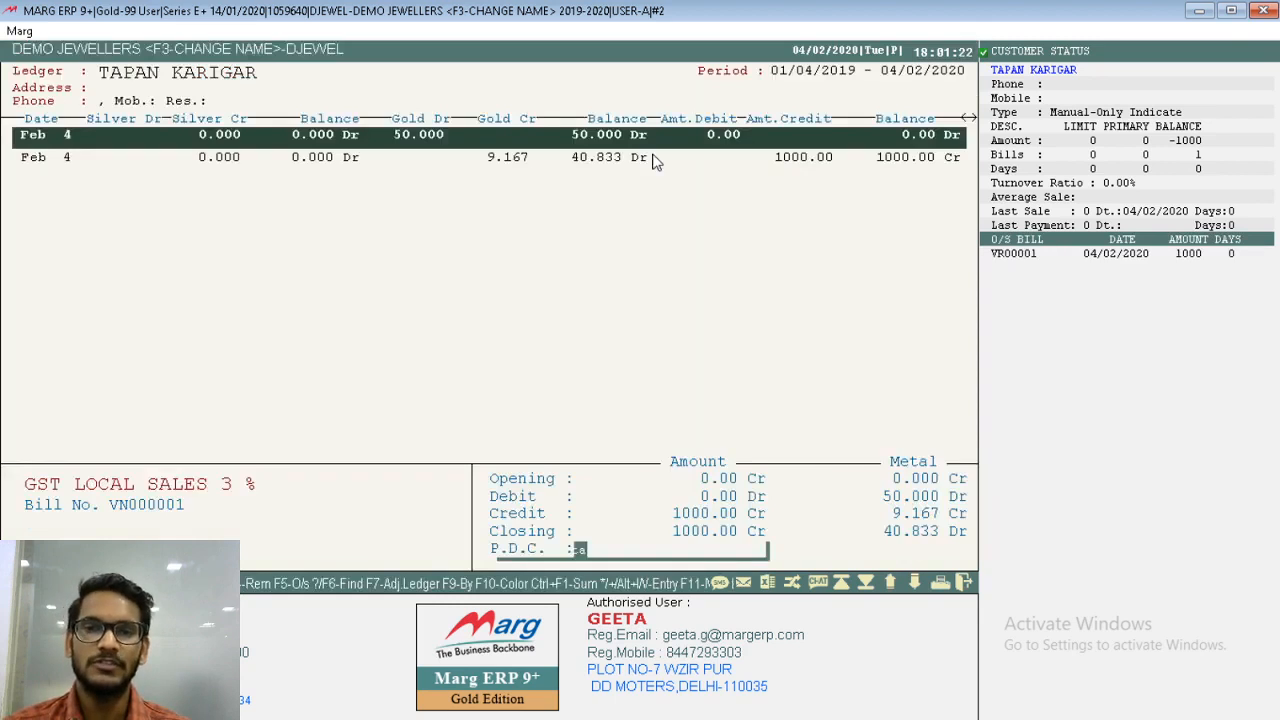
- Inspect the pure gold issue voucher and the gents ring receipt voucher behind the ledger entries, and close the ledger
{"action": "key", "text": "Return"}
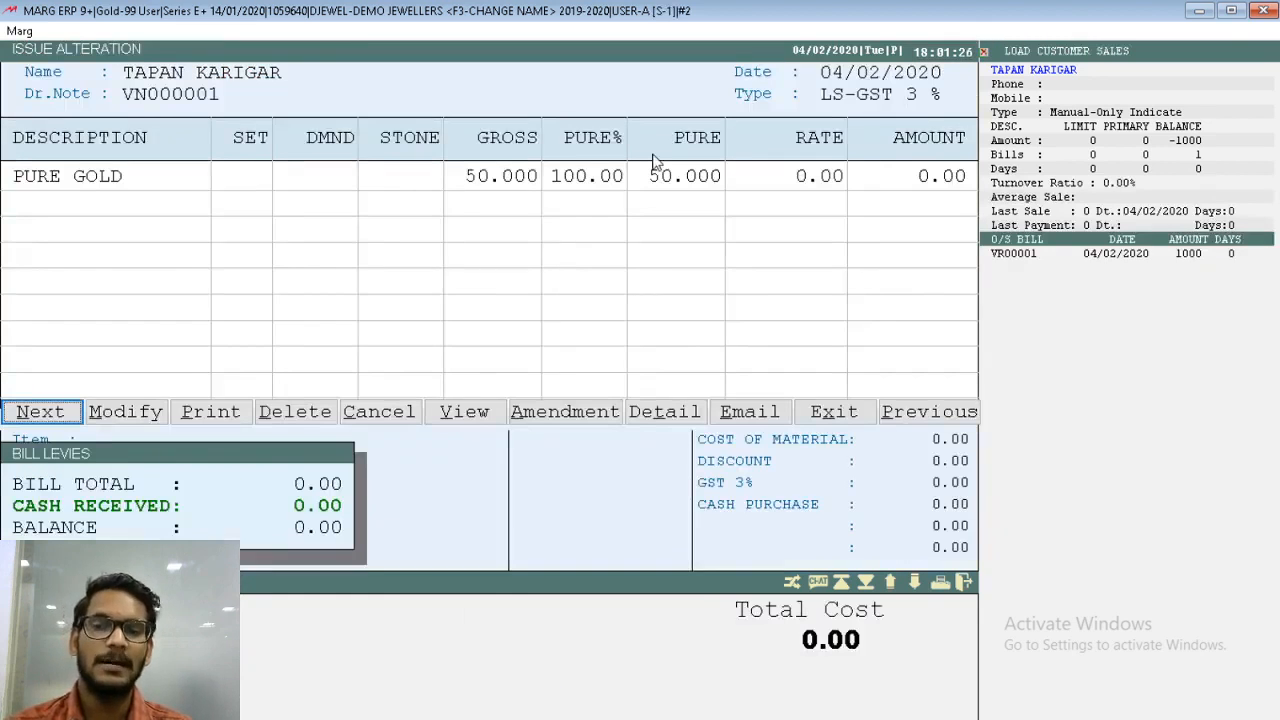
{"action": "key", "text": "Escape"}
{"action": "key", "text": "Down"}
{"action": "key", "text": "Return"}
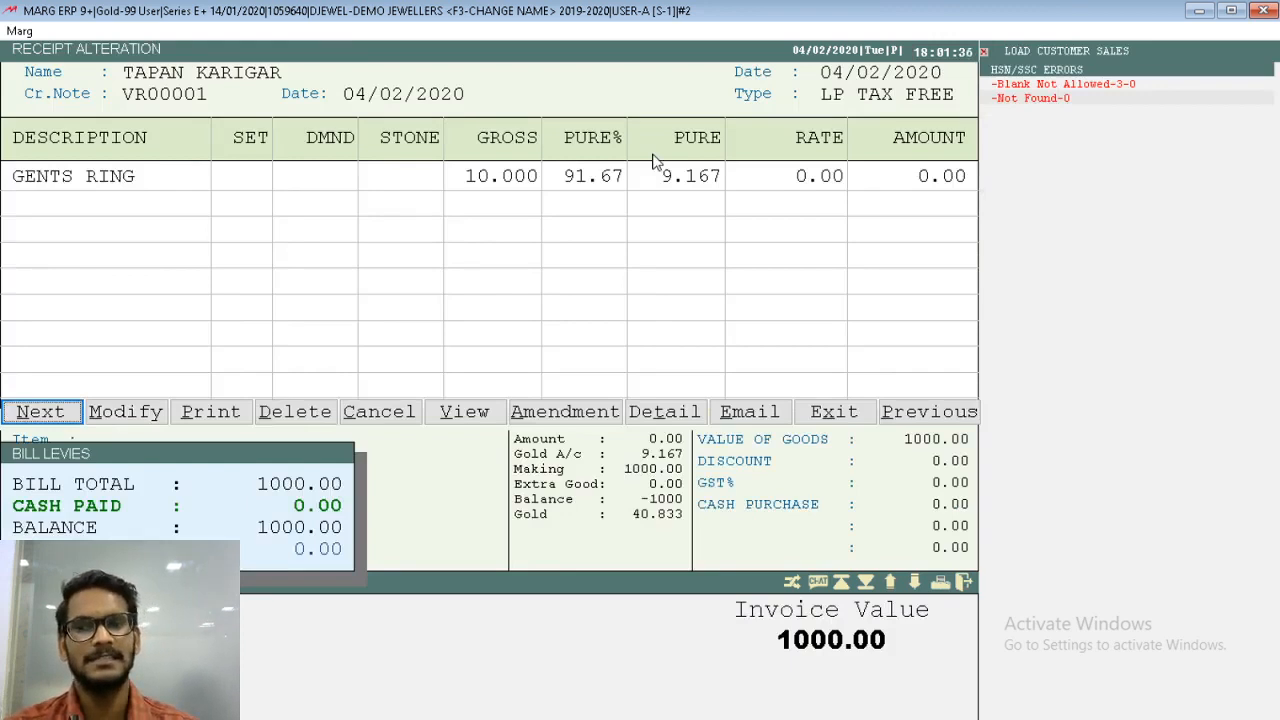
{"action": "key", "text": "Escape"}
{"action": "key", "text": "Up"}
{"action": "key", "text": "Down"}
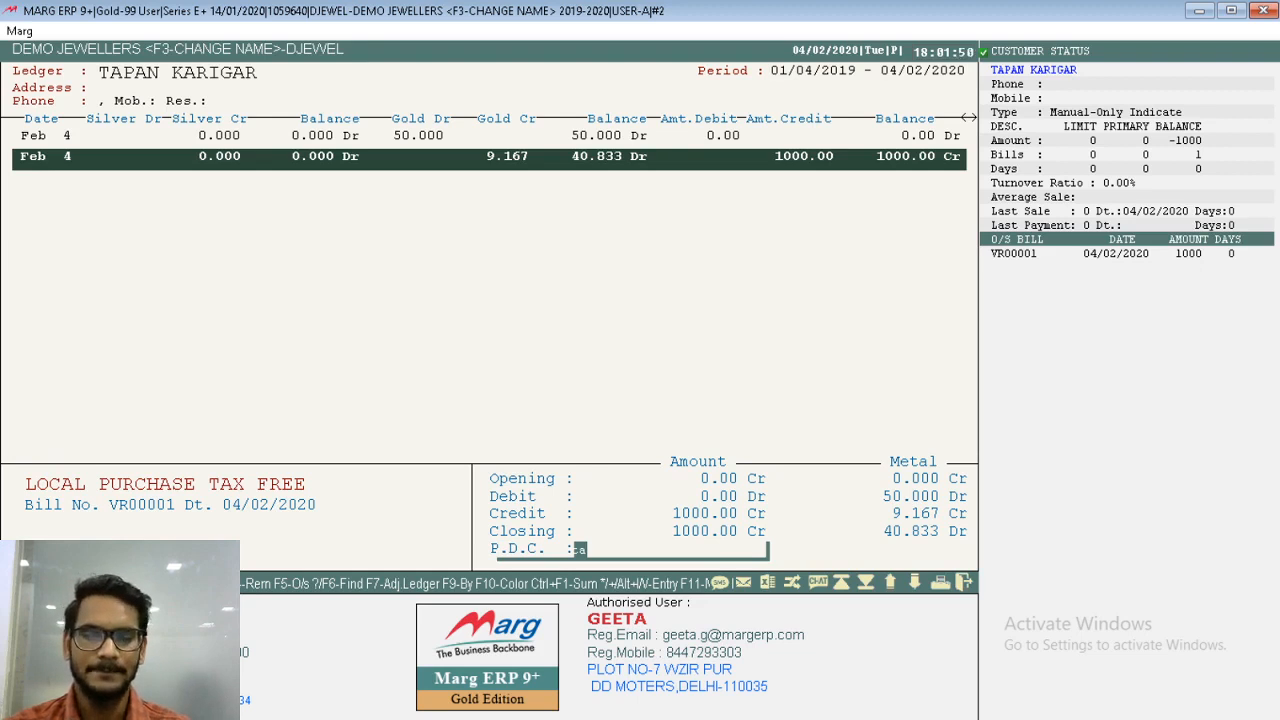
{"action": "key", "text": "Escape"}
{"action": "key", "text": "Escape"}
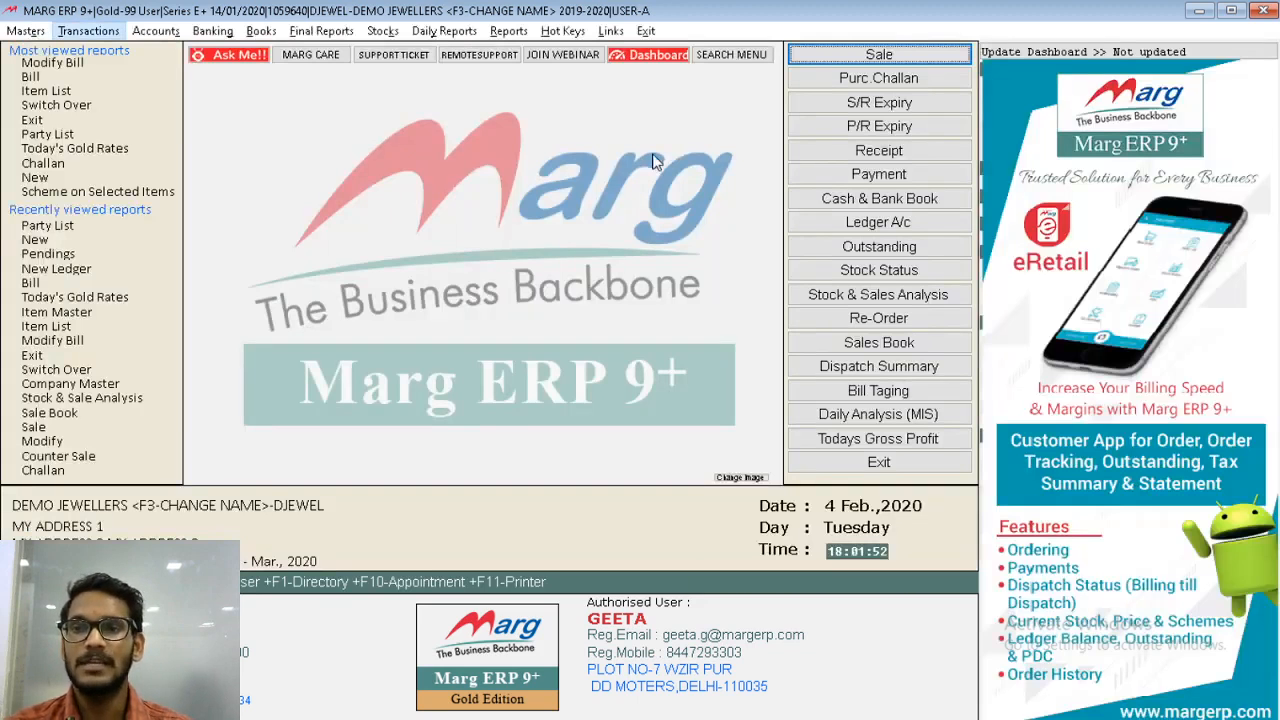
- Open the issue pendings report and display the artisan's register for 04/02/2020
{"action": "key", "text": "alt+t"}
{"action": "key", "text": "Down"}
{"action": "key", "text": "Down"}
{"action": "key", "text": "Down"}
{"action": "key", "text": "Down"}
{"action": "key", "text": "Down"}
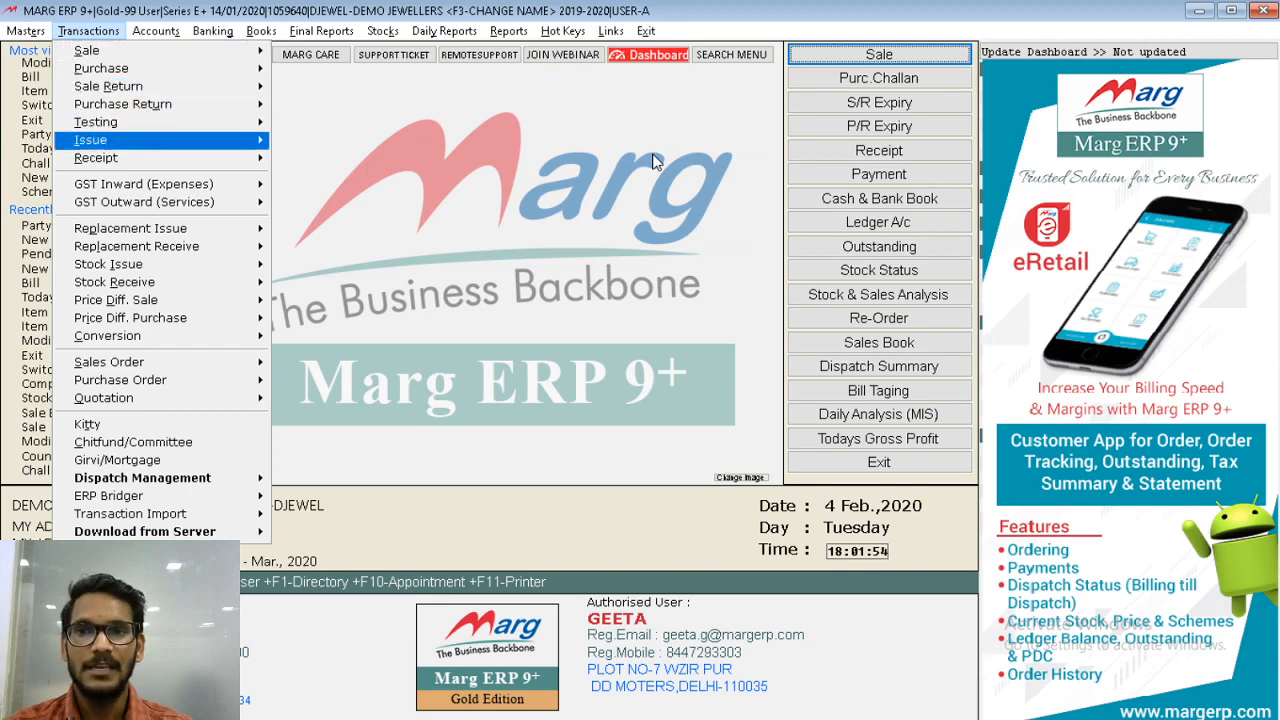
{"action": "key", "text": "Right"}
{"action": "key", "text": "Right"}
{"action": "key", "text": "Down"}
{"action": "key", "text": "Down"}
{"action": "key", "text": "Return"}
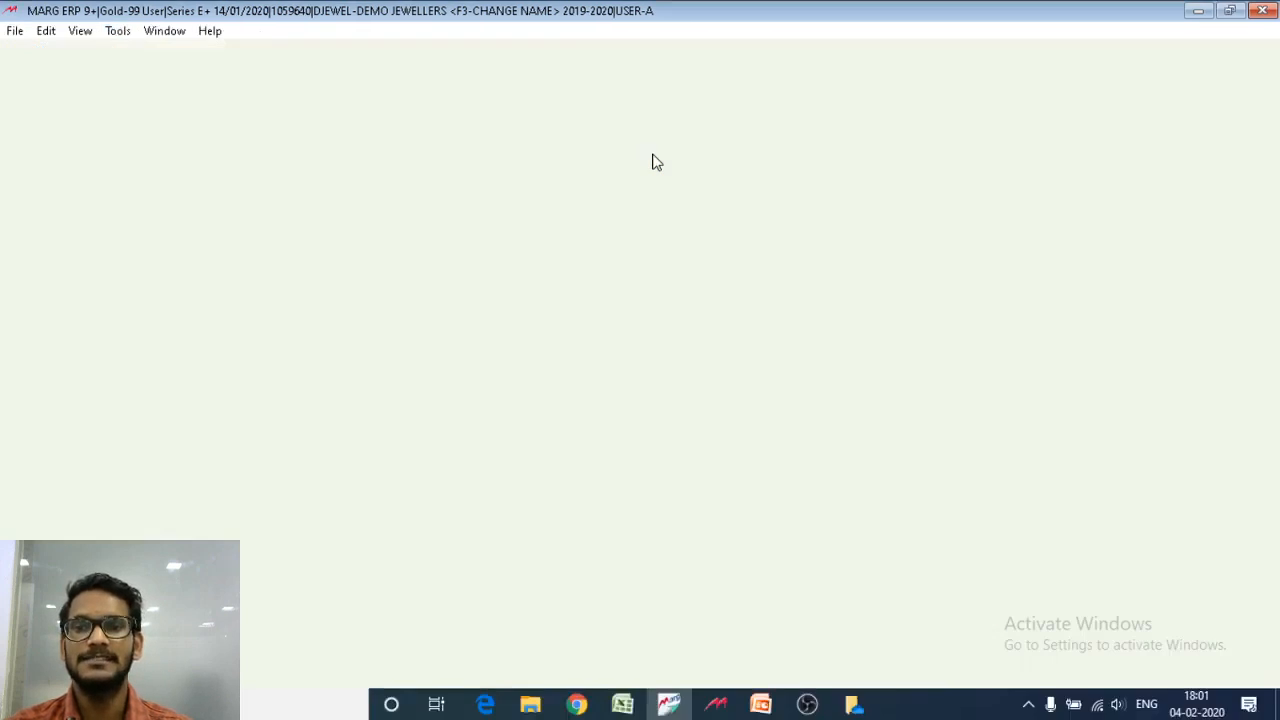
{"action": "key", "text": "Return"}
{"action": "key", "text": "Return"}
{"action": "key", "text": "Return"}
{"action": "key", "text": "Return"}
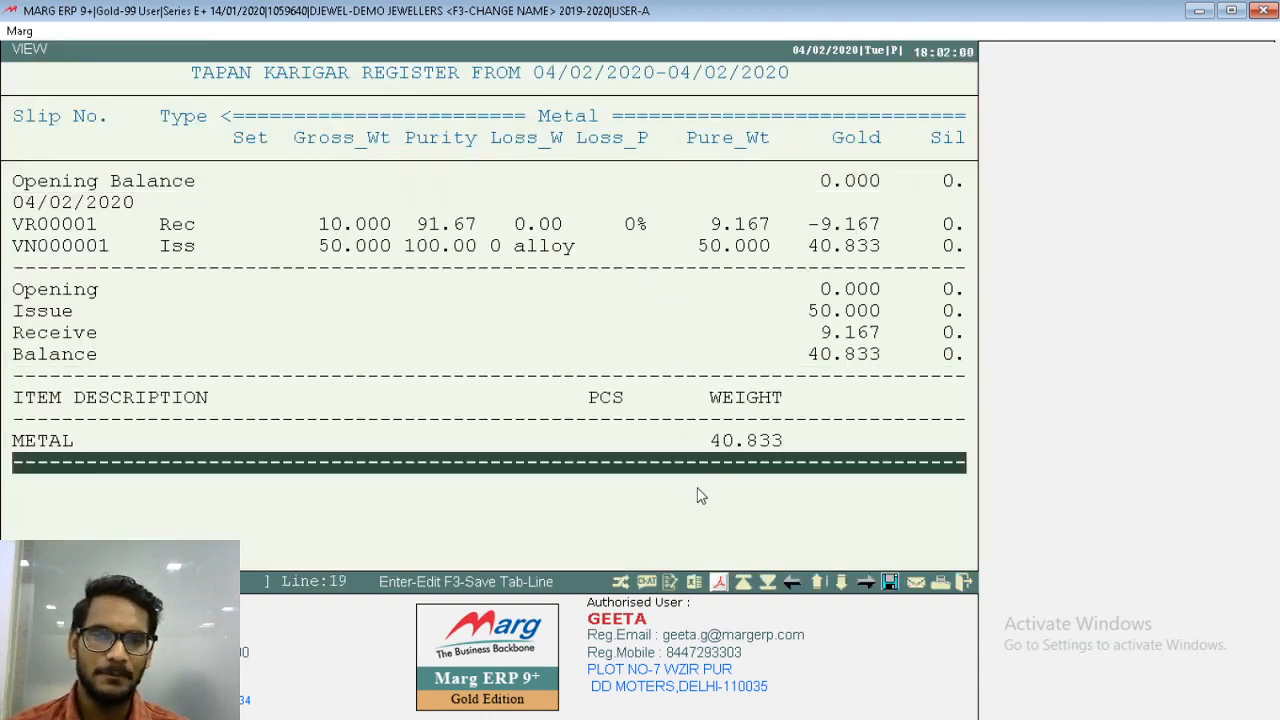
- Preview the artisan's register in GUI-View format to check issued, received and balance metal, and close the report
{"action": "left_click", "coordinate": [721, 581]}
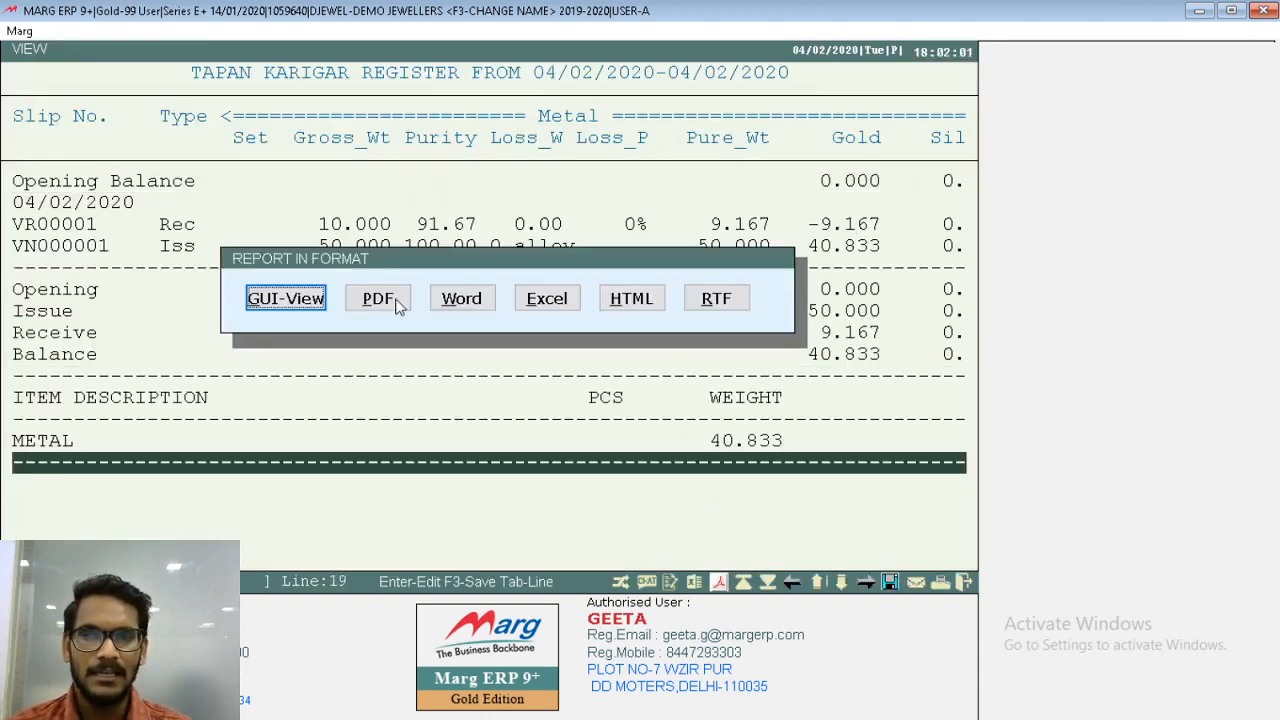
{"action": "left_click", "coordinate": [283, 312]}
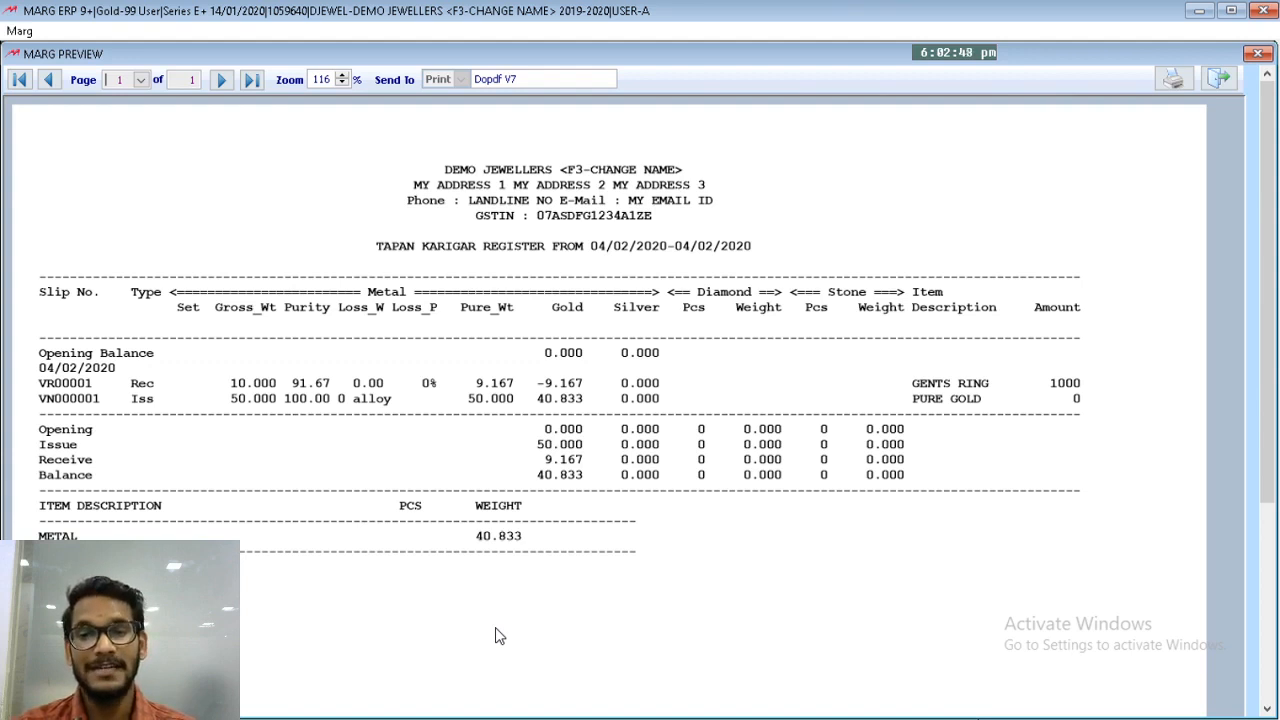
{"action": "key", "text": "Escape"}
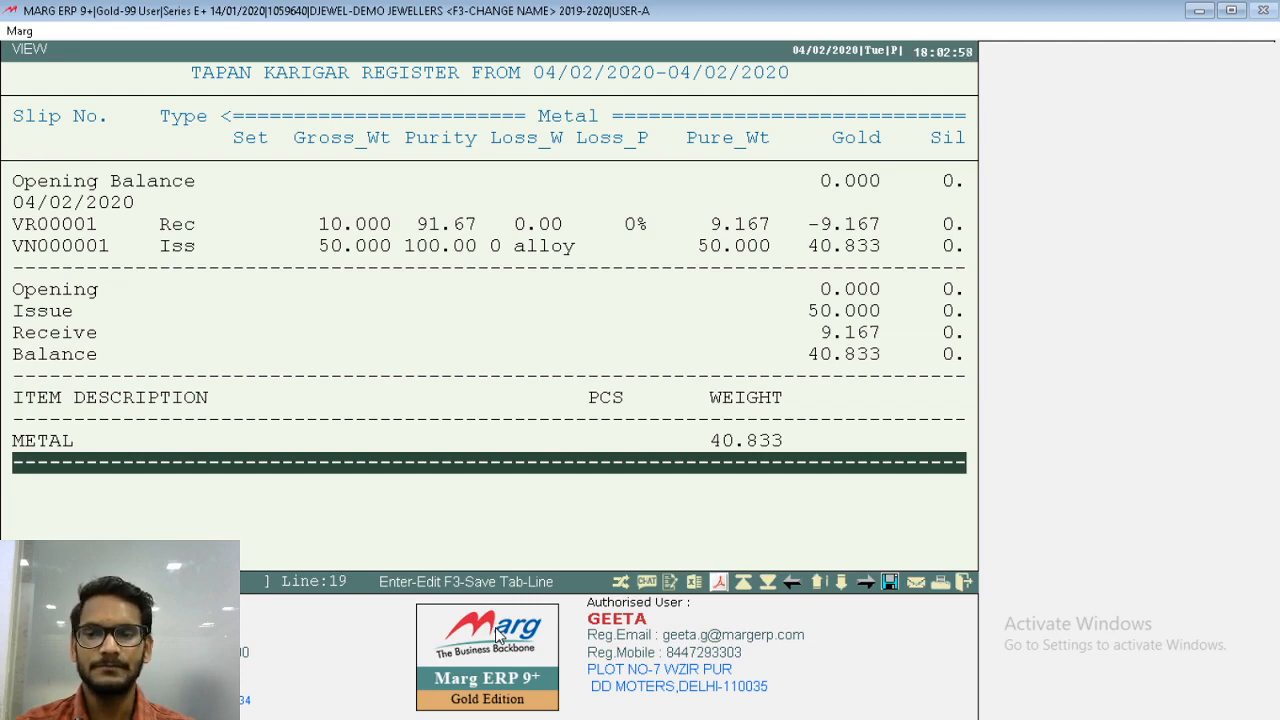
{"action": "key", "text": "Escape"}
{"action": "key", "text": "Escape"}
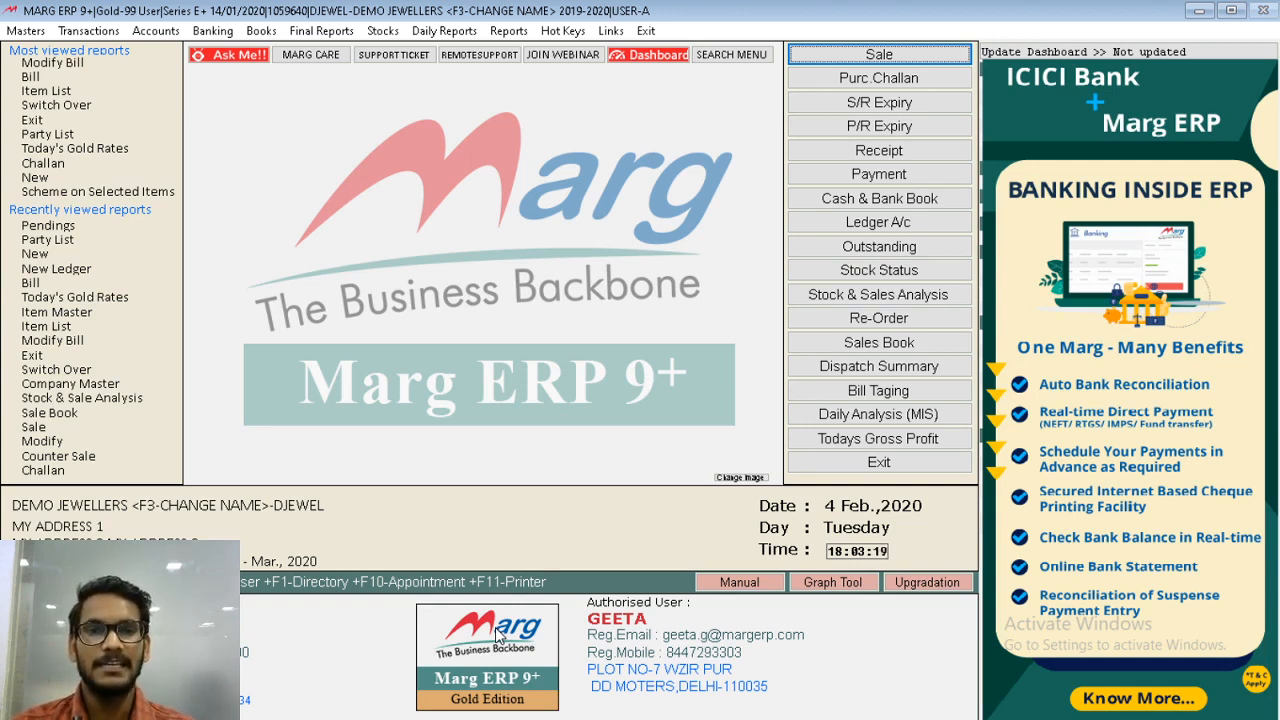
- Start a sale entry dated 04/02/2020 for the unregistered Delhi debtor customer, with type LS-GST 3 %
{"action": "key", "text": "Return"}
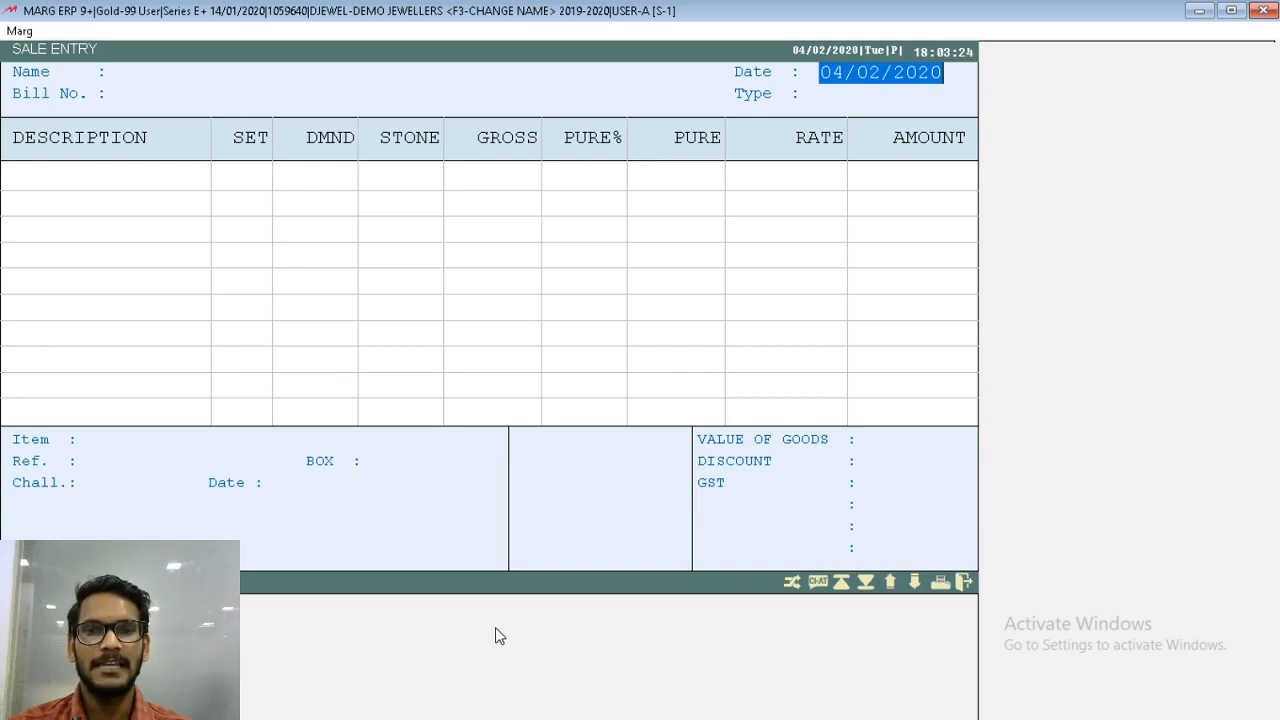
{"action": "key", "text": "Return"}
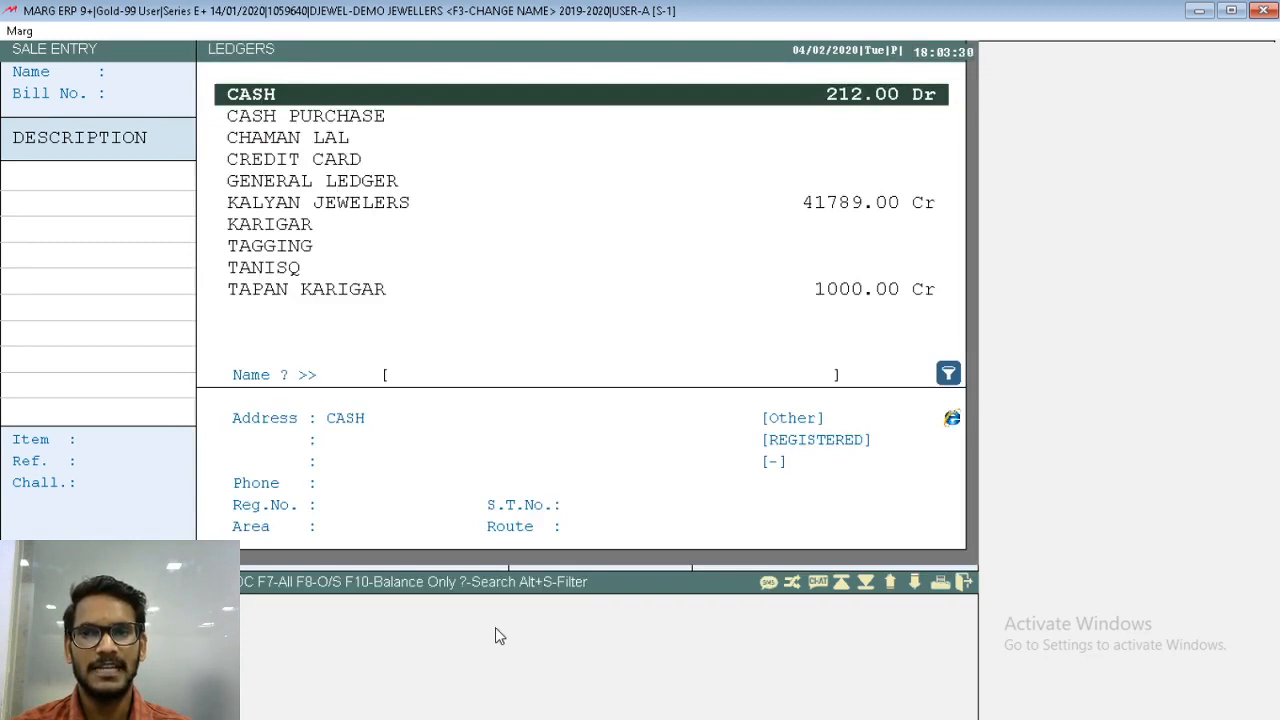
{"action": "key", "text": "Down"}
{"action": "key", "text": "Down"}
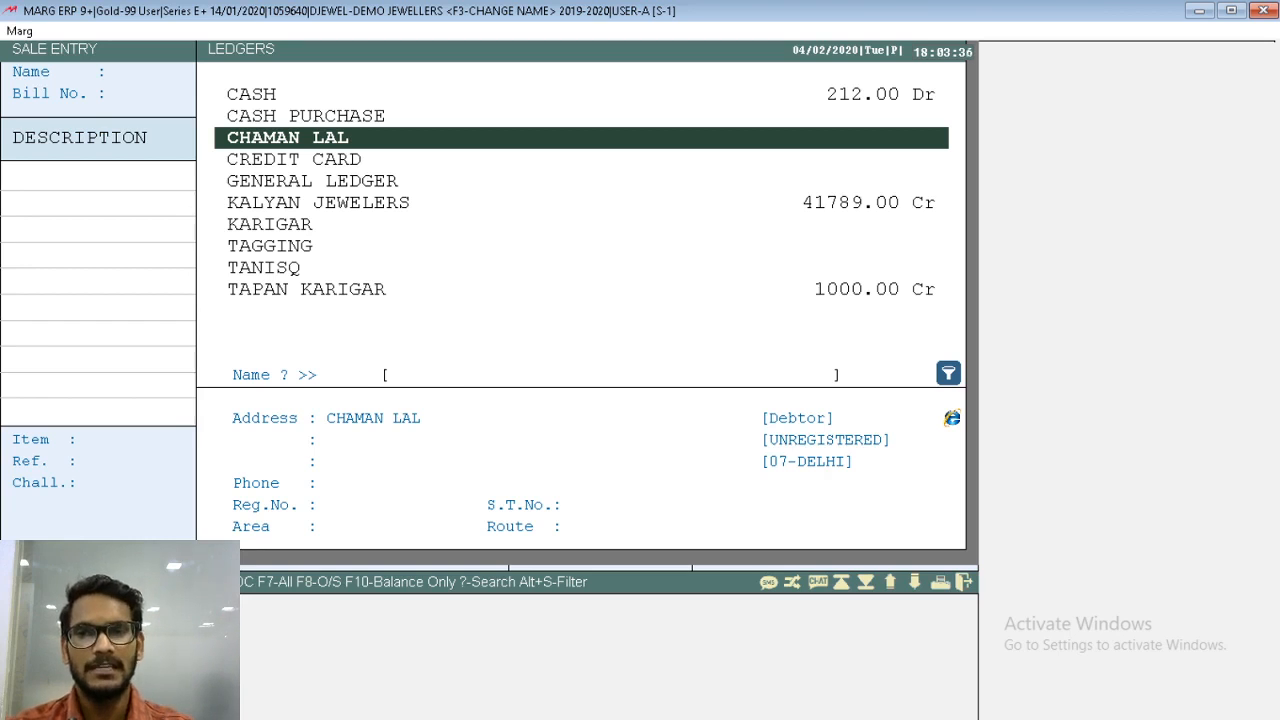
{"action": "key", "text": "Return"}
- Add the L.RING item with reference L003 to the sale bill
{"action": "key", "text": "Return"}
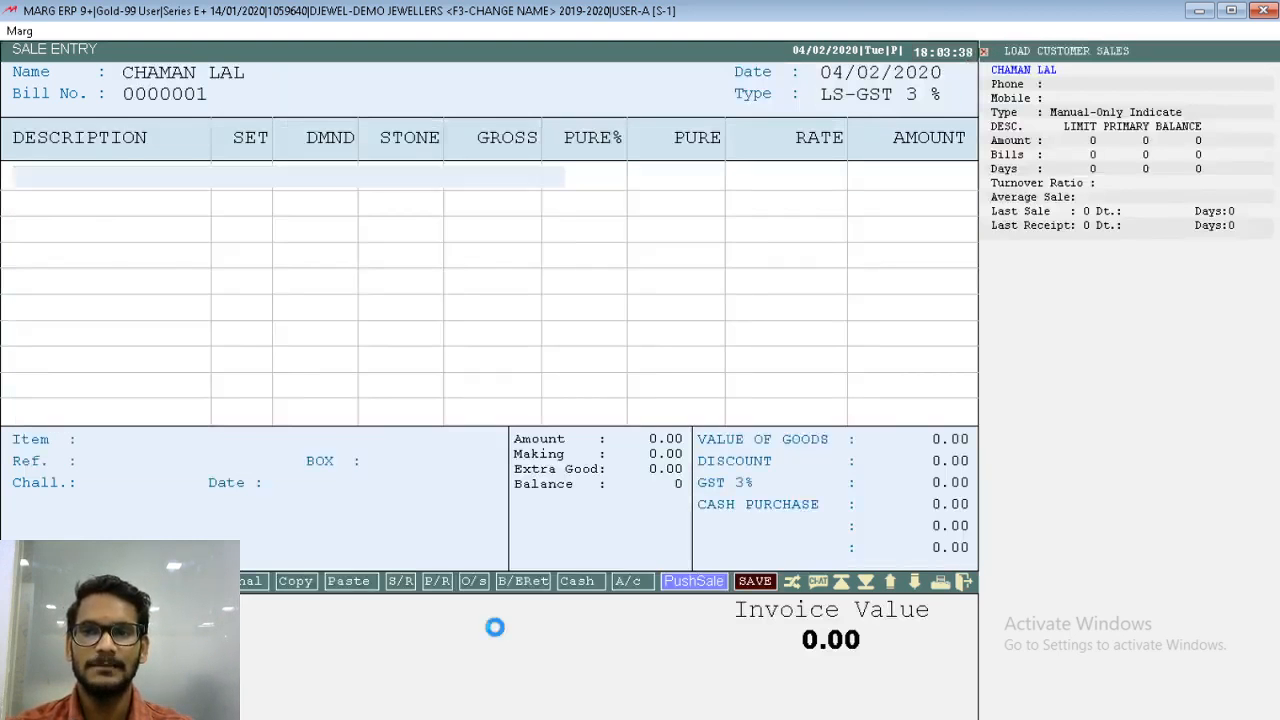
{"action": "key", "text": "Return"}
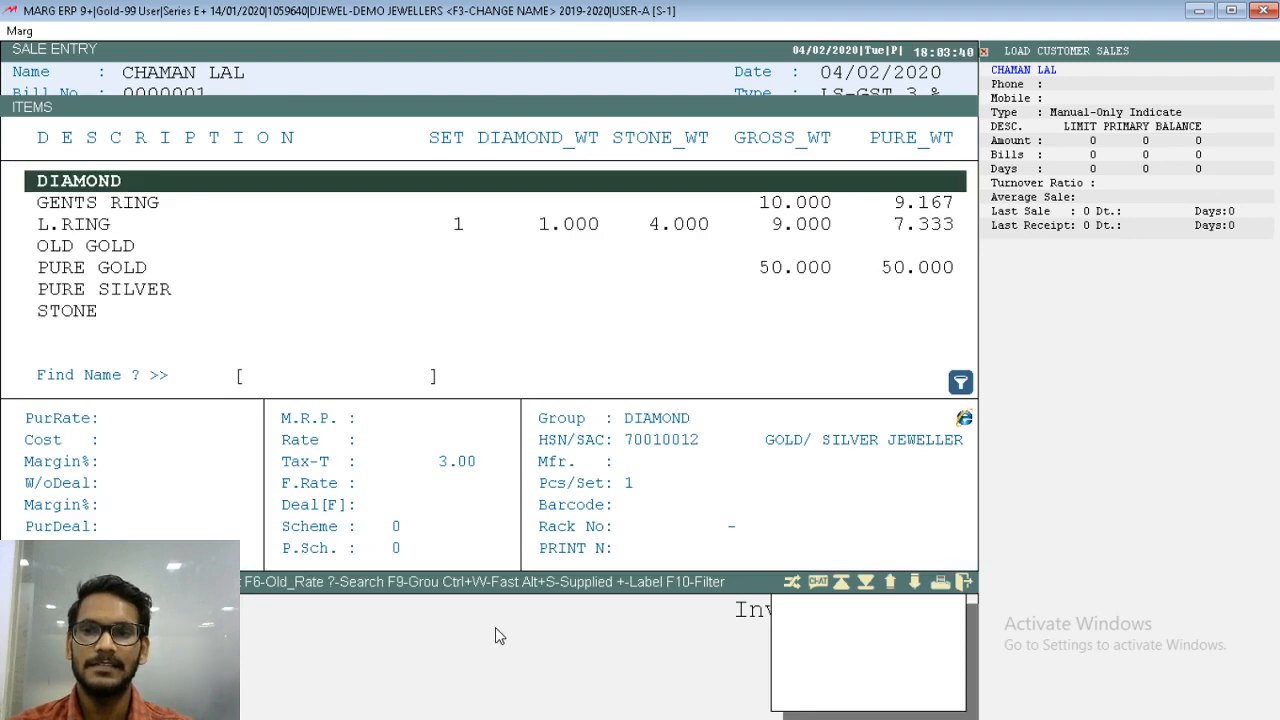
{"action": "key", "text": "Down"}
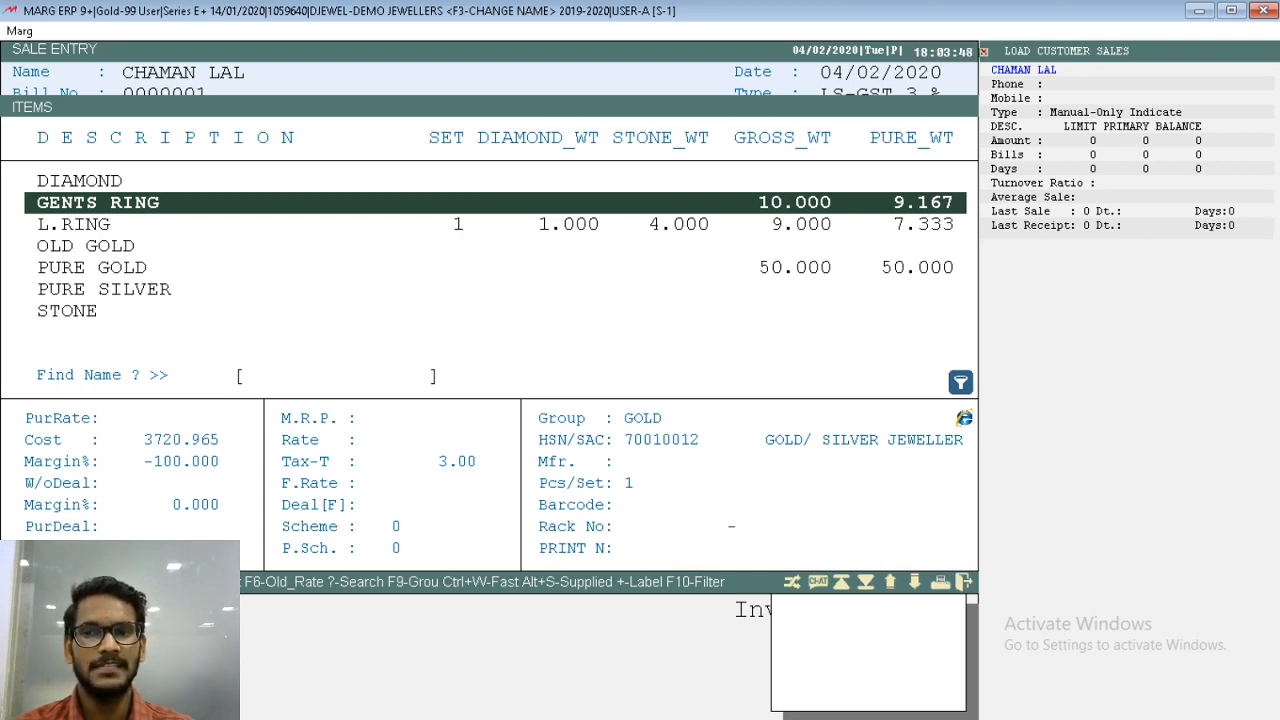
{"action": "key", "text": "Down"}
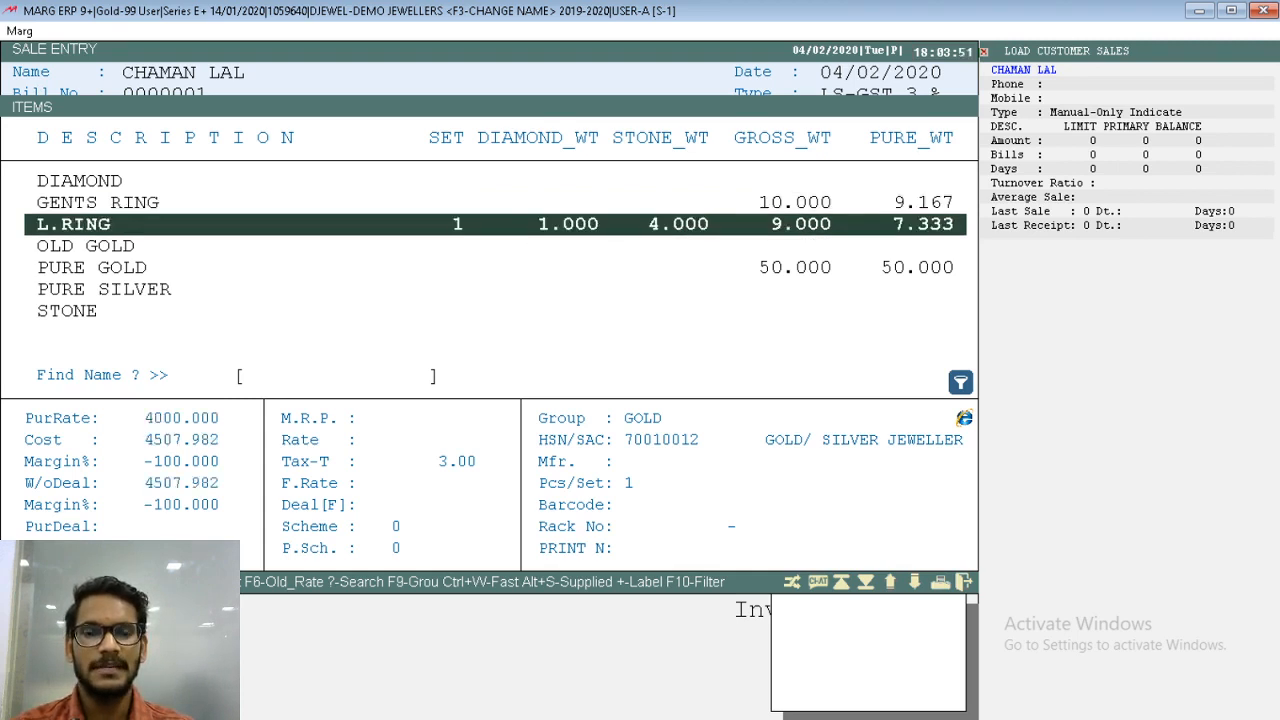
{"action": "key", "text": "Return"}
- Set the L.RING's making charge to 500 per GM and accept the remaining item details
{"action": "key", "text": "Return"}
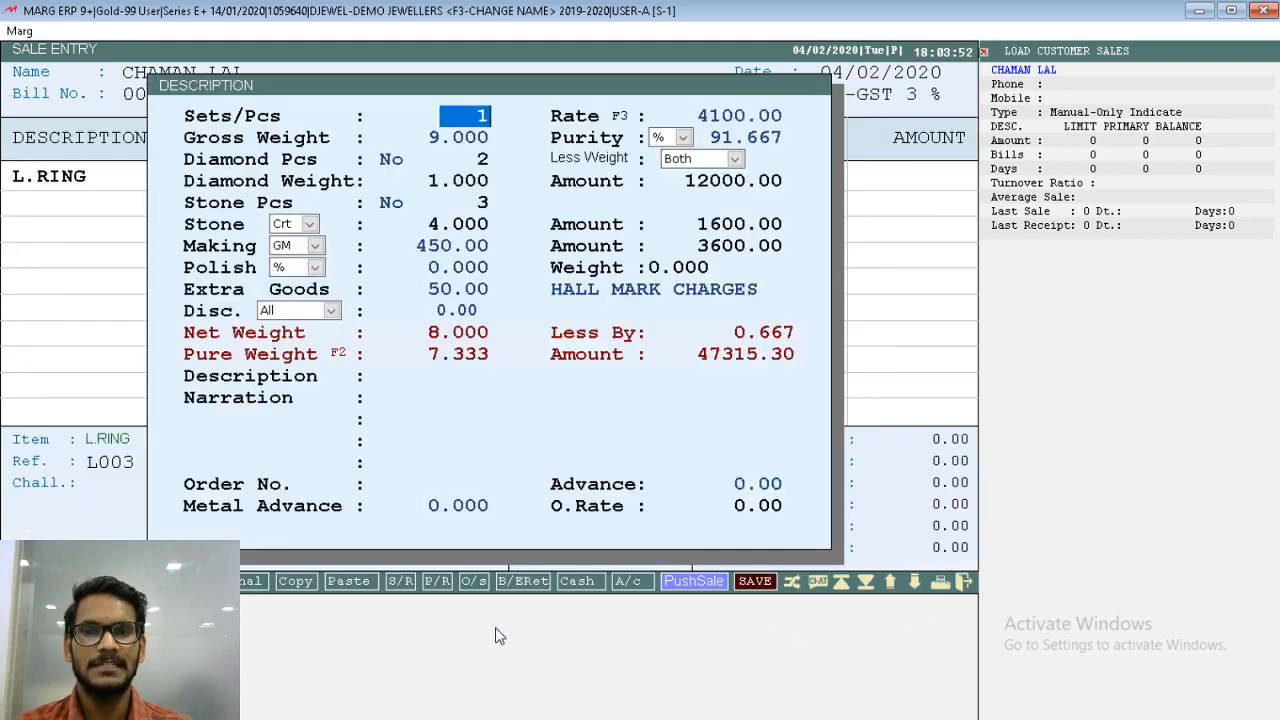
{"action": "key", "text": "Return"}
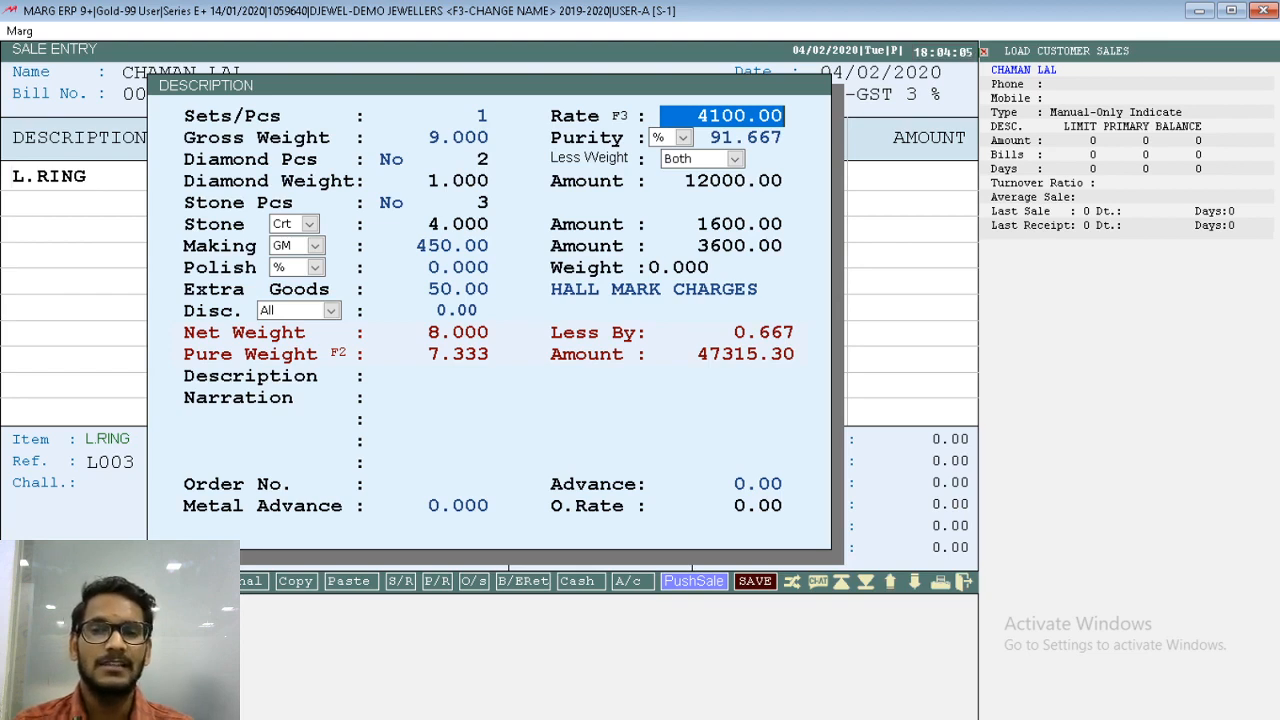
{"action": "key", "text": "Return"}
{"action": "key", "text": "Return"}
{"action": "key", "text": "Return"}
{"action": "key", "text": "Return"}
{"action": "key", "text": "Return"}
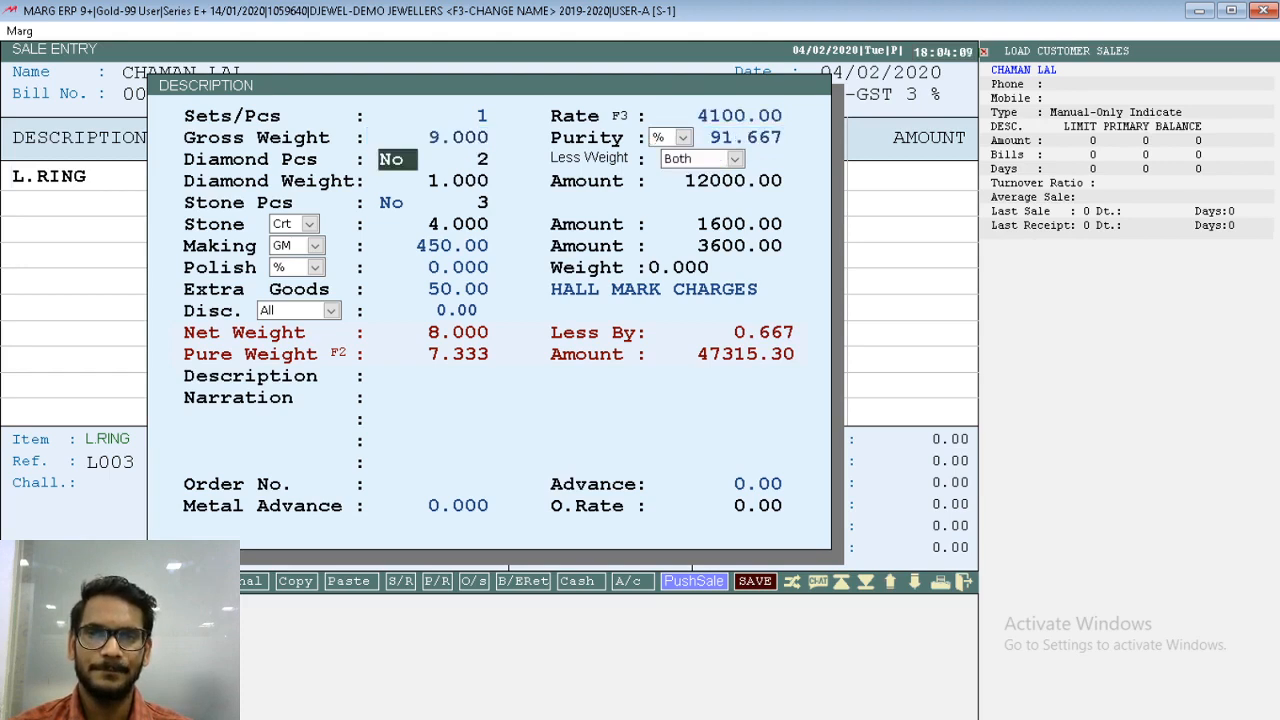
{"action": "key", "text": "Return"}
{"action": "key", "text": "Return"}
{"action": "key", "text": "Return"}
{"action": "key", "text": "Return"}
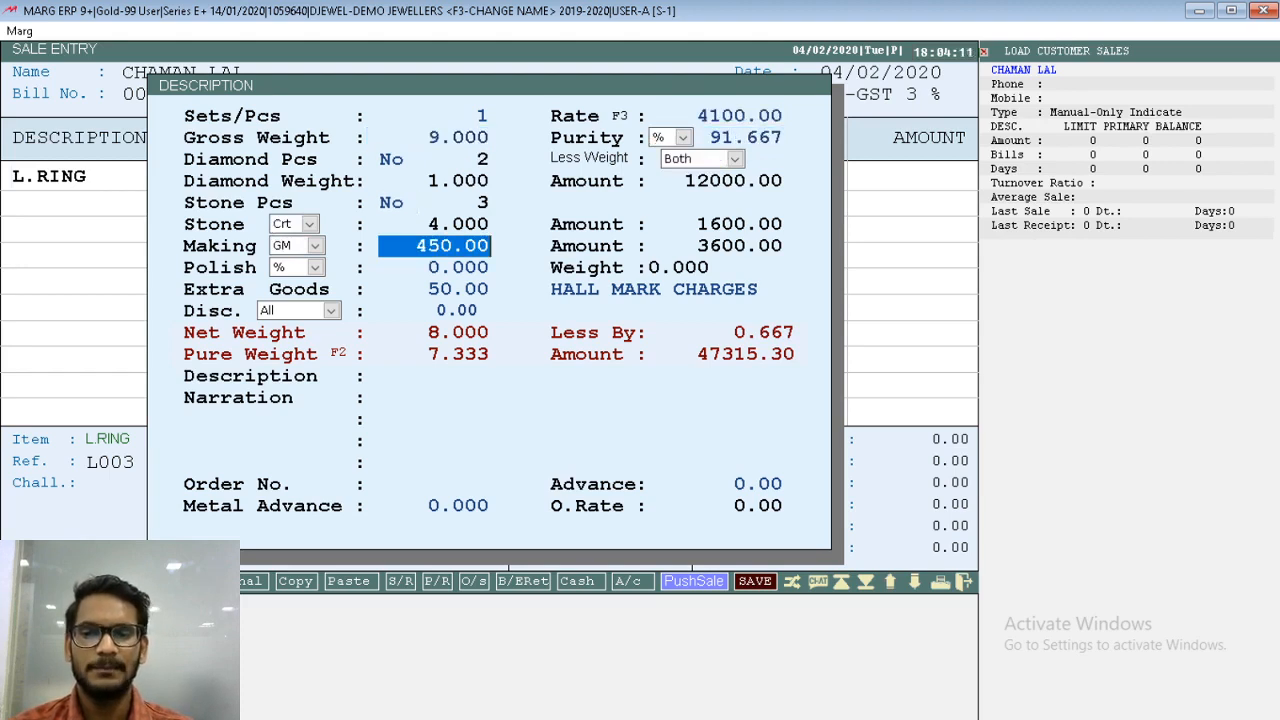
{"action": "type", "text": "500"}
{"action": "key", "text": "Return"}
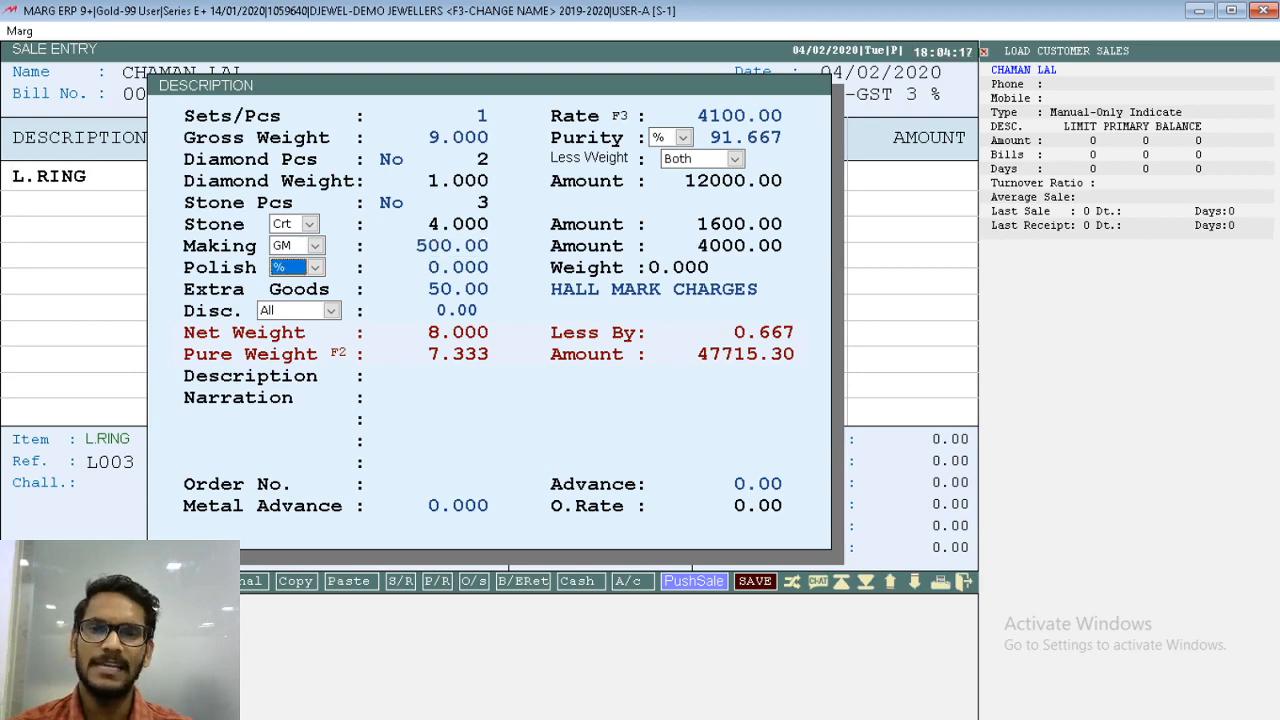
{"action": "key", "text": "Return"}
{"action": "key", "text": "Return"}
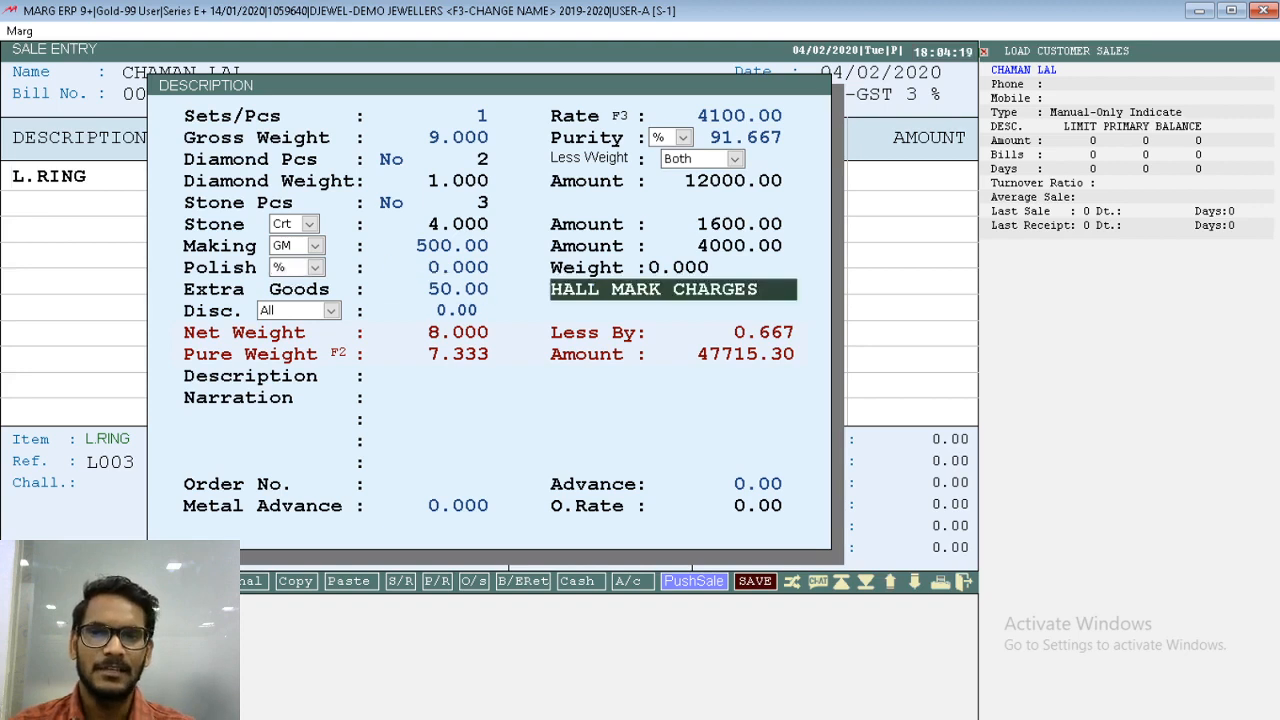
{"action": "key", "text": "Return"}
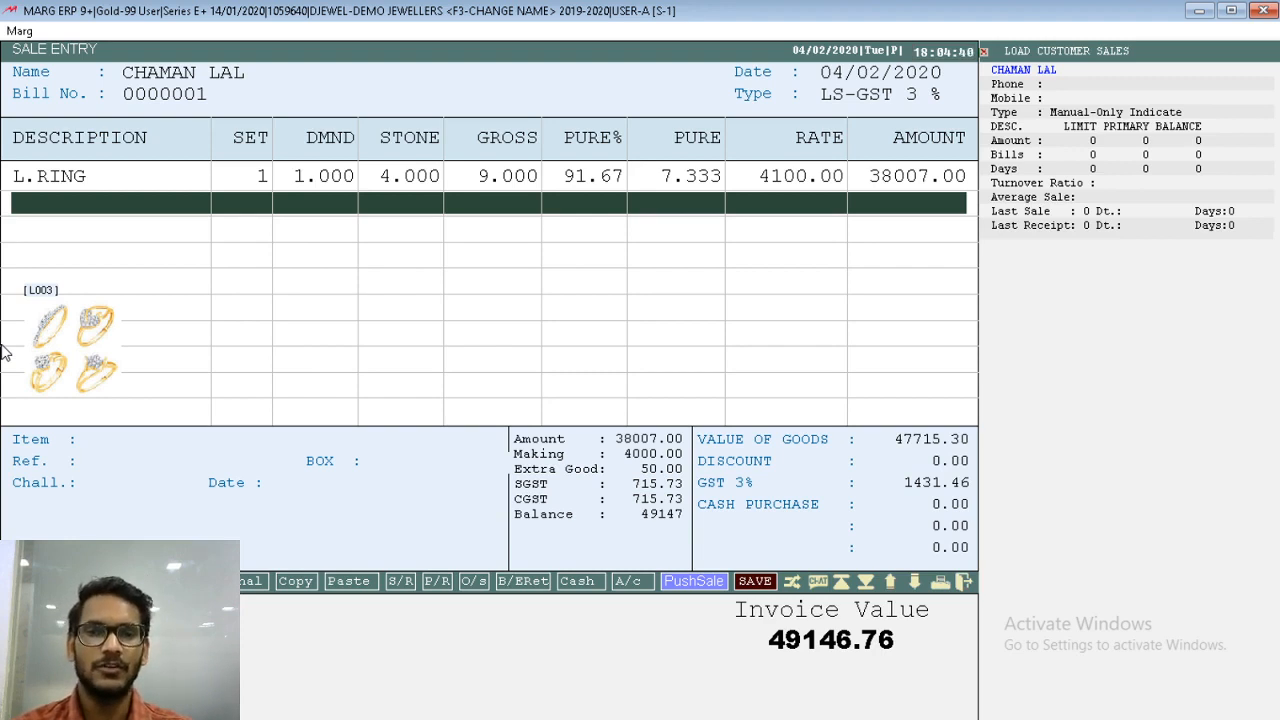
- Finish the ring bill without discount, additional charges or payment, save it and display its GST invoice
{"action": "key", "text": "Return"}
{"action": "key", "text": "Return"}
{"action": "key", "text": "Return"}
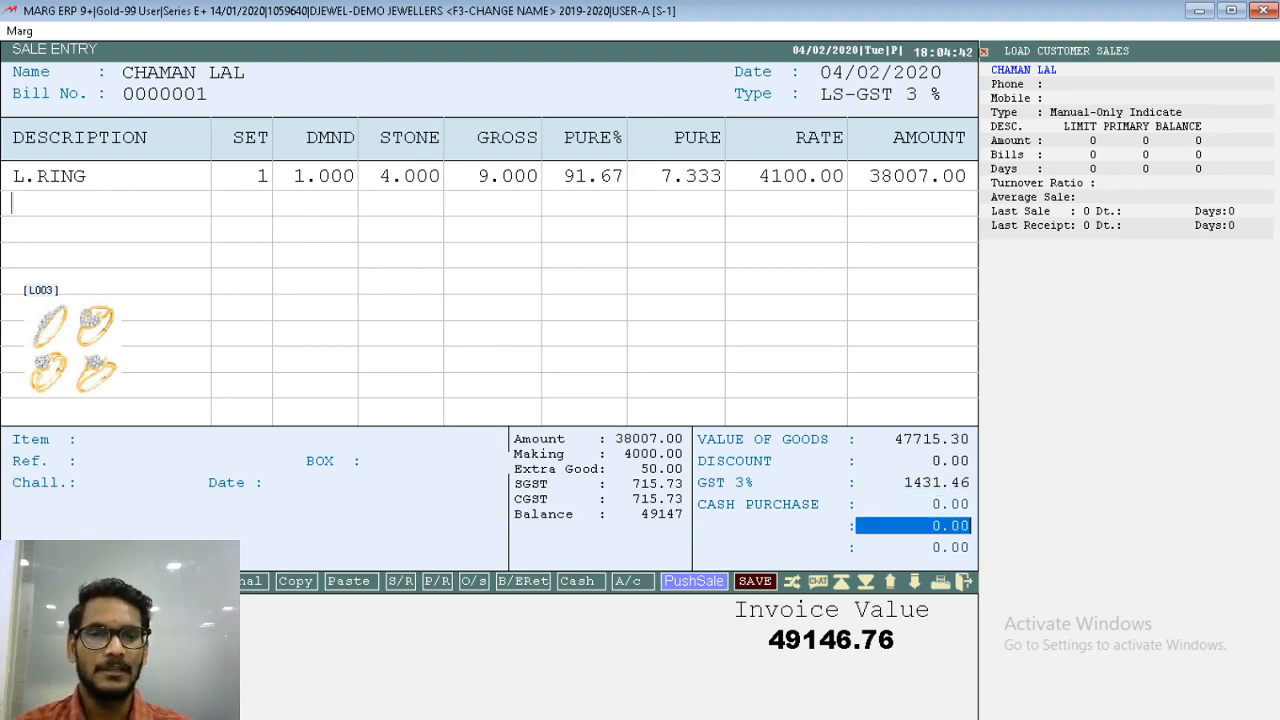
{"action": "key", "text": "Return"}
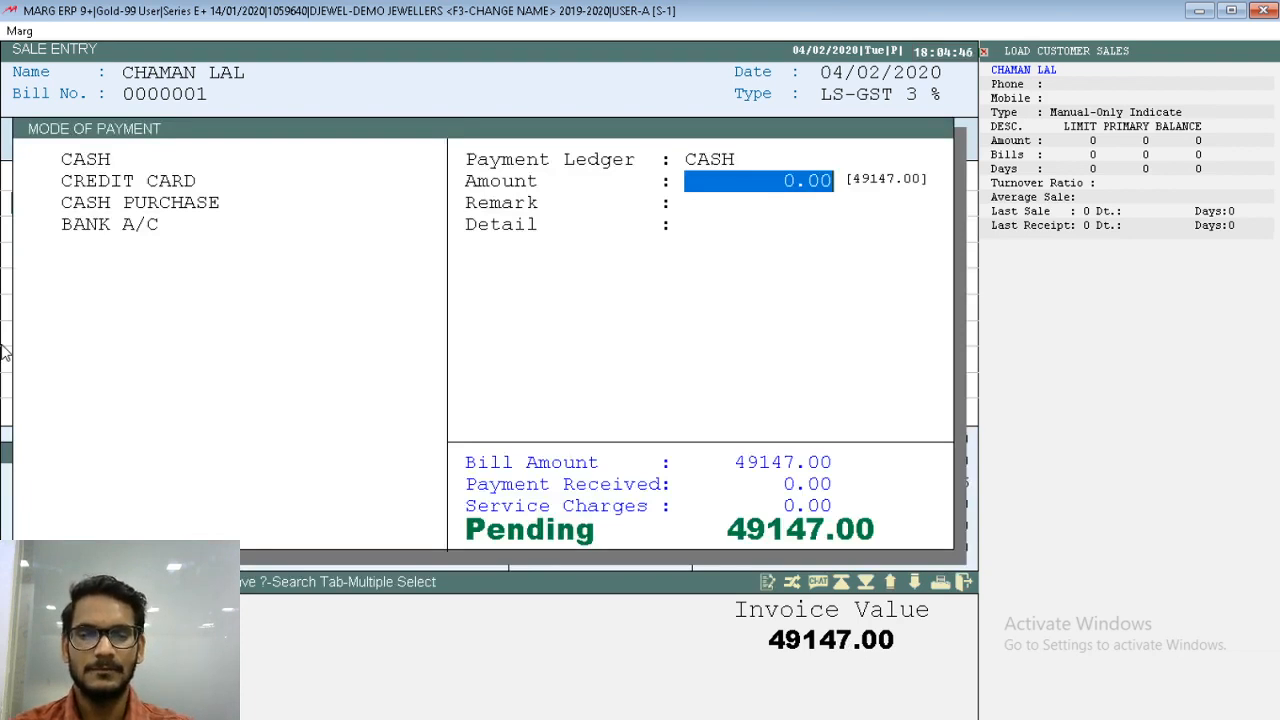
{"action": "key", "text": "Return"}
{"action": "key", "text": "Return"}
{"action": "key", "text": "Return"}
{"action": "key", "text": "Escape"}
{"action": "key", "text": "Return"}
{"action": "key", "text": "Return"}
{"action": "key", "text": "Return"}
{"action": "key", "text": "Return"}
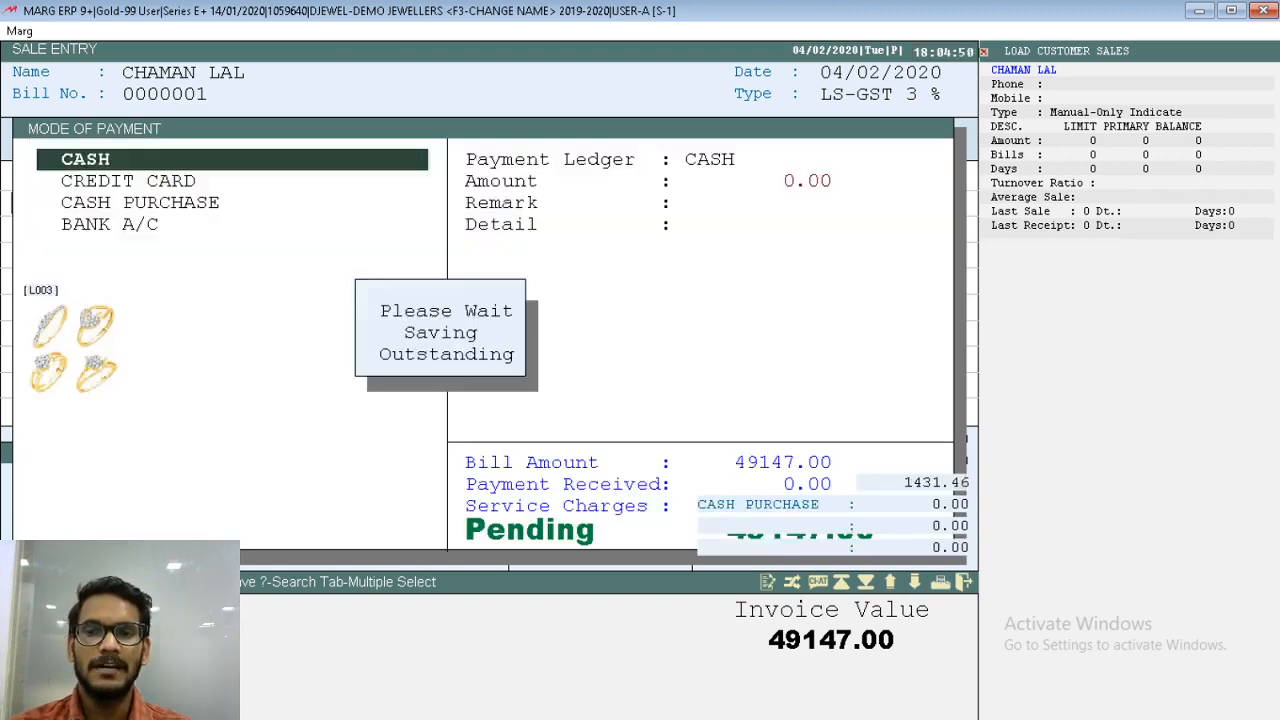
{"action": "key", "text": "Escape"}
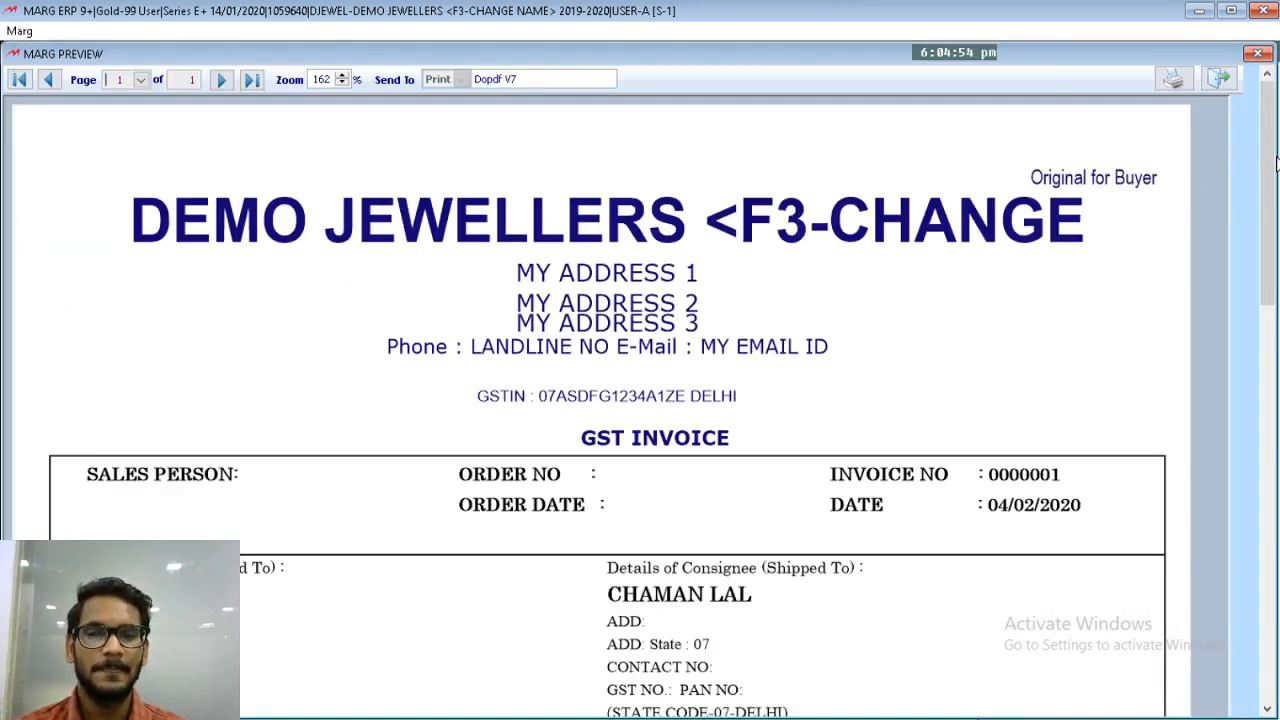
- Review the invoice's item weights, charges, taxes and payment section, and close the preview and the sale entry
{"action": "left_click_drag", "start_coordinate": [1276, 160], "coordinate": [1268, 404]}
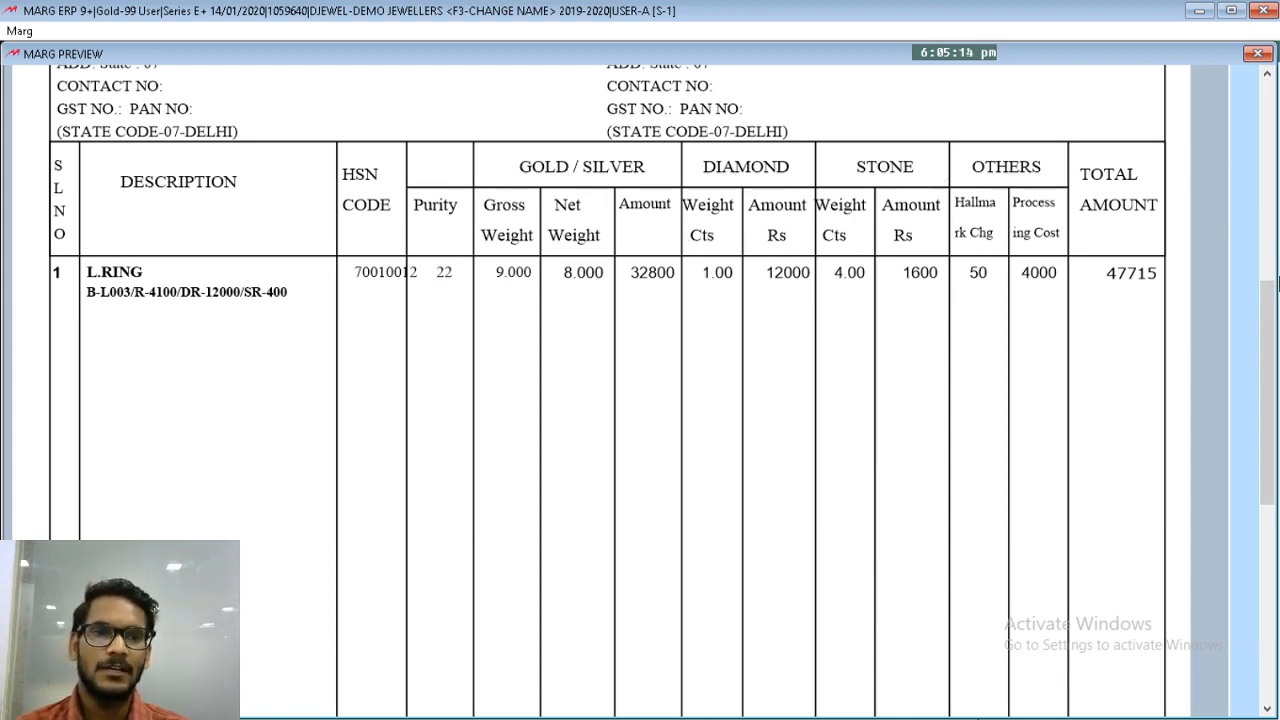
{"action": "scroll", "coordinate": [786, 352], "scroll_direction": "down", "scroll_amount": 5}
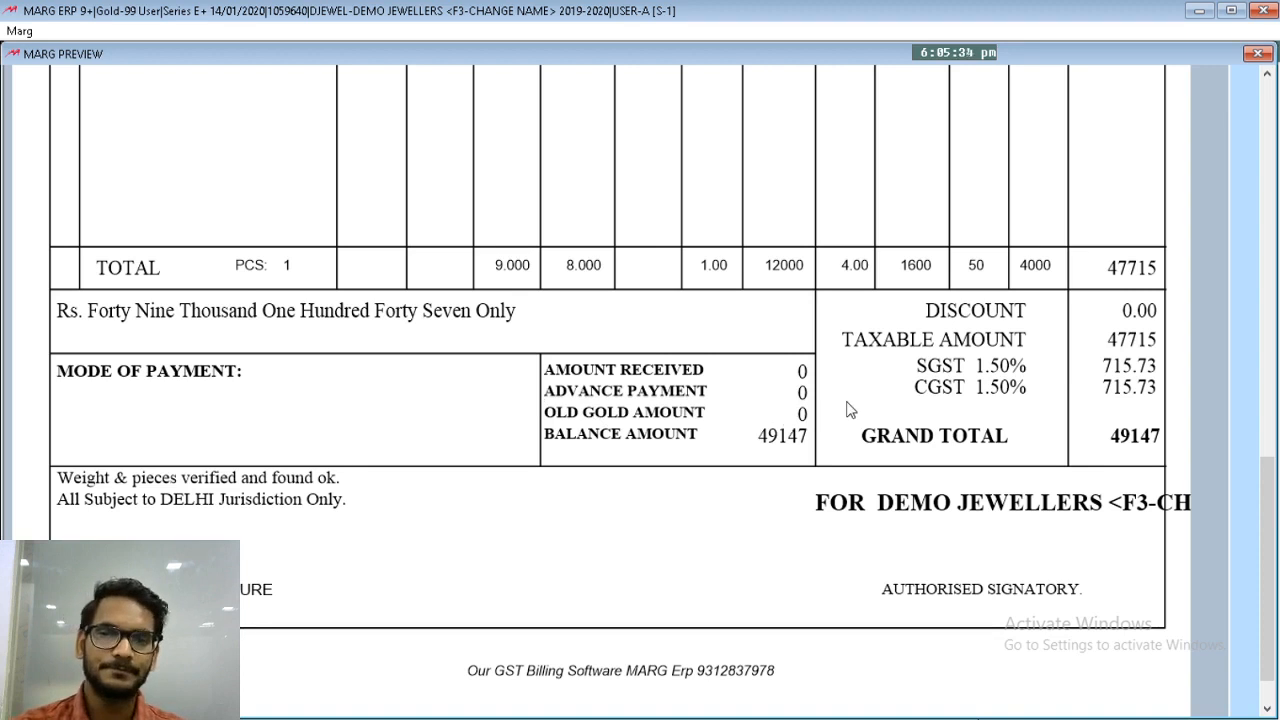
{"action": "key", "text": "Escape"}
{"action": "key", "text": "Escape"}
{"action": "key", "text": "Escape"}
{"action": "key", "text": "Escape"}
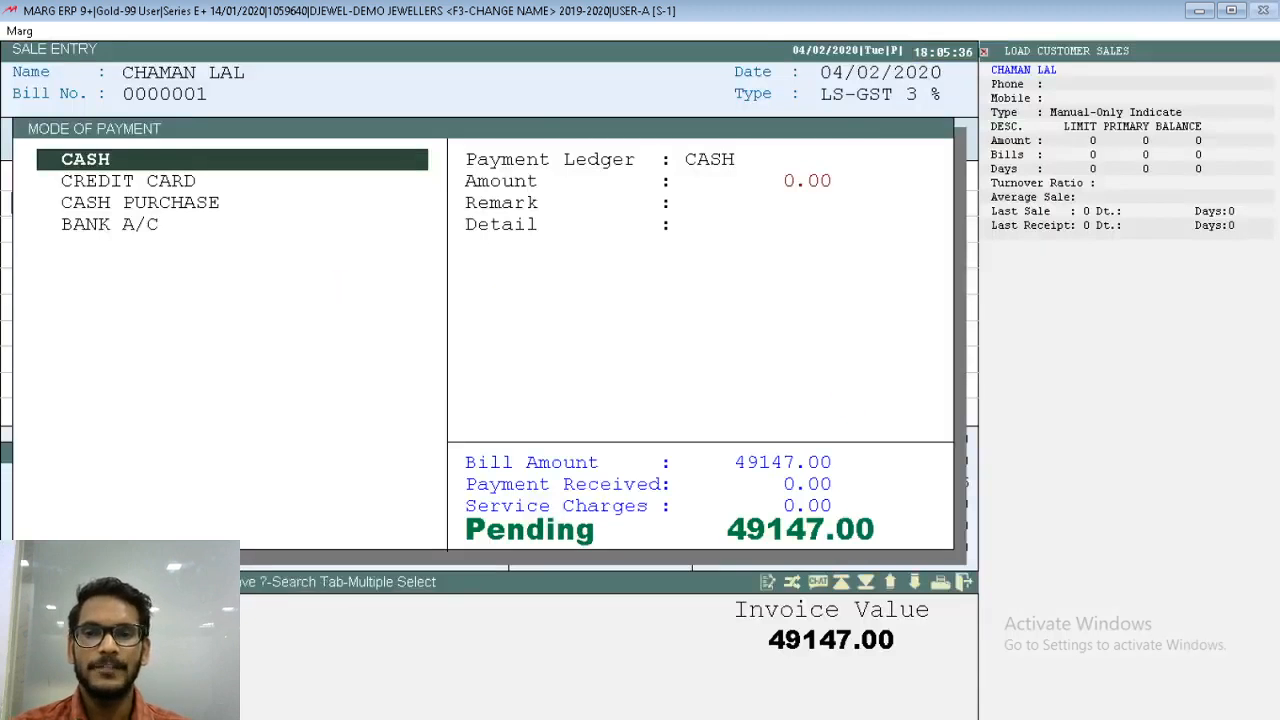
{"action": "key", "text": "Escape"}
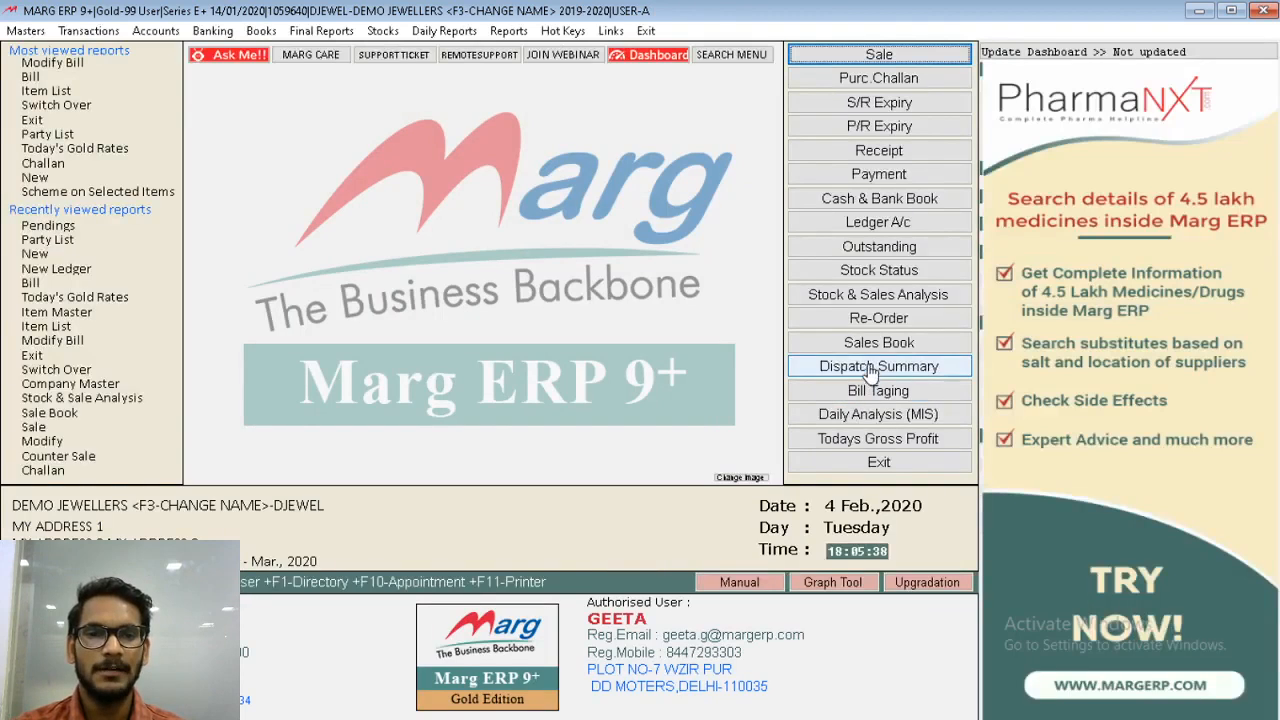
- Open the closing stock status and display the L.RING stock register from 01/04/2019 to 04/02/2020
{"action": "left_click", "coordinate": [877, 352]}
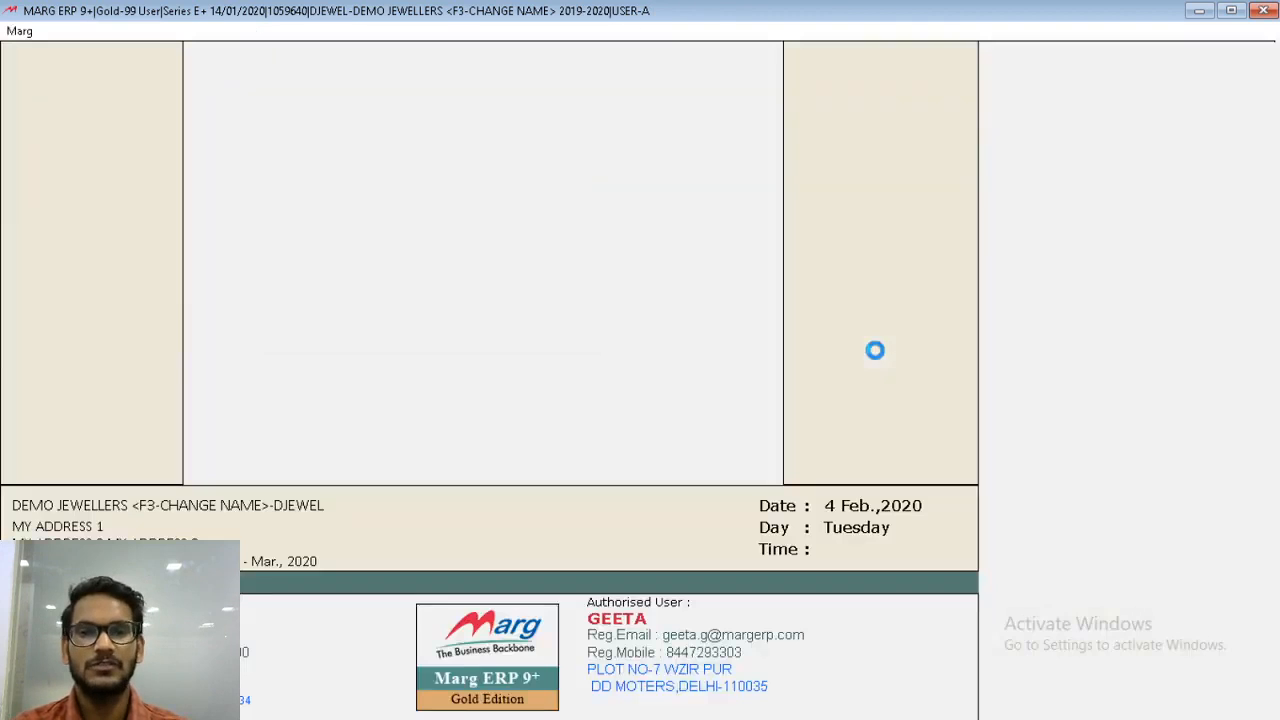
{"action": "key", "text": "Escape"}
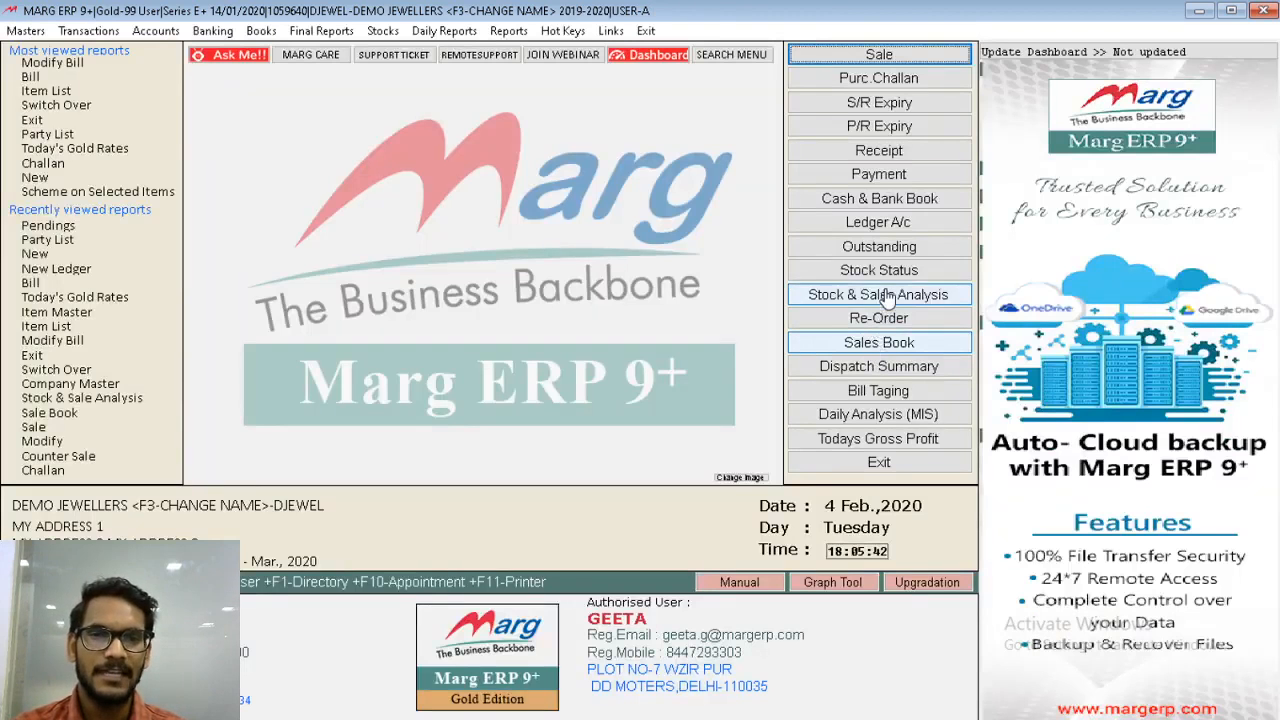
{"action": "left_click", "coordinate": [893, 273]}
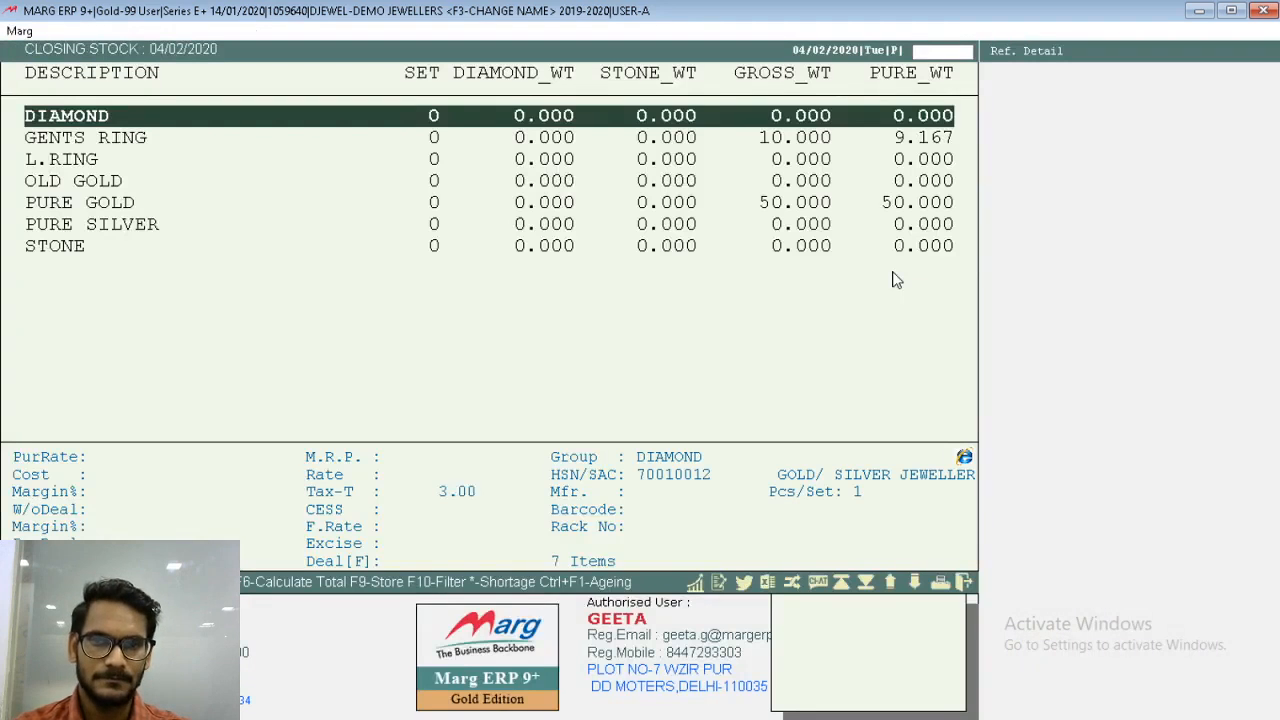
{"action": "key", "text": "Down"}
{"action": "key", "text": "Down"}
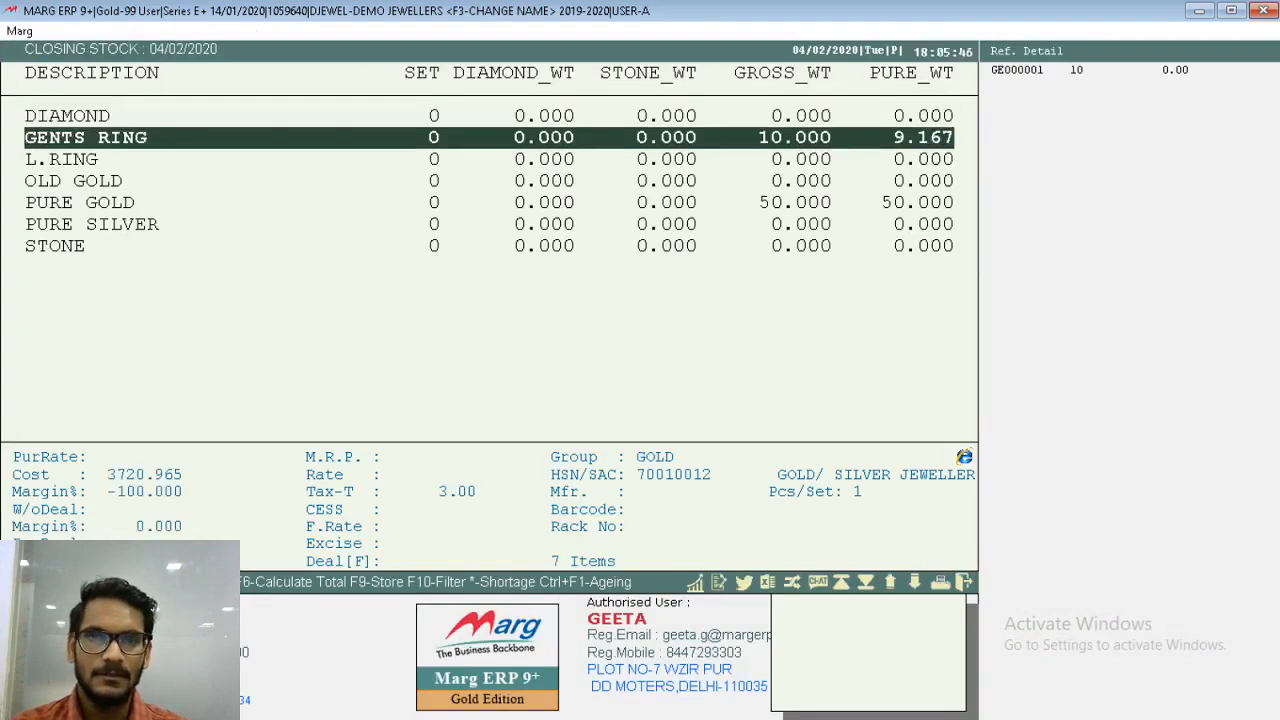
{"action": "key", "text": "Return"}
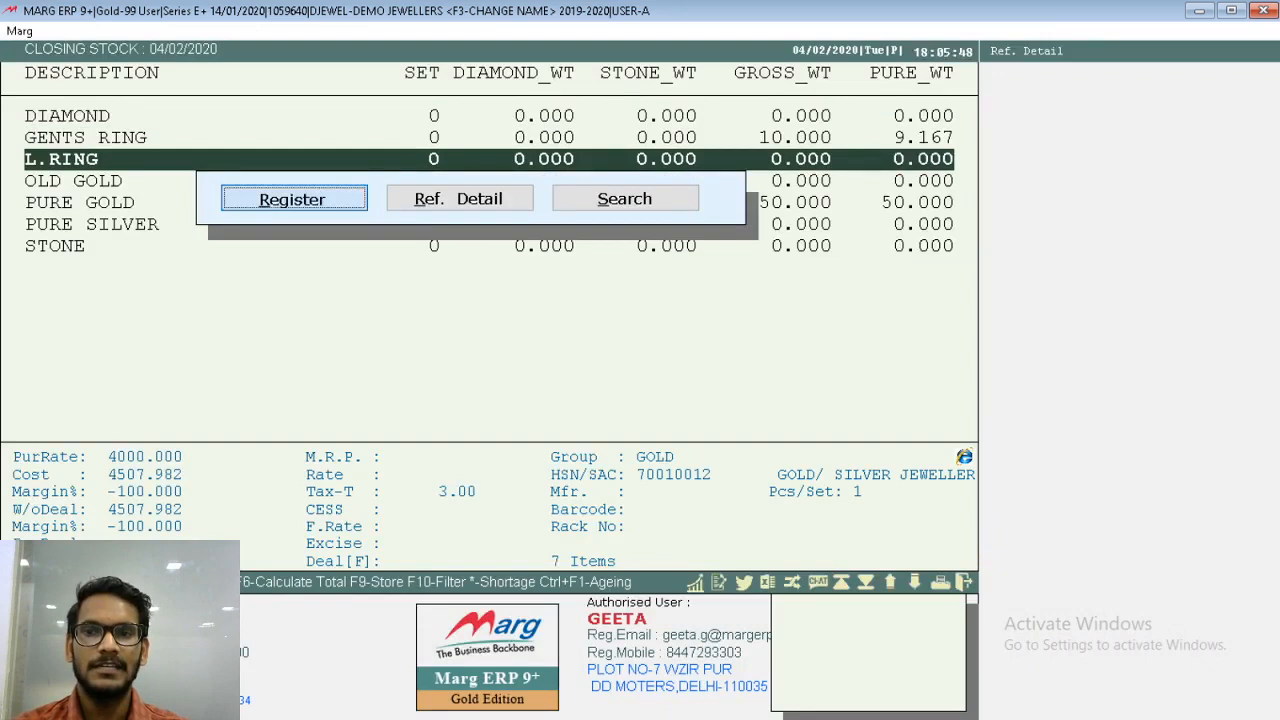
{"action": "key", "text": "Return"}
{"action": "key", "text": "Return"}
{"action": "key", "text": "Return"}
{"action": "key", "text": "Return"}
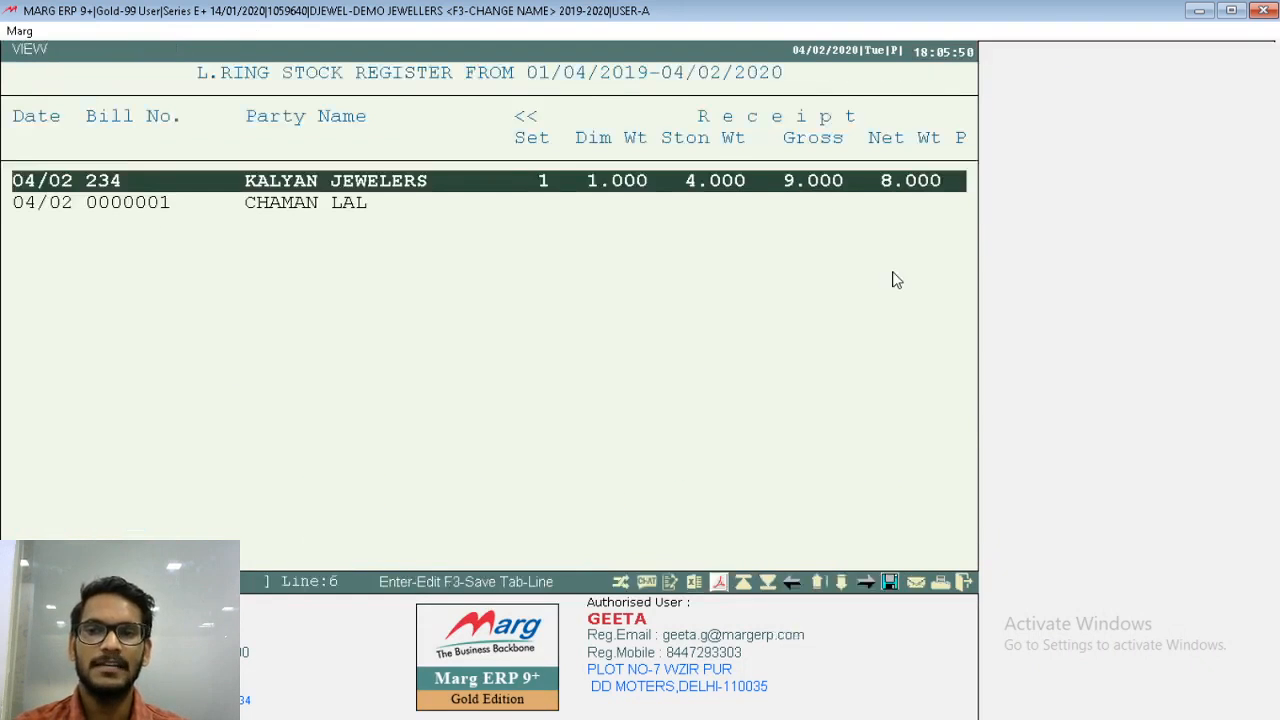
{"action": "key", "text": "Down"}
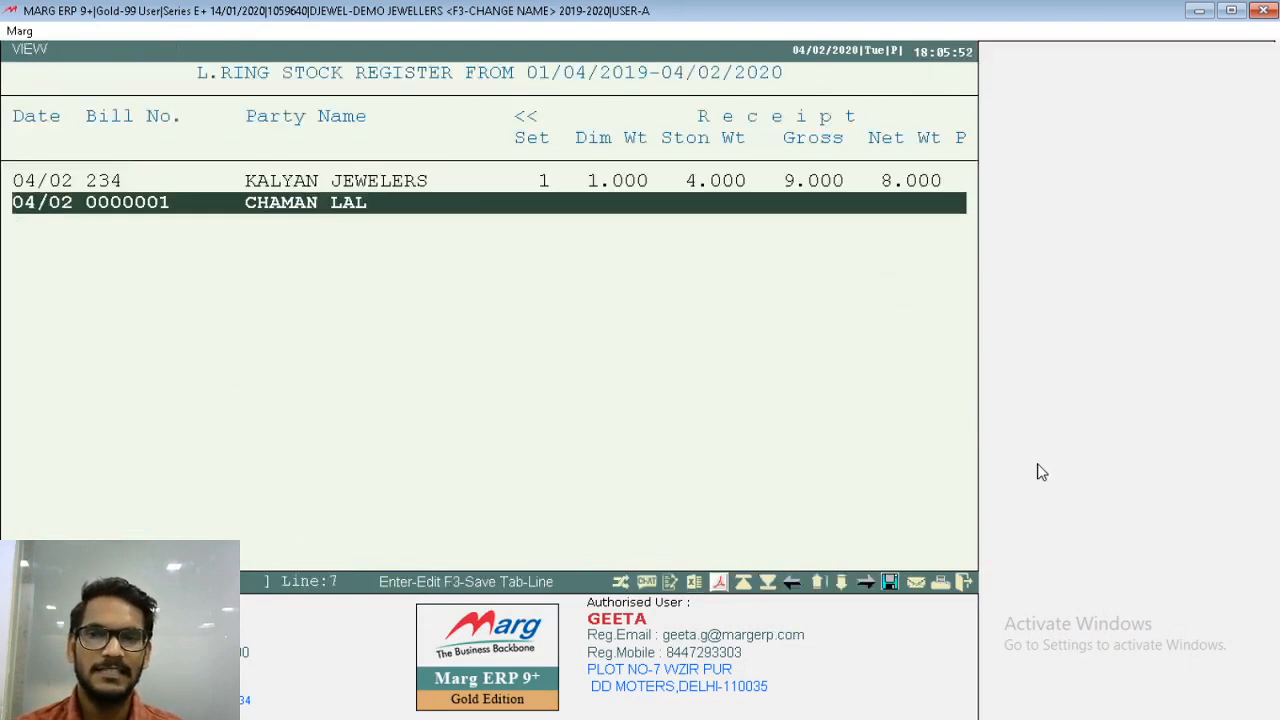
- Preview the L.RING register in GUI-View format at 136% zoom to check receipt, issue and balance, and close the reports
{"action": "left_click", "coordinate": [720, 582]}
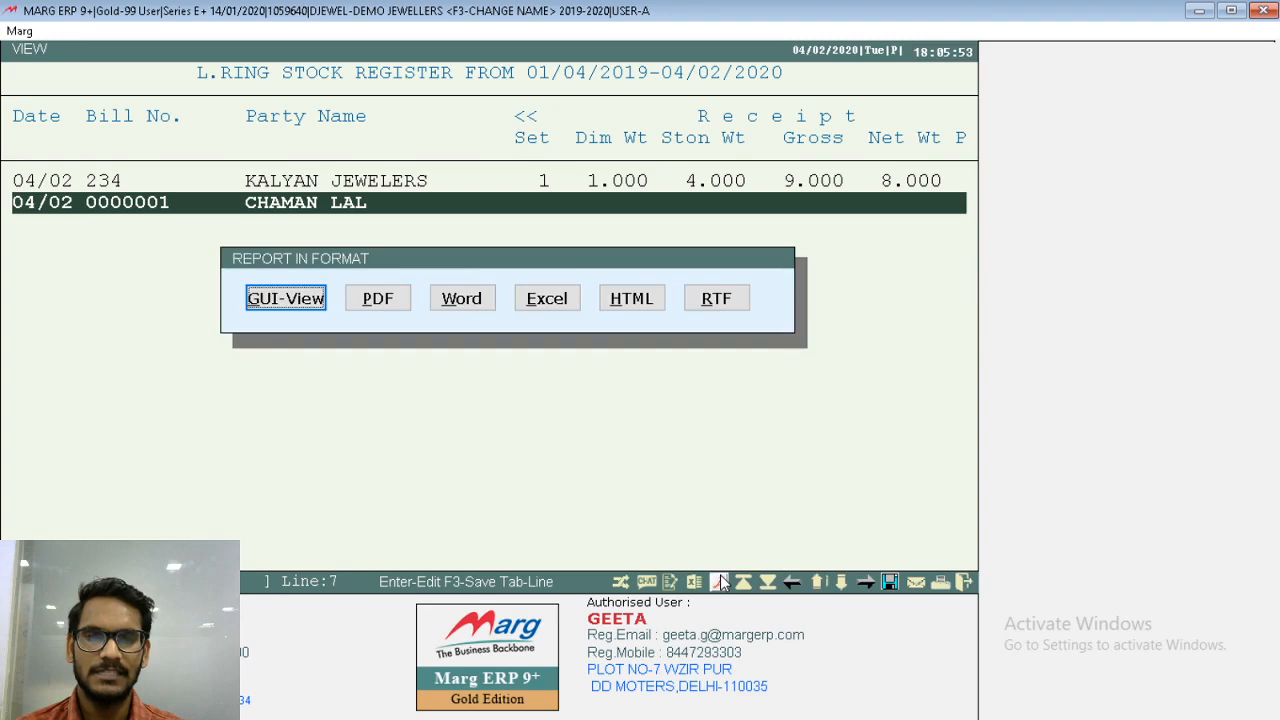
{"action": "left_click", "coordinate": [295, 306]}
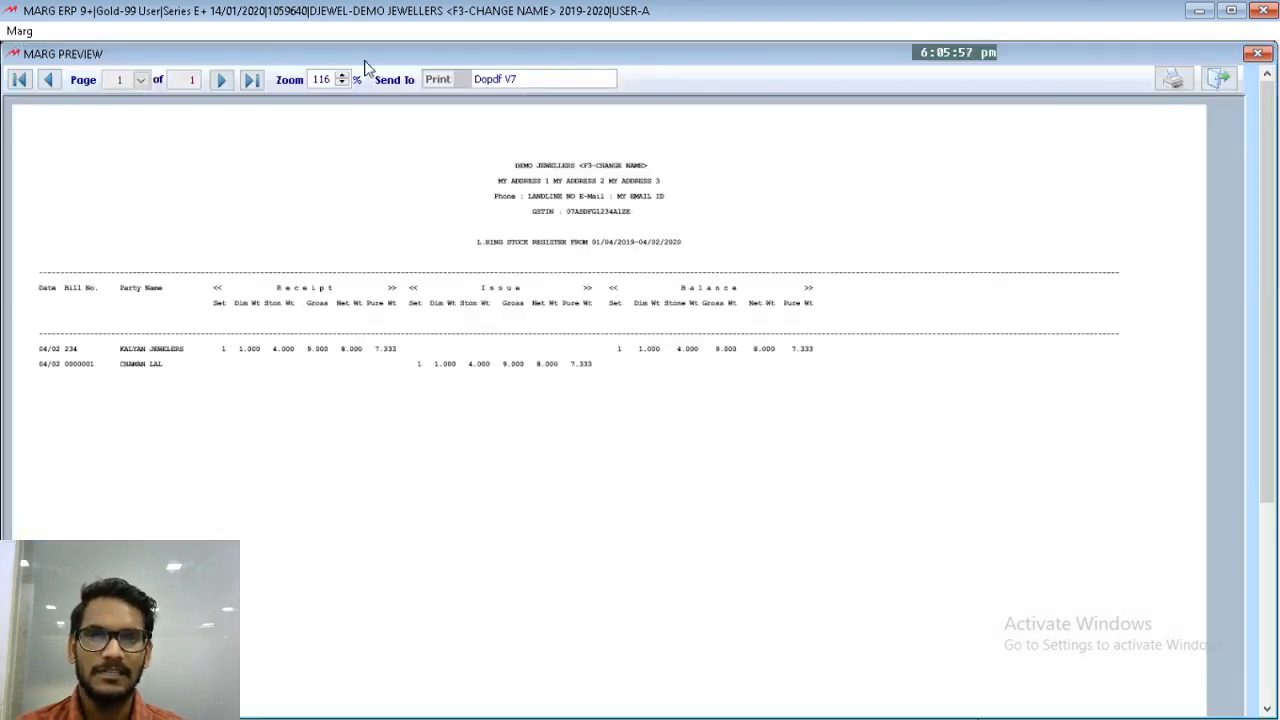
{"action": "left_click", "coordinate": [341, 77]}
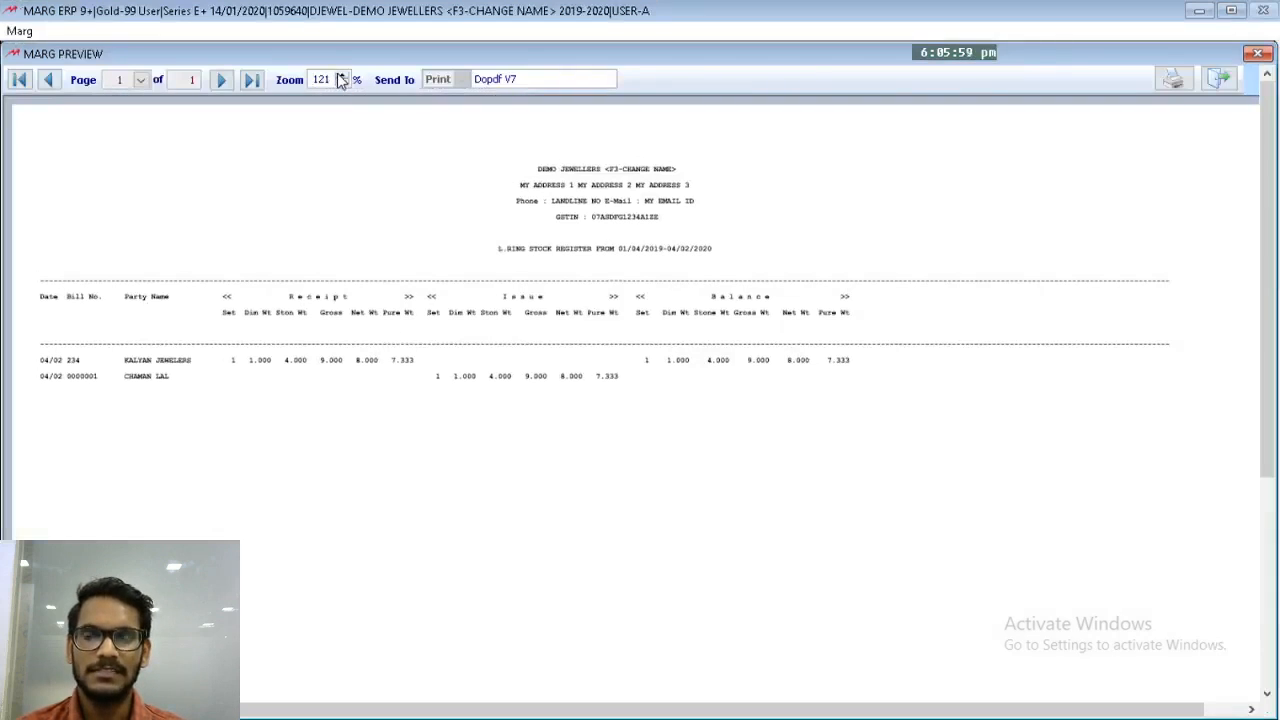
{"action": "left_click", "coordinate": [341, 77]}
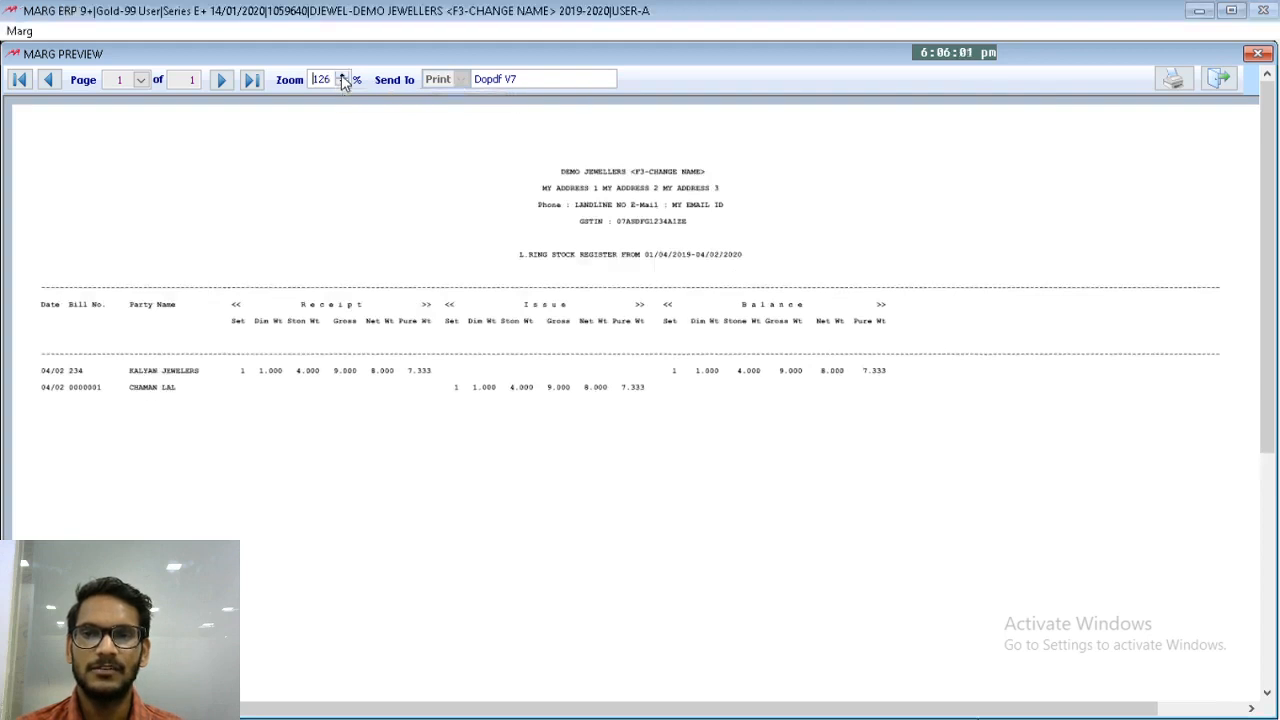
{"action": "left_click", "coordinate": [341, 77]}
{"action": "left_click", "coordinate": [341, 77]}
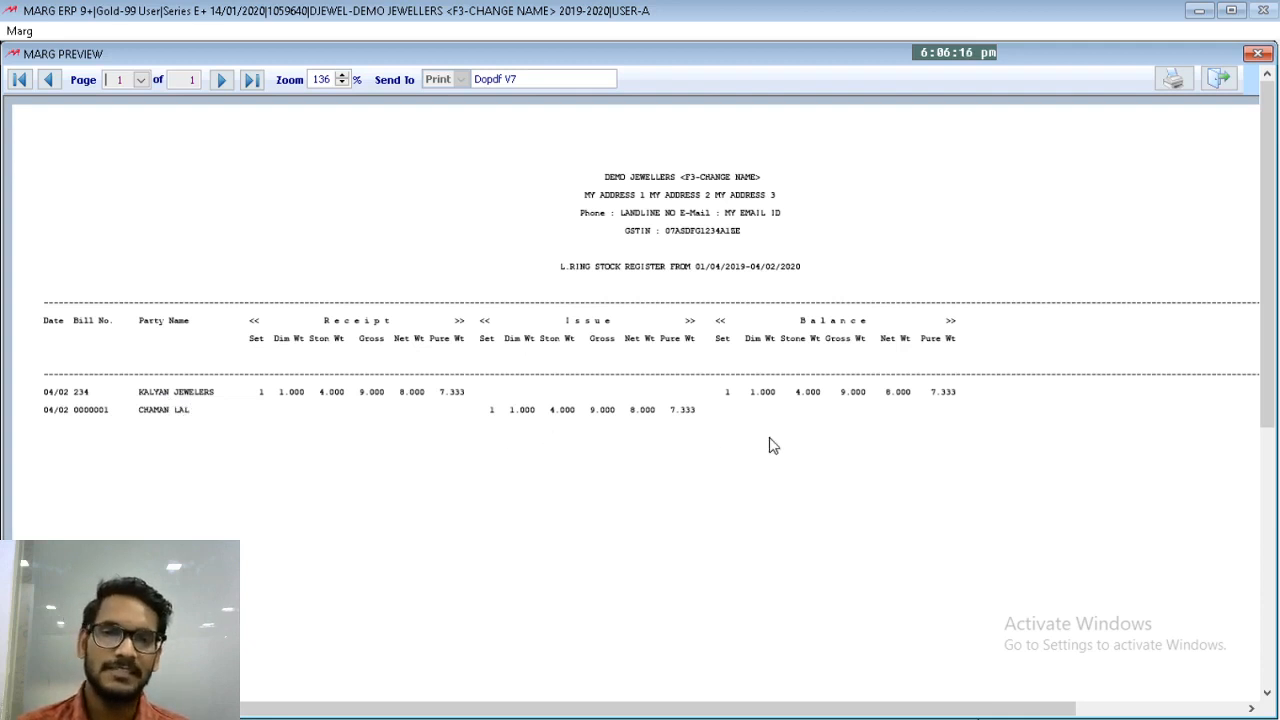
{"action": "left_click_drag", "start_coordinate": [1262, 355], "coordinate": [1277, 215]}
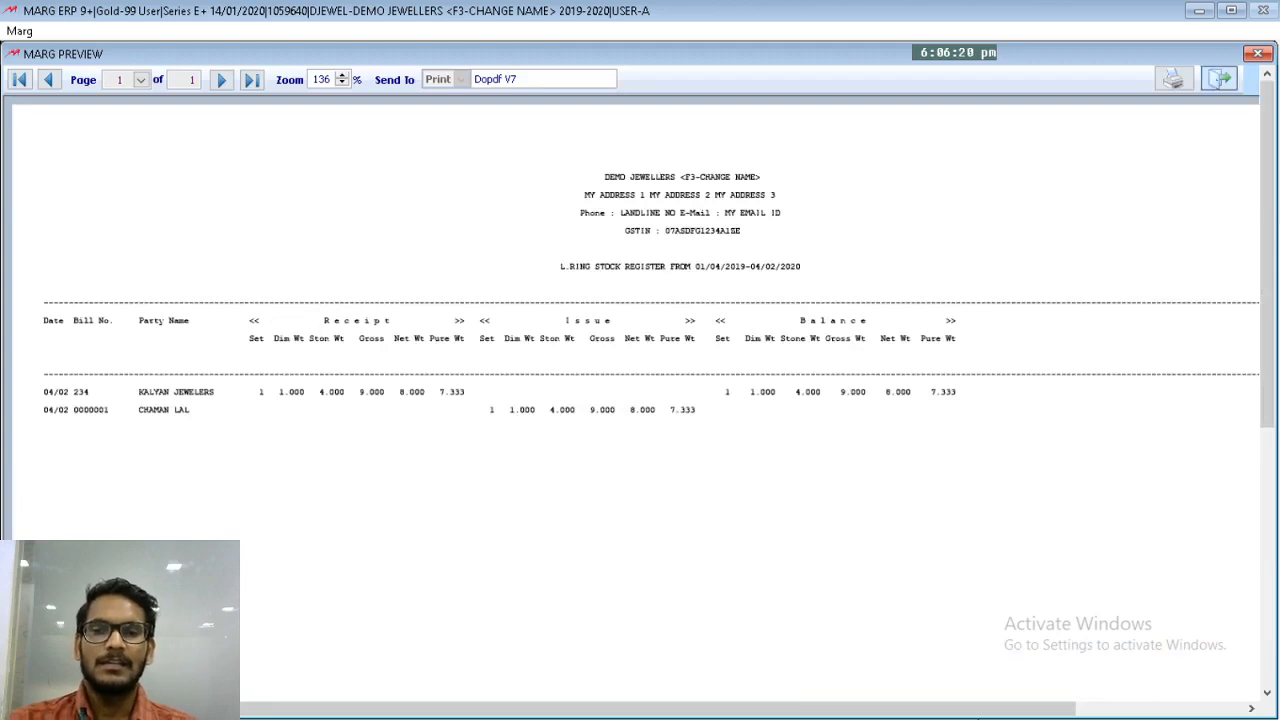
{"action": "left_click", "coordinate": [1219, 79]}
{"action": "key", "text": "Escape"}
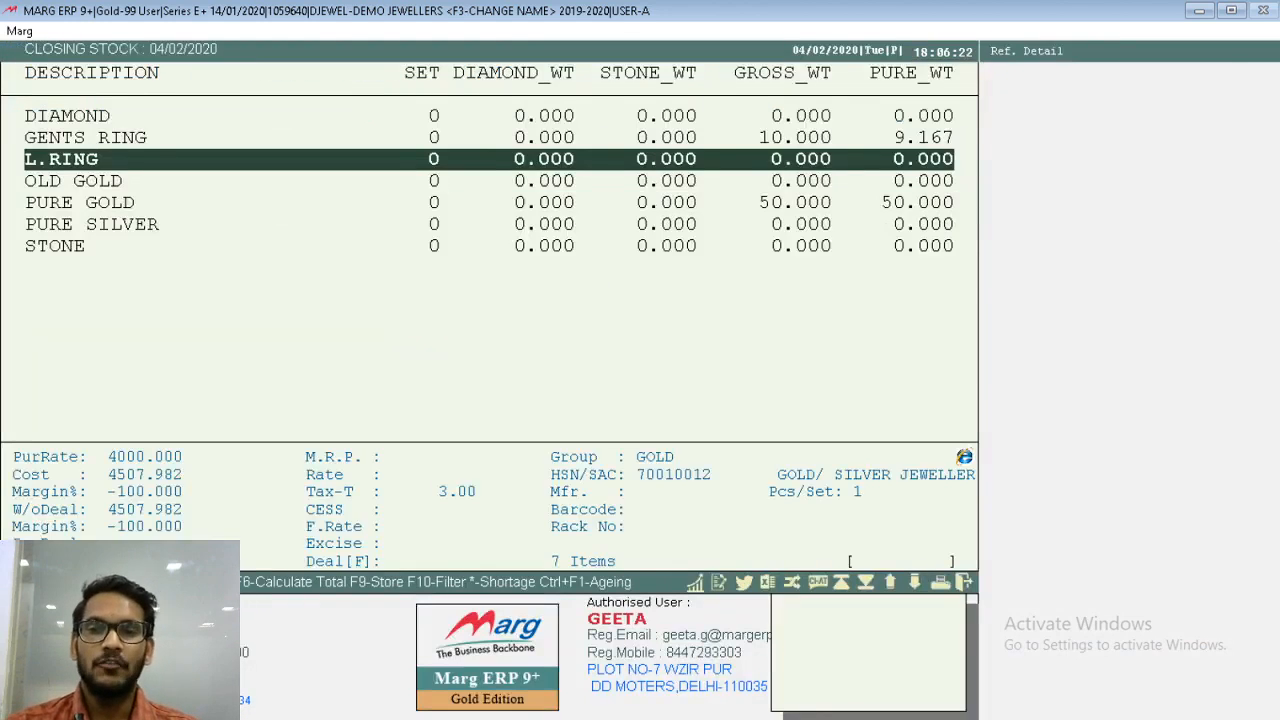
{"action": "key", "text": "Escape"}
- Open the Self Format setup and confirm the software provider password
{"action": "key", "text": "alt+e"}
{"action": "key", "text": "Up"}
{"action": "key", "text": "Return"}
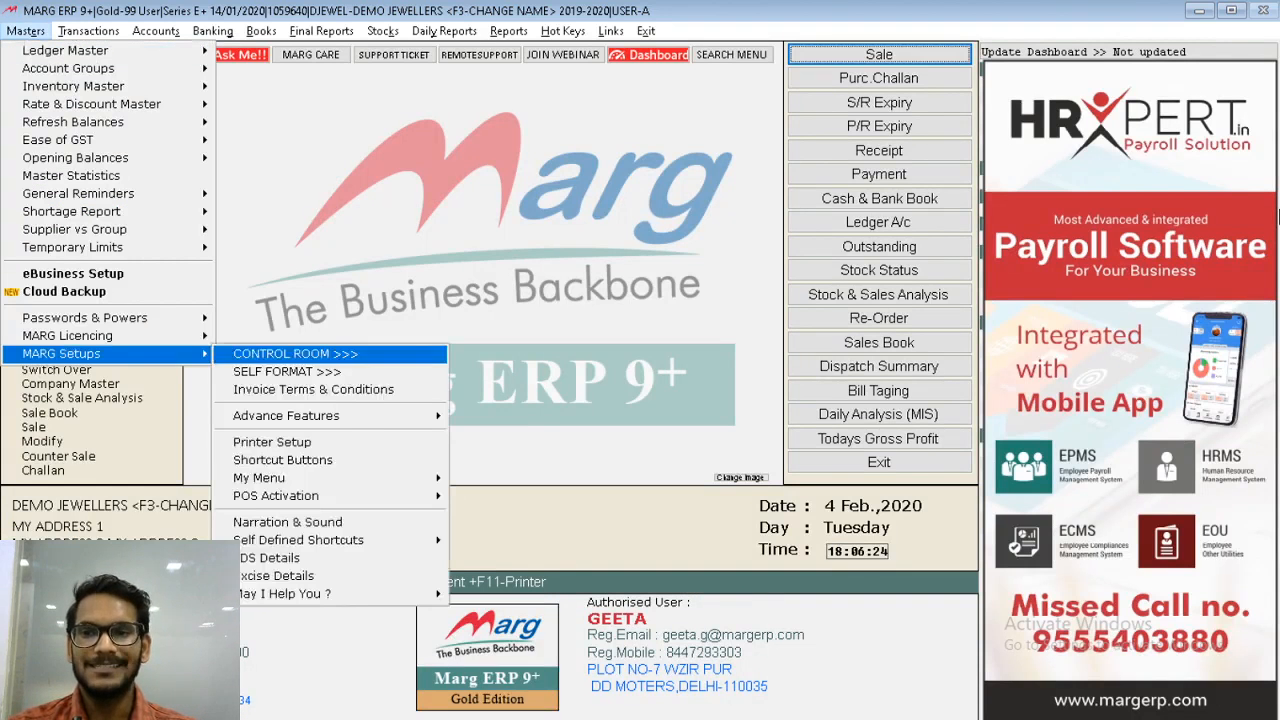
{"action": "key", "text": "Down"}
{"action": "key", "text": "Return"}
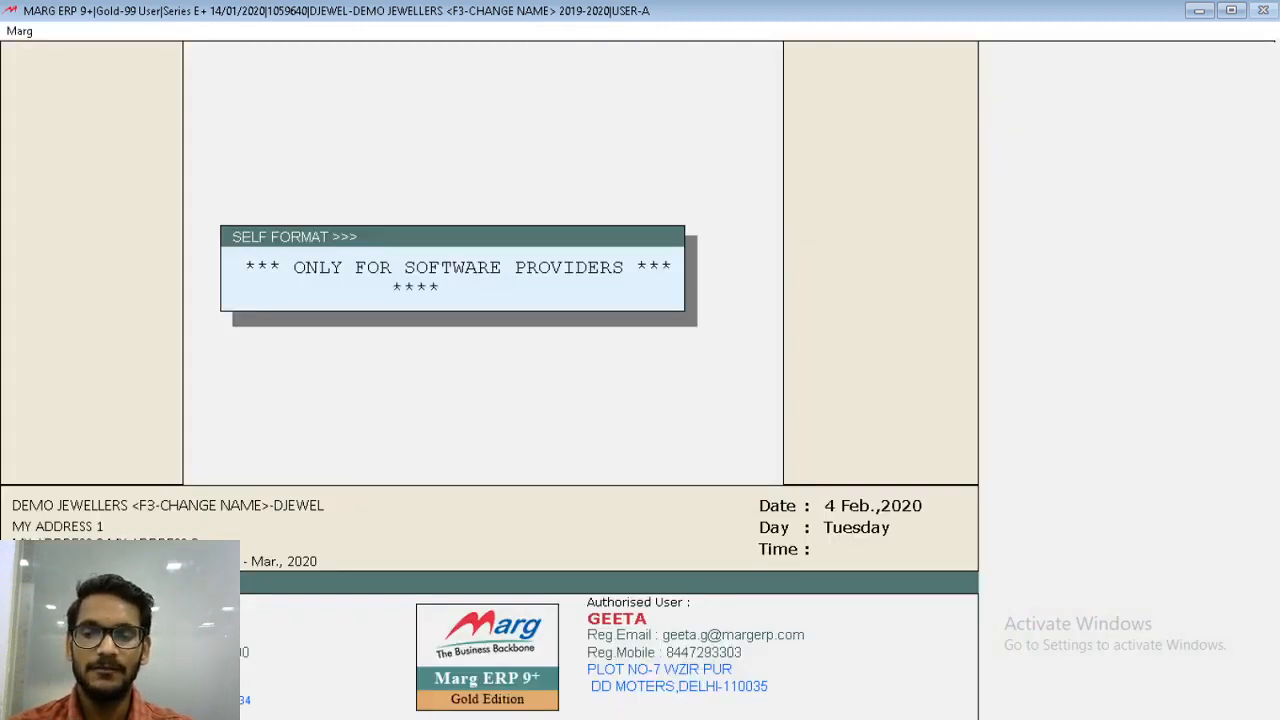
{"action": "key", "text": "Return"}
- Open the section list of the GUI bill format JG
{"action": "key", "text": "Down"}
{"action": "key", "text": "Return"}
{"action": "type", "text": "JG"}
{"action": "key", "text": "Return"}
{"action": "key", "text": "Down"}
{"action": "key", "text": "Return"}
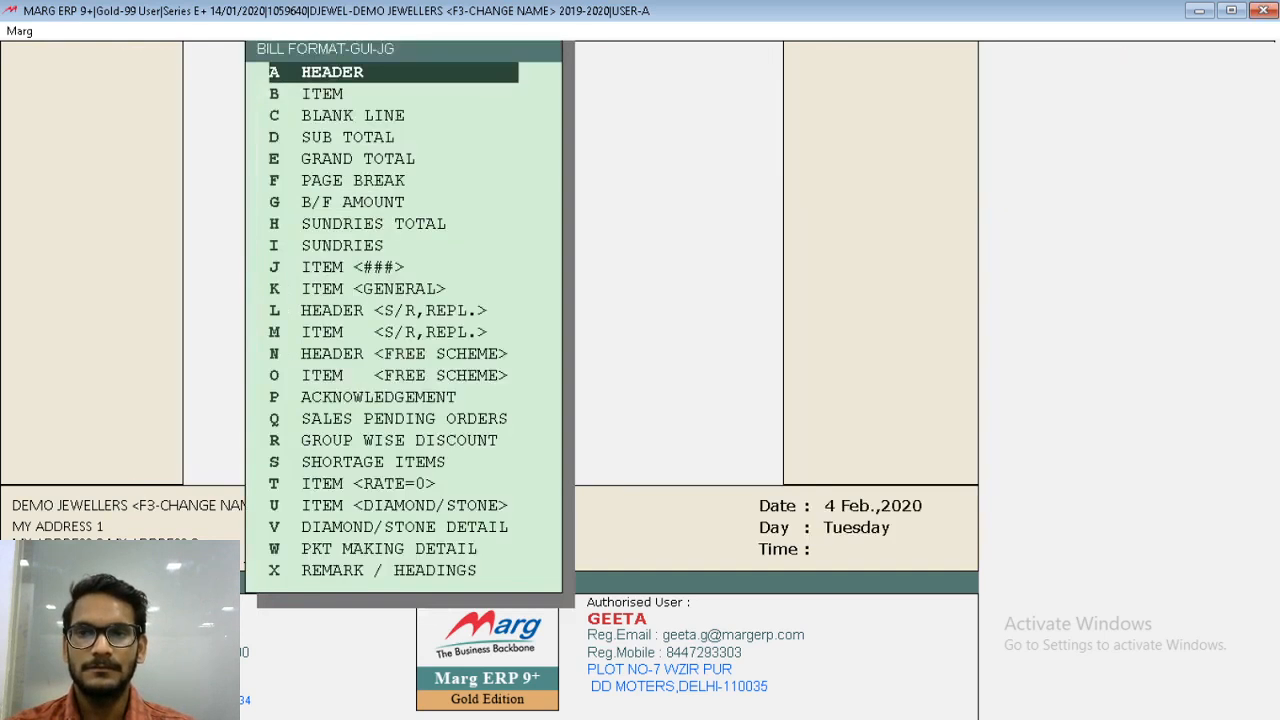
- Open the item layout code of GUI bill format JG, review it down to the item photo line, and close the format setup
{"action": "key", "text": "Return"}
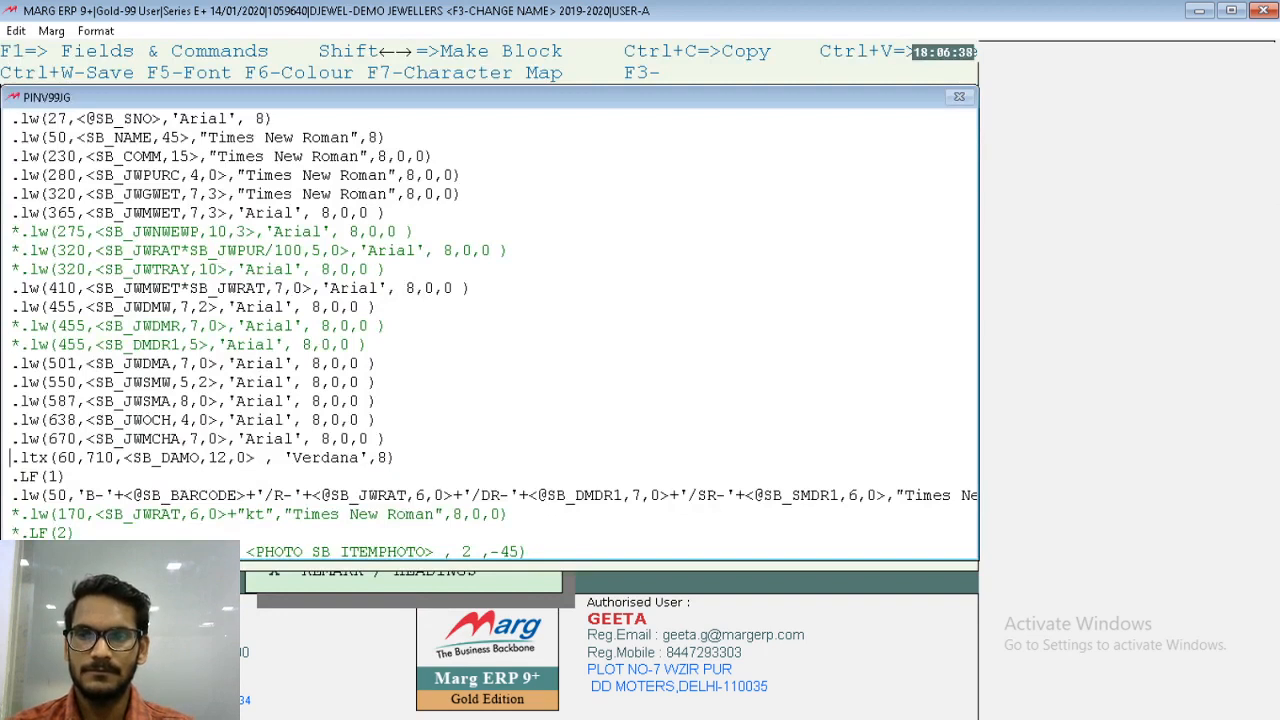
{"action": "key", "text": "Down"}
{"action": "key", "text": "Down"}
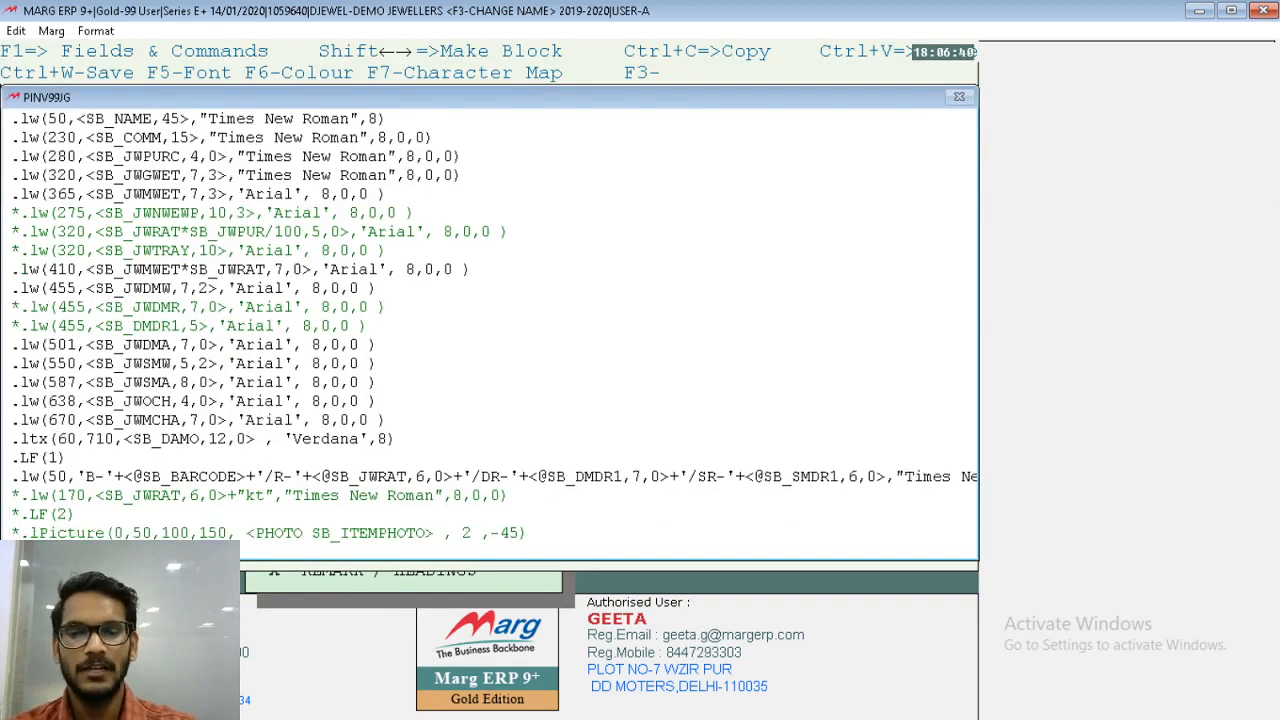
{"action": "key", "text": "Escape"}
{"action": "key", "text": "Return"}
{"action": "key", "text": "Escape"}
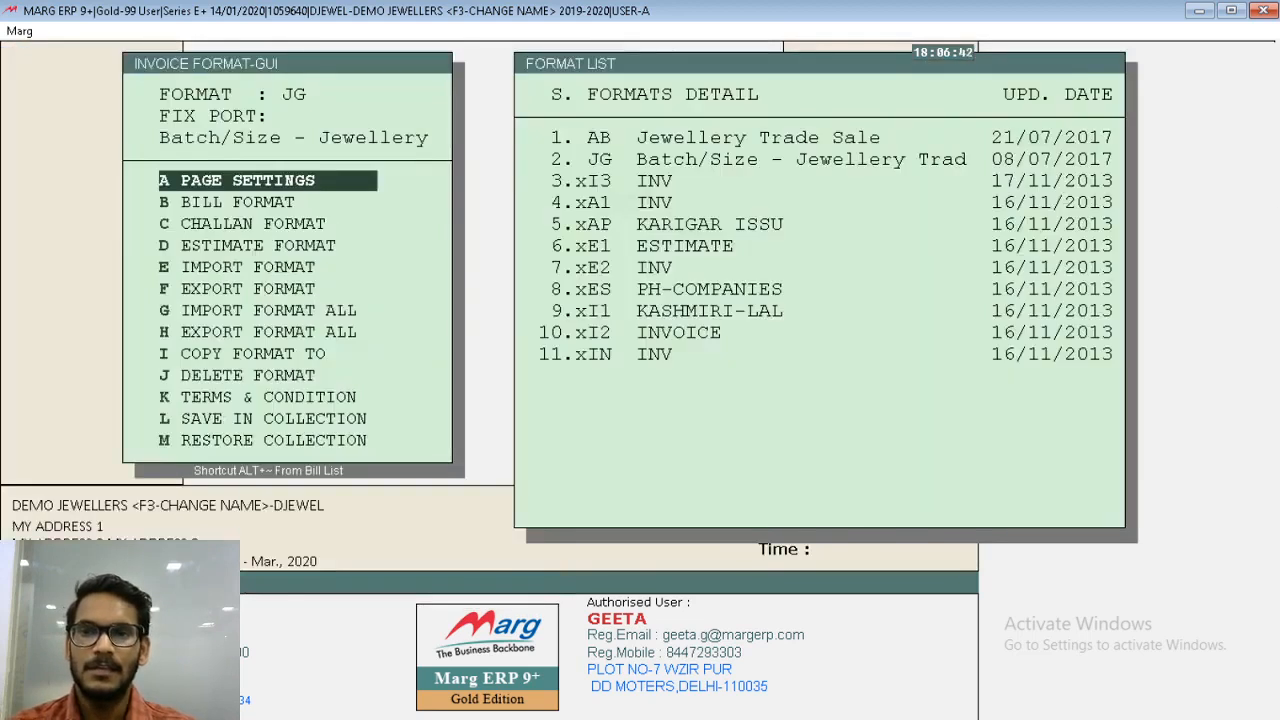
{"action": "key", "text": "Escape"}
- Reopen the L.RING sale bill for alteration and preview its printed invoice down to the item picture and the gold, diamond and stone columns
{"action": "key", "text": "alt+m"}
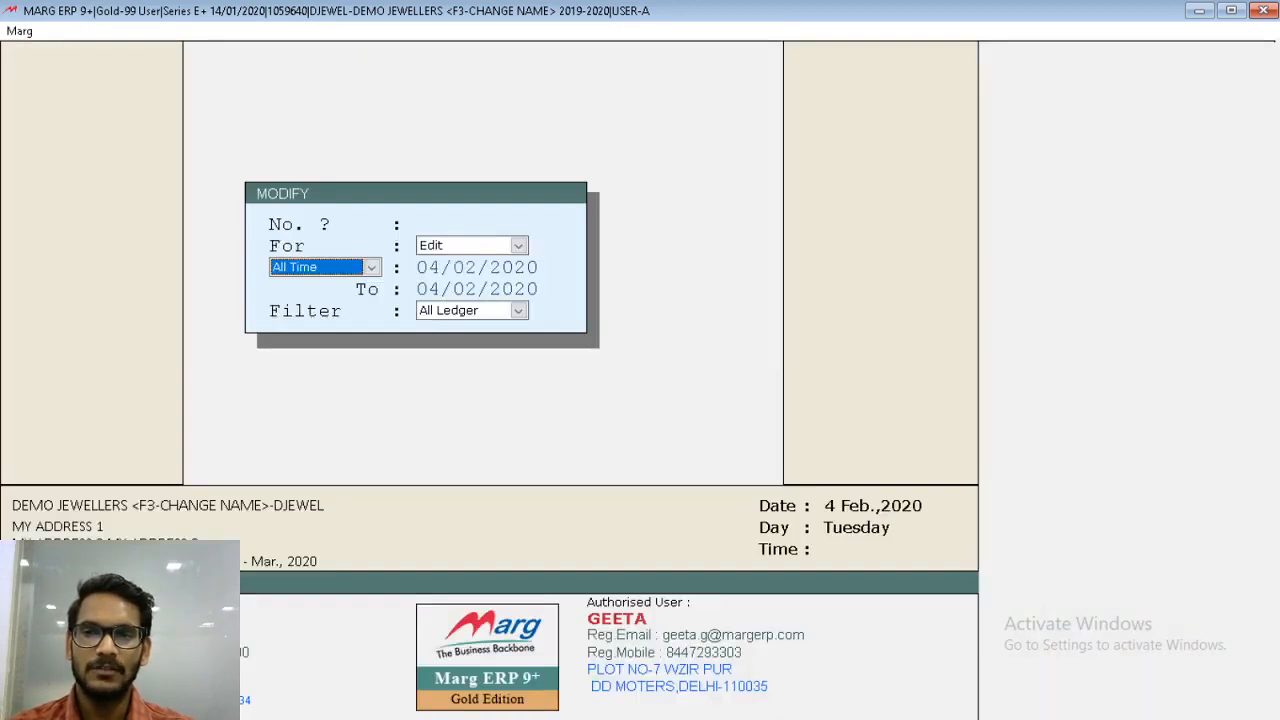
{"action": "key", "text": "Return"}
{"action": "key", "text": "Return"}
{"action": "key", "text": "Return"}
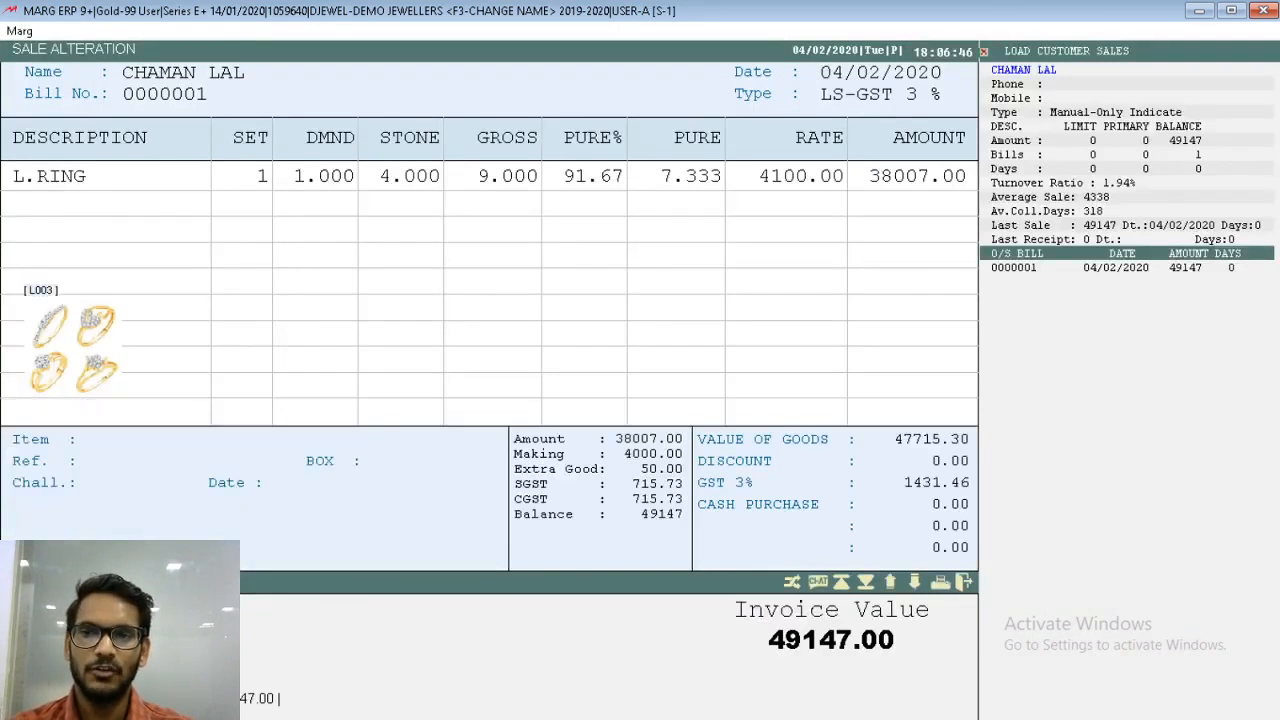
{"action": "key", "text": "alt+p"}
{"action": "key", "text": "p"}
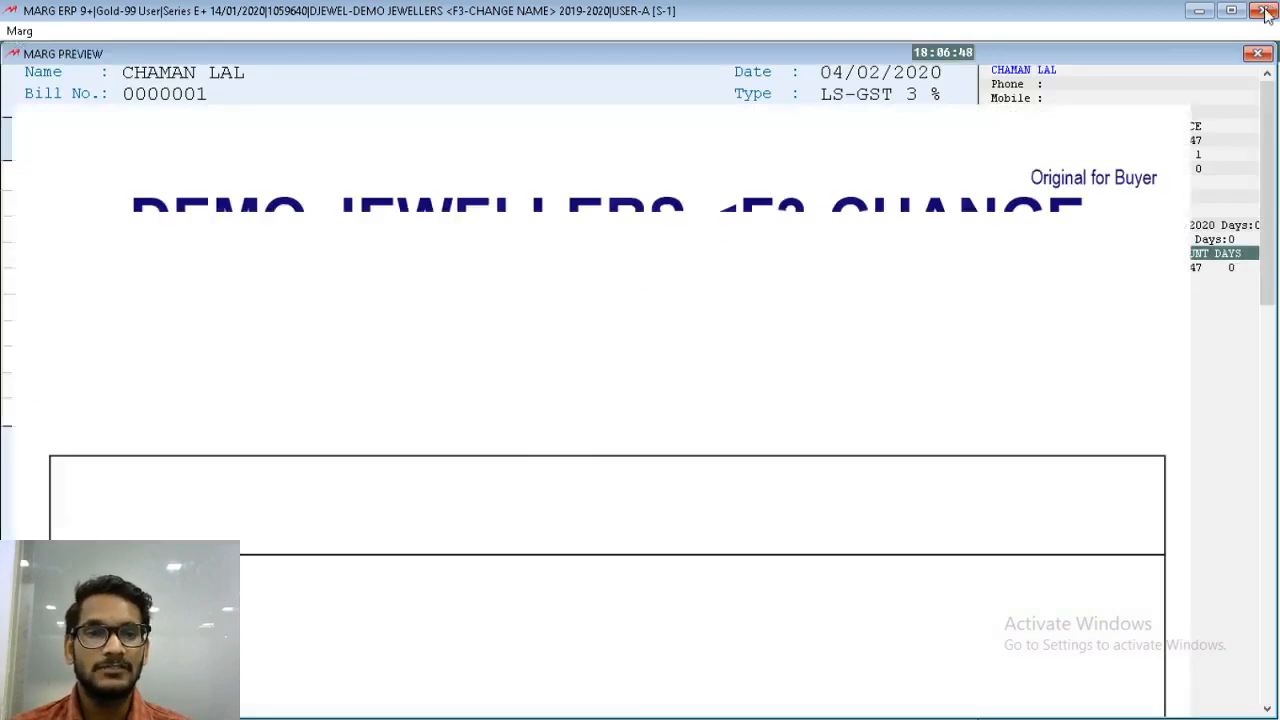
{"action": "left_click_drag", "start_coordinate": [1275, 185], "coordinate": [1255, 343]}
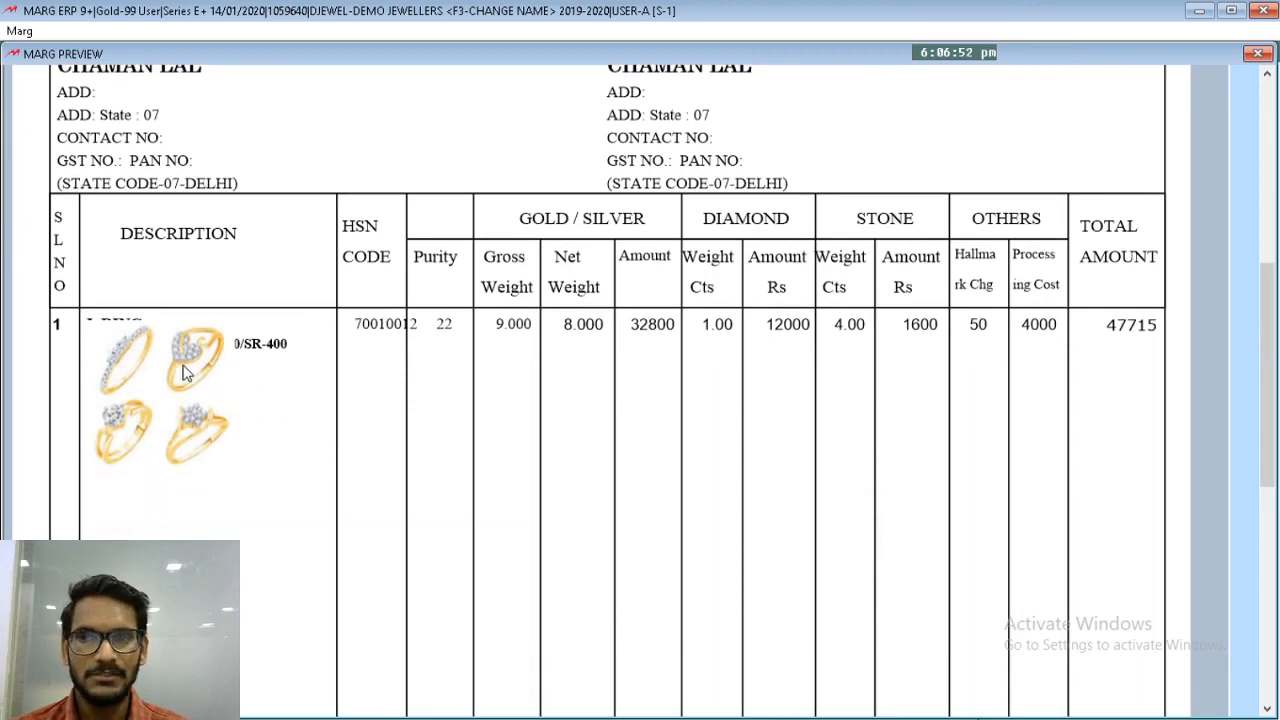
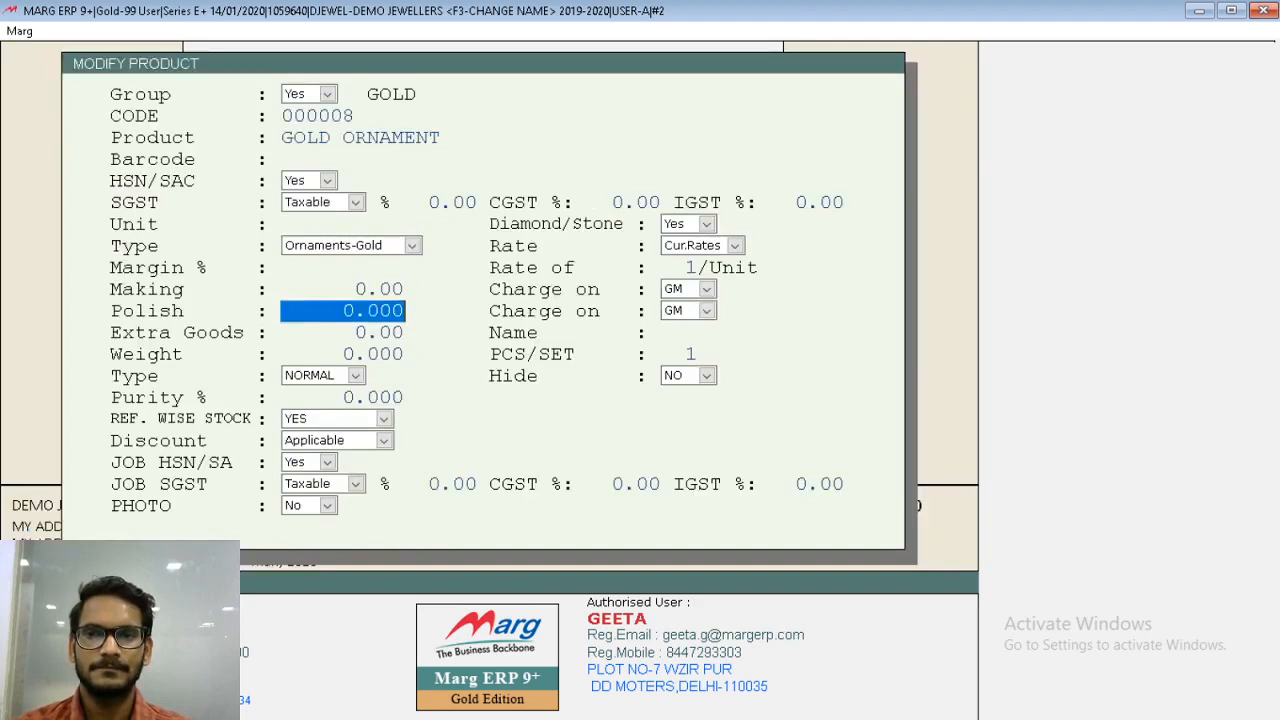
- Set the reference-wise stock option of the GOLD ORNAMENT product to W/O, save it and close the item list
{"action": "key", "text": "Up"}
{"action": "key", "text": "w"}
{"action": "key", "text": "Return"}
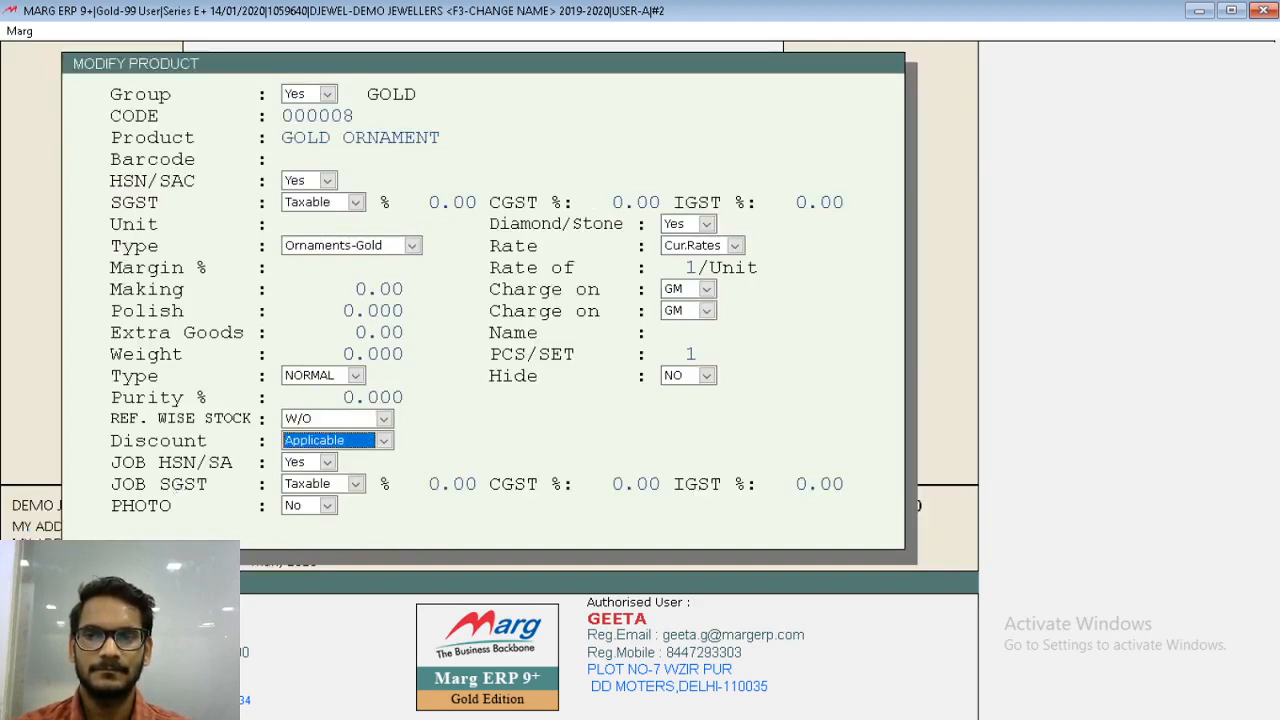
{"action": "key", "text": "ctrl+w"}
{"action": "key", "text": "Return"}
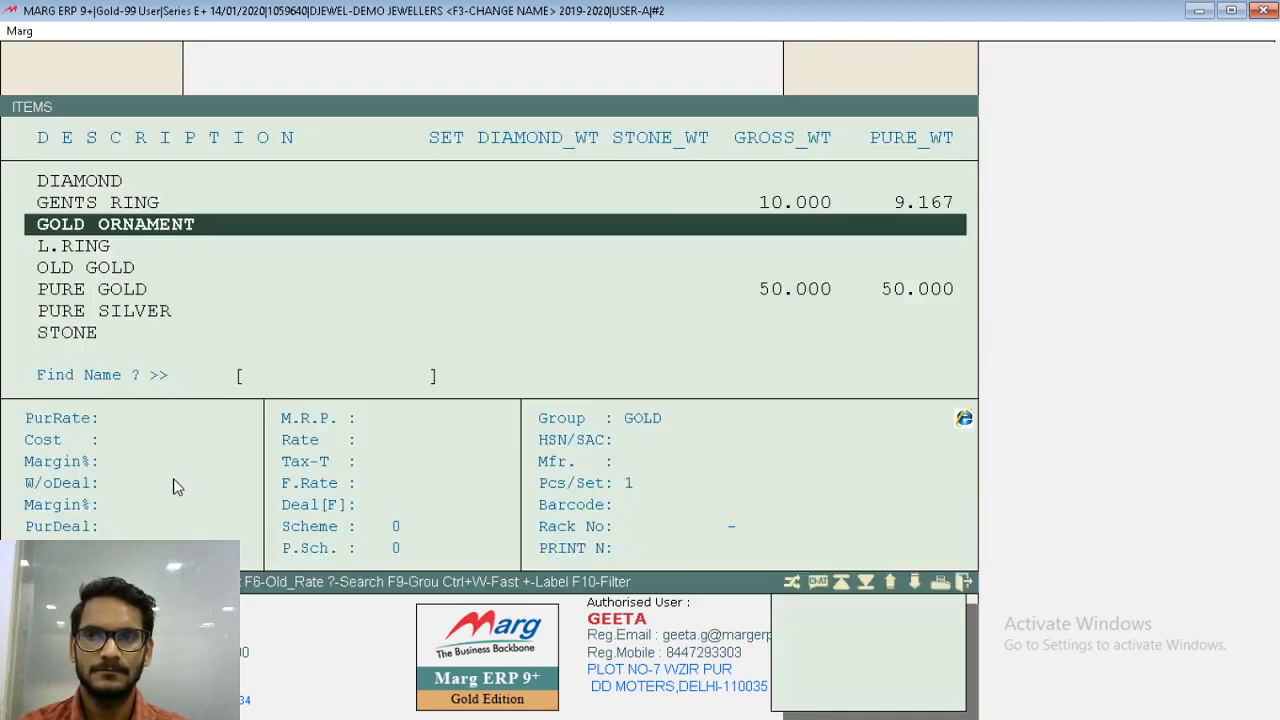
{"action": "key", "text": "Escape"}
- Start a new purchase entry from KALYAN JEWELERS with party number 245, dated 04/02/2020, type LP TAX FREE
{"action": "key", "text": "alt+n"}
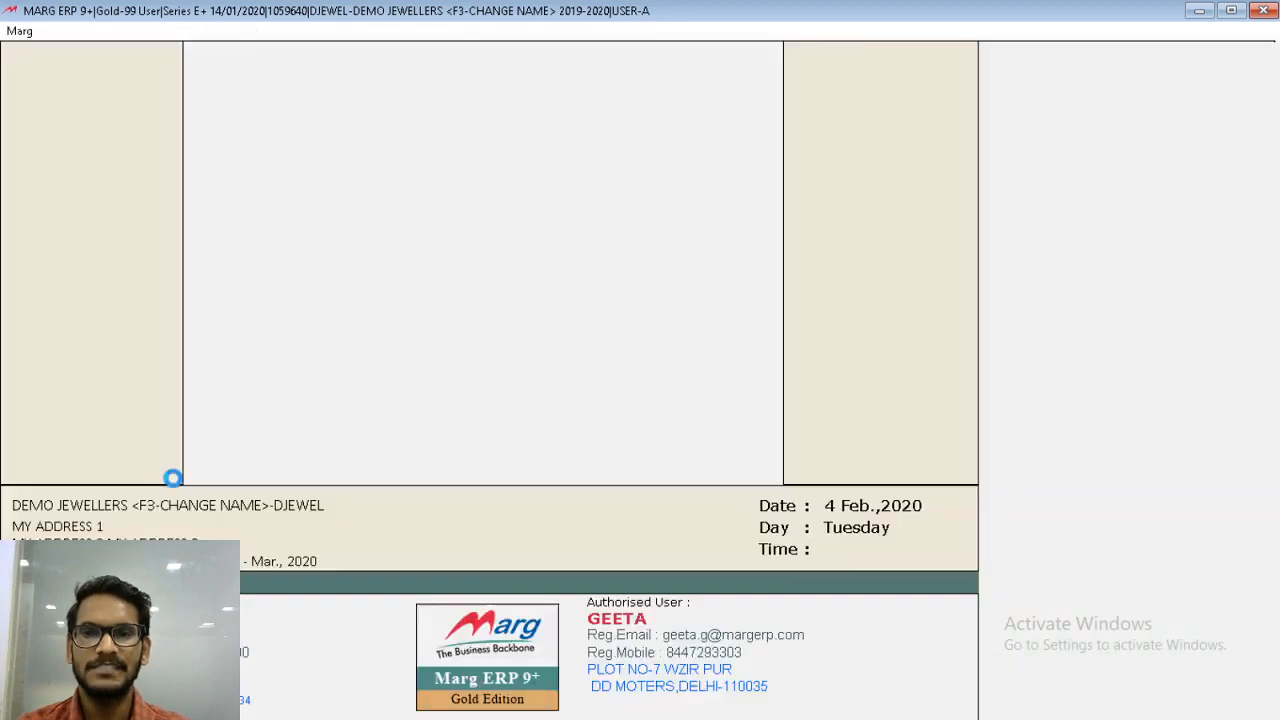
{"action": "key", "text": "Return"}
{"action": "key", "text": "Return"}
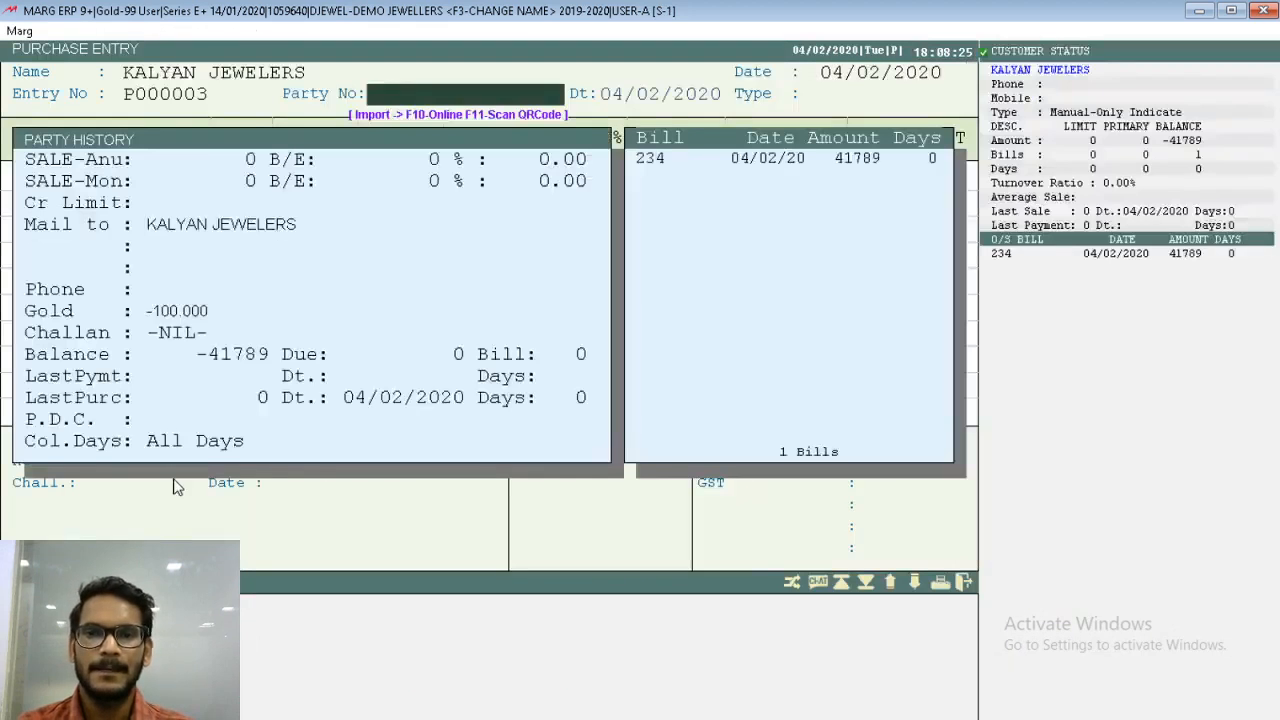
{"action": "type", "text": "245"}
{"action": "key", "text": "Return"}
{"action": "key", "text": "Return"}
{"action": "key", "text": "Return"}
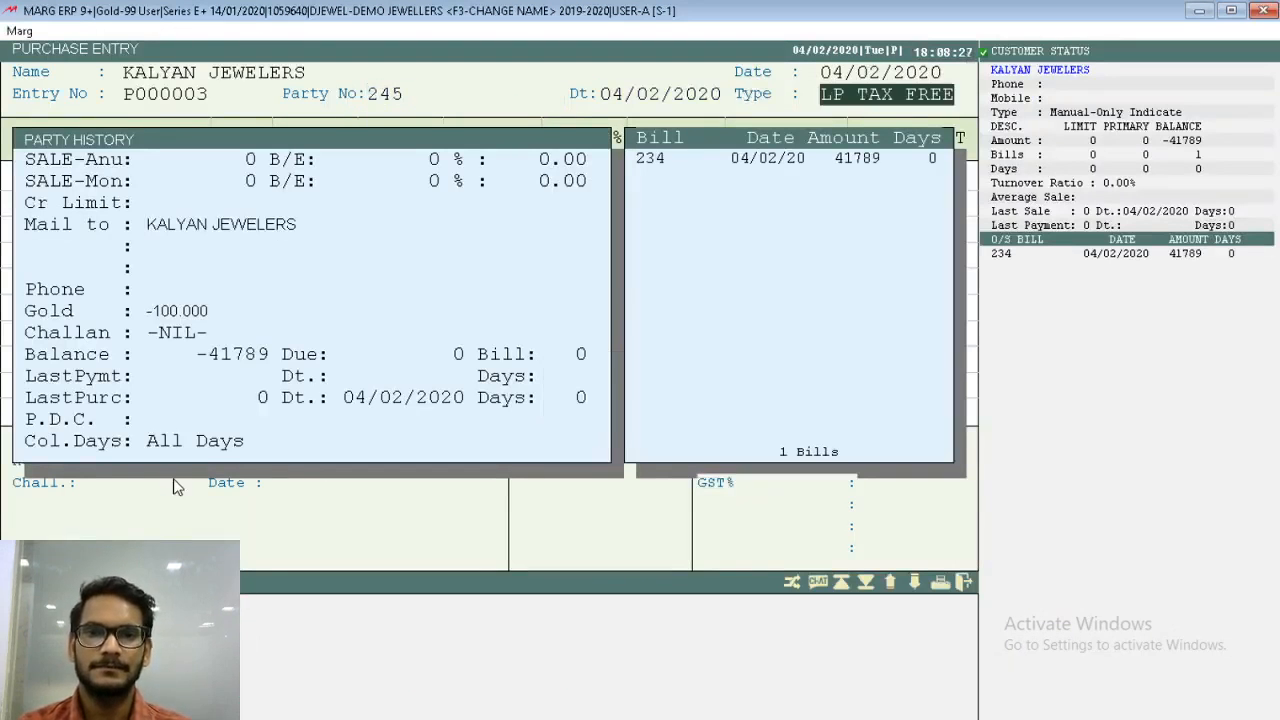
{"action": "key", "text": "Return"}
- Add GOLD ORNAMENT to the purchase at the rate 3950.00 with a gross weight of 100.000
{"action": "key", "text": "Return"}
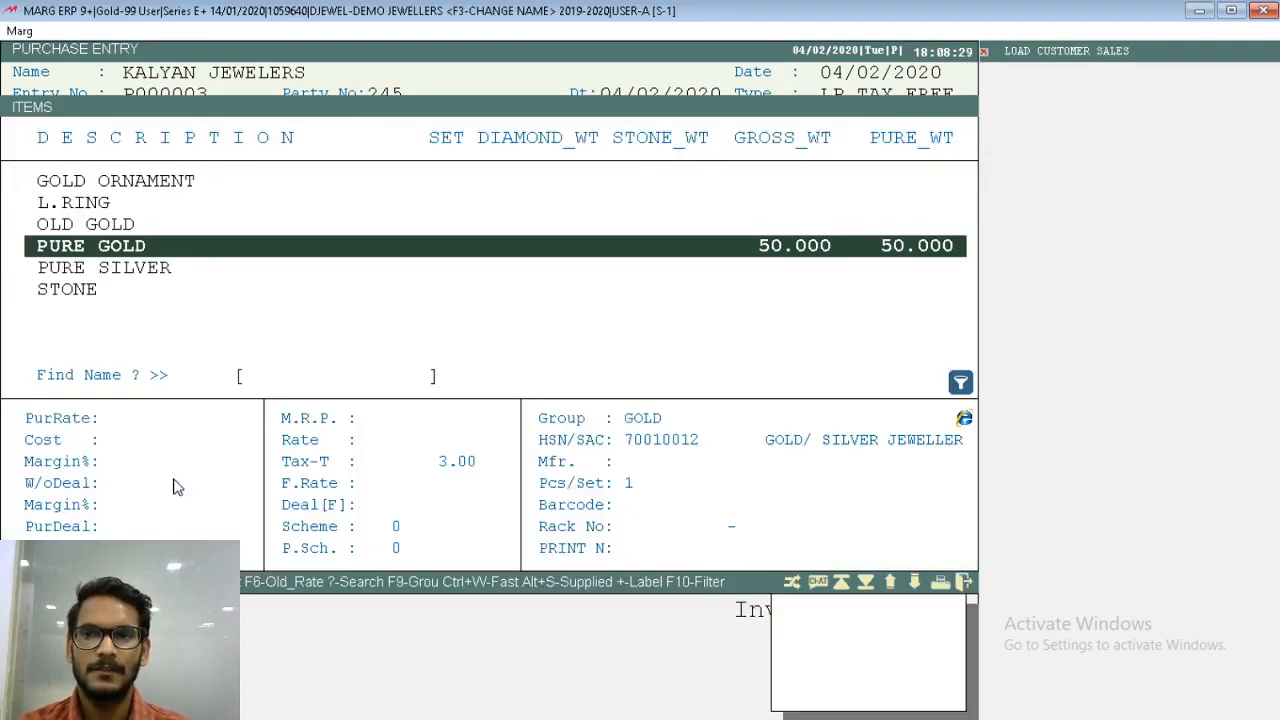
{"action": "key", "text": "Up"}
{"action": "key", "text": "Up"}
{"action": "key", "text": "Up"}
{"action": "key", "text": "Return"}
{"action": "key", "text": "Return"}
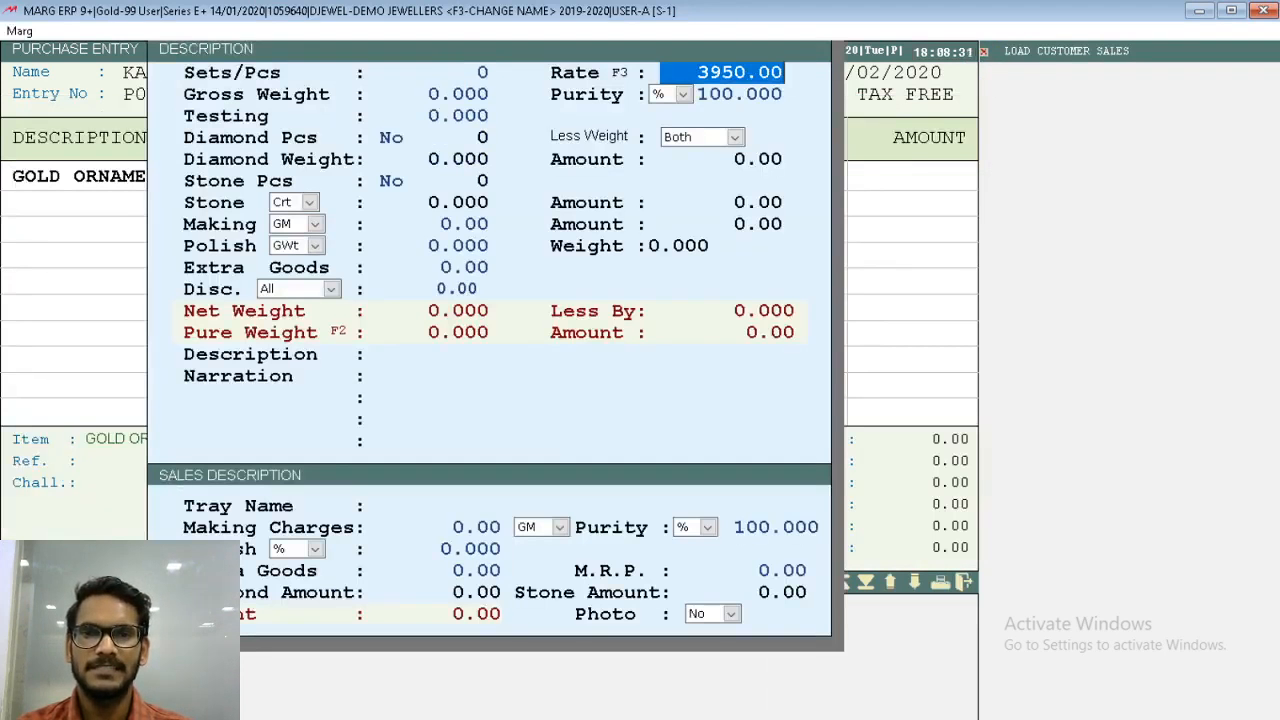
{"action": "key", "text": "Return"}
{"action": "type", "text": "100    ."}
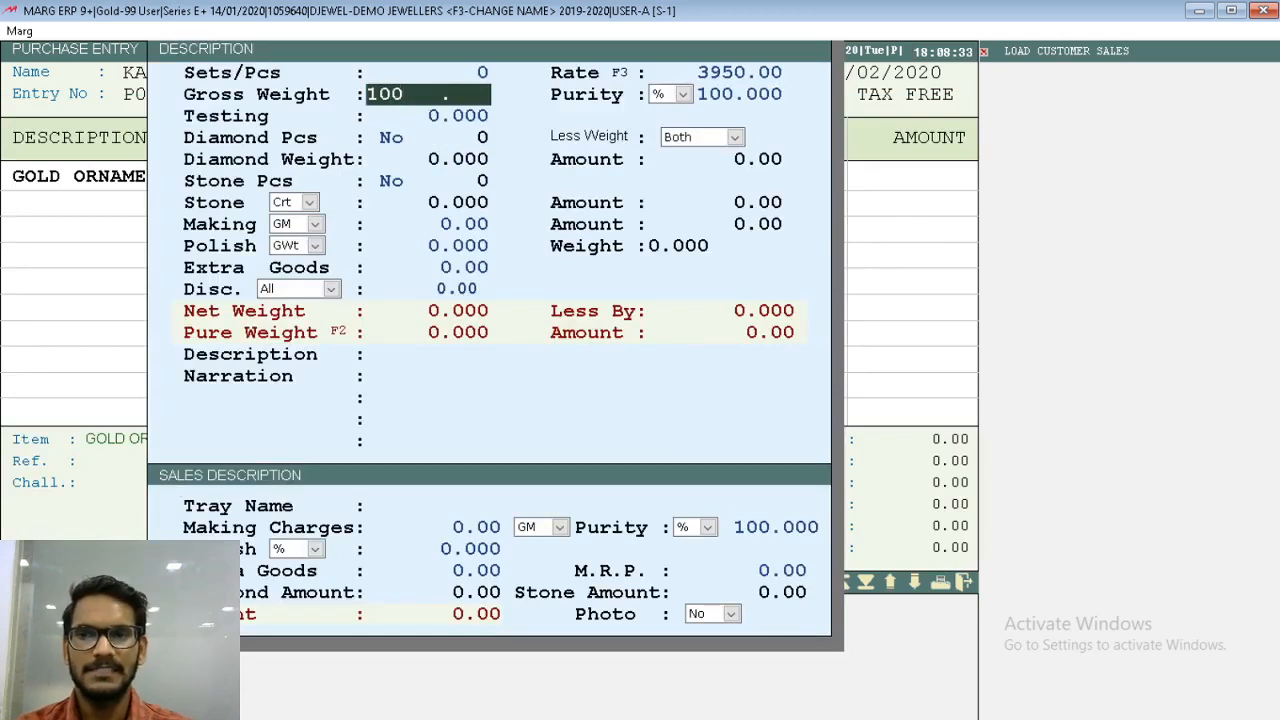
{"action": "key", "text": "Return"}
{"action": "key", "text": "Return"}
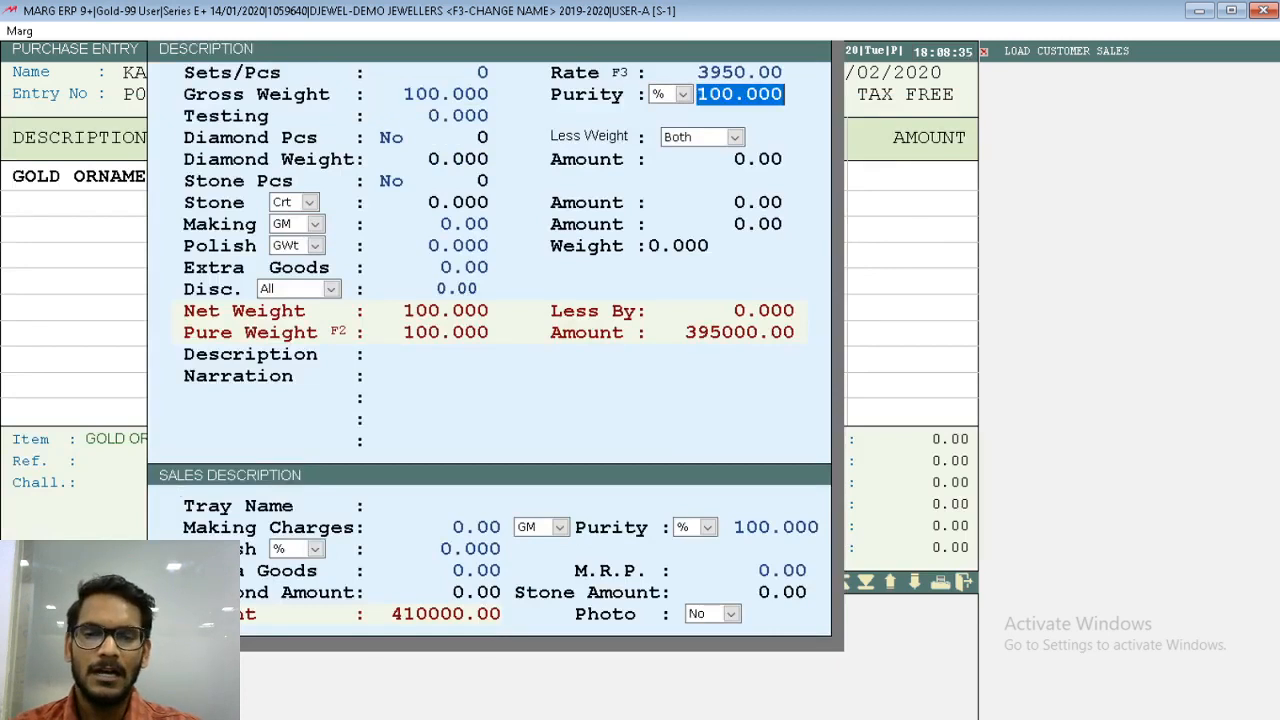
- Enter 22 as the carat purity of the GOLD ORNAMENT line, giving 91.667 %, and accept the line
{"action": "key", "text": "Up"}
{"action": "key", "text": "space"}
{"action": "key", "text": "Escape"}
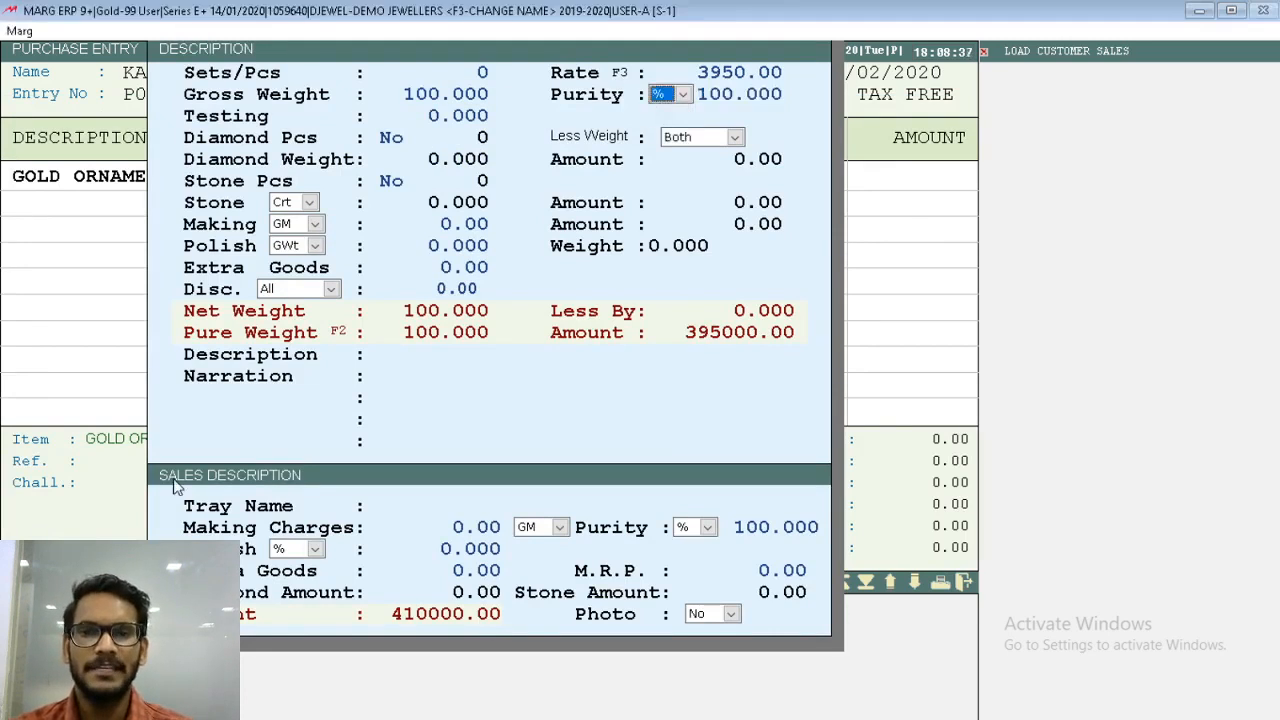
{"action": "key", "text": "Down"}
{"action": "key", "text": "Return"}
{"action": "type", "text": "22"}
{"action": "key", "text": "Return"}
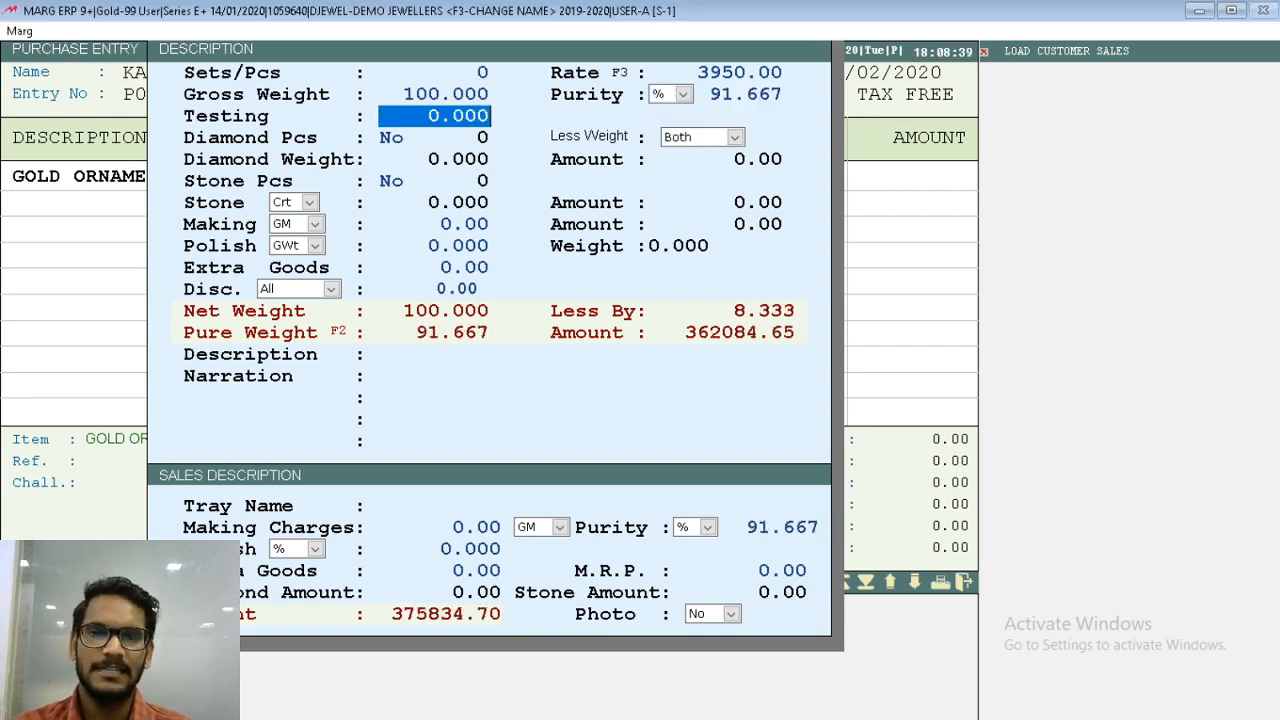
{"action": "key", "text": "Page_Down"}
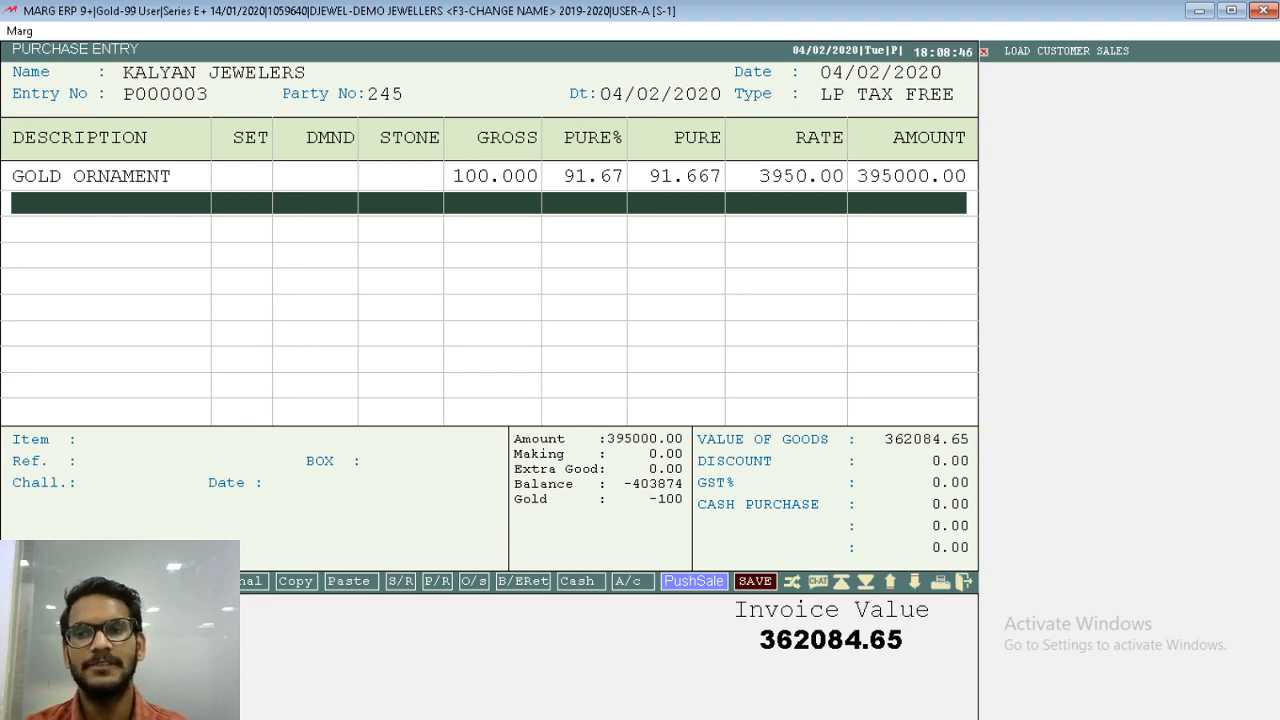
- Save the purchase bill with 0.00 cash paid and leave purchase entry
{"action": "key", "text": "Return"}
{"action": "key", "text": "Return"}
{"action": "key", "text": "Return"}
{"action": "key", "text": "Return"}
{"action": "key", "text": "Return"}
{"action": "key", "text": "Return"}
{"action": "key", "text": "Return"}
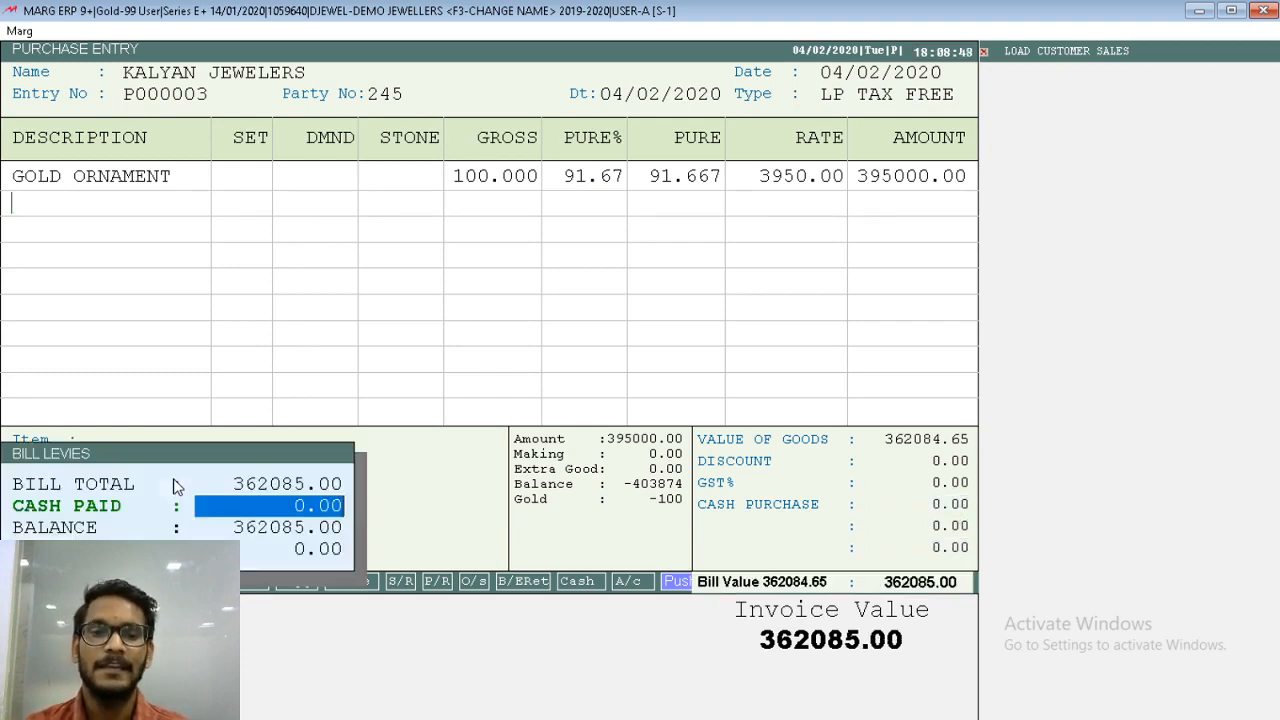
{"action": "key", "text": "Return"}
{"action": "key", "text": "Return"}
{"action": "key", "text": "Return"}
{"action": "key", "text": "Return"}
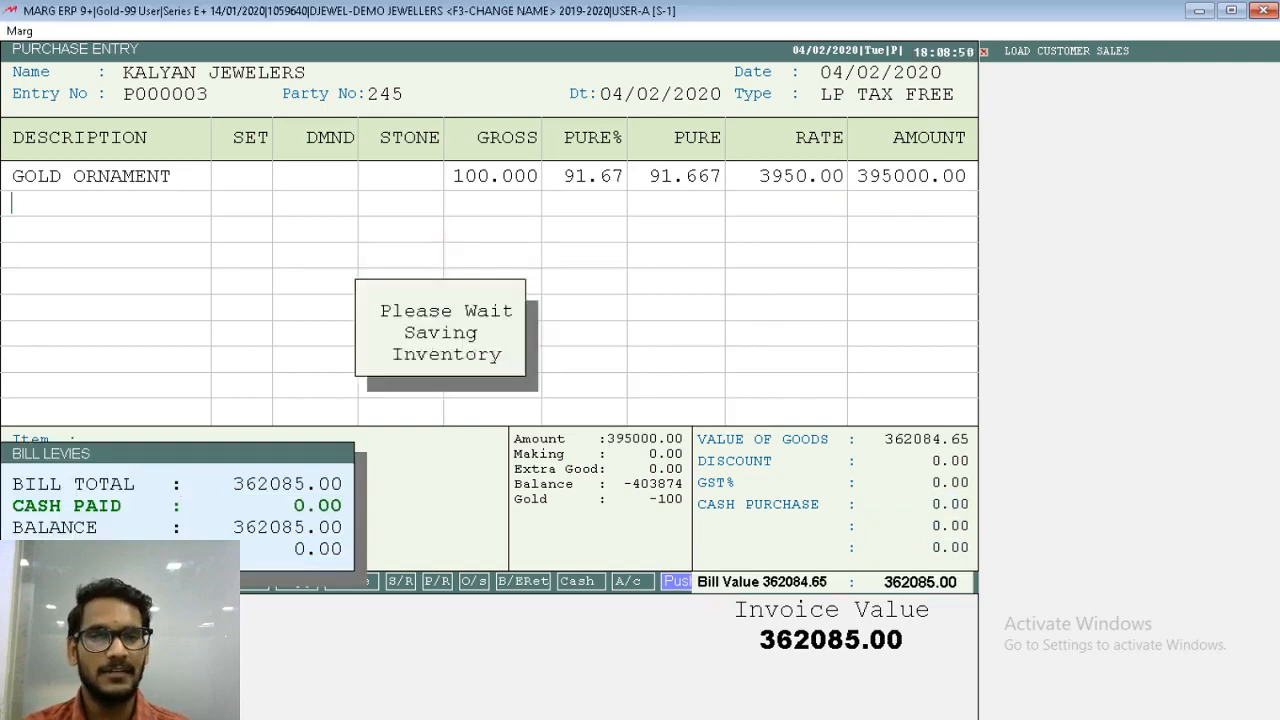
{"action": "key", "text": "Return"}
{"action": "key", "text": "Escape"}
{"action": "key", "text": "Escape"}
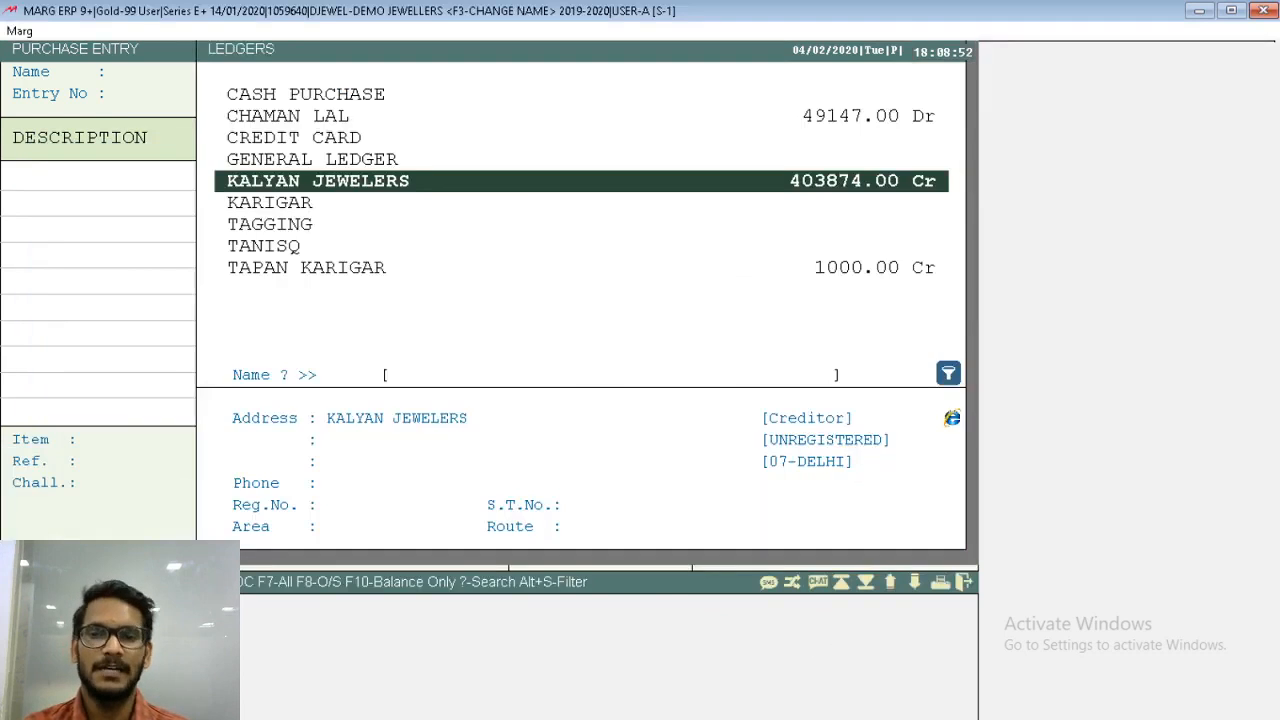
{"action": "key", "text": "Escape"}
{"action": "key", "text": "Escape"}
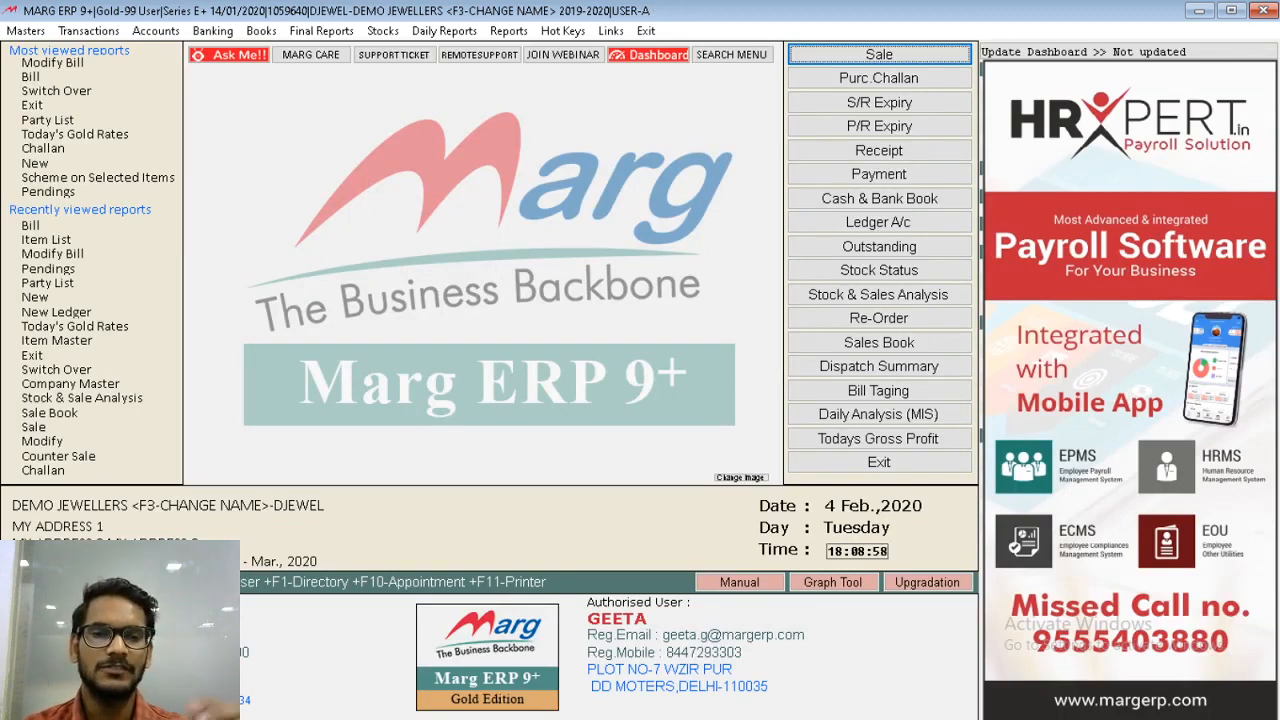
- Check the GOLD ORNAMENT gross and pure weight in the stock status, then close the report
{"action": "left_click", "coordinate": [865, 279]}
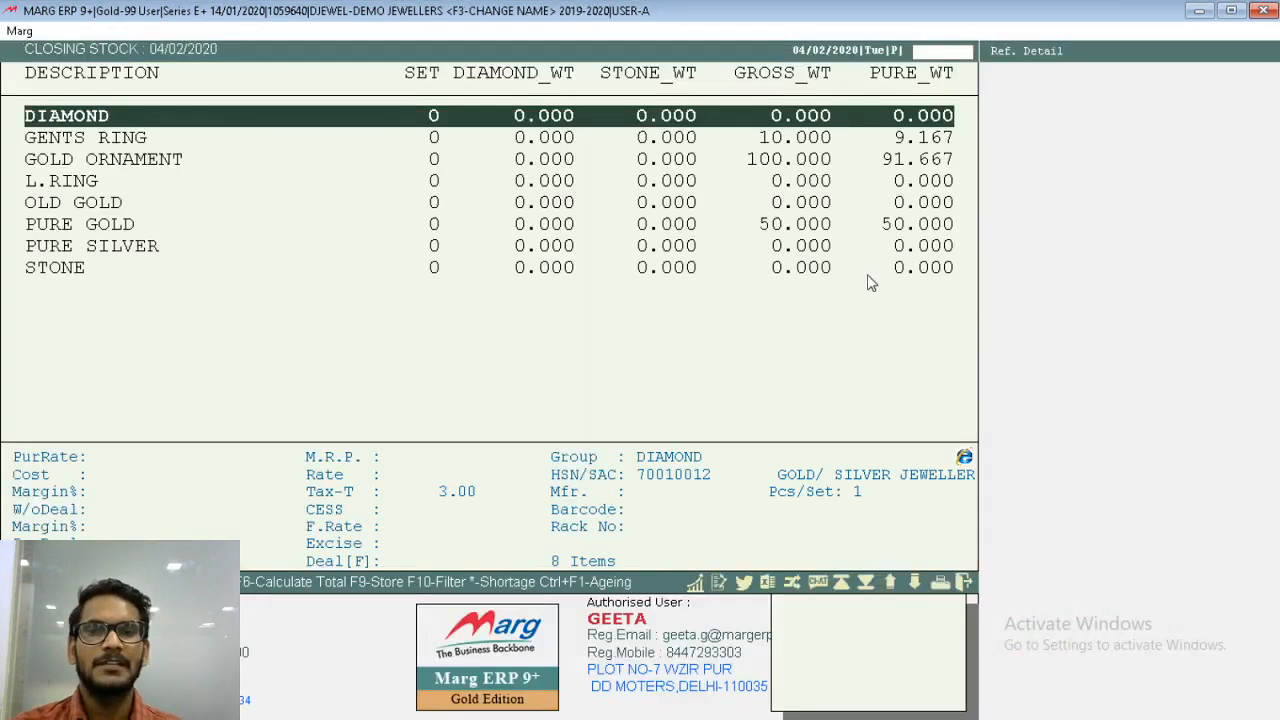
{"action": "key", "text": "Down"}
{"action": "key", "text": "Down"}
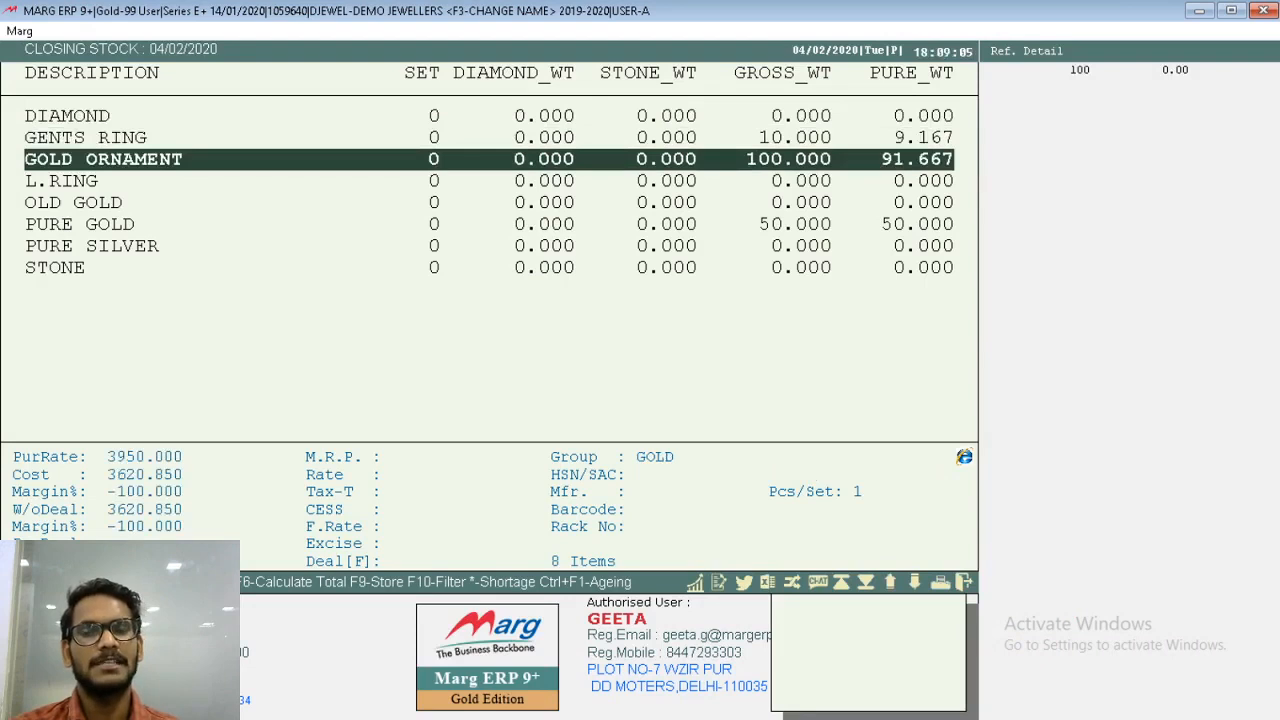
{"action": "key", "text": "Return"}
{"action": "key", "text": "Escape"}
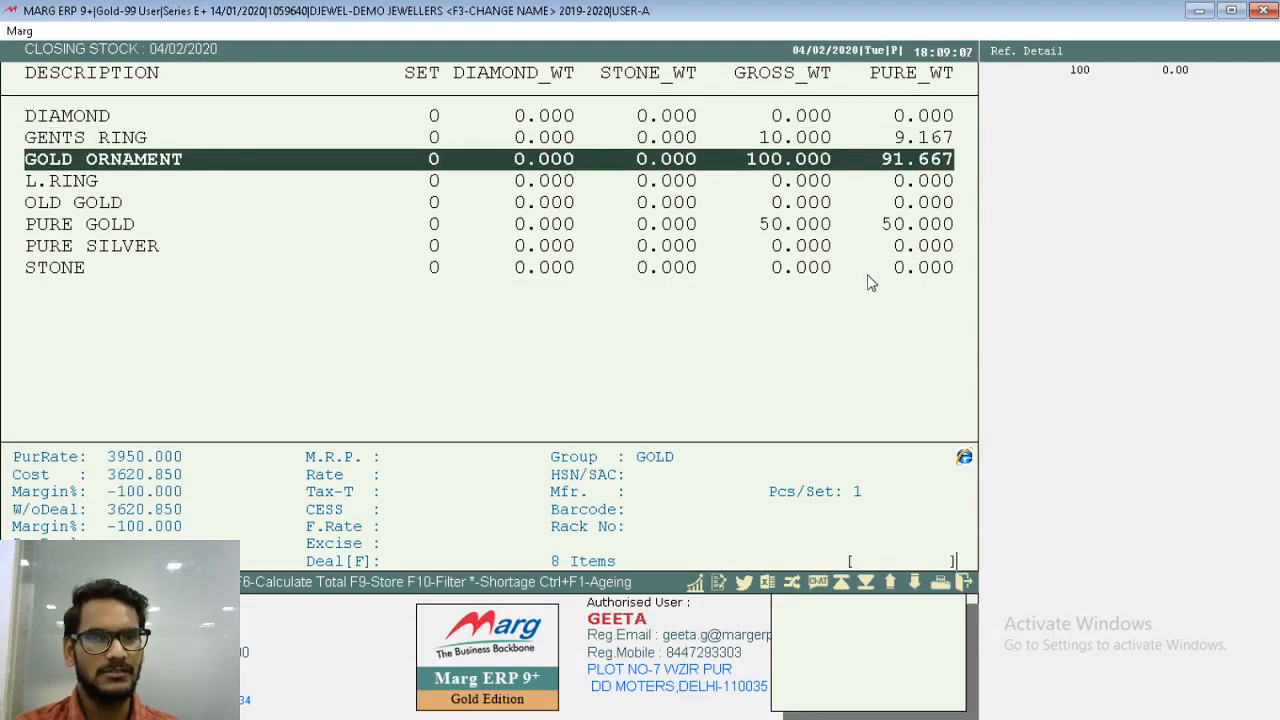
{"action": "key", "text": "Escape"}
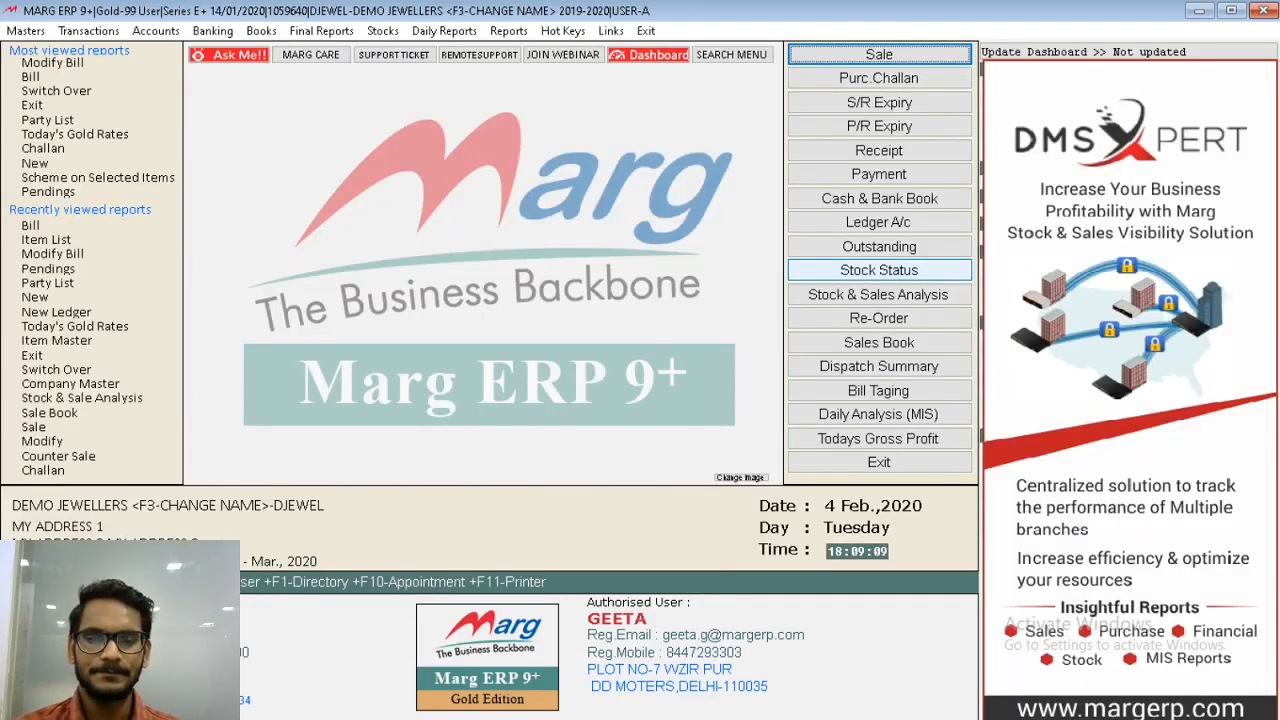
- Open a new one-to-many conversion entry
{"action": "key", "text": "Right"}
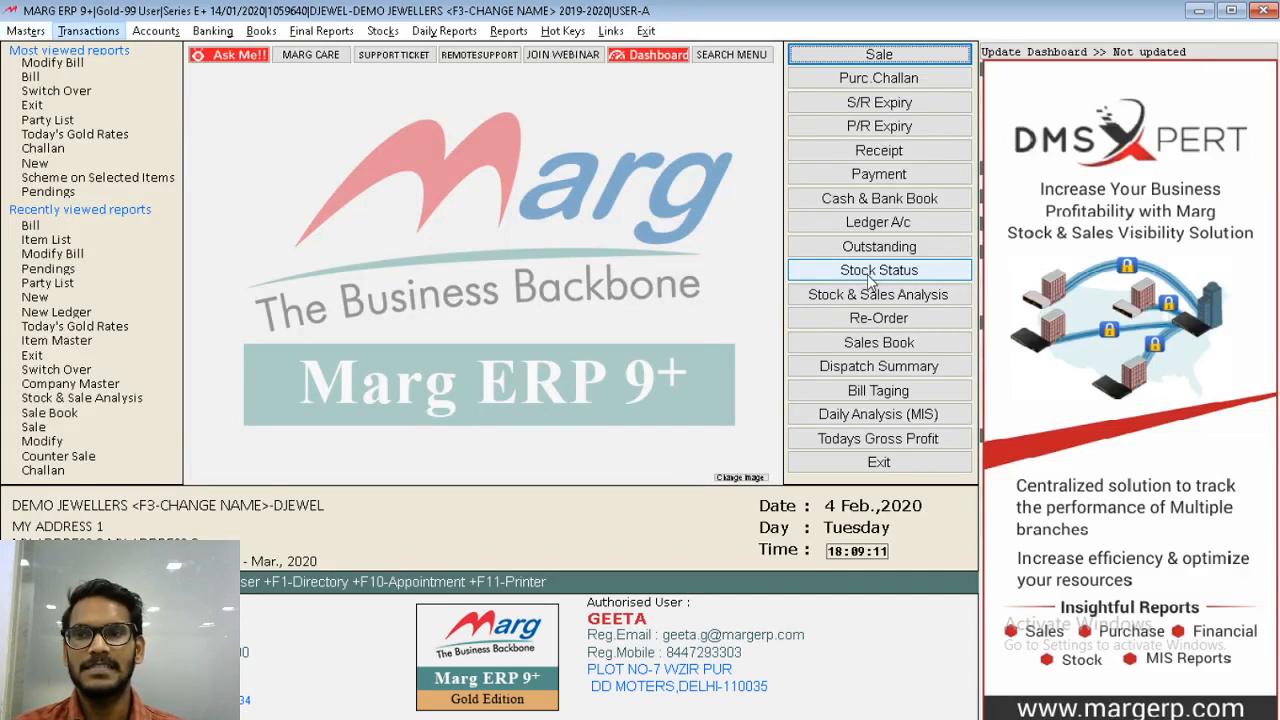
{"action": "key", "text": "Down"}
{"action": "key", "text": "Down"}
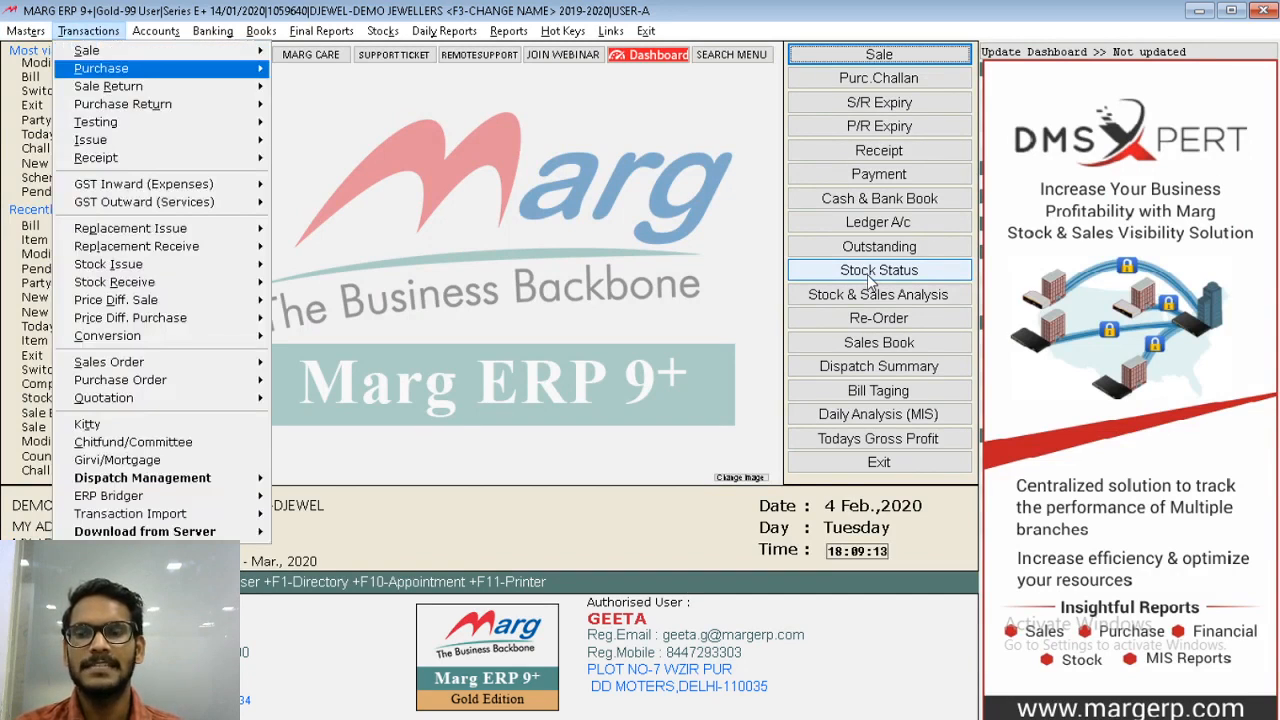
{"action": "key", "text": "Down"}
{"action": "key", "text": "Down"}
{"action": "key", "text": "Down"}
{"action": "key", "text": "Down"}
{"action": "key", "text": "Down"}
{"action": "key", "text": "Down"}
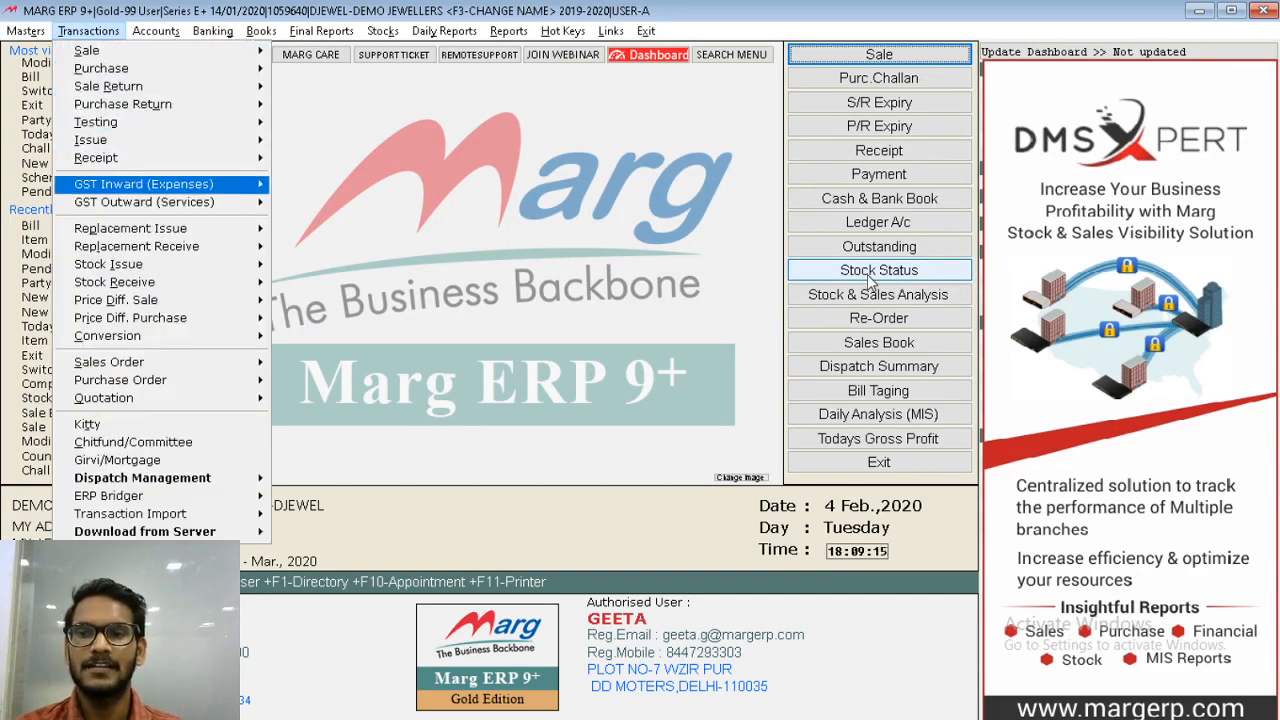
{"action": "key", "text": "Down"}
{"action": "key", "text": "Down"}
{"action": "key", "text": "Down"}
{"action": "key", "text": "Down"}
{"action": "key", "text": "Down"}
{"action": "key", "text": "Down"}
{"action": "key", "text": "Down"}
{"action": "key", "text": "Down"}
{"action": "key", "text": "Right"}
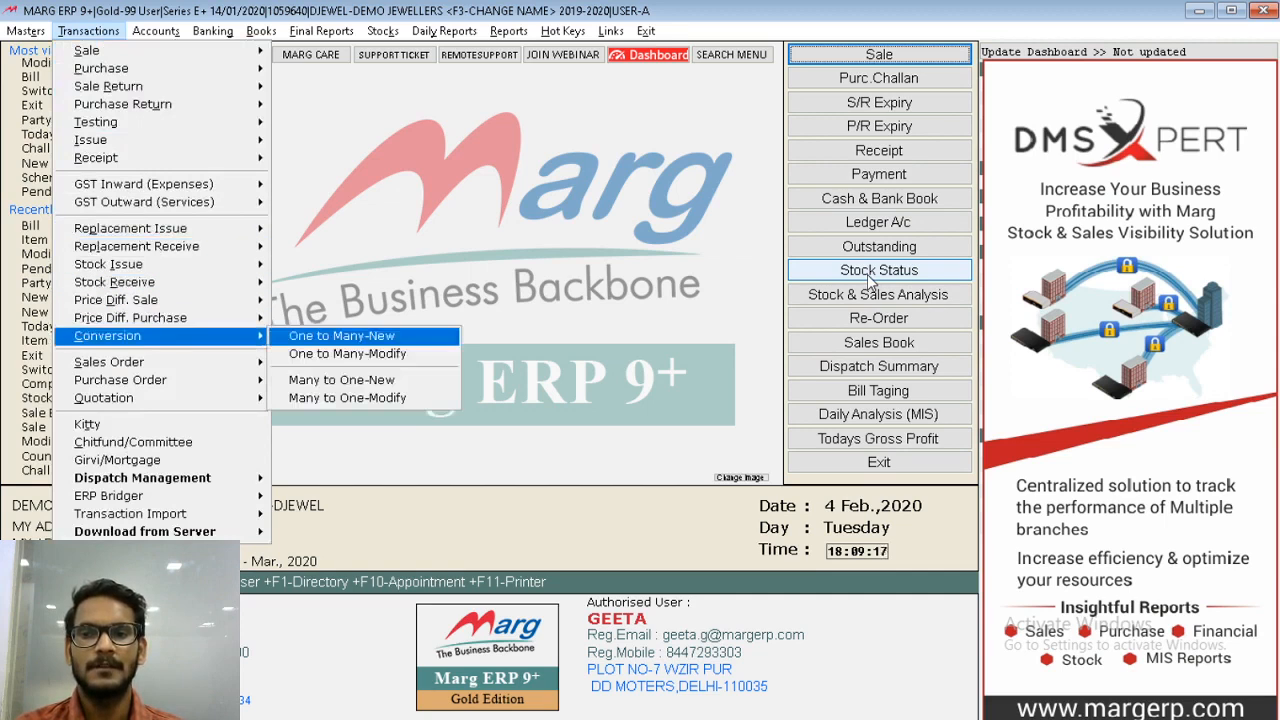
{"action": "key", "text": "Return"}
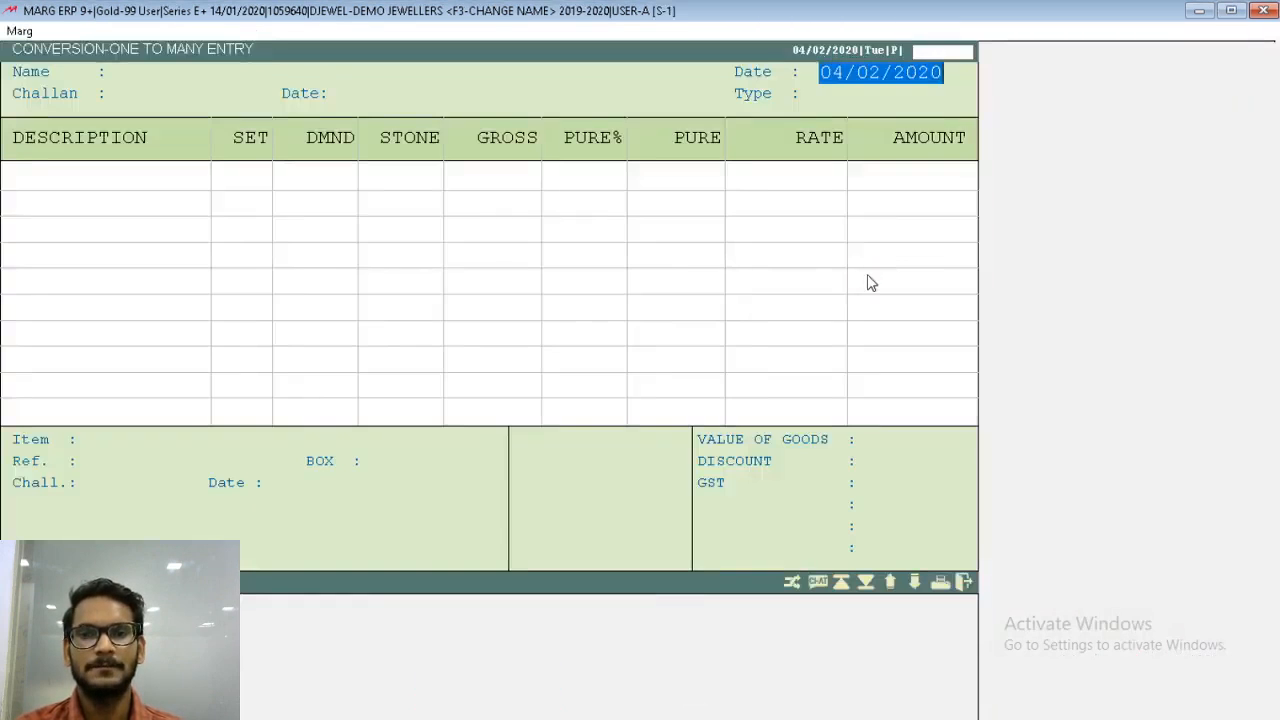
- Keep the conversion date 04/02/2020 and choose the TAGGING ledger as the party
{"action": "key", "text": "Return"}
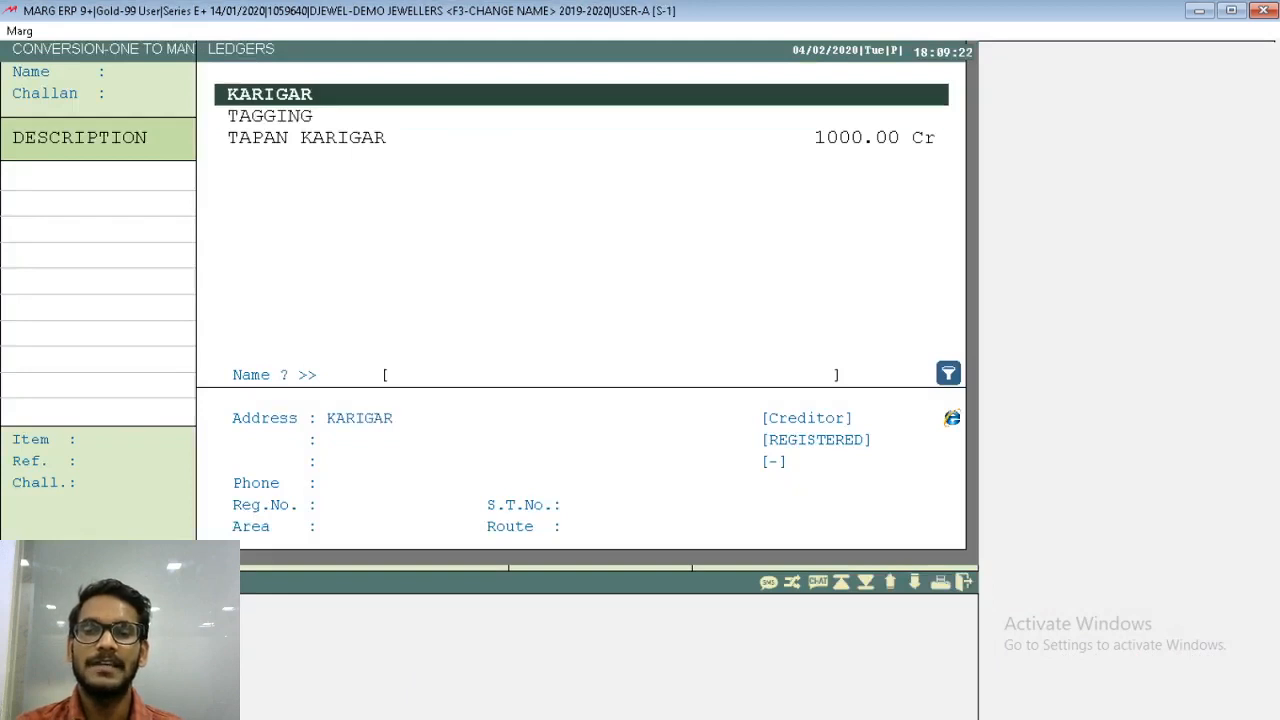
{"action": "key", "text": "Down"}
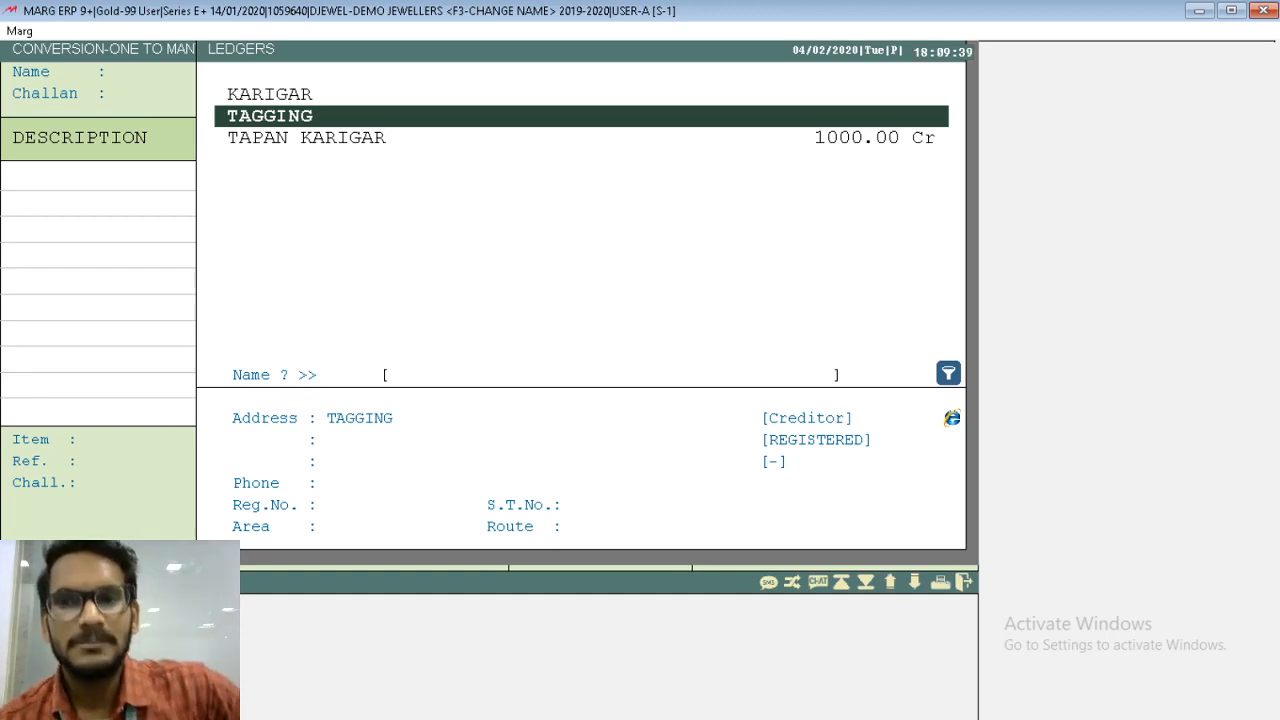
{"action": "key", "text": "Return"}
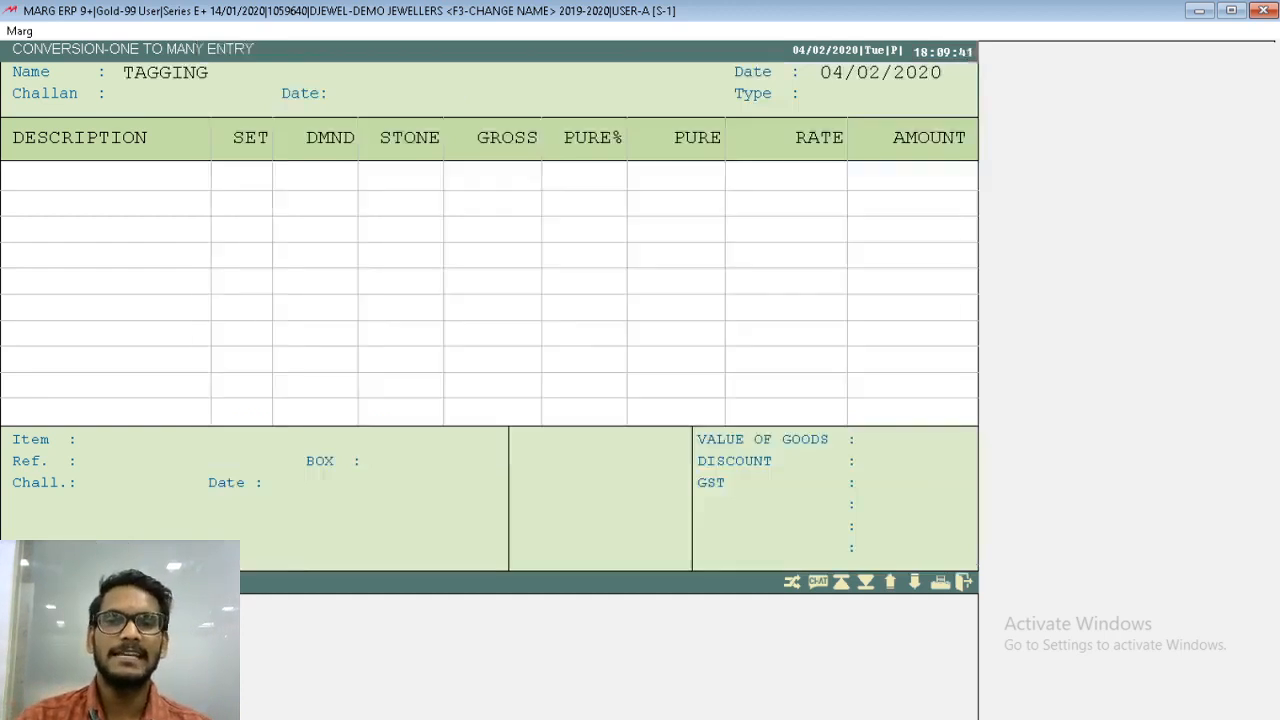
{"action": "key", "text": "Return"}
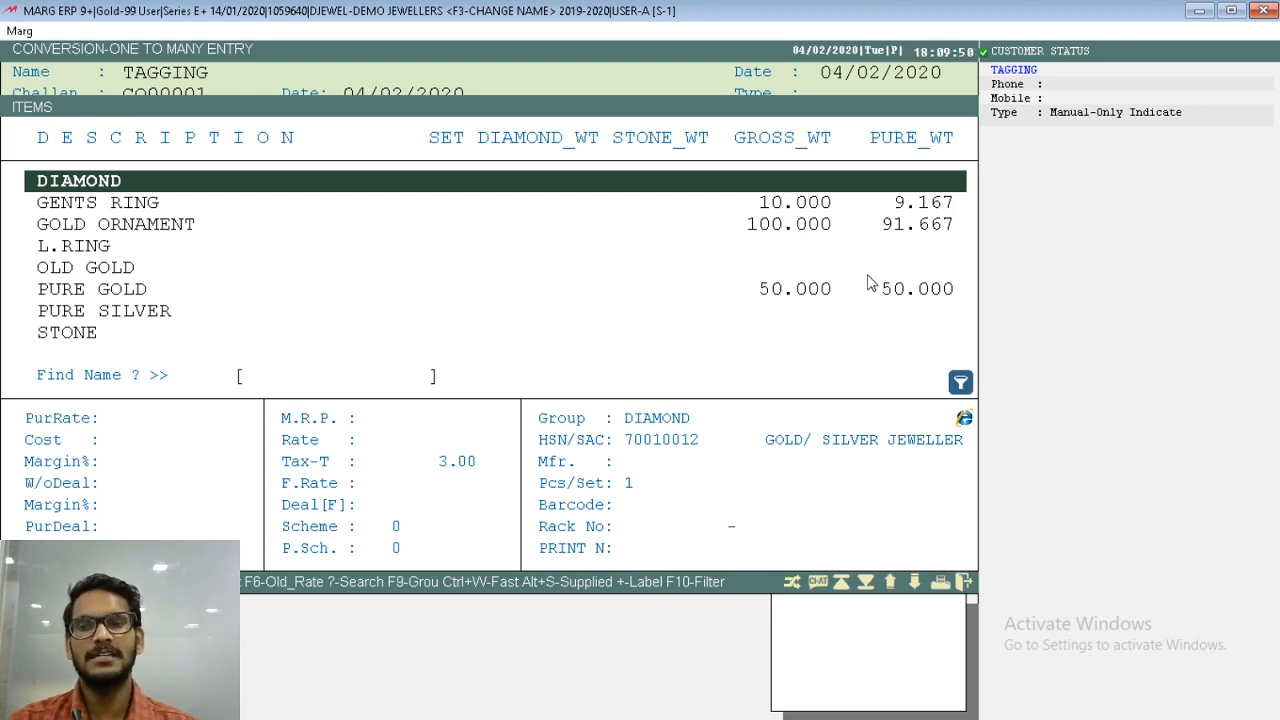
- Choose the GOLD ORNAMENT lot of invoice 245 as the source item, with tax No and type LP-GST 3 %
{"action": "key", "text": "Down"}
{"action": "key", "text": "Down"}
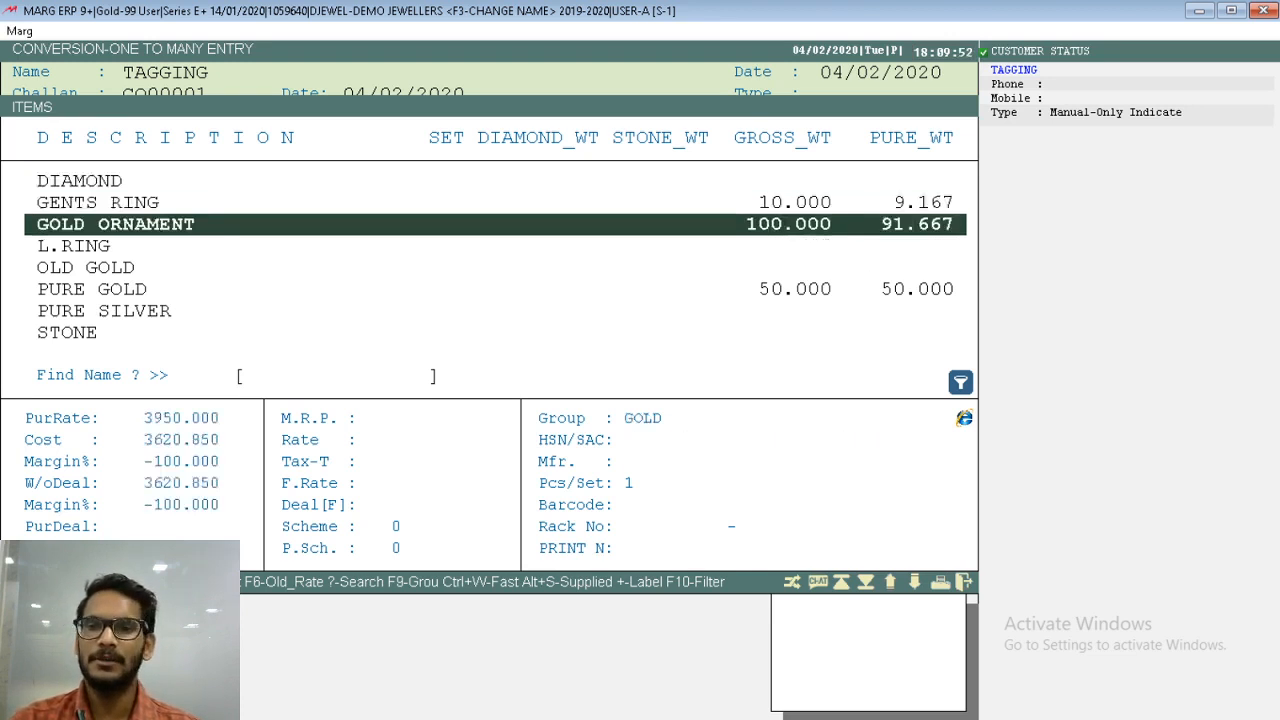
{"action": "key", "text": "Return"}
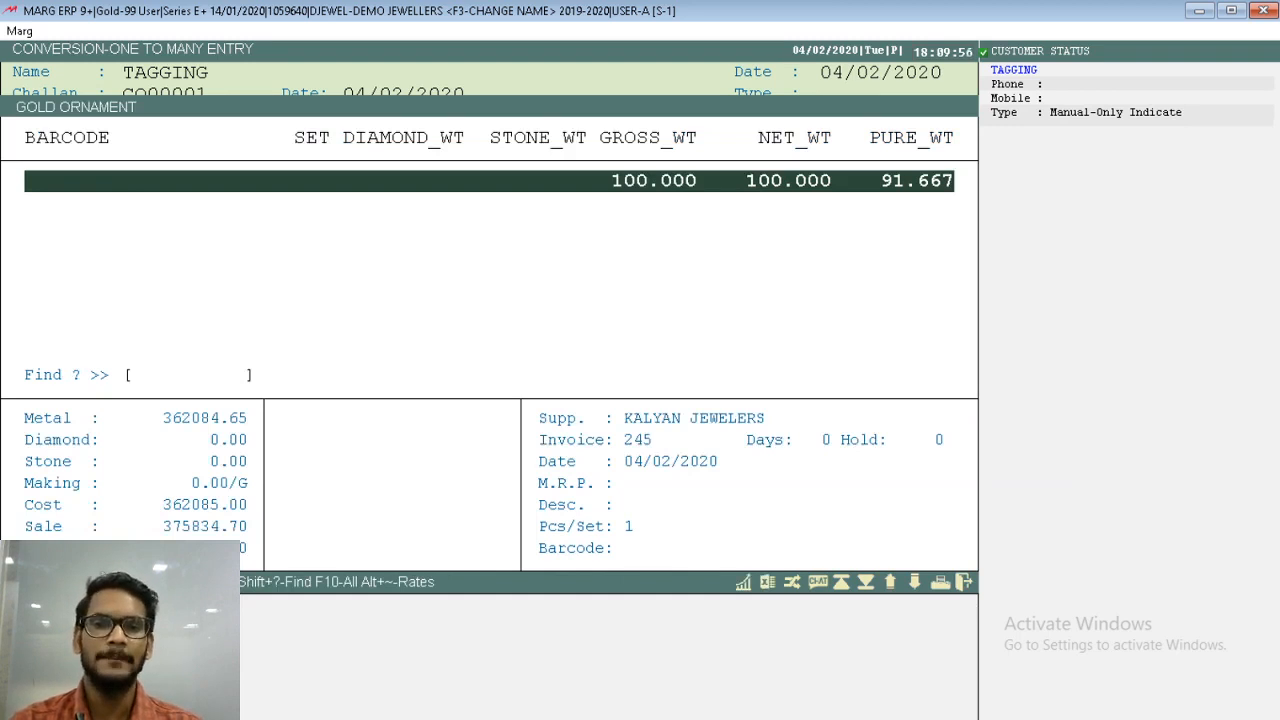
{"action": "key", "text": "Return"}
{"action": "key", "text": "Return"}
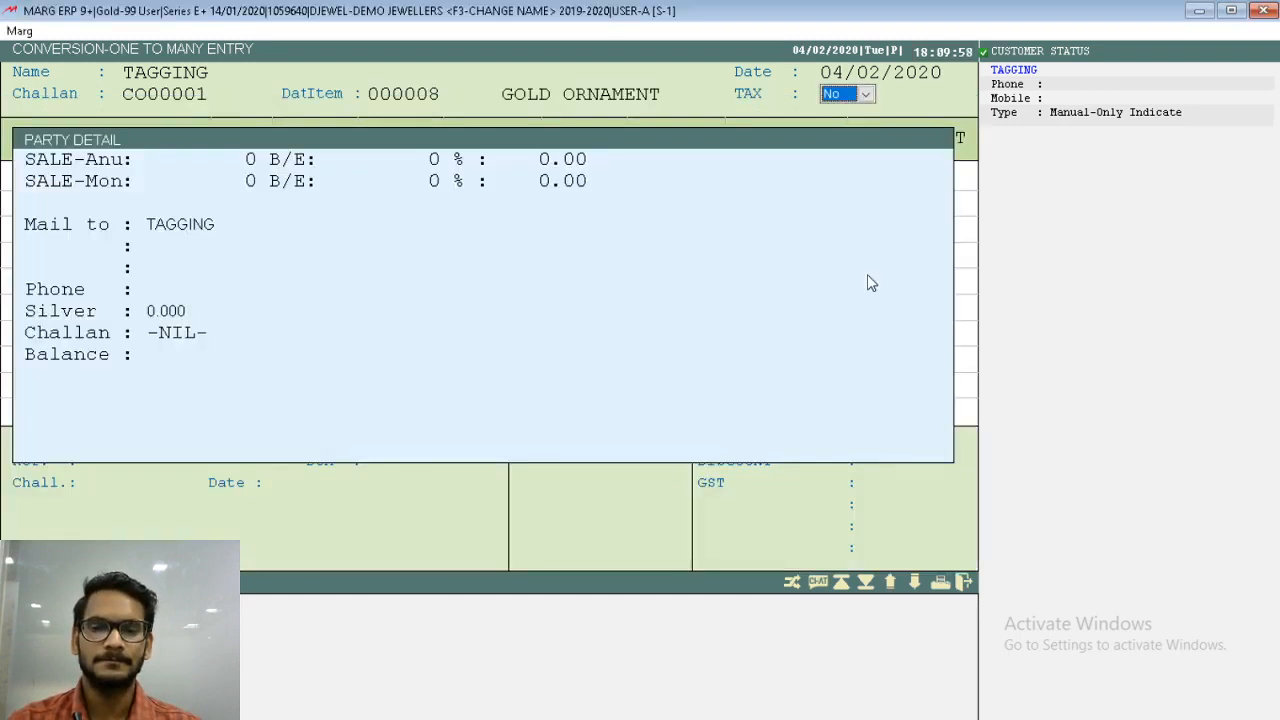
{"action": "key", "text": "Return"}
- Add GENTS RING as the first converted item, keeping the reference GE000002
{"action": "key", "text": "Return"}
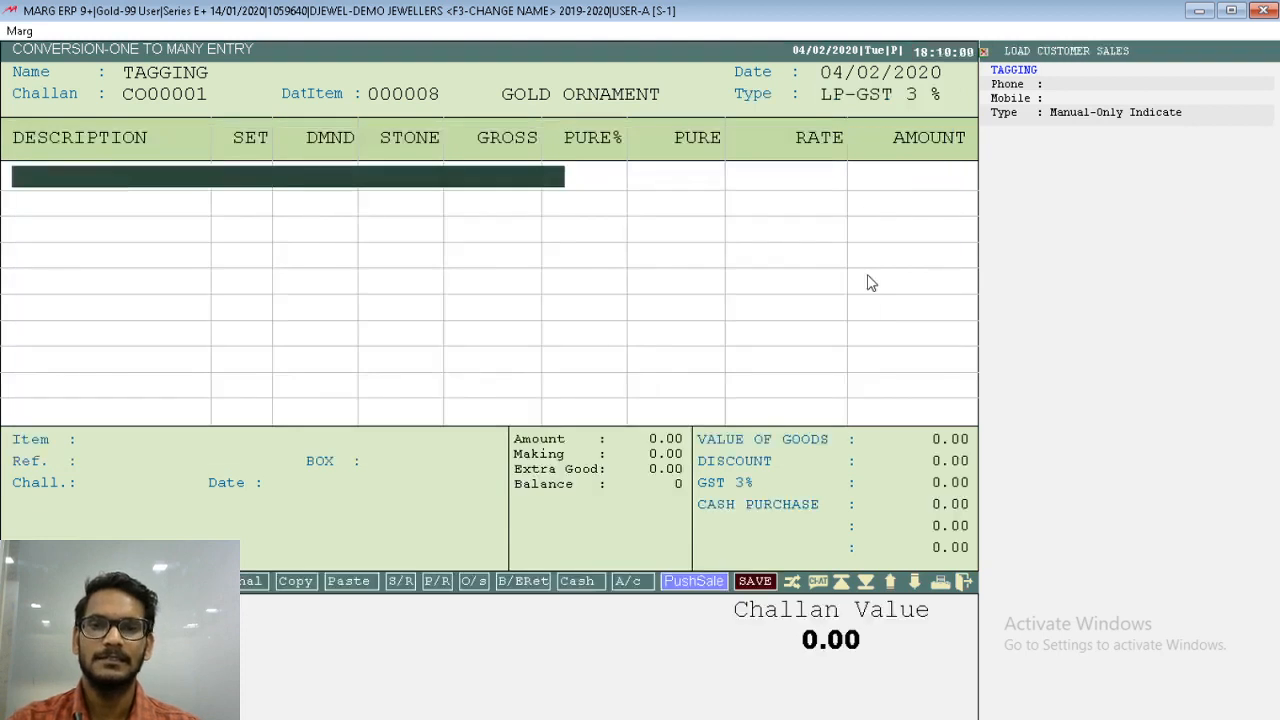
{"action": "key", "text": "Return"}
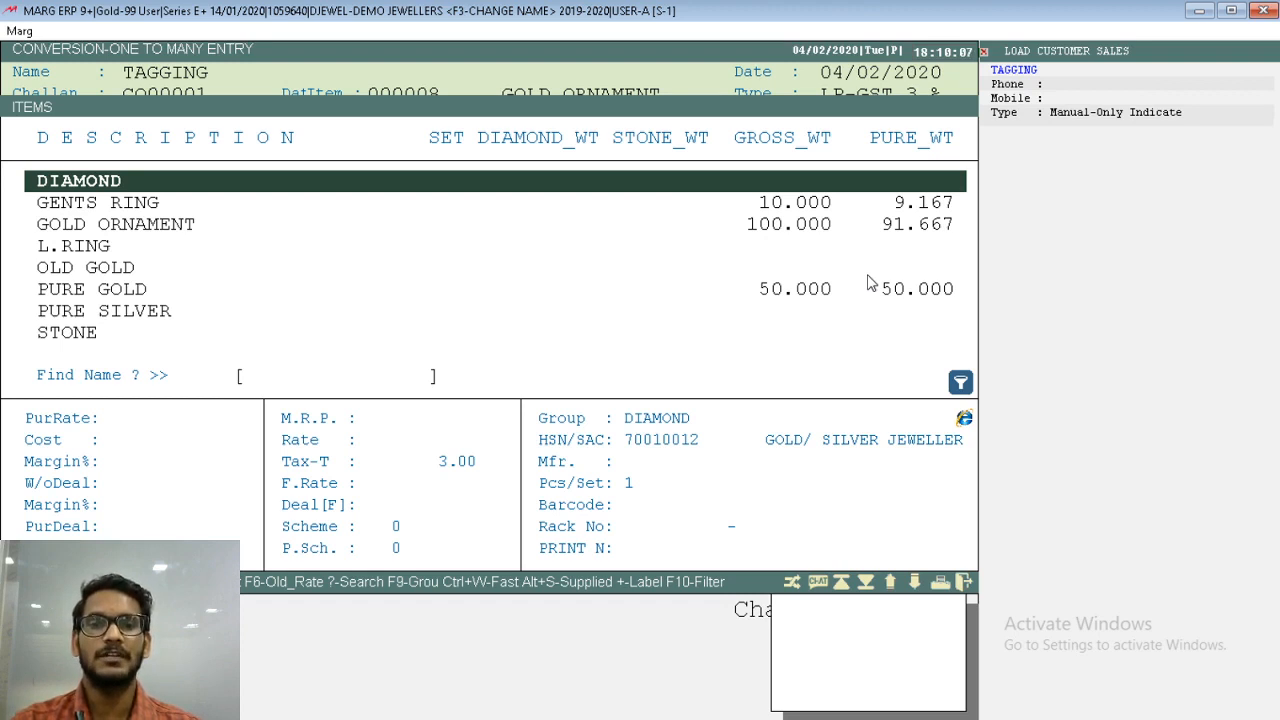
{"action": "key", "text": "Down"}
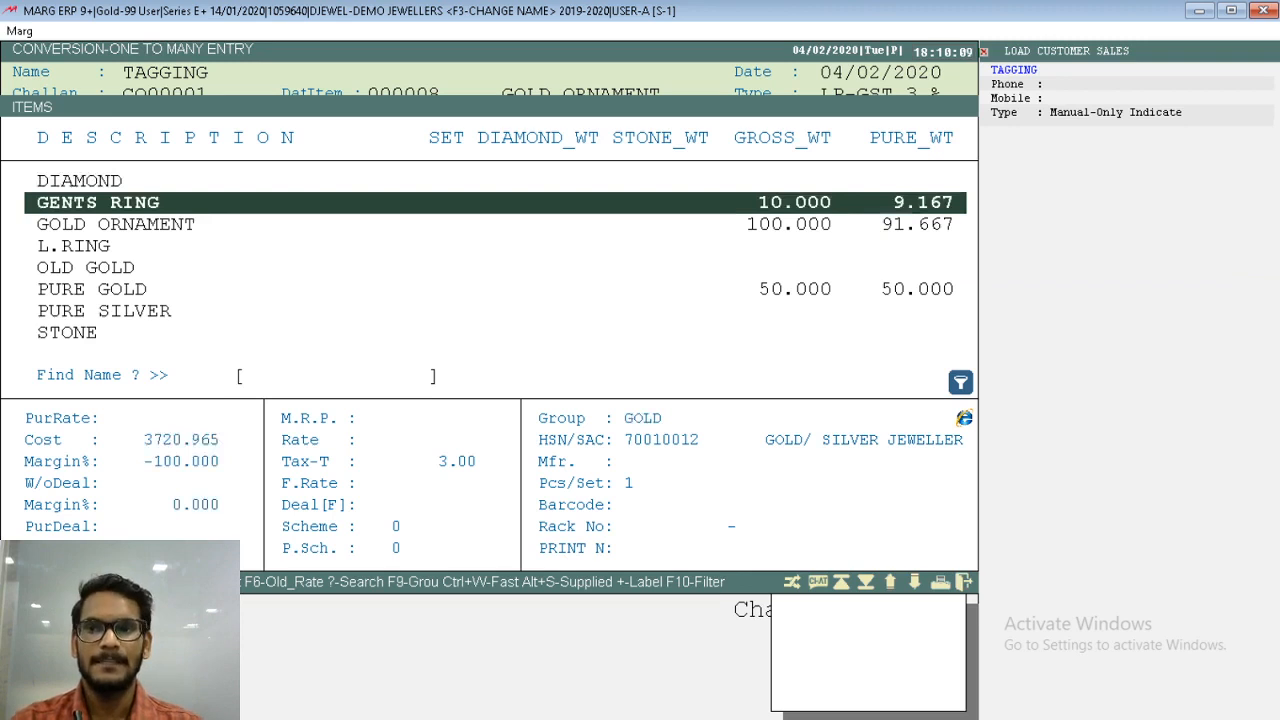
{"action": "key", "text": "Return"}
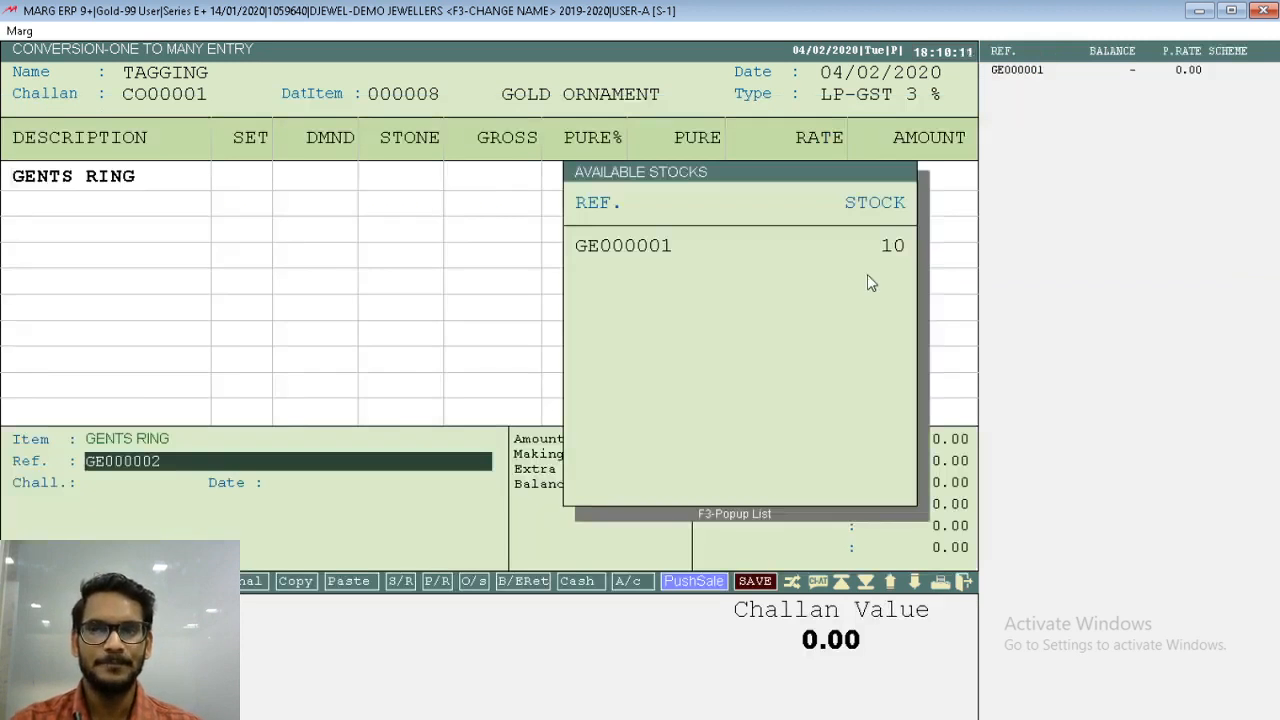
{"action": "key", "text": "Return"}
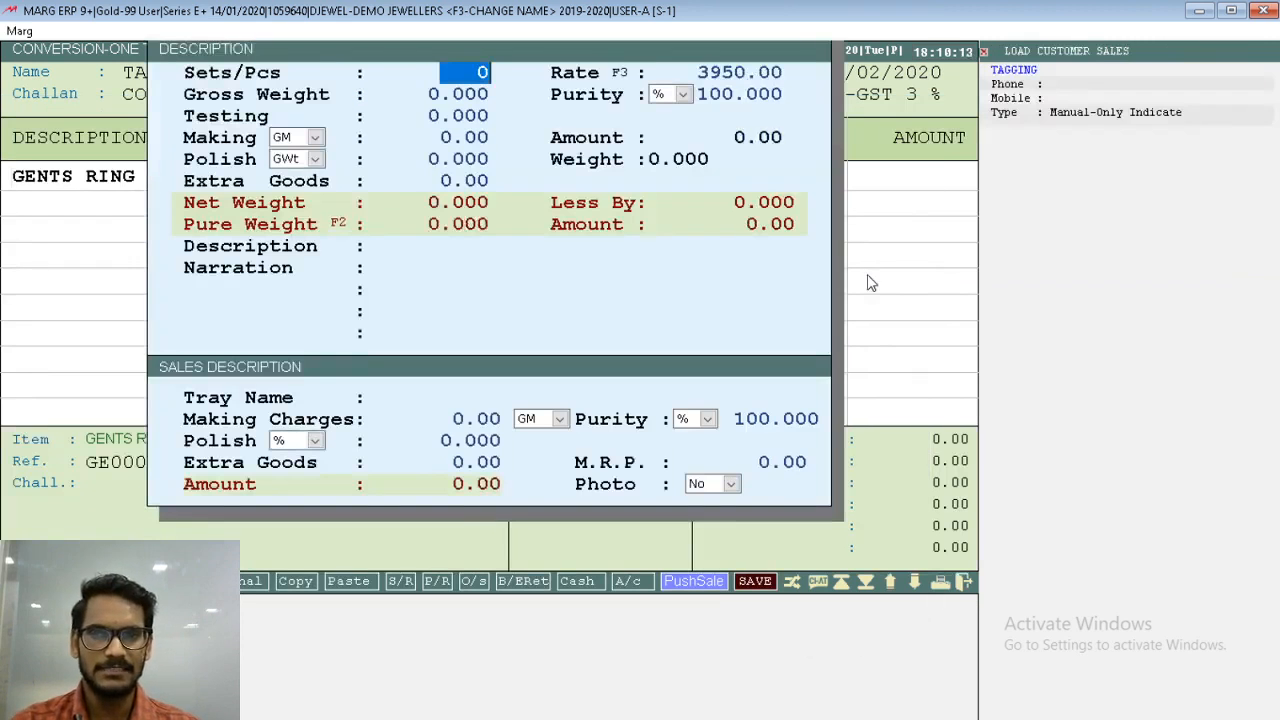
- Set the gents ring's rate to 0 and its gross weight to 8.500
{"action": "key", "text": "Return"}
{"action": "type", "text": "0"}
{"action": "key", "text": "Return"}
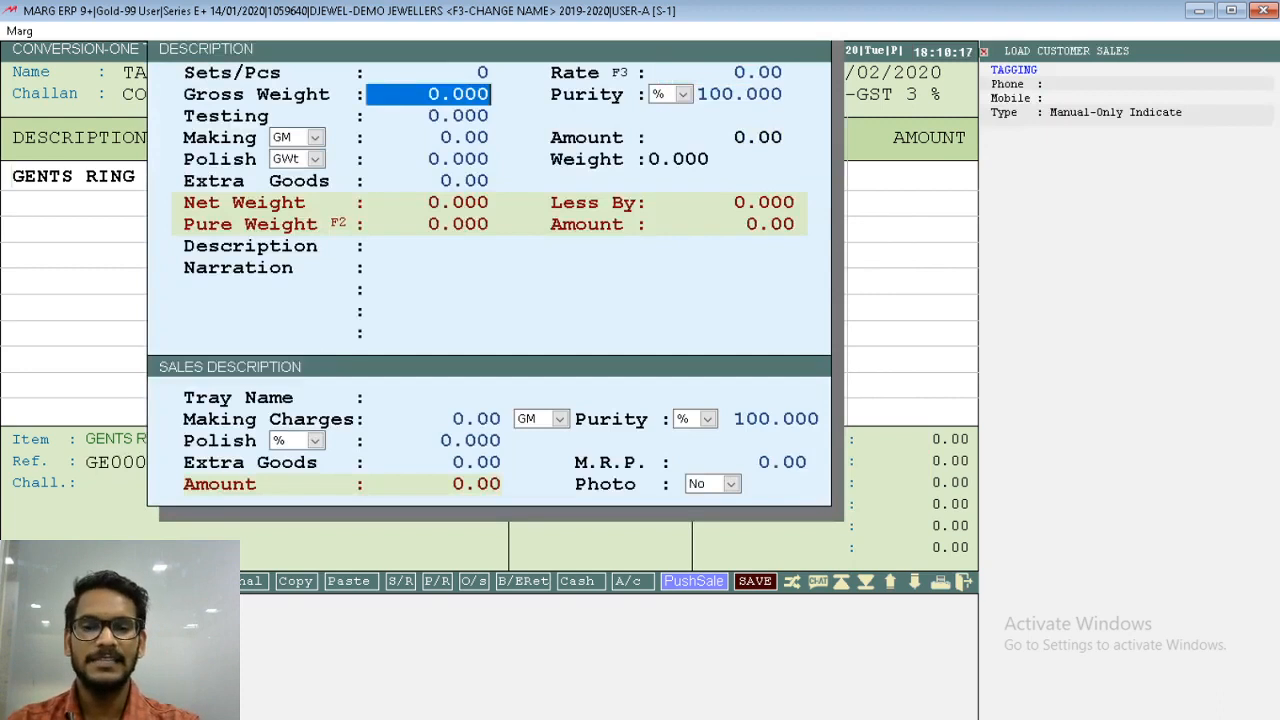
{"action": "type", "text": "8.5"}
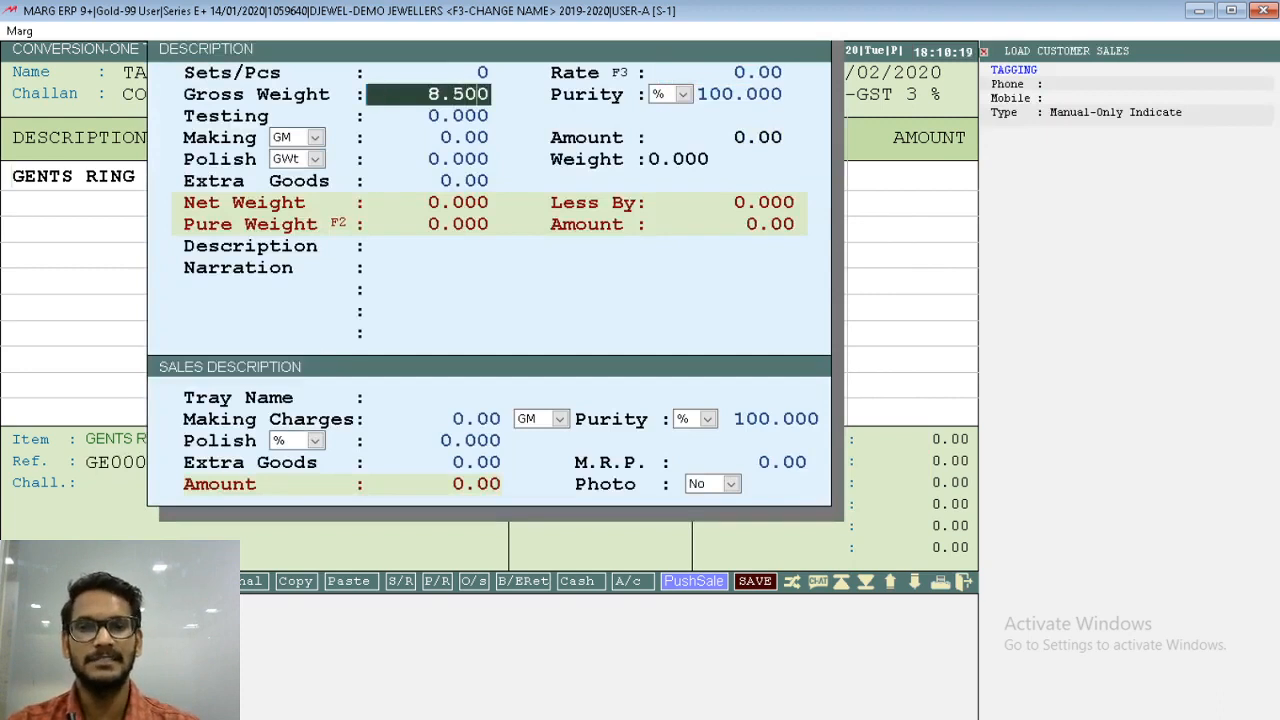
{"action": "key", "text": "Return"}
{"action": "key", "text": "Return"}
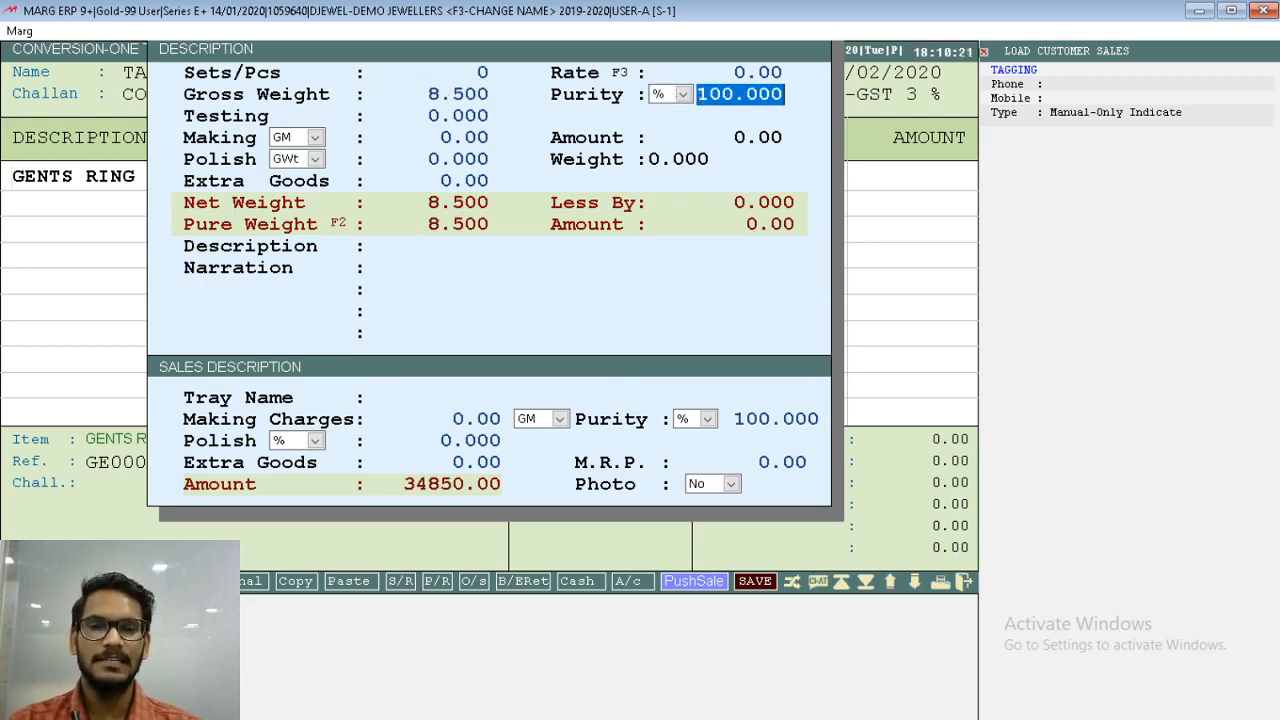
- Switch the gents ring's purity unit to Crt, enter 22 as its purity, and accept the item details
{"action": "key", "text": "Up"}
{"action": "key", "text": "space"}
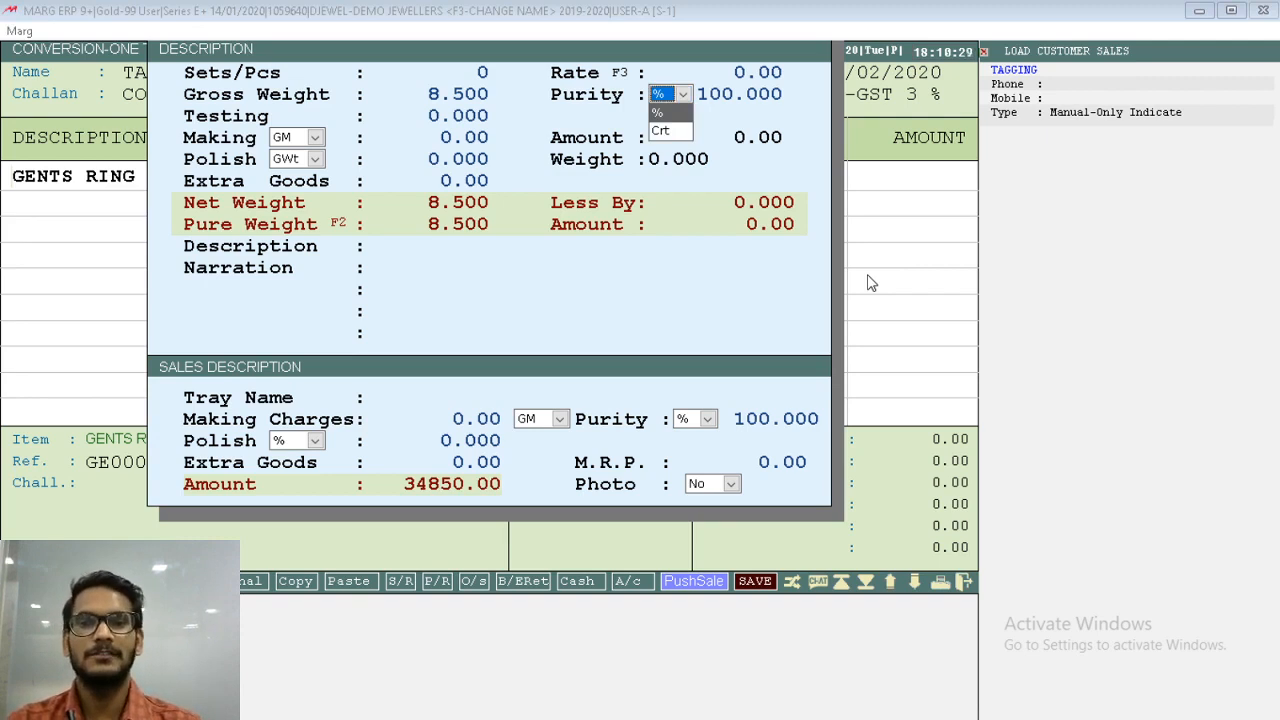
{"action": "key", "text": "Down"}
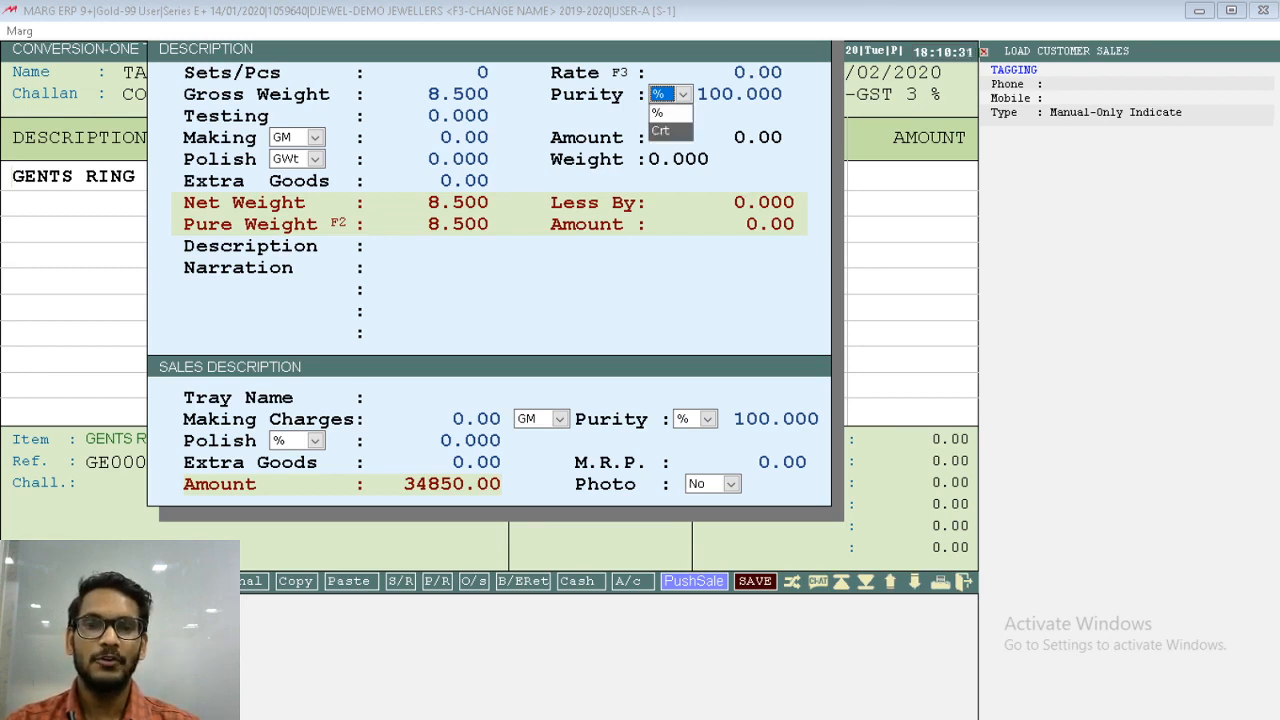
{"action": "key", "text": "Return"}
{"action": "key", "text": "Return"}
{"action": "type", "text": "22 ."}
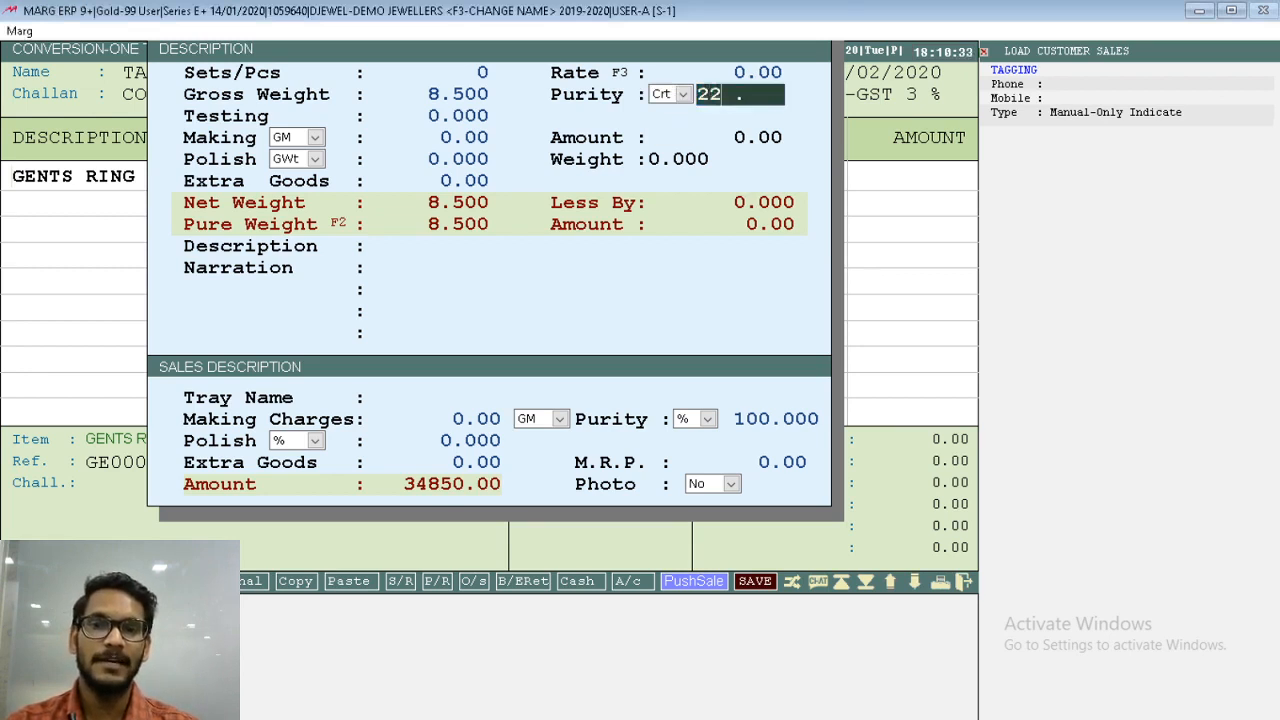
{"action": "key", "text": "Return"}
{"action": "key", "text": "Return"}
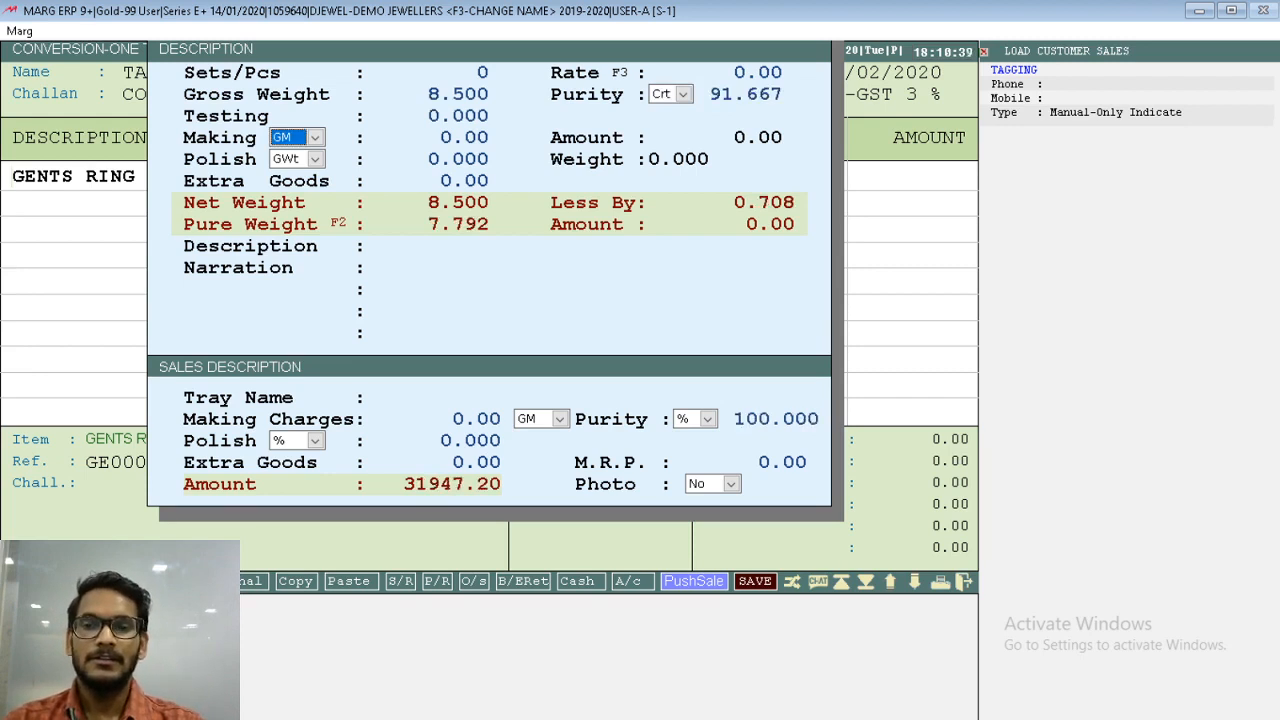
{"action": "key", "text": "Escape"}
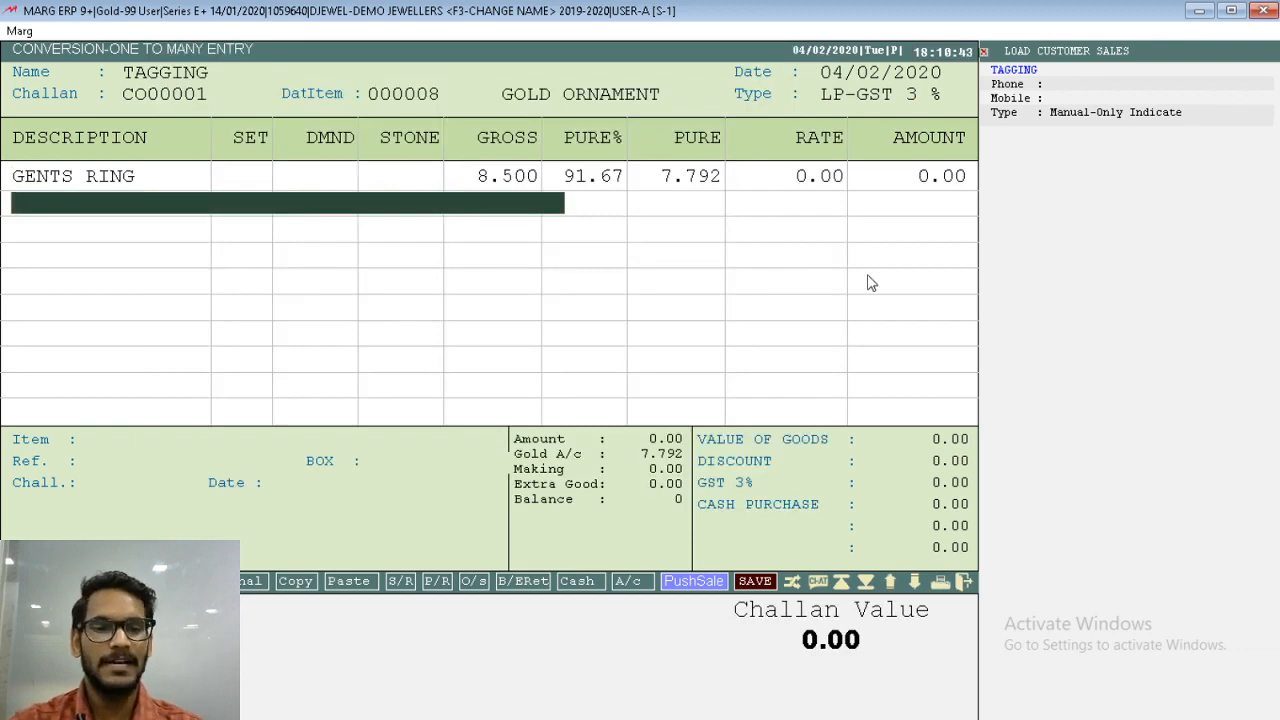
- Add L.RING as the second converted item, keeping the reference L004 and leaving the sets at 0
{"action": "key", "text": "Return"}
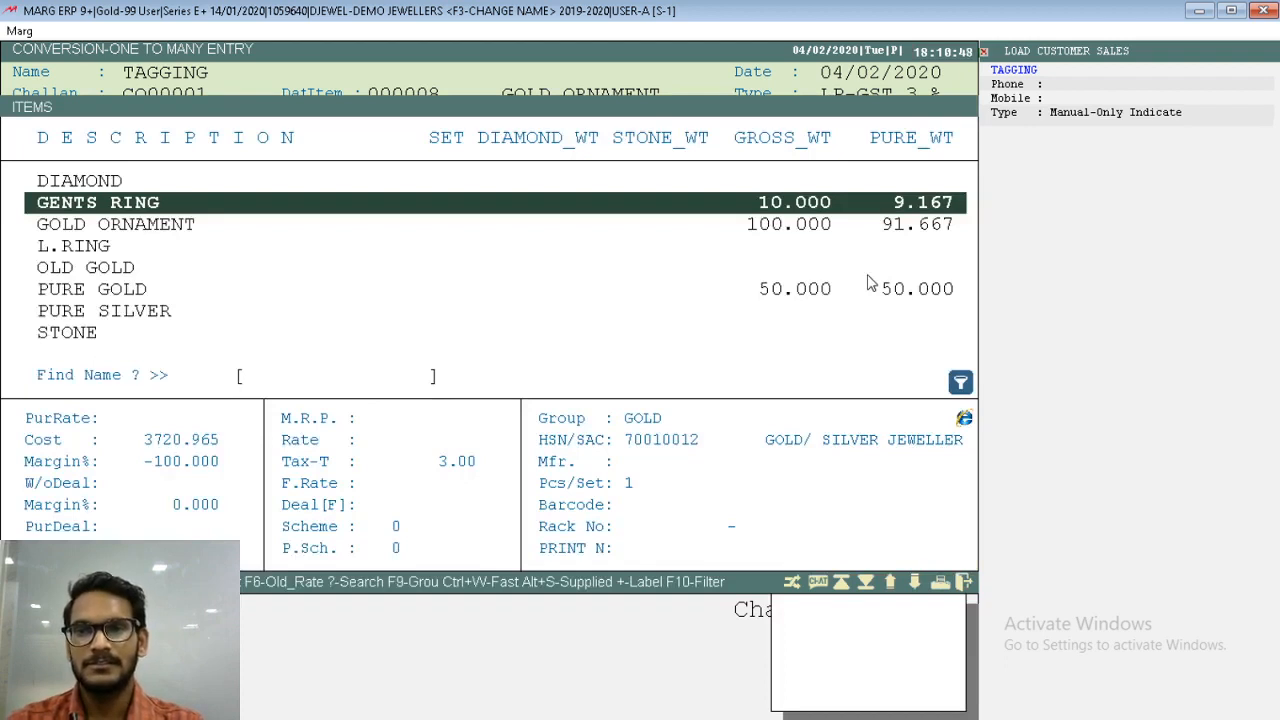
{"action": "key", "text": "Down"}
{"action": "key", "text": "Down"}
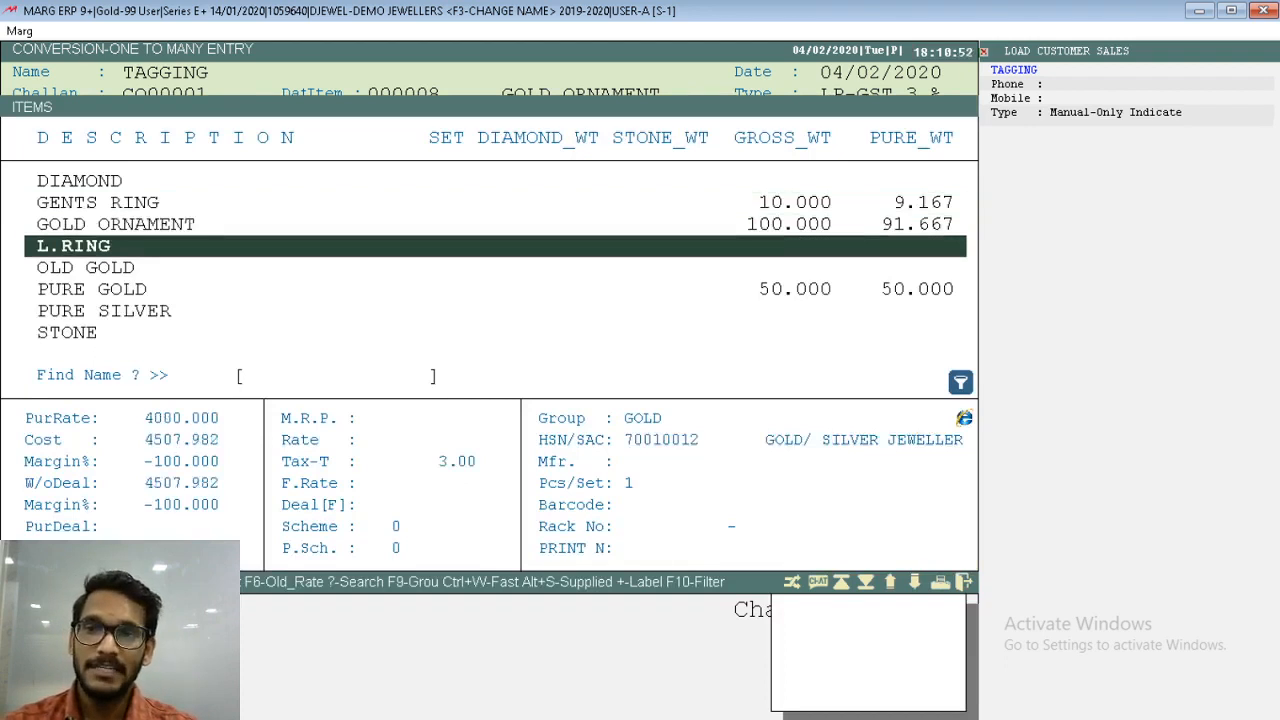
{"action": "key", "text": "Return"}
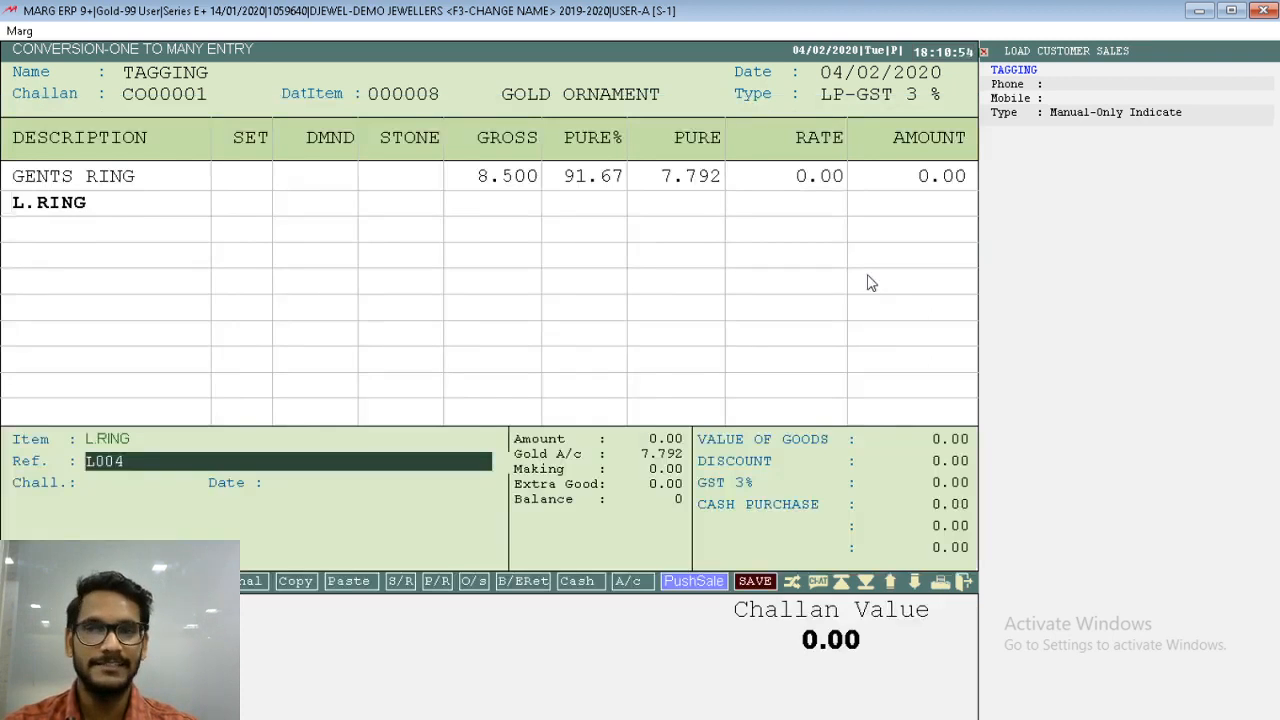
{"action": "key", "text": "Return"}
- Set the L.RING rate to 0, gross weight to 8.000 and purity to 22 Crt, and accept the item details
{"action": "key", "text": "Return"}
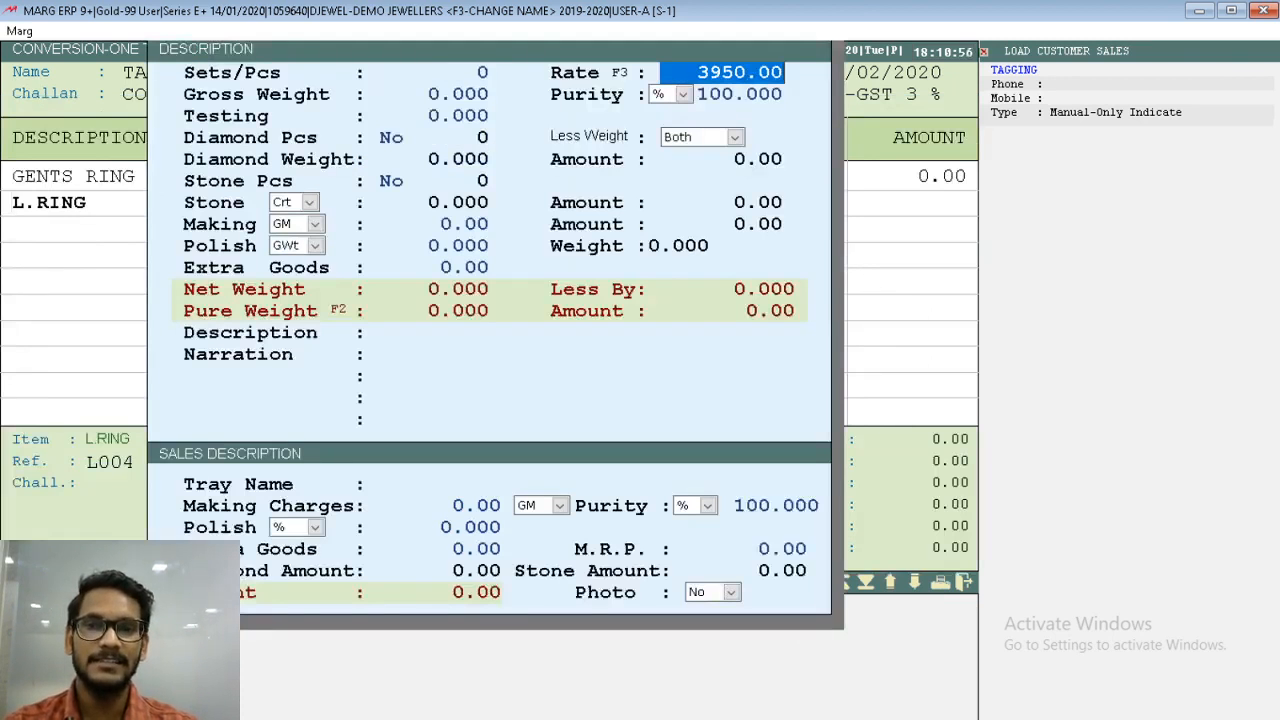
{"action": "type", "text": "0."}
{"action": "key", "text": "Return"}
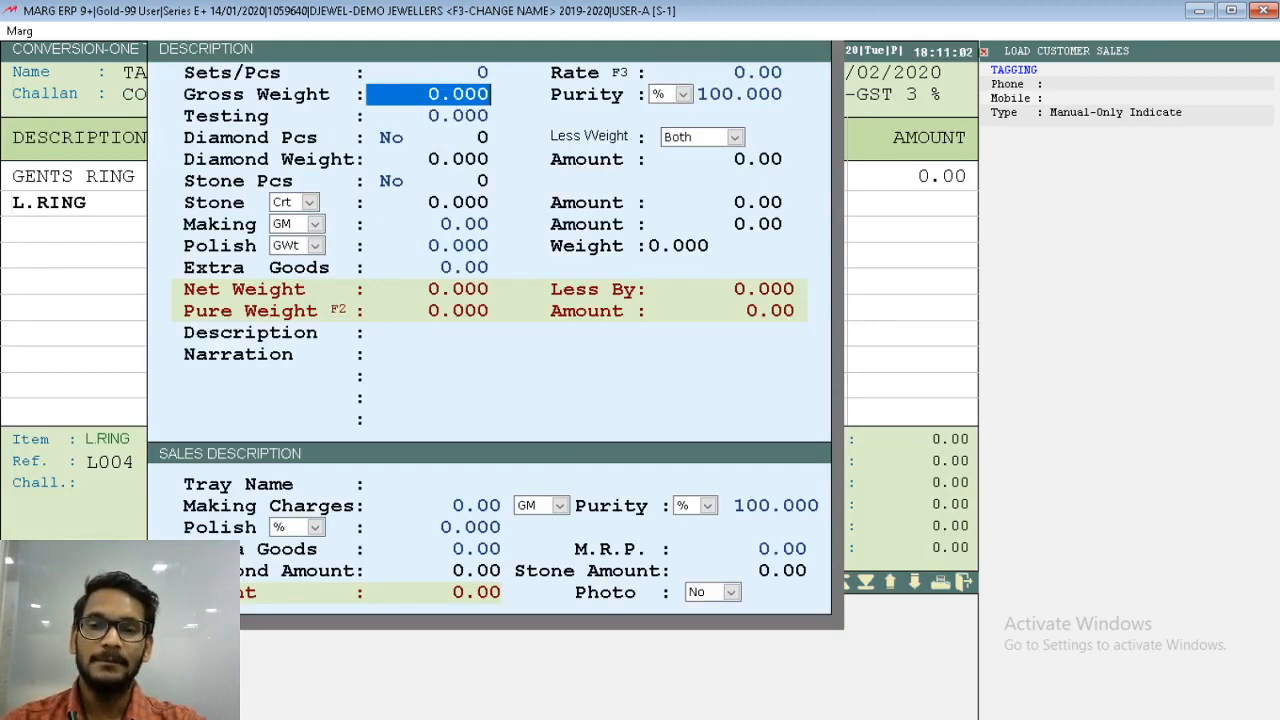
{"action": "type", "text": "8 ."}
{"action": "key", "text": "Return"}
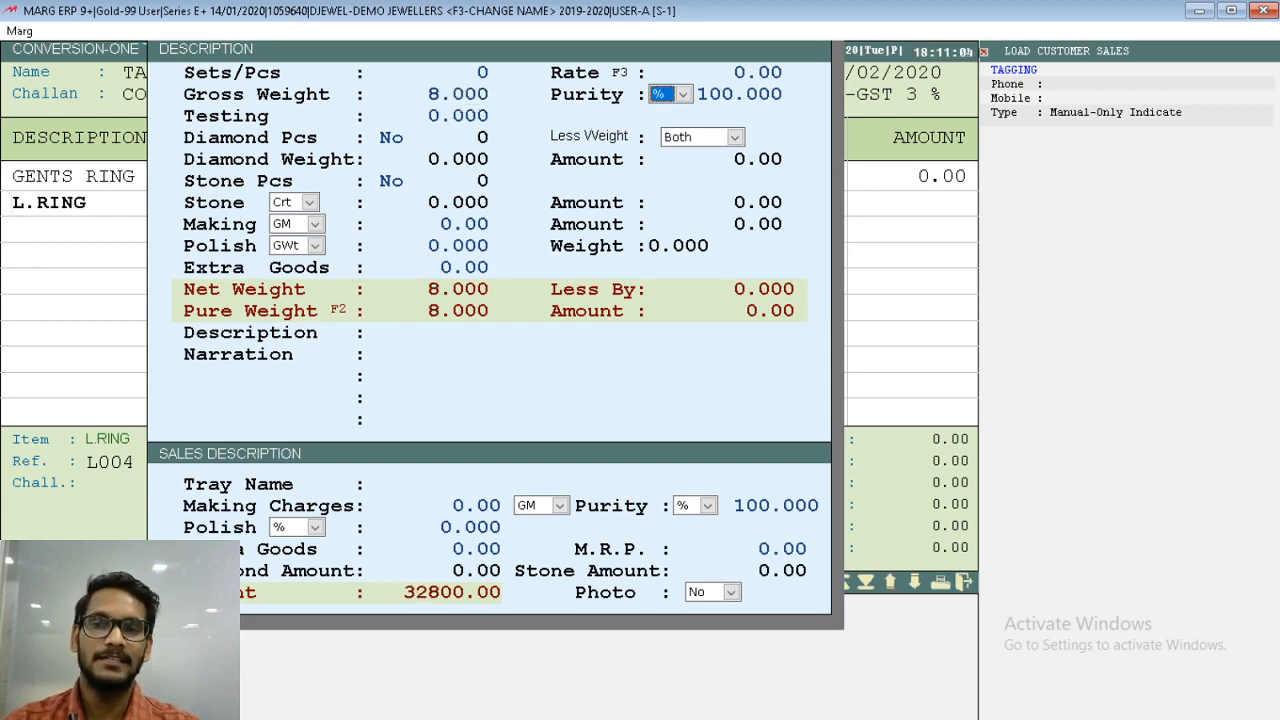
{"action": "key", "text": "Return"}
{"action": "type", "text": "91.667"}
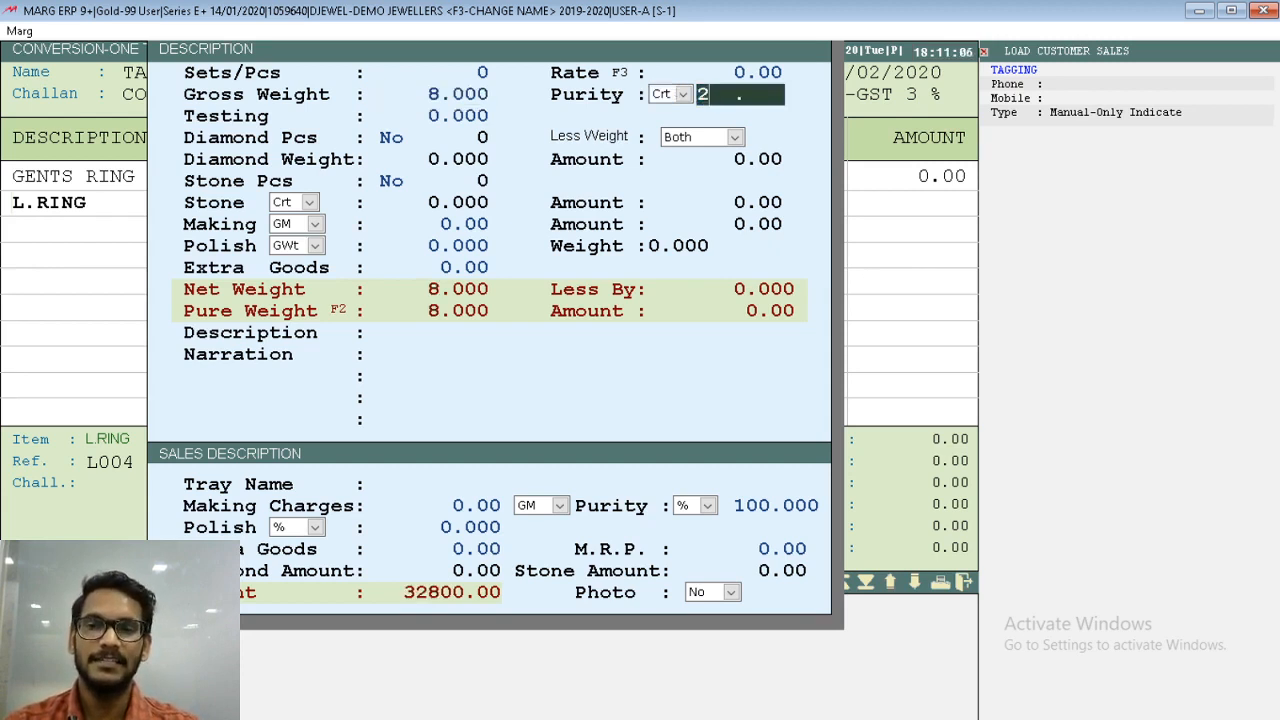
{"action": "key", "text": "Return"}
{"action": "key", "text": "Page_Down"}
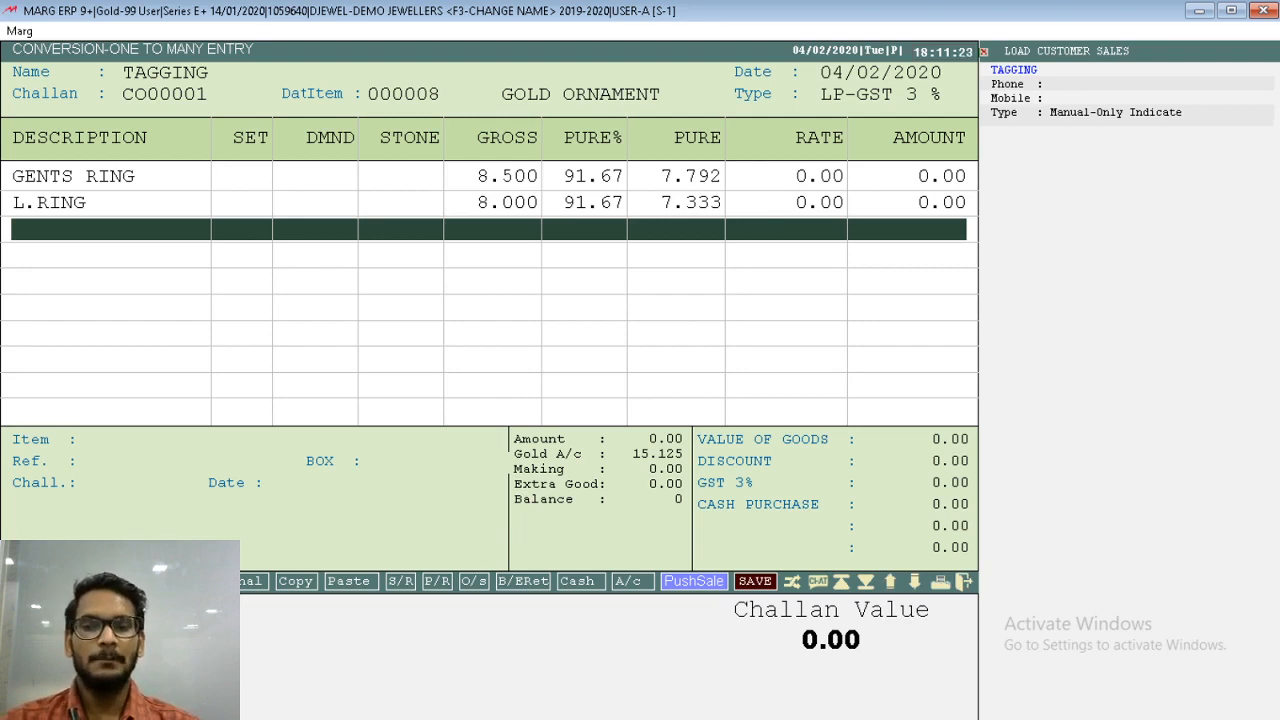
- Accept deducting 16.500 from the GOLD ORNAMENT stock, save the conversion with no cash paid, and close the entry
{"action": "key", "text": "Return"}
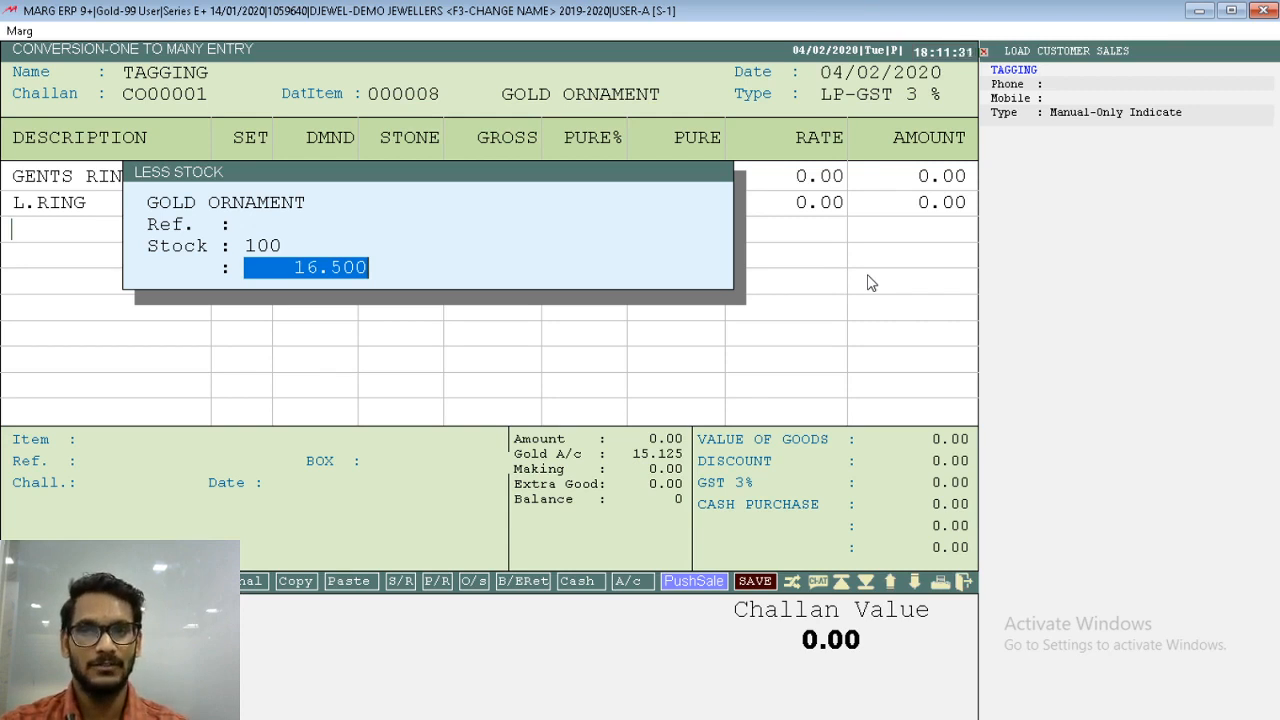
{"action": "key", "text": "Return"}
{"action": "key", "text": "Return"}
{"action": "key", "text": "Return"}
{"action": "key", "text": "Return"}
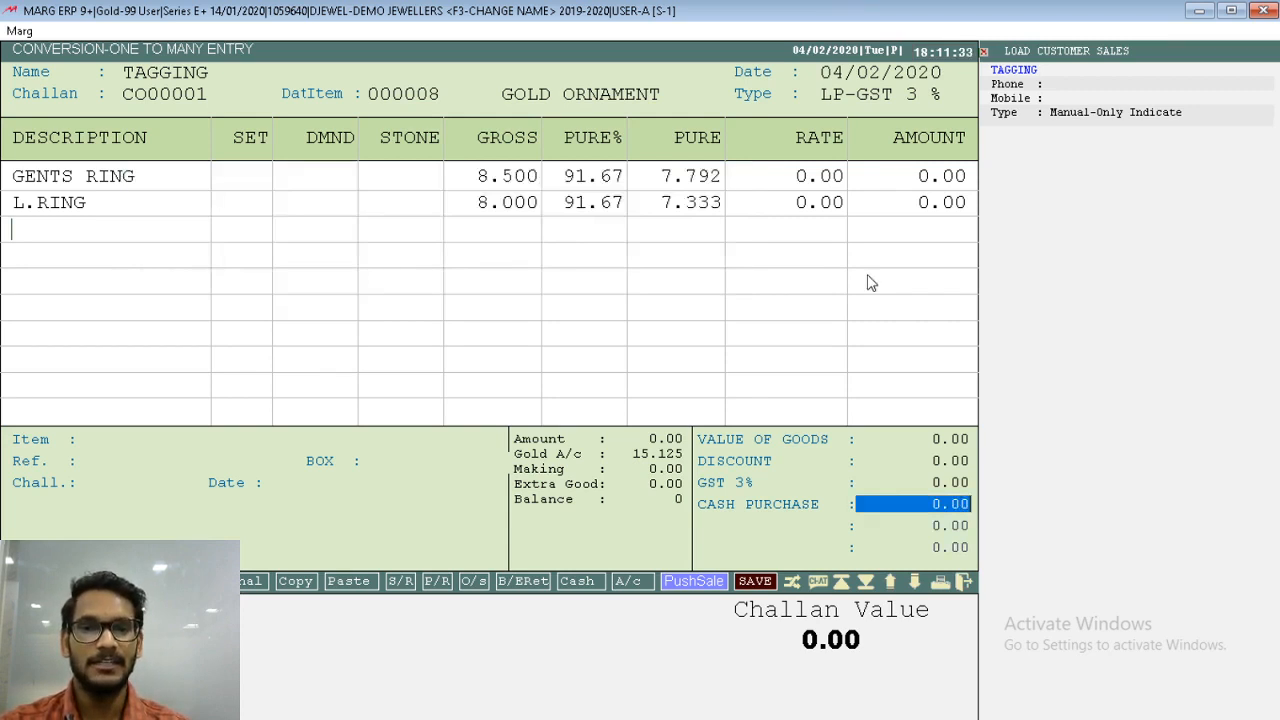
{"action": "key", "text": "Return"}
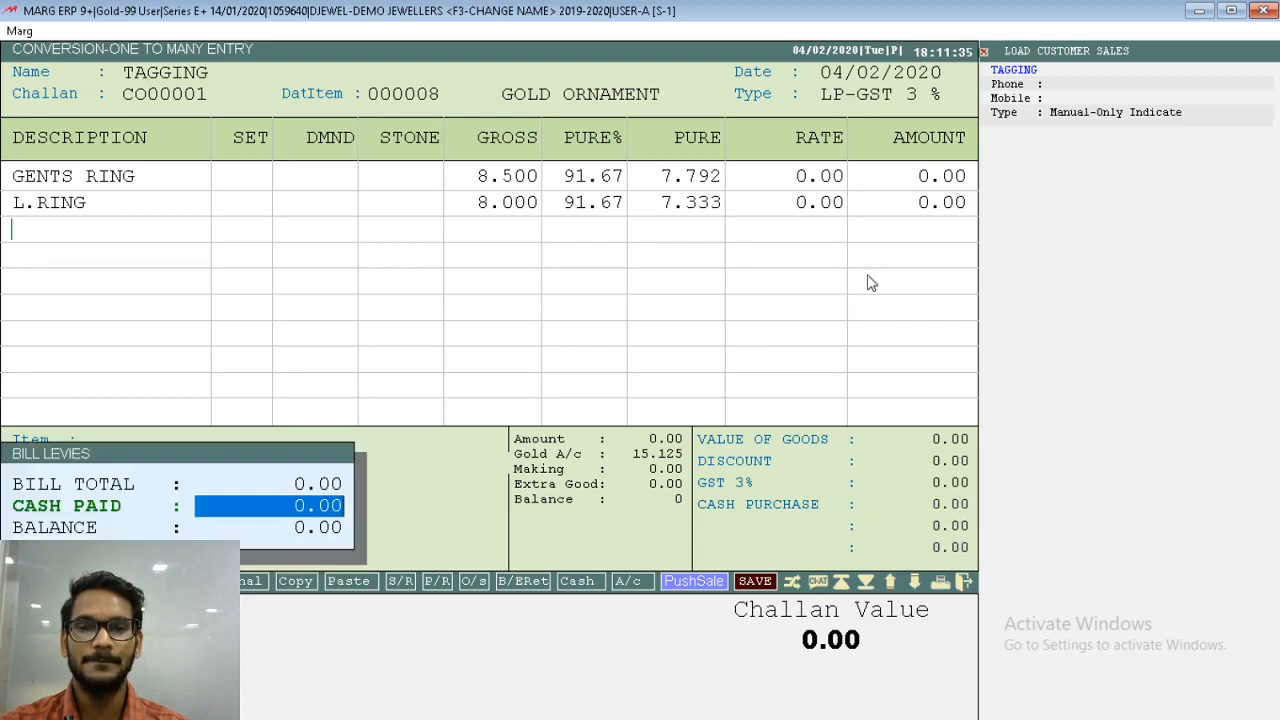
{"action": "key", "text": "Return"}
{"action": "key", "text": "Return"}
{"action": "key", "text": "Escape"}
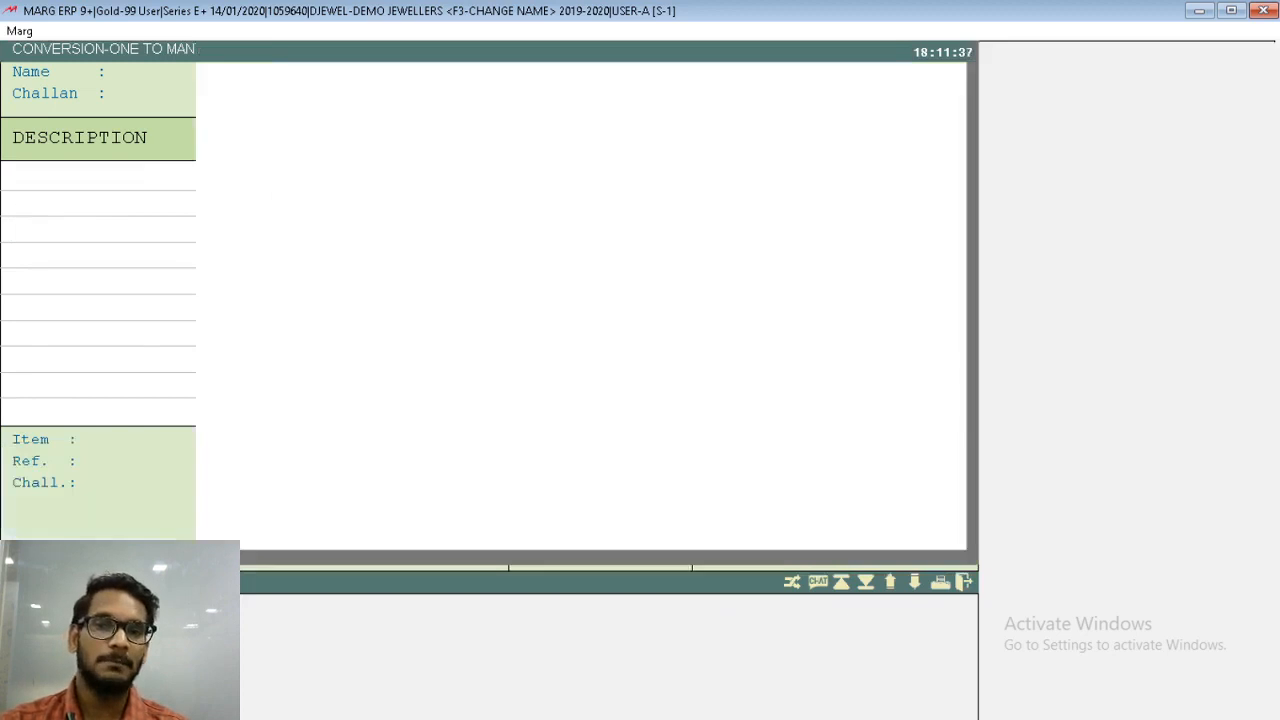
{"action": "key", "text": "Escape"}
- Open the closing stock report and compare the GOLD ORNAMENT and GENTS RING gross and pure weights
{"action": "left_click", "coordinate": [869, 272]}
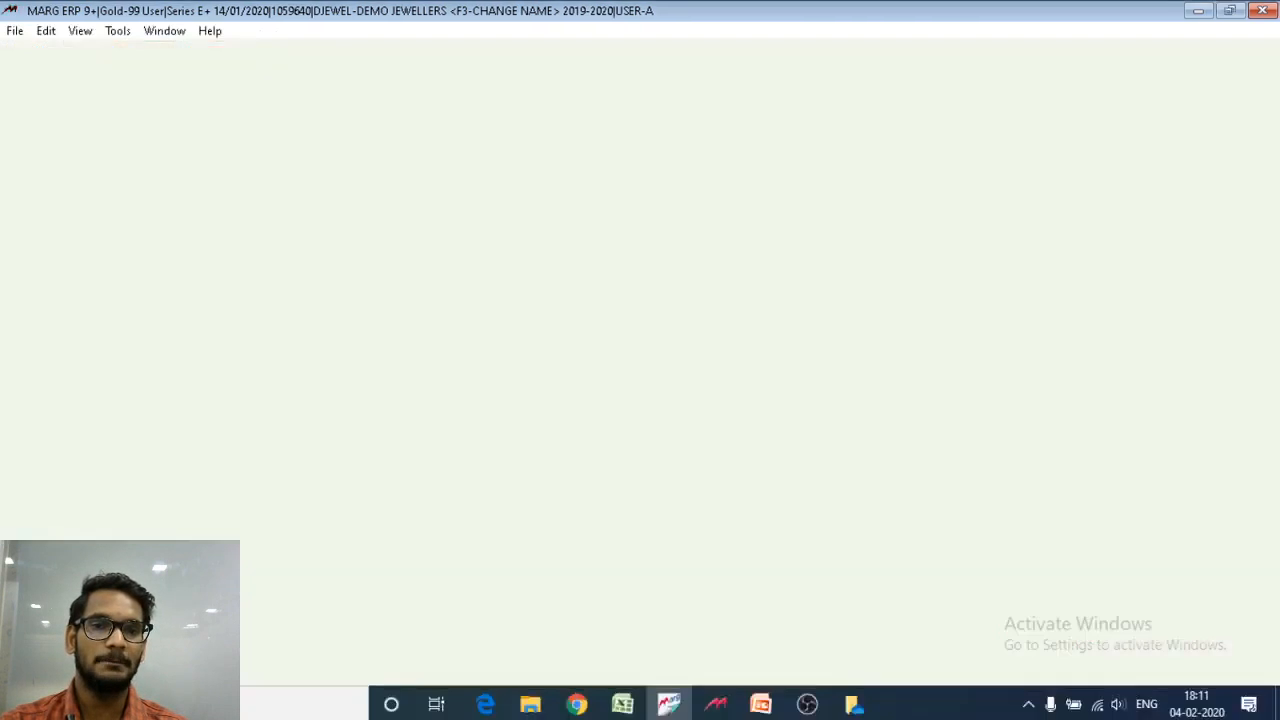
{"action": "key", "text": "Down"}
{"action": "key", "text": "Down"}
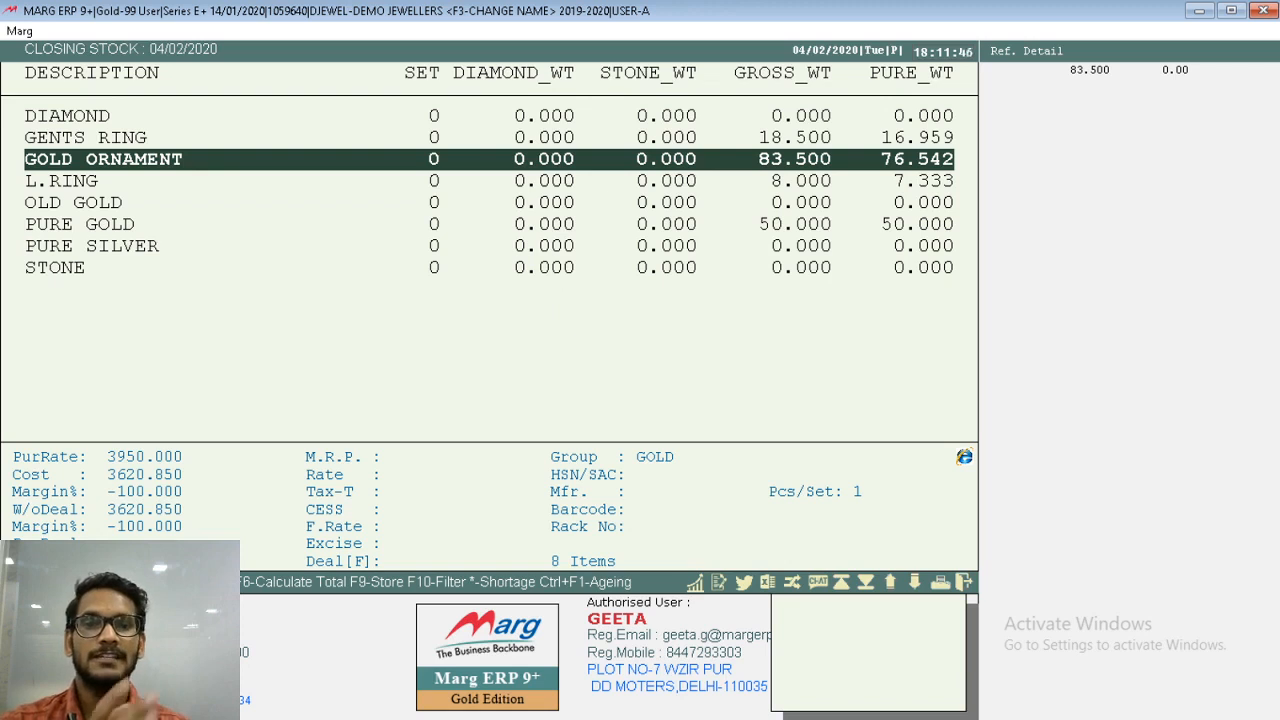
{"action": "key", "text": "Up"}
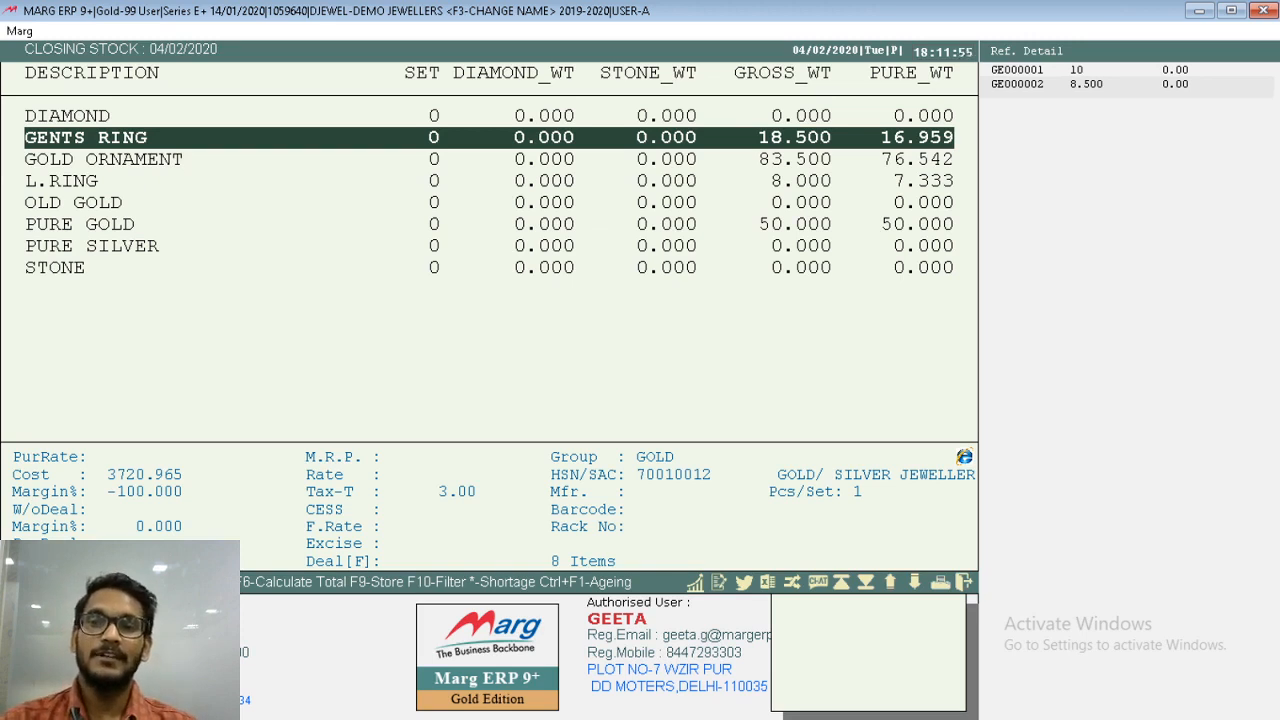
{"action": "key", "text": "Return"}
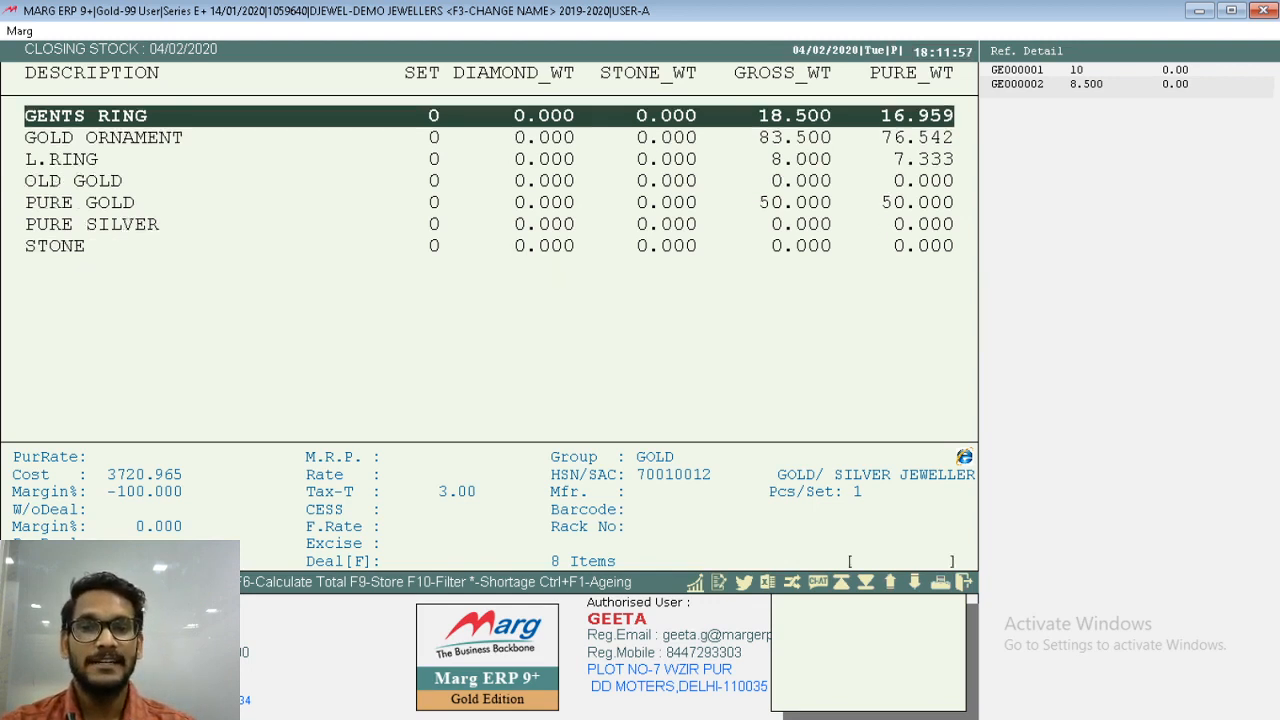
{"action": "key", "text": "Down"}
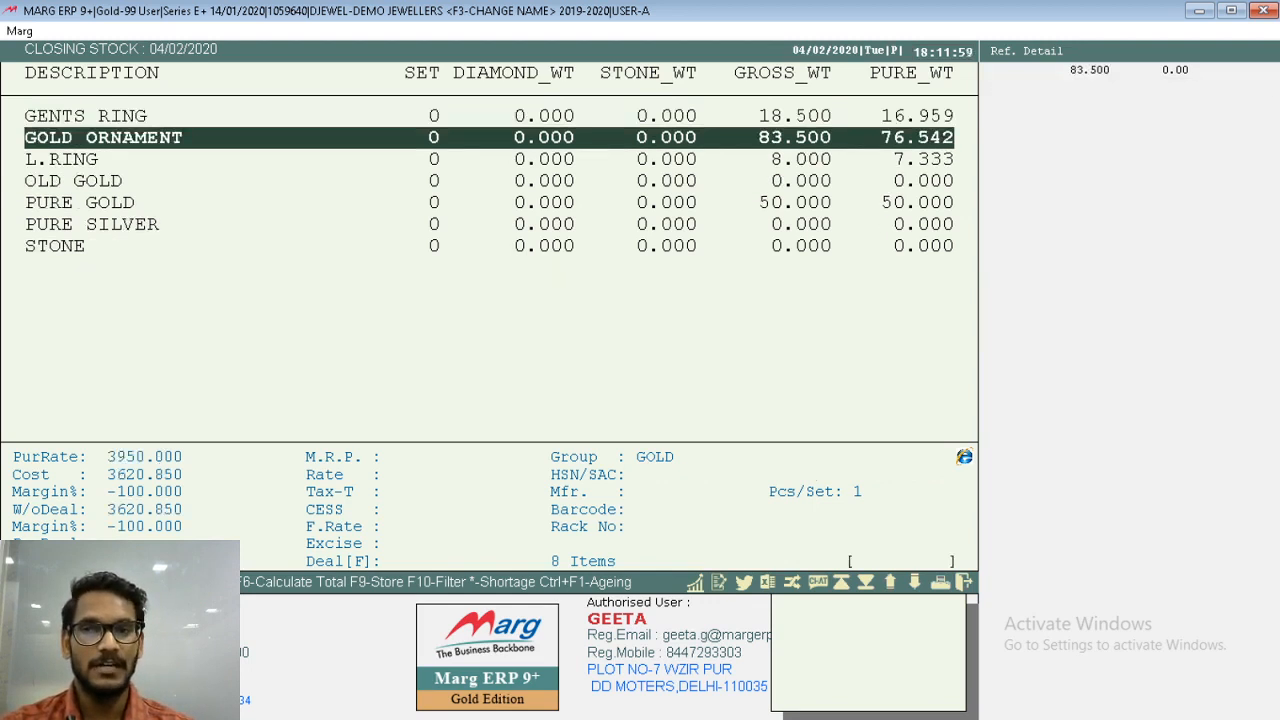
{"action": "key", "text": "Up"}
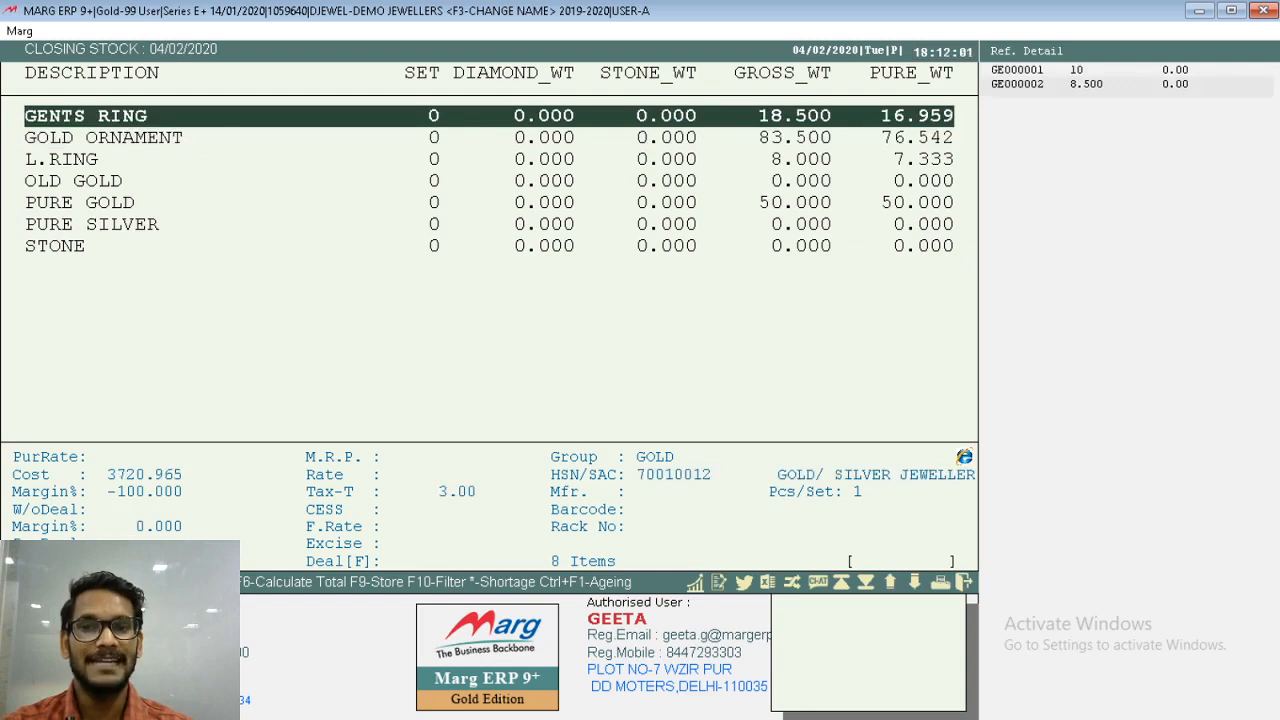
- Check the barcode-wise stock of GENTS RING, including the GE000002 piece, and return to the stock list
{"action": "key", "text": "Return"}
{"action": "key", "text": "Right"}
{"action": "key", "text": "Return"}
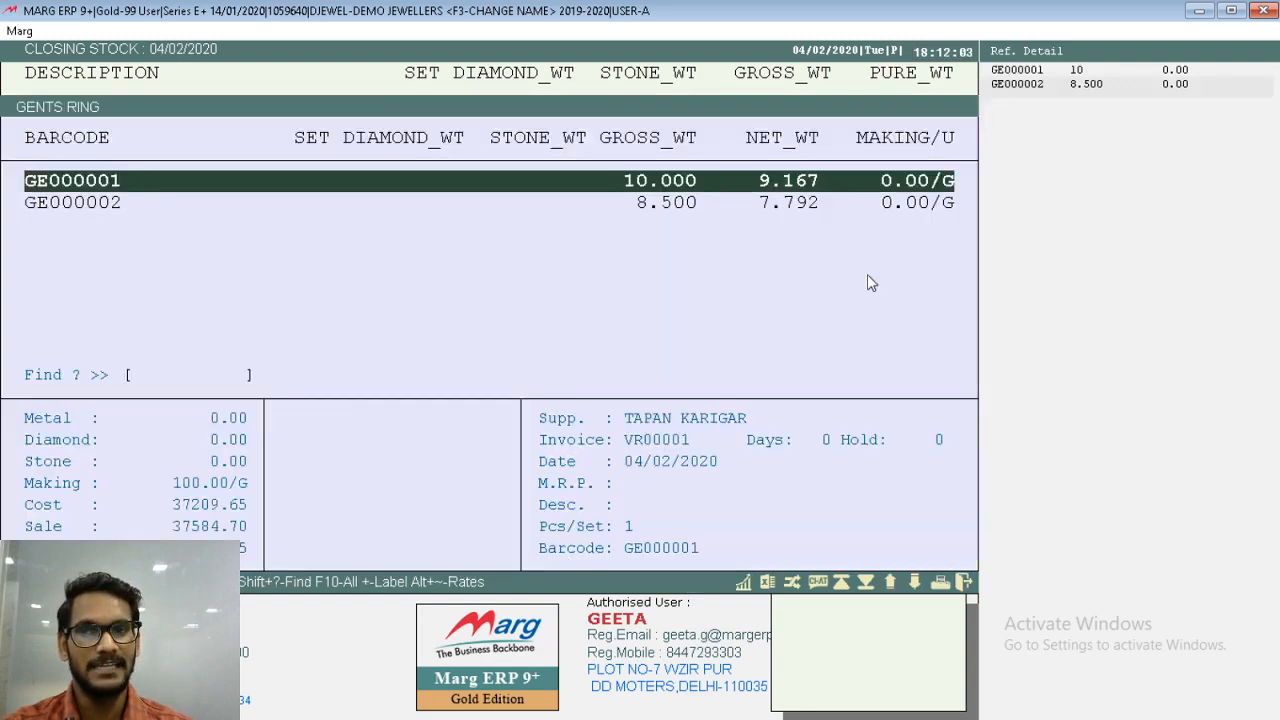
{"action": "key", "text": "Down"}
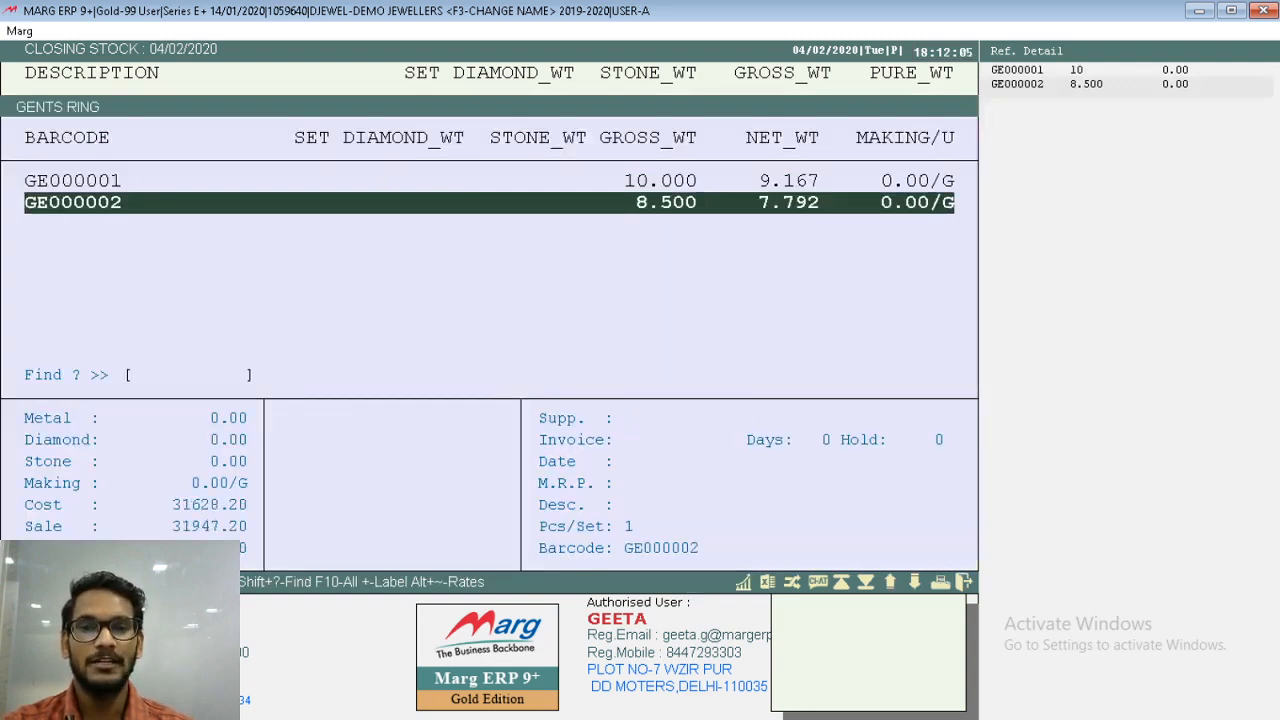
{"action": "key", "text": "Escape"}
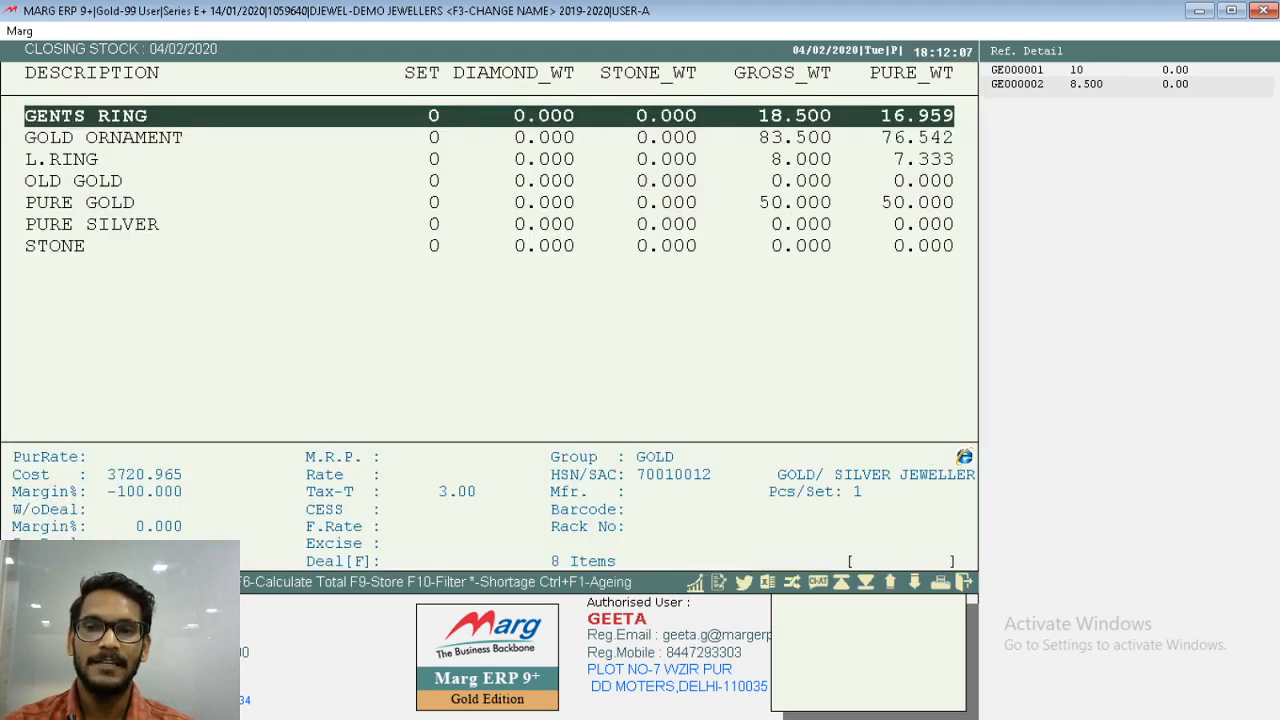
- Check the barcode-wise stock of L.RING, then return to the stock list
{"action": "key", "text": "Down"}
{"action": "key", "text": "Down"}
{"action": "key", "text": "Return"}
{"action": "key", "text": "Right"}
{"action": "key", "text": "Return"}
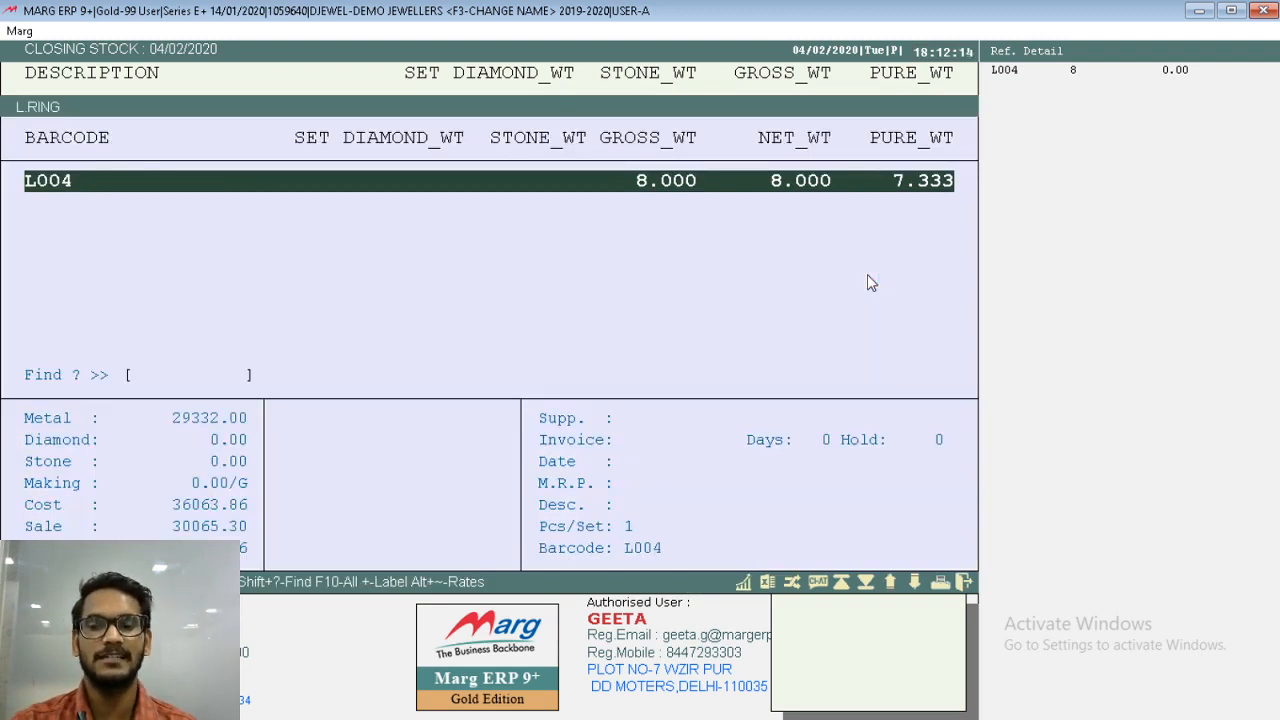
{"action": "key", "text": "Escape"}
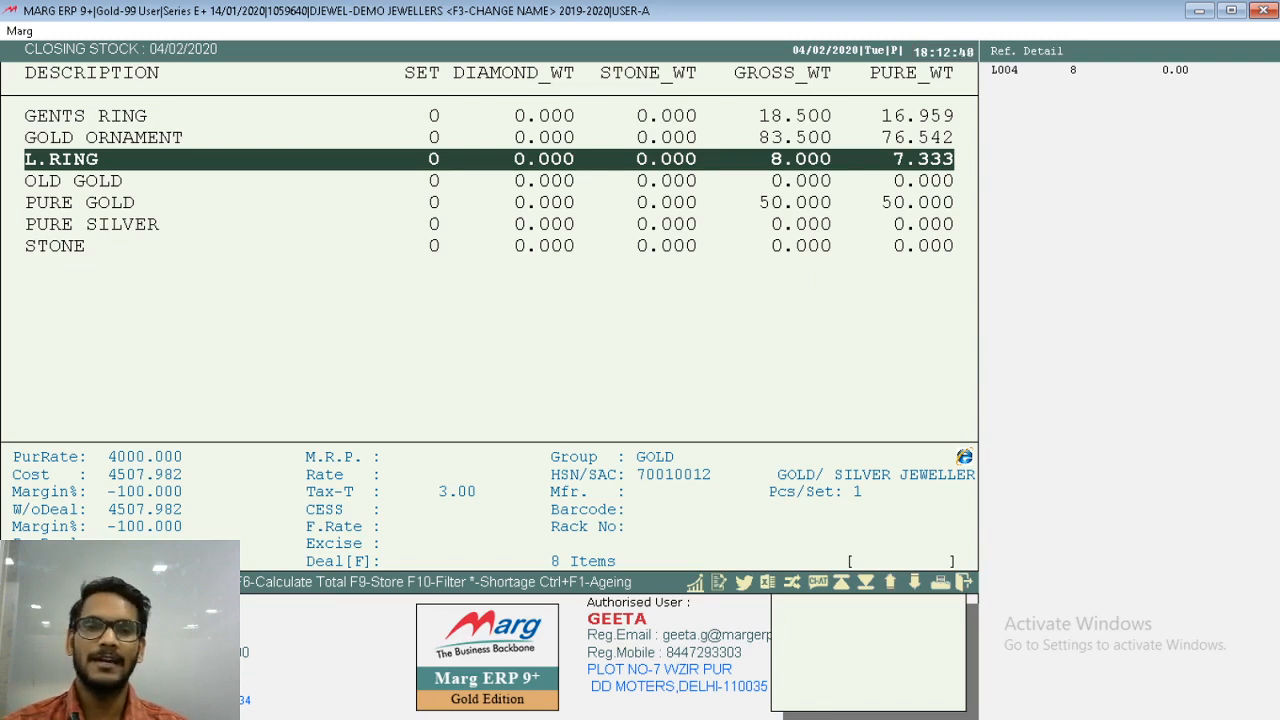
{"action": "left_click", "coordinate": [850, 183]}
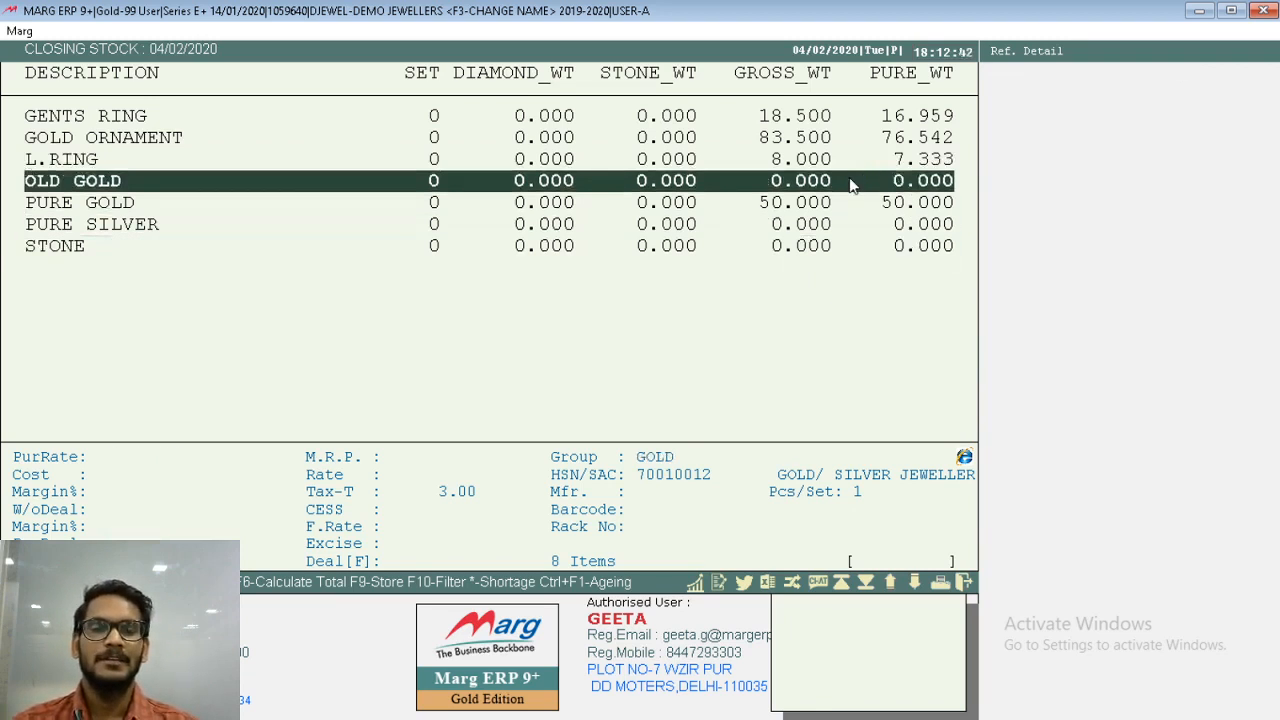
{"action": "double_click", "coordinate": [802, 168]}
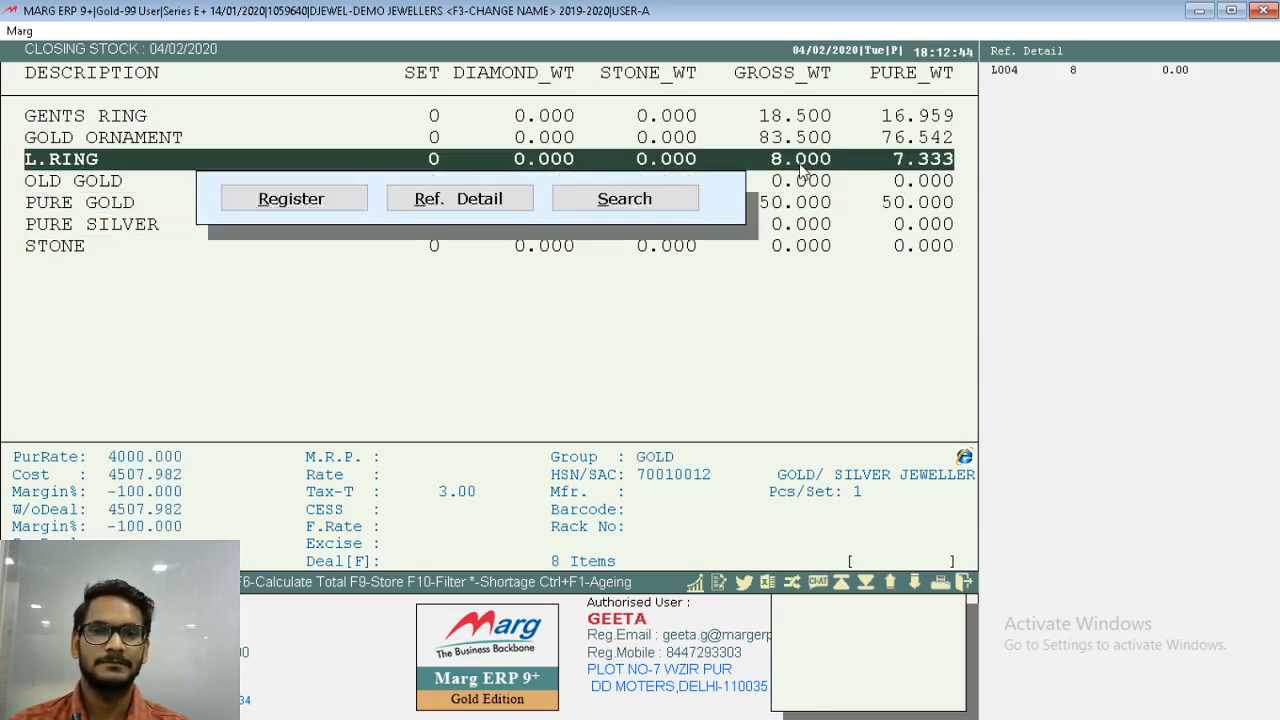
{"action": "key", "text": "Right"}
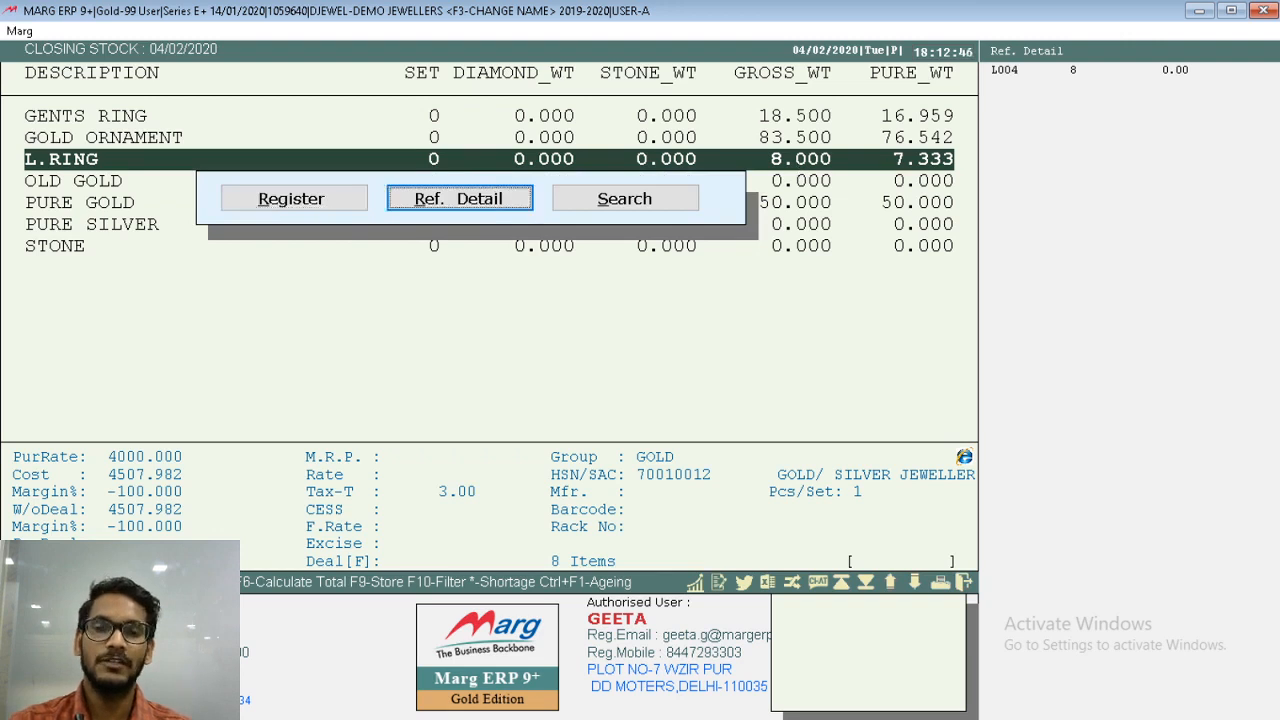
{"action": "key", "text": "Escape"}
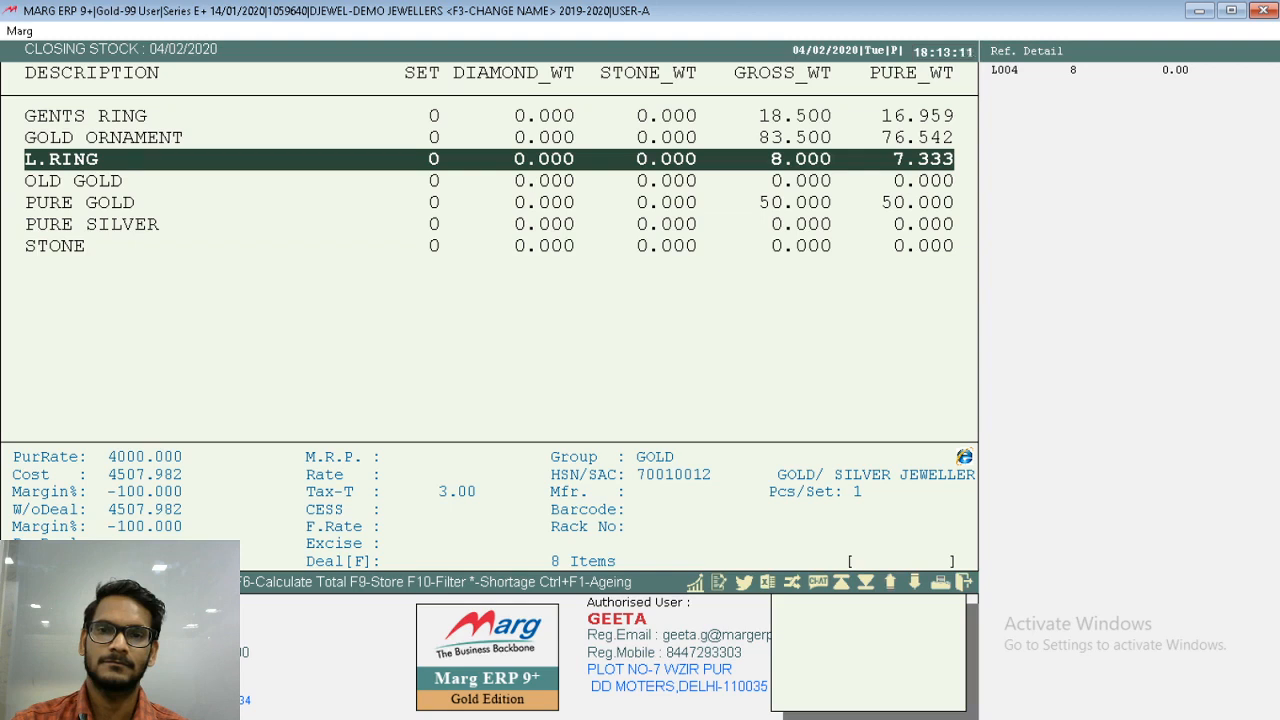
{"action": "key", "text": "alt+m"}
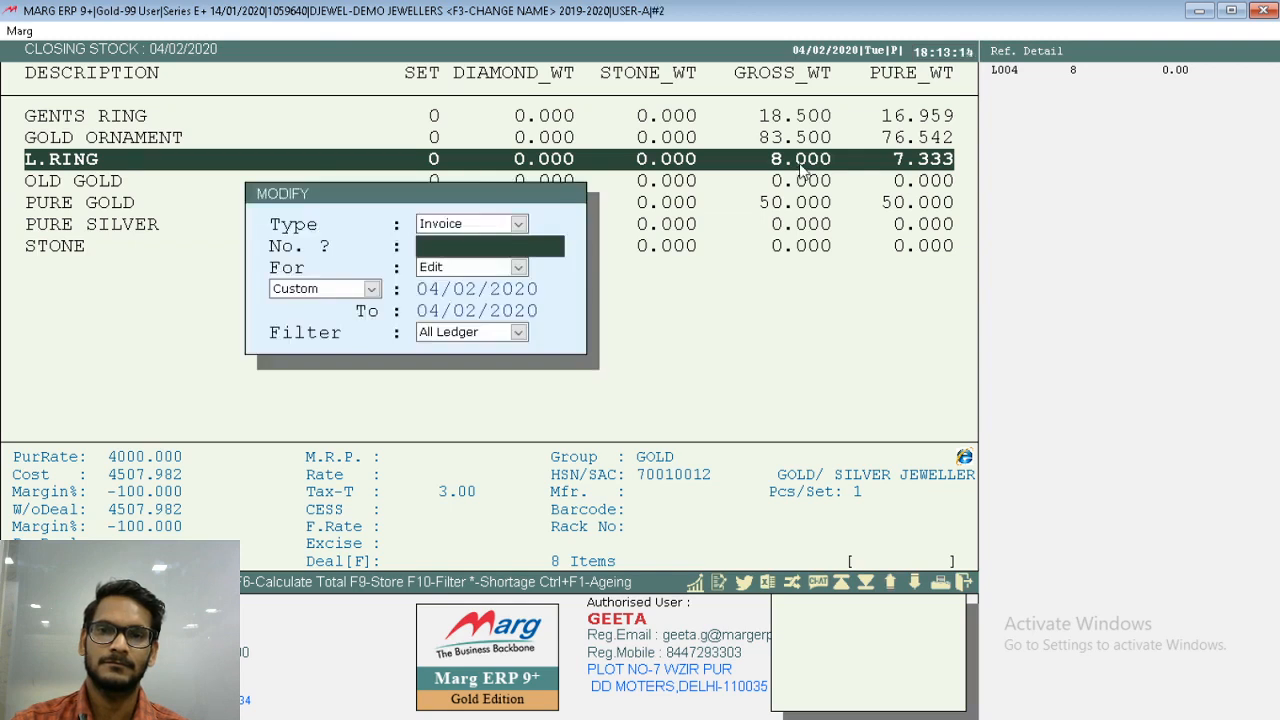
{"action": "key", "text": "Escape"}
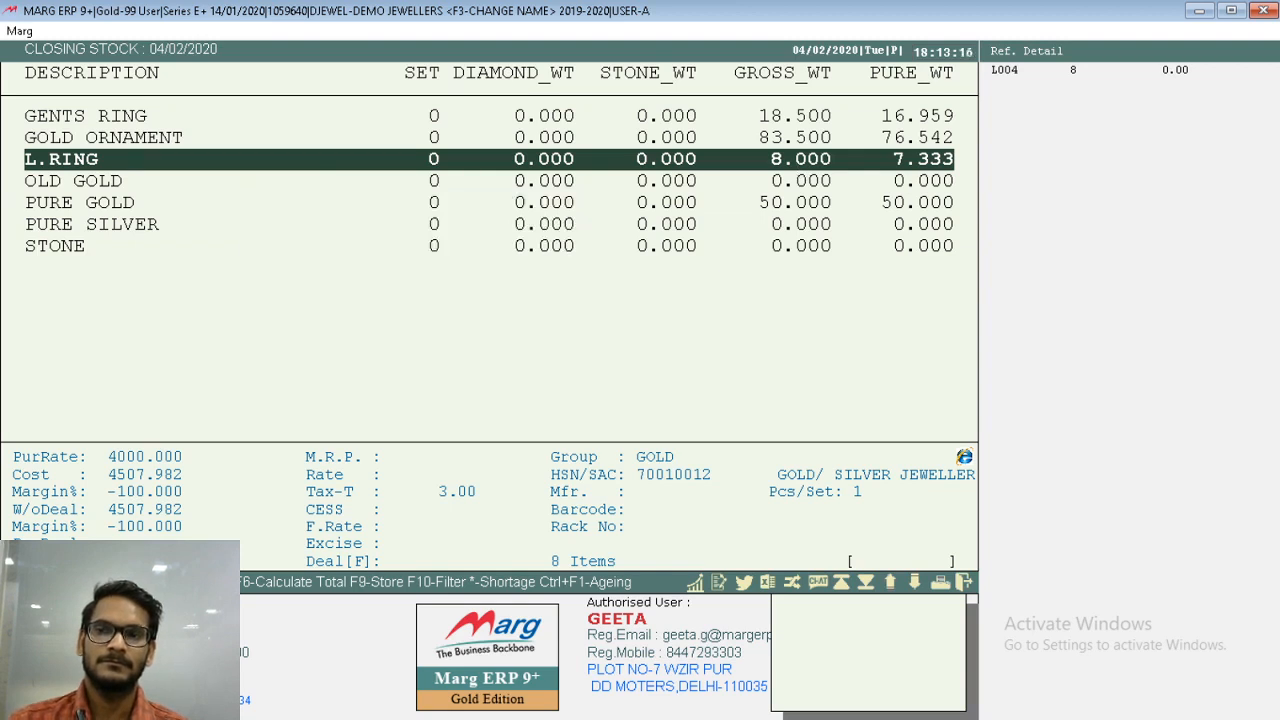